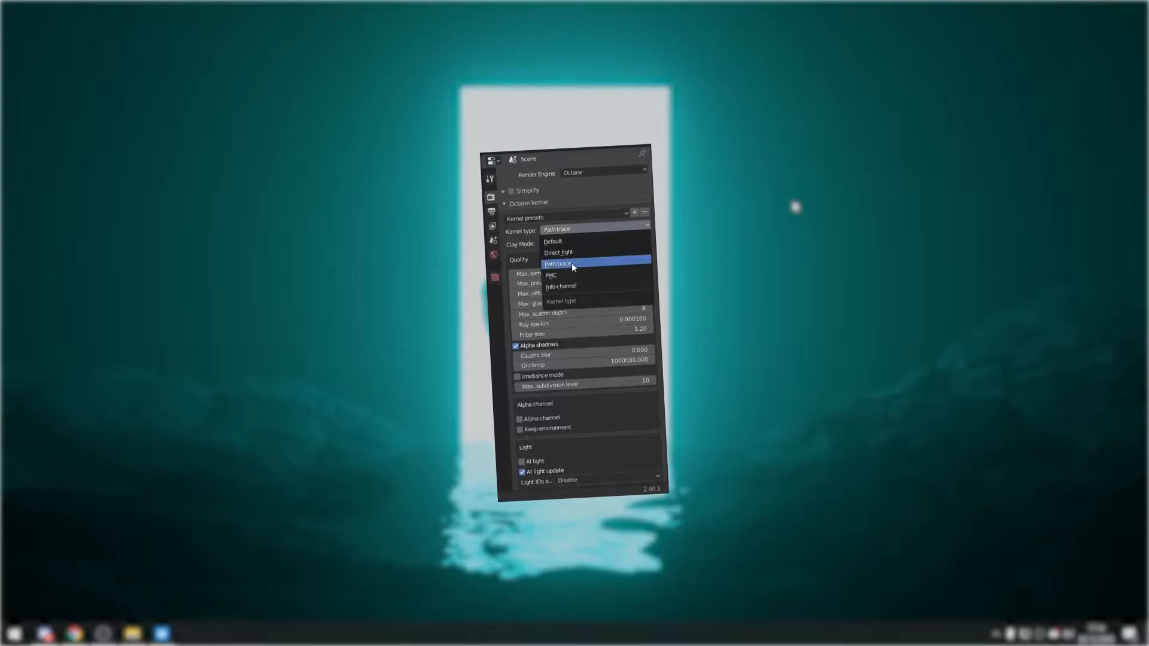
Step: Set the Octane kernel type to Path trace
{"action": "left_click", "coordinate": [573, 227]}
{"action": "left_click", "coordinate": [574, 229]}
{"action": "left_click", "coordinate": [569, 261]}
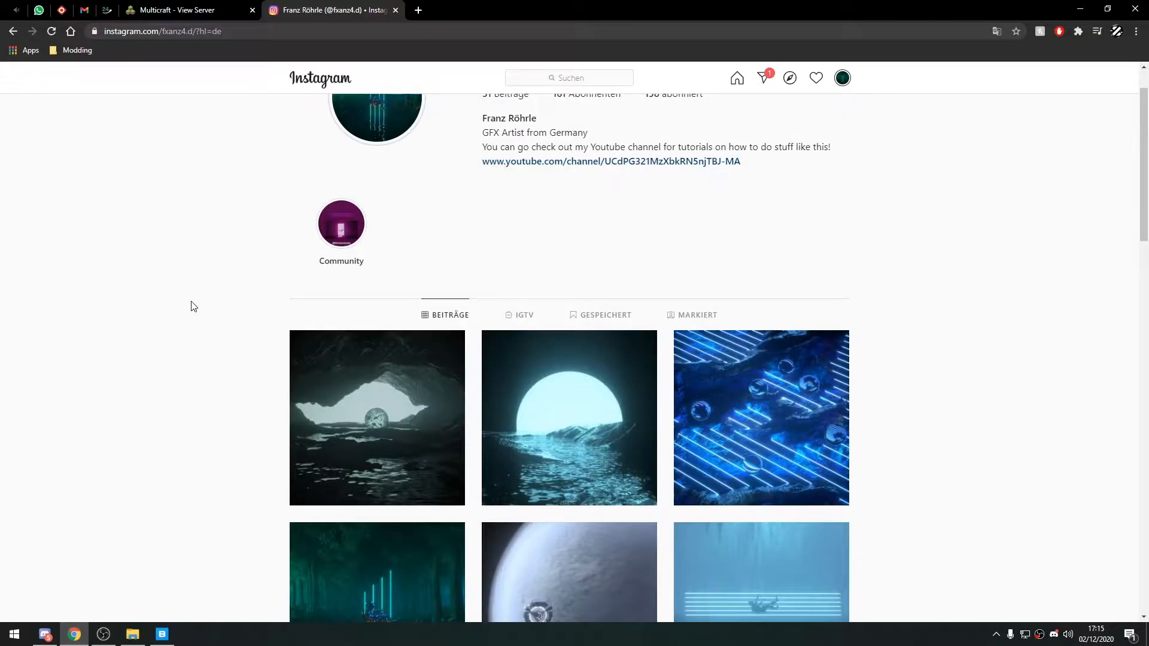
Step: View the cave artwork post on the Instagram profile, then close it and minimize the browser
{"action": "left_click", "coordinate": [402, 385]}
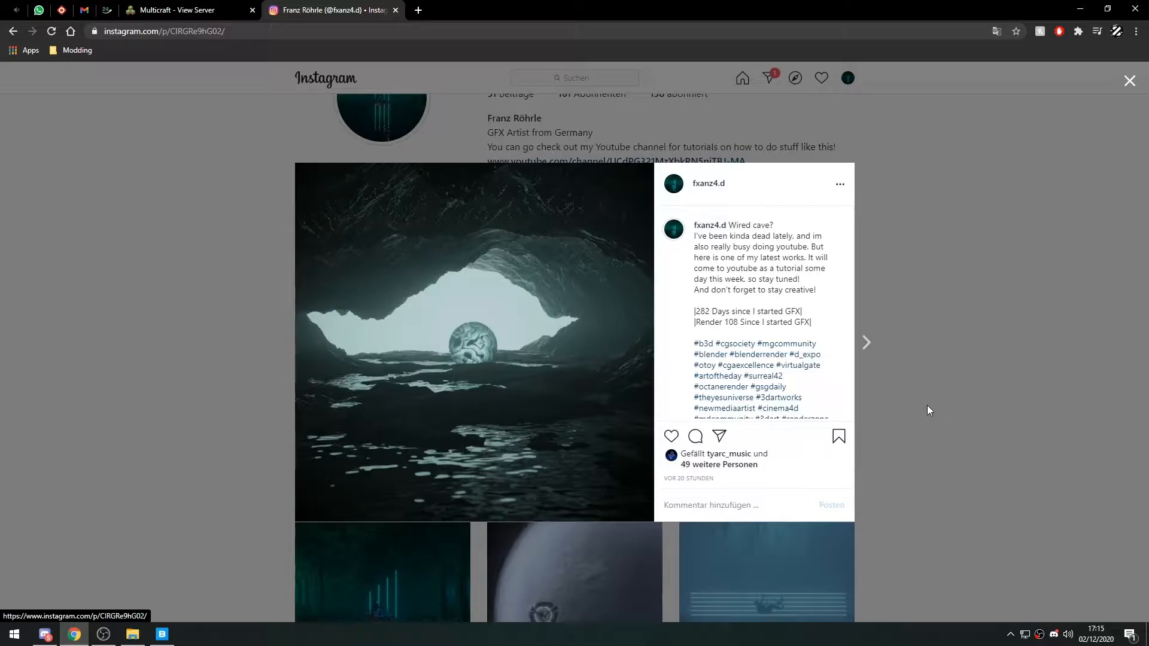
{"action": "left_click", "coordinate": [954, 407]}
{"action": "left_click", "coordinate": [1081, 9]}
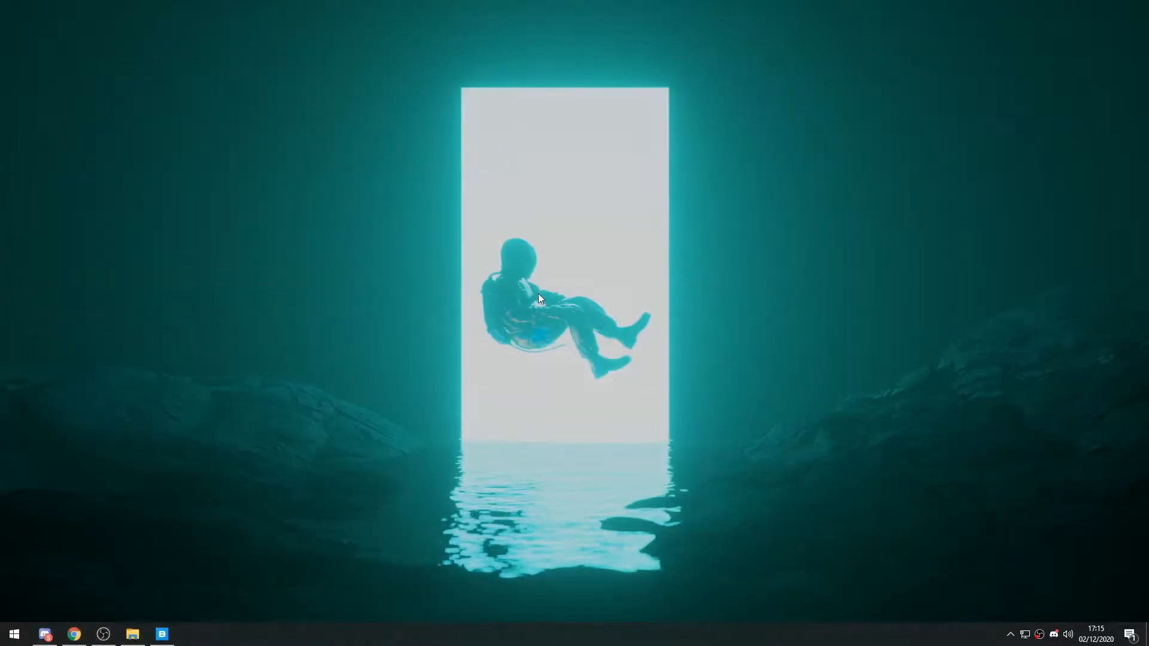
Step: Launch Blender Octane Edition 2.90 and OctaneServer 2.90
{"action": "left_click", "coordinate": [14, 634]}
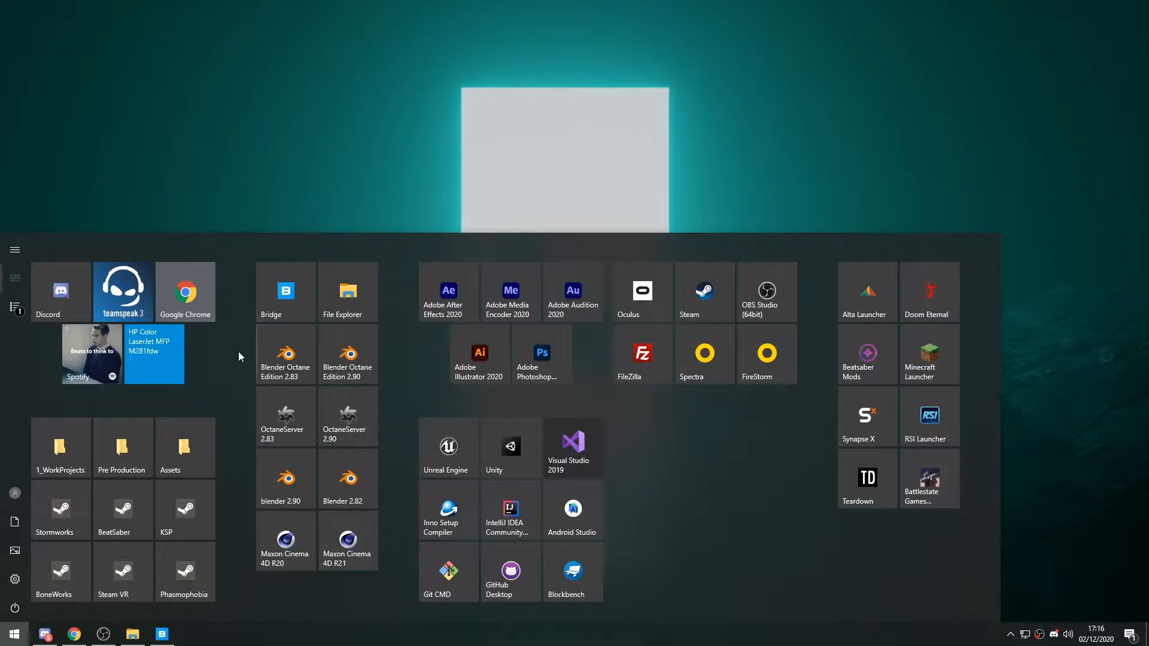
{"action": "left_click", "coordinate": [333, 365]}
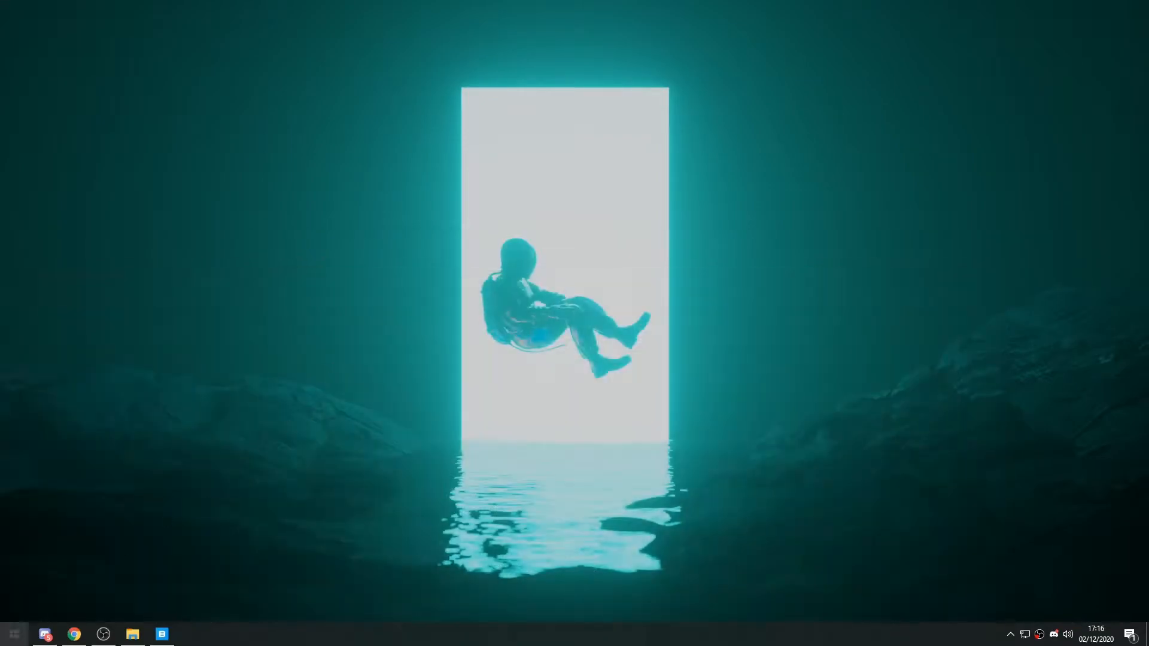
{"action": "left_click", "coordinate": [15, 634]}
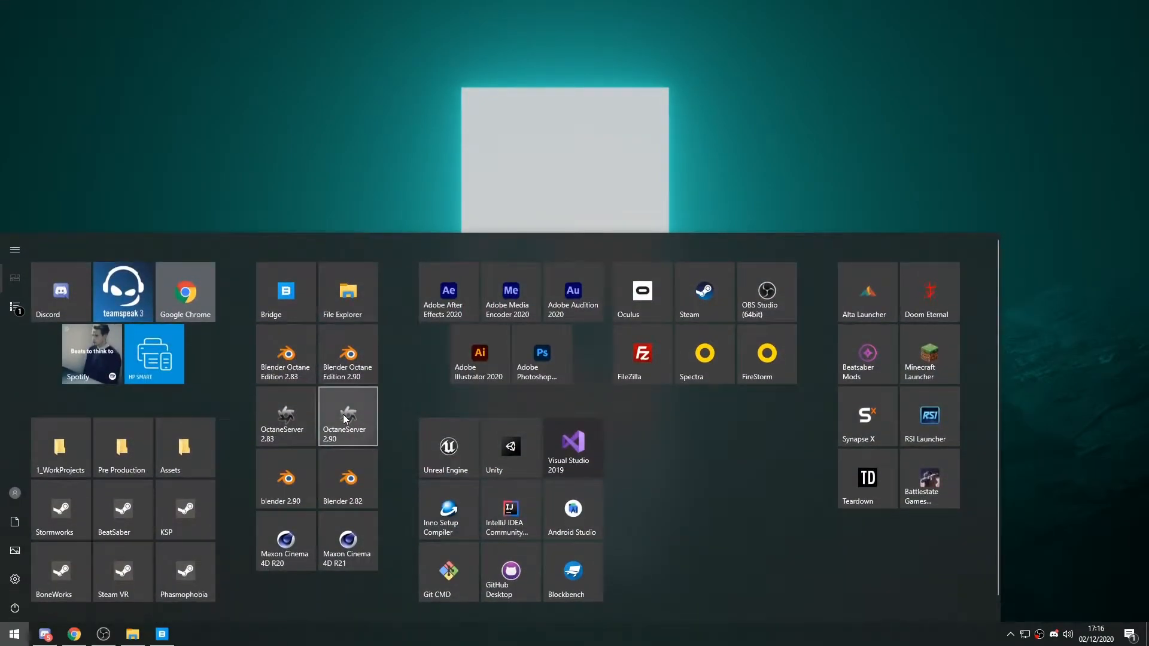
{"action": "left_click", "coordinate": [346, 419]}
{"action": "left_click", "coordinate": [24, 633]}
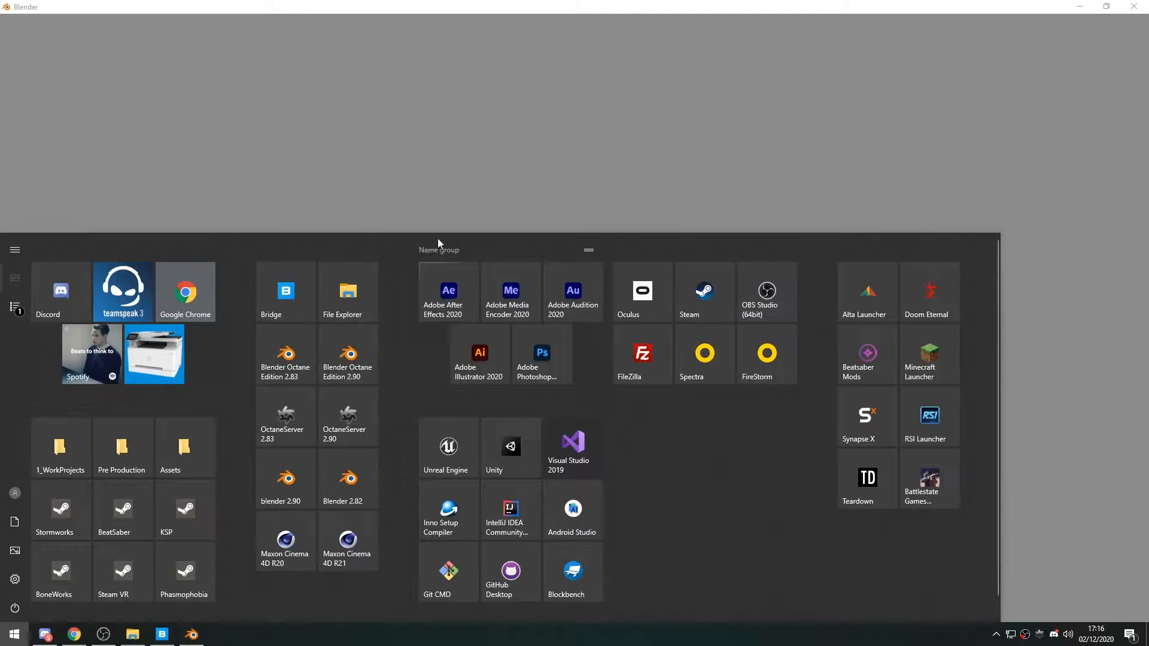
{"action": "left_click", "coordinate": [455, 211]}
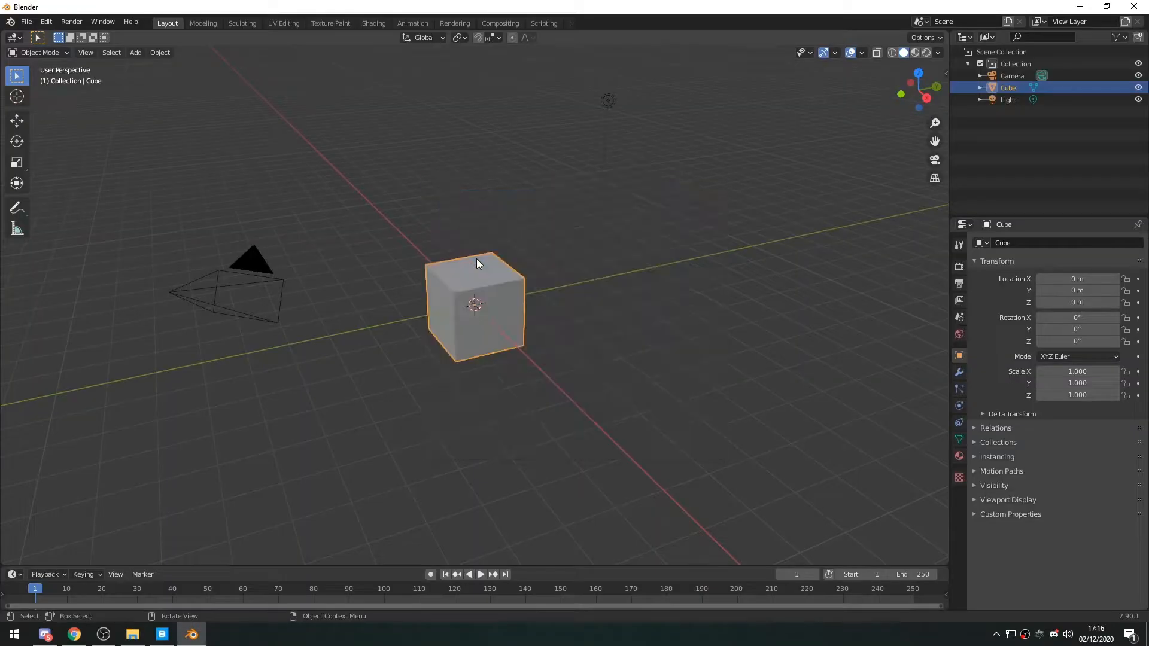
Step: Delete the default cube and light, keeping only the camera in the scene
{"action": "middle_click_drag", "start_coordinate": [477, 263], "coordinate": [501, 350]}
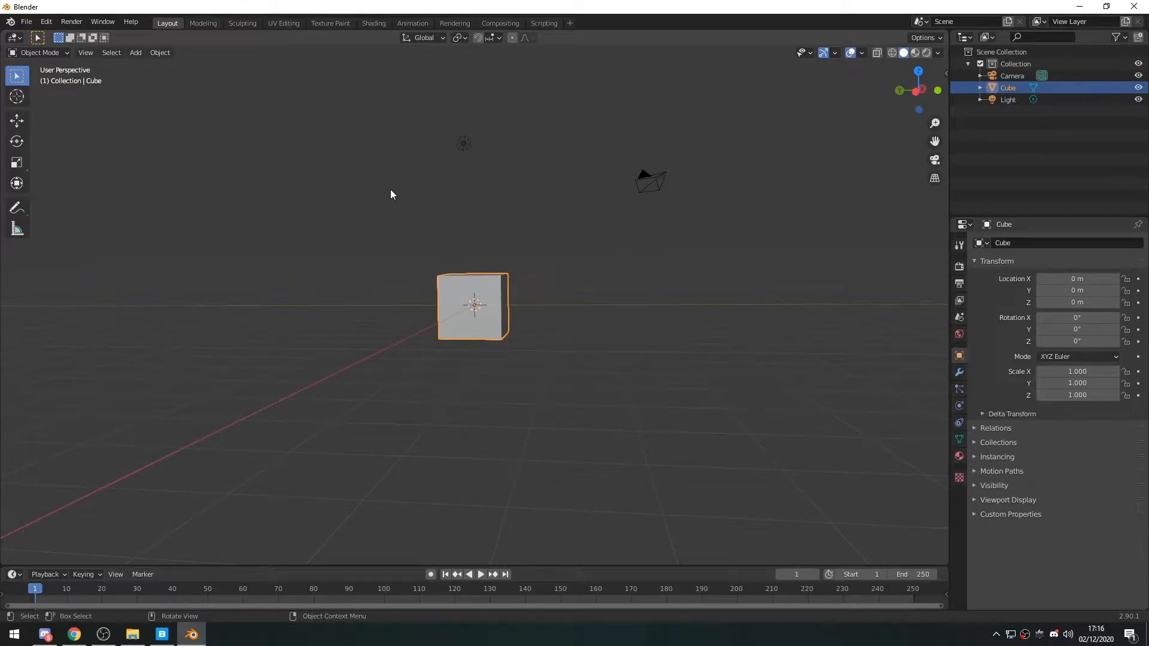
{"action": "left_click_drag", "start_coordinate": [388, 190], "coordinate": [538, 353]}
{"action": "middle_click_drag", "start_coordinate": [537, 352], "coordinate": [595, 389]}
{"action": "left_click", "coordinate": [599, 395]}
{"action": "scroll", "coordinate": [604, 394], "scroll_direction": "down", "scroll_amount": 3}
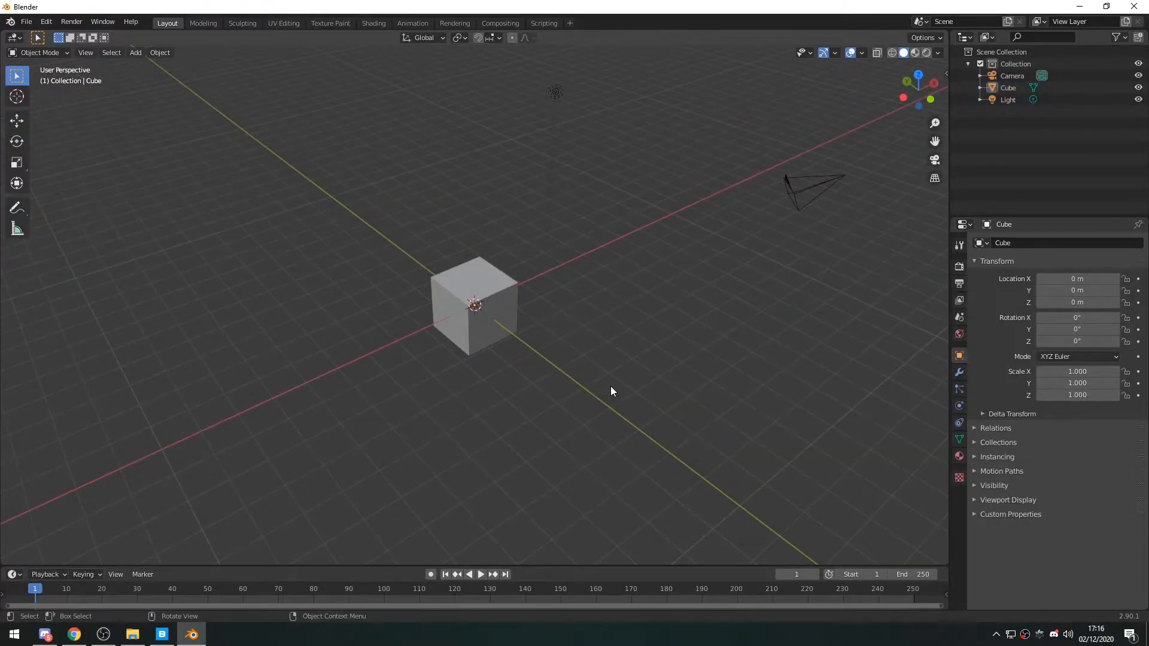
{"action": "middle_click_drag", "start_coordinate": [612, 387], "coordinate": [559, 358]}
{"action": "left_click_drag", "start_coordinate": [473, 129], "coordinate": [516, 394]}
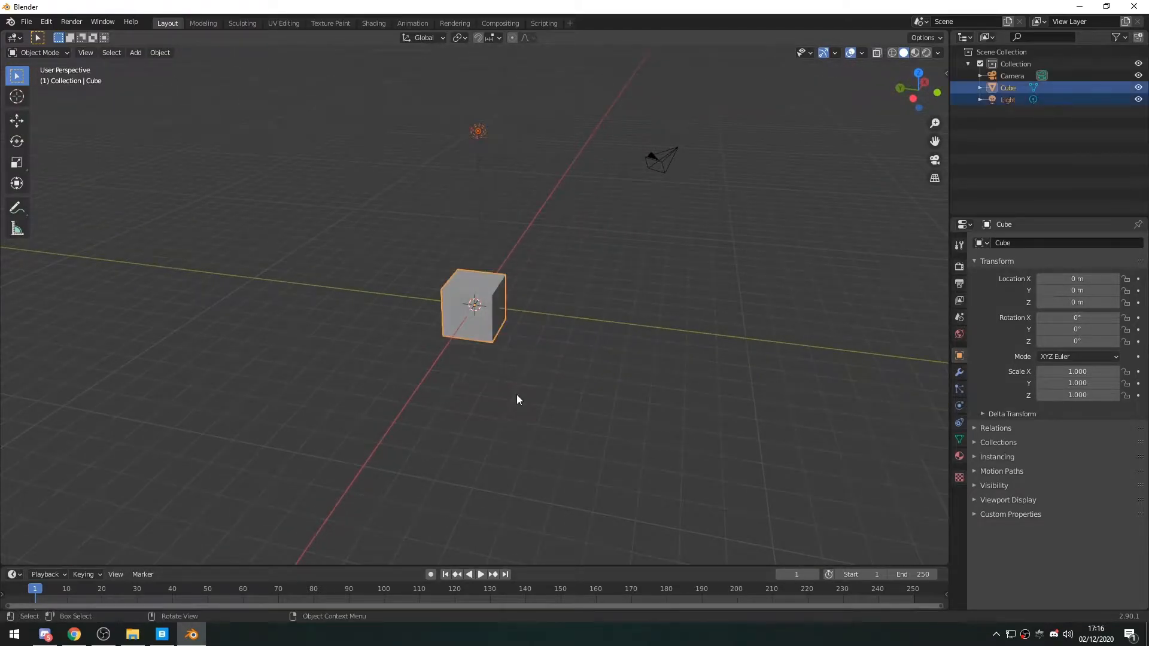
{"action": "key", "text": "Delete"}
Step: Add a plane mesh at the scene origin and scale it to 3
{"action": "middle_click_drag", "start_coordinate": [526, 394], "coordinate": [456, 370]}
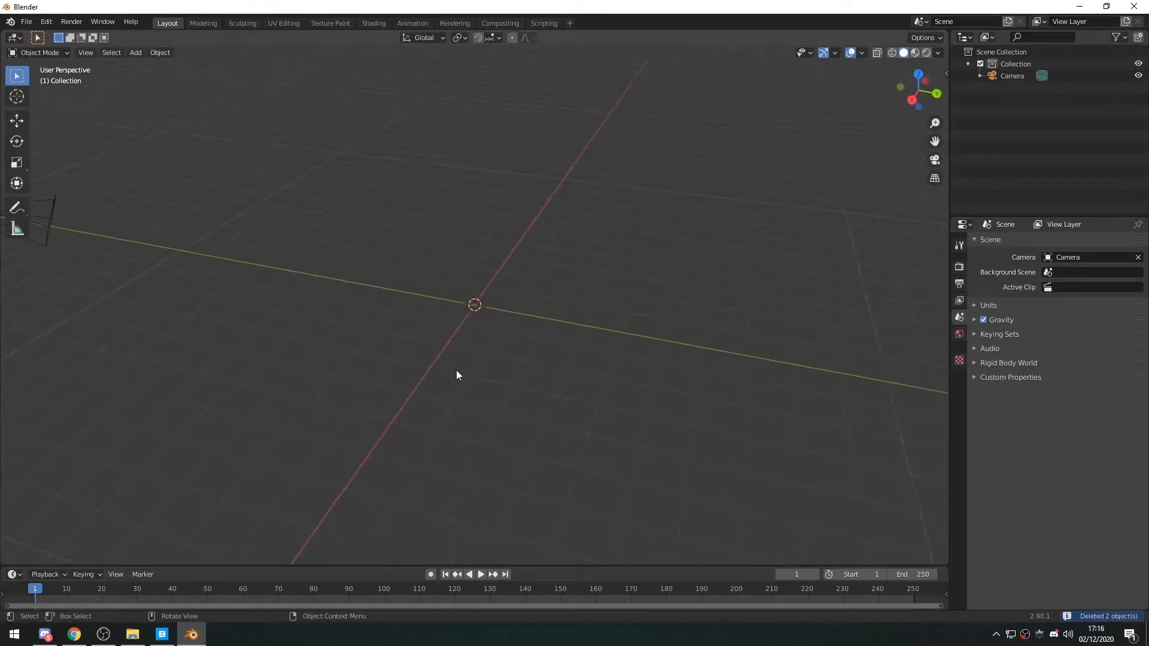
{"action": "key", "text": "shift+a"}
{"action": "mouse_move", "coordinate": [437, 335]}
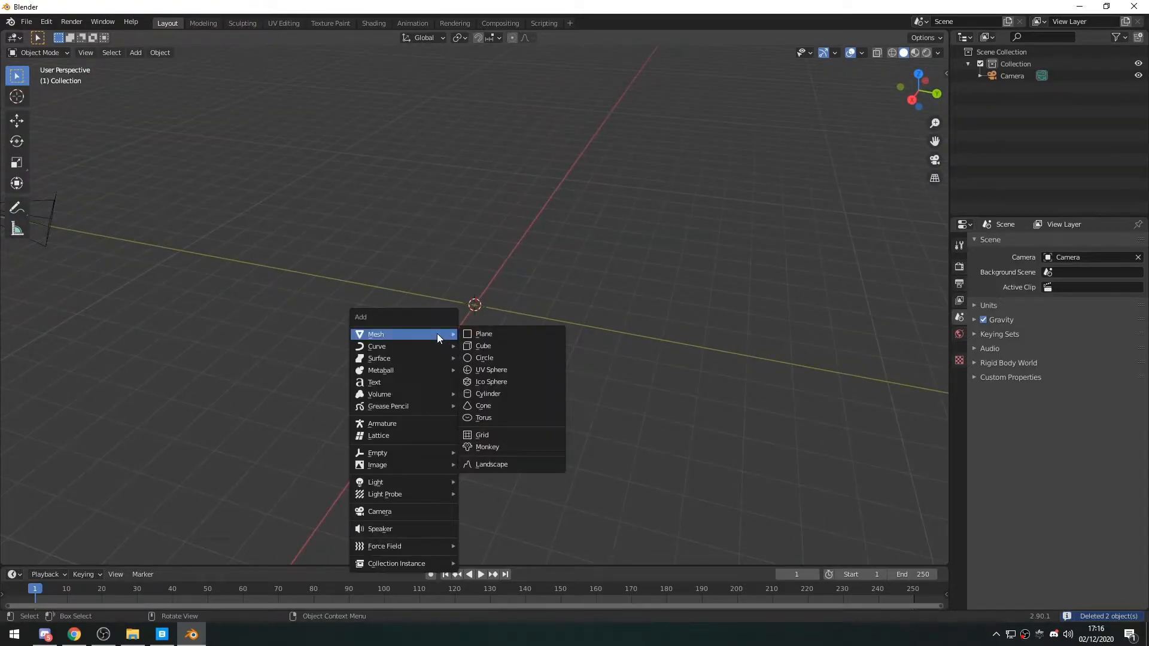
{"action": "left_click", "coordinate": [513, 334]}
{"action": "scroll", "coordinate": [478, 339], "scroll_direction": "up", "scroll_amount": 3}
{"action": "key", "text": "s"}
{"action": "left_click", "coordinate": [468, 319]}
{"action": "type", "text": "s3"}
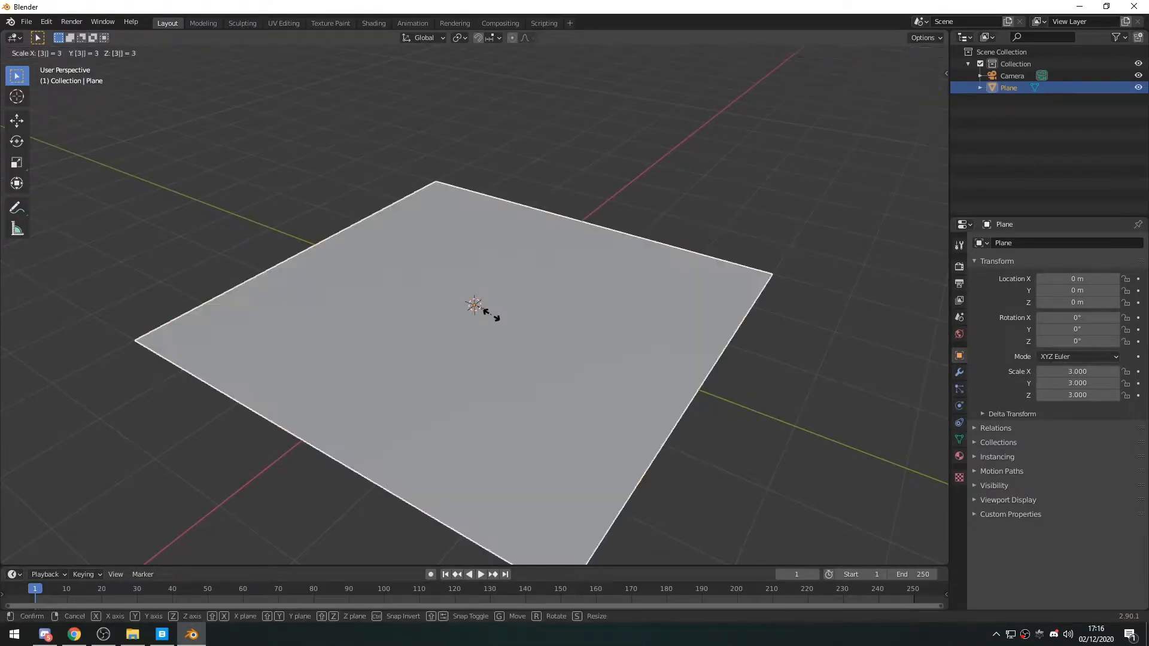
{"action": "key", "text": "Return"}
{"action": "middle_click_drag", "start_coordinate": [504, 325], "coordinate": [387, 311]}
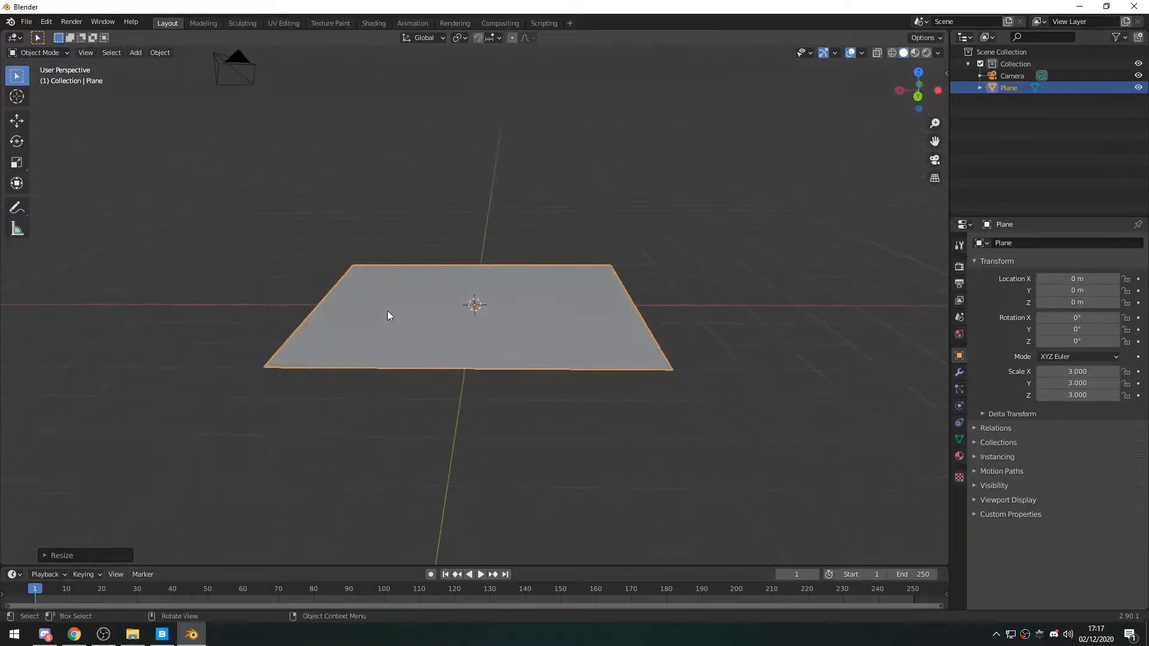
{"action": "middle_click_drag", "start_coordinate": [450, 331], "coordinate": [450, 337]}
{"action": "key", "text": "shift+a"}
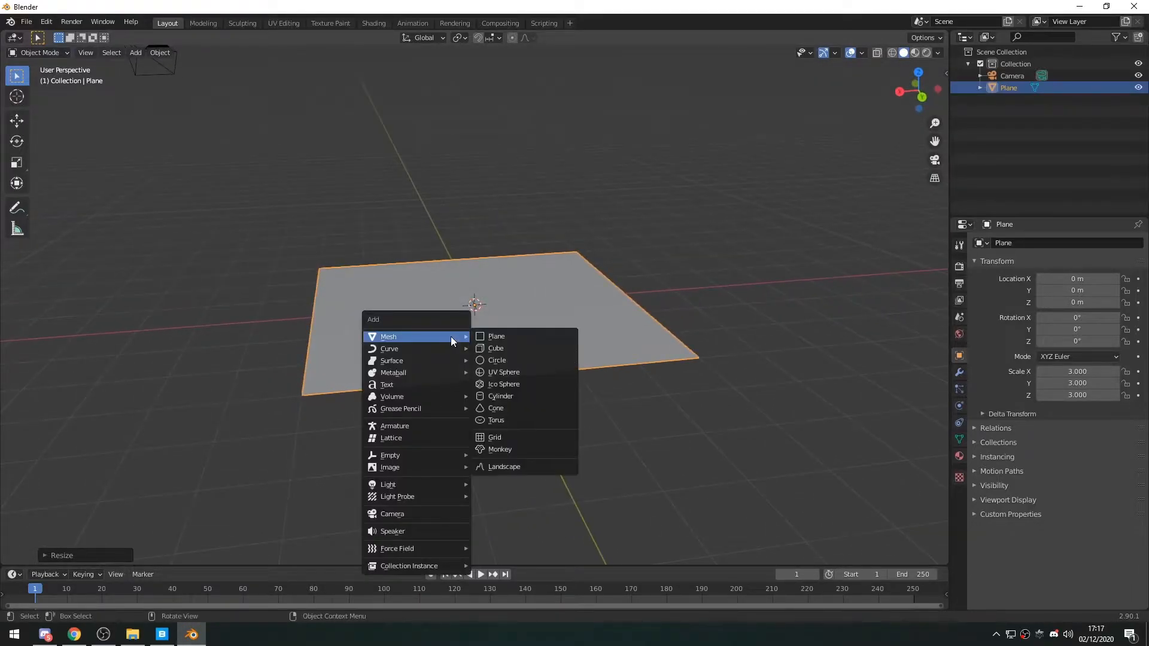
{"action": "left_click", "coordinate": [721, 297]}
{"action": "left_click", "coordinate": [572, 321]}
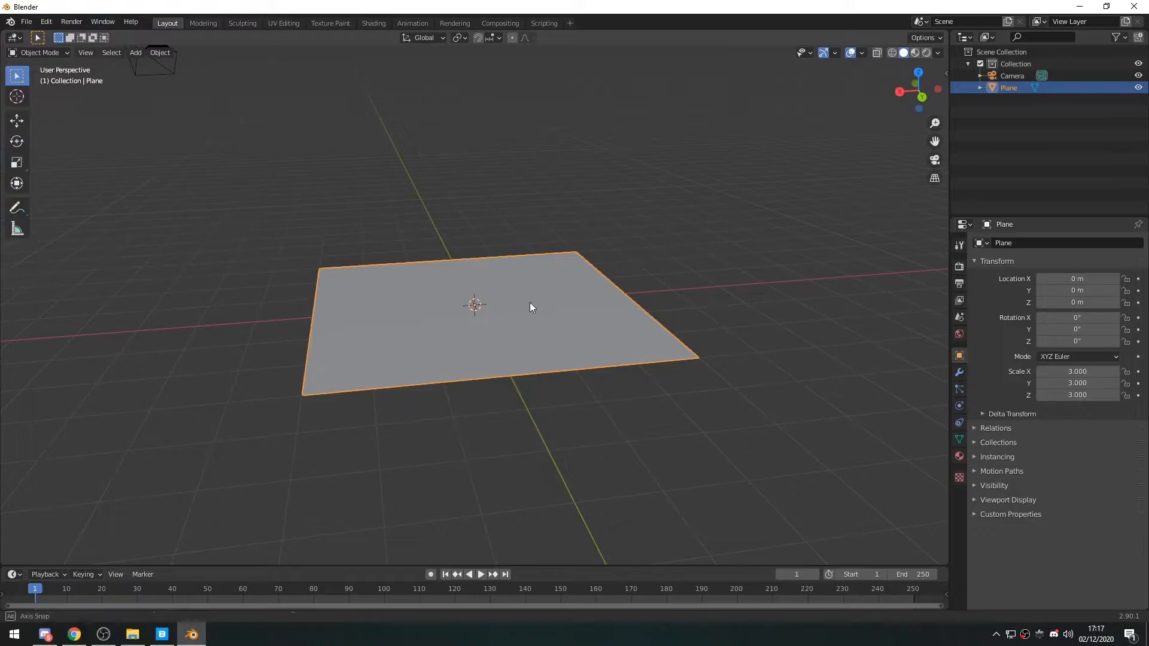
{"action": "middle_click_drag", "start_coordinate": [531, 306], "coordinate": [541, 307]}
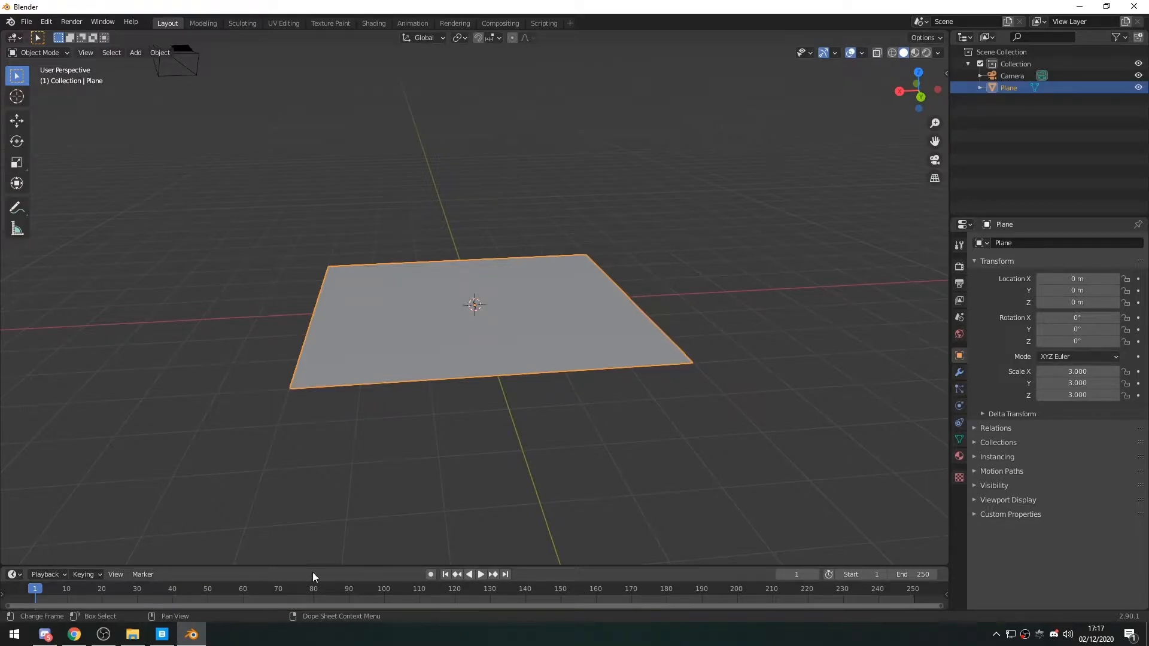
Step: Join the timeline area into the 3D viewport so the viewport takes over its space
{"action": "right_click", "coordinate": [3, 567]}
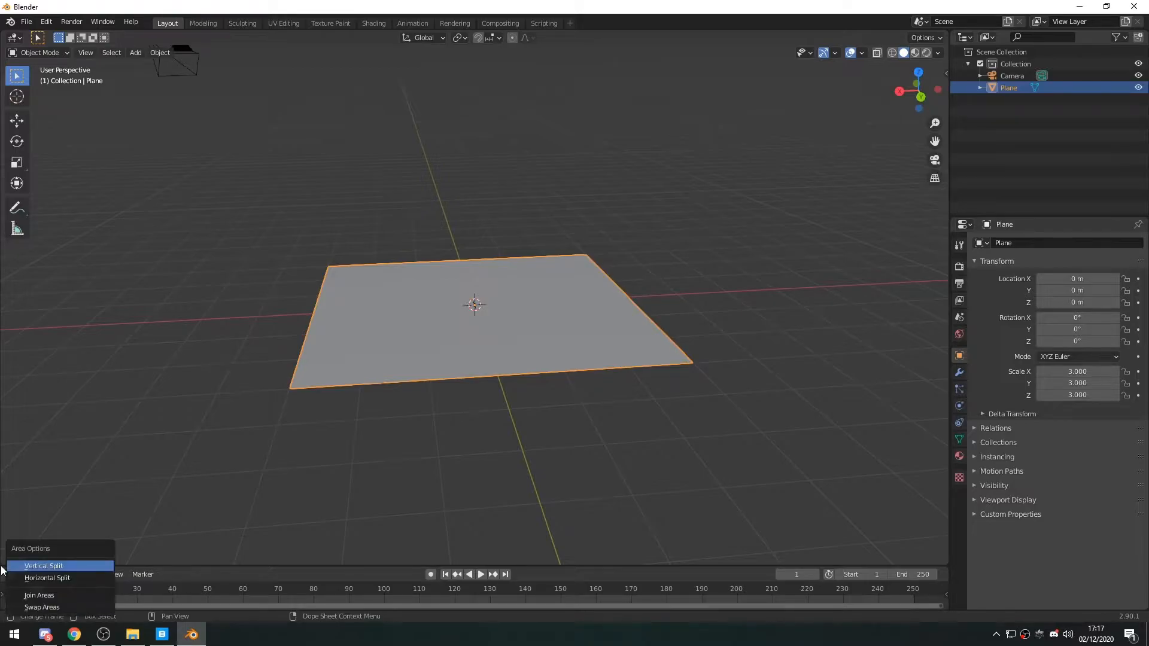
{"action": "left_click", "coordinate": [37, 595]}
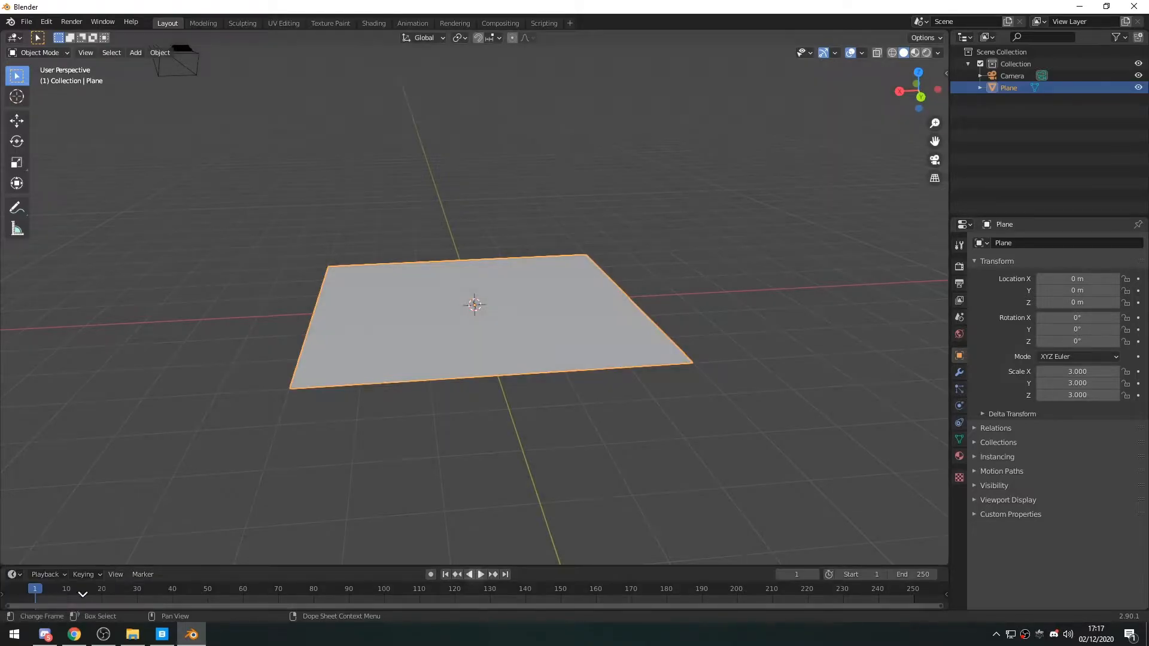
{"action": "left_click", "coordinate": [473, 526]}
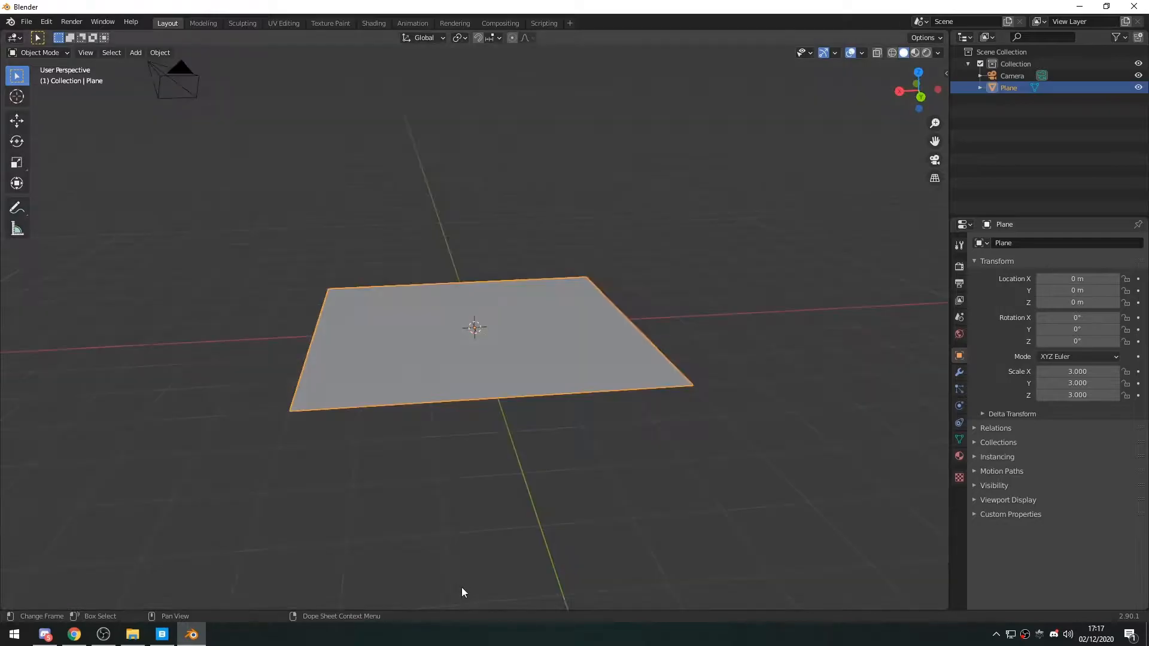
Step: Split the 3D viewport vertically, make the new area a Shader Editor and hide its sidebar
{"action": "left_click_drag", "start_coordinate": [947, 32], "coordinate": [527, 37]}
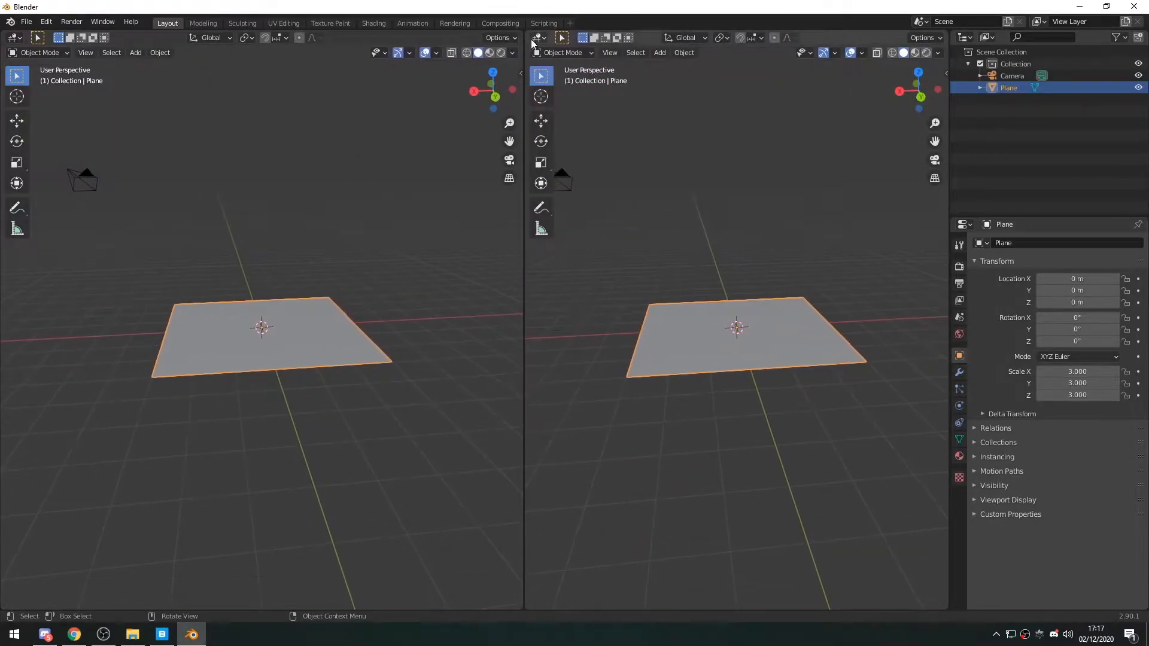
{"action": "left_click", "coordinate": [536, 37]}
{"action": "left_click", "coordinate": [561, 148]}
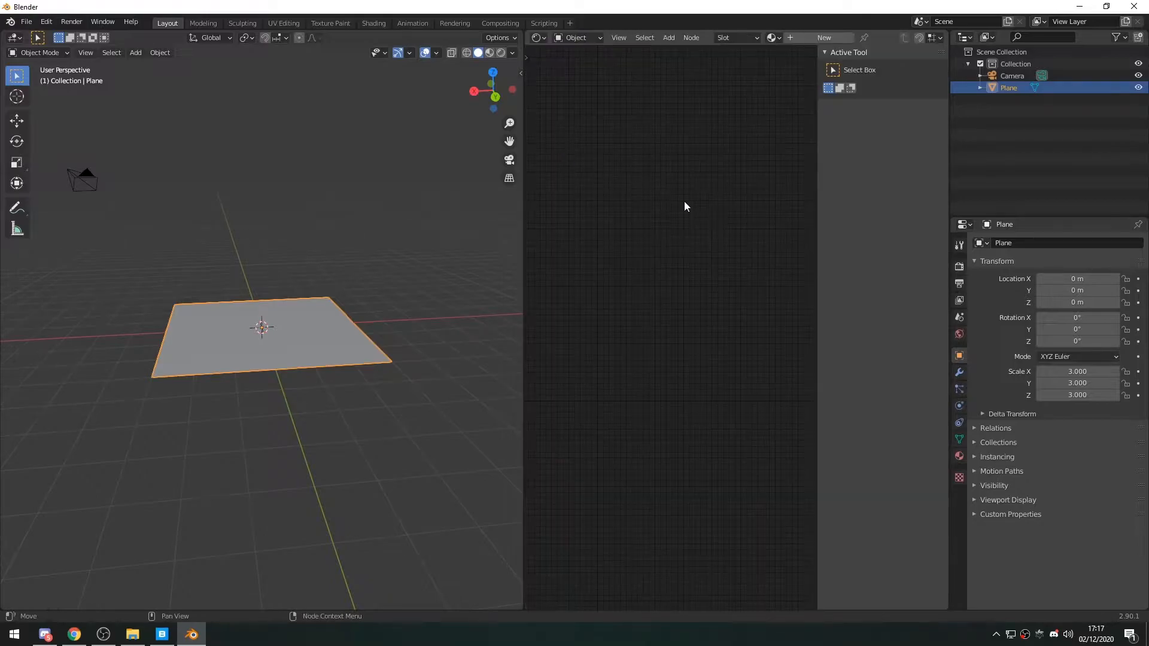
{"action": "key", "text": "n"}
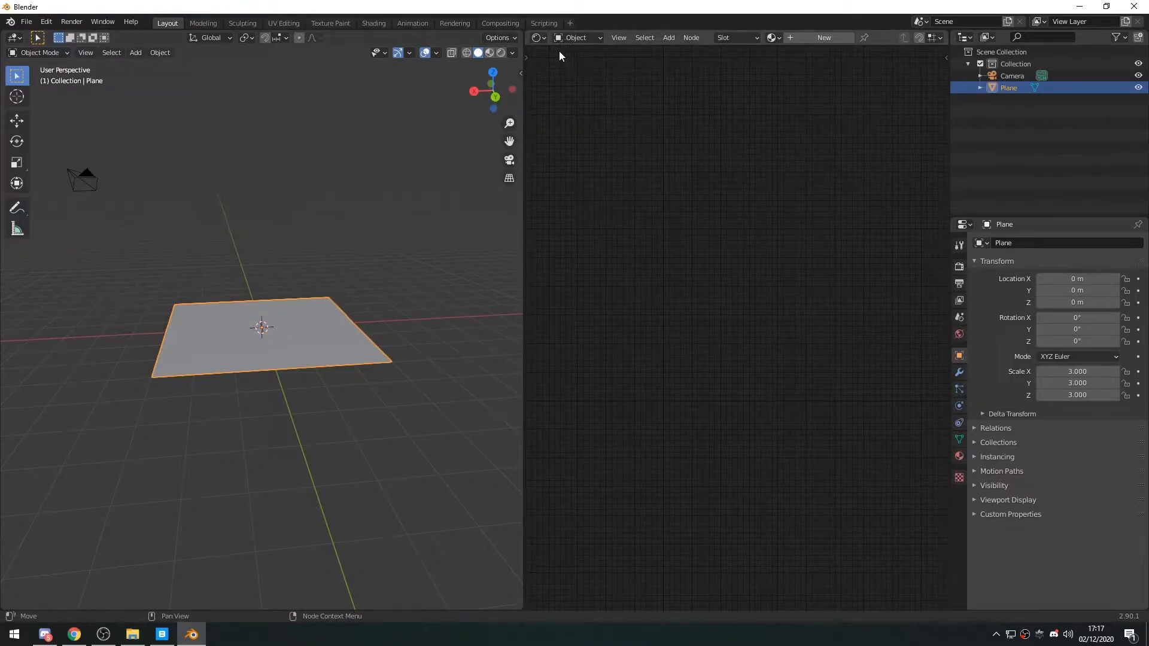
Step: Split the Shader Editor horizontally and change the lower area to a 3D Viewport
{"action": "left_click_drag", "start_coordinate": [527, 607], "coordinate": [542, 363]}
{"action": "left_click", "coordinate": [538, 370]}
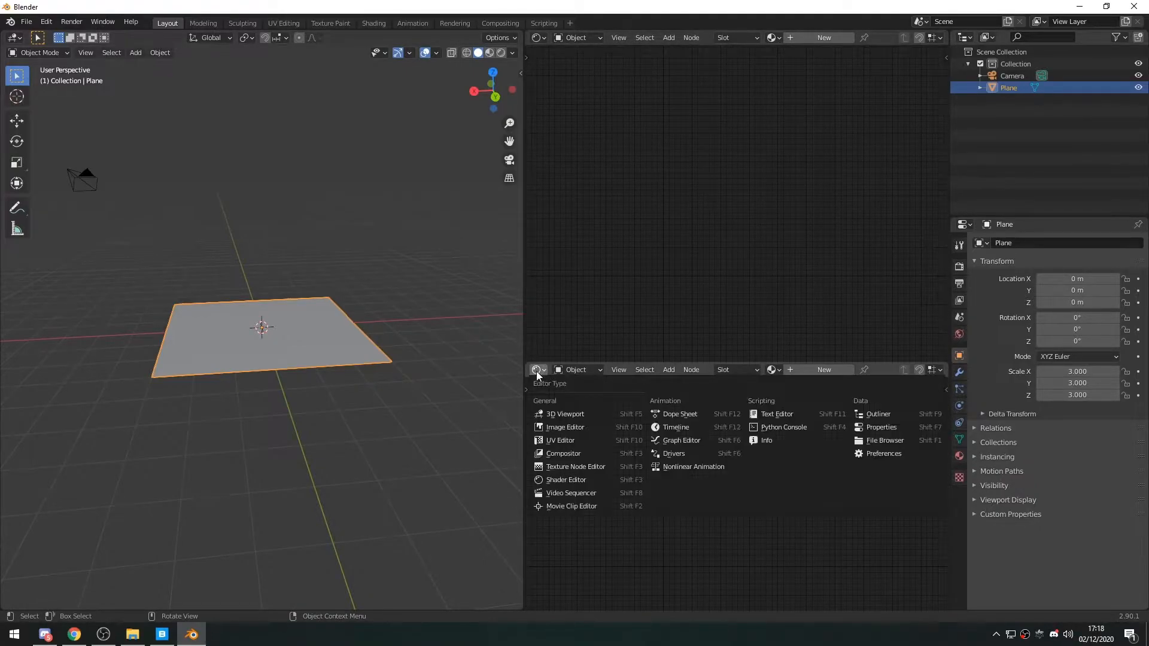
{"action": "left_click", "coordinate": [563, 414]}
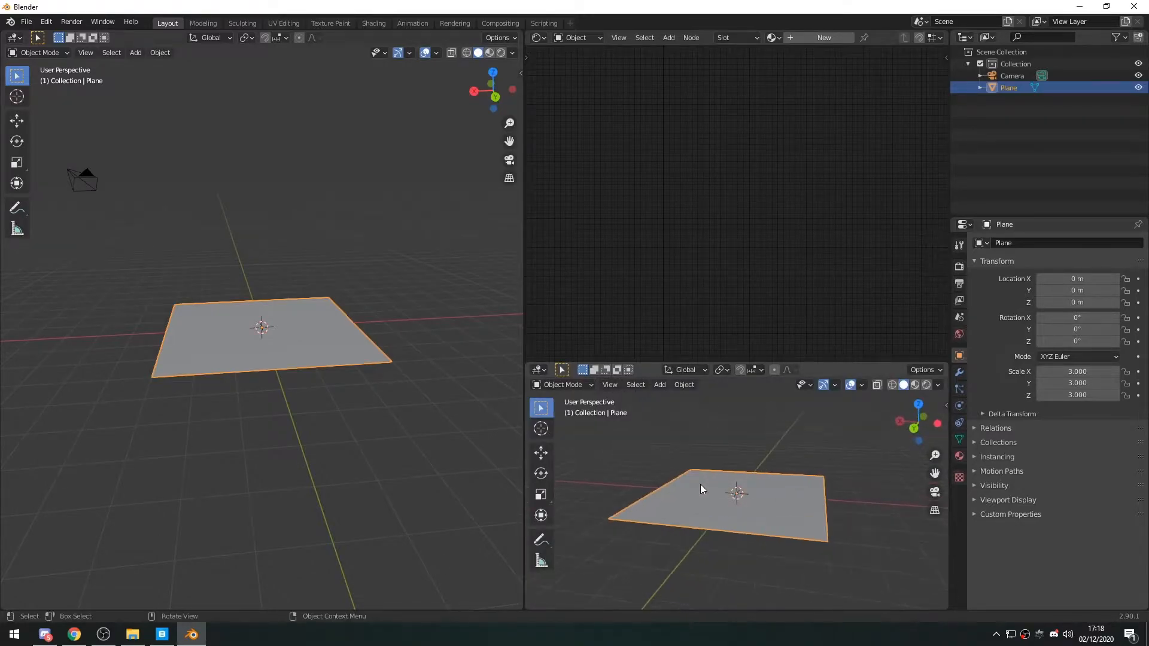
Step: Show the camera view in the small viewport and hide its toolbar, overlays and gizmos
{"action": "key", "text": "KP_0"}
{"action": "scroll", "coordinate": [771, 488], "scroll_direction": "up", "scroll_amount": 3}
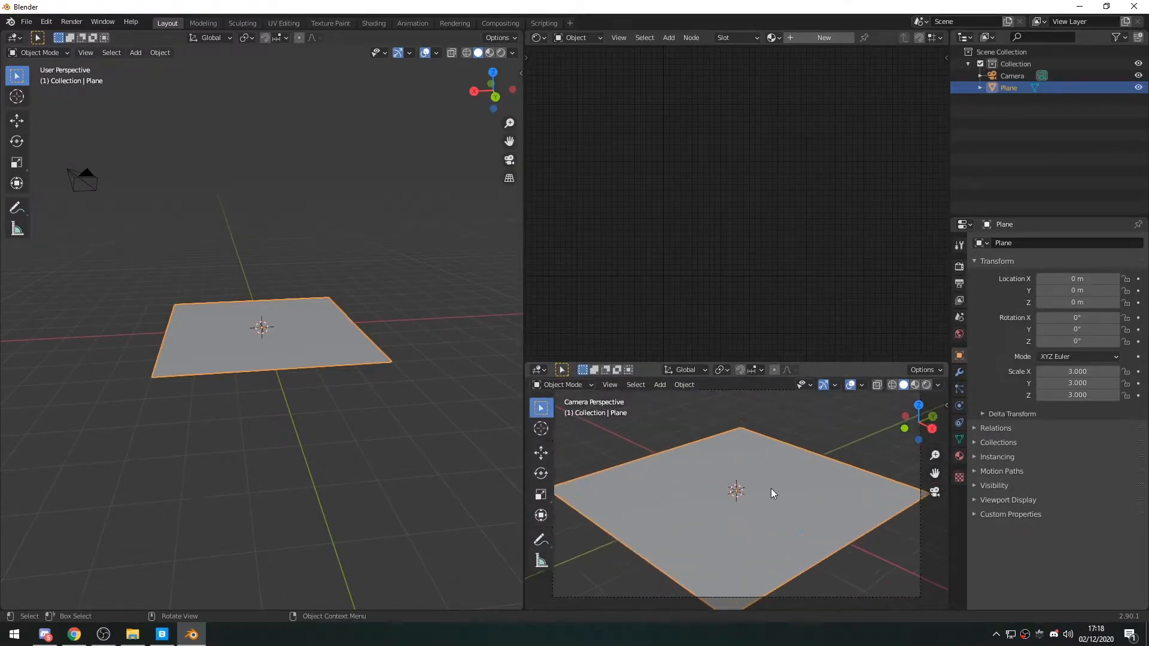
{"action": "middle_click_drag", "start_coordinate": [739, 490], "coordinate": [729, 484], "text": "shift"}
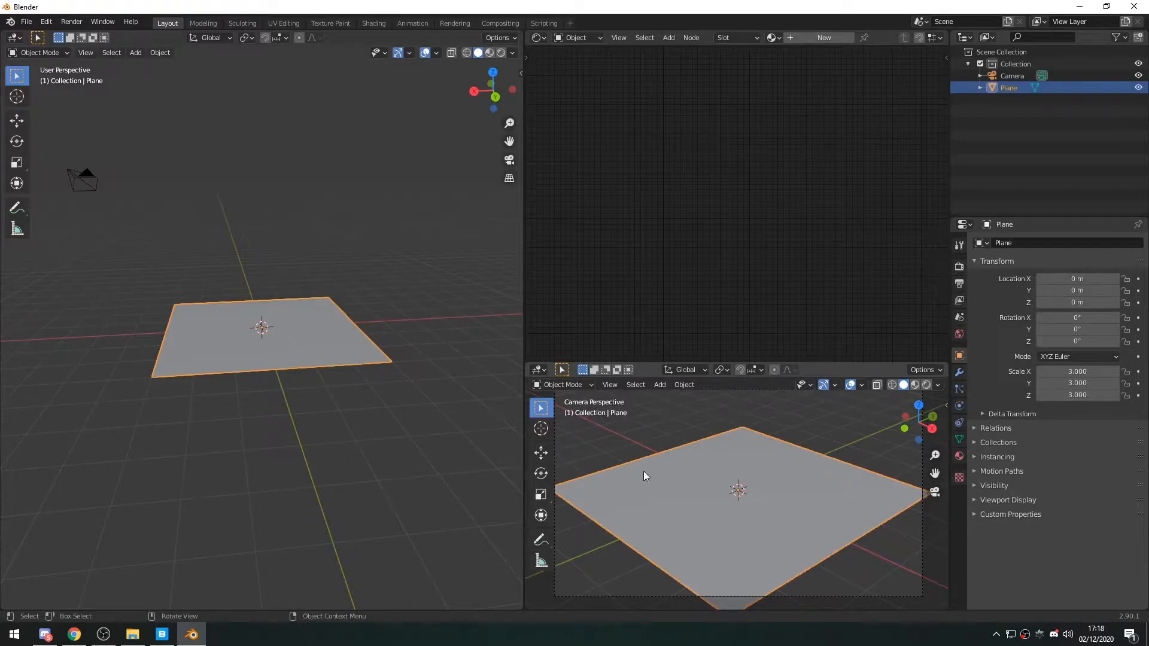
{"action": "key", "text": "t"}
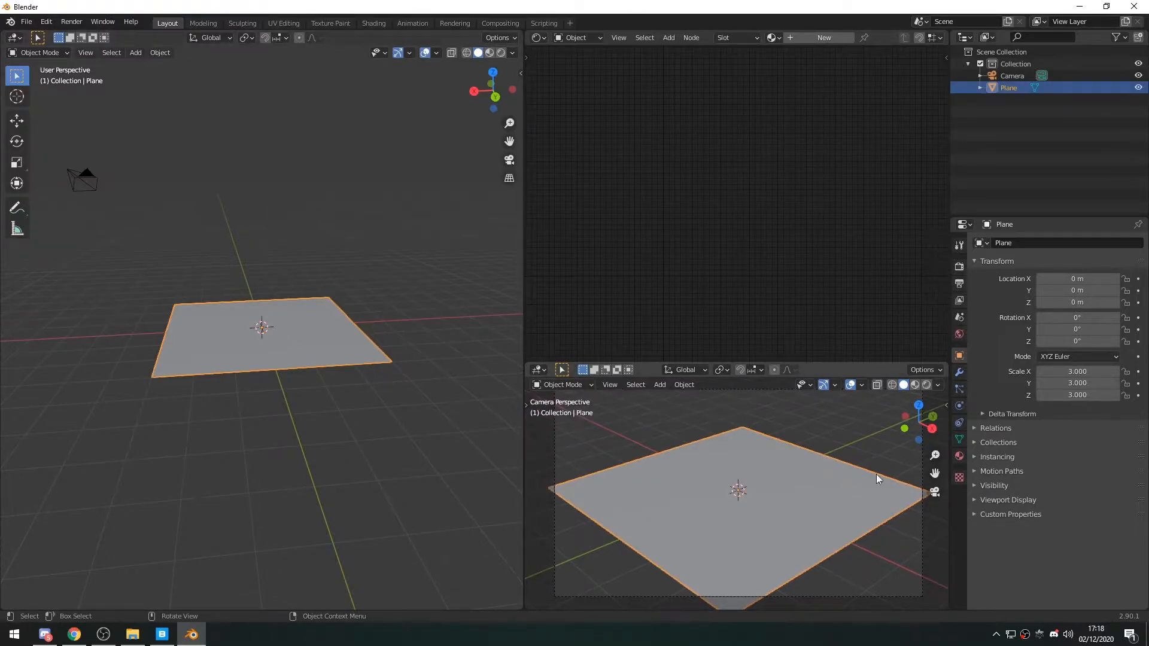
{"action": "left_click", "coordinate": [848, 388]}
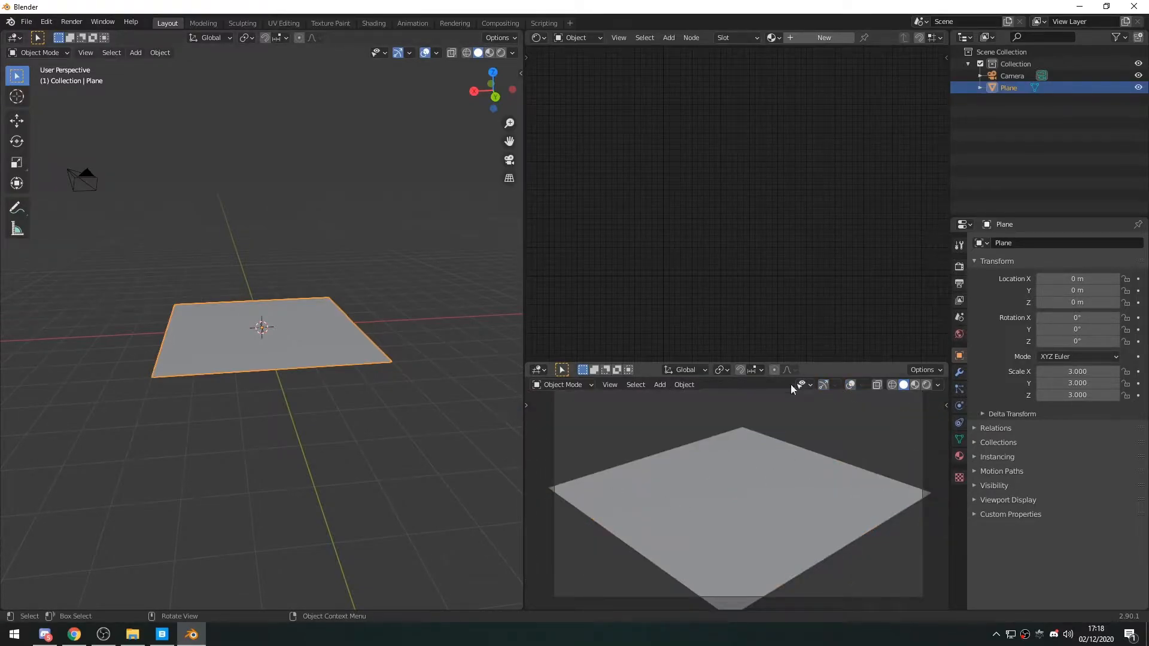
{"action": "middle_click_drag", "start_coordinate": [722, 531], "coordinate": [727, 526], "text": "shift"}
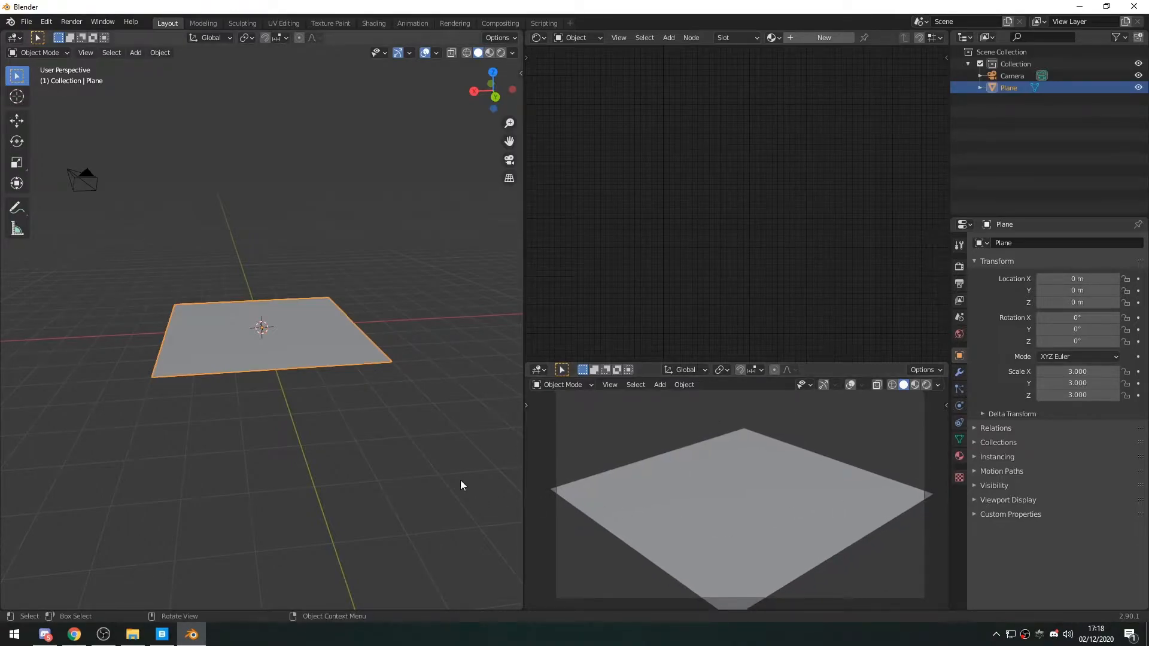
Step: Switch the camera viewport to rendered shading and set the render engine to Octane
{"action": "middle_click_drag", "start_coordinate": [290, 367], "coordinate": [645, 396]}
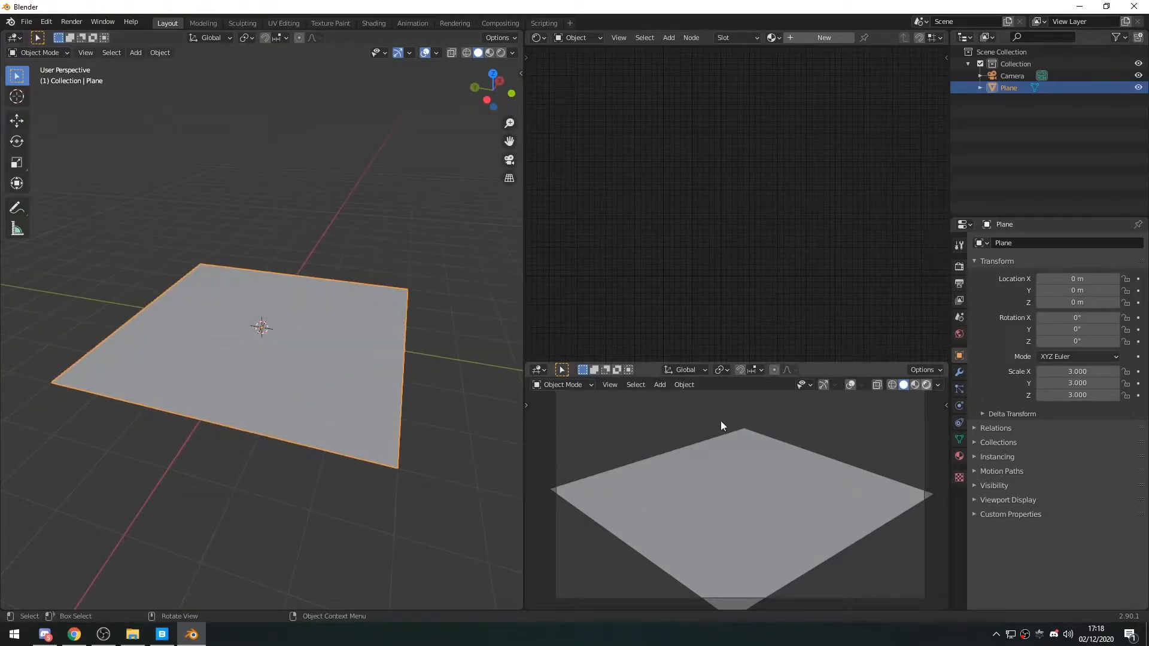
{"action": "key", "text": "z"}
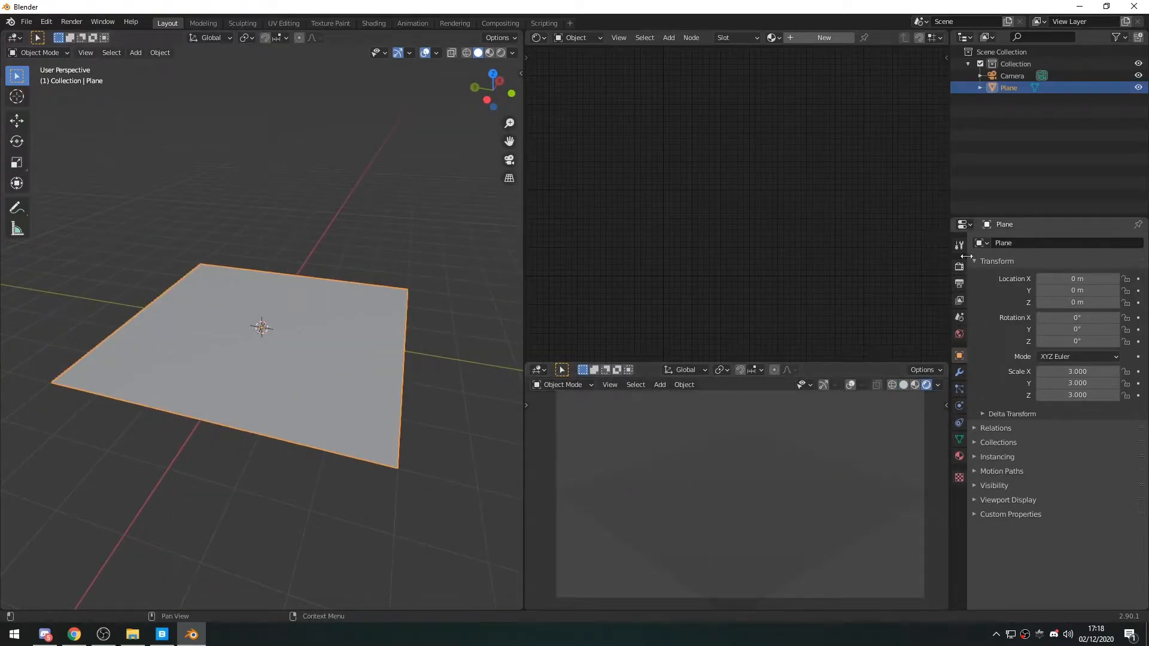
{"action": "left_click", "coordinate": [960, 266]}
{"action": "left_click", "coordinate": [1061, 243]}
{"action": "left_click", "coordinate": [1068, 296]}
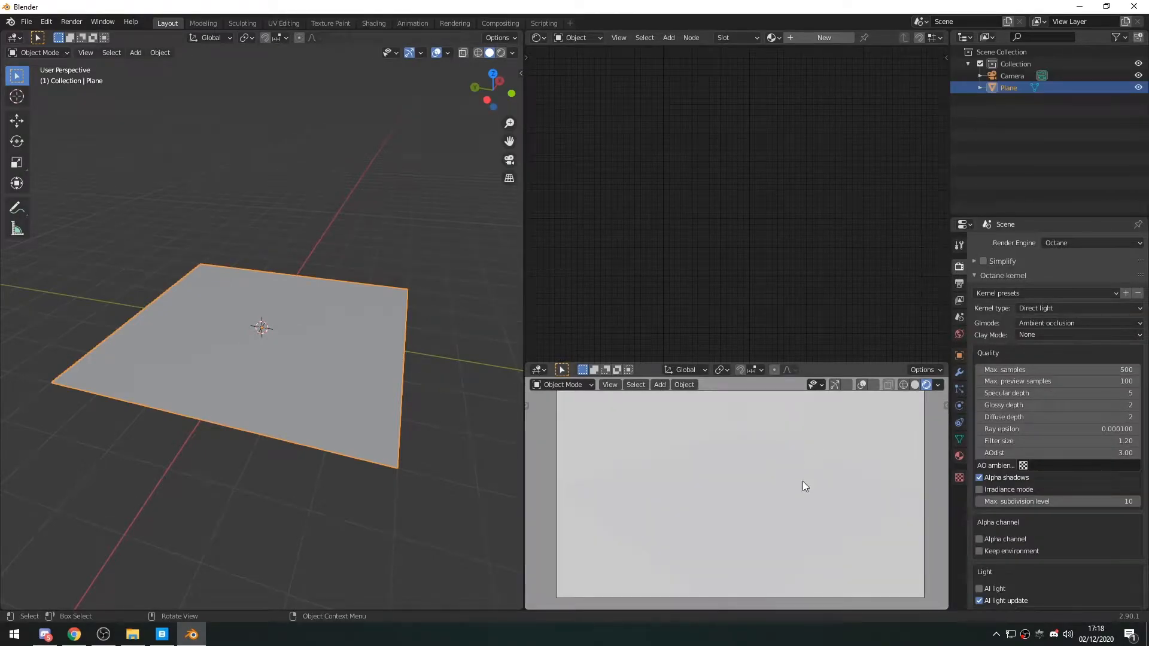
Step: Add a second plane mesh at the centre of the large plane
{"action": "middle_click_drag", "start_coordinate": [354, 458], "coordinate": [298, 386]}
{"action": "scroll", "coordinate": [298, 386], "scroll_direction": "up", "scroll_amount": 4}
{"action": "scroll", "coordinate": [298, 383], "scroll_direction": "down", "scroll_amount": 4}
{"action": "key", "text": "shift+a"}
{"action": "mouse_move", "coordinate": [268, 365]}
{"action": "left_click", "coordinate": [317, 365]}
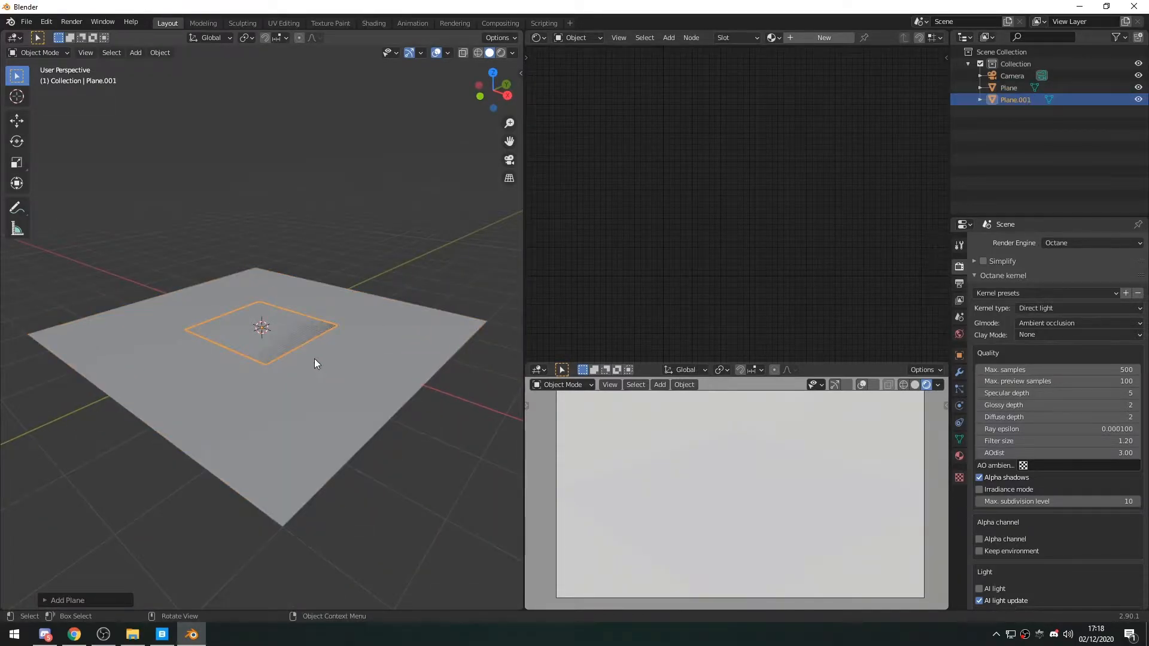
Step: Delete the second plane and add a cube mesh at the centre of the large plane
{"action": "key", "text": "Delete"}
{"action": "key", "text": "shift+a"}
{"action": "mouse_move", "coordinate": [314, 359]}
{"action": "left_click", "coordinate": [361, 373]}
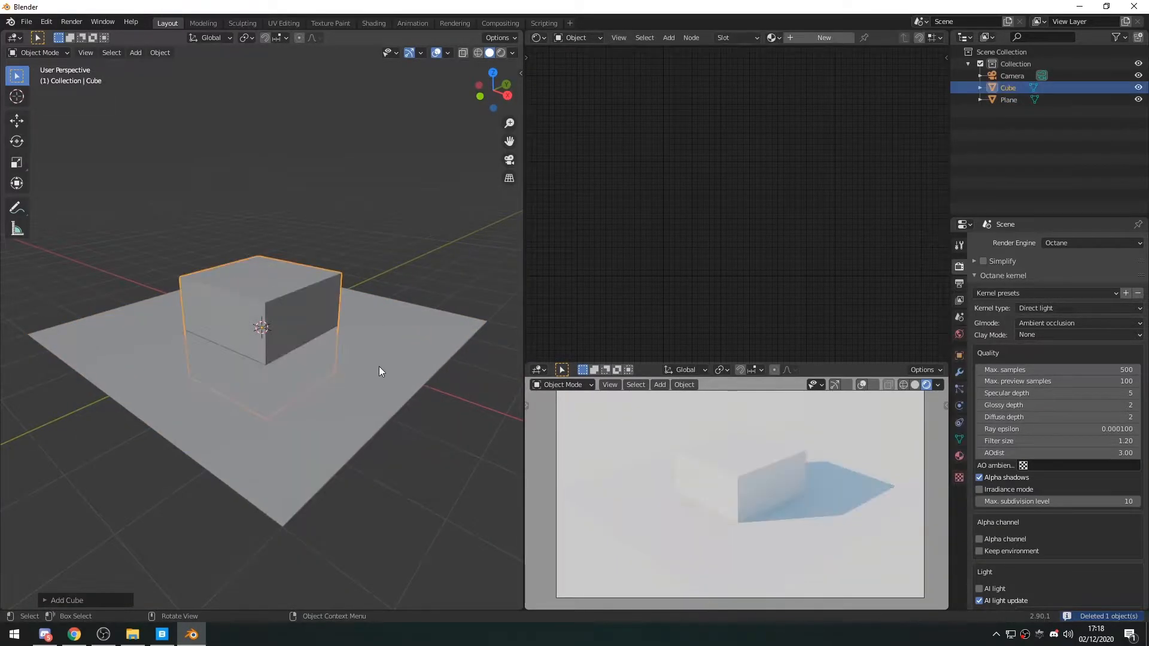
Step: Delete the cube and select the large plane
{"action": "left_click", "coordinate": [283, 329]}
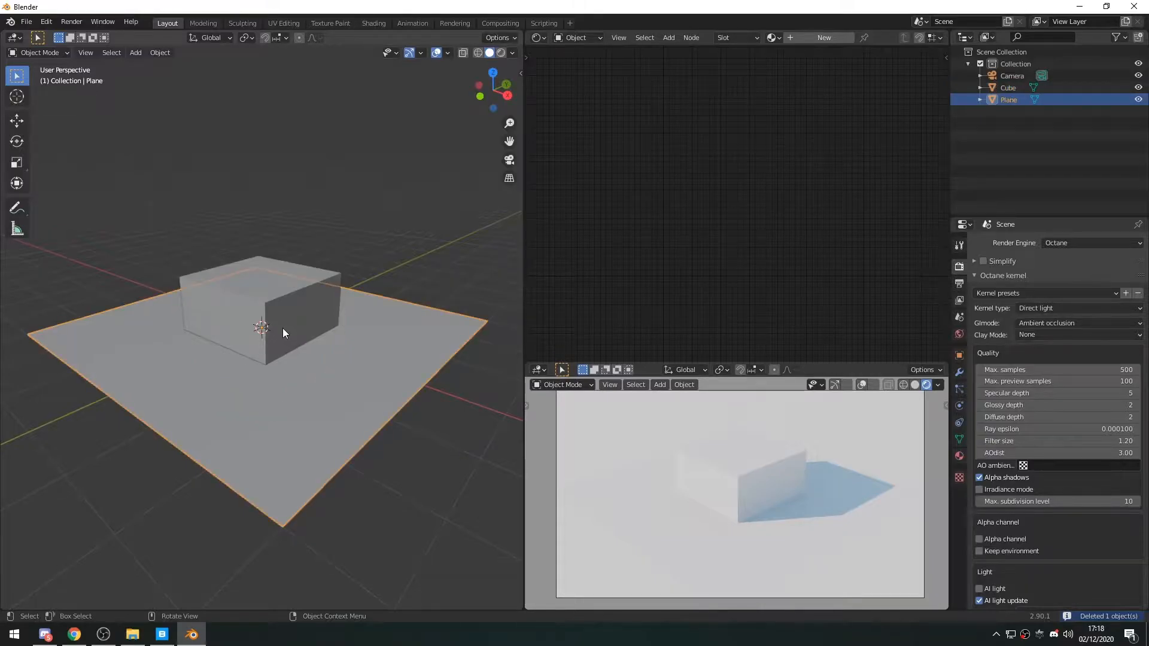
{"action": "key", "text": "Delete"}
{"action": "left_click", "coordinate": [282, 299]}
{"action": "key", "text": "ctrl+z"}
{"action": "left_click", "coordinate": [282, 296]}
{"action": "key", "text": "Delete"}
{"action": "middle_click_drag", "start_coordinate": [282, 296], "coordinate": [314, 322]}
{"action": "left_click", "coordinate": [314, 321]}
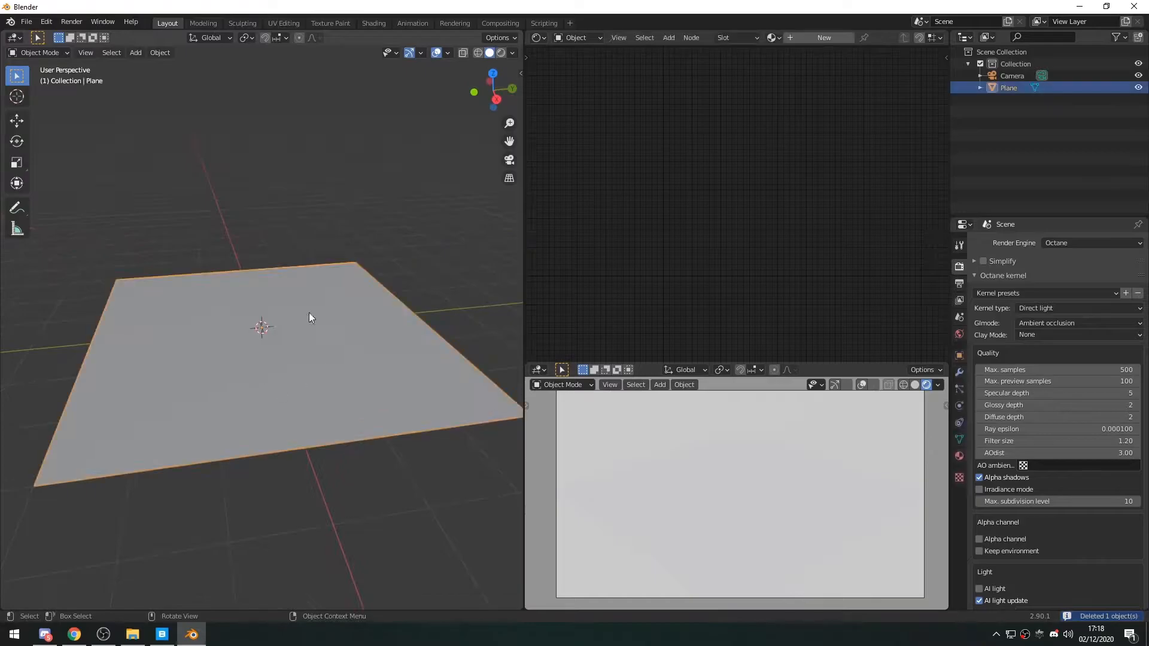
Step: Fly the camera to a low position at the plane's edge, looking across its surface
{"action": "middle_click_drag", "start_coordinate": [268, 366], "coordinate": [299, 375]}
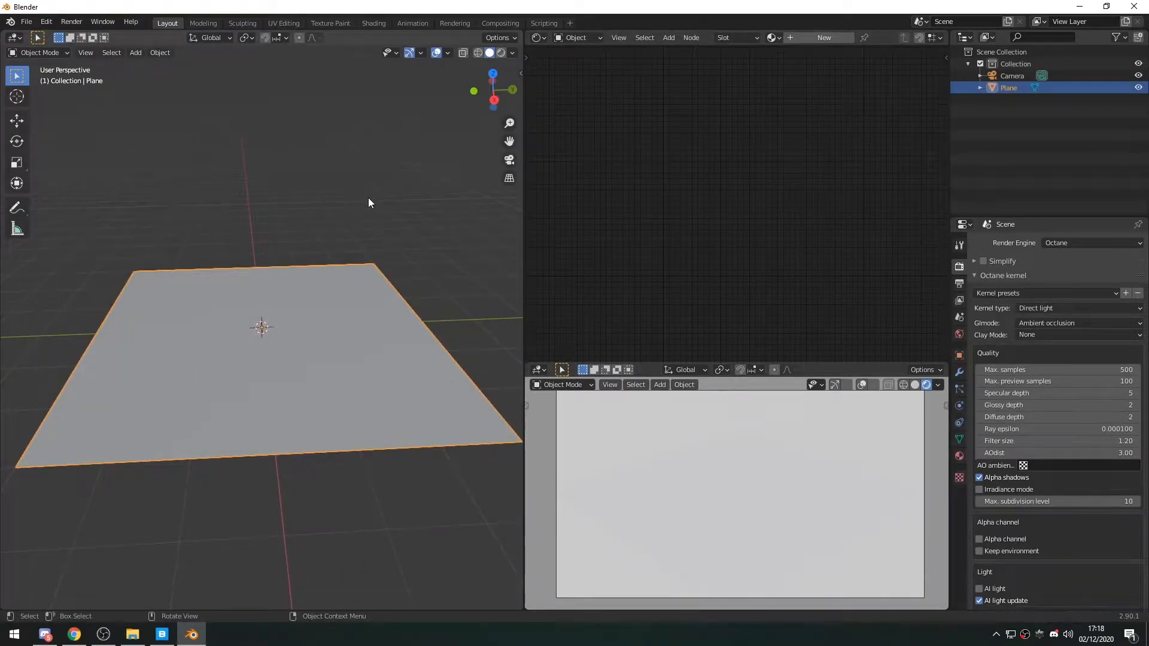
{"action": "middle_click_drag", "start_coordinate": [351, 272], "coordinate": [262, 385]}
{"action": "key", "text": "KP_0"}
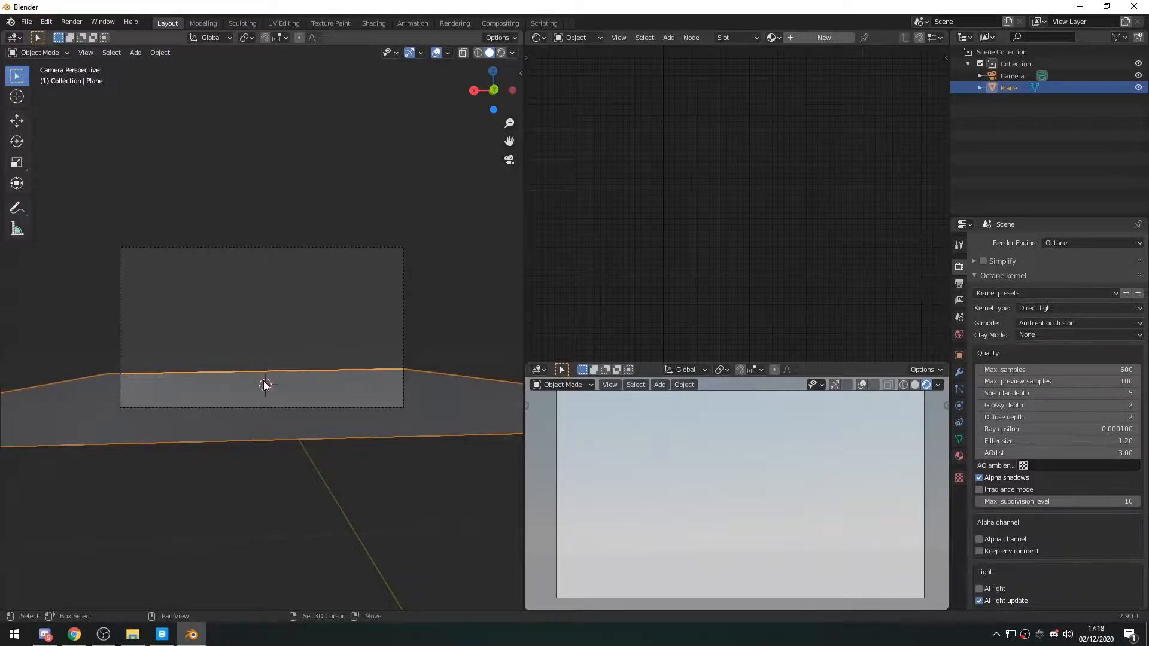
{"action": "key", "text": "shift+grave"}
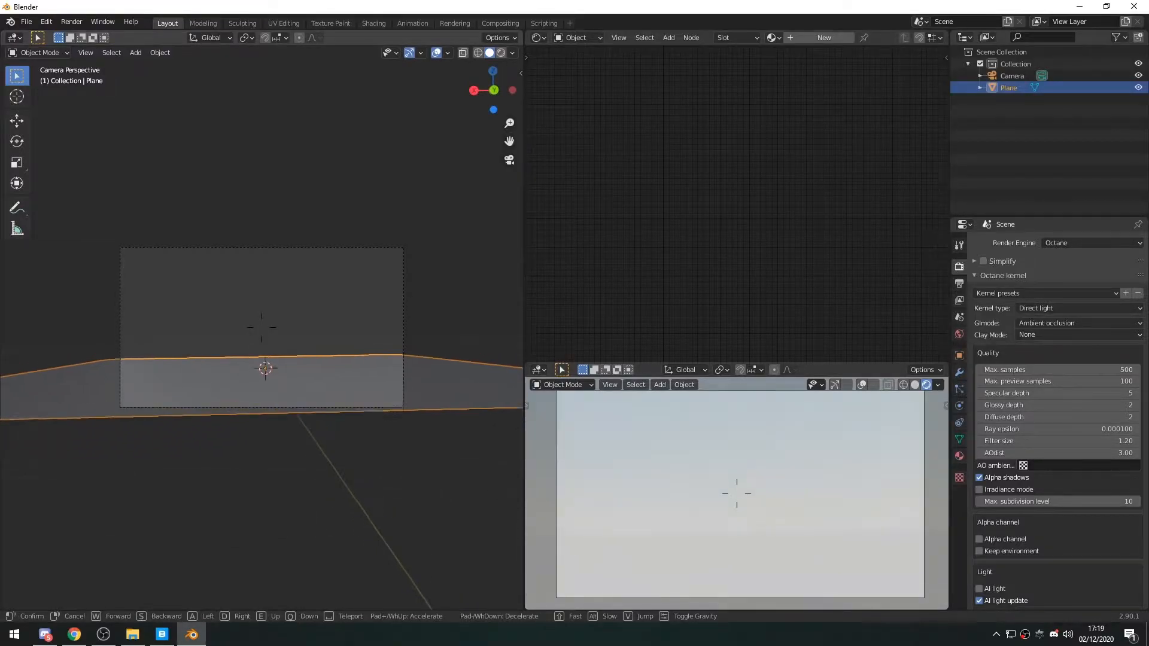
{"action": "left_click", "coordinate": [344, 343]}
{"action": "middle_click_drag", "start_coordinate": [343, 343], "coordinate": [296, 402]}
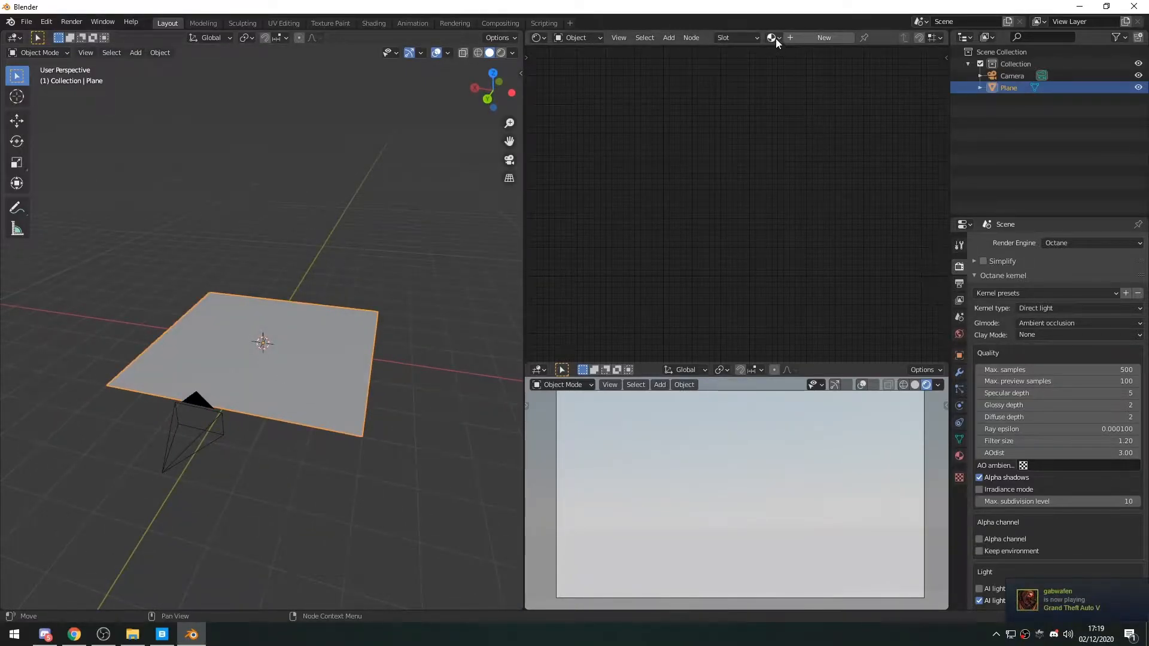
Step: Create a new material for the plane and move its Glossy Material node closer to the Material Output
{"action": "left_click", "coordinate": [810, 37]}
{"action": "scroll", "coordinate": [720, 212], "scroll_direction": "up", "scroll_amount": 2}
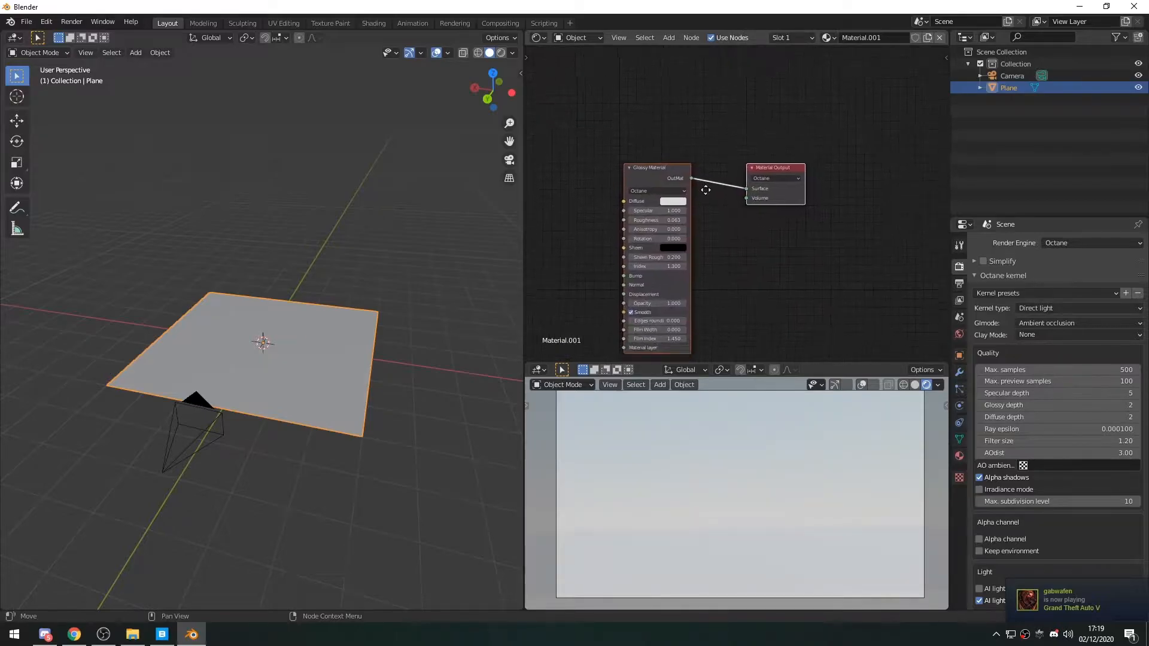
{"action": "left_click_drag", "start_coordinate": [676, 154], "coordinate": [708, 152]}
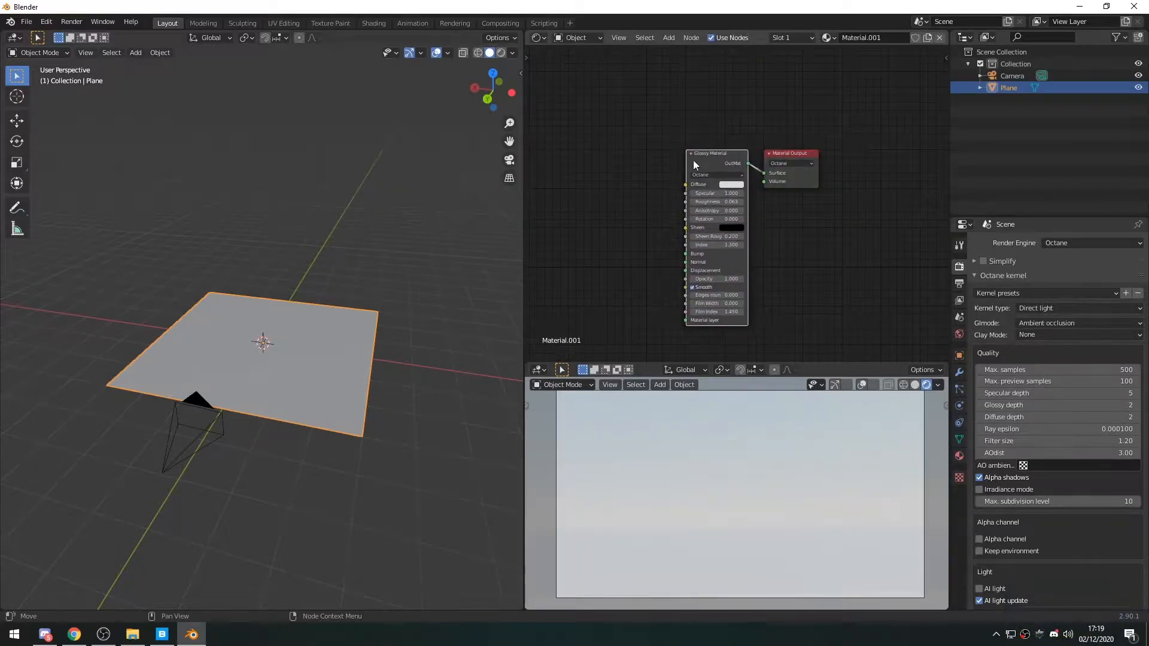
{"action": "middle_click_drag", "start_coordinate": [702, 156], "coordinate": [811, 166]}
{"action": "scroll", "coordinate": [715, 193], "scroll_direction": "up", "scroll_amount": 2}
{"action": "middle_click_drag", "start_coordinate": [715, 193], "coordinate": [747, 183]}
{"action": "scroll", "coordinate": [728, 205], "scroll_direction": "up", "scroll_amount": 1}
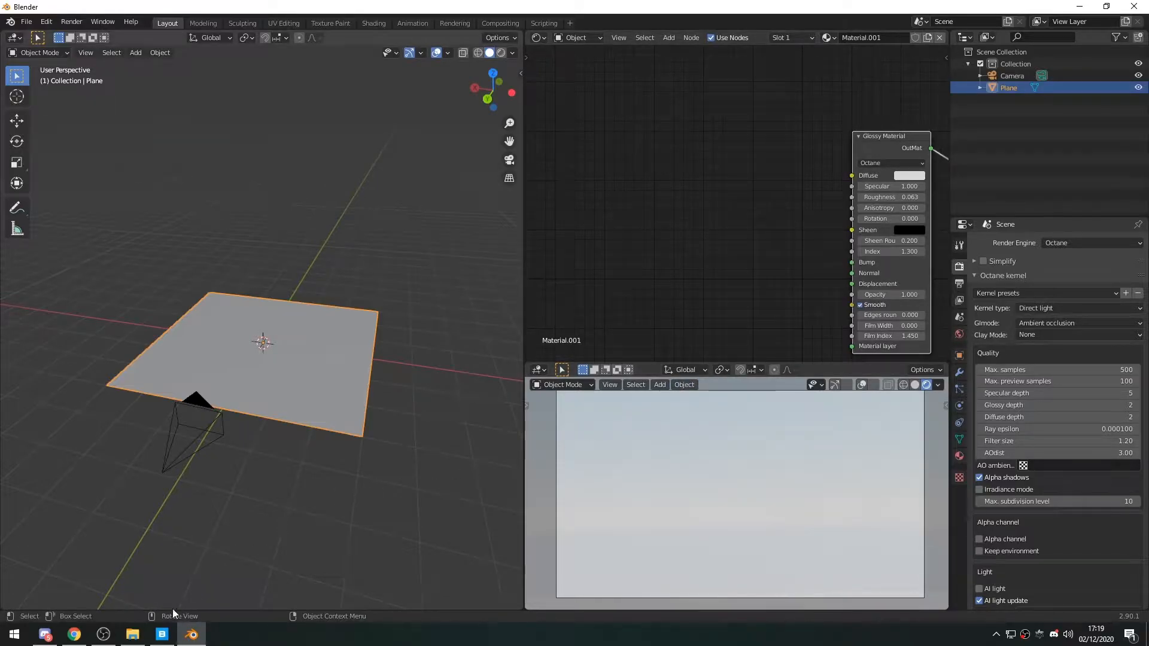
Step: Bring the MOUNTAINS-13 diffuse, normal and depth 8k images from the file explorer into the material as texture nodes
{"action": "left_click", "coordinate": [132, 635]}
{"action": "left_click_drag", "start_coordinate": [617, 101], "coordinate": [340, 91]}
{"action": "double_click", "coordinate": [227, 212]}
{"action": "left_click_drag", "start_coordinate": [182, 224], "coordinate": [754, 173]}
{"action": "left_click_drag", "start_coordinate": [253, 226], "coordinate": [698, 152]}
{"action": "left_click_drag", "start_coordinate": [323, 233], "coordinate": [694, 110]}
{"action": "left_click", "coordinate": [582, 89]}
Step: Stack the three image nodes and connect the diffuse and normal images to the Glossy Material's Diffuse and Normal inputs
{"action": "middle_click_drag", "start_coordinate": [747, 141], "coordinate": [659, 193]}
{"action": "scroll", "coordinate": [659, 193], "scroll_direction": "up", "scroll_amount": 1}
{"action": "left_click_drag", "start_coordinate": [672, 168], "coordinate": [631, 156]}
{"action": "middle_click_drag", "start_coordinate": [632, 157], "coordinate": [705, 144]}
{"action": "left_click_drag", "start_coordinate": [719, 142], "coordinate": [625, 223]}
{"action": "middle_click_drag", "start_coordinate": [625, 222], "coordinate": [544, 178]}
{"action": "left_click_drag", "start_coordinate": [546, 181], "coordinate": [625, 199]}
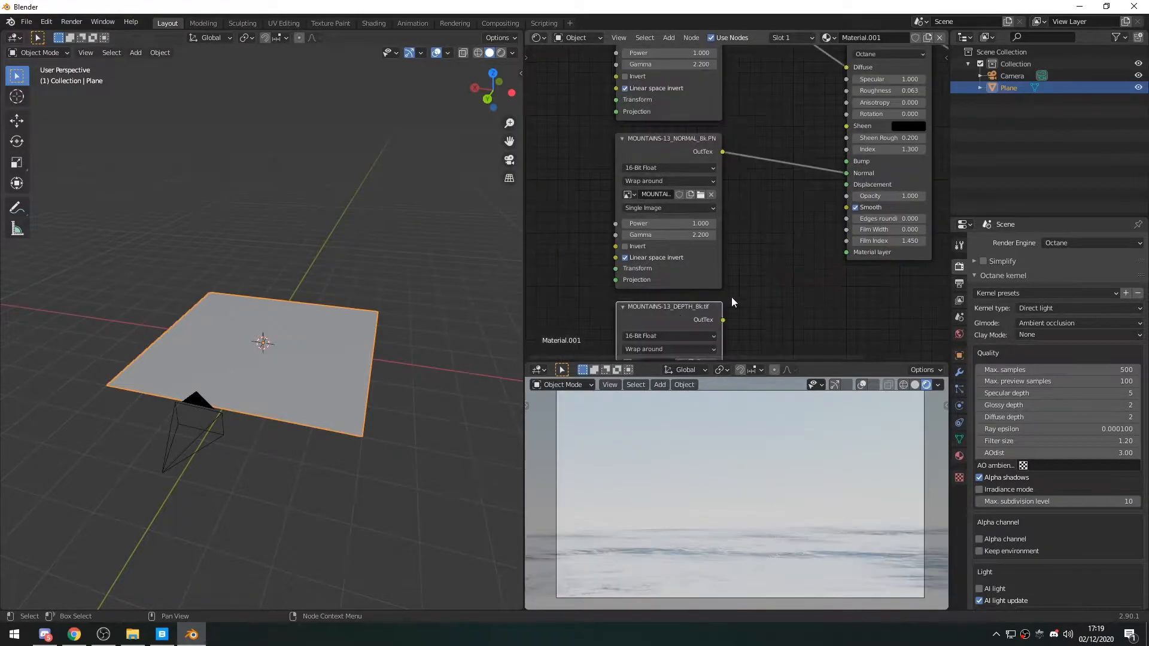
Step: Add a Texture Displacement node beside the MOUNTAINS-13 depth image node
{"action": "middle_click_drag", "start_coordinate": [794, 223], "coordinate": [748, 319]}
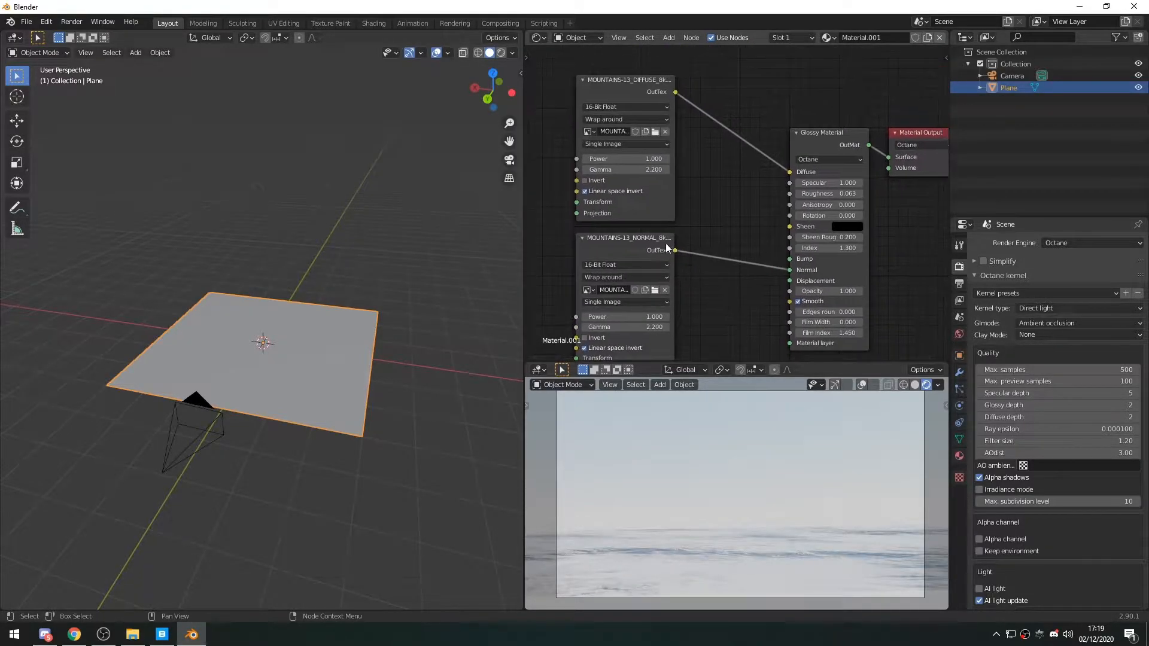
{"action": "middle_click_drag", "start_coordinate": [767, 206], "coordinate": [775, 182]}
{"action": "middle_click_drag", "start_coordinate": [713, 280], "coordinate": [719, 191]}
{"action": "middle_click_drag", "start_coordinate": [736, 295], "coordinate": [711, 303]}
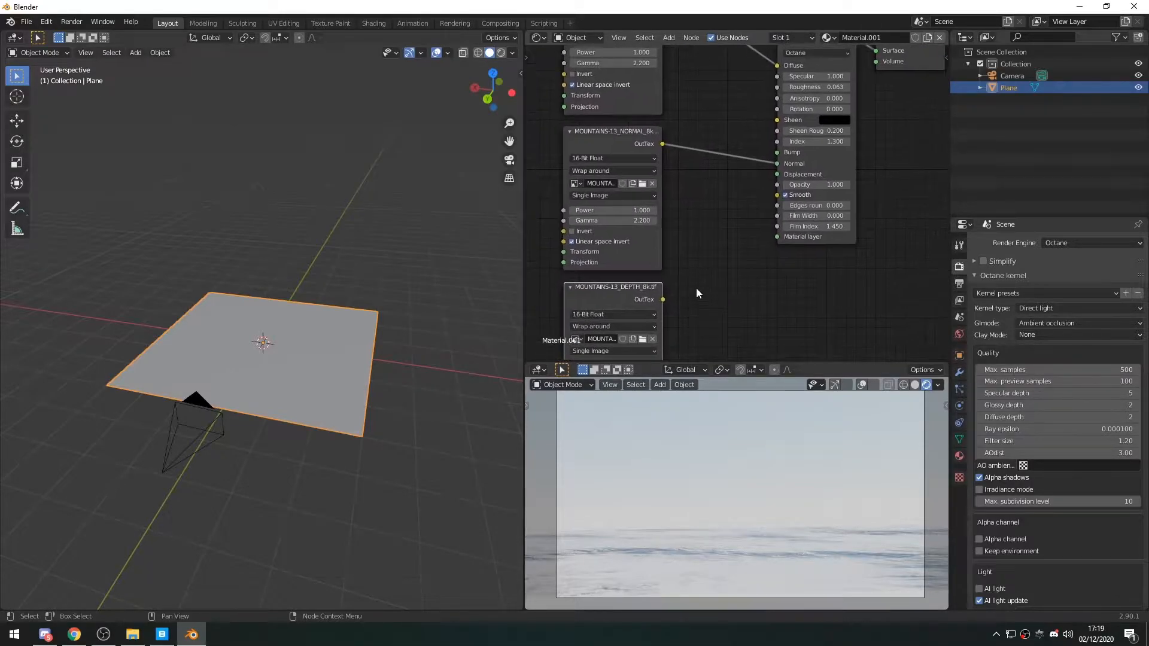
{"action": "key", "text": "shift+a"}
{"action": "left_click", "coordinate": [696, 289]}
{"action": "type", "text": "disl"}
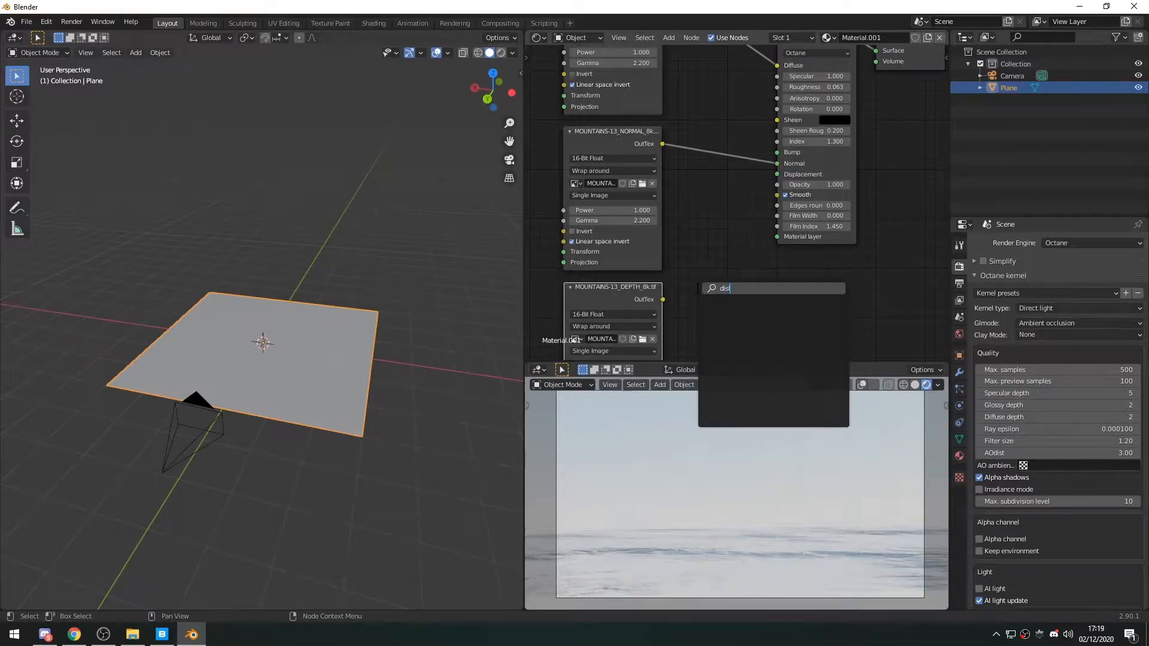
{"action": "key", "text": "BackSpace"}
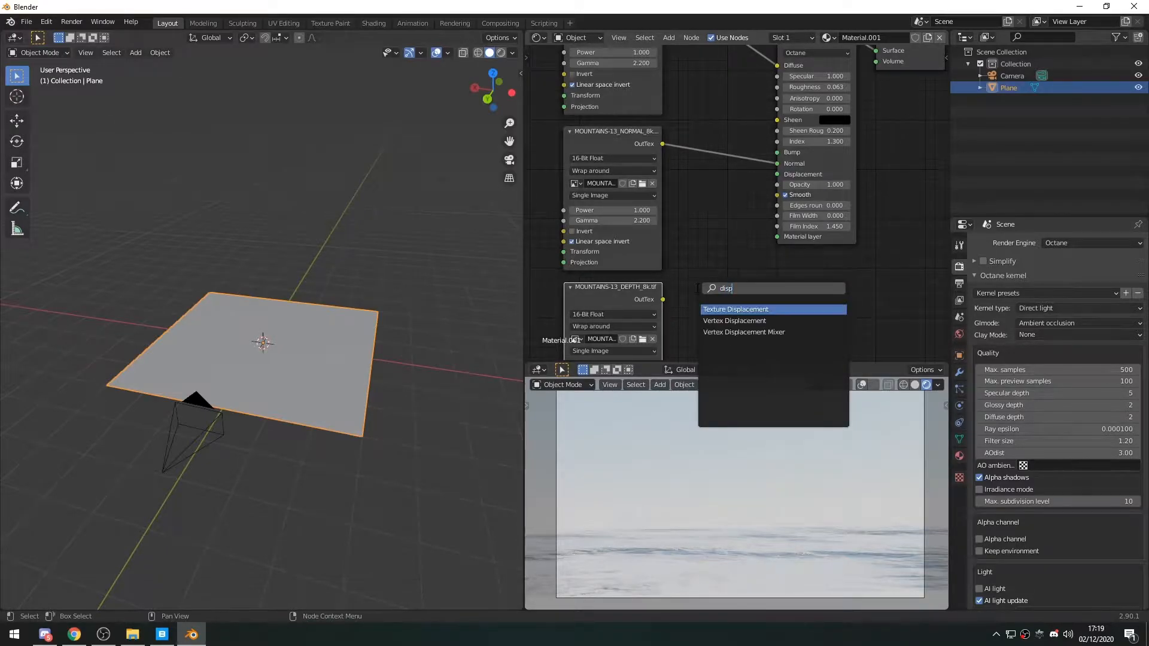
{"action": "type", "text": "pla"}
{"action": "key", "text": "Return"}
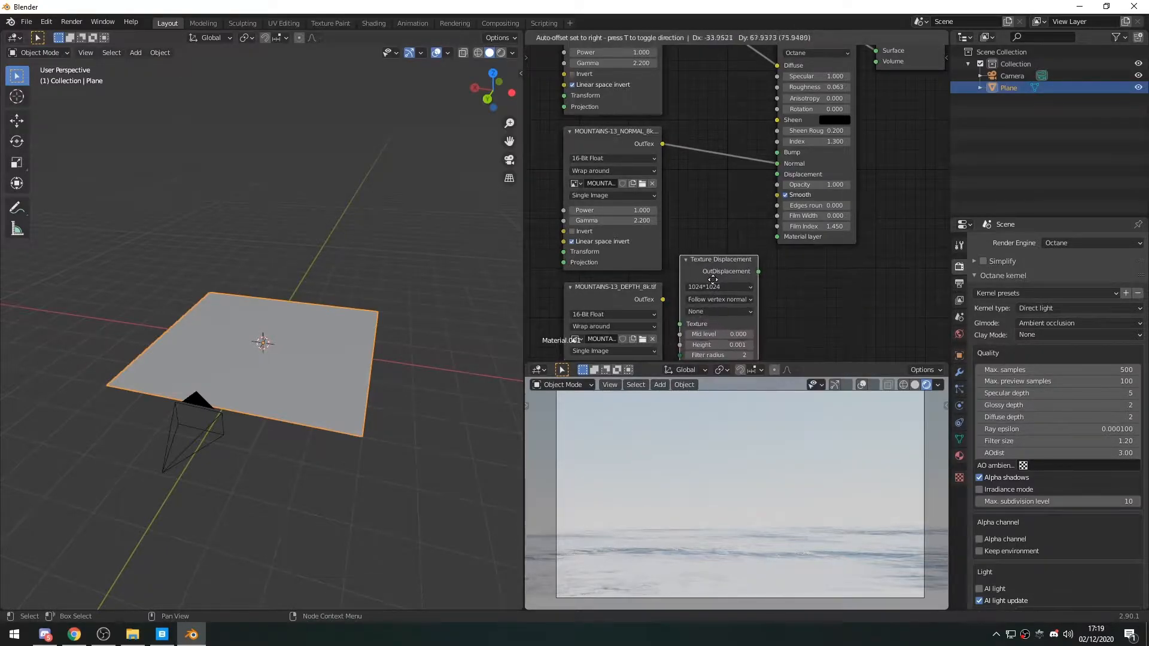
{"action": "left_click", "coordinate": [713, 293]}
Step: Set the displacement resolution to 8192*8192 and connect the depth image through it to the Glossy Material's Displacement input
{"action": "middle_click_drag", "start_coordinate": [713, 292], "coordinate": [713, 255]}
{"action": "left_click", "coordinate": [716, 258]}
{"action": "left_click", "coordinate": [708, 324]}
{"action": "left_click_drag", "start_coordinate": [680, 293], "coordinate": [660, 267]}
{"action": "left_click_drag", "start_coordinate": [742, 235], "coordinate": [775, 142]}
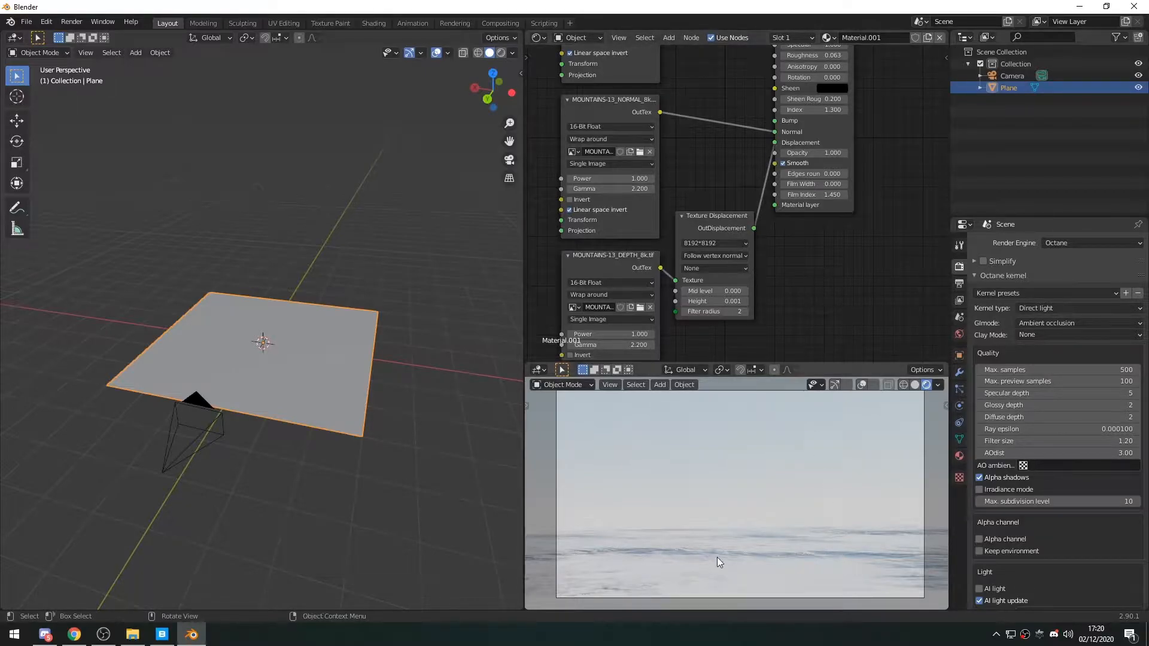
Step: Set the Texture Displacement mid level to 0.5 and raise its height to about 0.38
{"action": "scroll", "coordinate": [739, 235], "scroll_direction": "up", "scroll_amount": 3}
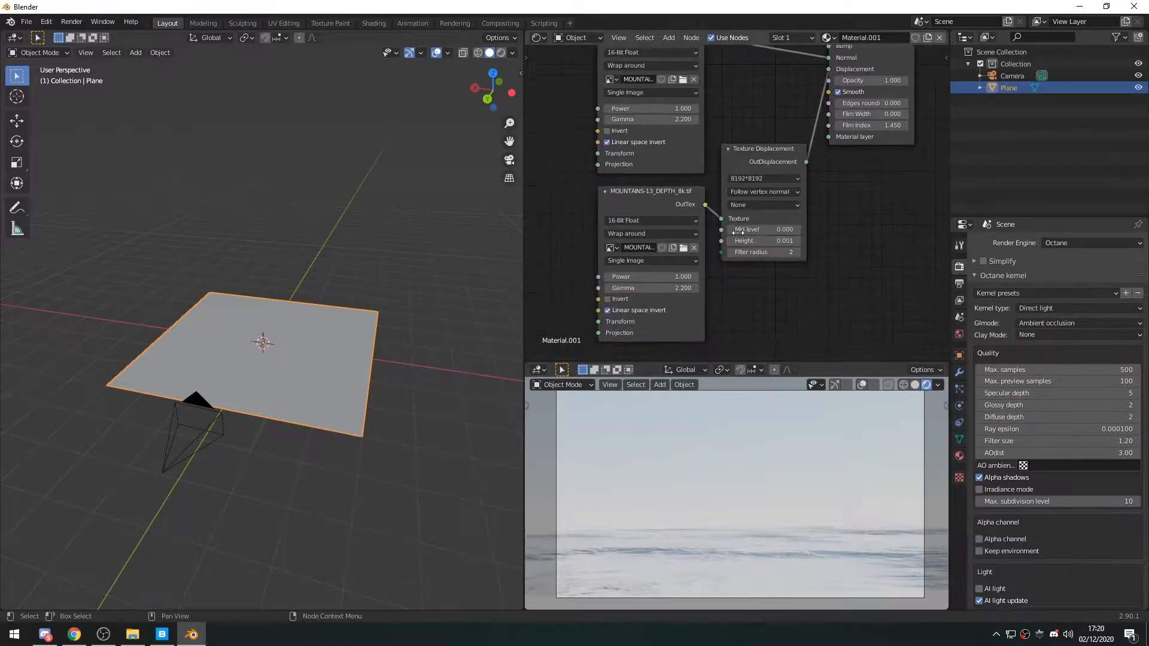
{"action": "left_click", "coordinate": [781, 215]}
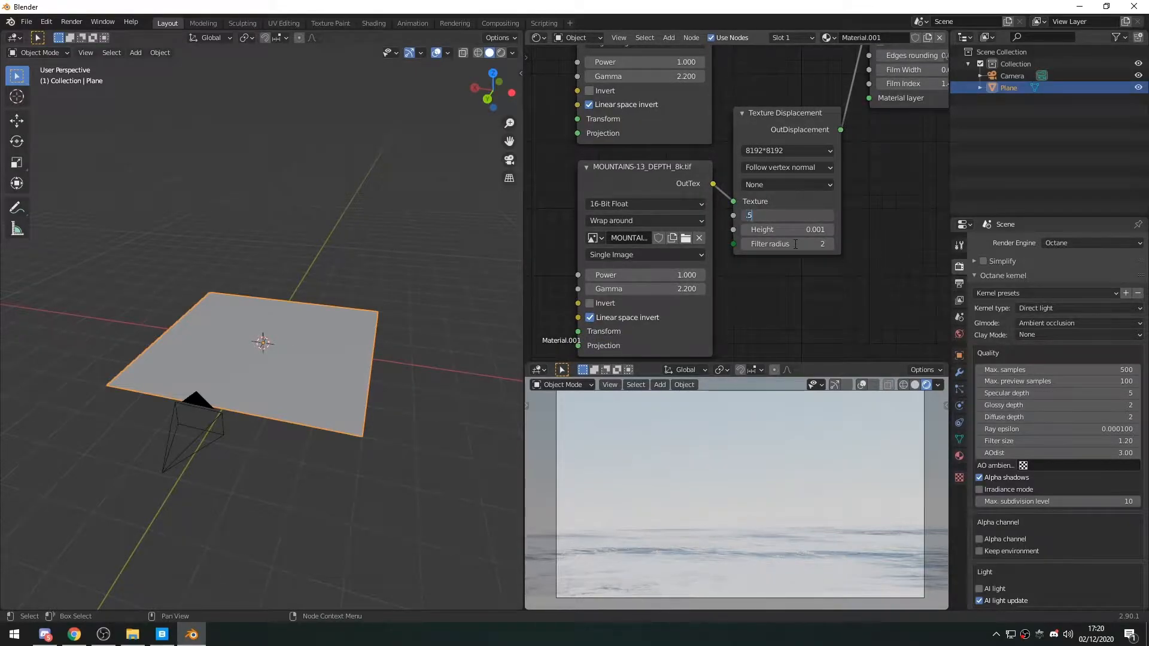
{"action": "type", "text": ".5"}
{"action": "key", "text": "Return"}
{"action": "left_click_drag", "start_coordinate": [787, 229], "coordinate": [1014, 229]}
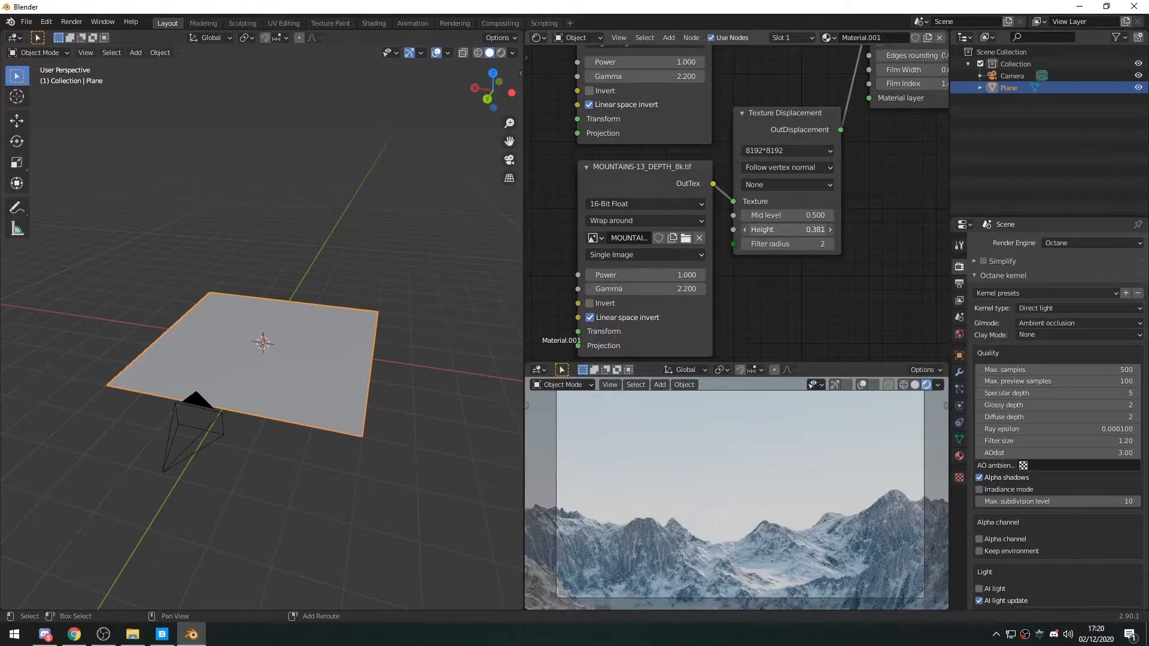
{"action": "left_click_drag", "start_coordinate": [771, 230], "coordinate": [789, 229]}
Step: Darken the mountain texture by setting the diffuse image's gamma to 6
{"action": "scroll", "coordinate": [698, 260], "scroll_direction": "up", "scroll_amount": 10, "text": "shift"}
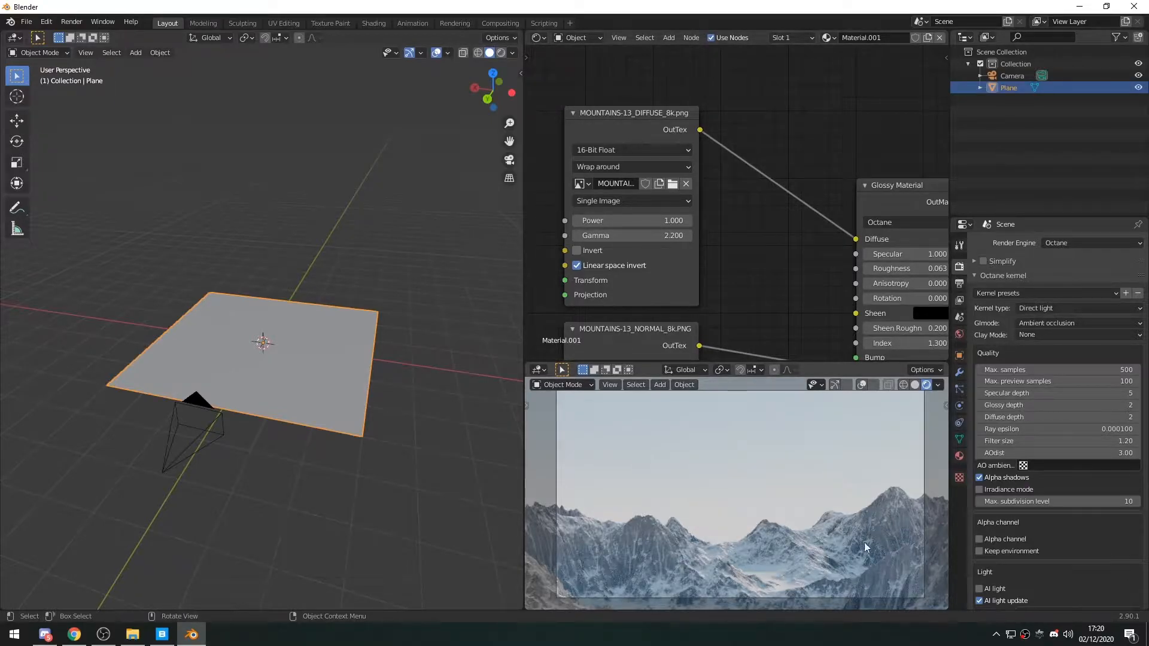
{"action": "left_click_drag", "start_coordinate": [618, 235], "coordinate": [695, 236]}
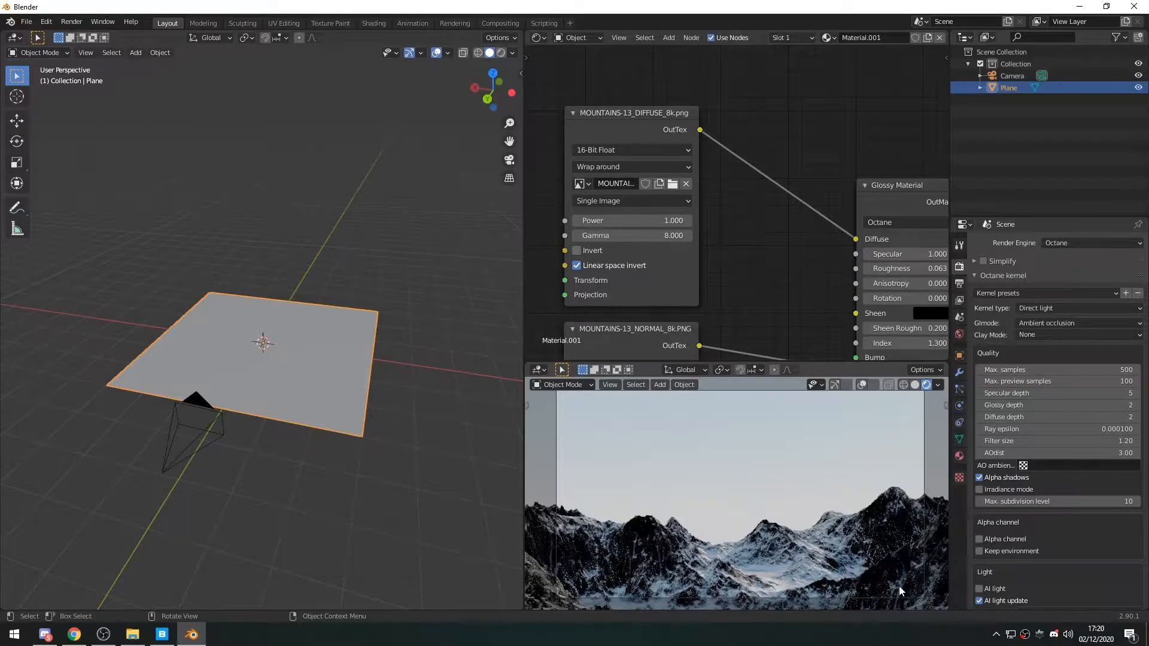
{"action": "left_click_drag", "start_coordinate": [649, 235], "coordinate": [624, 235]}
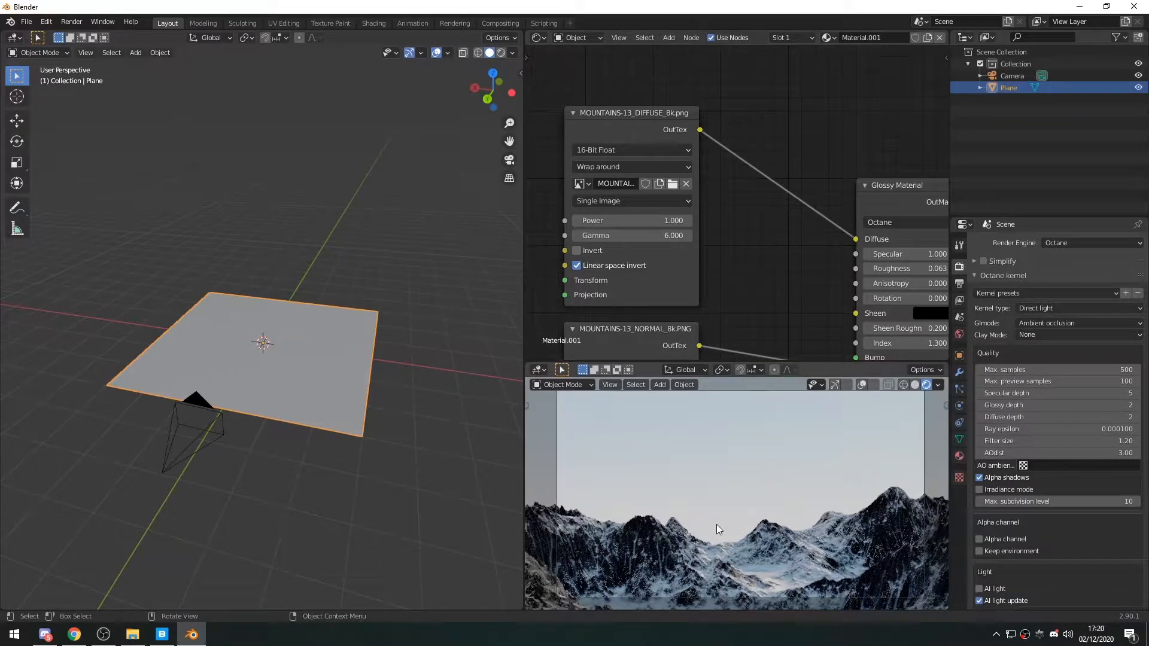
Step: Examine the displaced mountain terrain from other angles in the rendered preview and return to the camera view
{"action": "middle_click_drag", "start_coordinate": [834, 537], "coordinate": [914, 547]}
{"action": "mouse_move", "coordinate": [390, 545]}
{"action": "middle_mouse_down"}
{"action": "mouse_move", "coordinate": [435, 544]}
{"action": "mouse_move", "coordinate": [397, 539]}
{"action": "middle_mouse_up"}
{"action": "middle_click_drag", "start_coordinate": [748, 534], "coordinate": [581, 531]}
{"action": "middle_click_drag", "start_coordinate": [790, 533], "coordinate": [664, 525]}
{"action": "key", "text": "KP_0"}
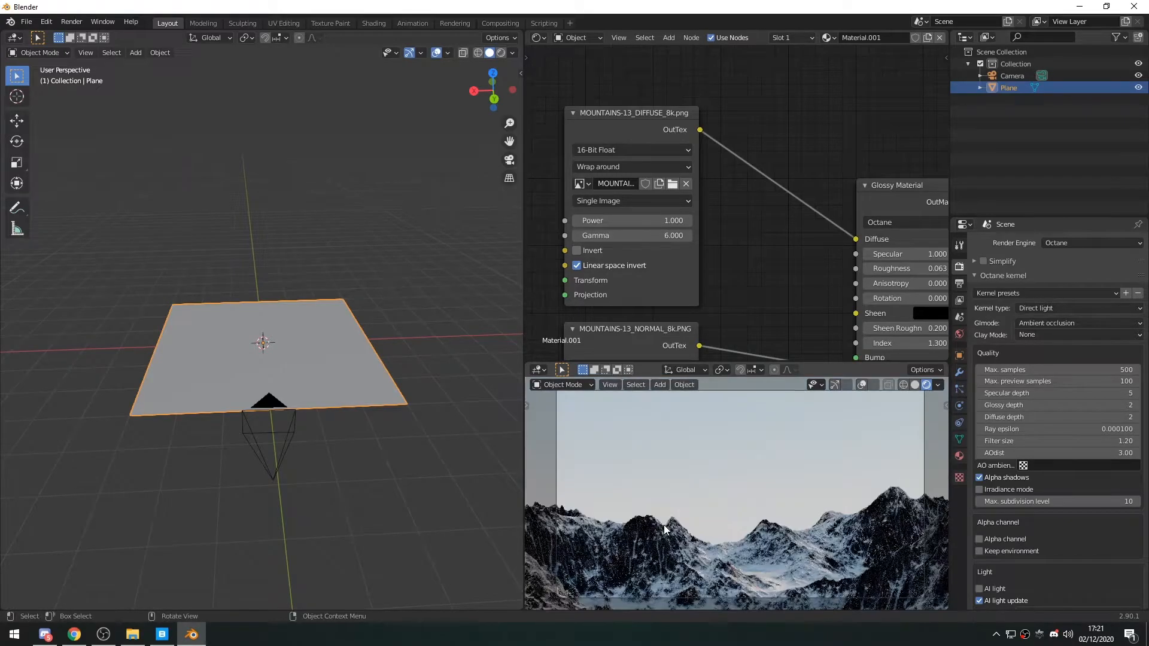
{"action": "middle_click_drag", "start_coordinate": [742, 540], "coordinate": [743, 566]}
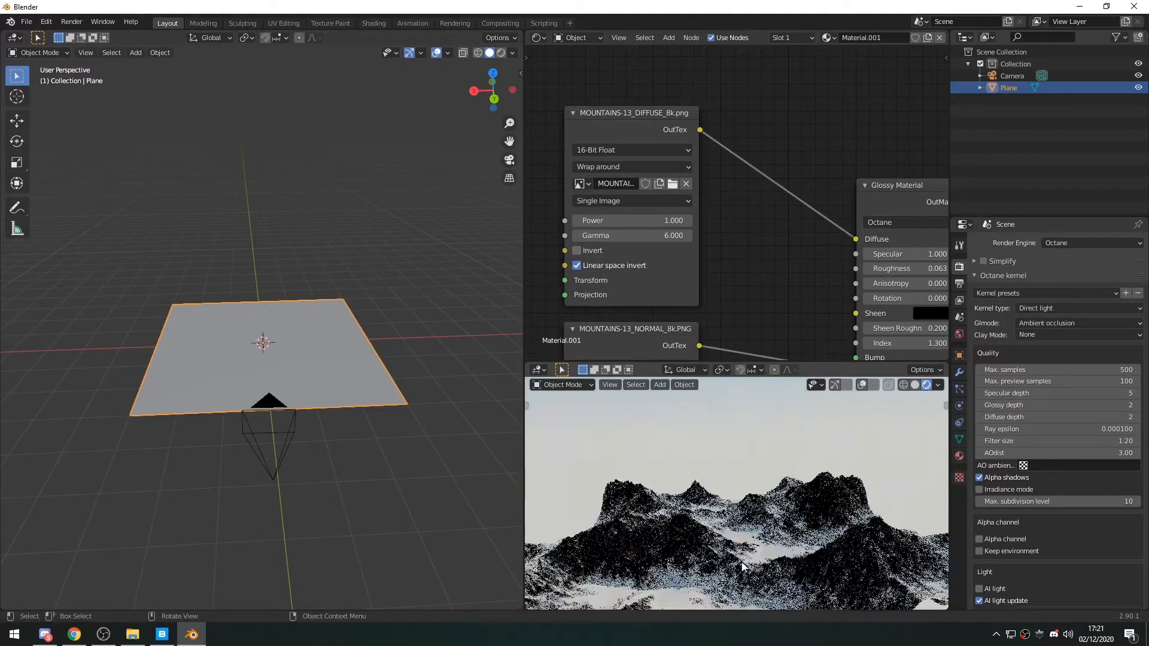
{"action": "key", "text": "KP_0"}
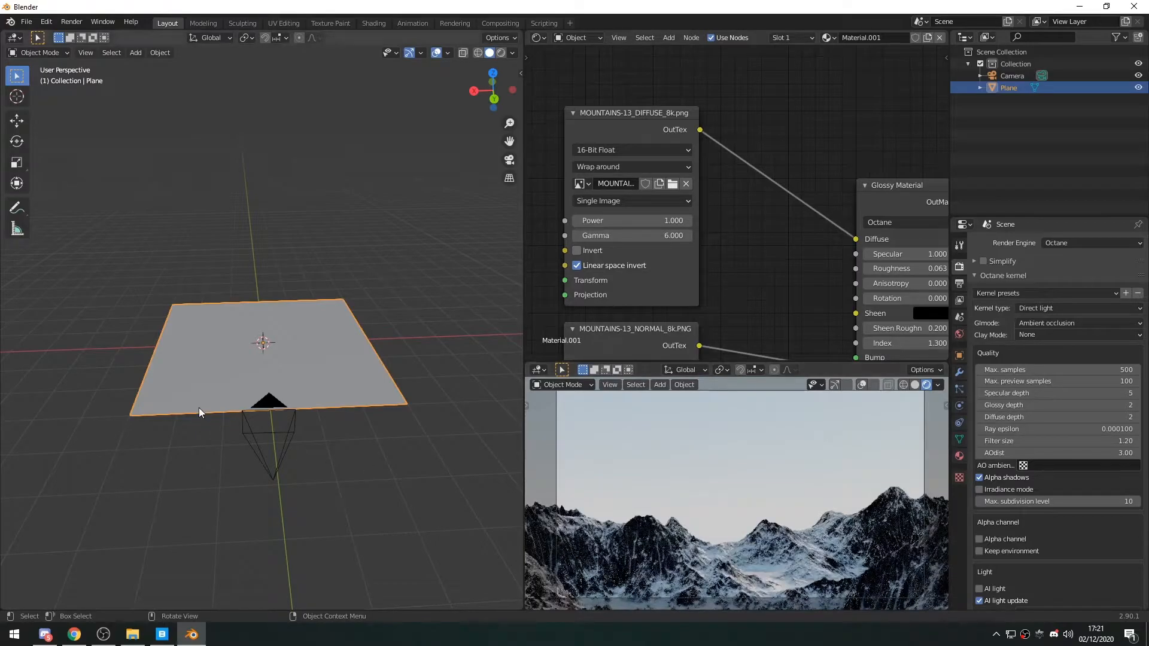
Step: Duplicate the mountain plane in place and flip the copy upside down
{"action": "middle_click_drag", "start_coordinate": [381, 476], "coordinate": [305, 478]}
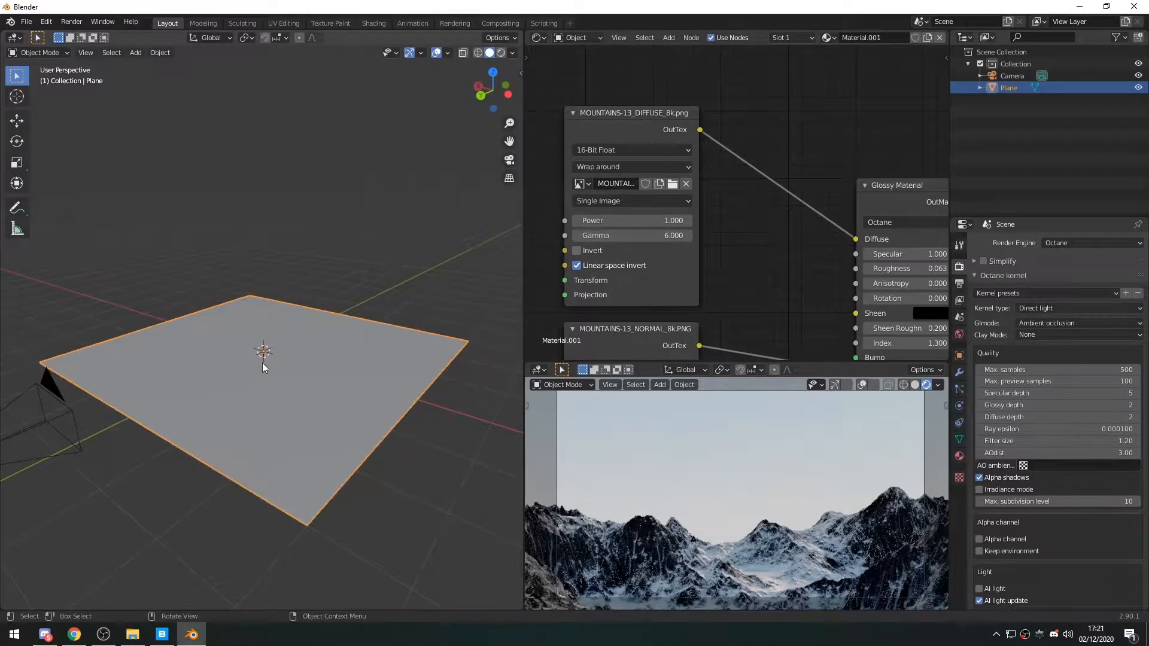
{"action": "key", "text": "shift+d"}
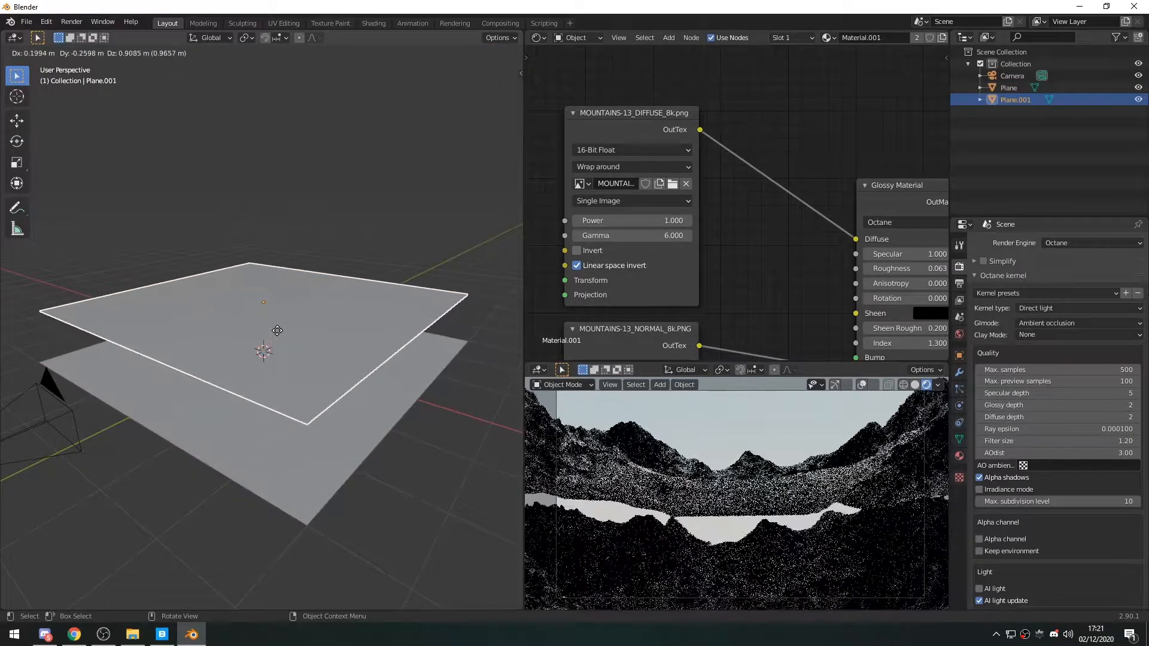
{"action": "right_click", "coordinate": [279, 308]}
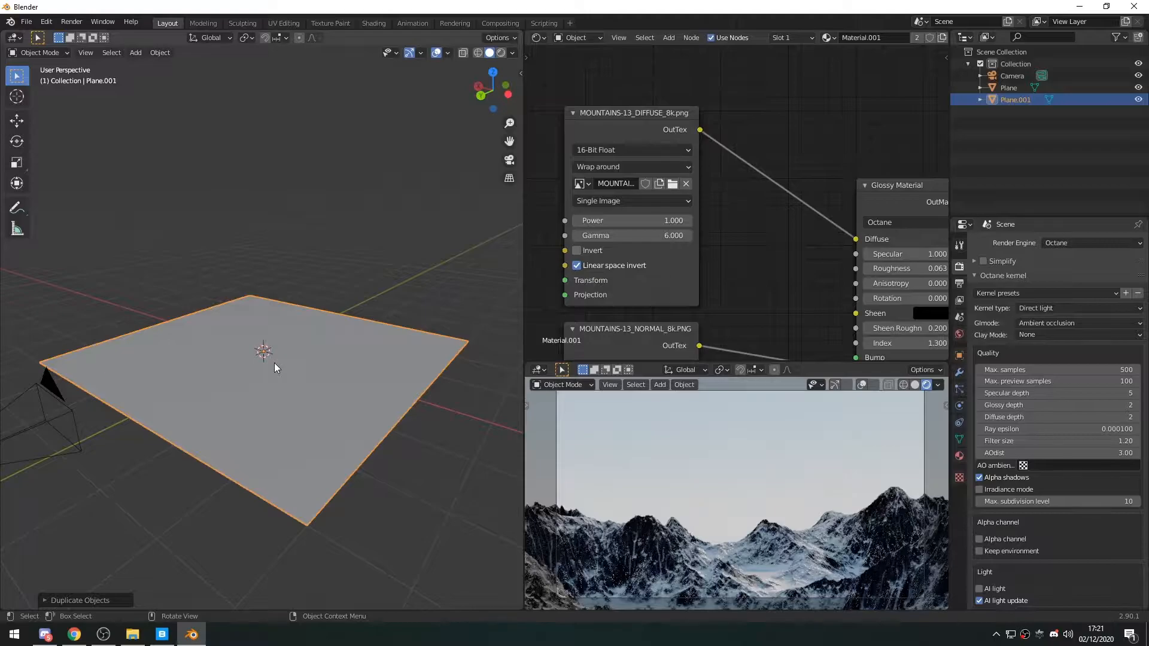
{"action": "key", "text": "shift+space"}
{"action": "key", "text": "r"}
{"action": "left_click_drag", "start_coordinate": [294, 336], "coordinate": [156, 389]}
Step: Raise the flipped copy above the original plane so its mountains hang over the lower terrain
{"action": "key", "text": "shift+space"}
{"action": "key", "text": "g"}
{"action": "left_click_drag", "start_coordinate": [278, 314], "coordinate": [259, 274]}
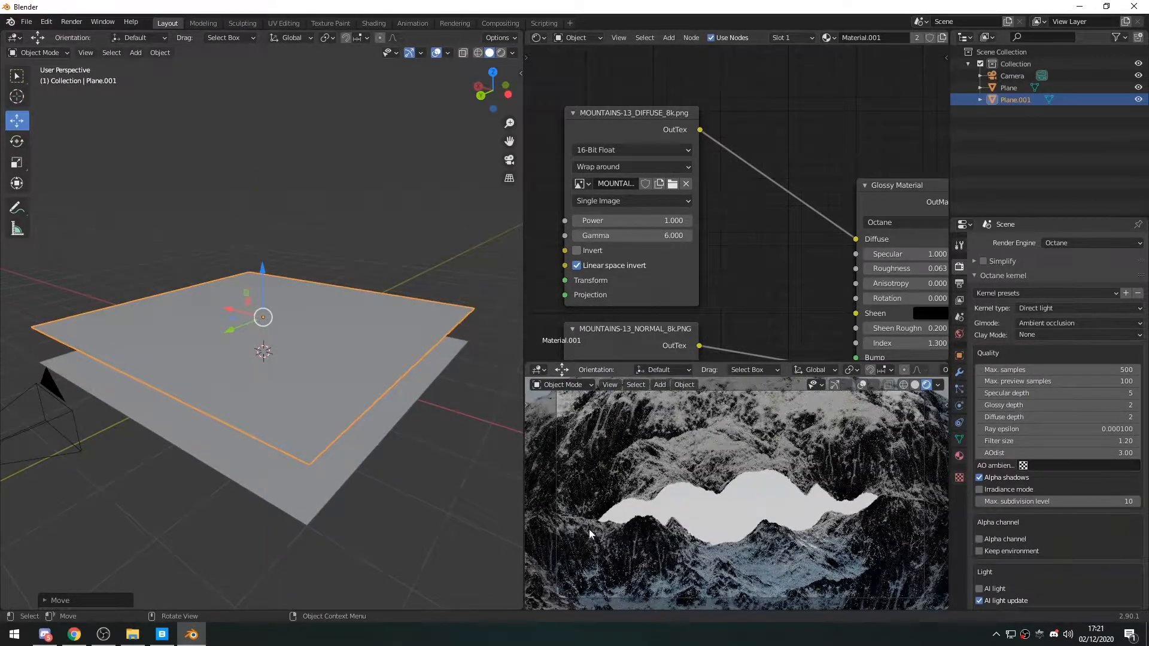
{"action": "middle_click_drag", "start_coordinate": [195, 453], "coordinate": [262, 466]}
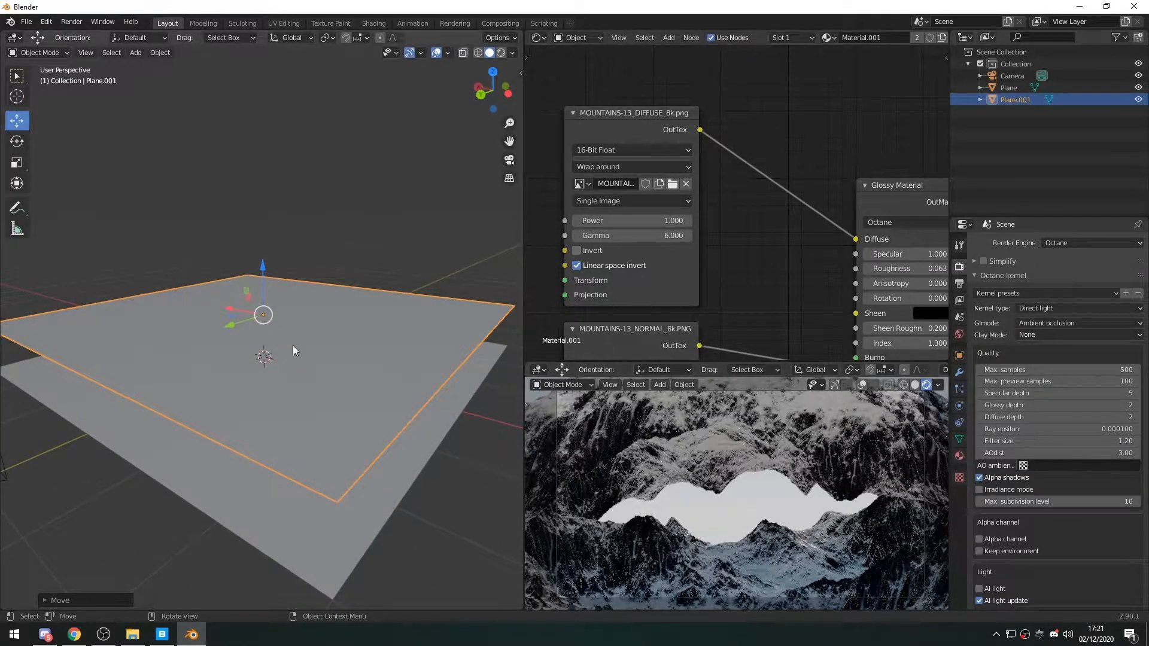
Step: Rotate the upper plane about the vertical axis, keeping its edges parallel to the lower plane, and lower it slightly
{"action": "key", "text": "shift+space"}
{"action": "key", "text": "r"}
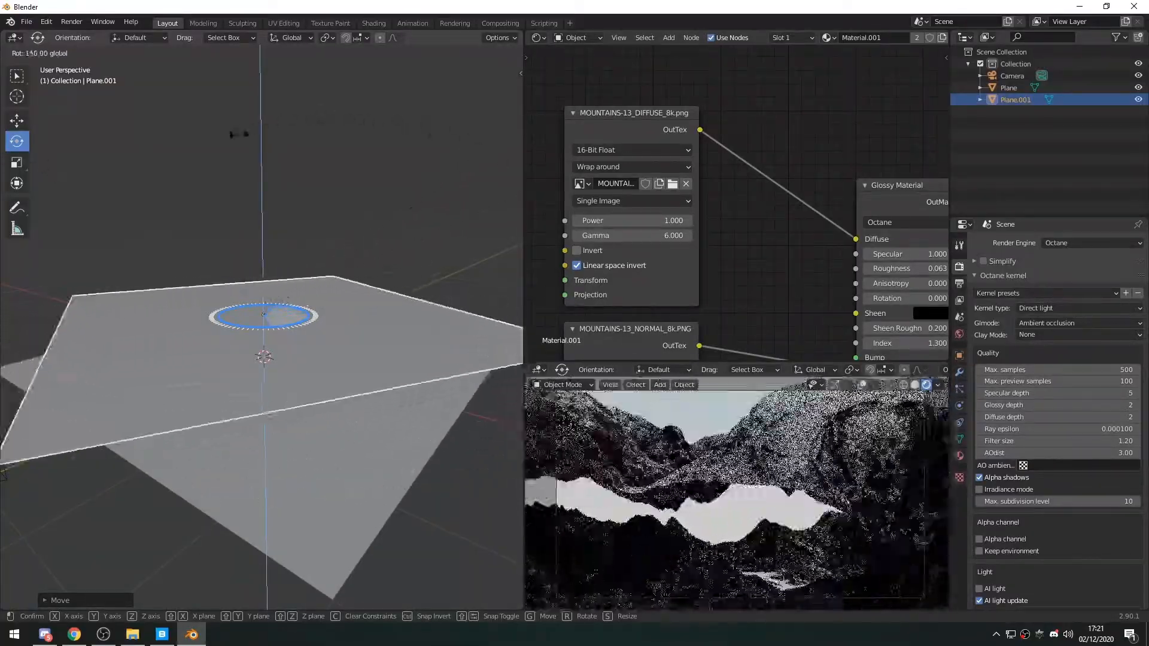
{"action": "left_click", "coordinate": [154, 153]}
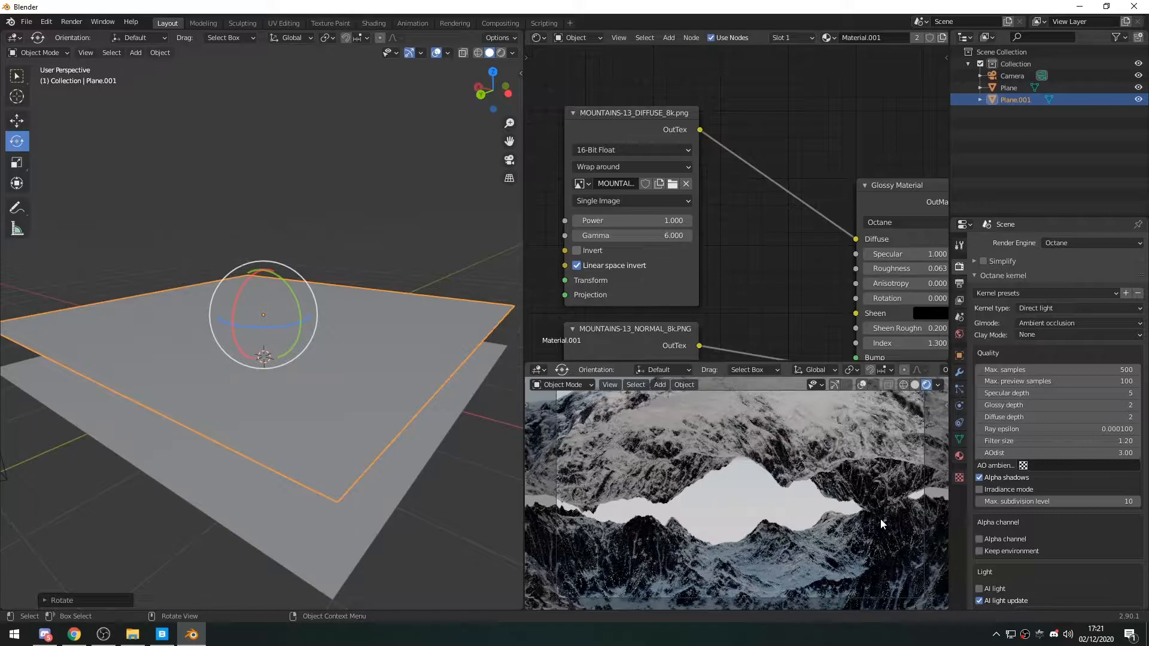
{"action": "key", "text": "shift+space"}
{"action": "left_click", "coordinate": [268, 313]}
{"action": "left_click_drag", "start_coordinate": [263, 274], "coordinate": [264, 272]}
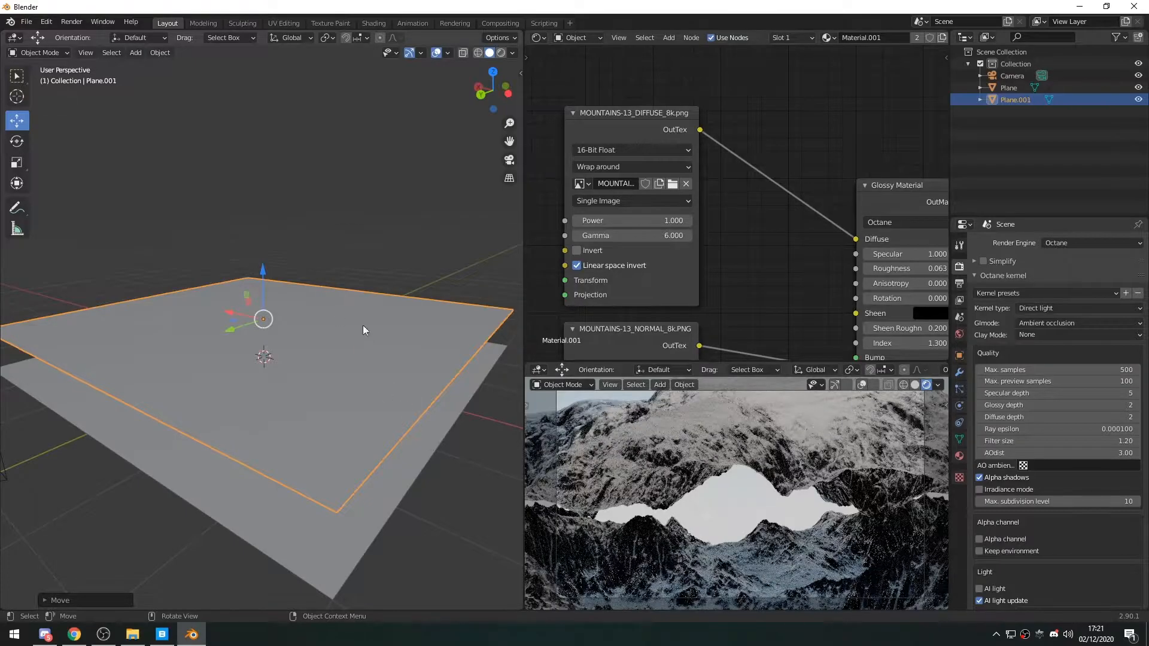
Step: Add a mesh plane at the scene's centre and scale it by 10 to form a water surface
{"action": "left_click", "coordinate": [343, 248]}
{"action": "middle_click_drag", "start_coordinate": [172, 418], "coordinate": [235, 444]}
{"action": "key", "text": "shift+a"}
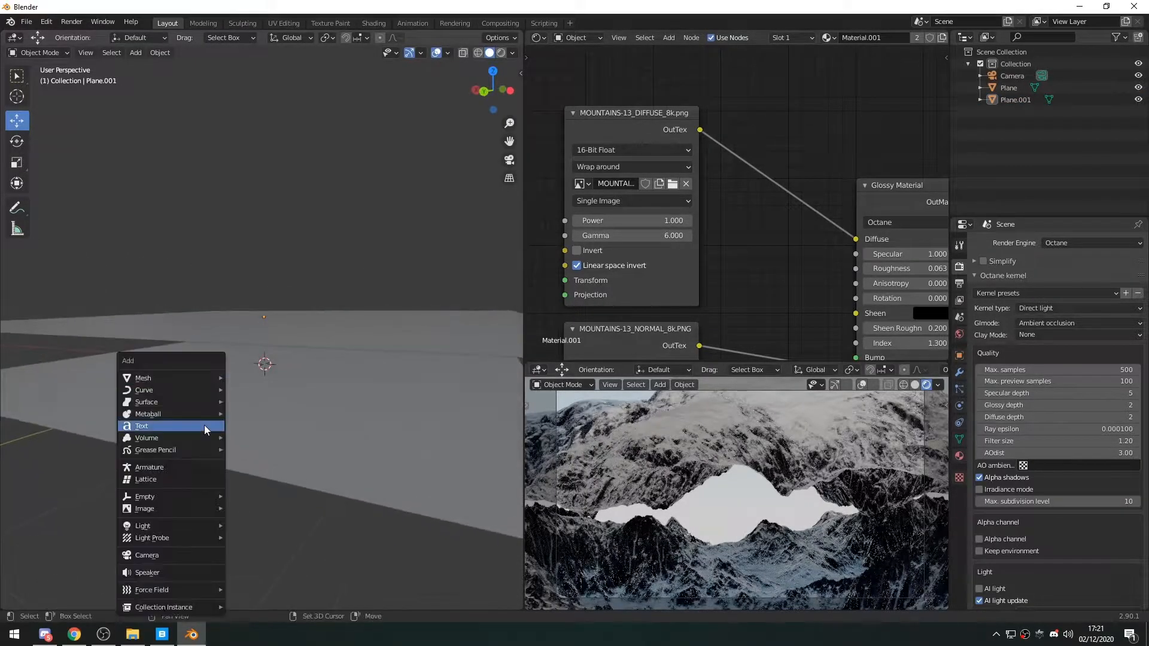
{"action": "mouse_move", "coordinate": [192, 382]}
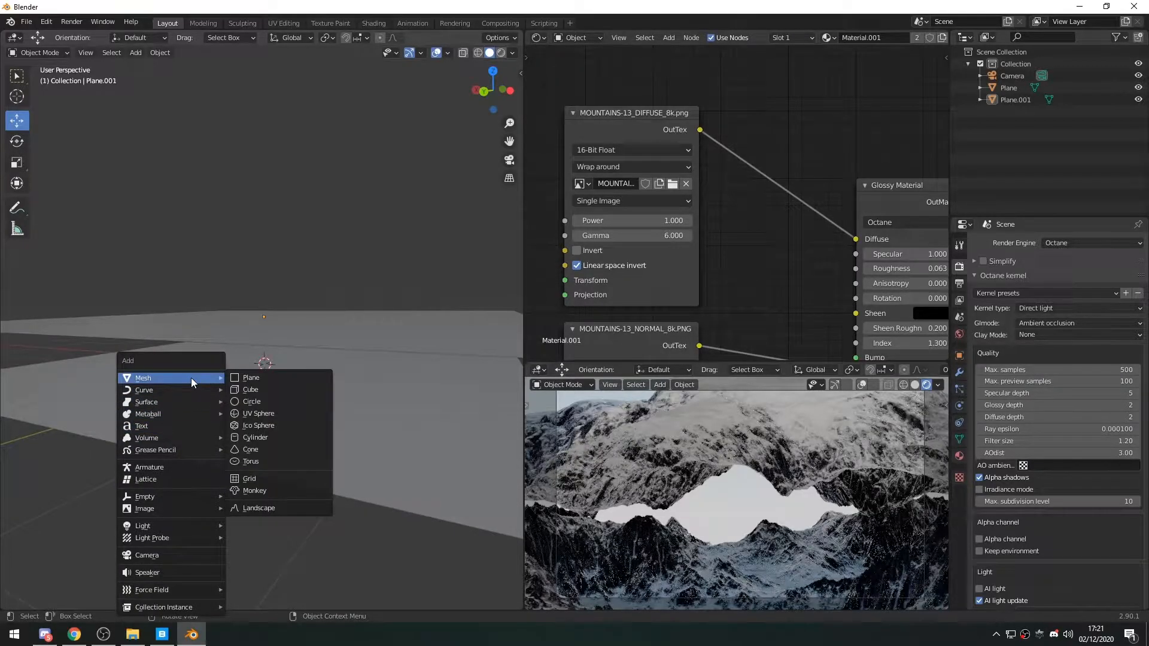
{"action": "left_click", "coordinate": [248, 378]}
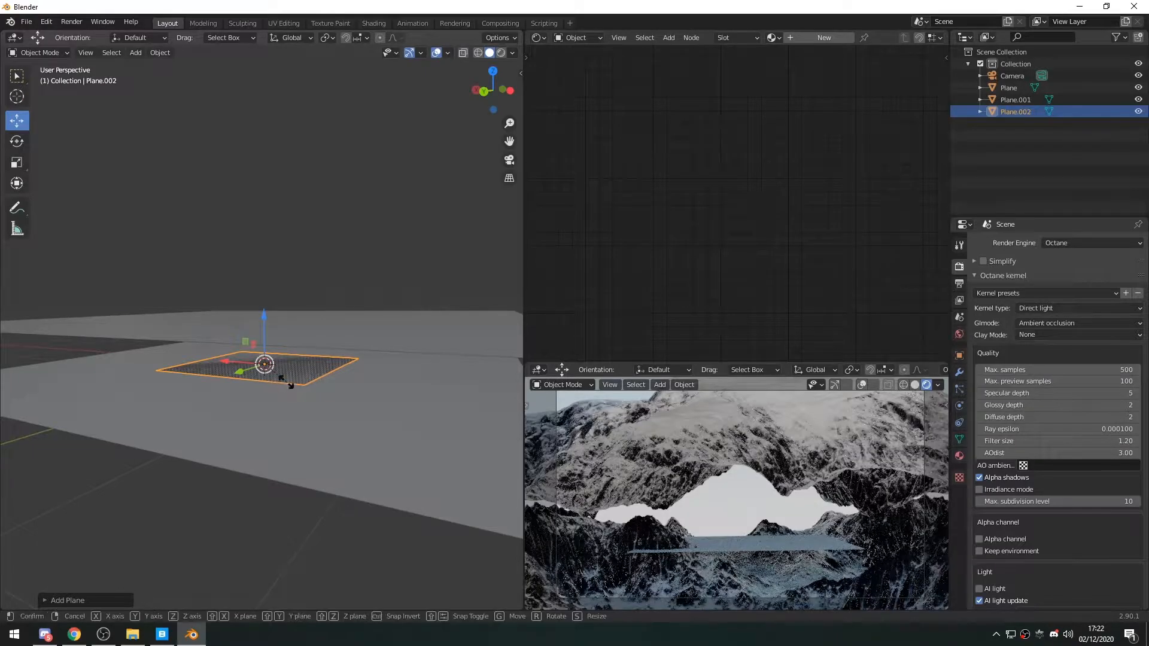
{"action": "type", "text": "s10"}
{"action": "key", "text": "Return"}
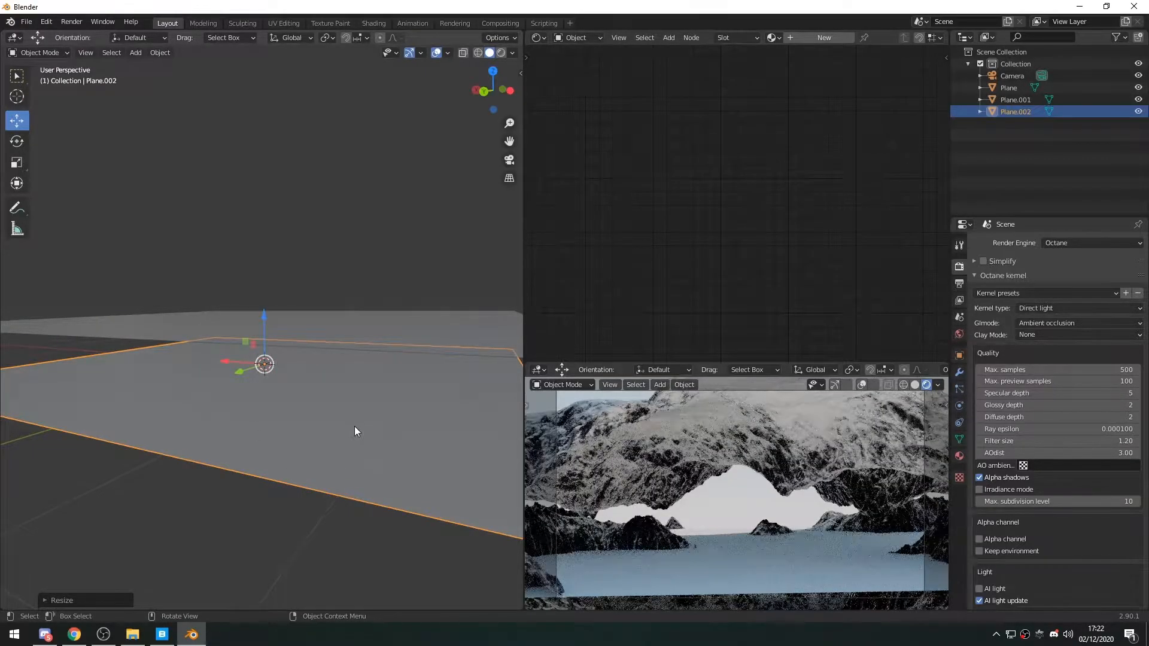
Step: Rename the new plane as Water
{"action": "right_click", "coordinate": [1011, 113]}
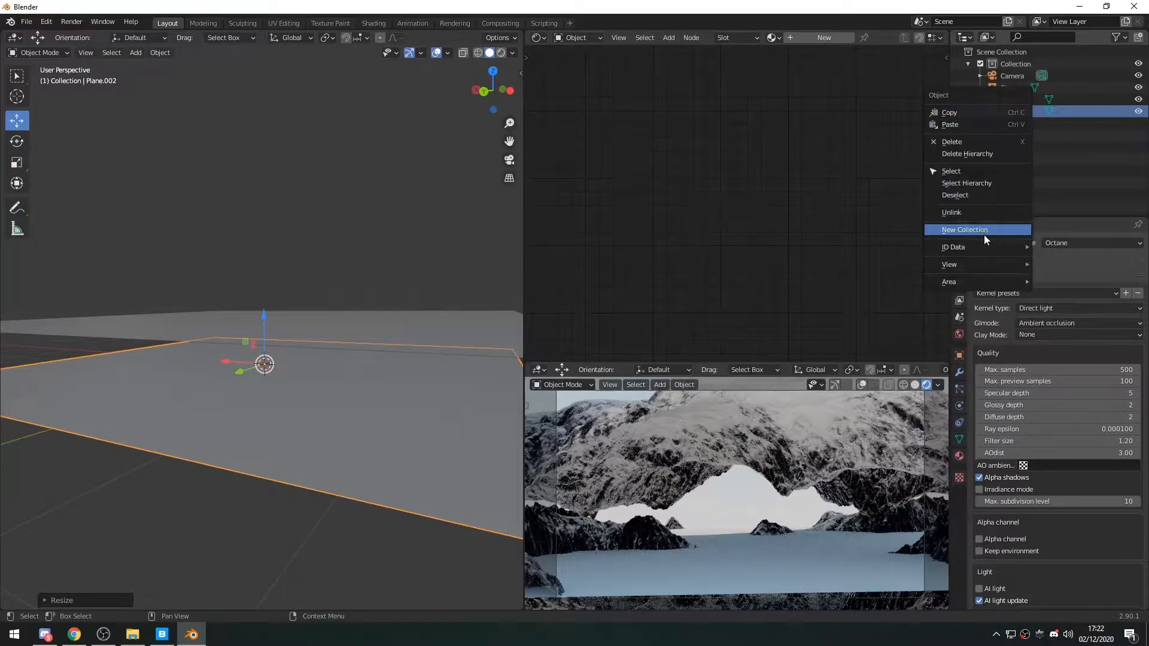
{"action": "right_click", "coordinate": [1010, 115]}
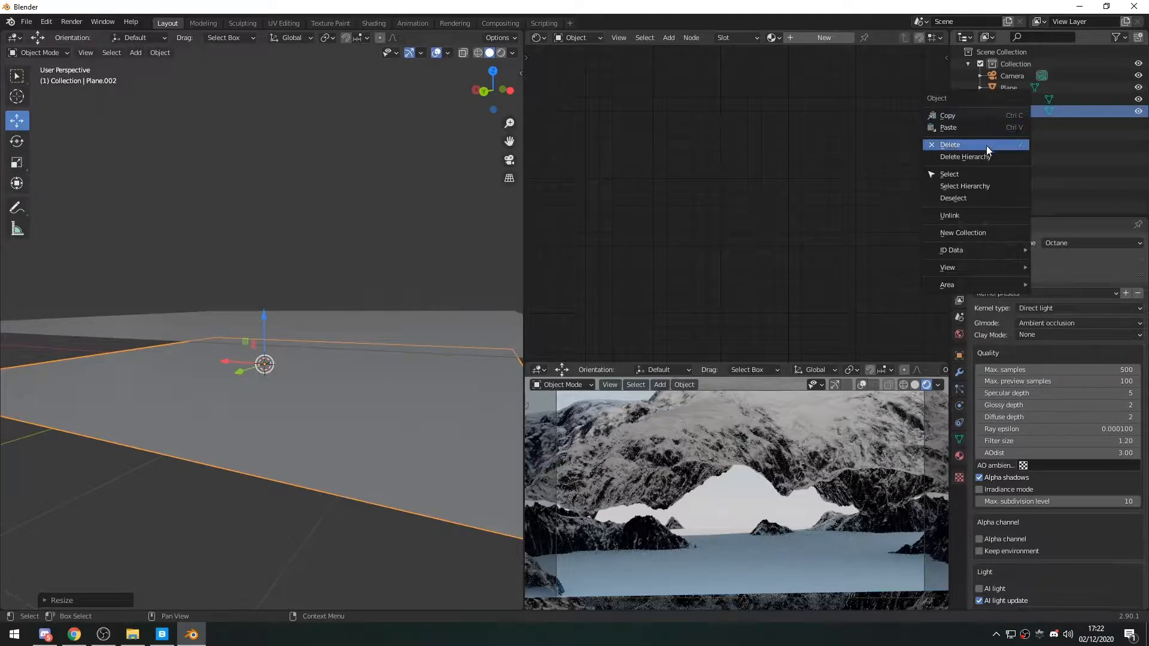
{"action": "left_click", "coordinate": [1011, 175]}
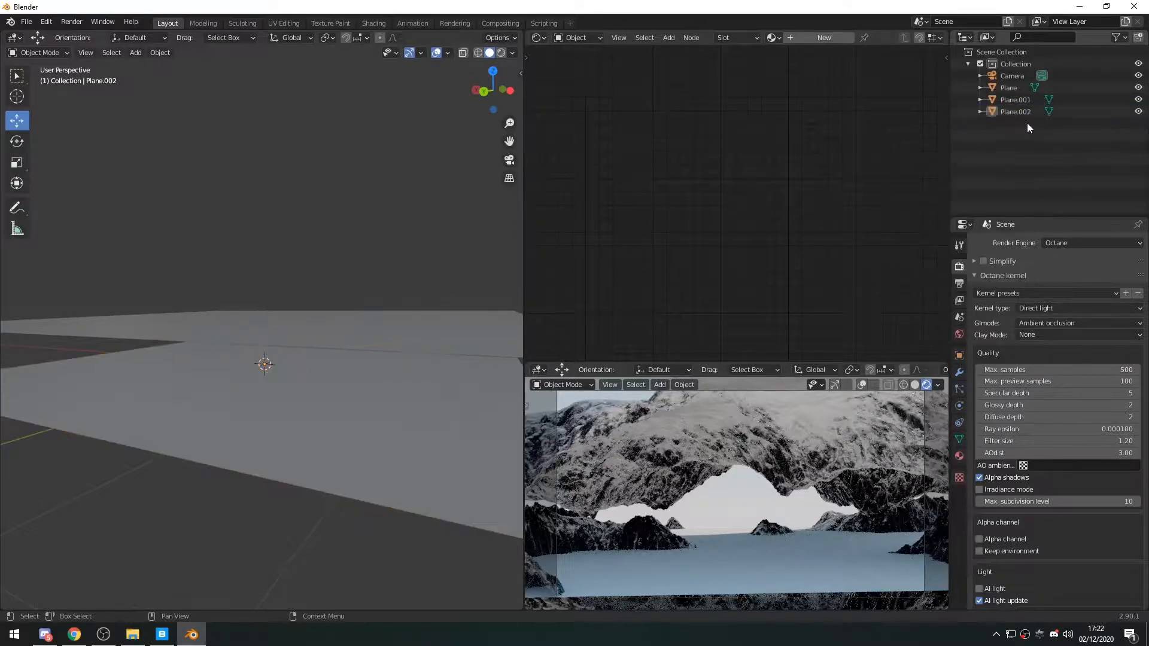
{"action": "double_click", "coordinate": [1010, 113]}
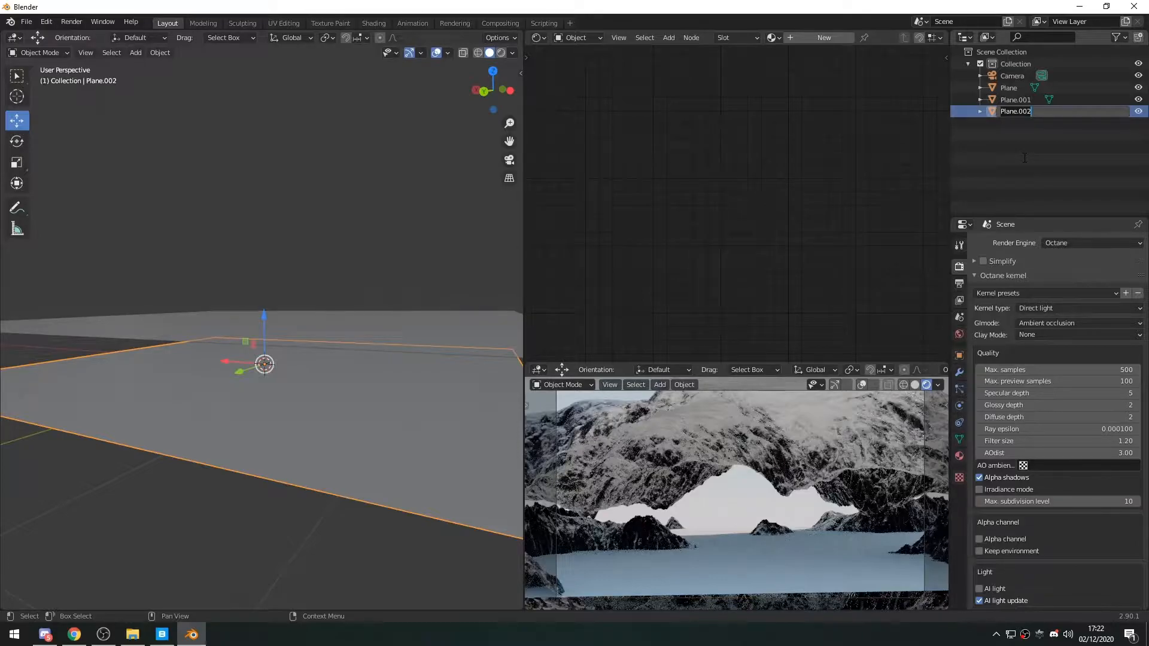
{"action": "type", "text": "Water"}
{"action": "key", "text": "Return"}
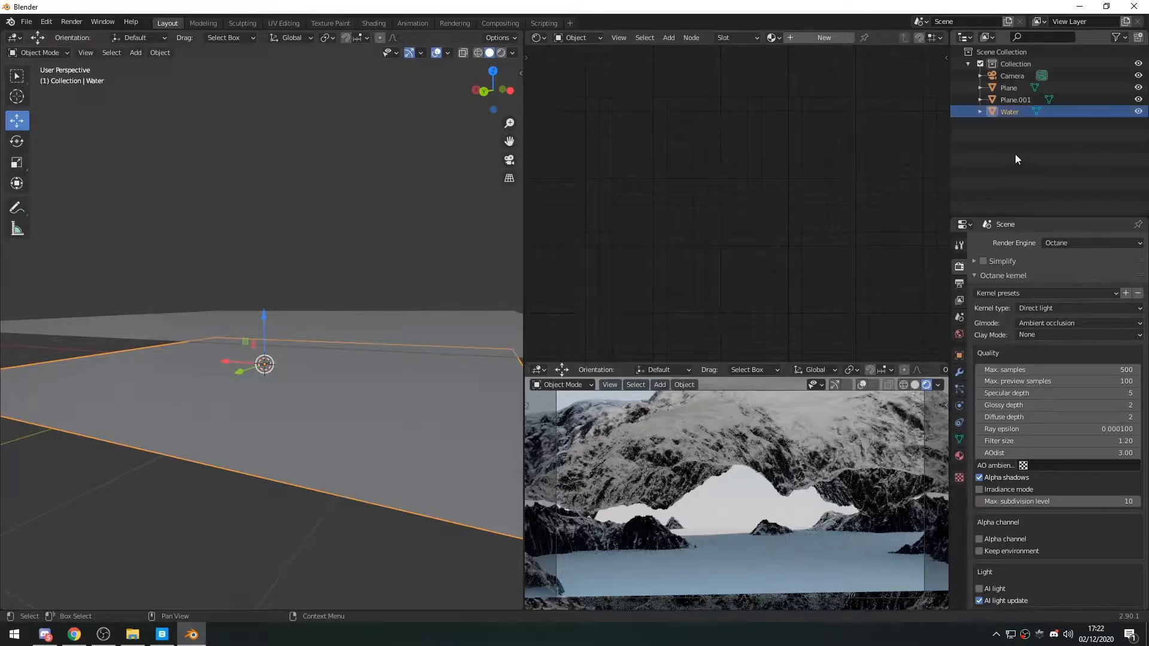
Step: Rename both the upper and lower terrain planes as Mountain
{"action": "left_click", "coordinate": [1014, 99]}
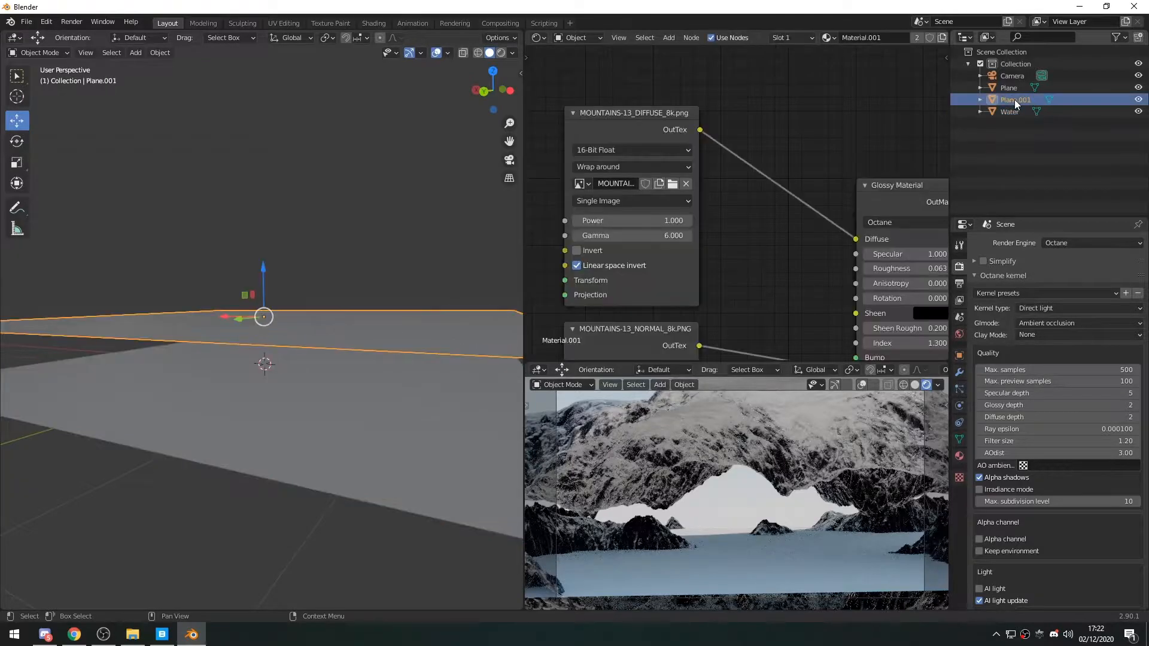
{"action": "double_click", "coordinate": [1015, 100]}
{"action": "type", "text": "Mount"}
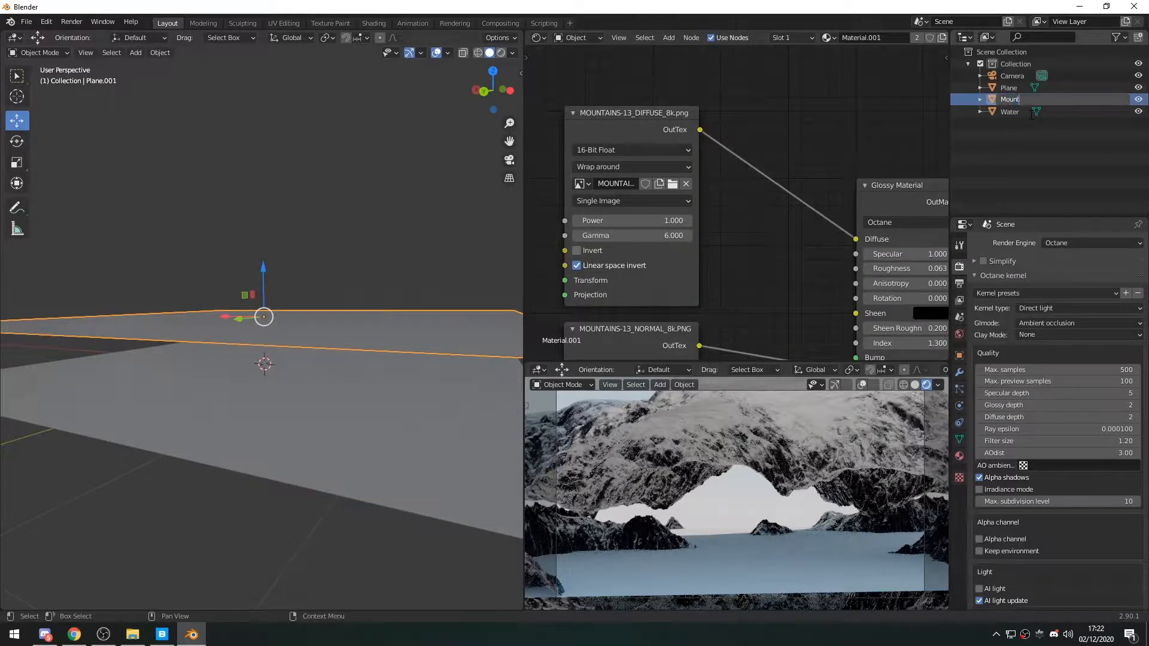
{"action": "type", "text": "ain"}
{"action": "key", "text": "Return"}
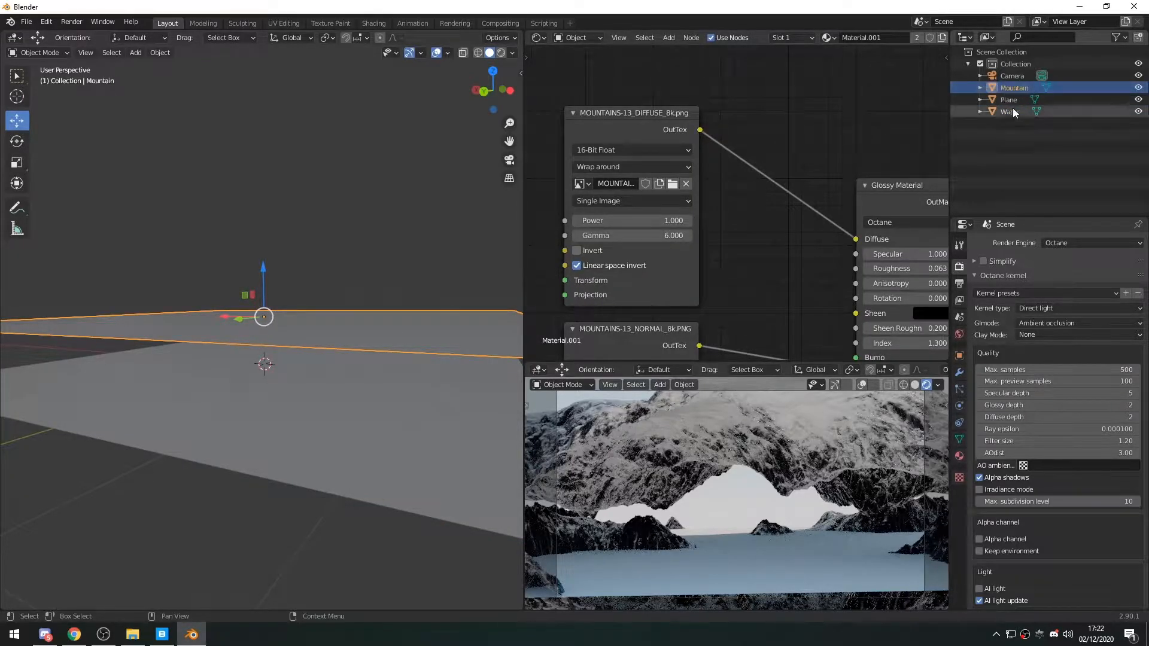
{"action": "left_click", "coordinate": [1010, 100]}
{"action": "double_click", "coordinate": [1010, 101]}
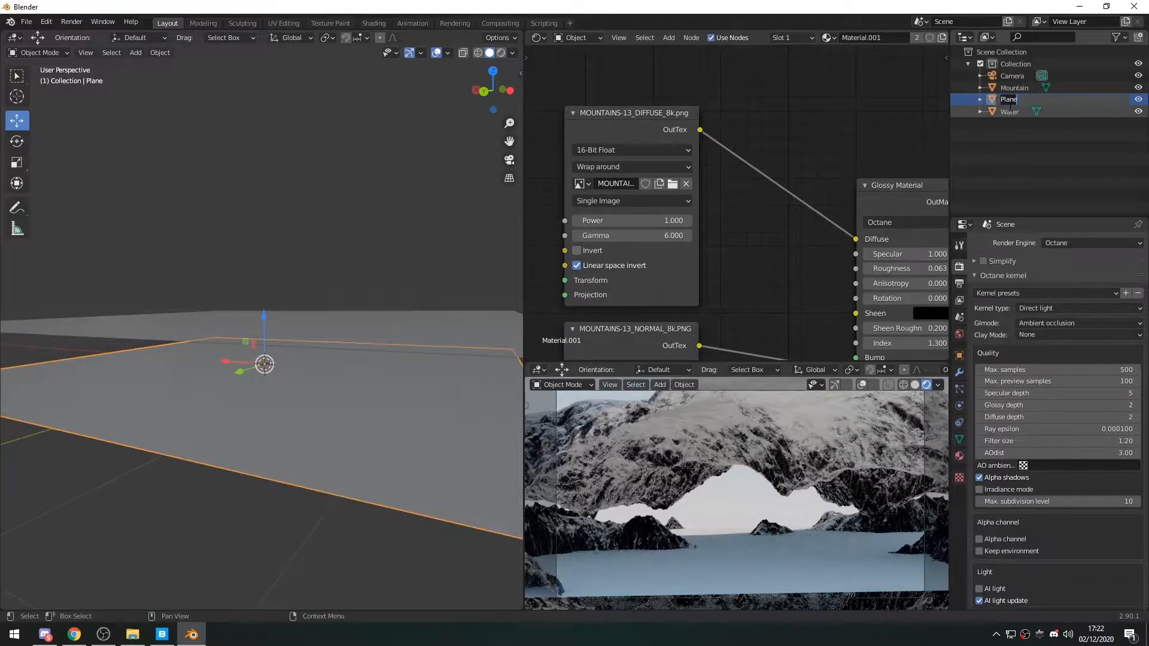
{"action": "type", "text": "Mountain"}
{"action": "key", "text": "Return"}
{"action": "left_click", "coordinate": [1018, 137]}
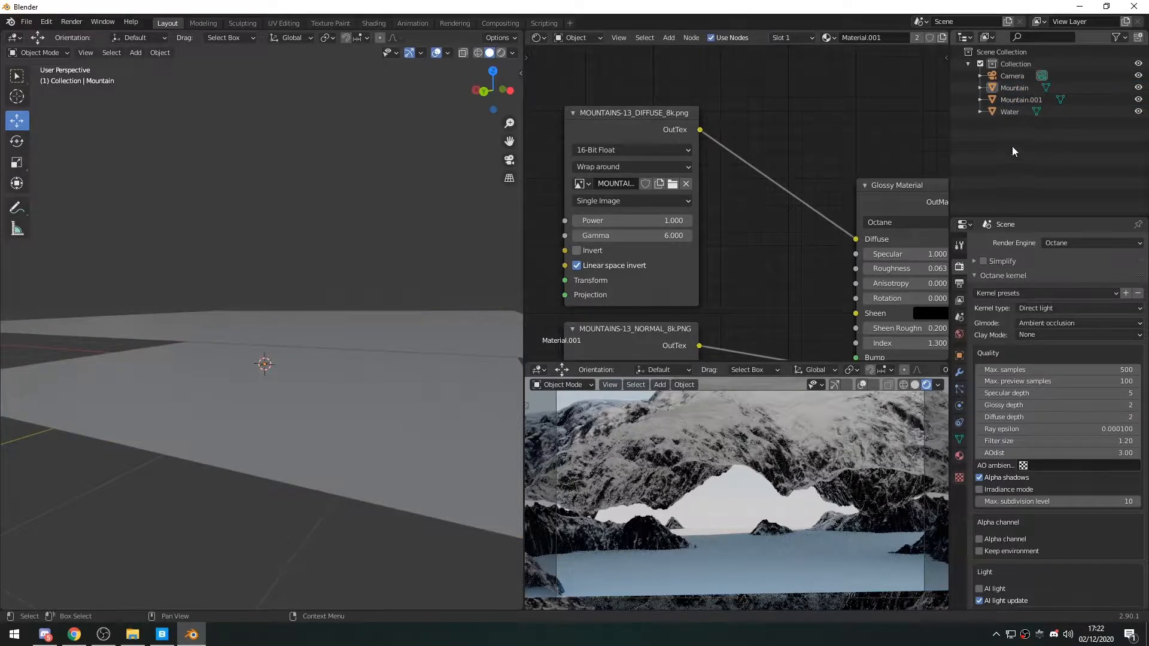
Step: Rename the terrain's shared material as Mountain
{"action": "scroll", "coordinate": [792, 170], "scroll_direction": "down", "scroll_amount": 8}
{"action": "middle_click_drag", "start_coordinate": [799, 263], "coordinate": [748, 251]}
{"action": "left_click", "coordinate": [866, 37]}
{"action": "type", "text": "Mountain"}
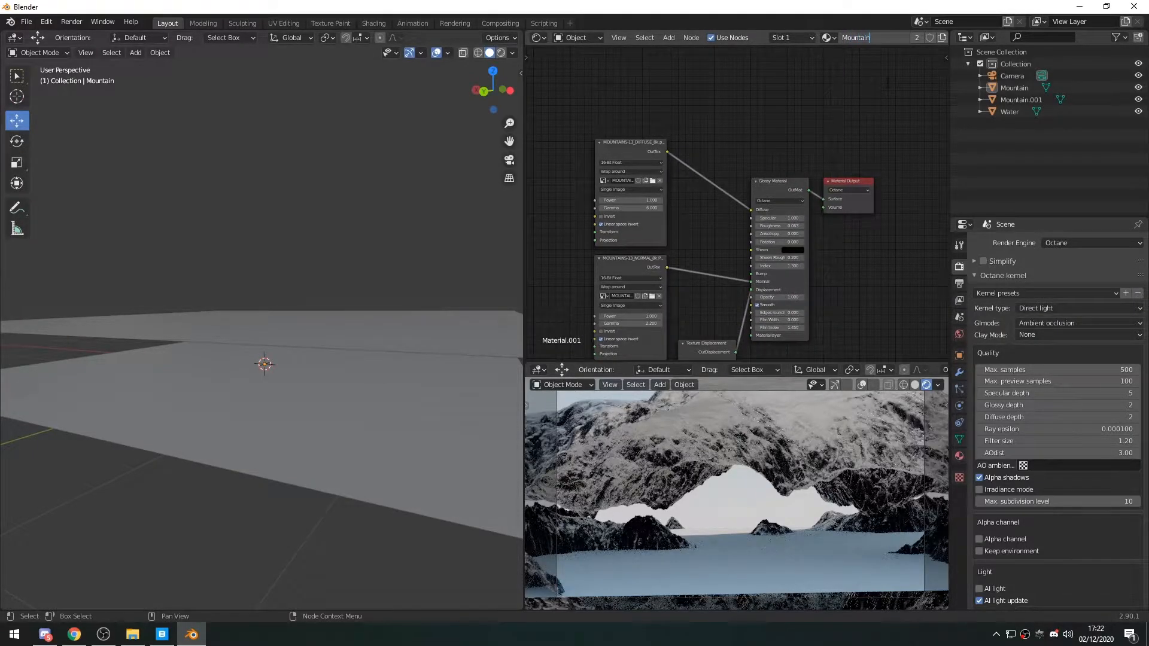
{"action": "key", "text": "Return"}
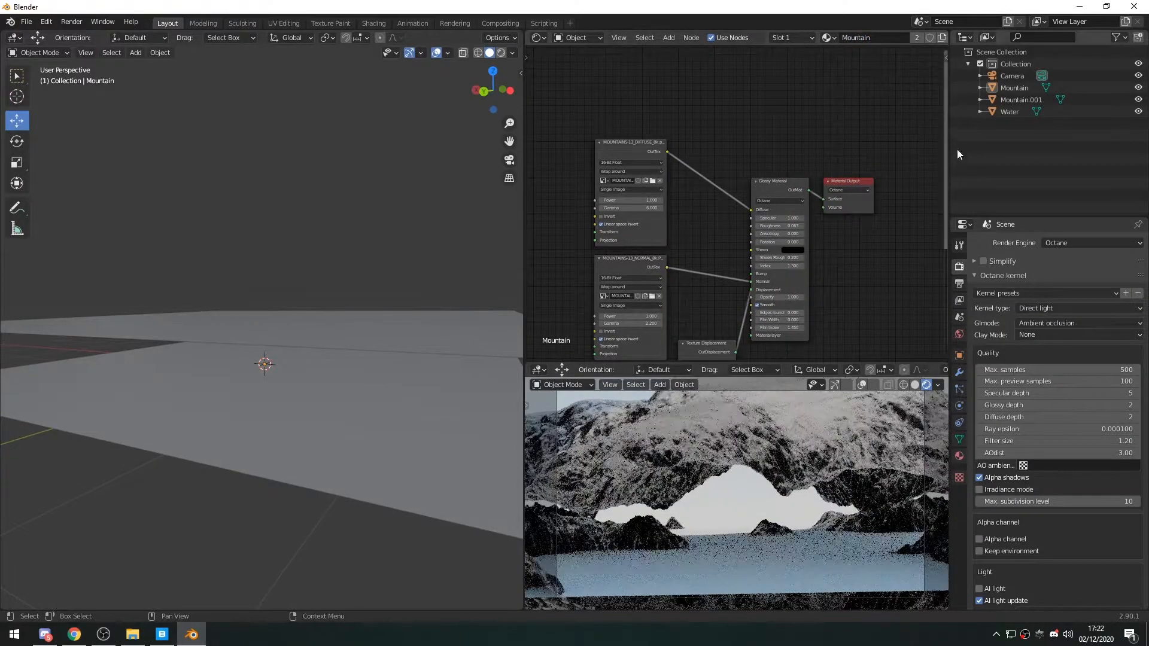
Step: Enlarge the Water plane so it extends past the terrain edges and fills the foreground of the camera view
{"action": "left_click", "coordinate": [1010, 112]}
{"action": "middle_click_drag", "start_coordinate": [278, 386], "coordinate": [279, 436]}
{"action": "scroll", "coordinate": [279, 435], "scroll_direction": "up", "scroll_amount": 1}
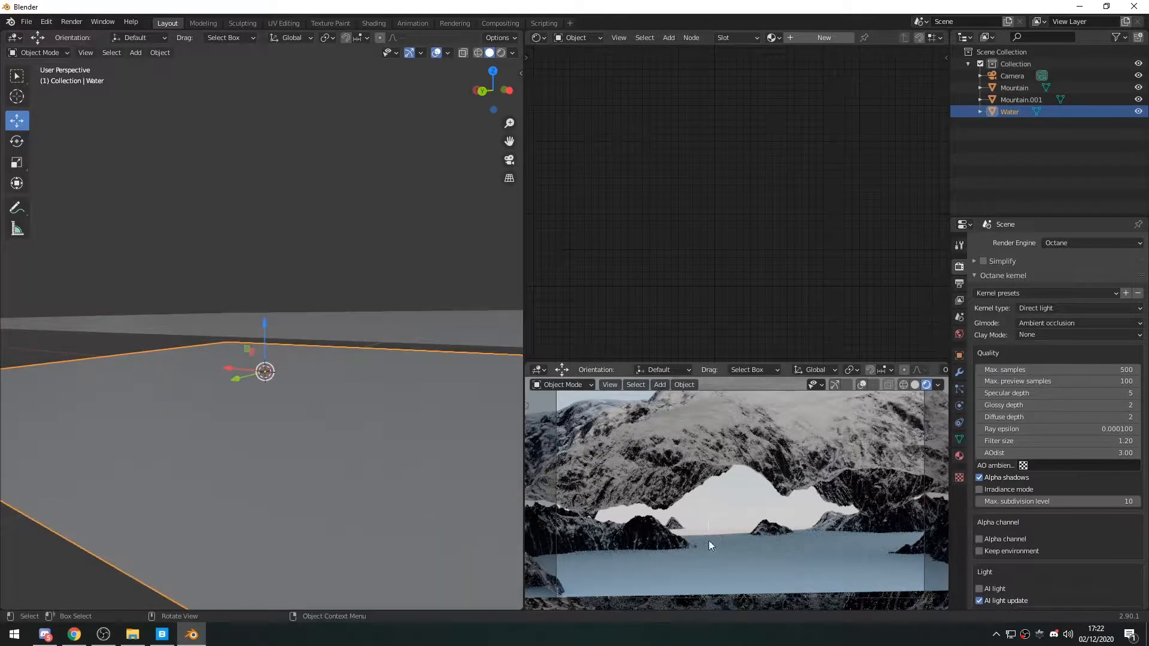
{"action": "left_click", "coordinate": [773, 561]}
{"action": "middle_click_drag", "start_coordinate": [303, 459], "coordinate": [364, 425]}
{"action": "left_click", "coordinate": [367, 423]}
{"action": "key", "text": "s"}
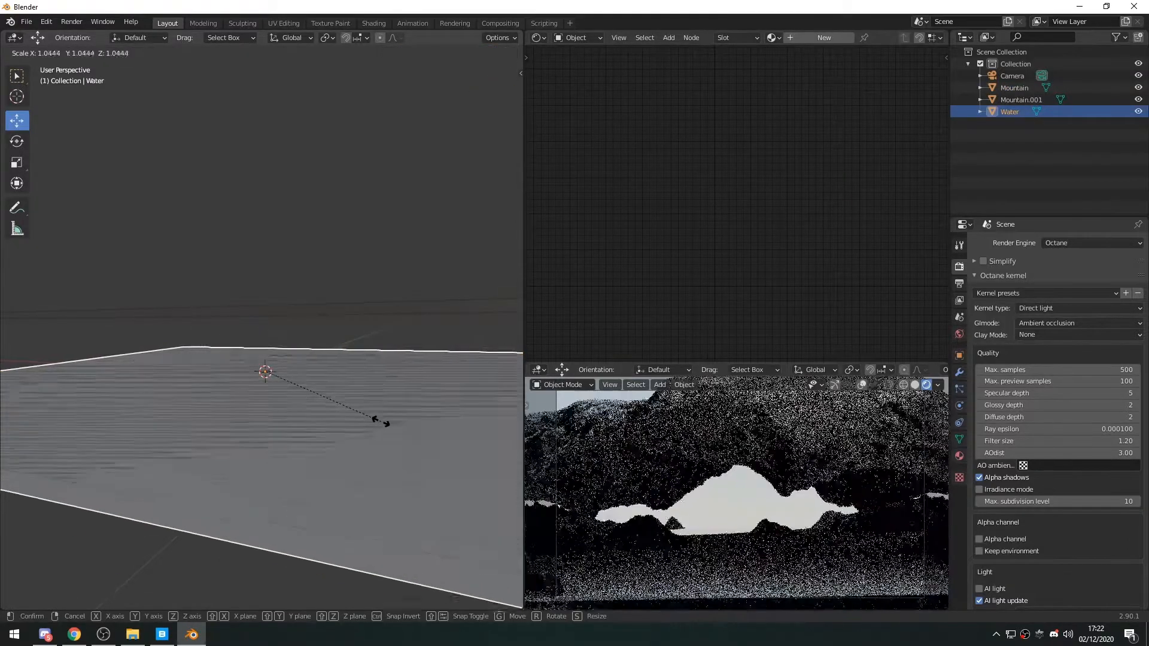
{"action": "left_click", "coordinate": [390, 426]}
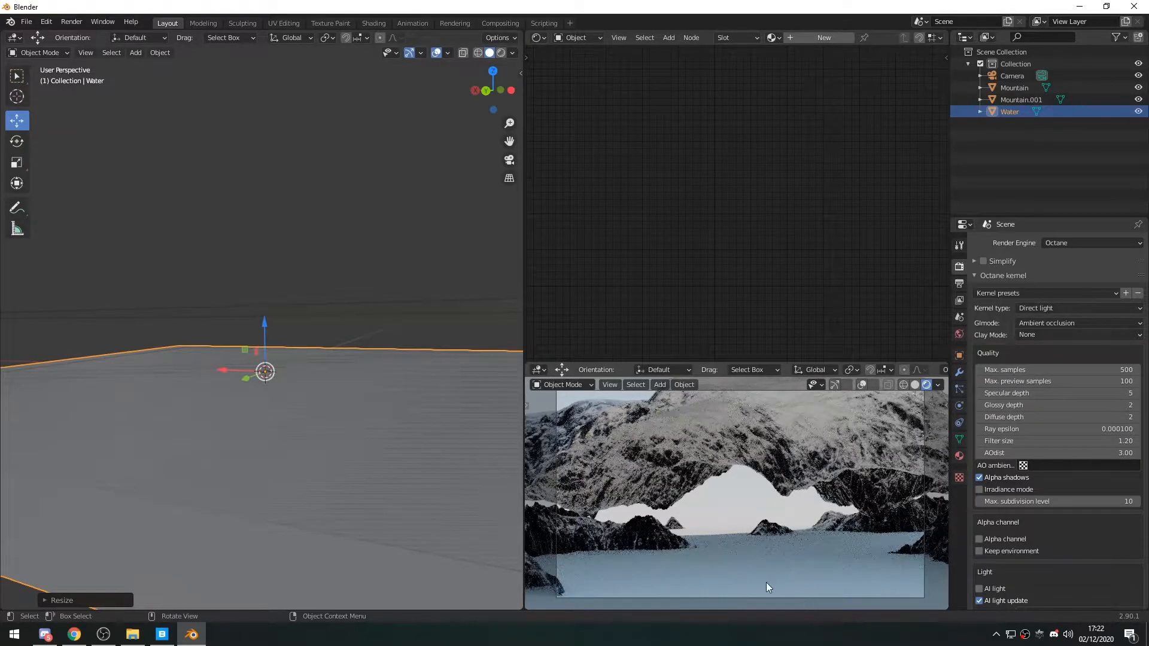
Step: Raise the Water plane very slightly along the vertical axis
{"action": "middle_click_drag", "start_coordinate": [282, 385], "coordinate": [314, 447]}
{"action": "middle_click_drag", "start_coordinate": [382, 465], "coordinate": [286, 452]}
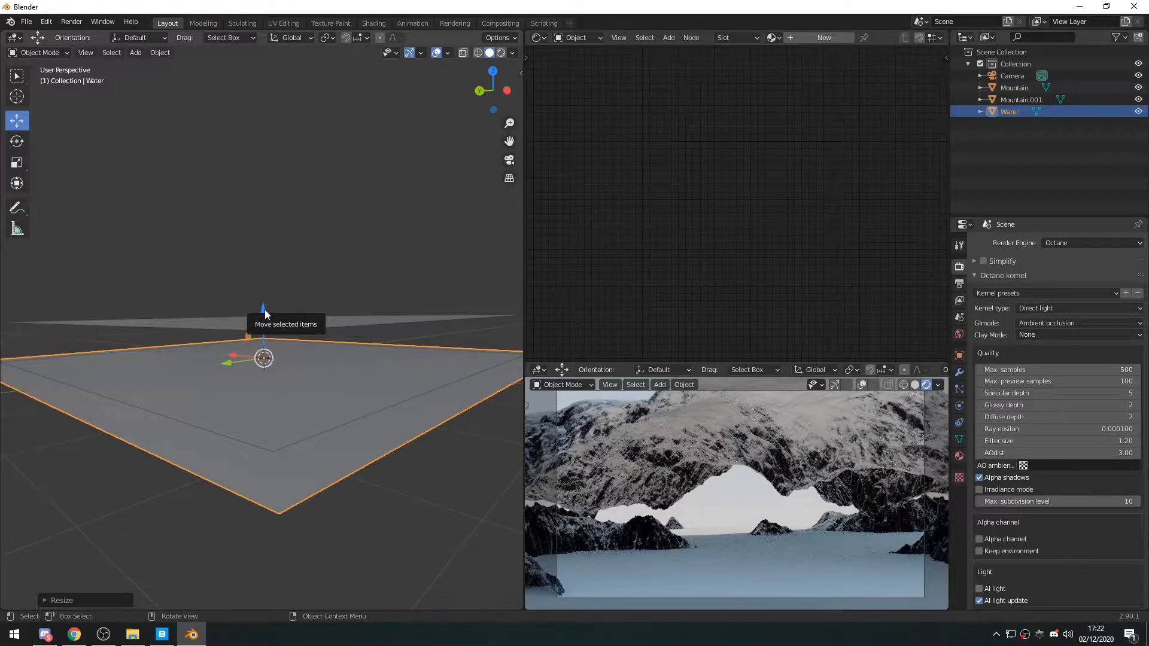
{"action": "left_click_drag", "start_coordinate": [265, 308], "coordinate": [264, 306]}
{"action": "middle_click_drag", "start_coordinate": [174, 408], "coordinate": [226, 480]}
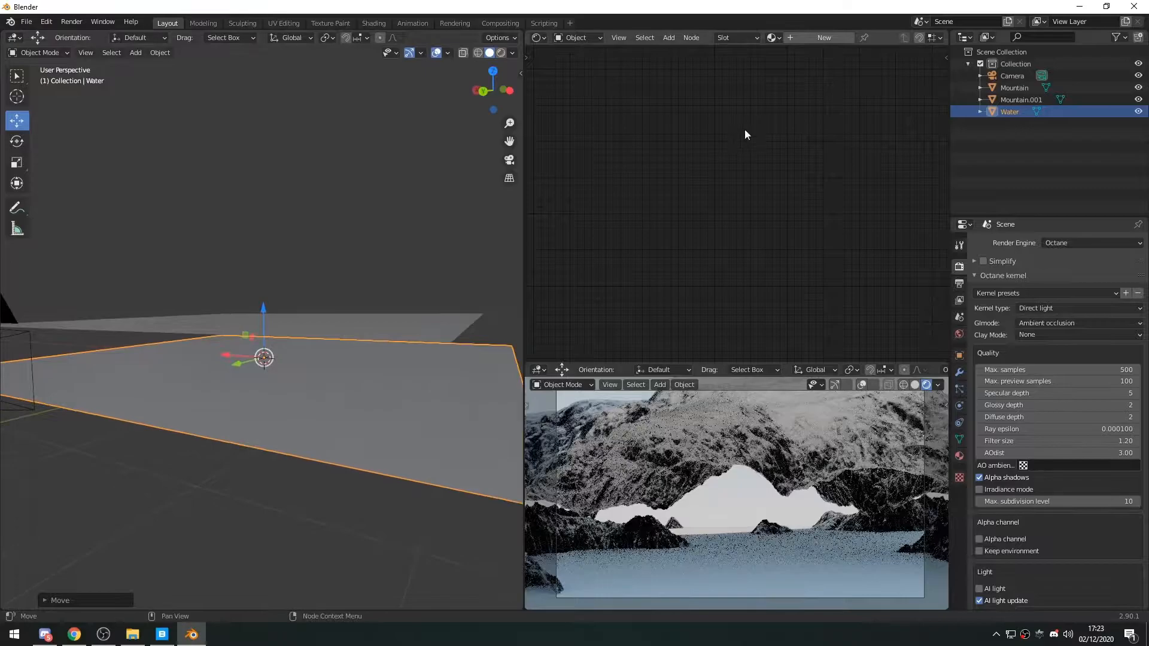
Step: Create a new material on the Water plane and name it Water
{"action": "left_click", "coordinate": [832, 37]}
{"action": "double_click", "coordinate": [862, 37]}
{"action": "type", "text": "Water"}
{"action": "key", "text": "Return"}
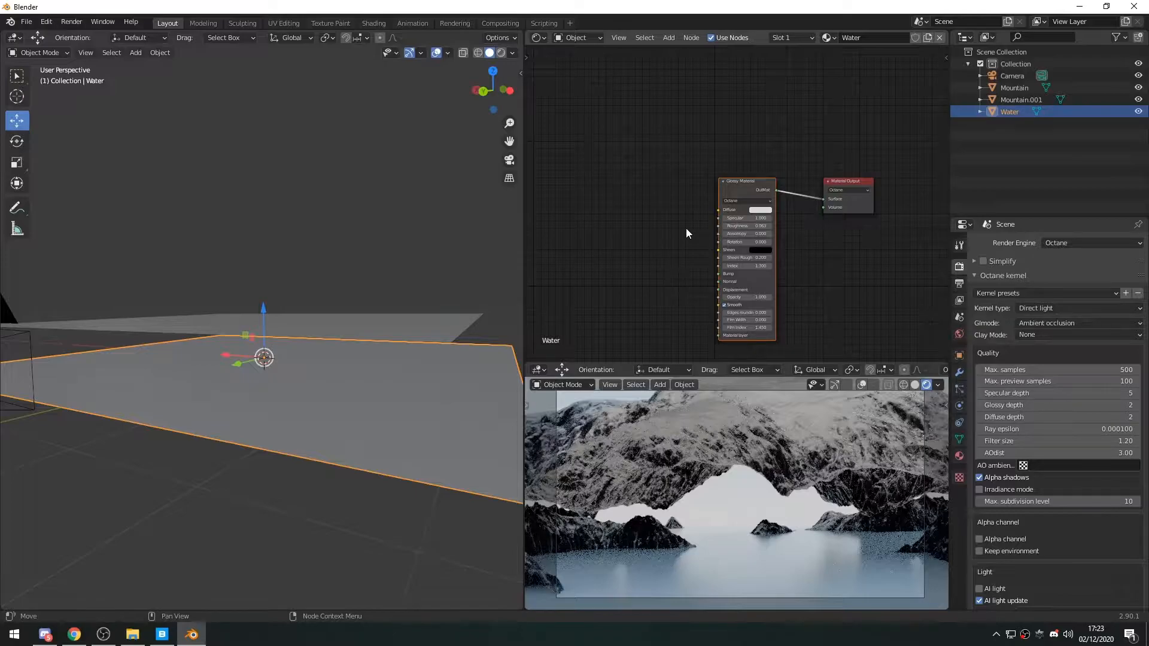
Step: Set the roughness of the water's Glossy Material to 0
{"action": "scroll", "coordinate": [688, 202], "scroll_direction": "up", "scroll_amount": 3}
{"action": "left_click_drag", "start_coordinate": [773, 212], "coordinate": [760, 212]}
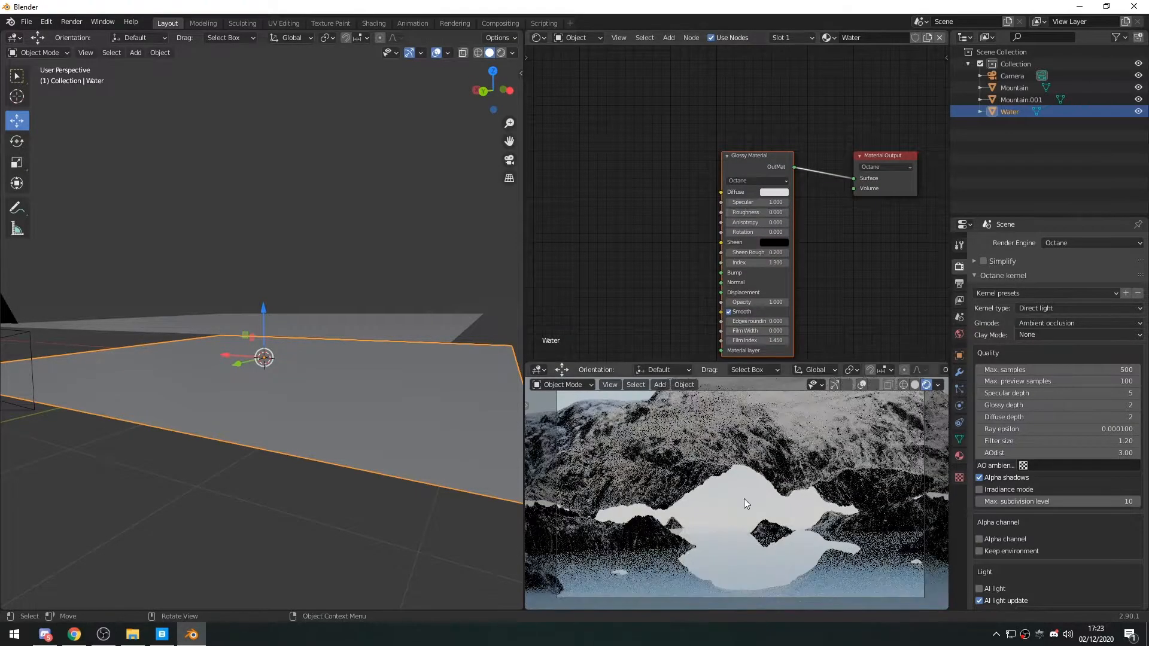
{"action": "middle_click_drag", "start_coordinate": [655, 278], "coordinate": [673, 276]}
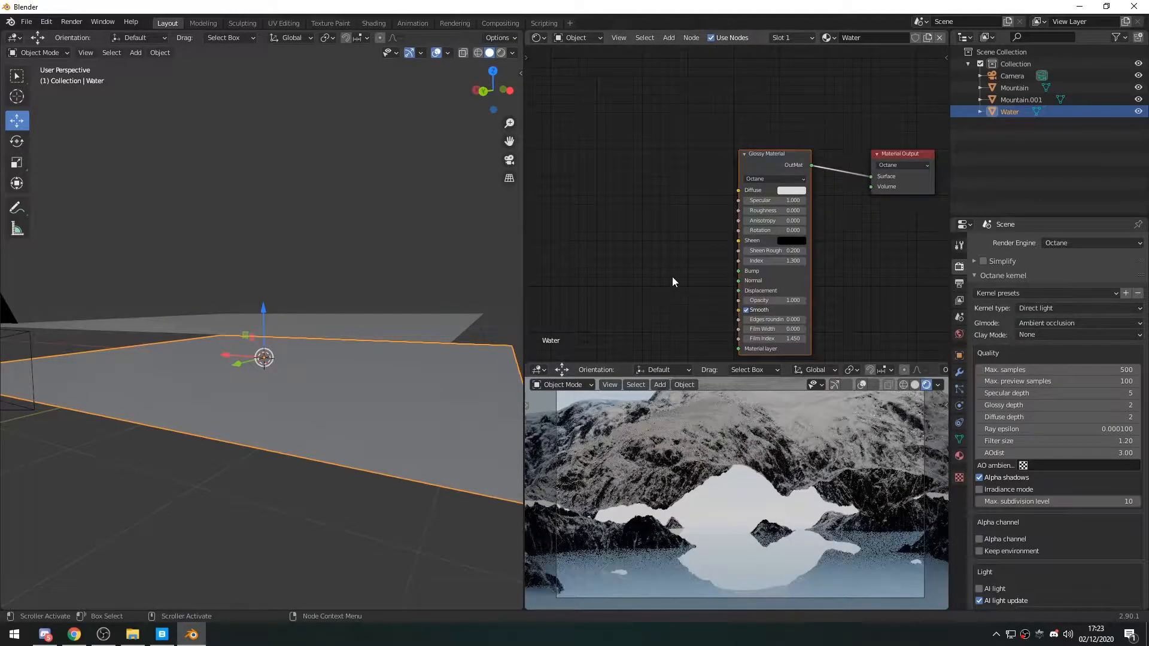
Step: Replace the Glossy Material node with a Specular Material and connect it to the Material Output's surface
{"action": "key", "text": "x"}
{"action": "key", "text": "shift+a"}
{"action": "left_click", "coordinate": [774, 185]}
{"action": "type", "text": "spec"}
{"action": "key", "text": "Return"}
{"action": "left_click", "coordinate": [760, 161]}
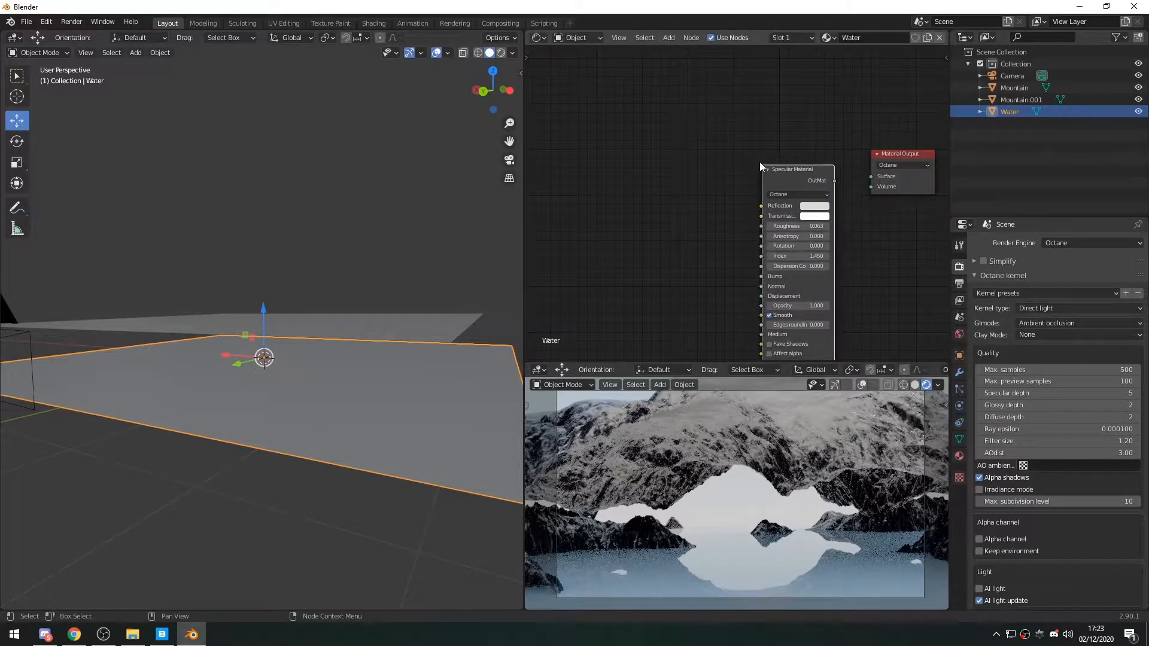
{"action": "left_click_drag", "start_coordinate": [835, 181], "coordinate": [871, 176]}
{"action": "left_click_drag", "start_coordinate": [784, 169], "coordinate": [797, 158]}
{"action": "middle_click_drag", "start_coordinate": [722, 219], "coordinate": [682, 230]}
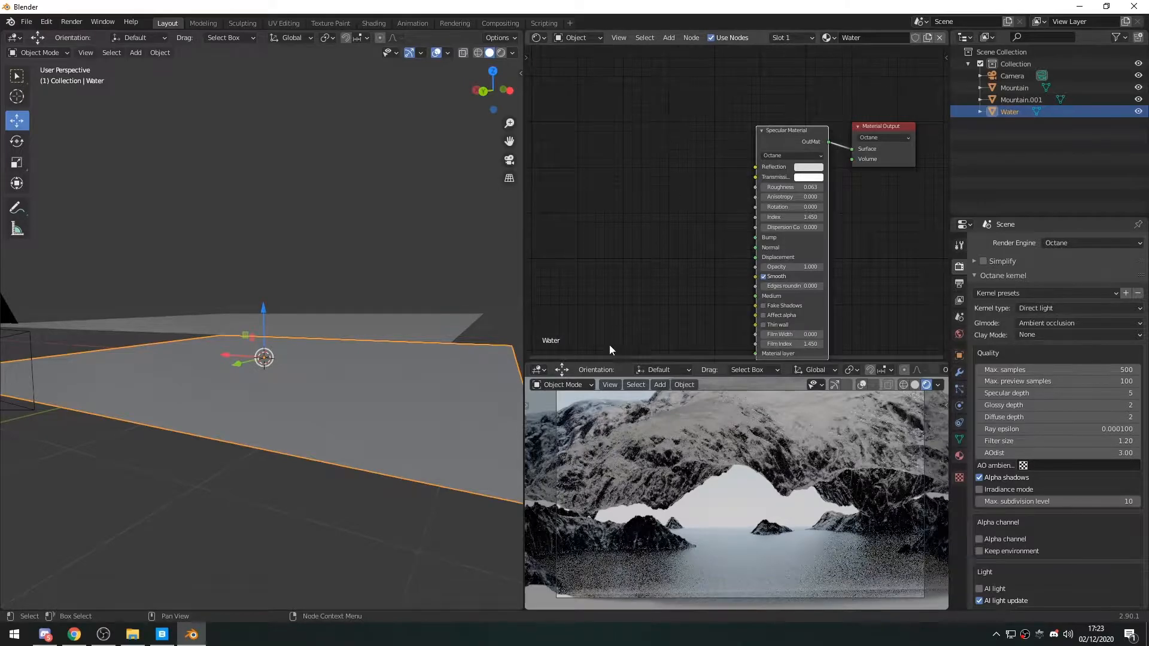
Step: Scale the Water plane down slightly and deselect it
{"action": "scroll", "coordinate": [295, 365], "scroll_direction": "down", "scroll_amount": 2}
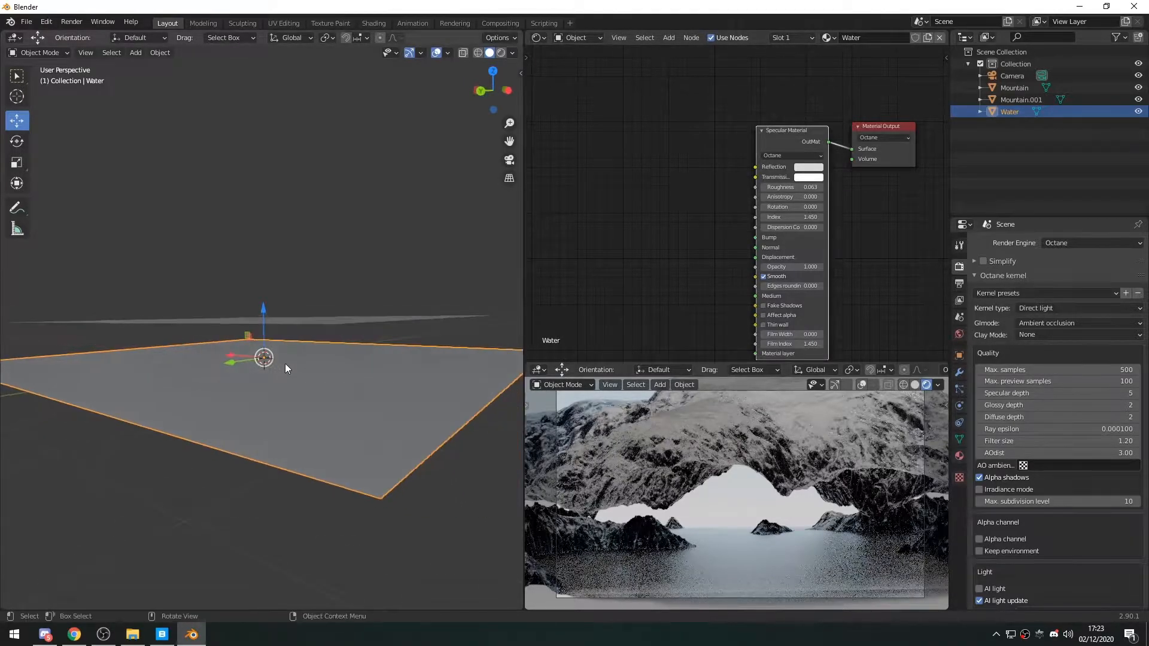
{"action": "key", "text": "s"}
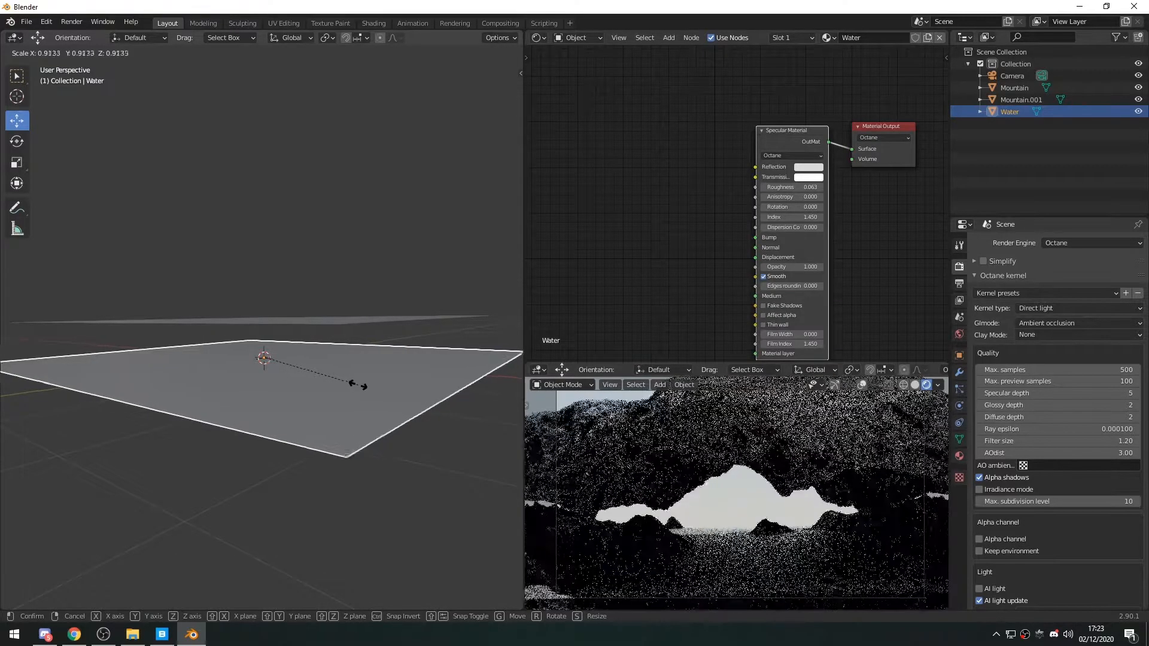
{"action": "left_click", "coordinate": [364, 385]}
{"action": "left_click", "coordinate": [364, 259]}
Step: Set the roughness of the water's Specular Material to 0
{"action": "mouse_move", "coordinate": [667, 260]}
{"action": "middle_mouse_down"}
{"action": "mouse_move", "coordinate": [631, 227]}
{"action": "mouse_move", "coordinate": [688, 253]}
{"action": "middle_mouse_up"}
{"action": "scroll", "coordinate": [631, 227], "scroll_direction": "up", "scroll_amount": 2}
{"action": "middle_click_drag", "start_coordinate": [621, 225], "coordinate": [658, 233]}
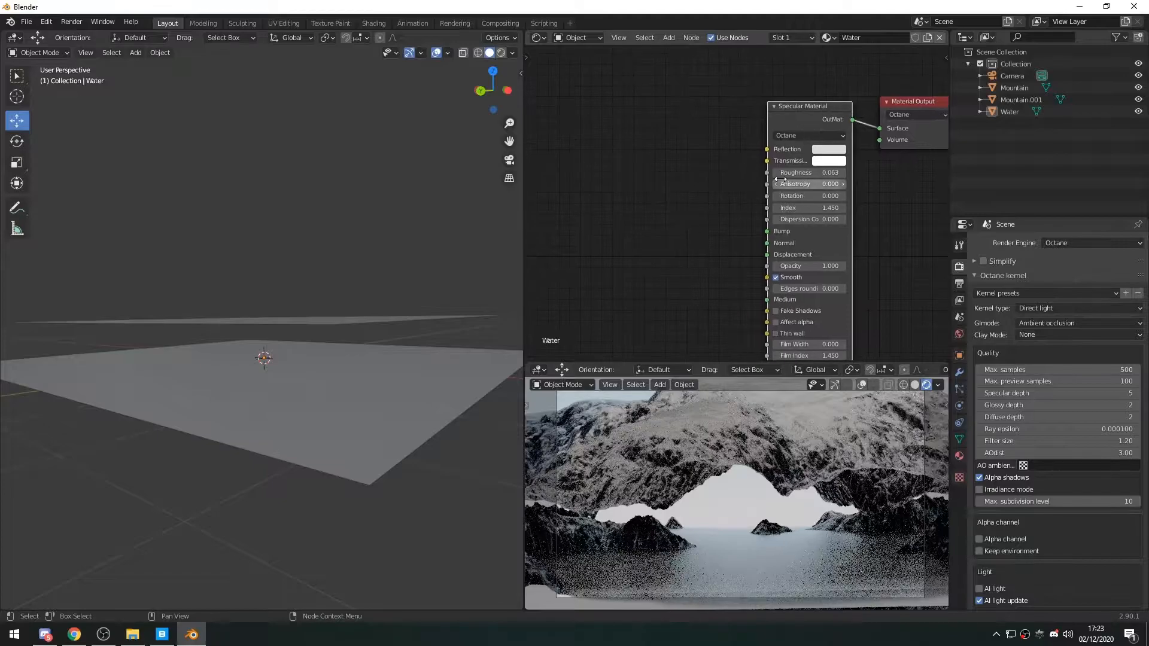
{"action": "left_click_drag", "start_coordinate": [819, 176], "coordinate": [772, 176]}
Step: Add a Noise texture node and connect it to the Bump input of the Specular Material
{"action": "middle_click_drag", "start_coordinate": [707, 218], "coordinate": [775, 226]}
{"action": "key", "text": "shift+a"}
{"action": "key", "text": "s"}
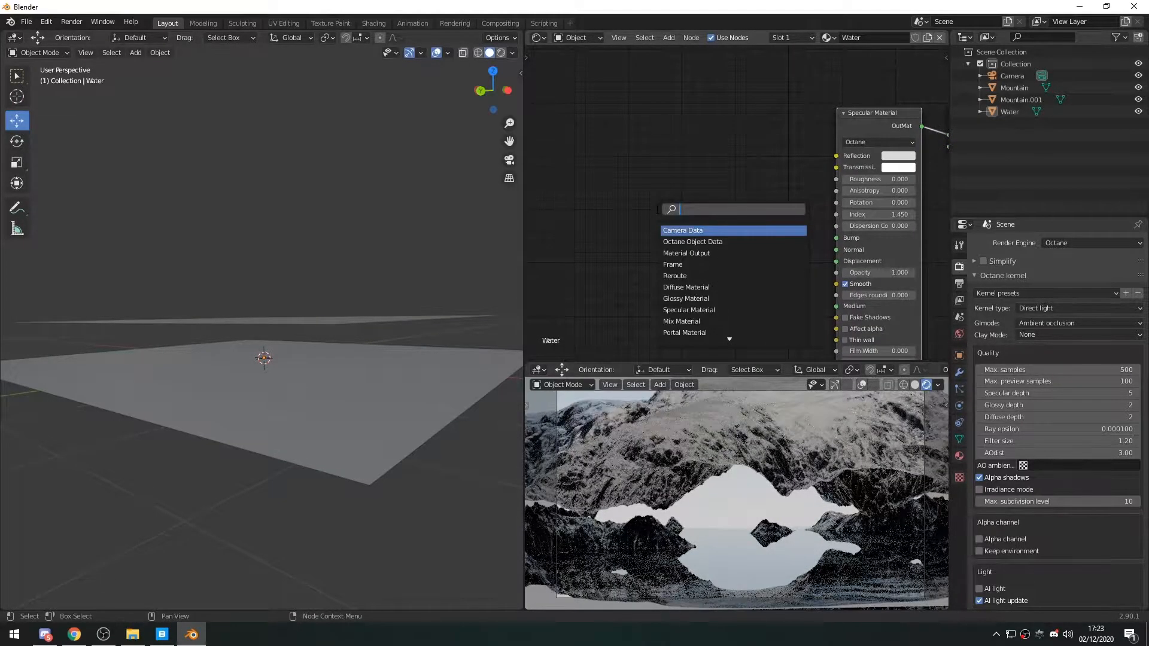
{"action": "type", "text": "noise"}
{"action": "key", "text": "Return"}
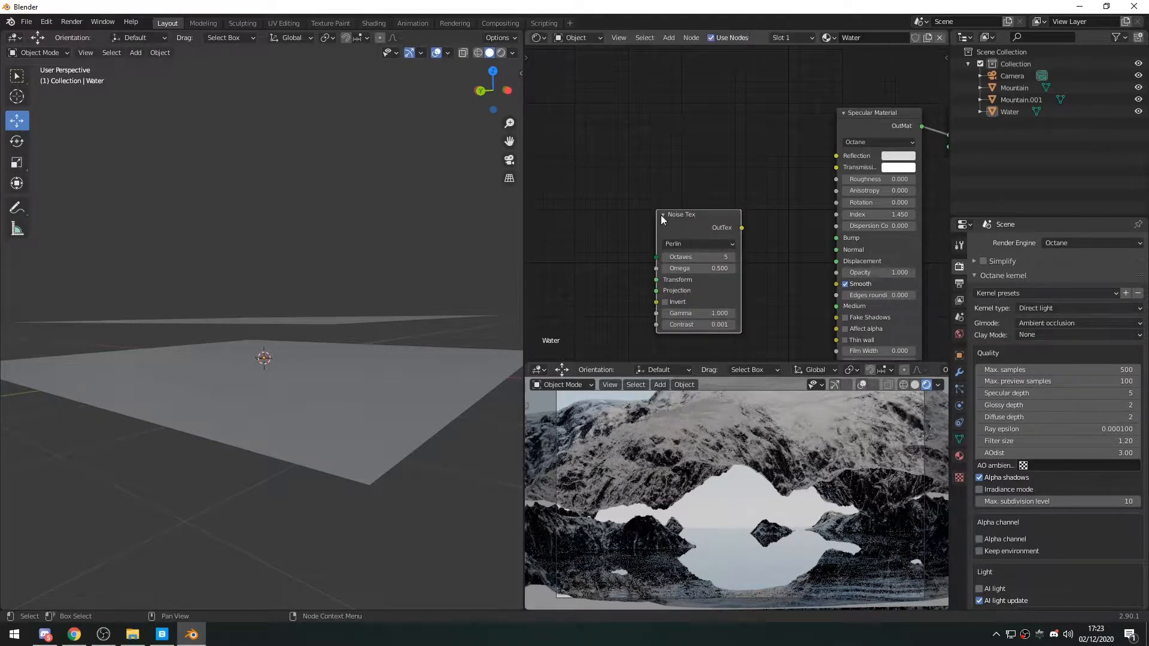
{"action": "left_click_drag", "start_coordinate": [742, 228], "coordinate": [835, 241]}
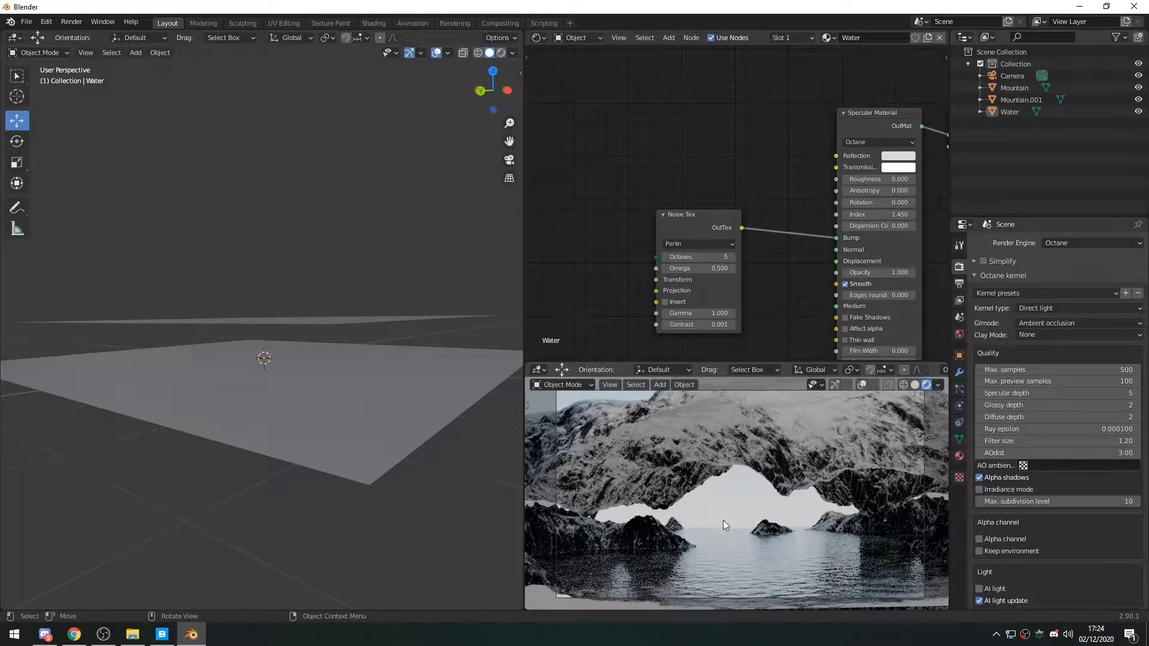
Step: Walk the camera forward to reframe the mountain arch with water filling the foreground
{"action": "key", "text": "shift+grave"}
{"action": "key", "text": "w"}
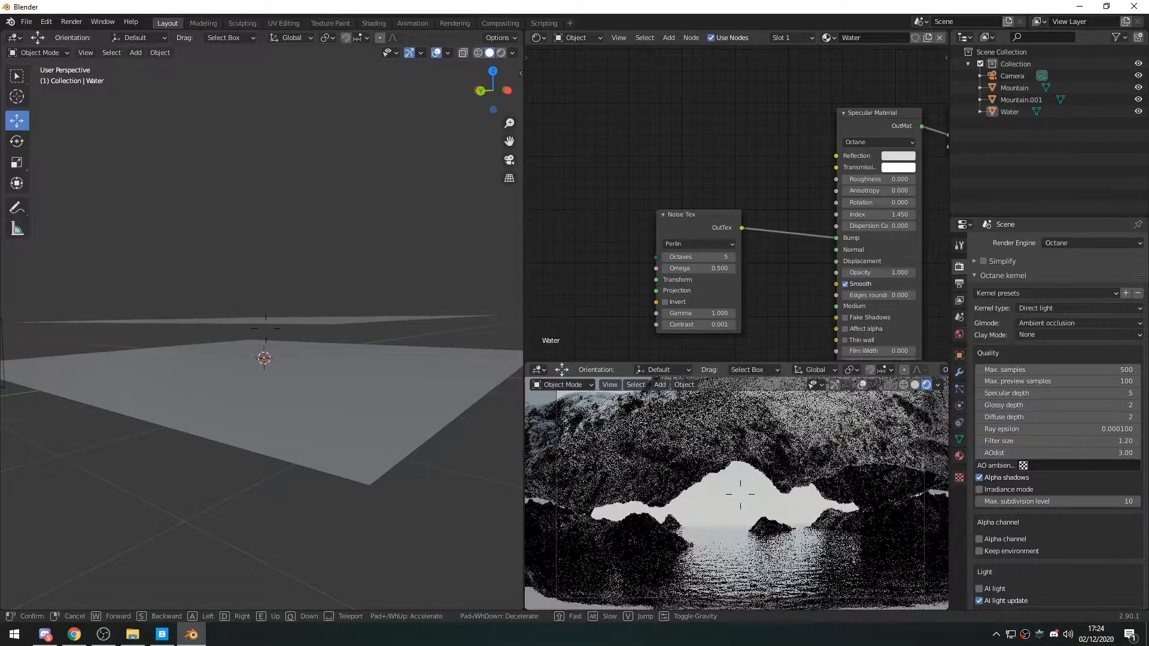
{"action": "key", "text": "a"}
{"action": "key", "text": "e"}
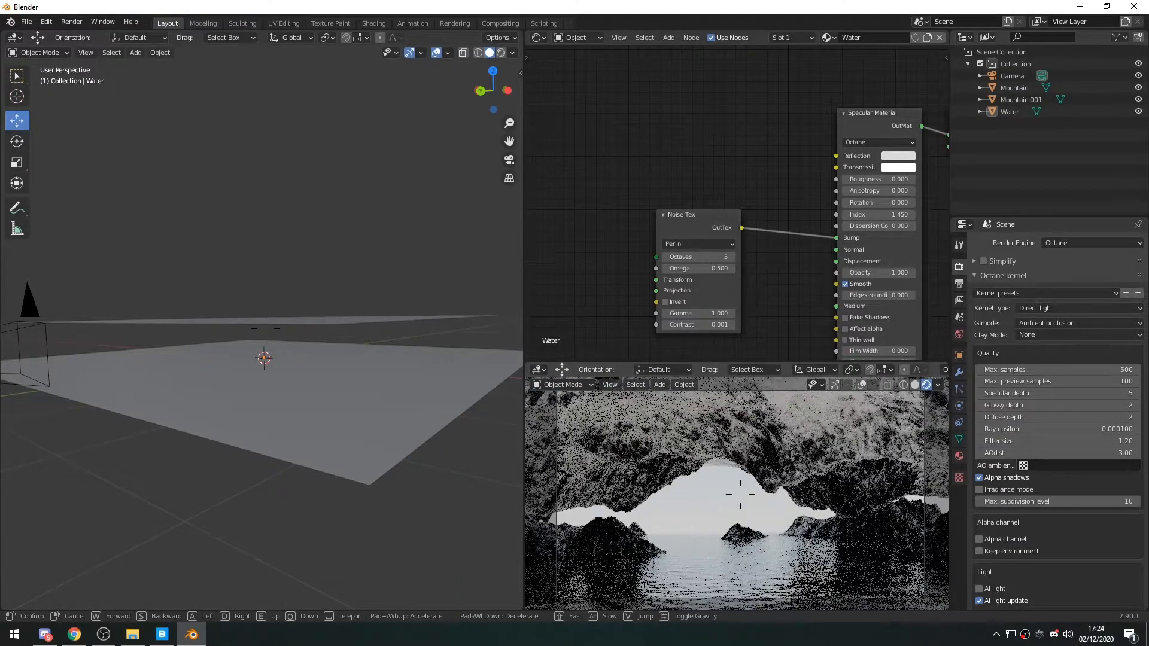
{"action": "left_click", "coordinate": [738, 493]}
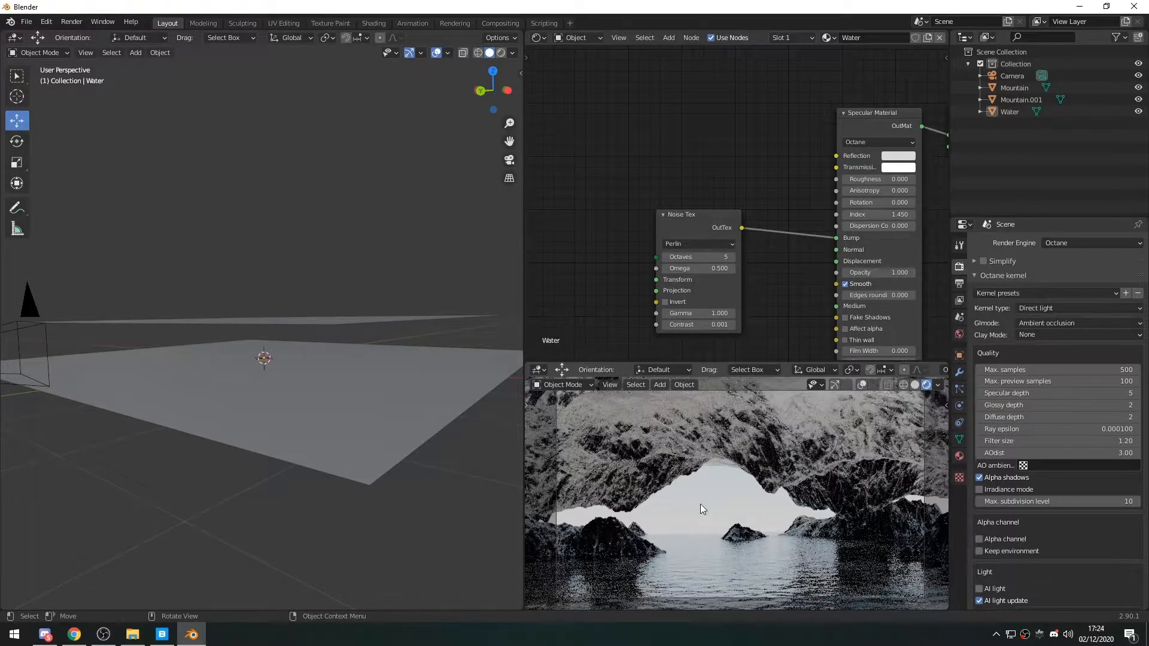
Step: Fine-tune the height of the lower Mountain plane relative to the water and deselect it
{"action": "left_click", "coordinate": [612, 536]}
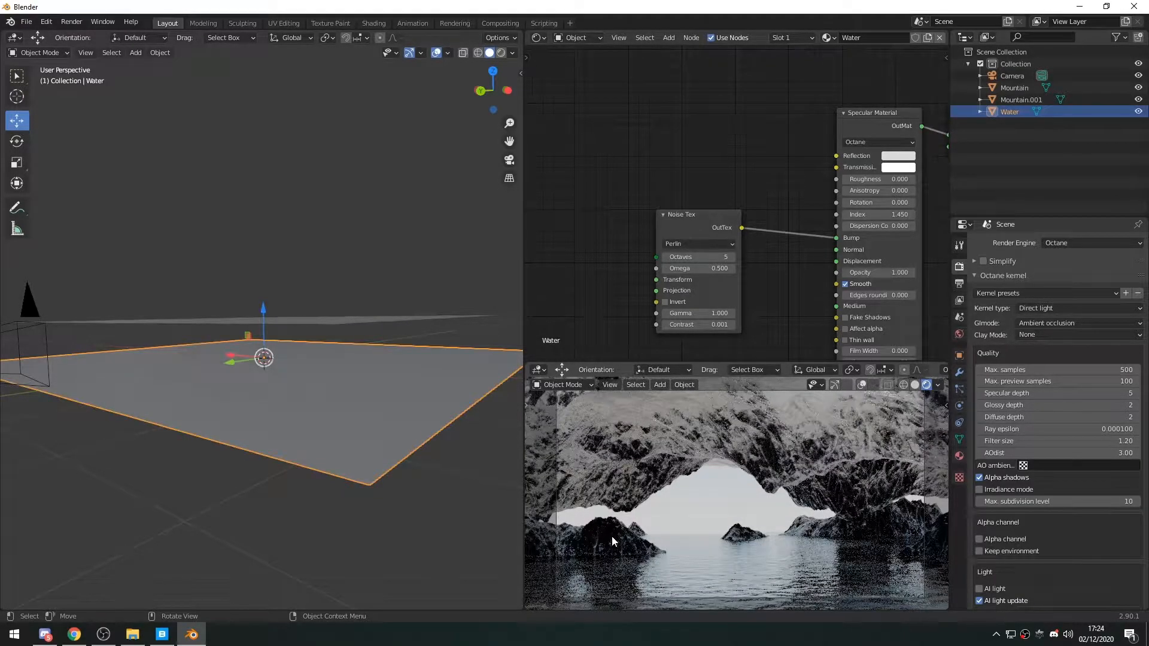
{"action": "left_click", "coordinate": [304, 395]}
{"action": "left_click_drag", "start_coordinate": [264, 311], "coordinate": [266, 309]}
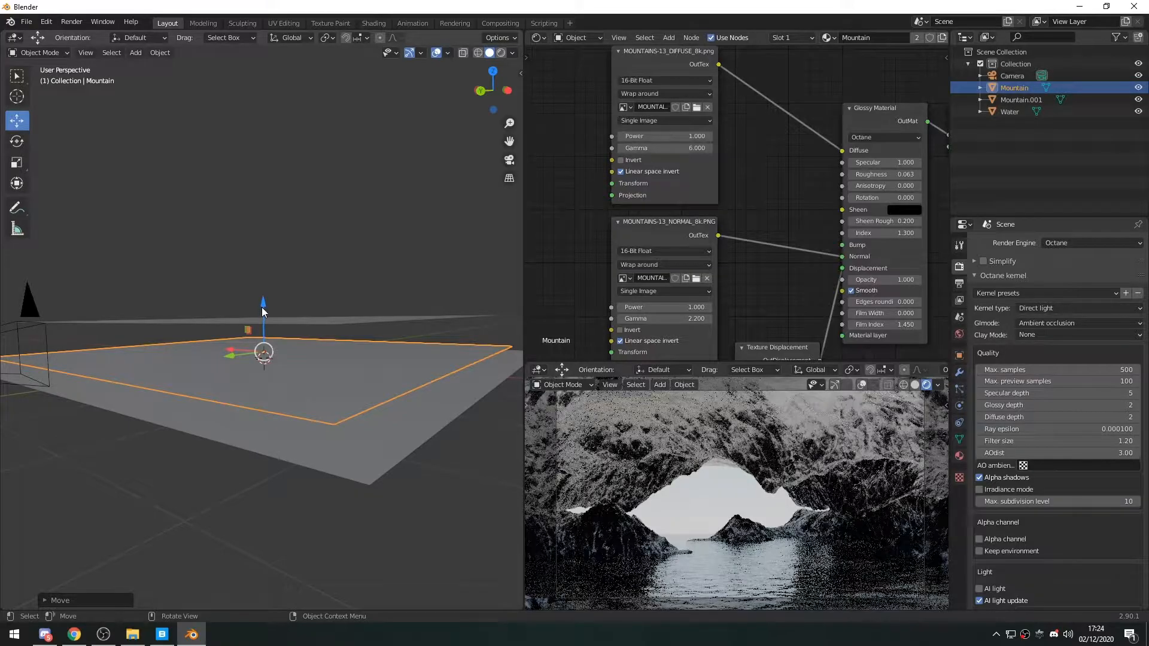
{"action": "left_click_drag", "start_coordinate": [262, 308], "coordinate": [264, 312]}
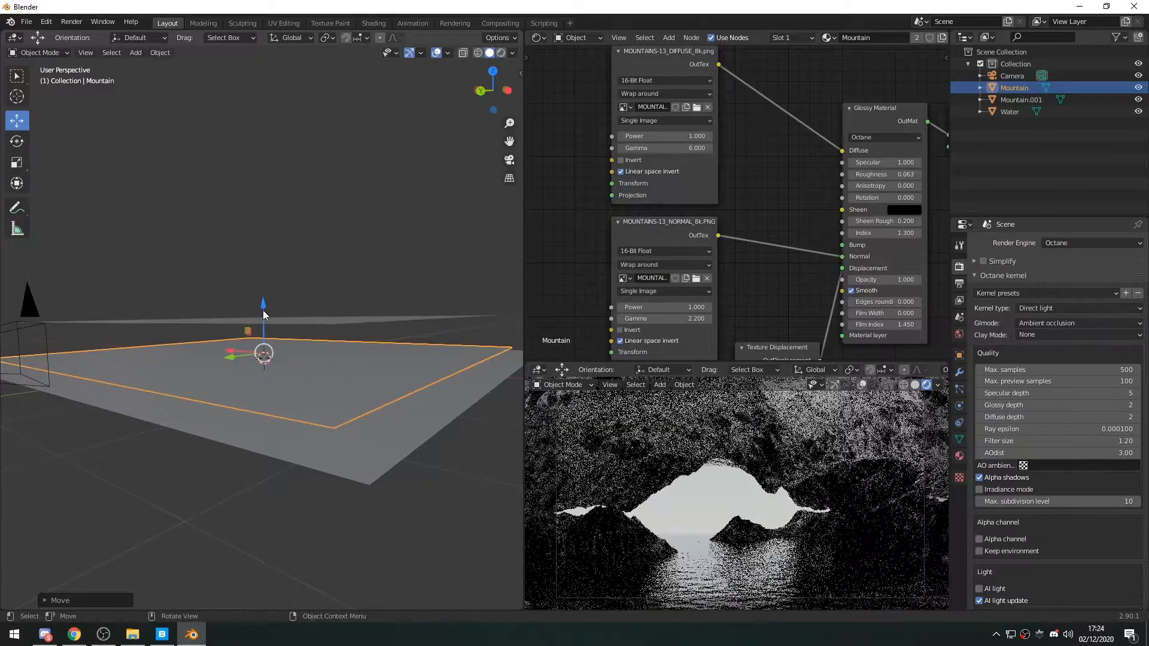
{"action": "left_click", "coordinate": [395, 335]}
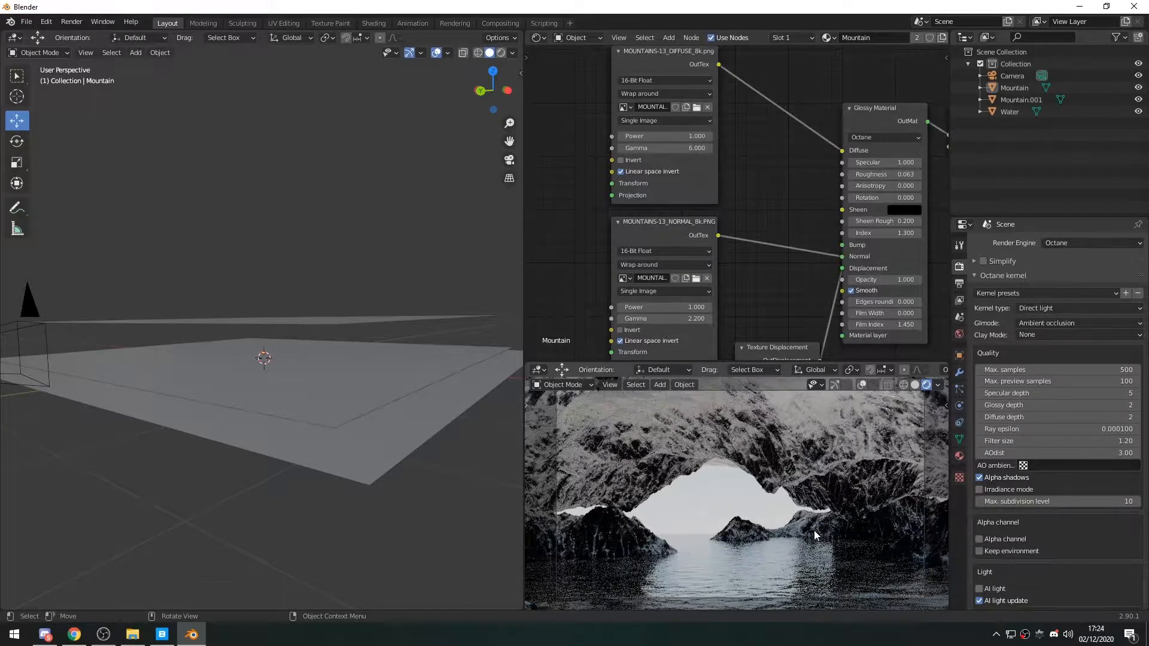
Step: Select both Mountain planes and the Water plane and hide them in the viewport
{"action": "middle_click_drag", "start_coordinate": [339, 432], "coordinate": [256, 464]}
{"action": "left_click", "coordinate": [314, 346]}
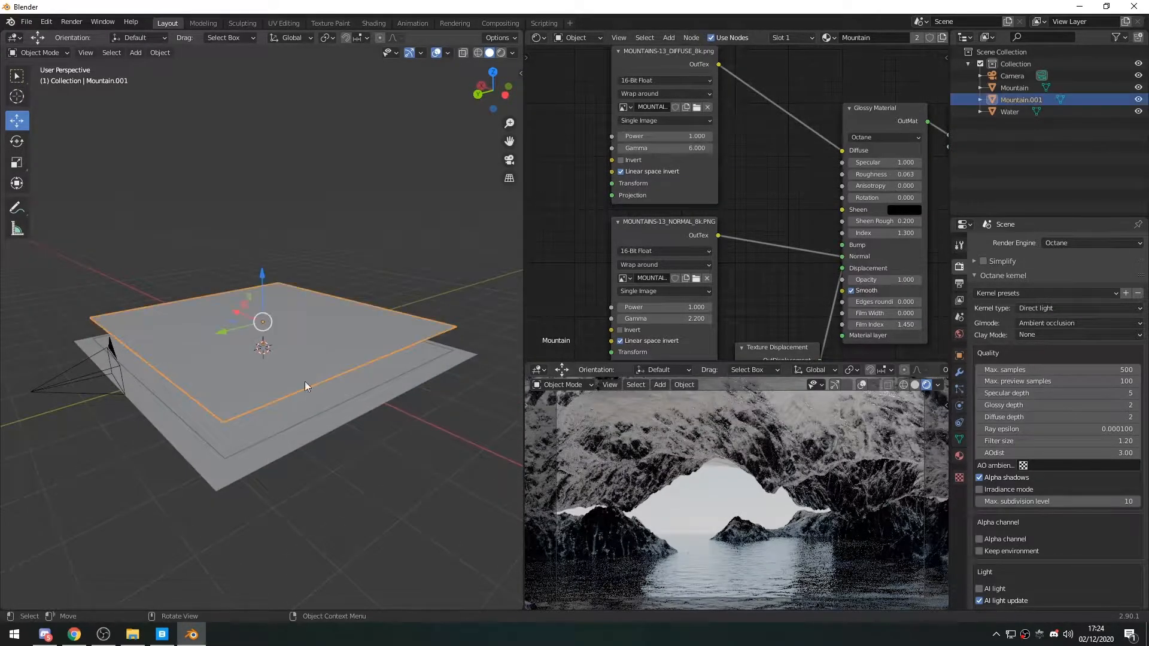
{"action": "left_click", "coordinate": [286, 415], "text": "shift"}
{"action": "left_click", "coordinate": [281, 443], "text": "shift"}
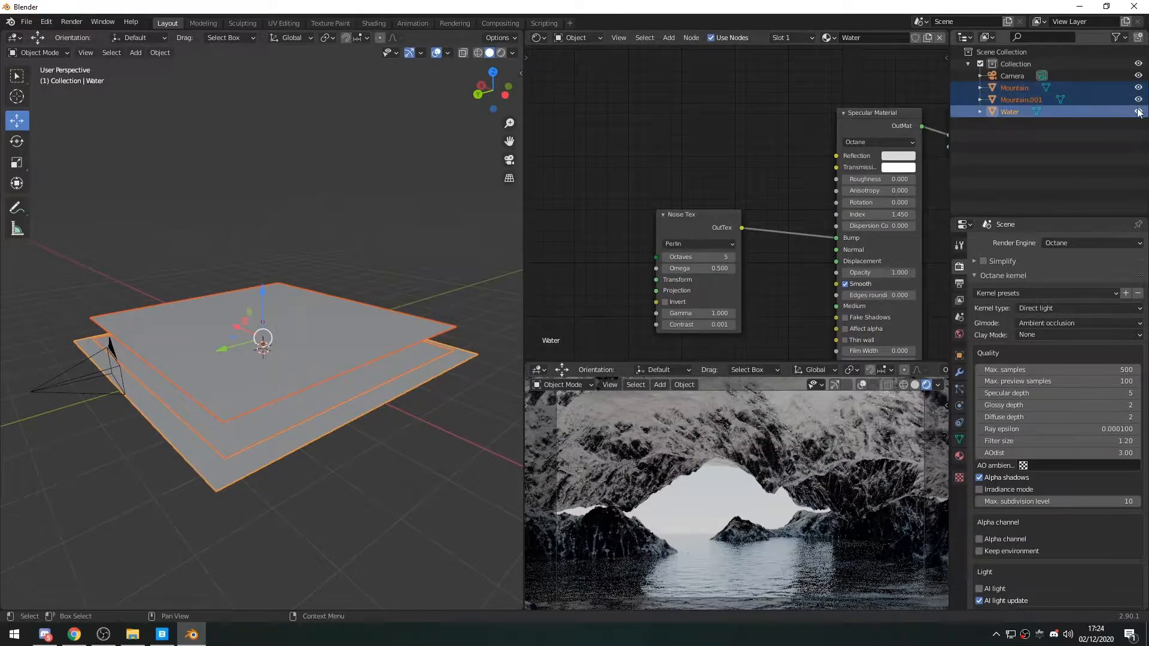
{"action": "left_click_drag", "start_coordinate": [1139, 112], "coordinate": [1138, 91]}
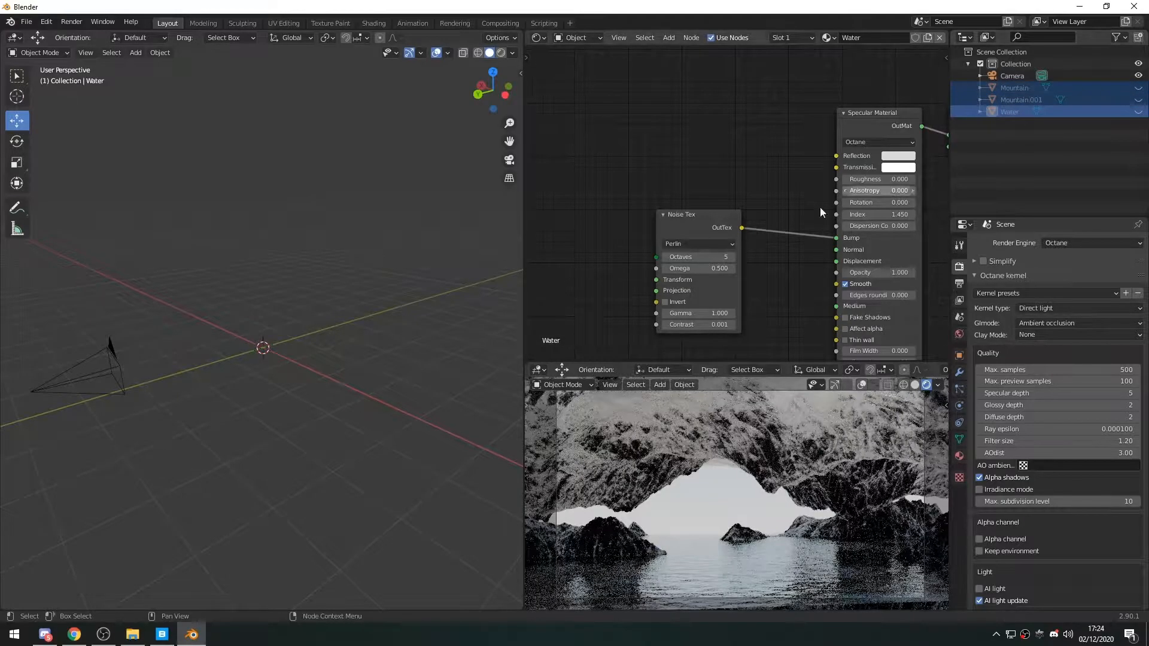
Step: Add a new plane mesh at the origin and scale it by 3
{"action": "middle_click_drag", "start_coordinate": [238, 371], "coordinate": [276, 412]}
{"action": "mouse_move", "coordinate": [240, 370]}
{"action": "middle_mouse_down"}
{"action": "mouse_move", "coordinate": [249, 381]}
{"action": "mouse_move", "coordinate": [246, 371]}
{"action": "middle_mouse_up"}
{"action": "key", "text": "shift+a"}
{"action": "mouse_move", "coordinate": [247, 372]}
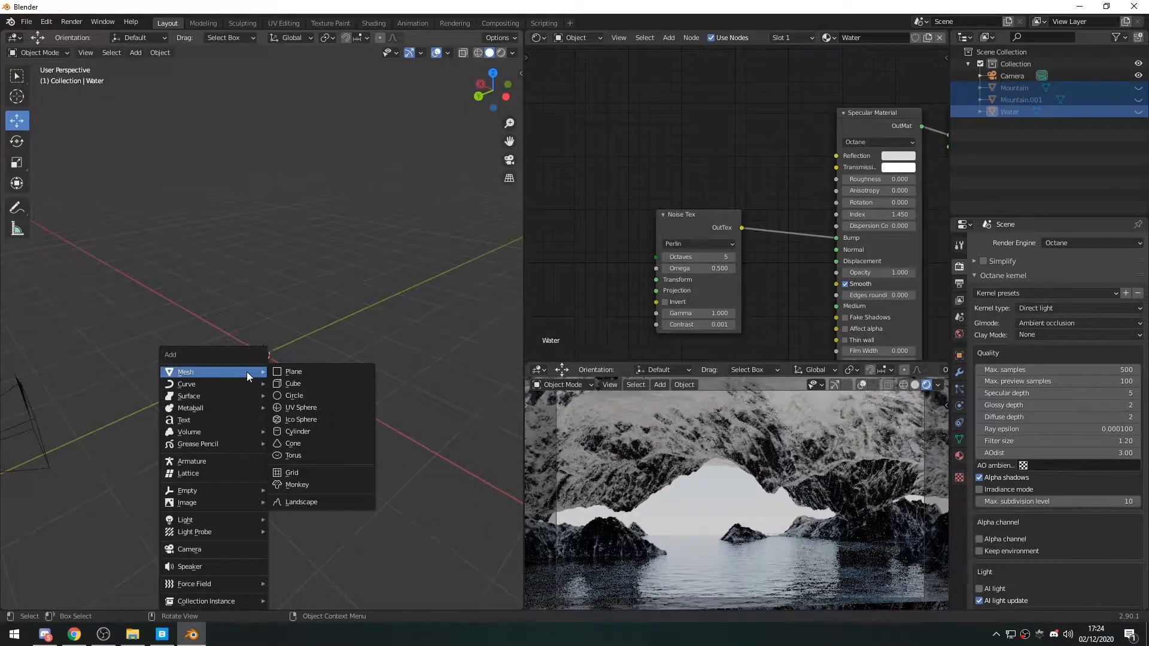
{"action": "middle_click_drag", "start_coordinate": [197, 406], "coordinate": [228, 384]}
{"action": "key", "text": "shift+a"}
{"action": "mouse_move", "coordinate": [231, 379]}
{"action": "left_click", "coordinate": [292, 379]}
{"action": "type", "text": "s3"}
{"action": "key", "text": "Return"}
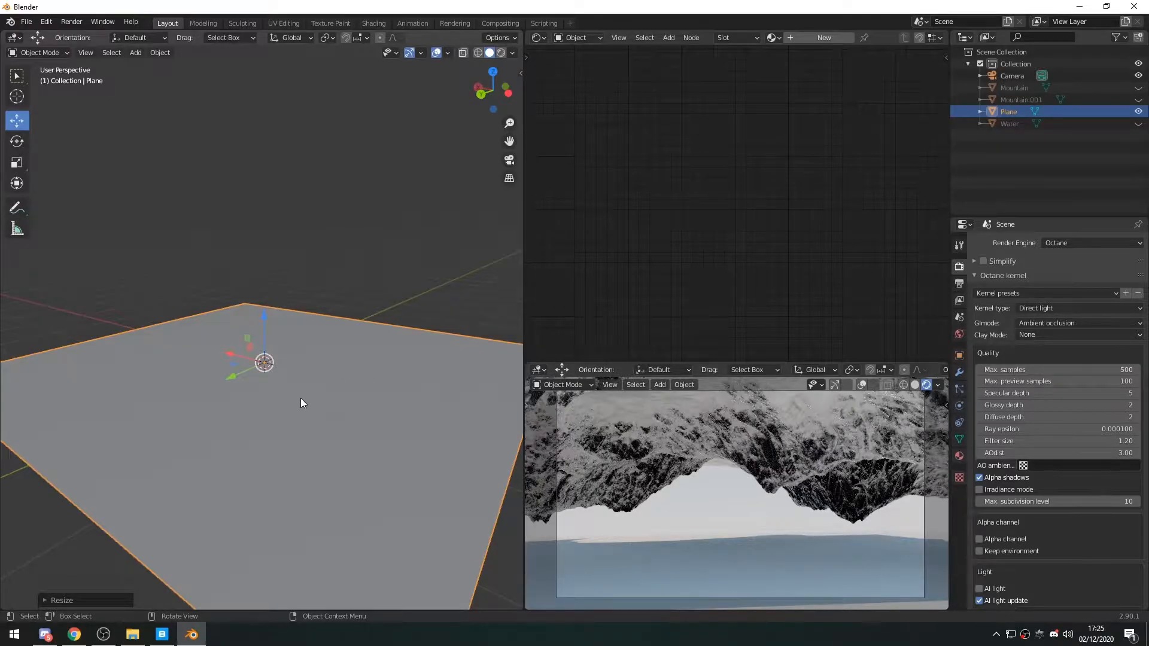
Step: Add a Displace modifier to the new plane
{"action": "middle_click_drag", "start_coordinate": [303, 431], "coordinate": [341, 418]}
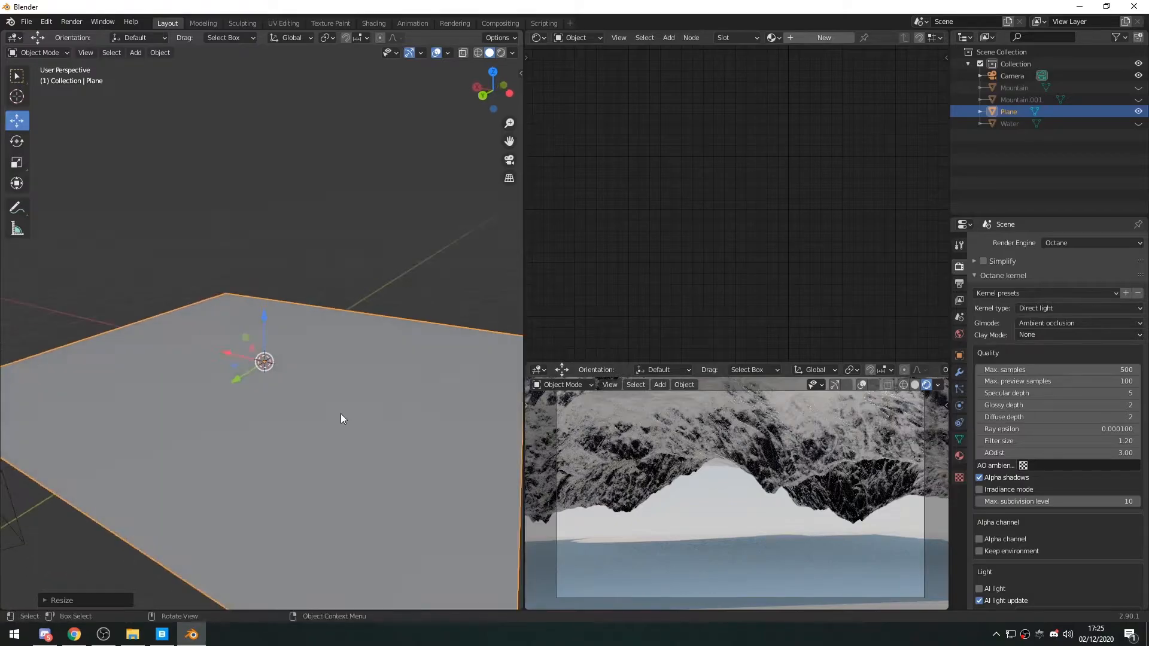
{"action": "left_click", "coordinate": [958, 374]}
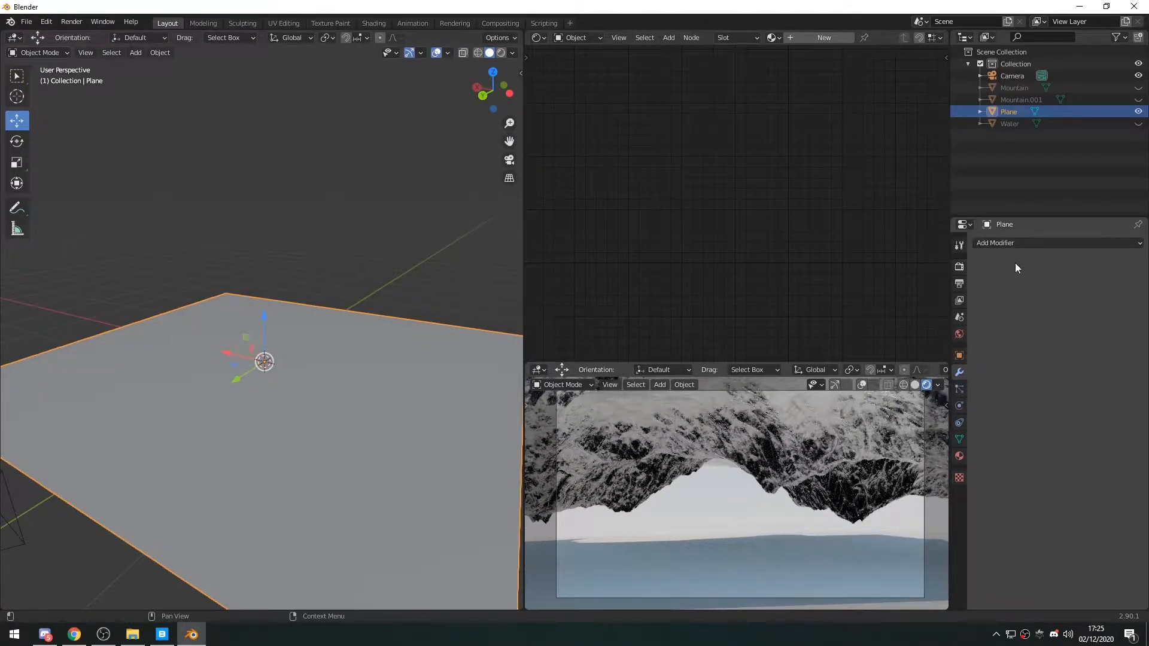
{"action": "left_click", "coordinate": [1002, 243]}
{"action": "left_click", "coordinate": [993, 309]}
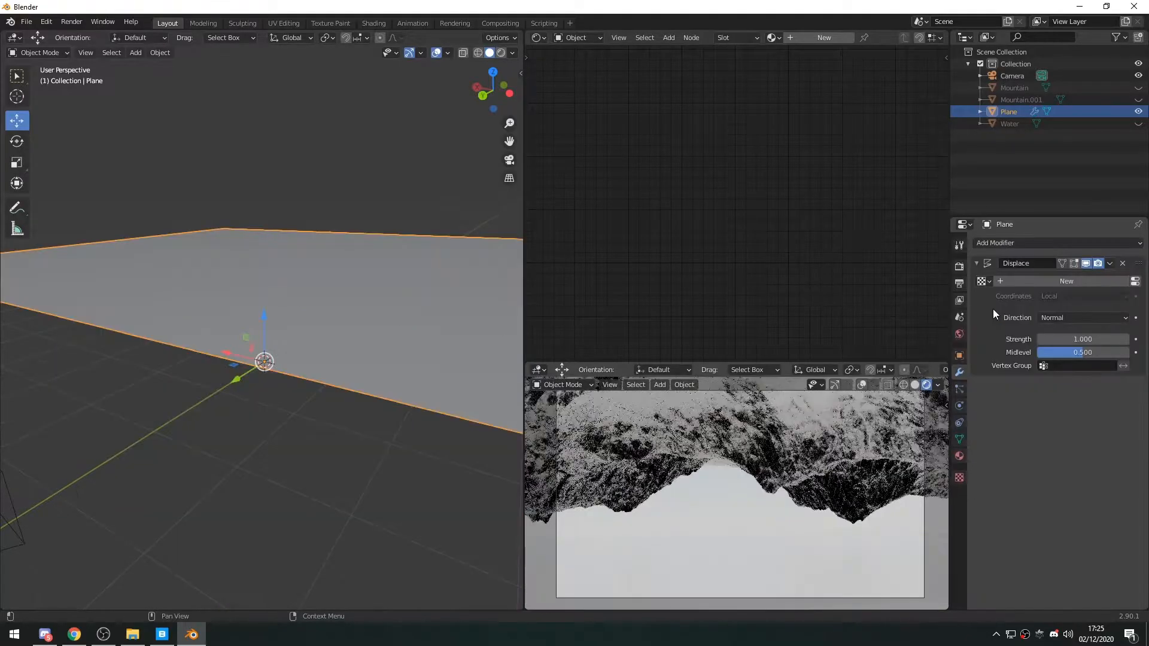
Step: Set the Displace modifier's strength to 0
{"action": "scroll", "coordinate": [276, 367], "scroll_direction": "down", "scroll_amount": 6}
{"action": "middle_click_drag", "start_coordinate": [250, 336], "coordinate": [254, 267]}
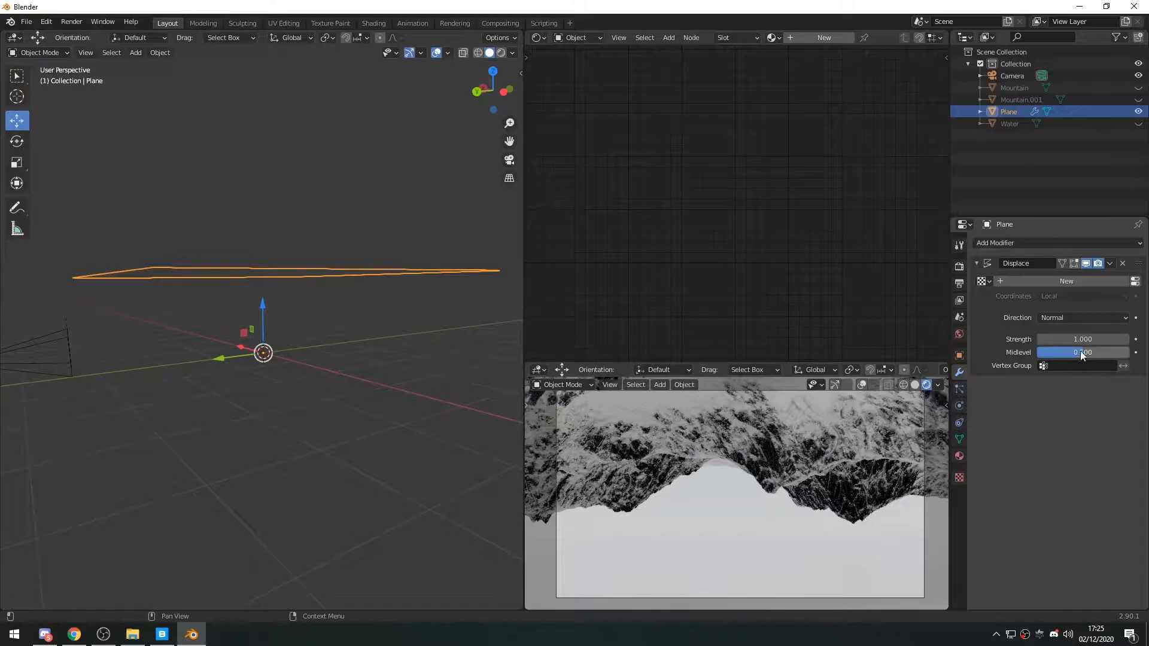
{"action": "key", "text": "minus"}
{"action": "left_click", "coordinate": [1090, 339]}
{"action": "type", "text": "-0.5"}
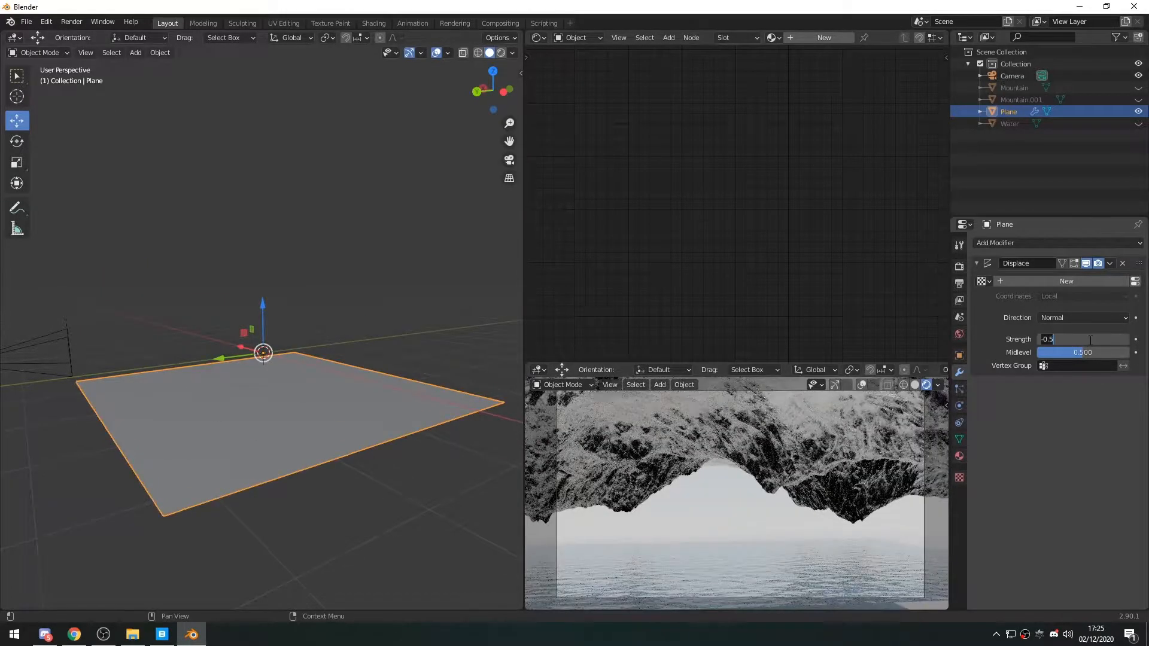
{"action": "key", "text": "Escape"}
{"action": "middle_click_drag", "start_coordinate": [419, 375], "coordinate": [297, 369]}
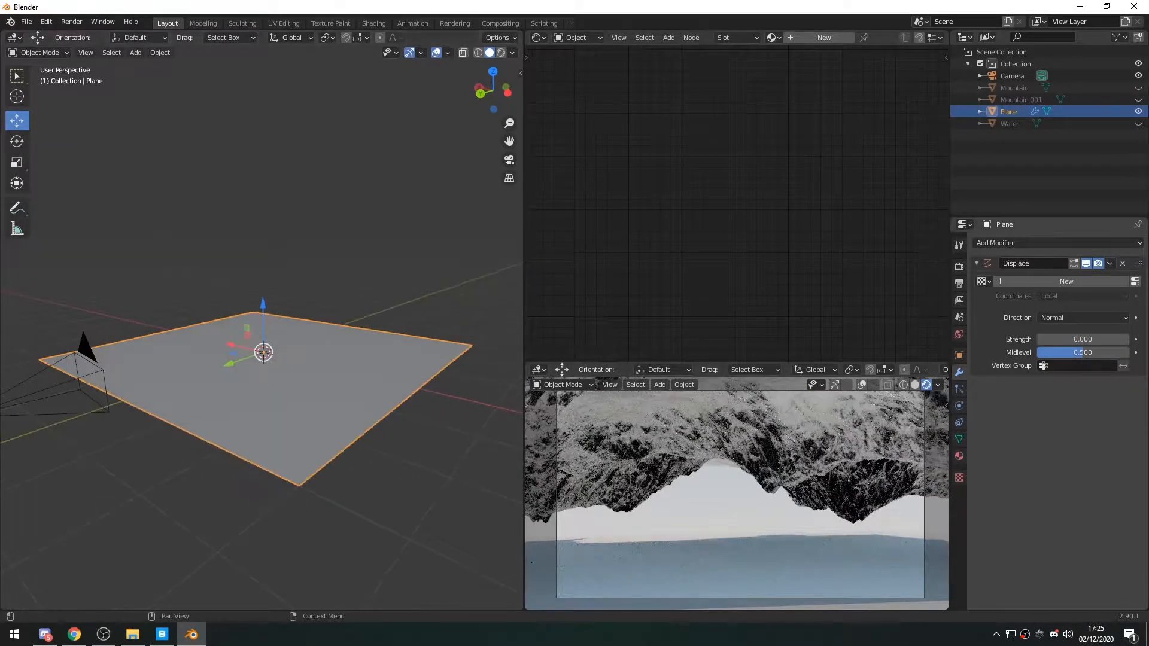
Step: Create a new texture for the Displace modifier and name it Terrain
{"action": "left_click", "coordinate": [1058, 282]}
{"action": "double_click", "coordinate": [1058, 282]}
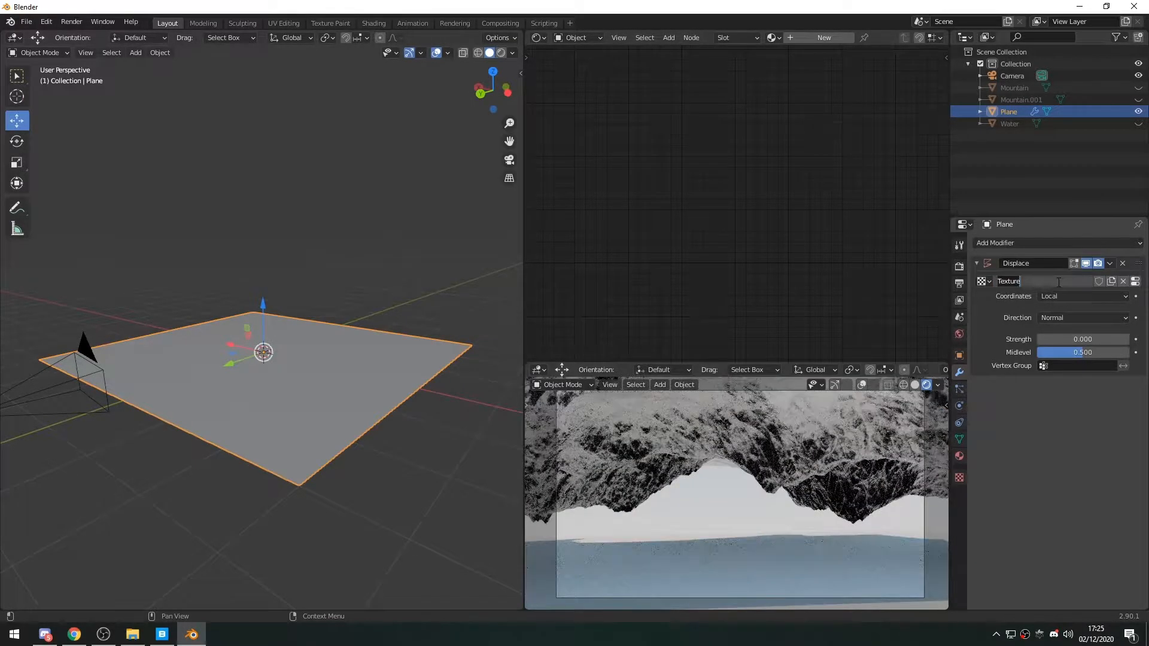
{"action": "type", "text": "Tr"}
{"action": "type", "text": "rrain"}
{"action": "key", "text": "Return"}
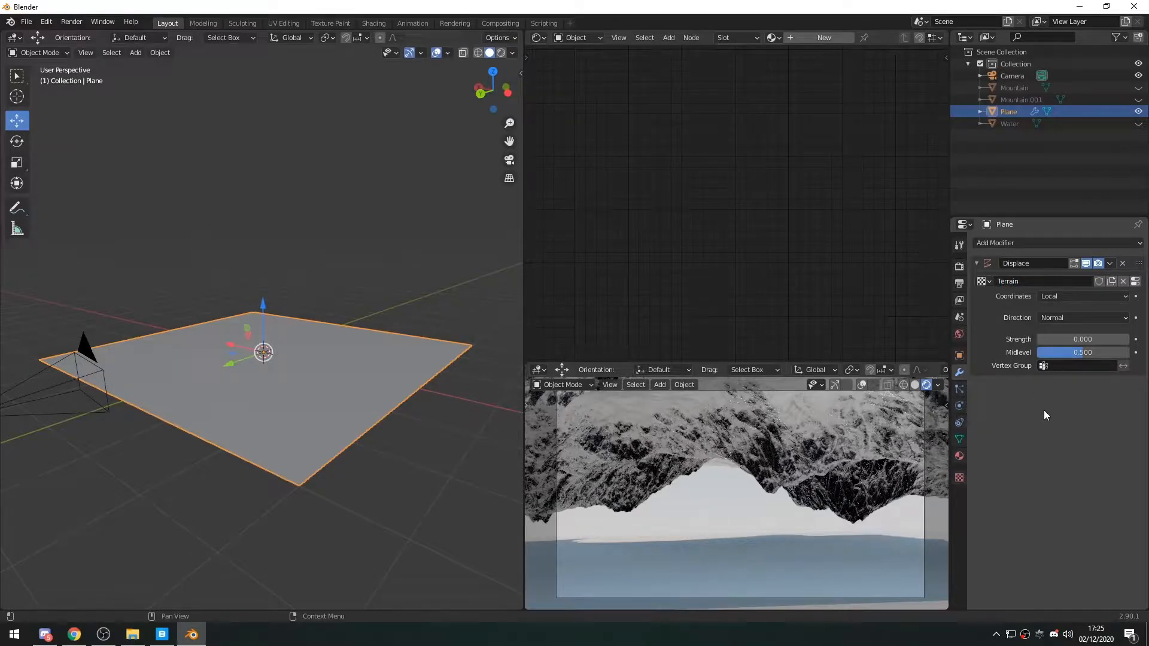
Step: Change the Terrain texture's type to Clouds
{"action": "left_click", "coordinate": [1136, 282]}
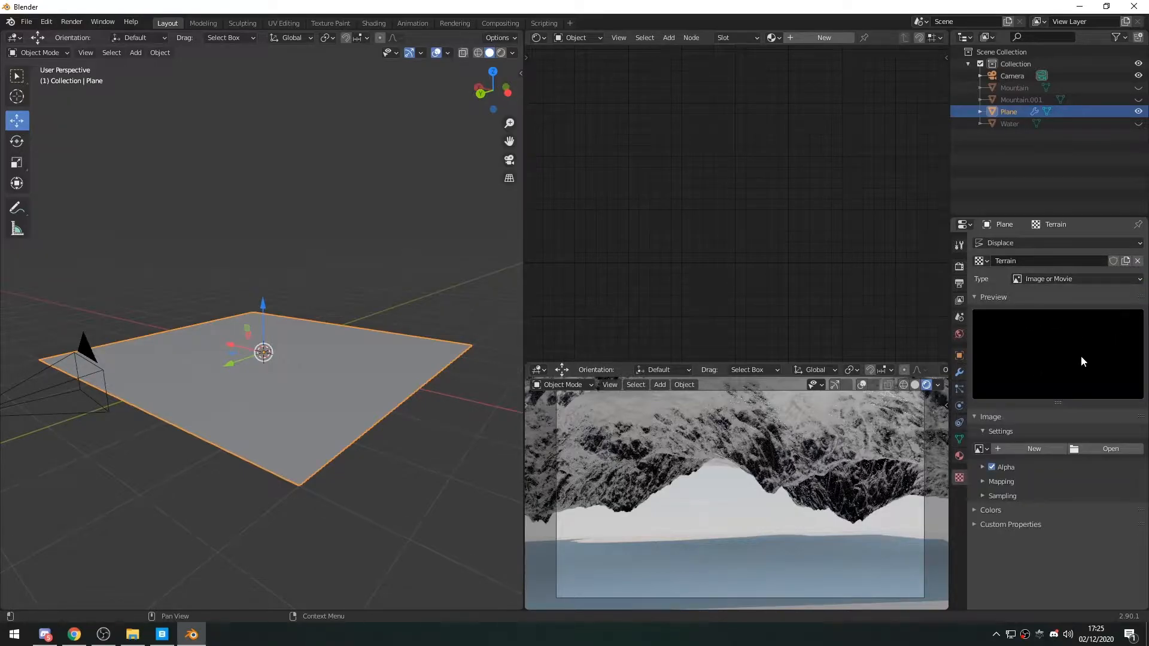
{"action": "scroll", "coordinate": [285, 432], "scroll_direction": "up", "scroll_amount": 4}
{"action": "scroll", "coordinate": [315, 473], "scroll_direction": "up", "scroll_amount": 2}
{"action": "scroll", "coordinate": [312, 465], "scroll_direction": "down", "scroll_amount": 3}
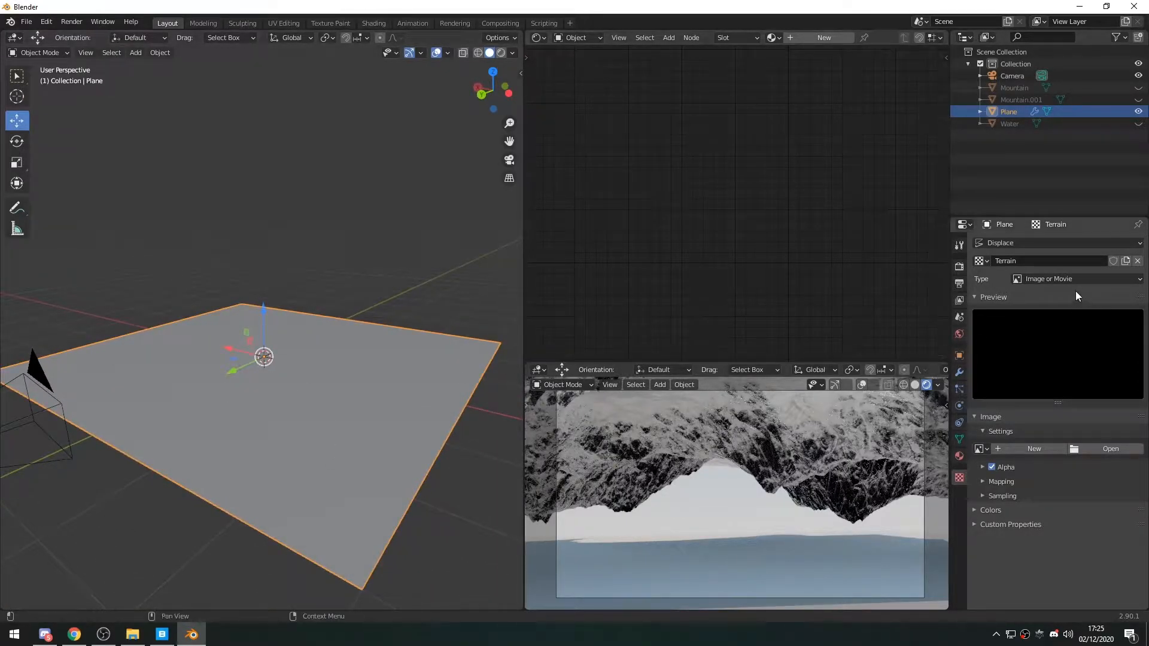
{"action": "left_click", "coordinate": [1065, 278]}
{"action": "left_click", "coordinate": [1065, 278]}
{"action": "left_click", "coordinate": [1046, 280]}
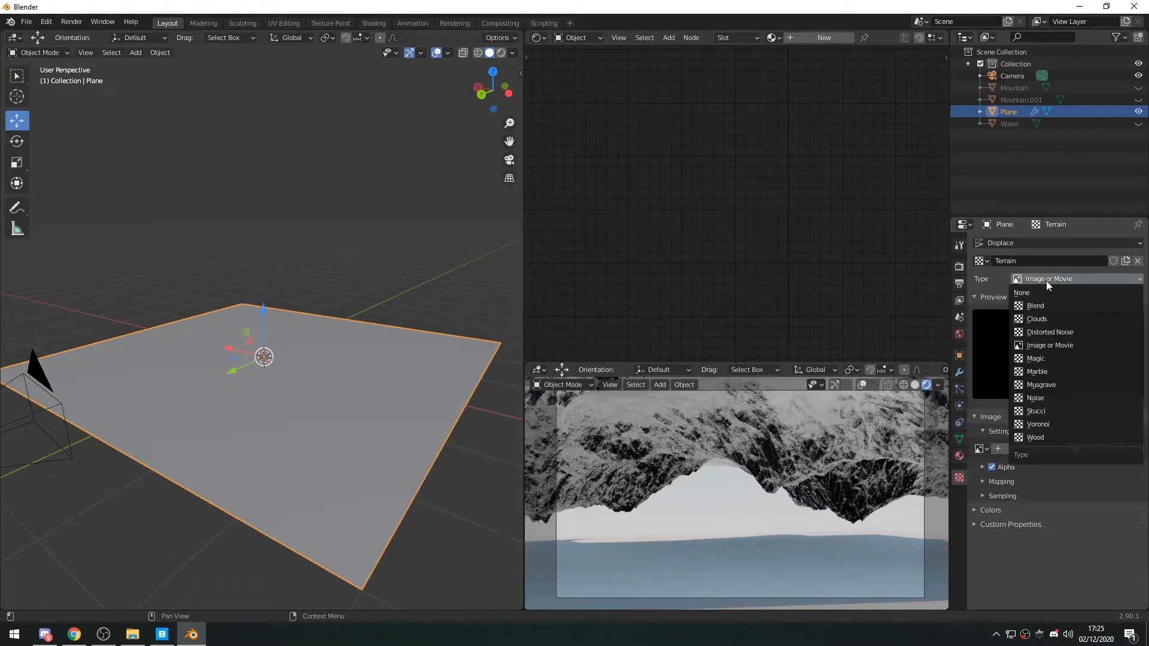
{"action": "left_click", "coordinate": [1043, 317]}
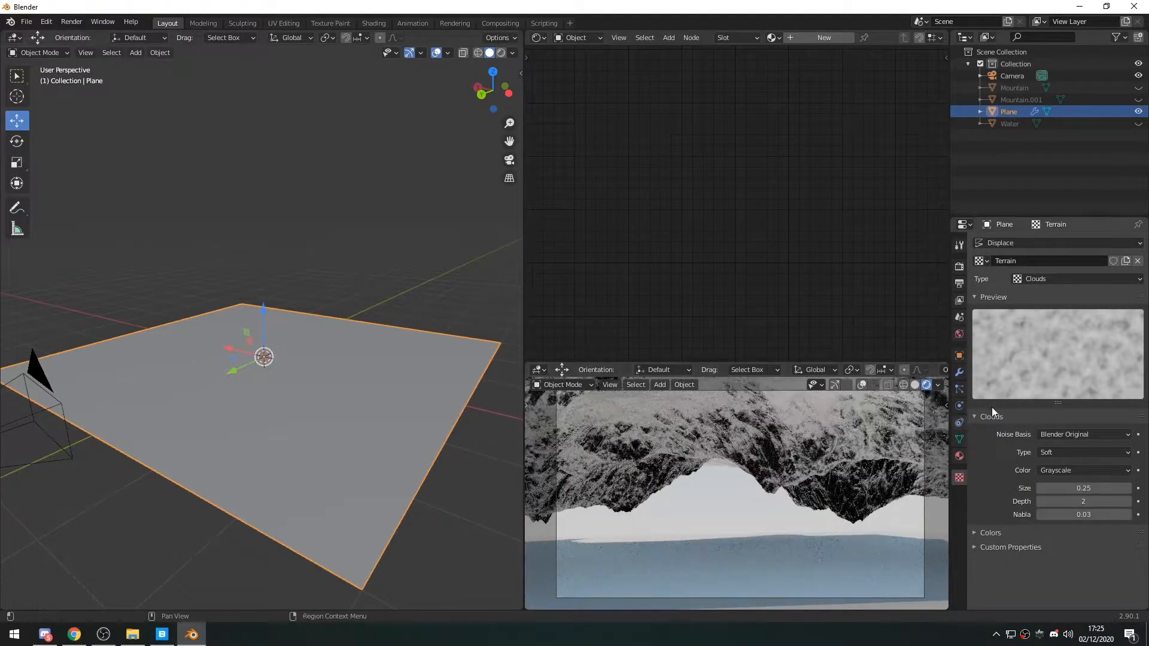
Step: Try a Subdivision Surface modifier on the plane, comparing Simple with Catmull-Clark subdivision
{"action": "middle_click_drag", "start_coordinate": [322, 400], "coordinate": [628, 456]}
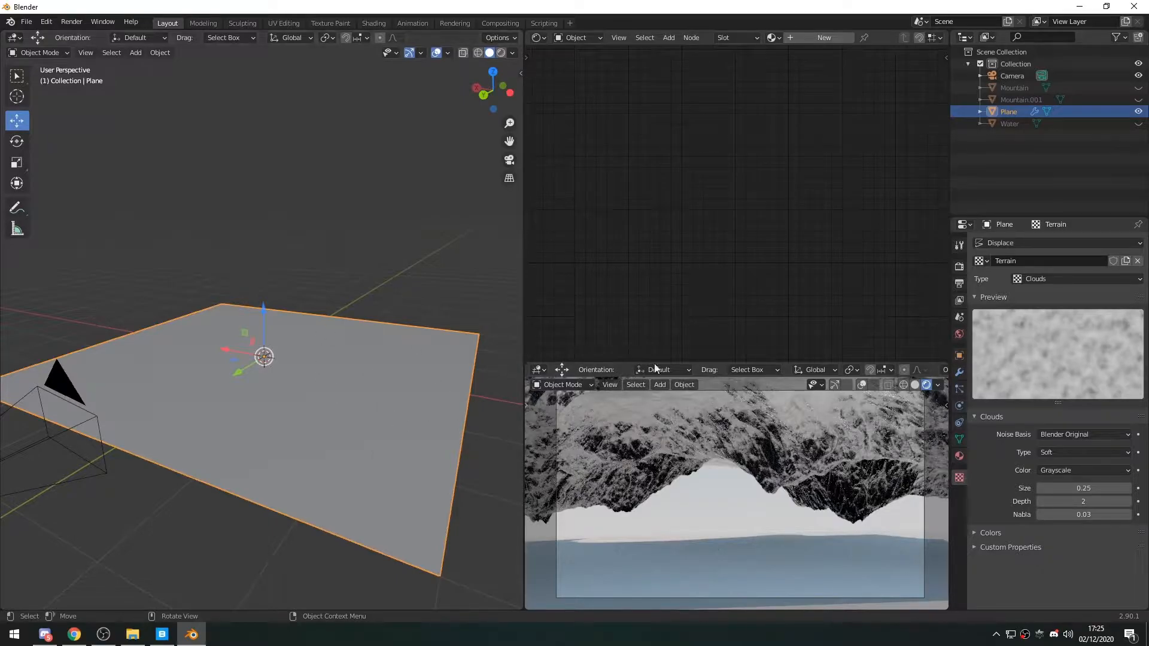
{"action": "left_click", "coordinate": [960, 373]}
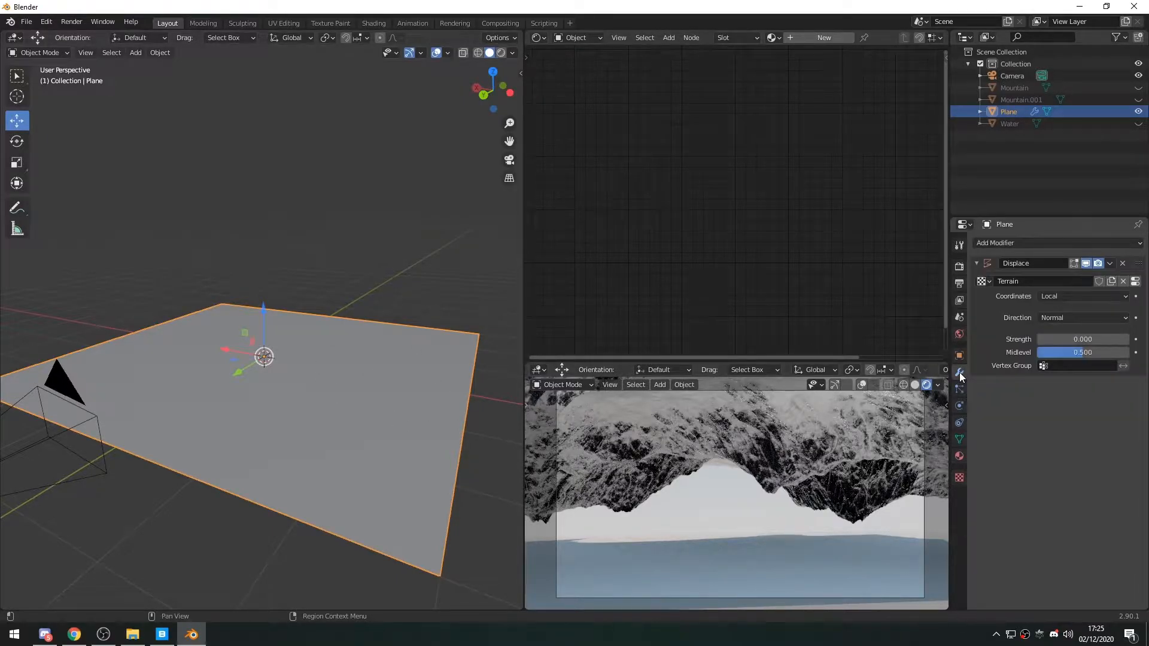
{"action": "left_click", "coordinate": [994, 243]}
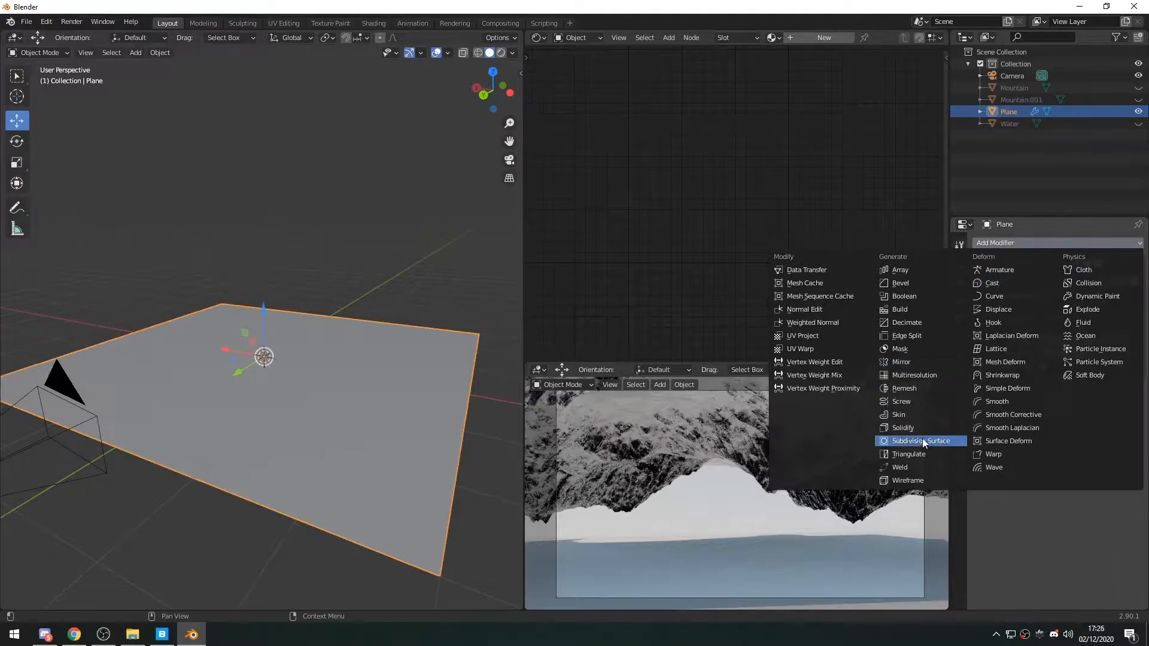
{"action": "left_click", "coordinate": [900, 441]}
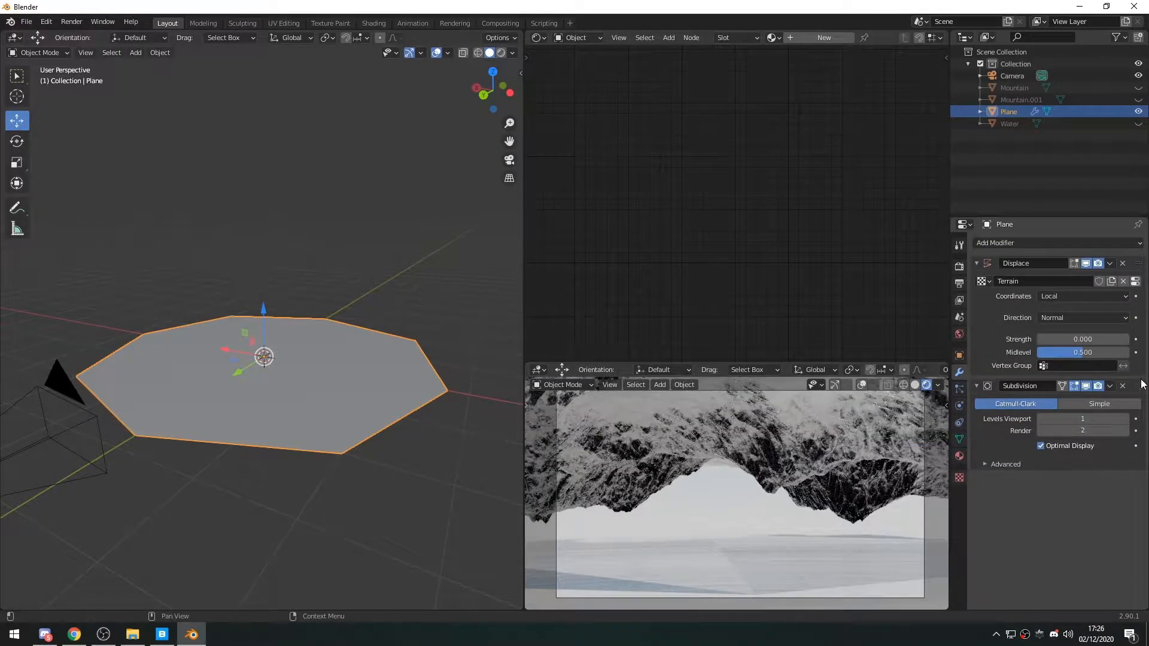
{"action": "left_click", "coordinate": [990, 465]}
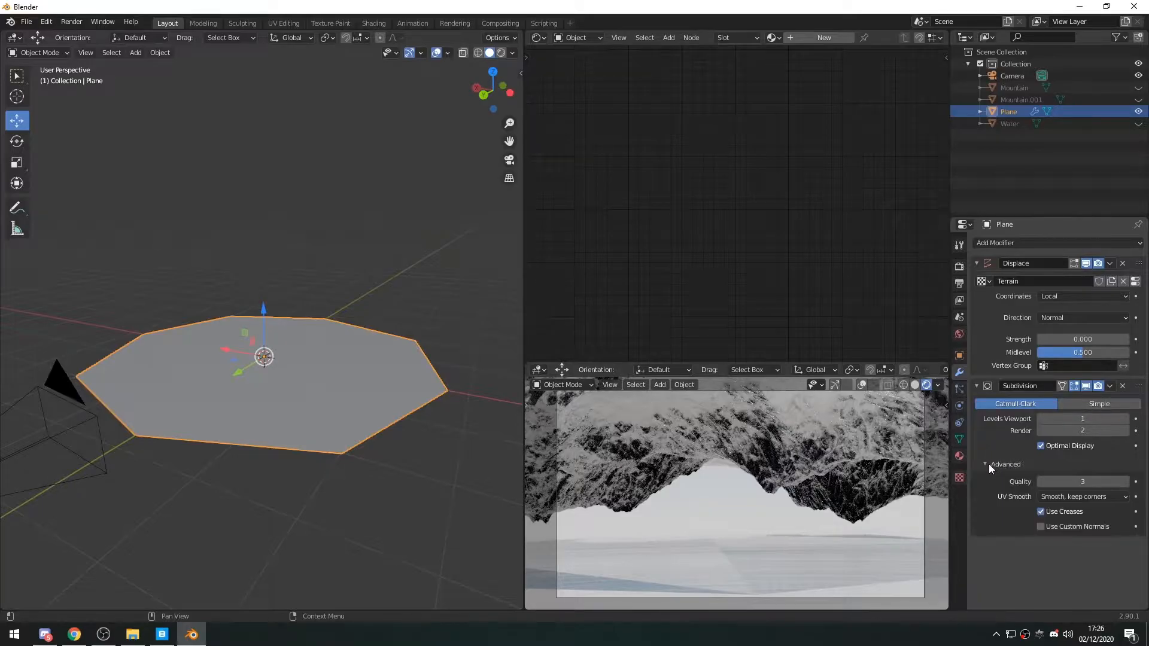
{"action": "left_click", "coordinate": [1084, 494]}
{"action": "left_click", "coordinate": [1099, 406]}
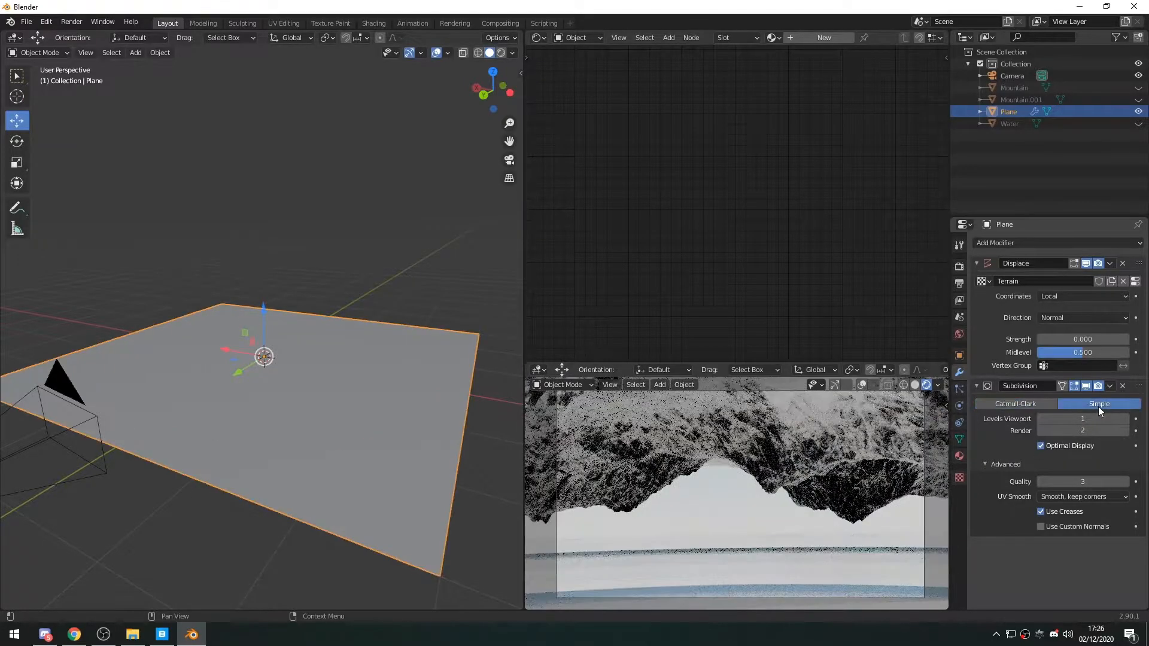
{"action": "left_click", "coordinate": [1039, 404]}
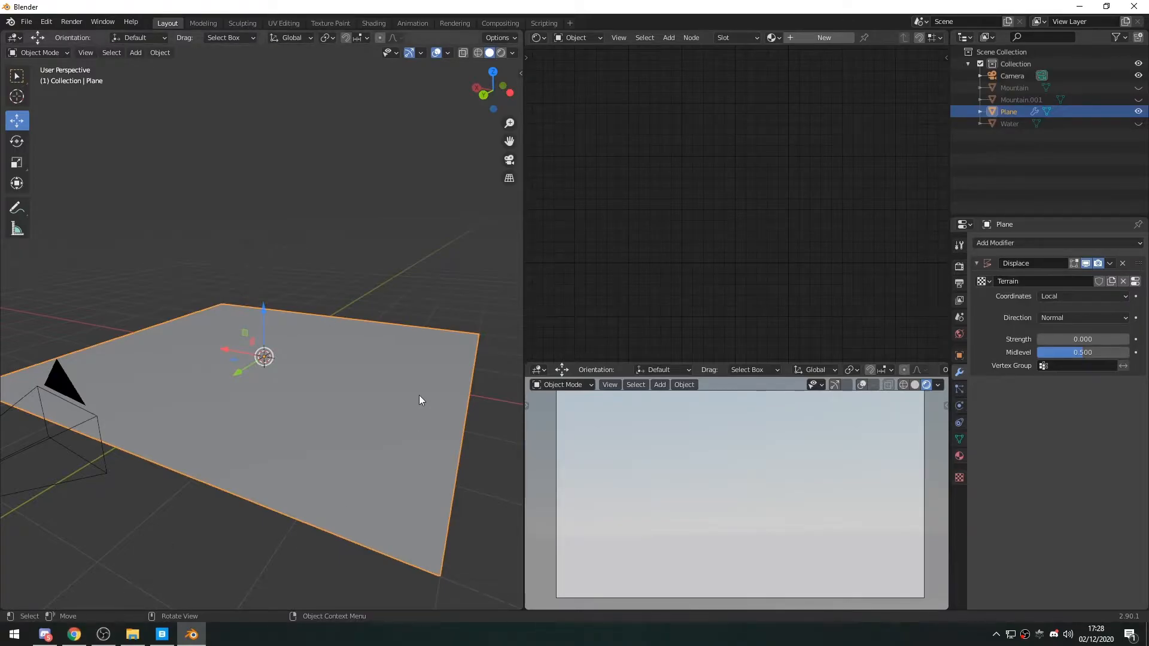
Step: Subdivide the plane's mesh in Edit Mode with 100 cuts
{"action": "middle_click_drag", "start_coordinate": [419, 394], "coordinate": [405, 396]}
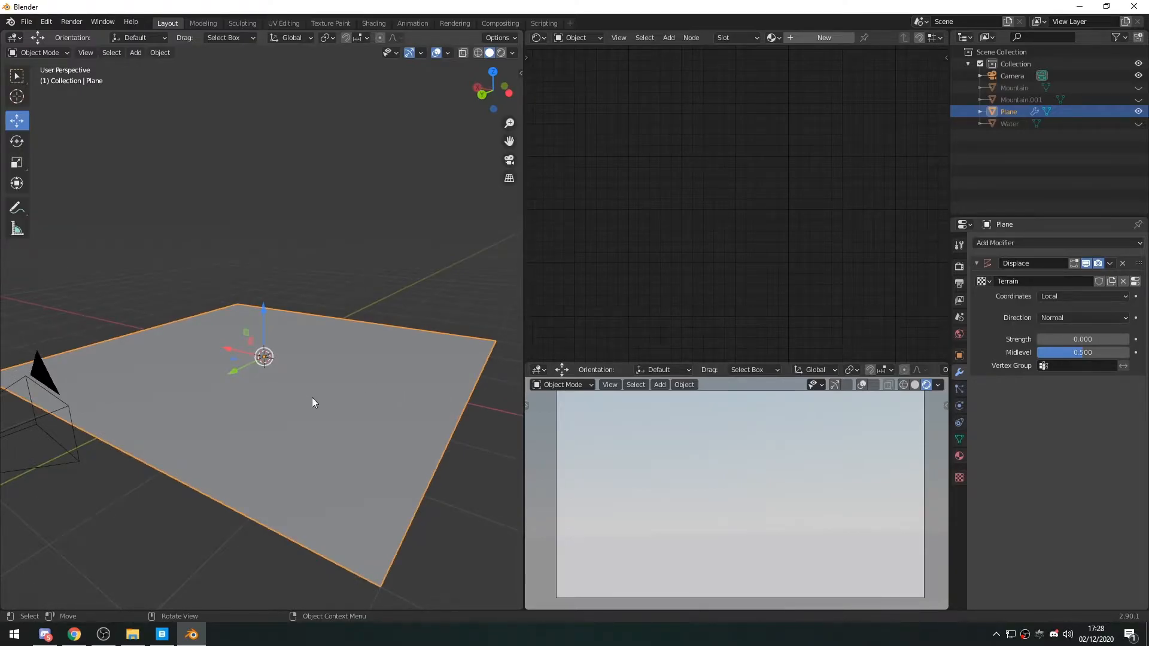
{"action": "middle_click_drag", "start_coordinate": [277, 415], "coordinate": [323, 334]}
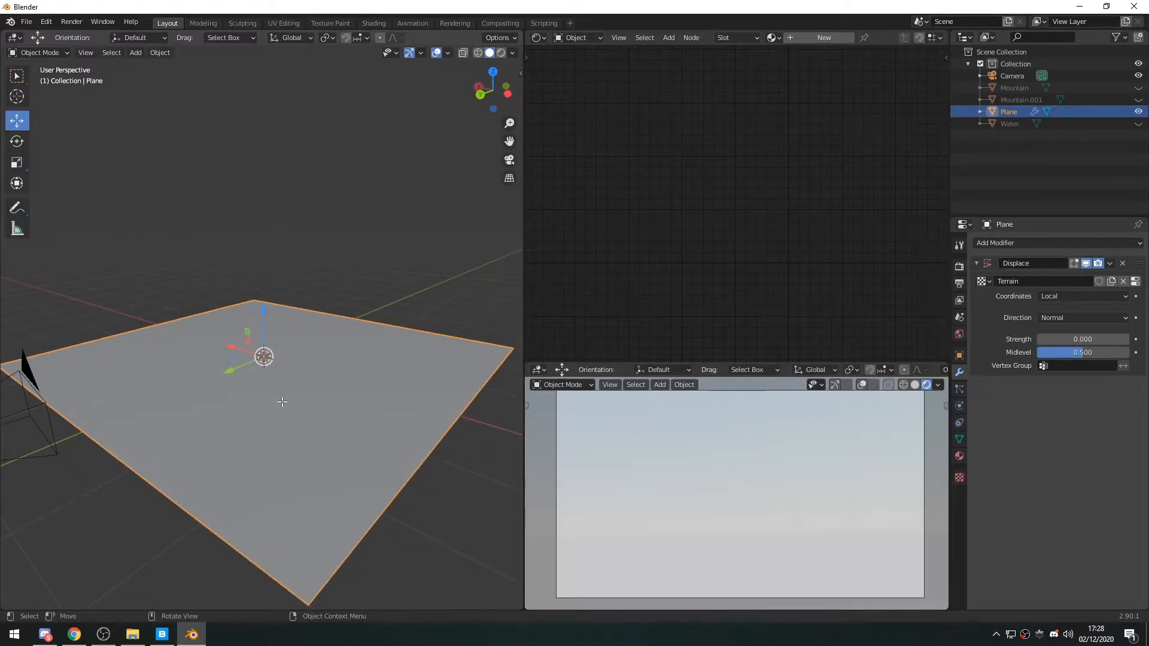
{"action": "key", "text": "Tab"}
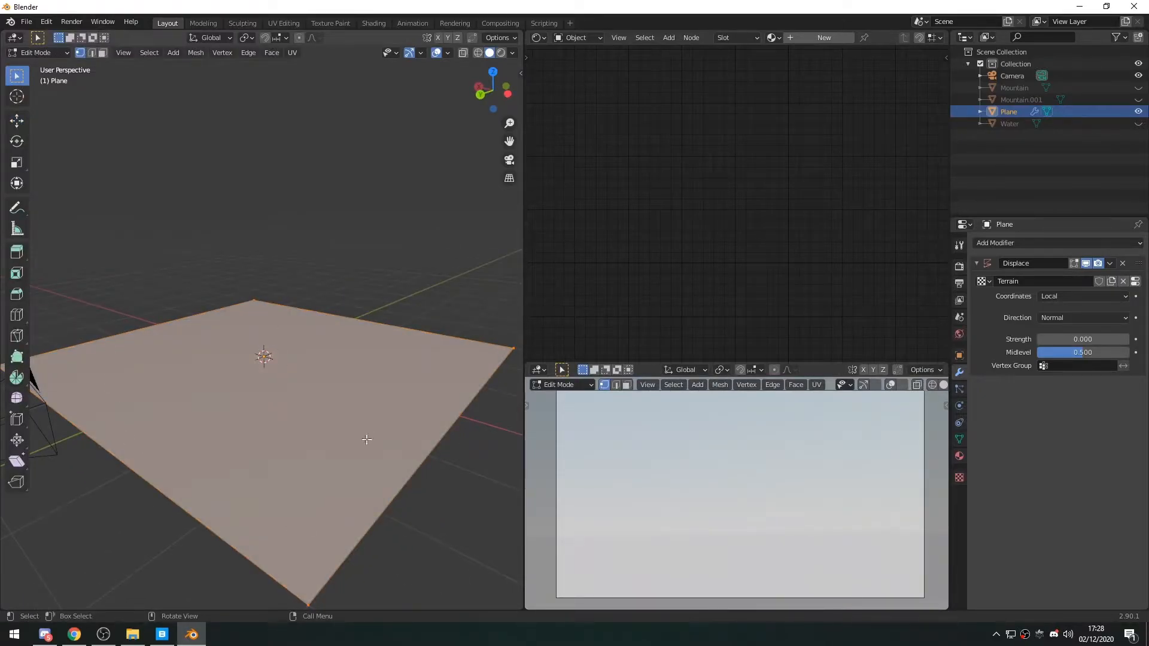
{"action": "right_click", "coordinate": [257, 431]}
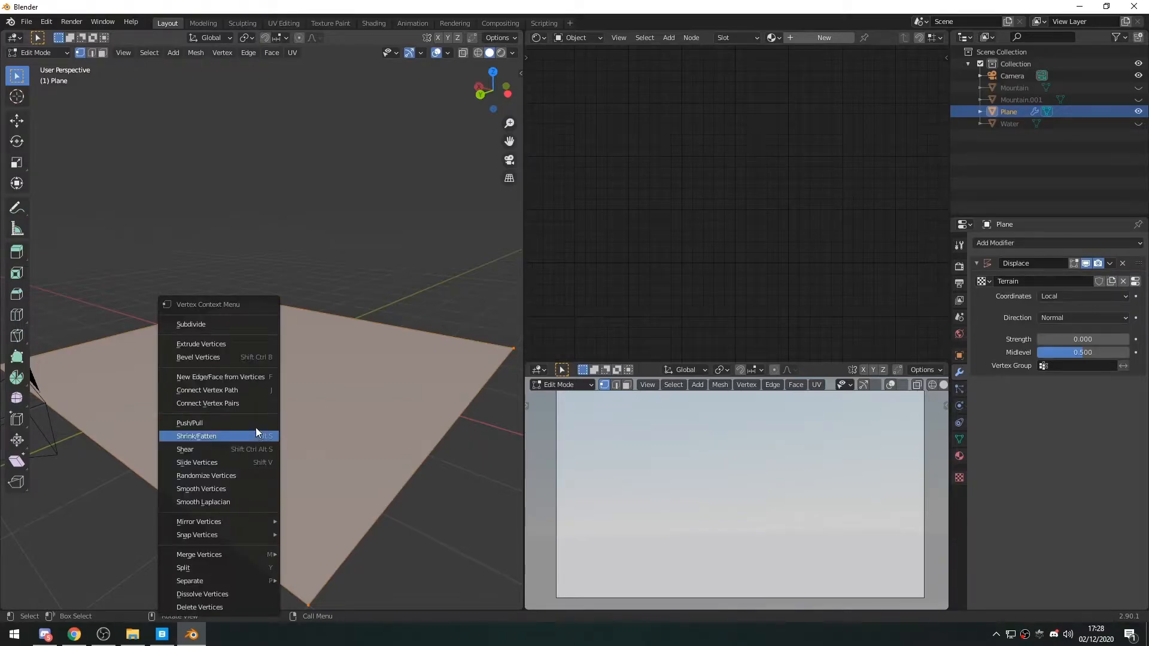
{"action": "left_click", "coordinate": [197, 323]}
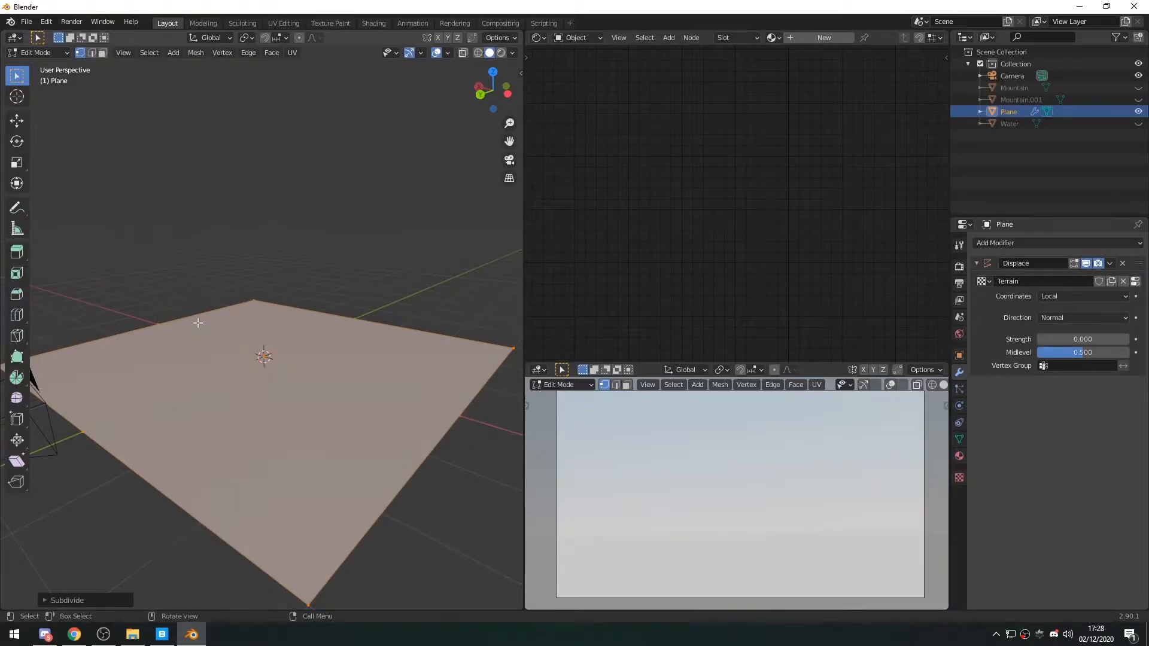
{"action": "left_click", "coordinate": [47, 601]}
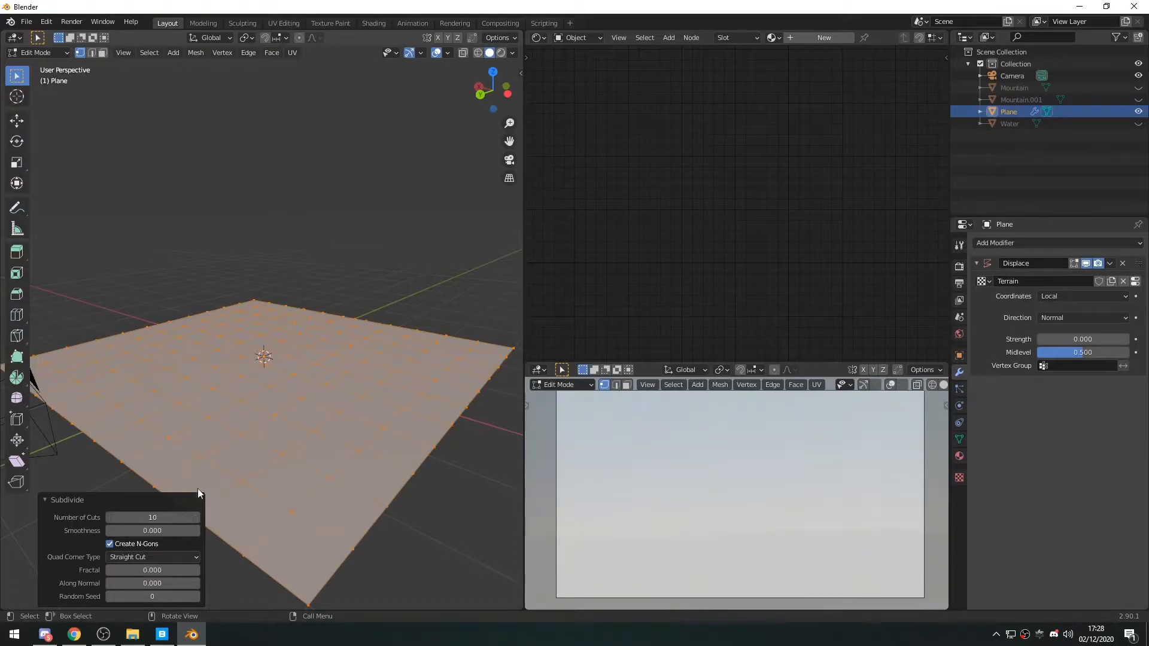
{"action": "left_click", "coordinate": [156, 519]}
{"action": "type", "text": "100"}
{"action": "key", "text": "Return"}
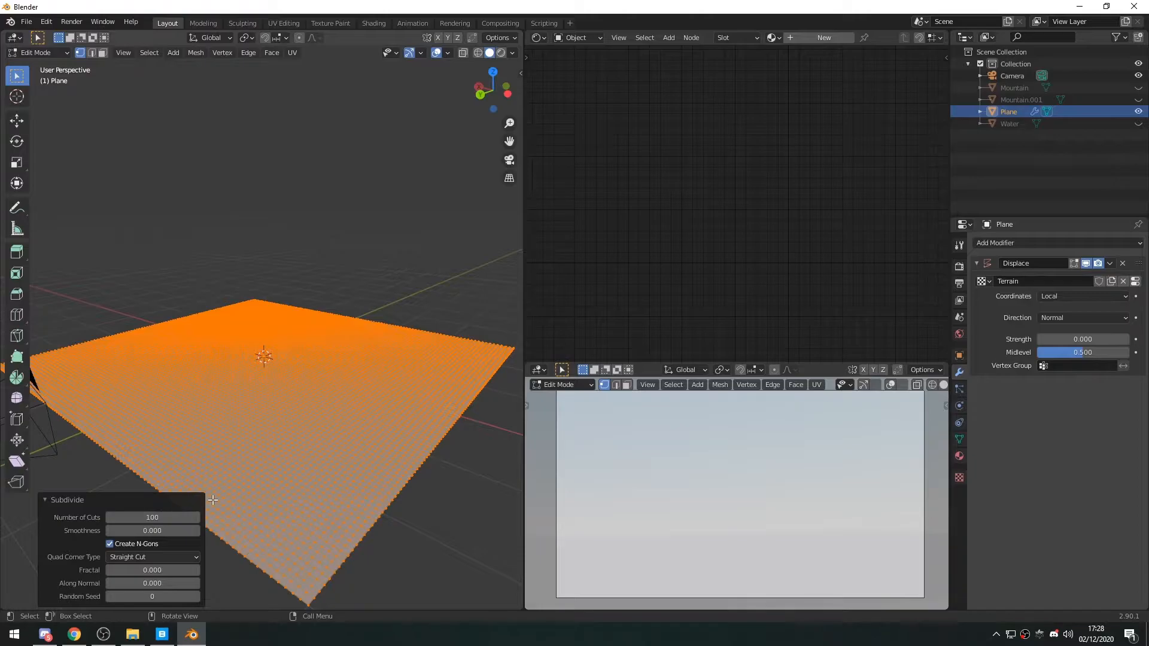
Step: Select the plane's entire subdivided mesh and return to Object Mode
{"action": "key", "text": "alt+a"}
{"action": "middle_click_drag", "start_coordinate": [257, 428], "coordinate": [357, 351]}
{"action": "key", "text": "a"}
{"action": "middle_click_drag", "start_coordinate": [305, 382], "coordinate": [248, 341]}
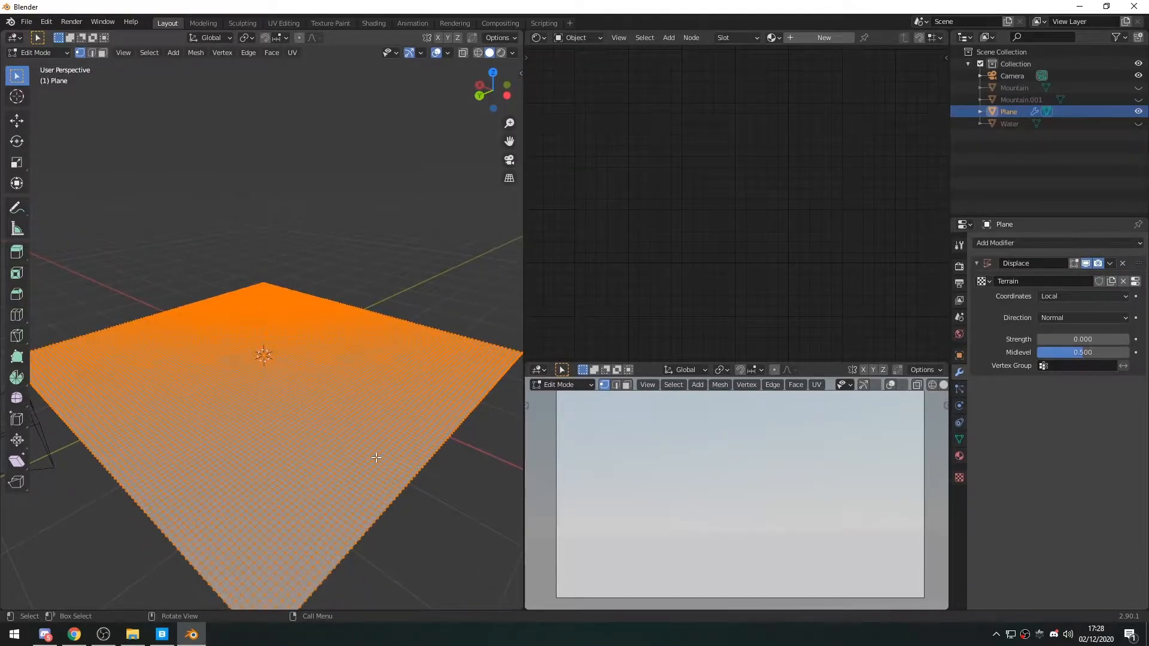
{"action": "key", "text": "Tab"}
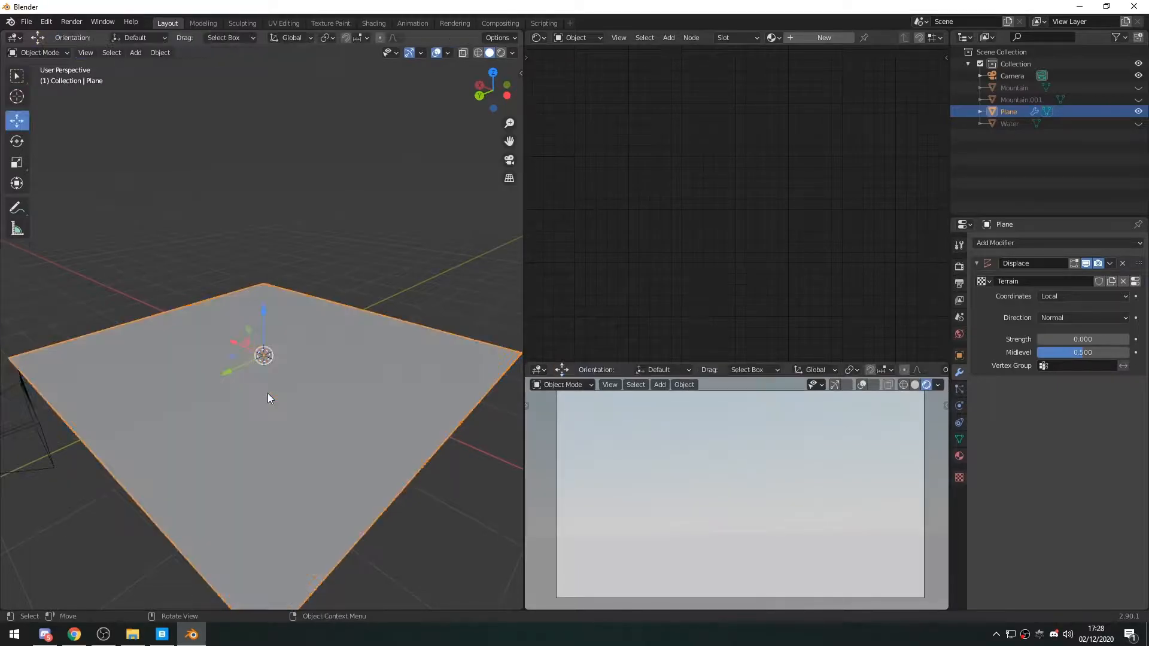
{"action": "middle_click_drag", "start_coordinate": [267, 394], "coordinate": [213, 403]}
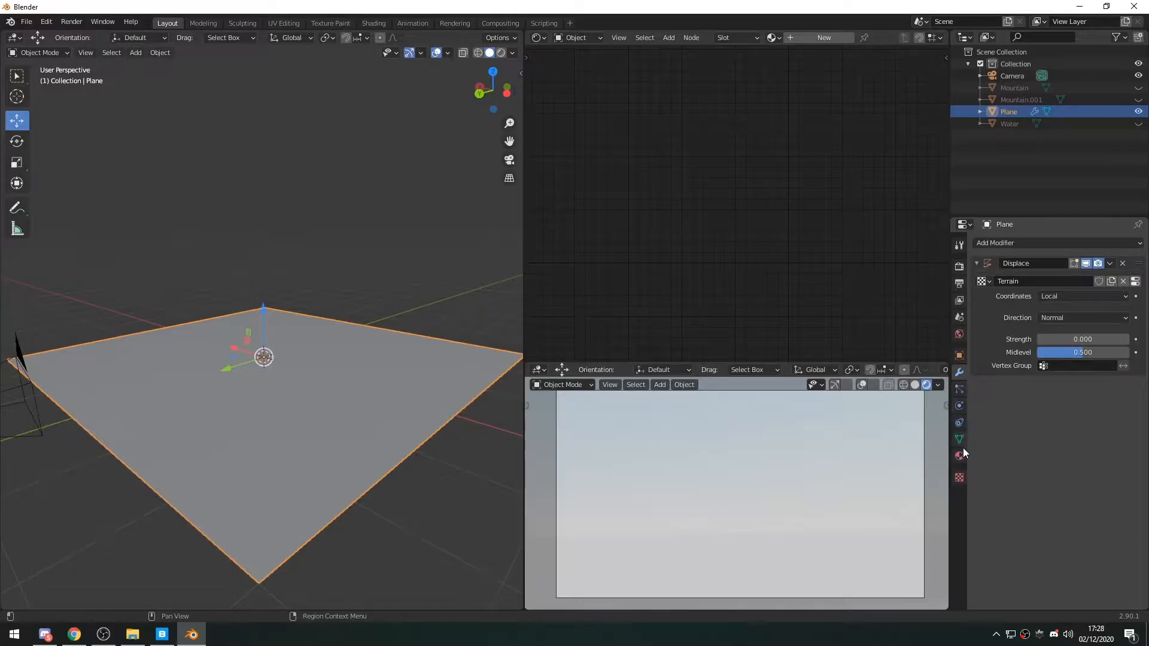
Step: Set the plane's Displace modifier strength to 0.6
{"action": "left_click", "coordinate": [1039, 339]}
{"action": "type", "text": "0.6"}
{"action": "key", "text": "Return"}
{"action": "middle_click_drag", "start_coordinate": [451, 443], "coordinate": [383, 455]}
Step: Increase the Terrain Clouds texture's size to 1.32
{"action": "left_click", "coordinate": [960, 477]}
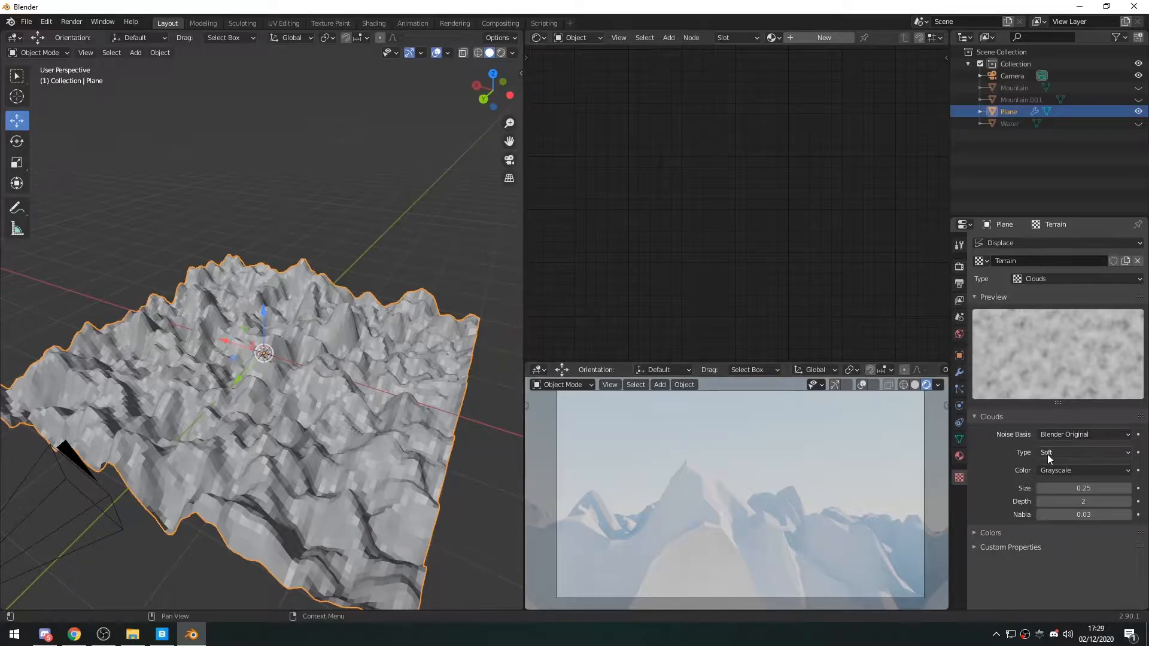
{"action": "left_click_drag", "start_coordinate": [1066, 488], "coordinate": [1115, 489]}
{"action": "middle_click_drag", "start_coordinate": [401, 413], "coordinate": [379, 383]}
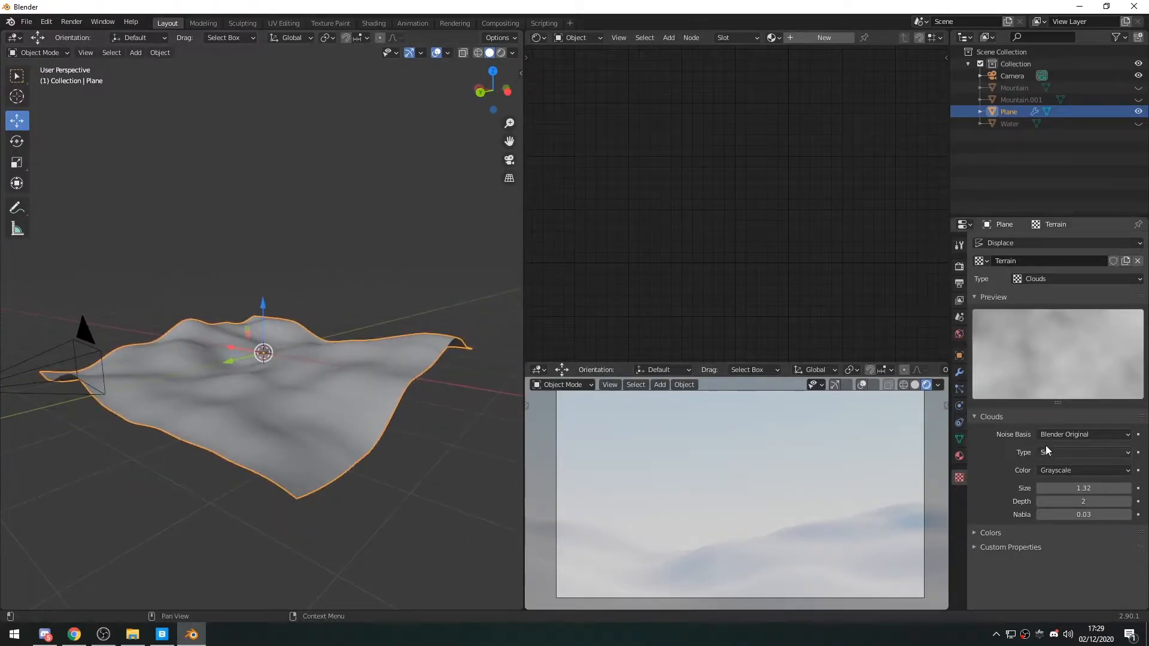
{"action": "middle_click_drag", "start_coordinate": [295, 412], "coordinate": [285, 426]}
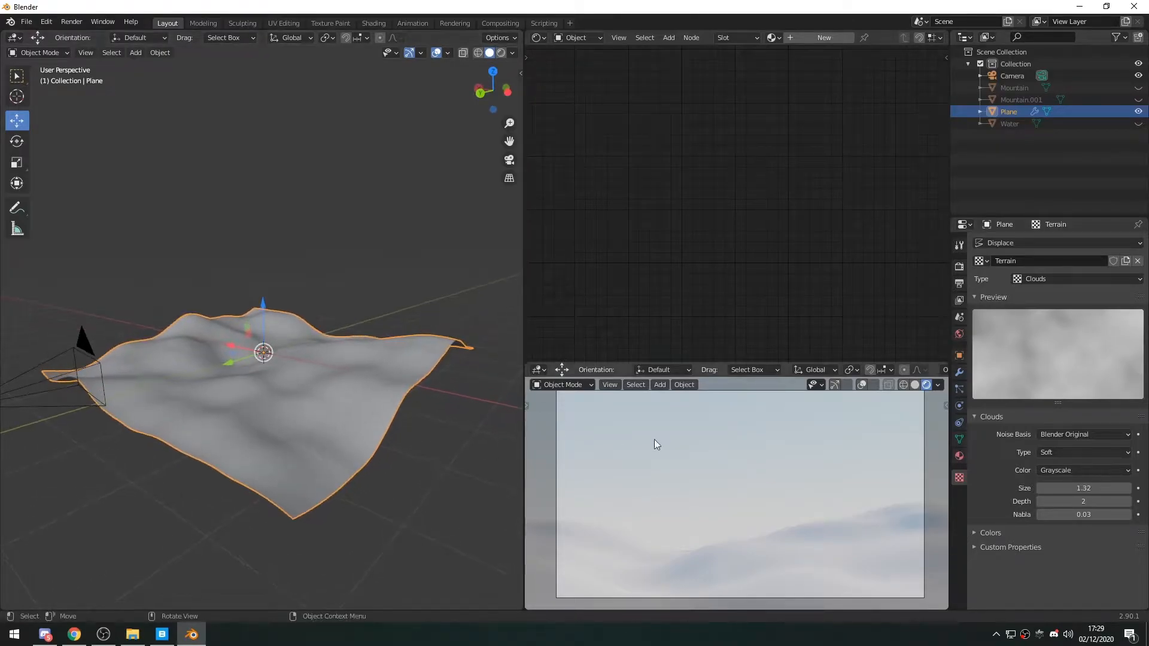
Step: Reset the Displace modifier's strength to 0 and raise it to 0.15 for a shallow terrain
{"action": "left_click", "coordinate": [960, 372]}
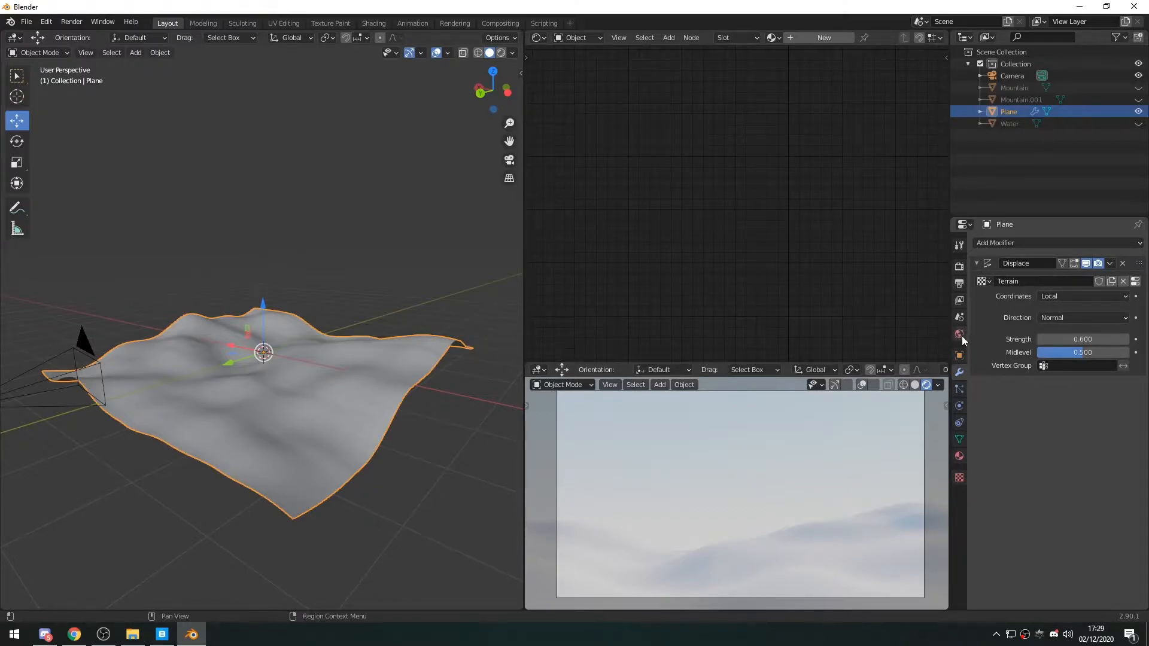
{"action": "middle_click_drag", "start_coordinate": [162, 362], "coordinate": [184, 372]}
{"action": "scroll", "coordinate": [299, 389], "scroll_direction": "up", "scroll_amount": 1}
{"action": "middle_click_drag", "start_coordinate": [317, 395], "coordinate": [257, 406]}
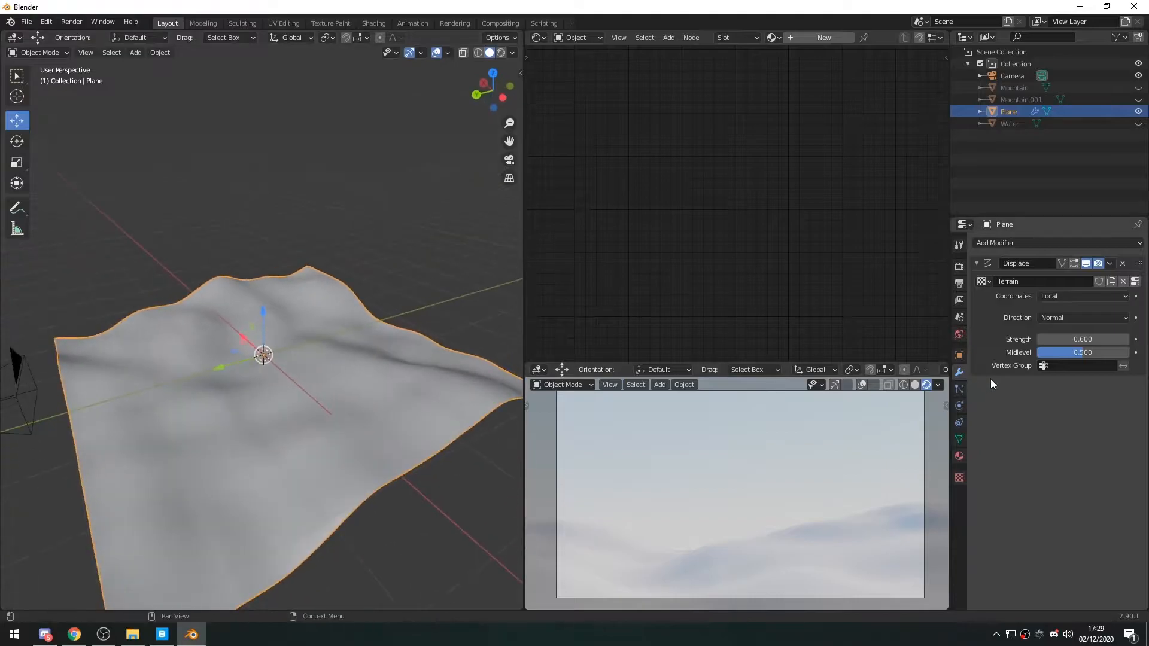
{"action": "middle_click_drag", "start_coordinate": [200, 333], "coordinate": [348, 358]}
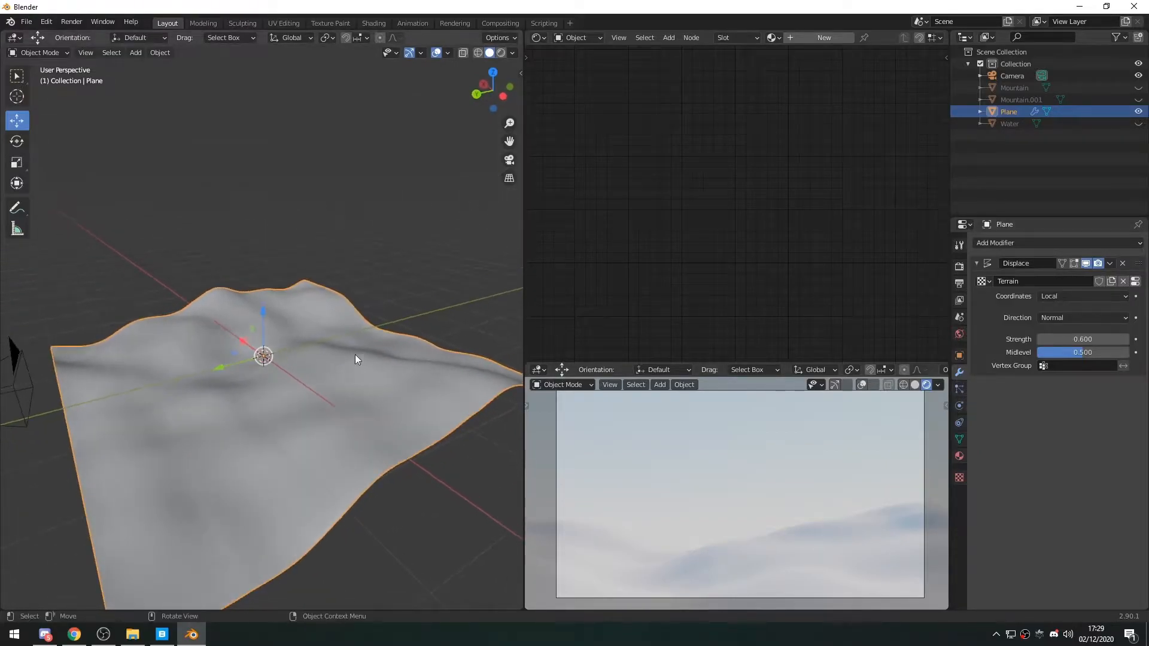
{"action": "left_click", "coordinate": [1083, 339]}
{"action": "type", "text": "0"}
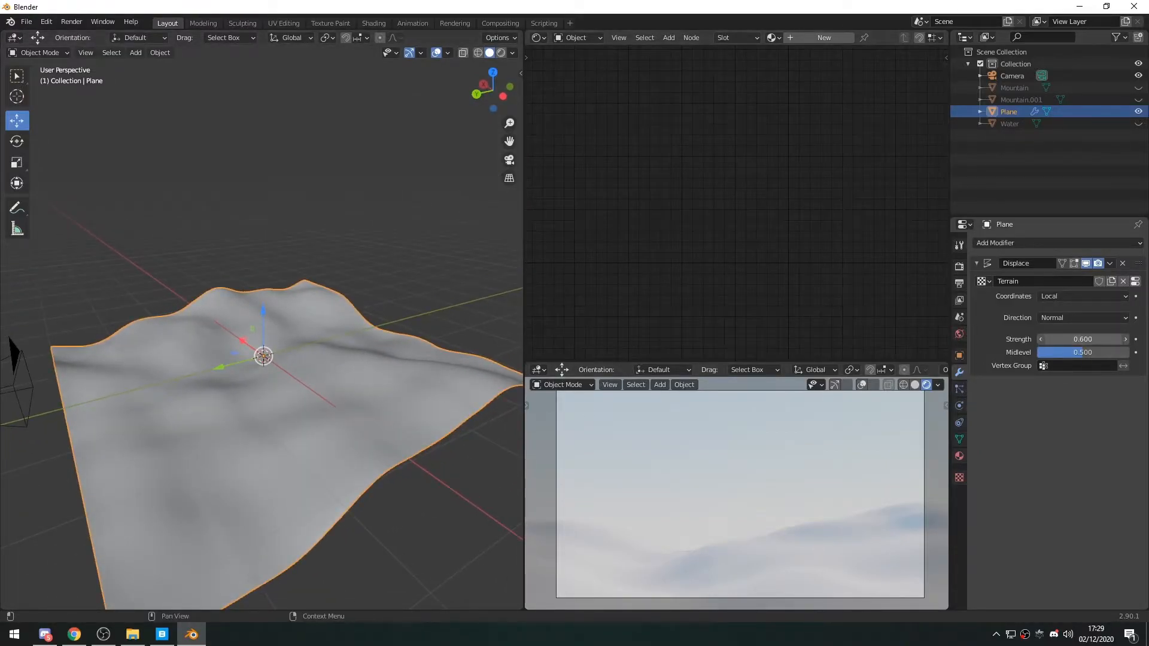
{"action": "key", "text": "Return"}
{"action": "left_click_drag", "start_coordinate": [1089, 339], "coordinate": [1096, 339]}
{"action": "mouse_move", "coordinate": [400, 406]}
{"action": "middle_mouse_down"}
{"action": "mouse_move", "coordinate": [433, 376]}
{"action": "mouse_move", "coordinate": [407, 380]}
{"action": "mouse_move", "coordinate": [458, 387]}
{"action": "middle_mouse_up"}
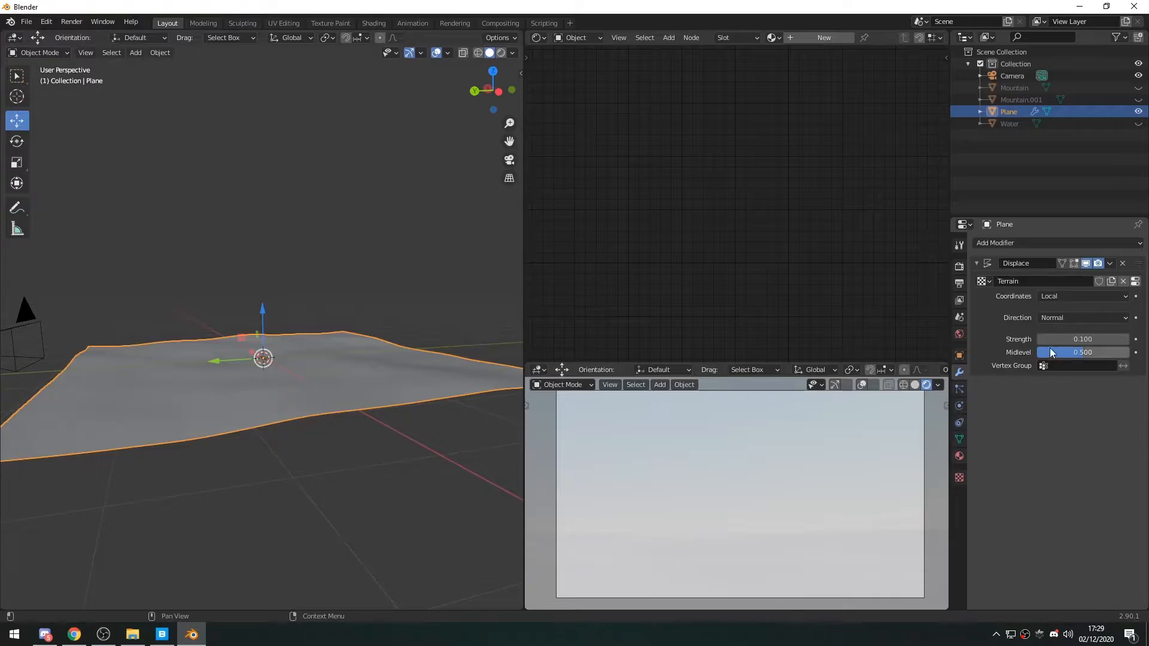
{"action": "left_click_drag", "start_coordinate": [1083, 339], "coordinate": [1111, 339]}
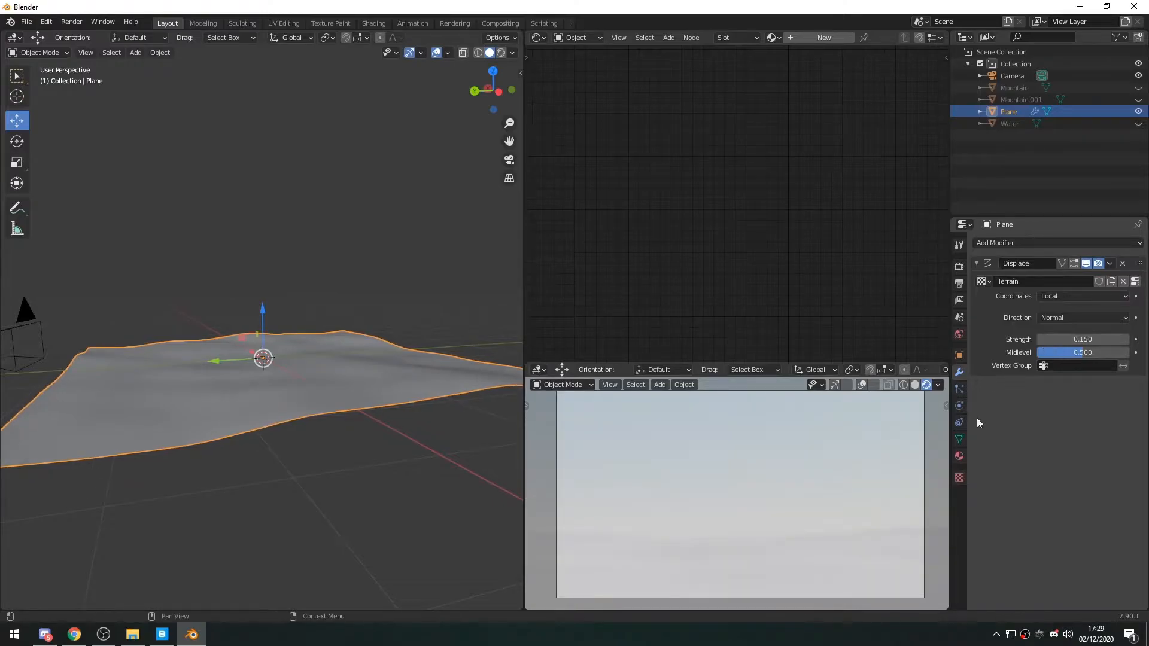
Step: Reduce the Terrain Clouds texture's size to 0.61
{"action": "left_click", "coordinate": [1135, 281]}
{"action": "left_click_drag", "start_coordinate": [1084, 488], "coordinate": [1021, 489]}
{"action": "middle_click_drag", "start_coordinate": [359, 397], "coordinate": [388, 401]}
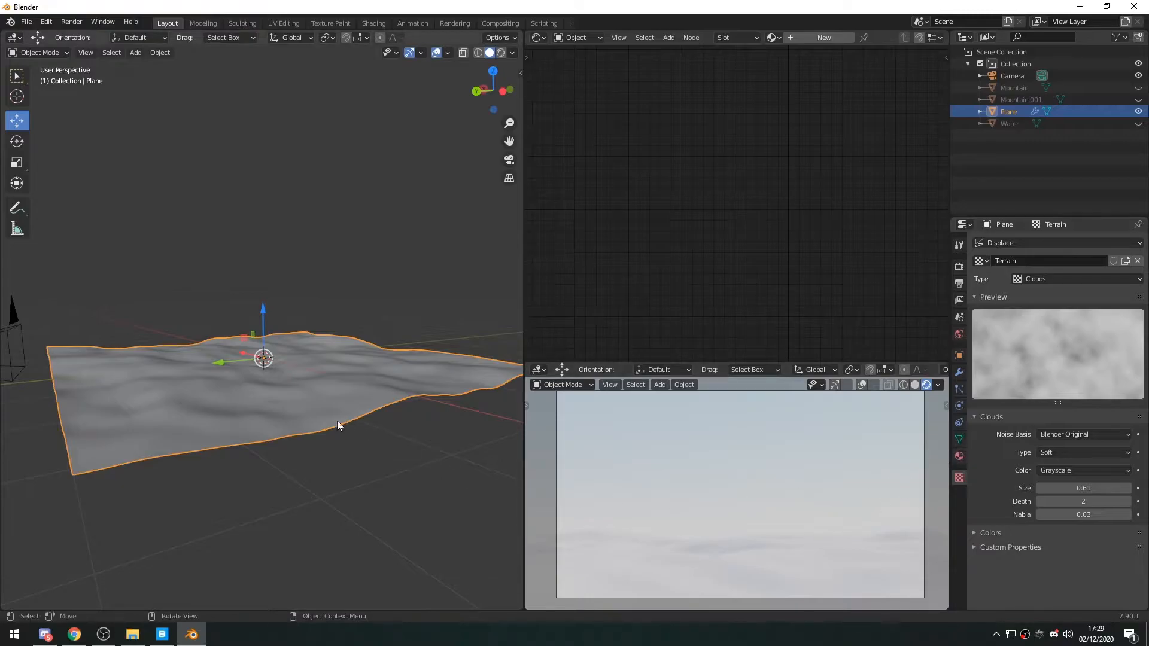
{"action": "middle_click_drag", "start_coordinate": [345, 426], "coordinate": [285, 429]}
Step: Unhide the Water, Mountain.001 and Mountain objects
{"action": "left_click", "coordinate": [1139, 124]}
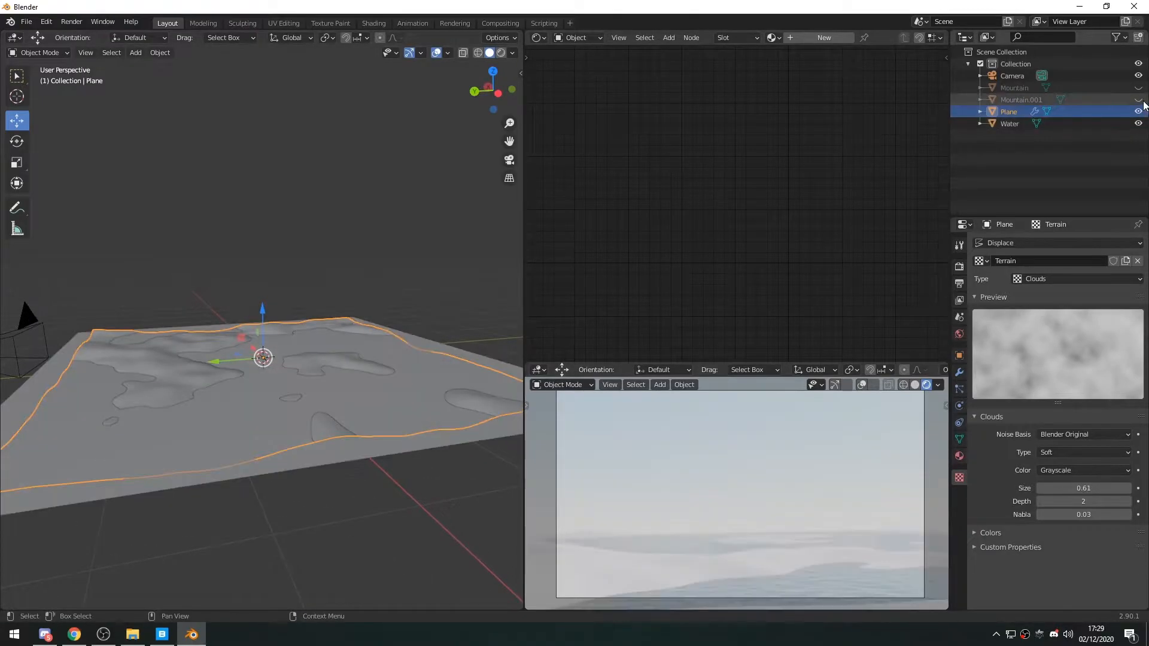
{"action": "left_click", "coordinate": [1138, 99]}
{"action": "left_click", "coordinate": [1138, 87]}
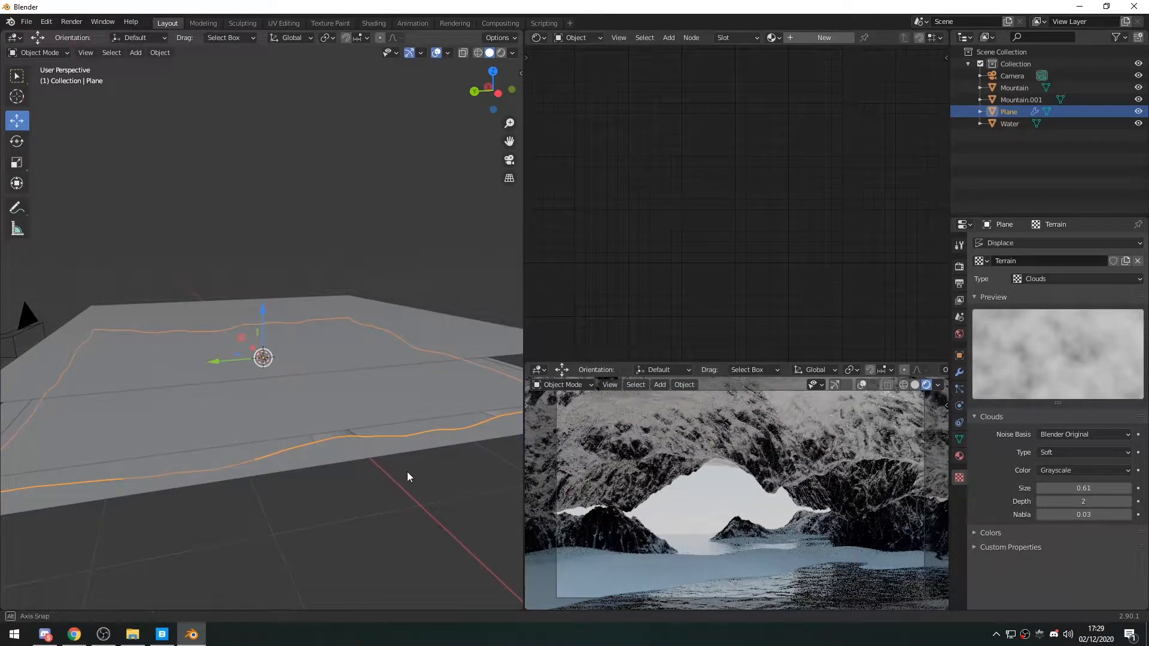
Step: Rotate the terrain plane 92.5° about the global Z axis and deselect it
{"action": "middle_click_drag", "start_coordinate": [407, 472], "coordinate": [400, 462]}
{"action": "key", "text": "shift+space"}
{"action": "key", "text": "r"}
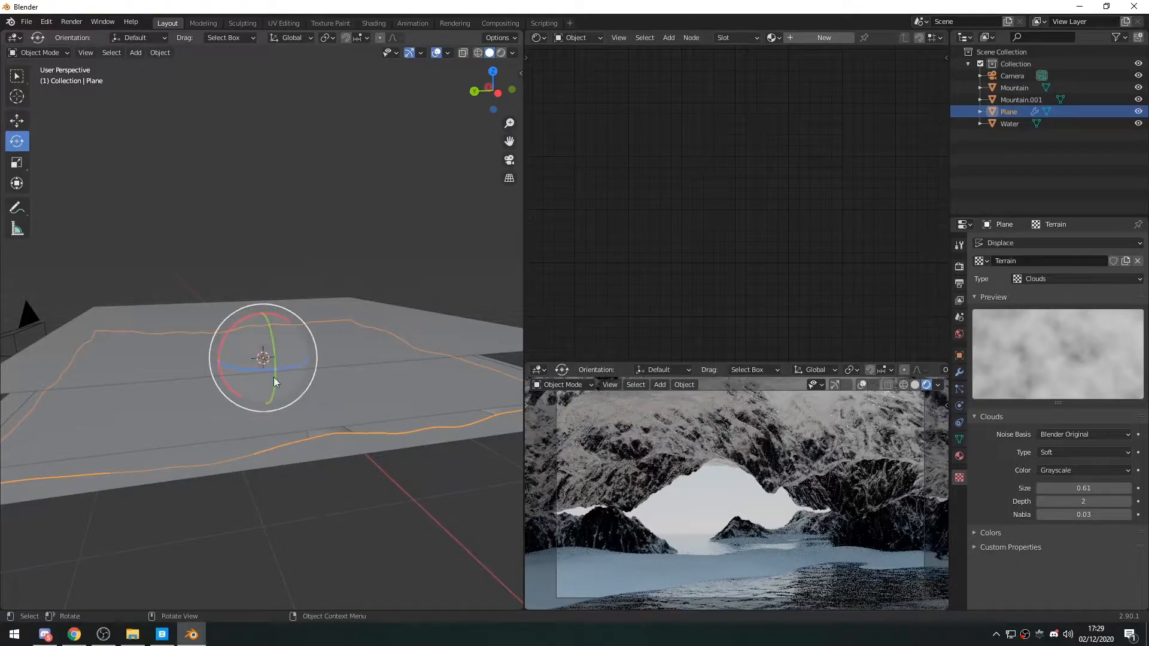
{"action": "left_click_drag", "start_coordinate": [252, 373], "coordinate": [274, 364]}
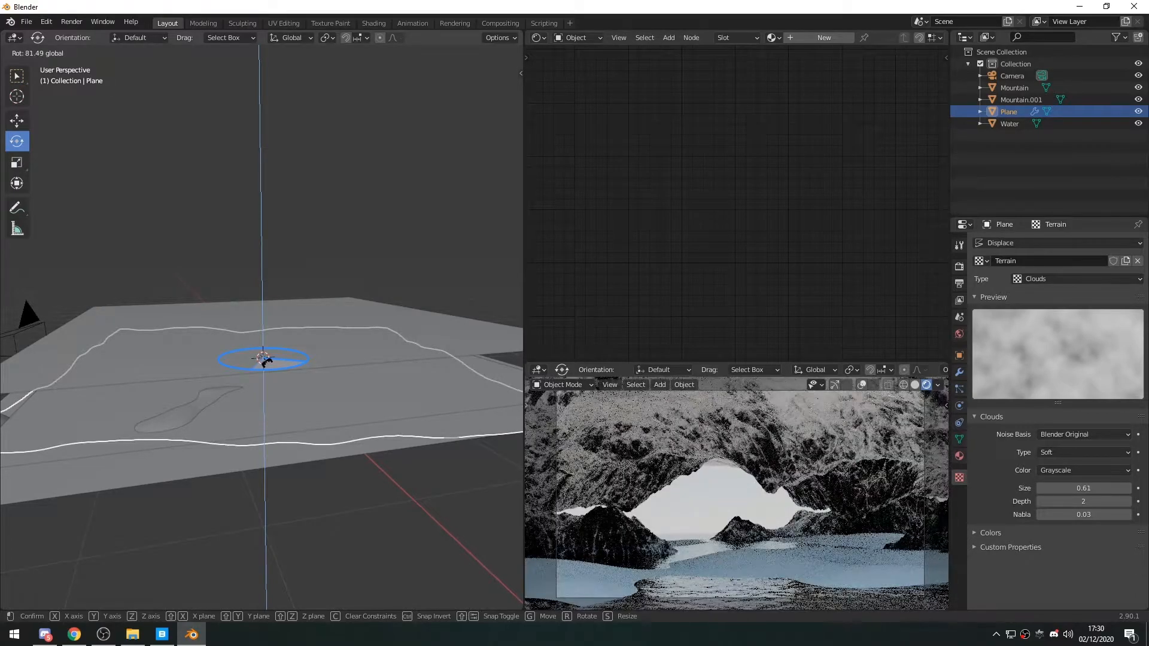
{"action": "left_click", "coordinate": [263, 360]}
{"action": "right_click", "coordinate": [266, 362]}
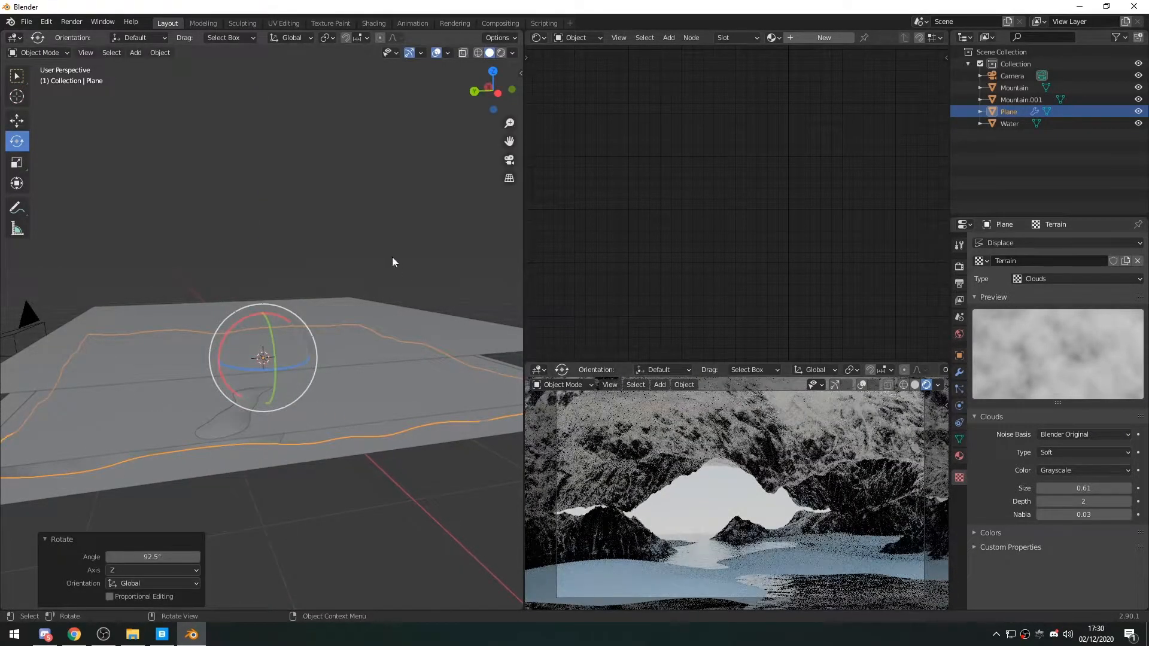
{"action": "left_click", "coordinate": [355, 208]}
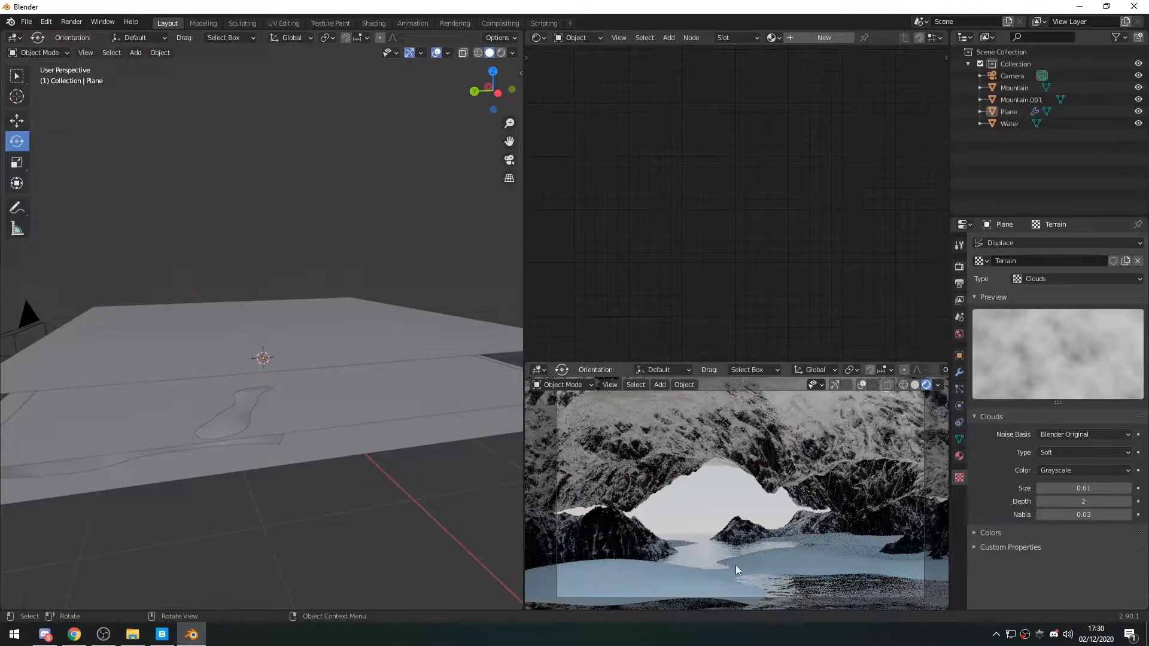
Step: Select the terrain plane and give it a new material named Rock
{"action": "middle_click_drag", "start_coordinate": [186, 422], "coordinate": [320, 410]}
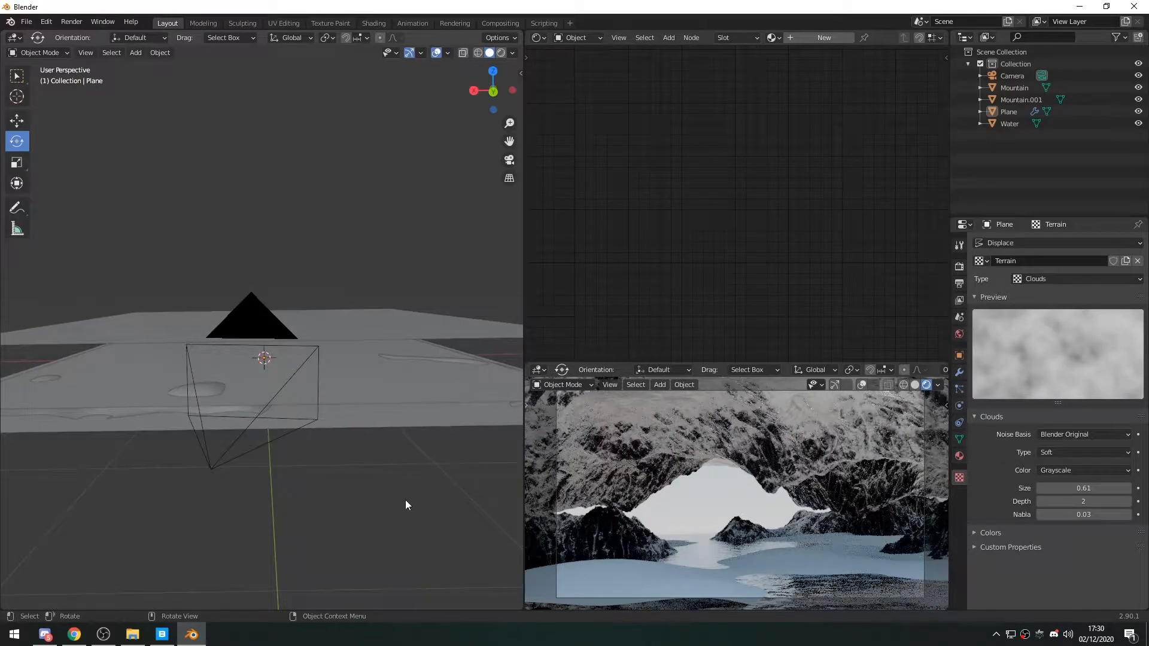
{"action": "middle_click_drag", "start_coordinate": [339, 449], "coordinate": [326, 462]}
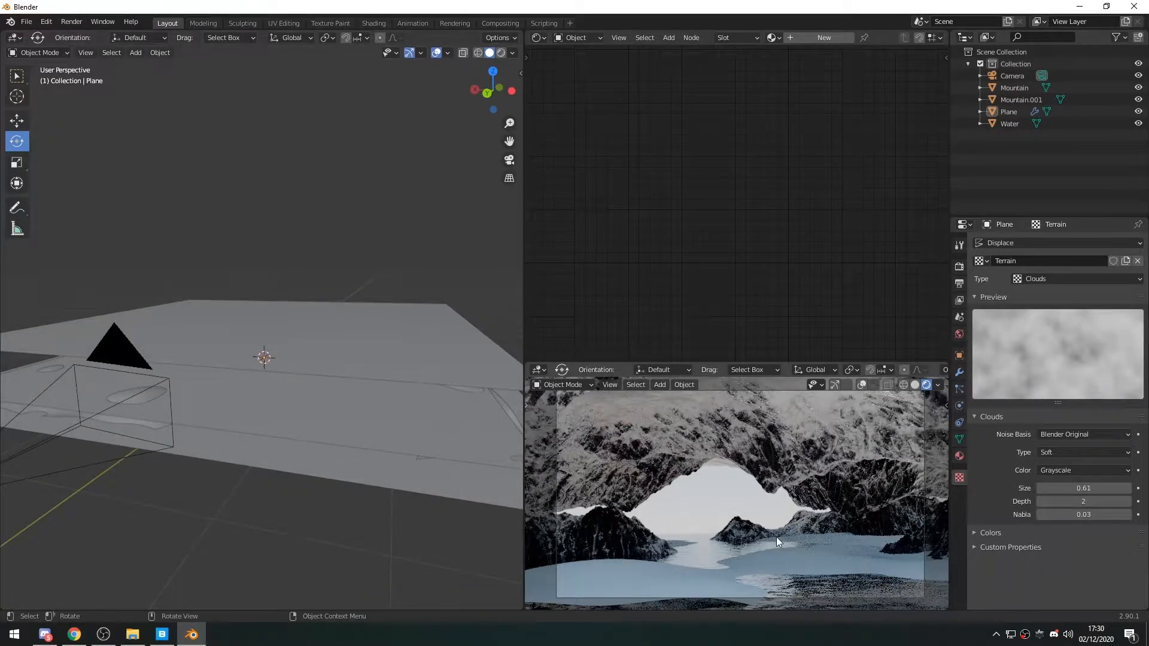
{"action": "middle_click_drag", "start_coordinate": [305, 506], "coordinate": [151, 513]}
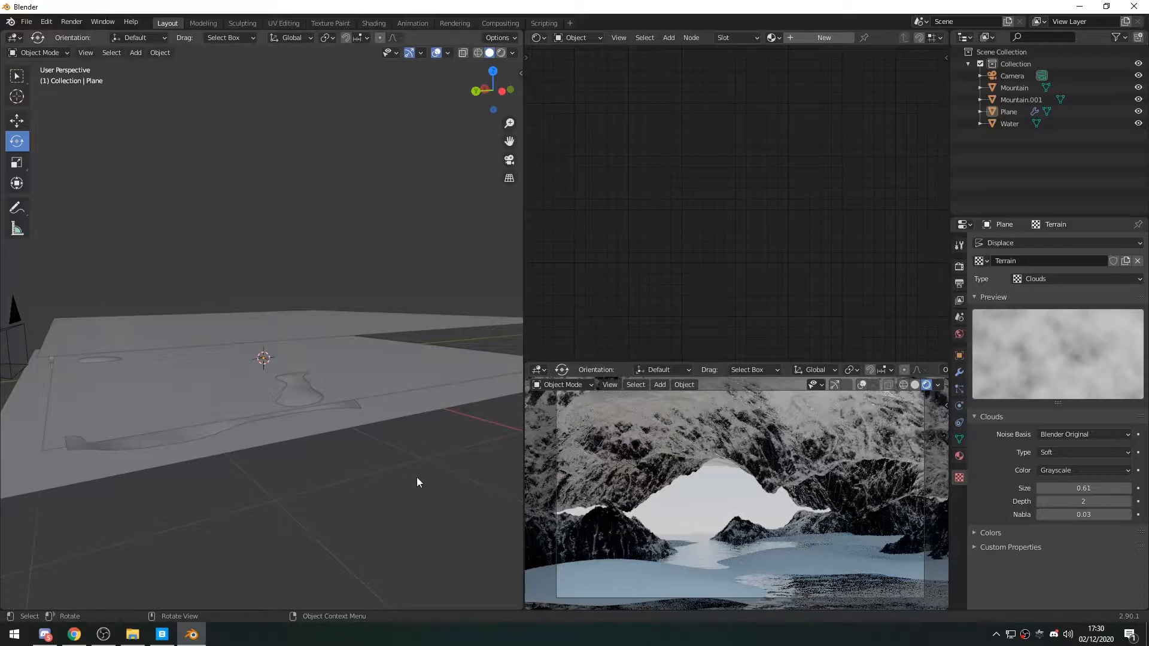
{"action": "middle_click_drag", "start_coordinate": [424, 482], "coordinate": [372, 472]}
{"action": "left_click", "coordinate": [282, 406]}
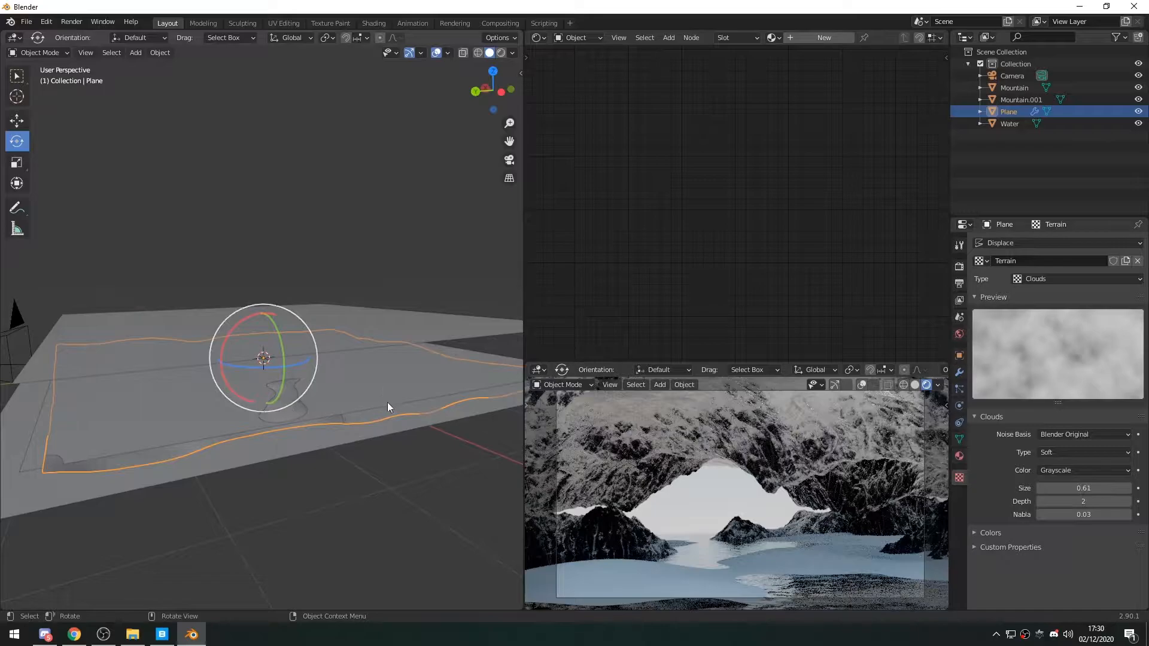
{"action": "left_click", "coordinate": [813, 38]}
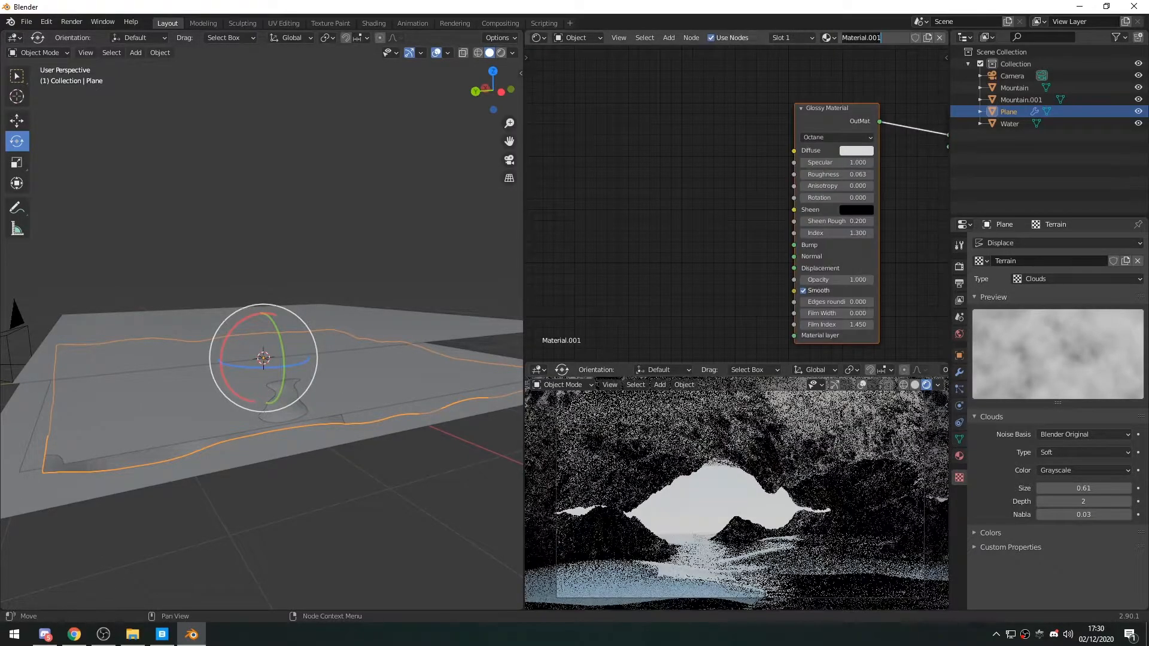
{"action": "type", "text": "Rock"}
{"action": "key", "text": "Return"}
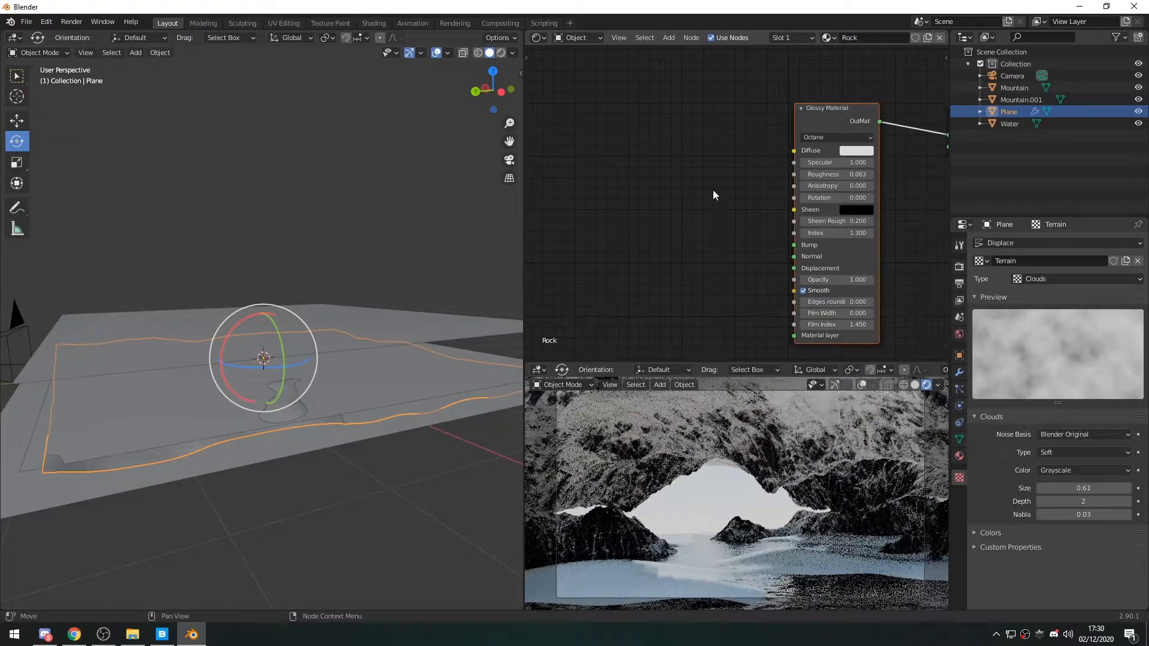
Step: Switch to File Explorer and open the Rock 8k folder inside Assets, keeping the Rock material's node area uncovered
{"action": "middle_click_drag", "start_coordinate": [695, 188], "coordinate": [615, 188]}
{"action": "middle_click_drag", "start_coordinate": [726, 182], "coordinate": [763, 176]}
{"action": "left_click_drag", "start_coordinate": [687, 114], "coordinate": [726, 180]}
{"action": "left_click", "coordinate": [657, 185]}
{"action": "middle_click_drag", "start_coordinate": [663, 223], "coordinate": [775, 203]}
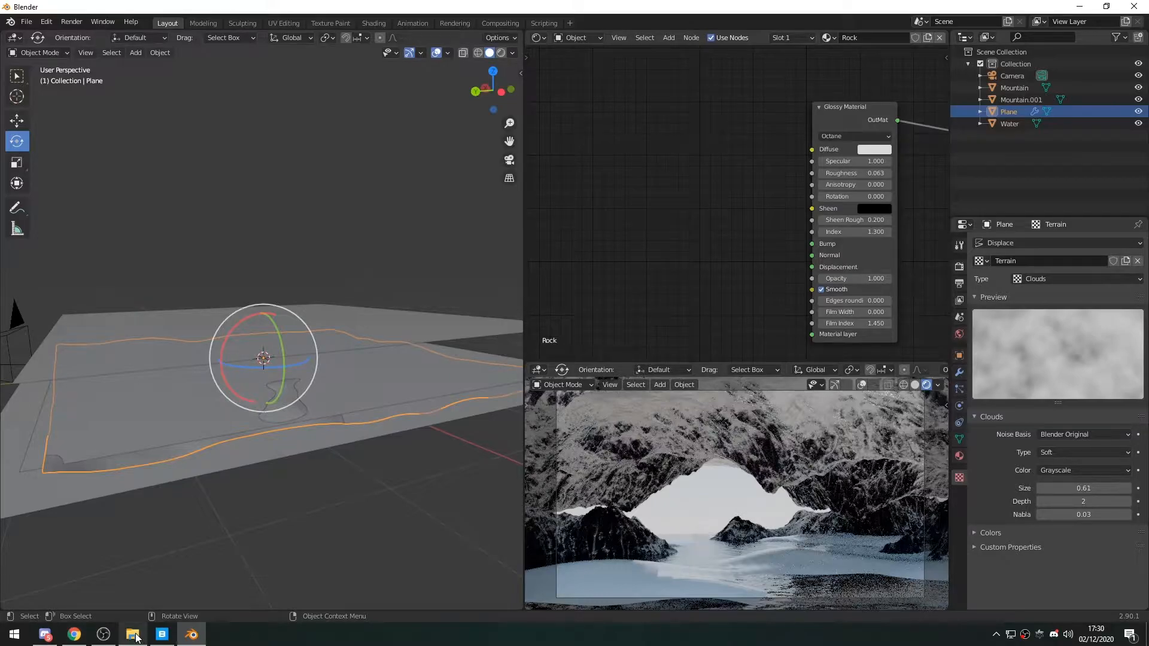
{"action": "left_click", "coordinate": [134, 636]}
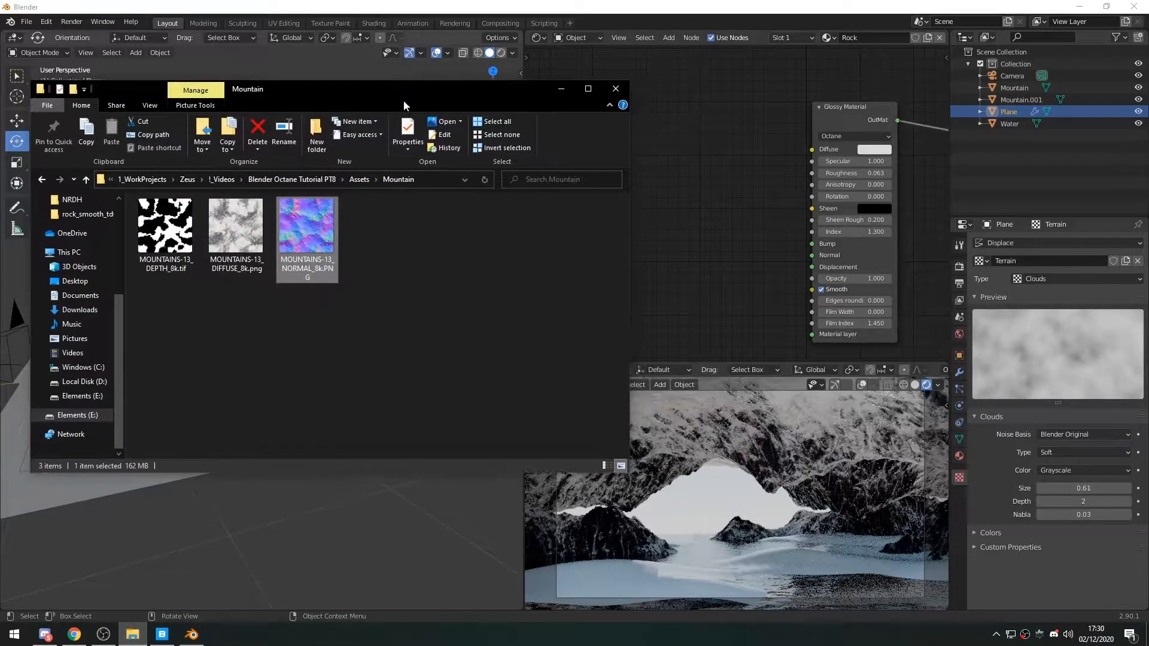
{"action": "left_click", "coordinate": [359, 178]}
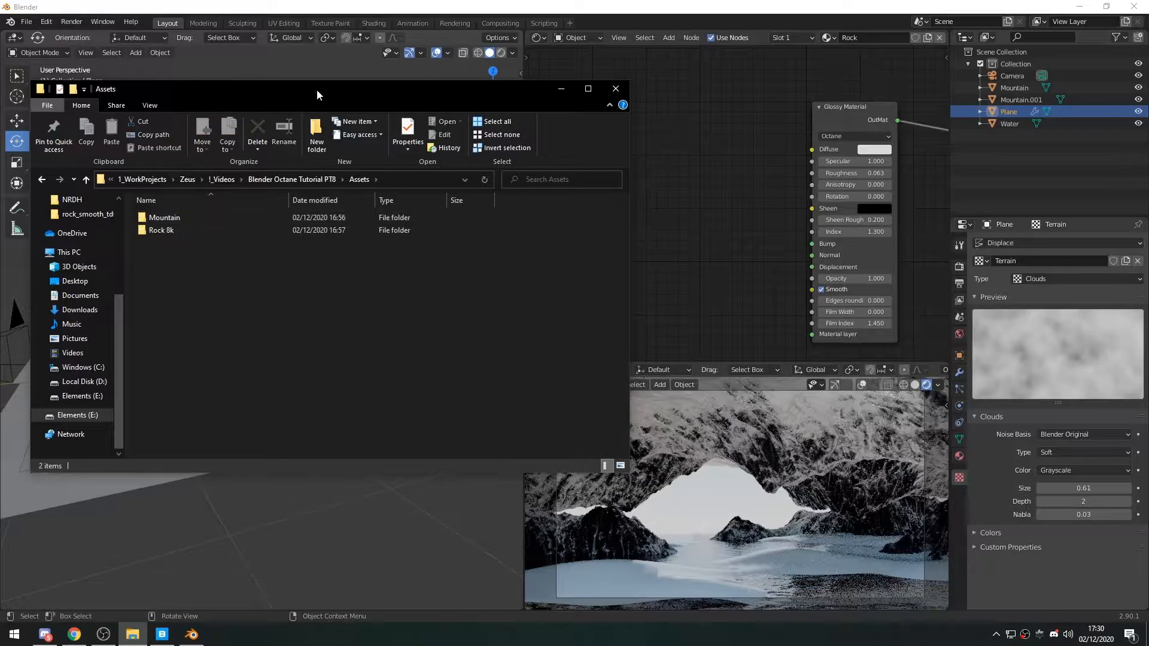
{"action": "left_click_drag", "start_coordinate": [317, 89], "coordinate": [309, 85]}
{"action": "double_click", "coordinate": [153, 227]}
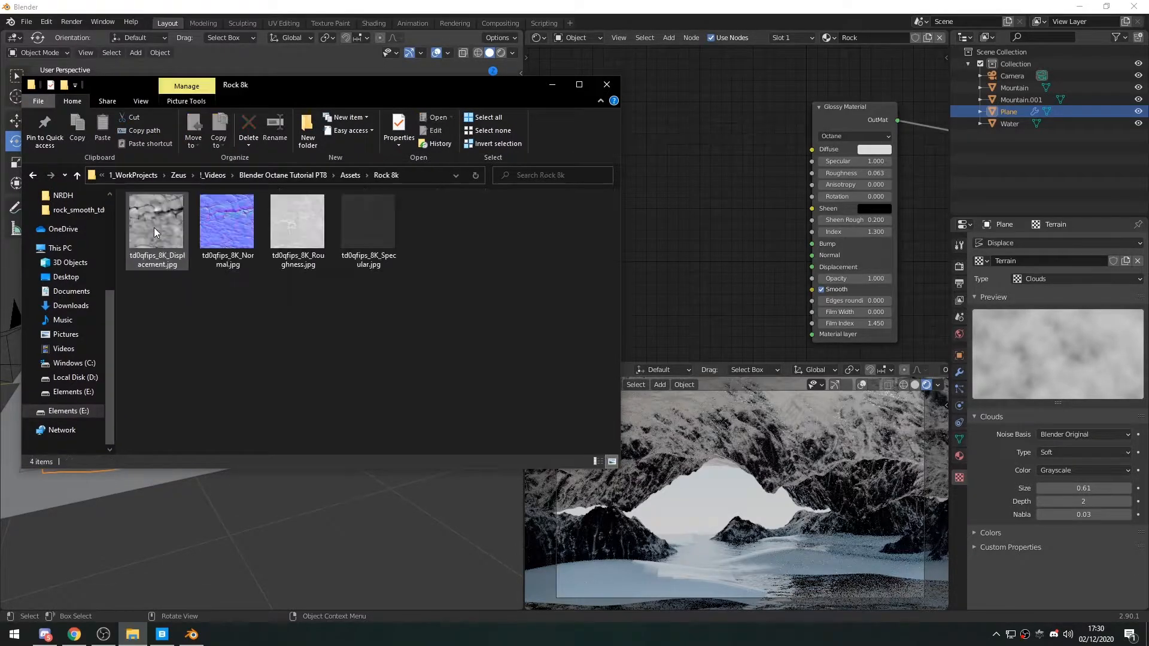
{"action": "left_click_drag", "start_coordinate": [308, 91], "coordinate": [281, 80]}
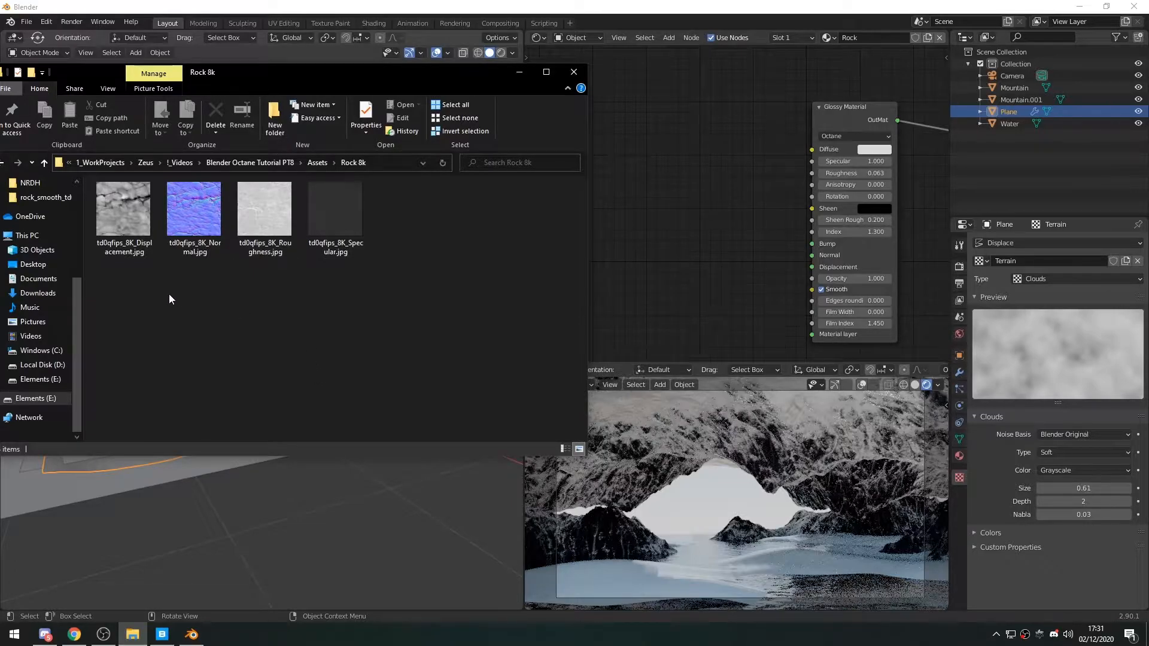
Step: Add the displacement, normal, specular and roughness images from the Rock 8k folder to the Rock material as image nodes, and minimize File Explorer
{"action": "left_click_drag", "start_coordinate": [113, 286], "coordinate": [353, 236]}
{"action": "left_click", "coordinate": [293, 311]}
{"action": "left_click_drag", "start_coordinate": [129, 218], "coordinate": [647, 275]}
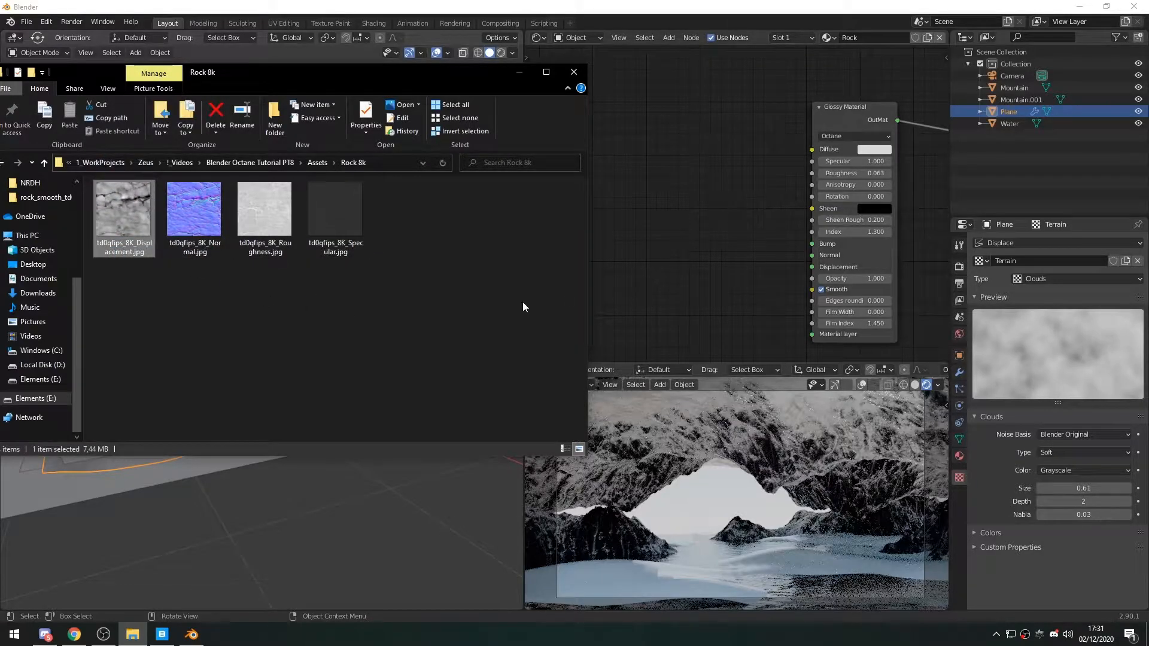
{"action": "left_click_drag", "start_coordinate": [194, 227], "coordinate": [658, 178]}
{"action": "left_click_drag", "start_coordinate": [336, 222], "coordinate": [662, 125]}
{"action": "left_click_drag", "start_coordinate": [255, 214], "coordinate": [632, 109]}
{"action": "left_click", "coordinate": [520, 72]}
Step: Copy the mountain diffuse image node from the upper mountain plane's material for reuse in the Rock material
{"action": "middle_click_drag", "start_coordinate": [676, 229], "coordinate": [646, 238]}
{"action": "scroll", "coordinate": [764, 283], "scroll_direction": "down", "scroll_amount": 1}
{"action": "middle_click_drag", "start_coordinate": [790, 206], "coordinate": [762, 204]}
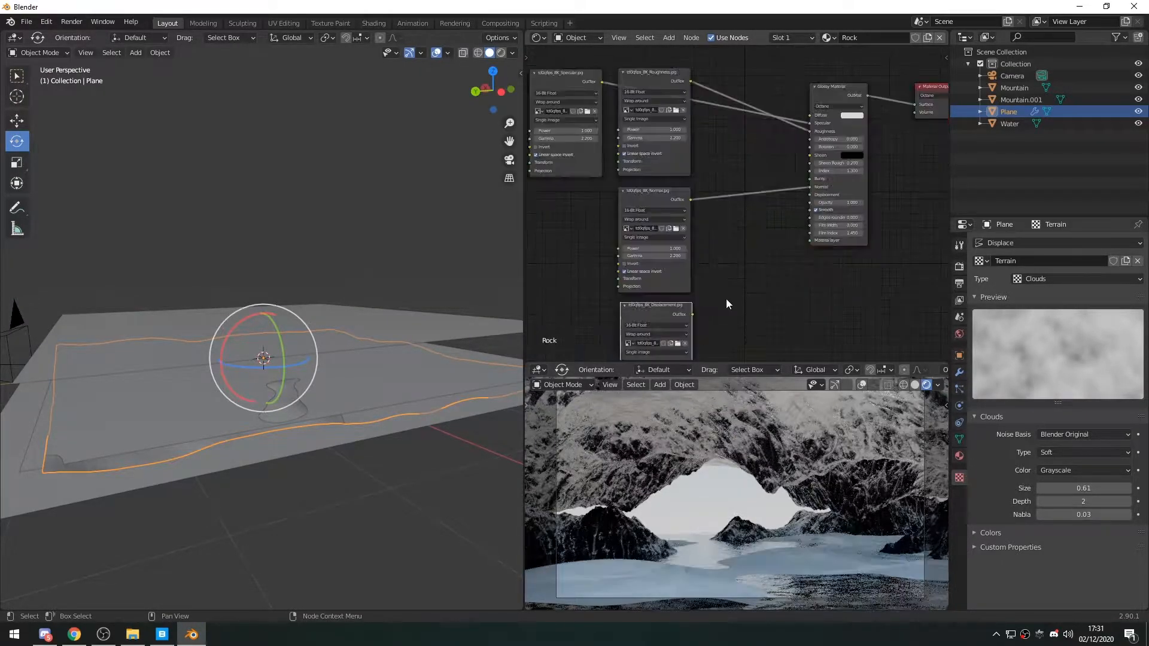
{"action": "scroll", "coordinate": [770, 314], "scroll_direction": "up", "scroll_amount": 2}
{"action": "mouse_move", "coordinate": [775, 259]}
{"action": "middle_mouse_down"}
{"action": "mouse_move", "coordinate": [771, 313]}
{"action": "mouse_move", "coordinate": [763, 275]}
{"action": "middle_mouse_up"}
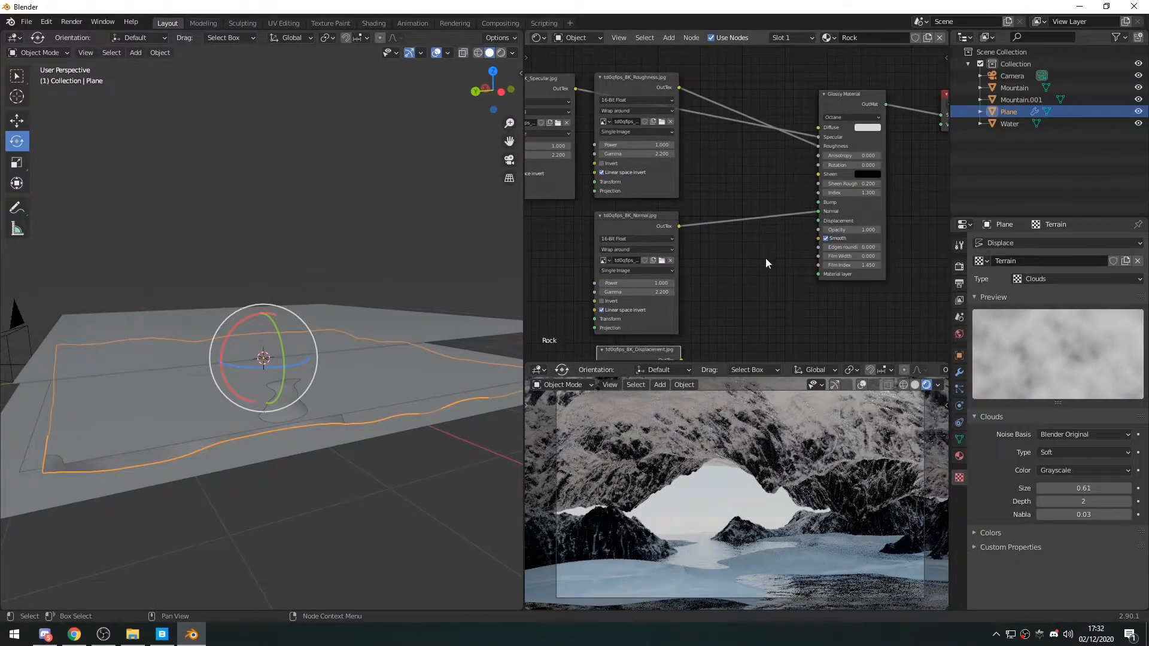
{"action": "middle_click_drag", "start_coordinate": [773, 236], "coordinate": [783, 264]}
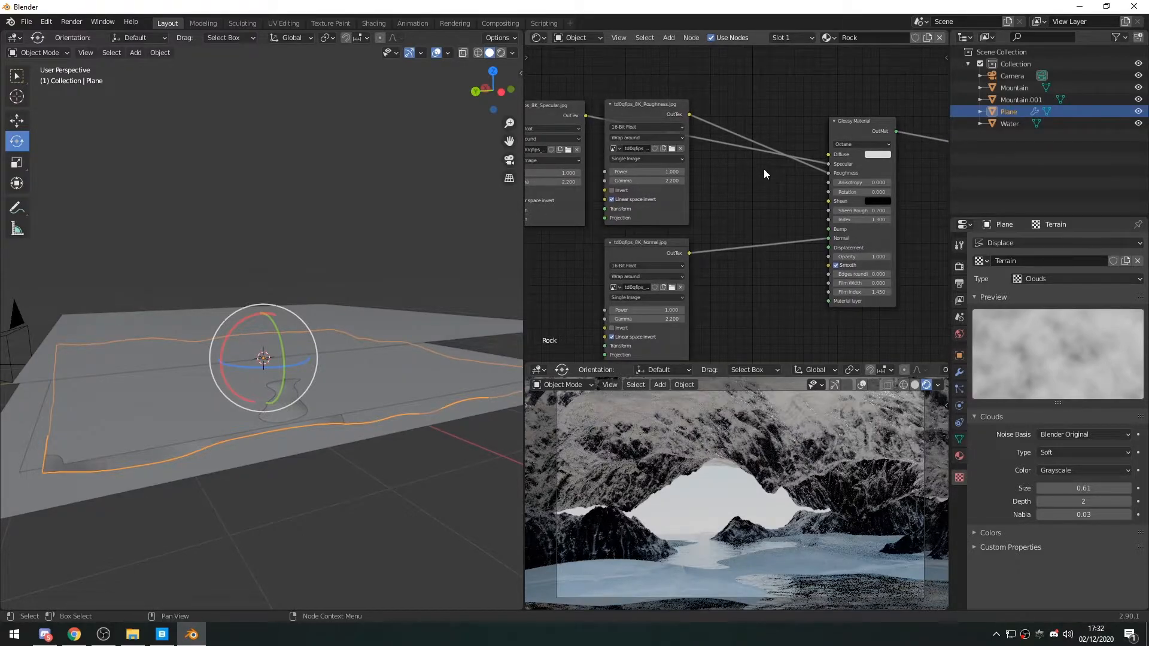
{"action": "left_click", "coordinate": [436, 332]}
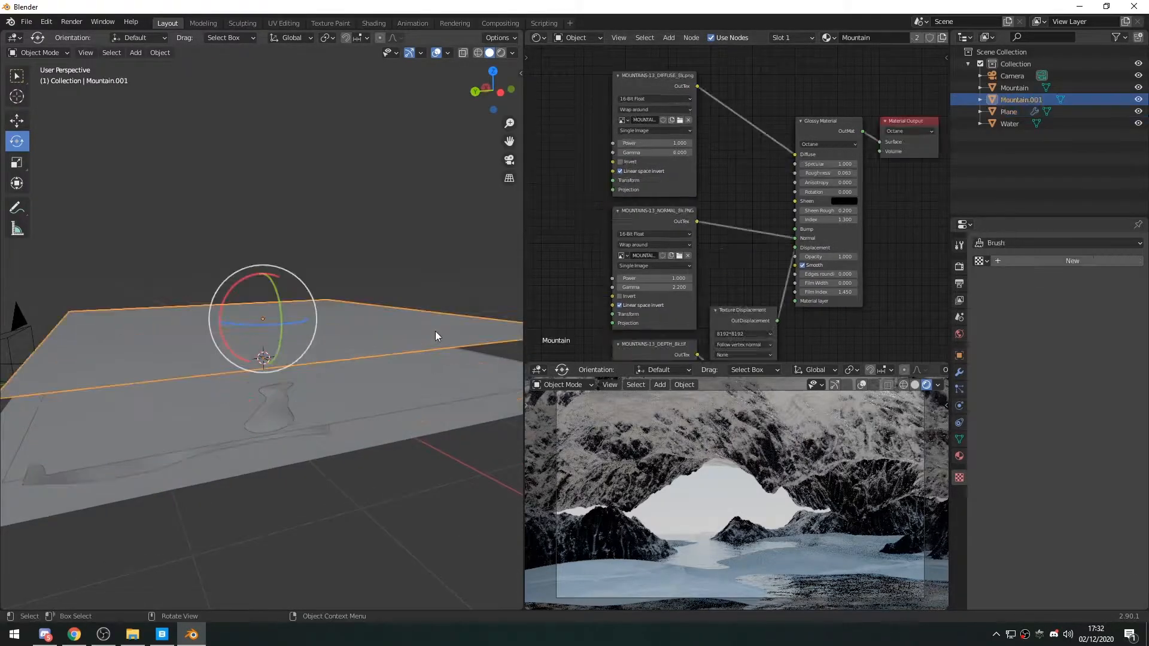
{"action": "middle_click_drag", "start_coordinate": [737, 183], "coordinate": [728, 195]}
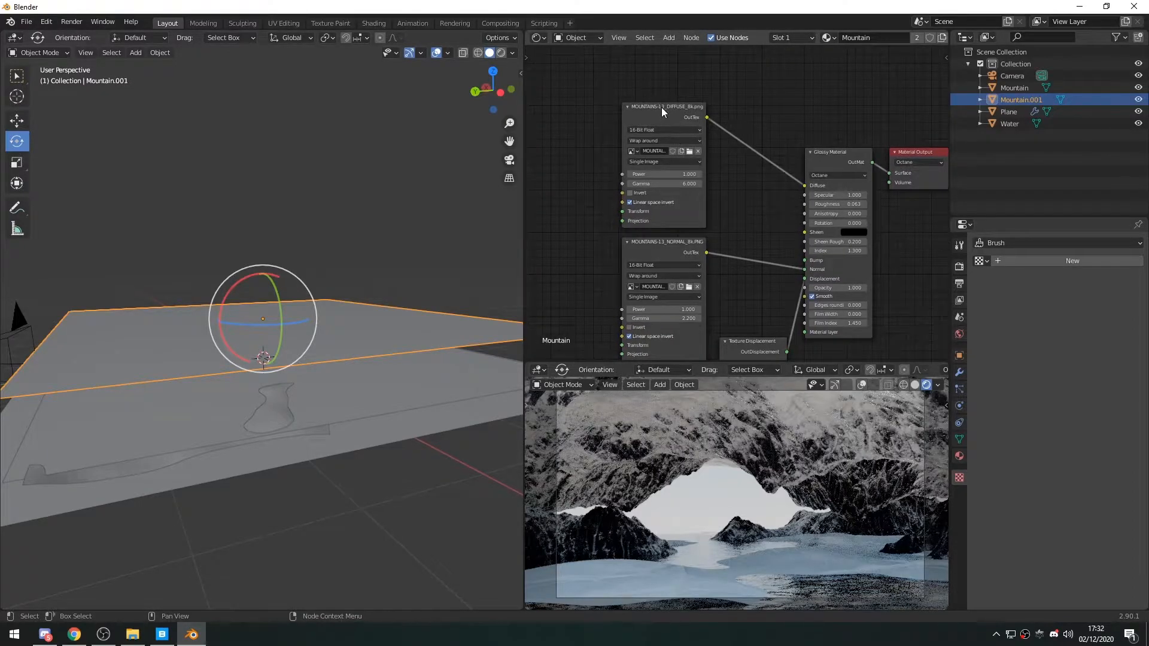
{"action": "left_click", "coordinate": [680, 106]}
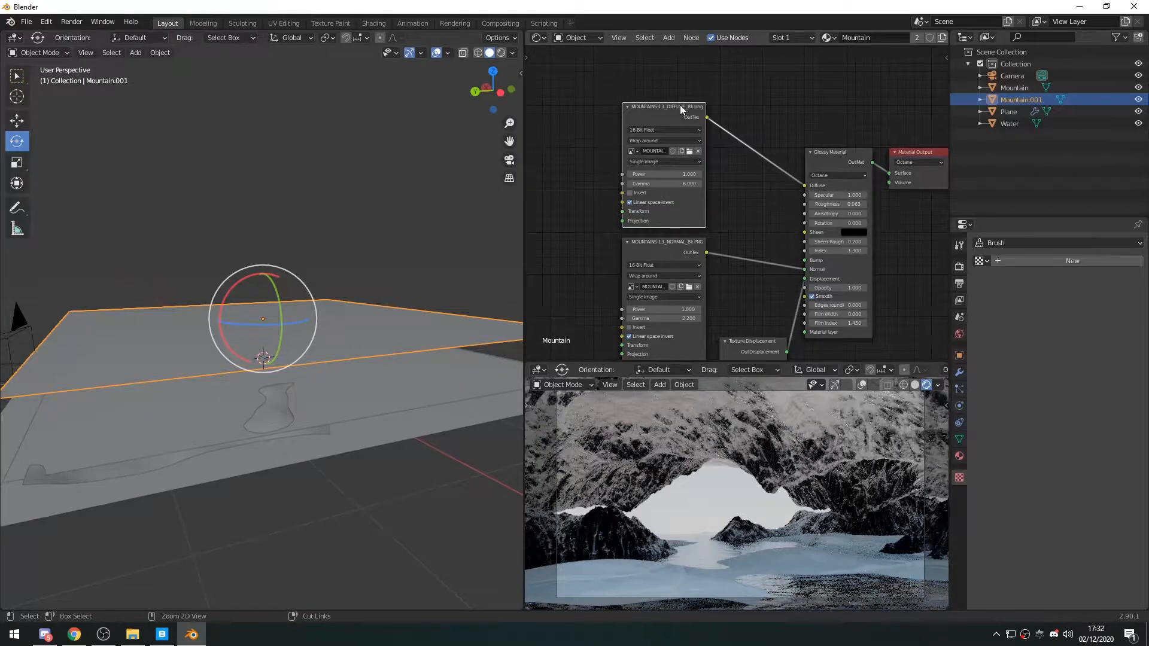
Step: Paste the mountain diffuse image into the terrain plane's Rock material, linking it to Diffuse and the roughness image to Roughness
{"action": "left_click", "coordinate": [279, 412]}
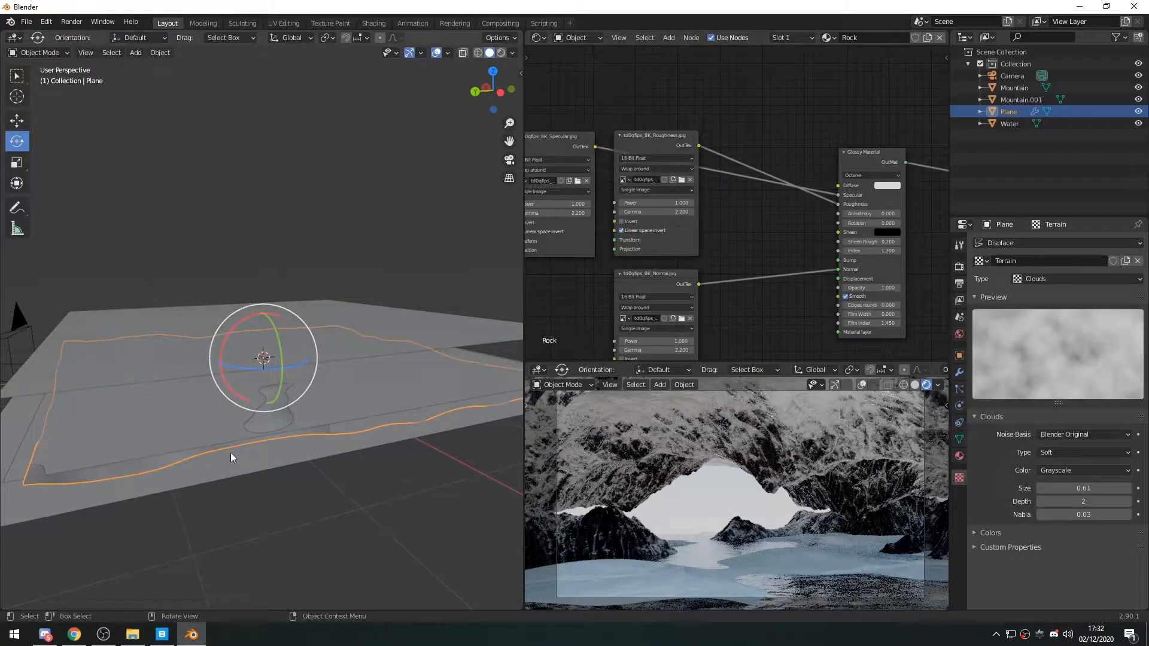
{"action": "middle_click_drag", "start_coordinate": [765, 236], "coordinate": [742, 254]}
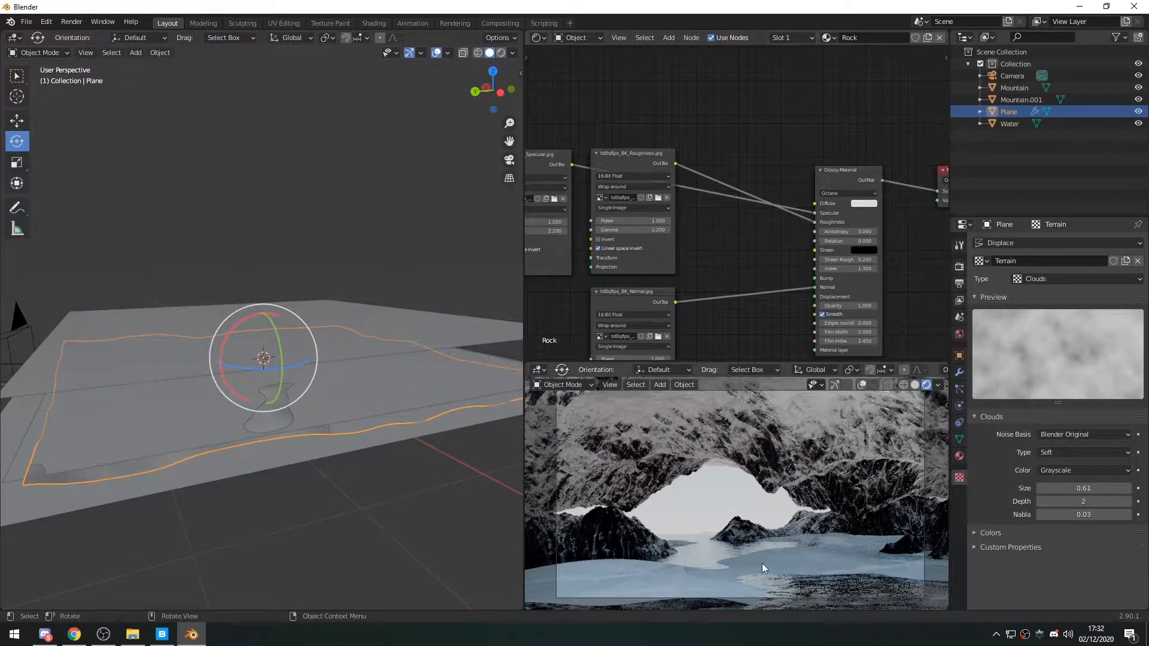
{"action": "key", "text": "ctrl+v"}
{"action": "left_click_drag", "start_coordinate": [651, 127], "coordinate": [760, 166]}
{"action": "left_click_drag", "start_coordinate": [710, 250], "coordinate": [692, 235]}
{"action": "left_click_drag", "start_coordinate": [792, 173], "coordinate": [828, 203]}
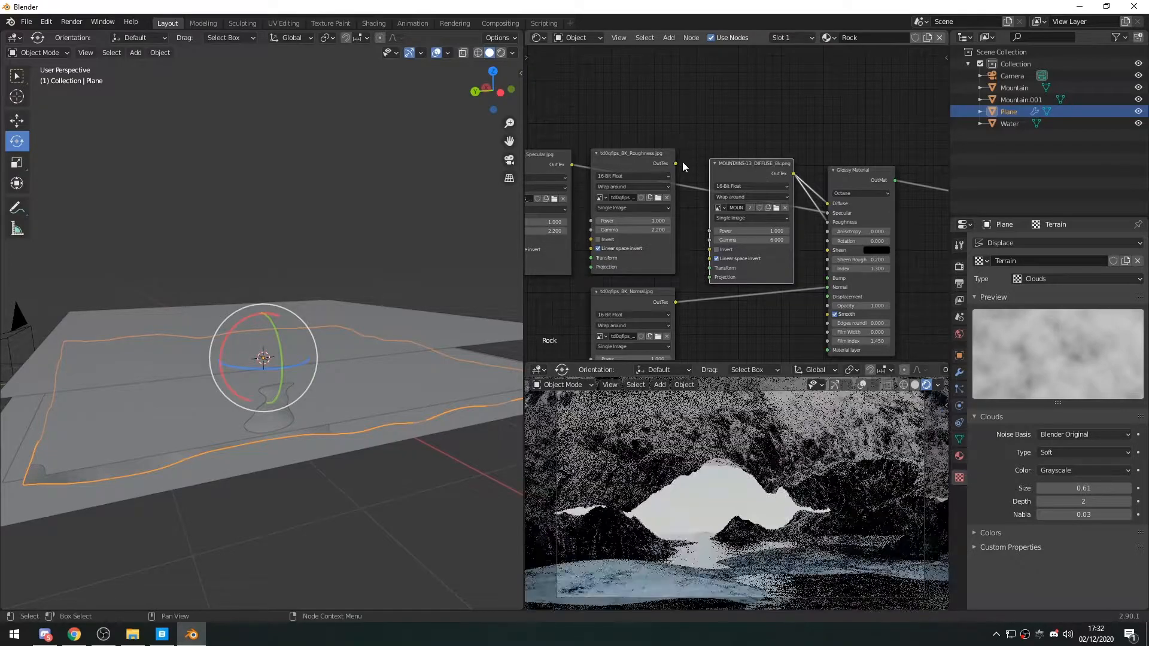
{"action": "left_click_drag", "start_coordinate": [678, 164], "coordinate": [828, 223]}
{"action": "left_click_drag", "start_coordinate": [759, 167], "coordinate": [749, 156]}
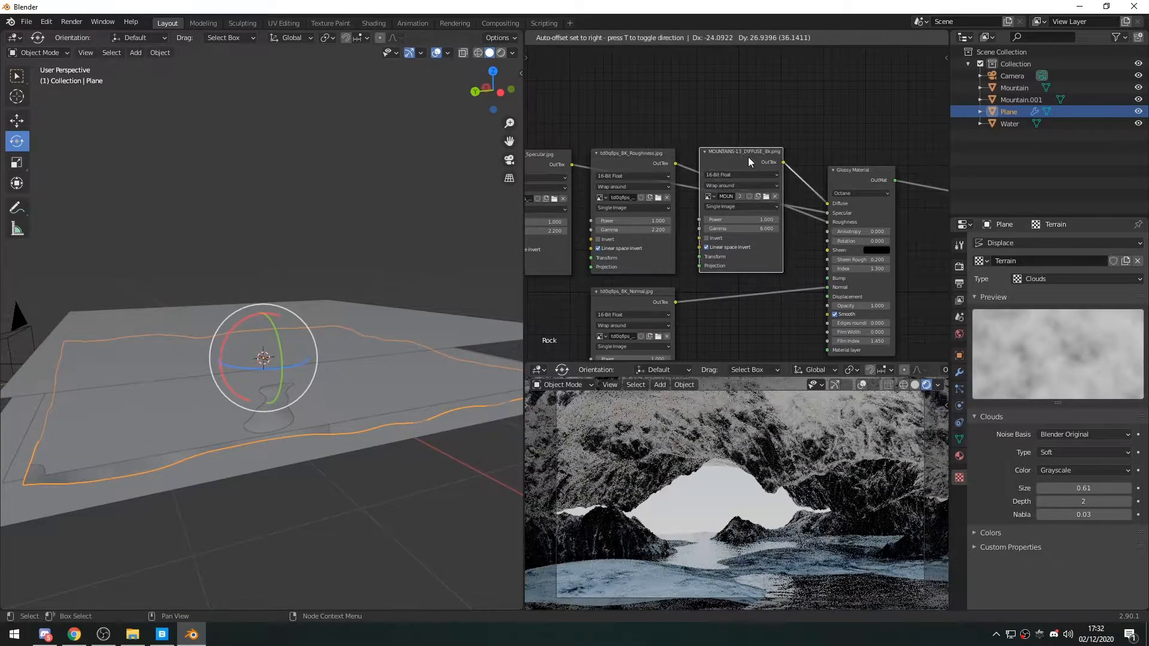
Step: Add a Texture Displacement node beside the displacement image in the Rock material
{"action": "middle_click_drag", "start_coordinate": [726, 332], "coordinate": [746, 236]}
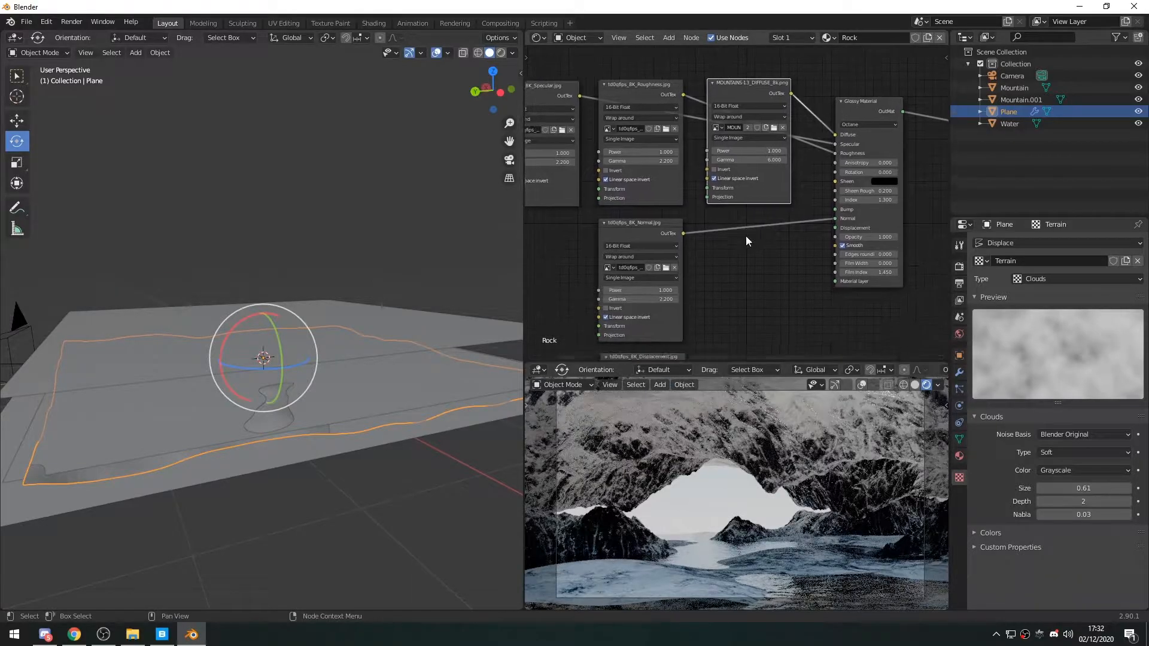
{"action": "mouse_move", "coordinate": [632, 225]}
{"action": "left_mouse_down"}
{"action": "mouse_move", "coordinate": [691, 231]}
{"action": "mouse_move", "coordinate": [635, 219]}
{"action": "left_mouse_up"}
{"action": "middle_click_drag", "start_coordinate": [720, 283], "coordinate": [695, 228]}
{"action": "scroll", "coordinate": [717, 273], "scroll_direction": "up", "scroll_amount": 2}
{"action": "key", "text": "shift+a"}
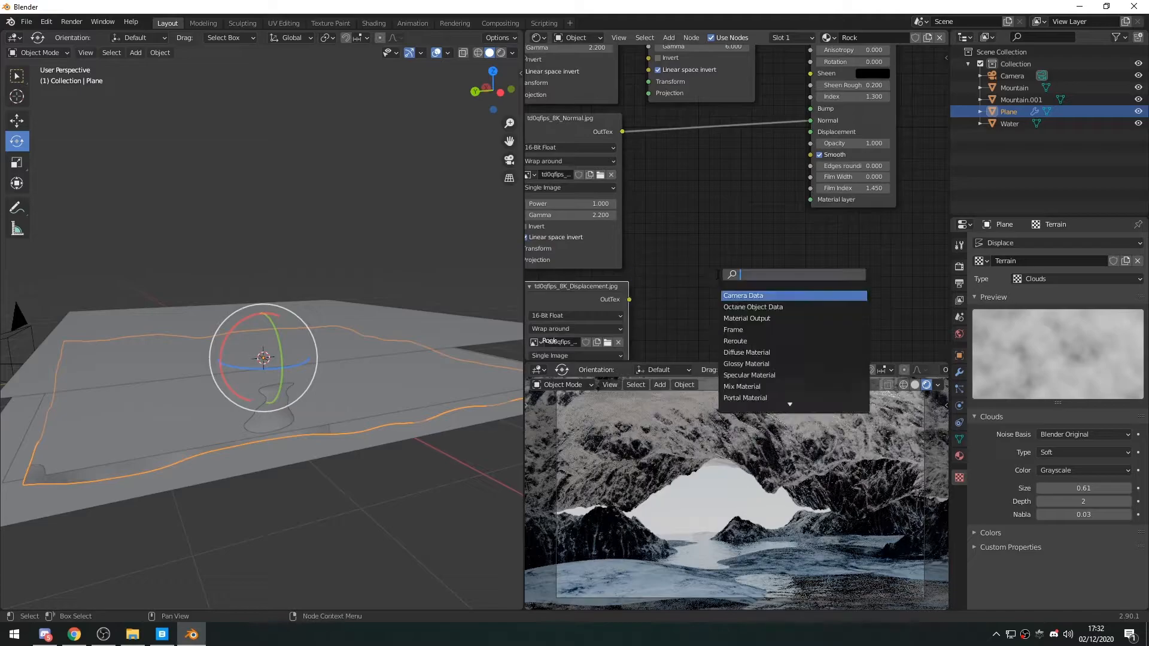
{"action": "type", "text": "deisp"}
{"action": "key", "text": "BackSpace"}
{"action": "key", "text": "BackSpace"}
{"action": "type", "text": "is"}
{"action": "key", "text": "BackSpace"}
{"action": "key", "text": "BackSpace"}
{"action": "key", "text": "BackSpace"}
{"action": "type", "text": "disp"}
{"action": "key", "text": "Return"}
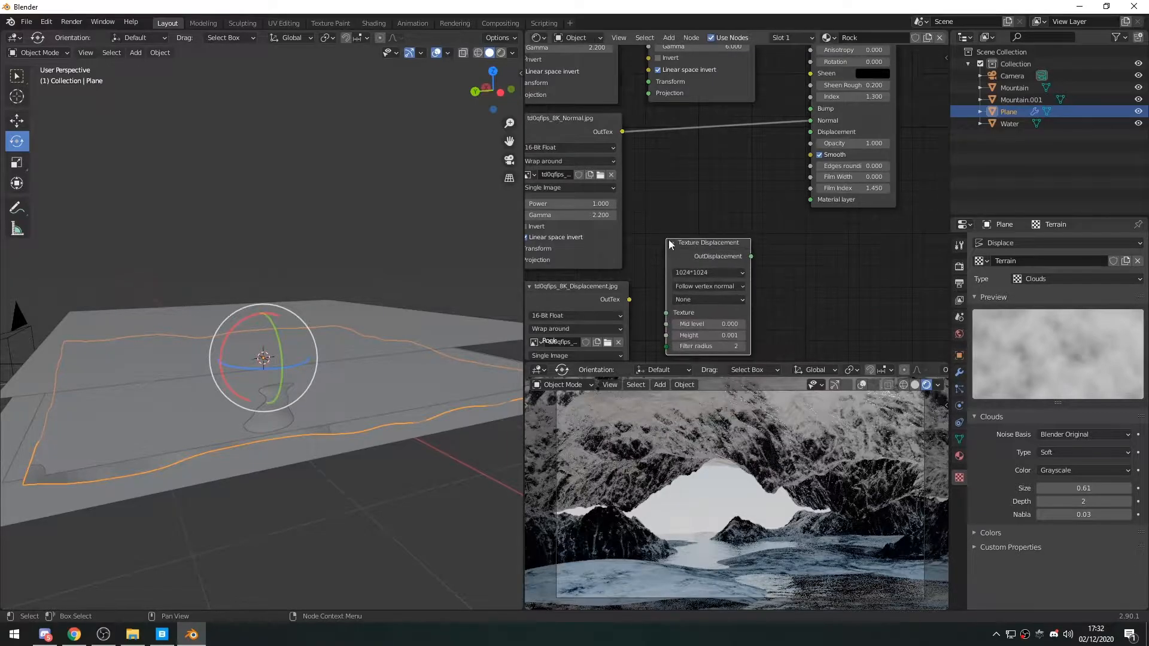
{"action": "left_click", "coordinate": [667, 241]}
Step: Set the Texture Displacement resolution to 8192*8192 and link the displacement image through it to the Glossy Material's Displacement input
{"action": "left_click", "coordinate": [710, 273]}
{"action": "left_click", "coordinate": [706, 342]}
{"action": "left_click_drag", "start_coordinate": [629, 299], "coordinate": [666, 312]}
{"action": "left_click_drag", "start_coordinate": [751, 256], "coordinate": [811, 131]}
{"action": "left_click_drag", "start_coordinate": [718, 247], "coordinate": [721, 210]}
Step: Set the Texture Displacement node's mid level to 0.5 and its height to about 0.111
{"action": "left_click", "coordinate": [717, 287]}
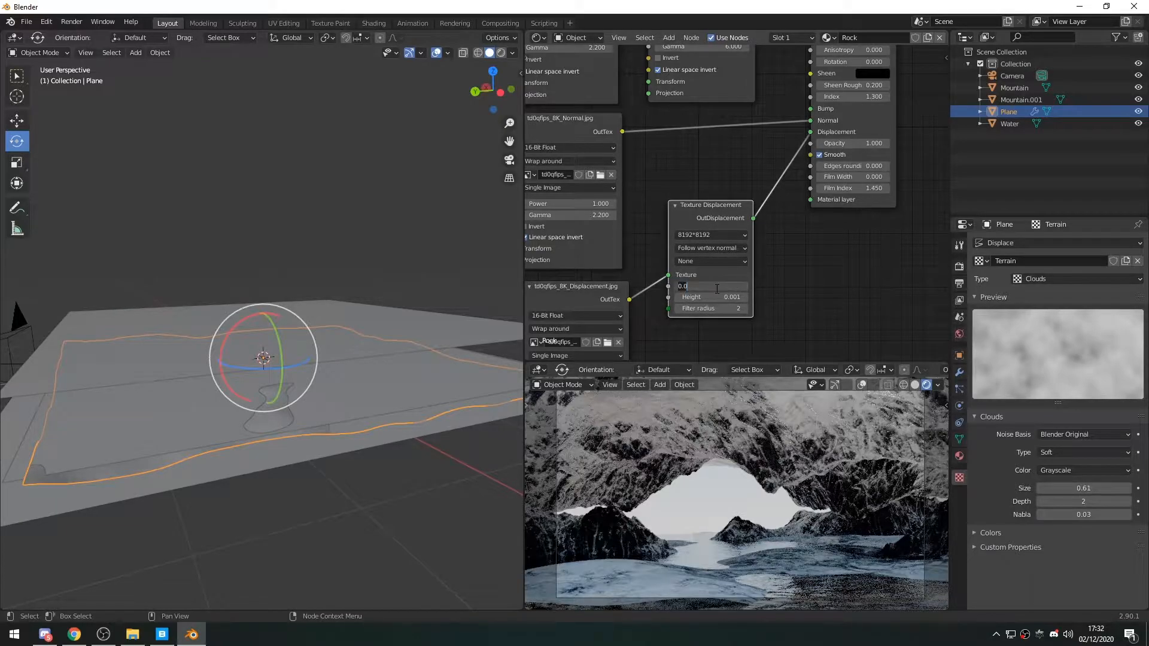
{"action": "type", "text": "0.5"}
{"action": "key", "text": "Return"}
{"action": "left_click", "coordinate": [717, 297]}
{"action": "left_click_drag", "start_coordinate": [717, 297], "coordinate": [782, 297], "text": "shift"}
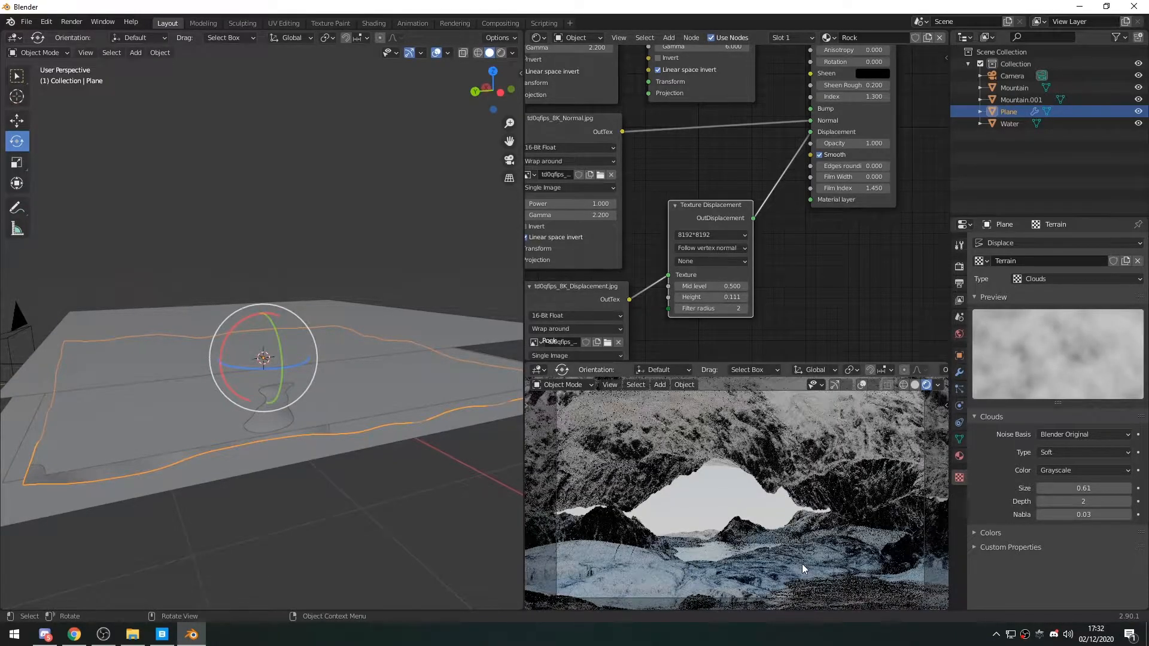
Step: Add a Full Transform node in the empty space beside the Rock material's image nodes
{"action": "middle_click_drag", "start_coordinate": [661, 288], "coordinate": [803, 285]}
{"action": "scroll", "coordinate": [698, 256], "scroll_direction": "down", "scroll_amount": 5}
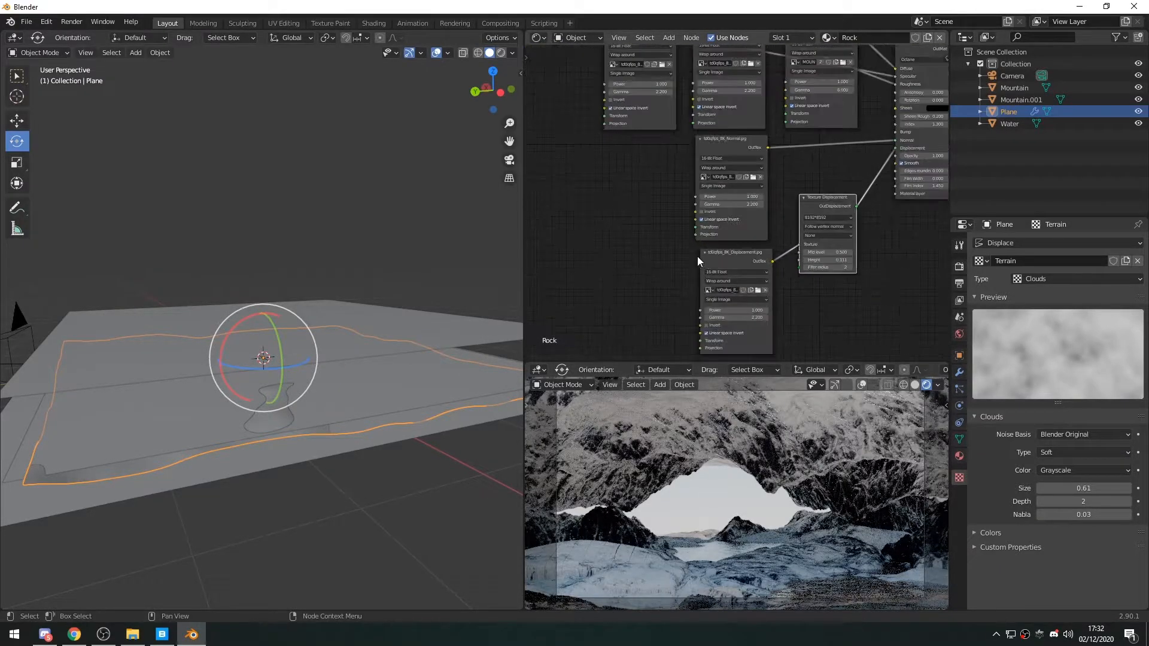
{"action": "middle_click_drag", "start_coordinate": [698, 256], "coordinate": [741, 298]}
{"action": "key", "text": "shift+a"}
{"action": "left_click", "coordinate": [609, 224]}
{"action": "type", "text": "ful"}
{"action": "key", "text": "Return"}
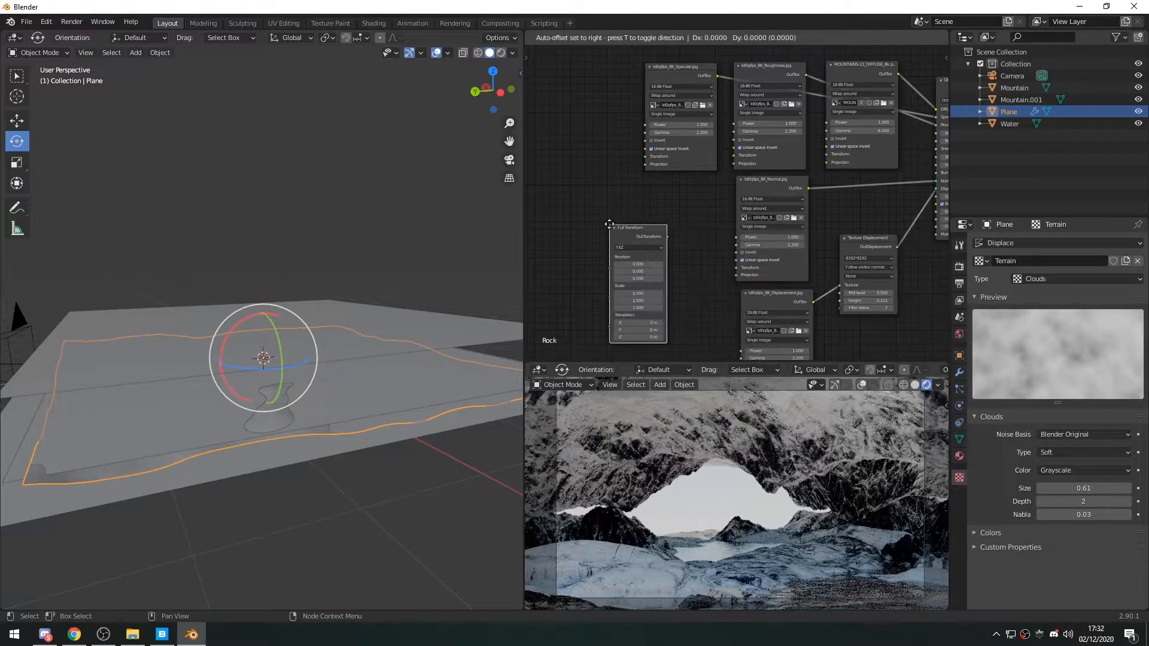
{"action": "left_click", "coordinate": [599, 218]}
Step: Link the Full Transform node to the Transform inputs of the normal, specular, roughness, diffuse and displacement images
{"action": "scroll", "coordinate": [610, 214], "scroll_direction": "up", "scroll_amount": 2}
{"action": "middle_click_drag", "start_coordinate": [693, 245], "coordinate": [680, 258]}
{"action": "scroll", "coordinate": [680, 258], "scroll_direction": "down", "scroll_amount": 1}
{"action": "left_click_drag", "start_coordinate": [637, 245], "coordinate": [723, 285]}
{"action": "left_click_drag", "start_coordinate": [636, 245], "coordinate": [625, 164]}
{"action": "left_click_drag", "start_coordinate": [637, 245], "coordinate": [721, 162]}
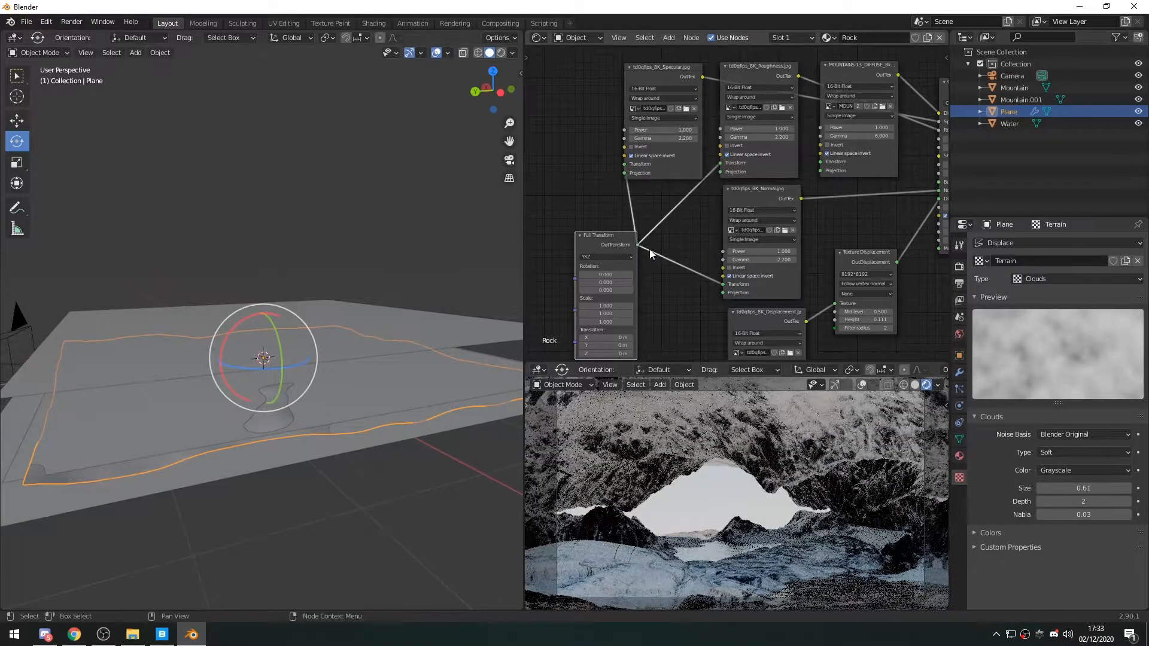
{"action": "left_click_drag", "start_coordinate": [636, 245], "coordinate": [822, 161]}
{"action": "scroll", "coordinate": [645, 221], "scroll_direction": "down", "scroll_amount": 2, "text": "shift"}
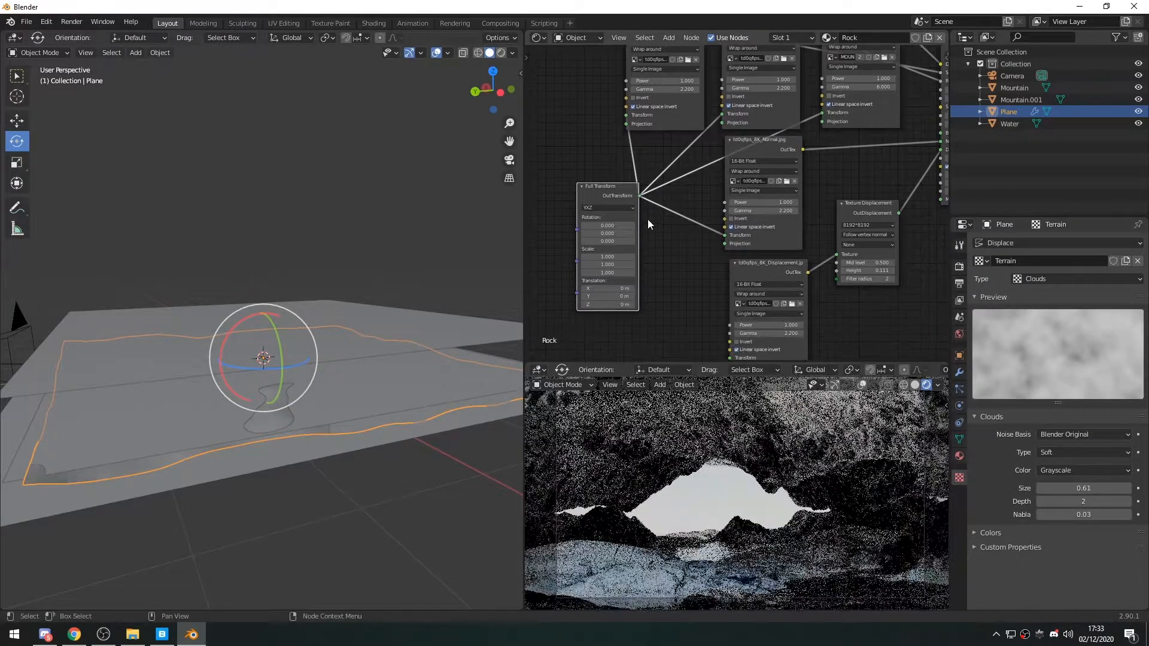
{"action": "left_click_drag", "start_coordinate": [639, 196], "coordinate": [730, 358]}
Step: Set all three scale values of the Full Transform node to 0.62
{"action": "middle_click_drag", "start_coordinate": [705, 300], "coordinate": [728, 275]}
{"action": "scroll", "coordinate": [727, 276], "scroll_direction": "up", "scroll_amount": 2}
{"action": "scroll", "coordinate": [695, 274], "scroll_direction": "up", "scroll_amount": 2}
{"action": "middle_click_drag", "start_coordinate": [659, 258], "coordinate": [678, 275]}
{"action": "left_click", "coordinate": [654, 250]}
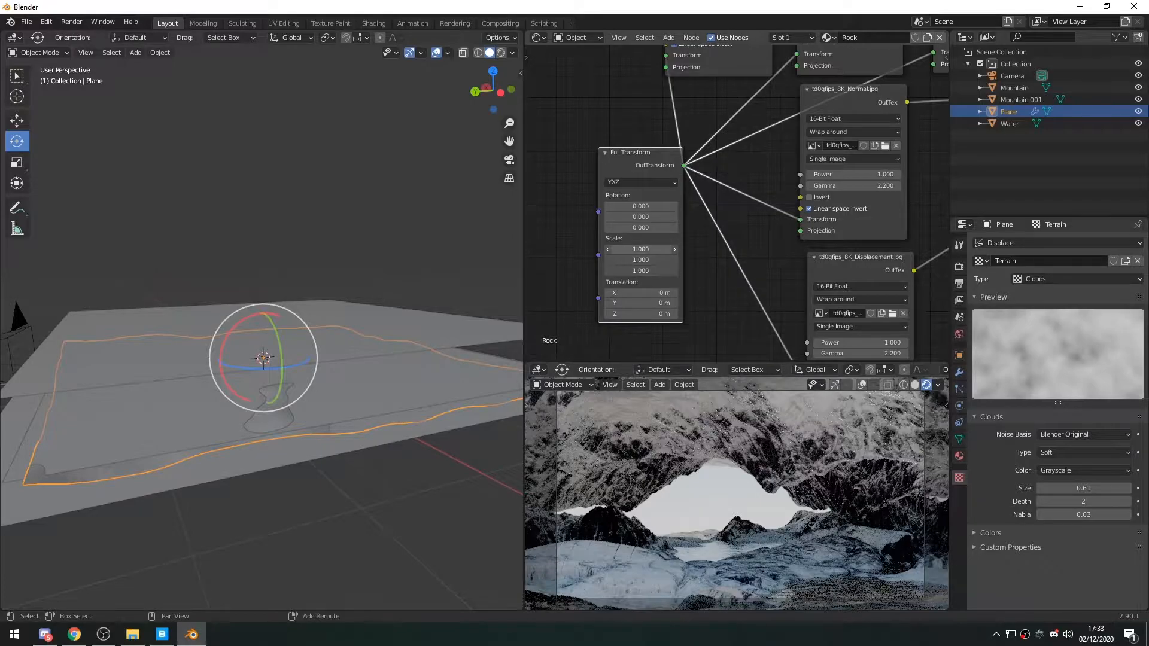
{"action": "left_click_drag", "start_coordinate": [655, 250], "coordinate": [637, 250], "text": "shift"}
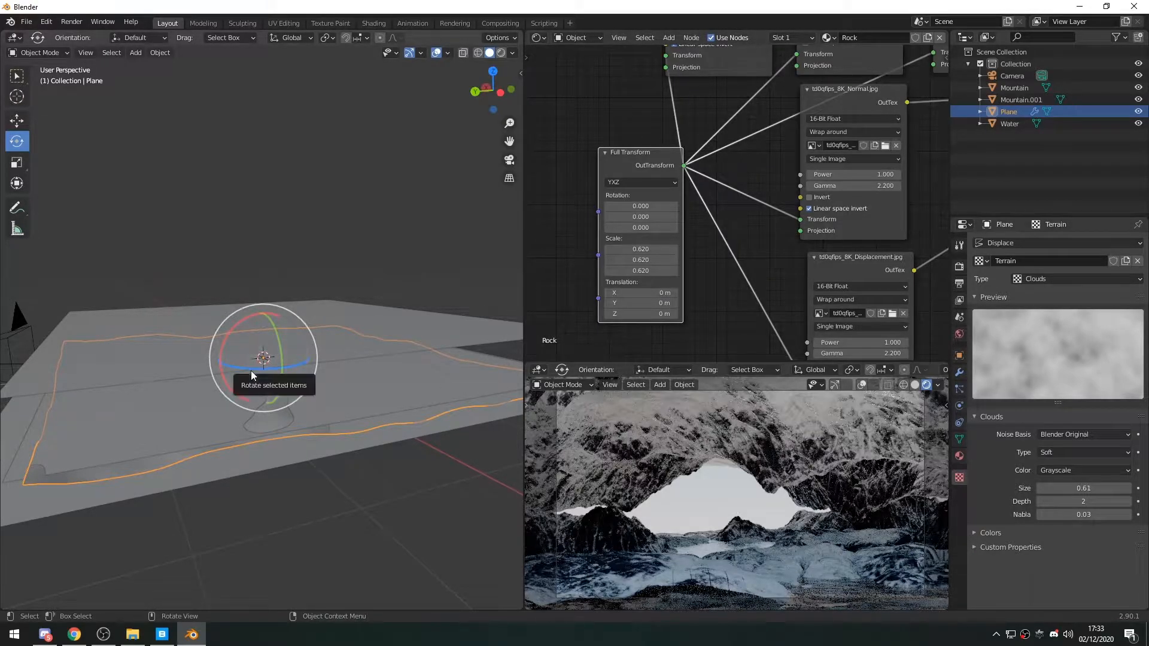
Step: Rotate the terrain plane 47.7° about the global Z axis and deselect it
{"action": "mouse_move", "coordinate": [252, 374]}
{"action": "left_mouse_down"}
{"action": "mouse_move", "coordinate": [241, 367]}
{"action": "mouse_move", "coordinate": [262, 367]}
{"action": "left_mouse_up"}
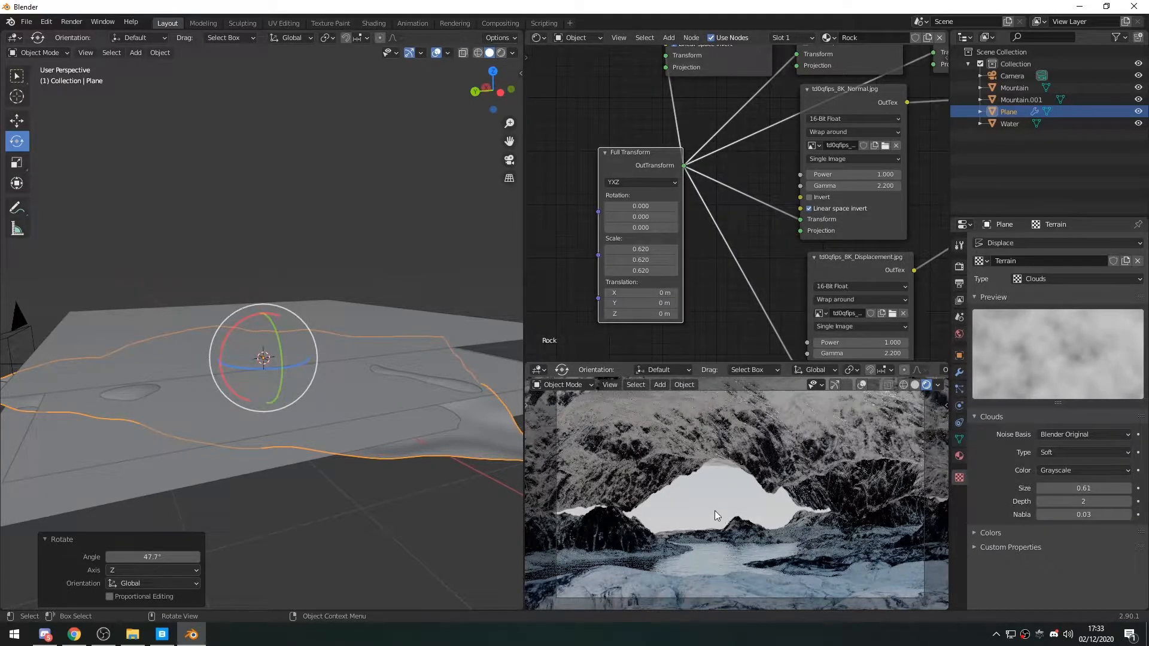
{"action": "left_click", "coordinate": [441, 250]}
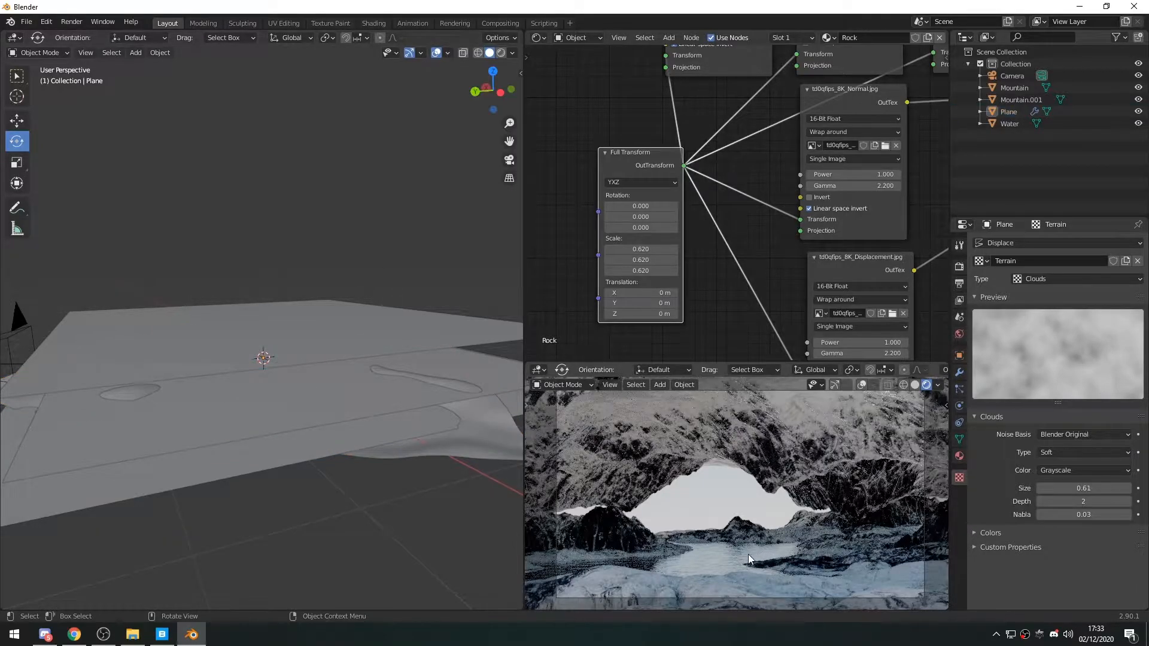
Step: Select the upper mirrored mountain plane, Mountain.001, and hide it in the viewports
{"action": "middle_click_drag", "start_coordinate": [279, 418], "coordinate": [314, 415]}
{"action": "mouse_move", "coordinate": [775, 220]}
{"action": "middle_mouse_down"}
{"action": "mouse_move", "coordinate": [713, 299]}
{"action": "mouse_move", "coordinate": [795, 309]}
{"action": "mouse_move", "coordinate": [763, 230]}
{"action": "middle_mouse_up"}
{"action": "scroll", "coordinate": [772, 293], "scroll_direction": "down", "scroll_amount": 2}
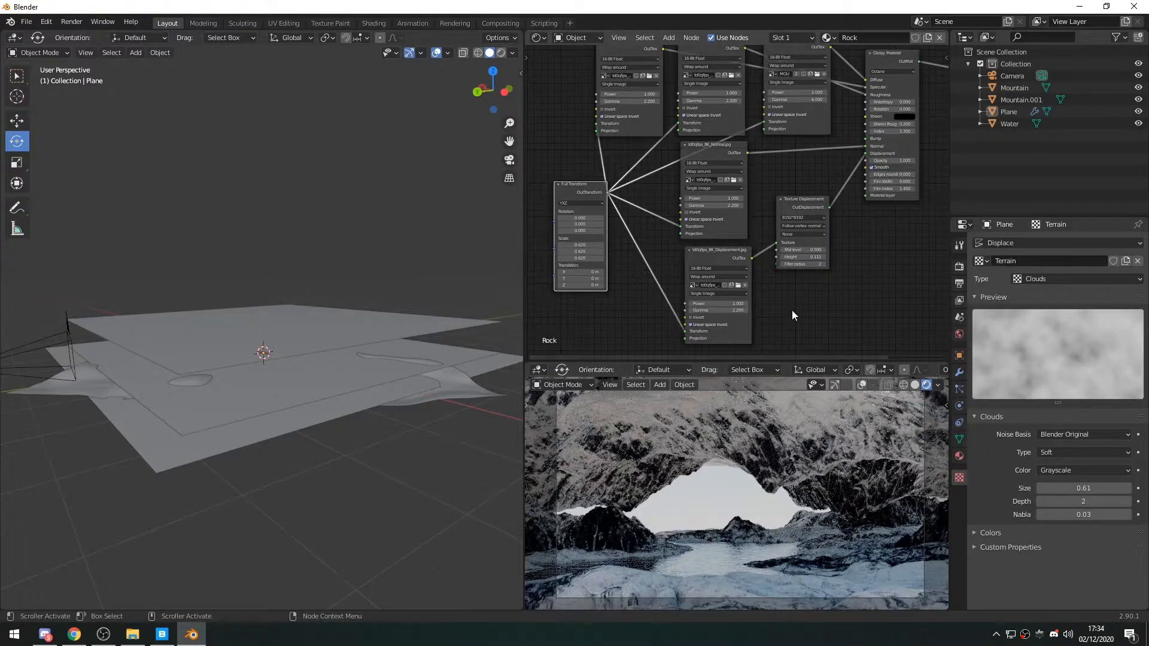
{"action": "middle_click_drag", "start_coordinate": [275, 441], "coordinate": [322, 398]}
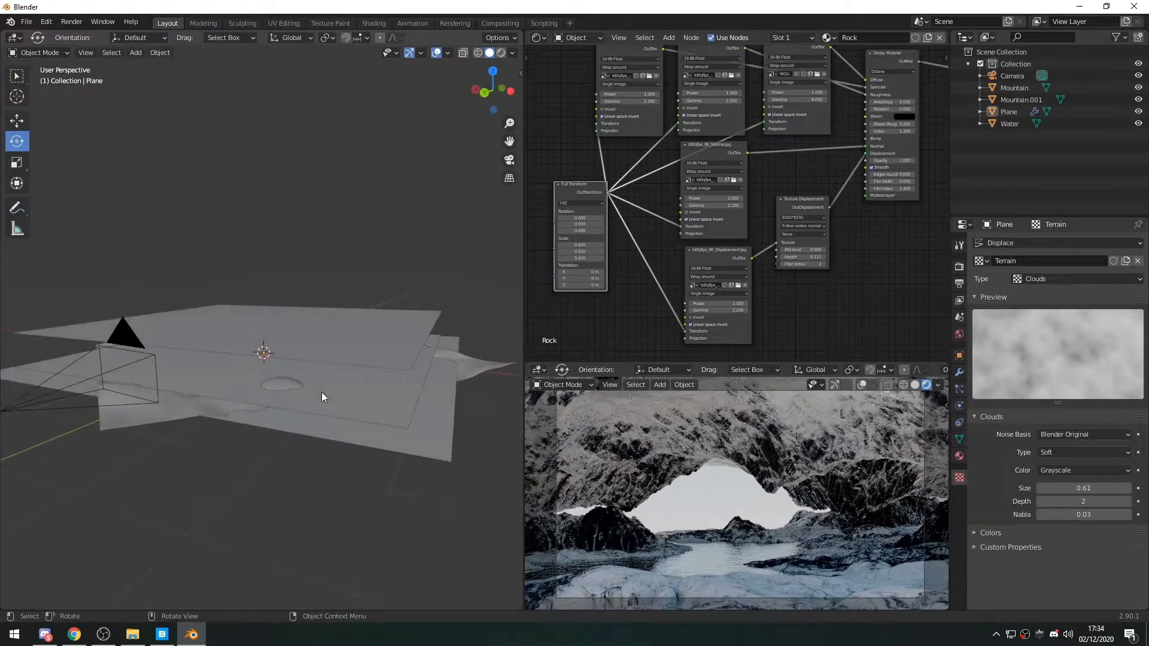
{"action": "middle_click_drag", "start_coordinate": [275, 437], "coordinate": [260, 417]}
{"action": "left_click", "coordinate": [300, 372]}
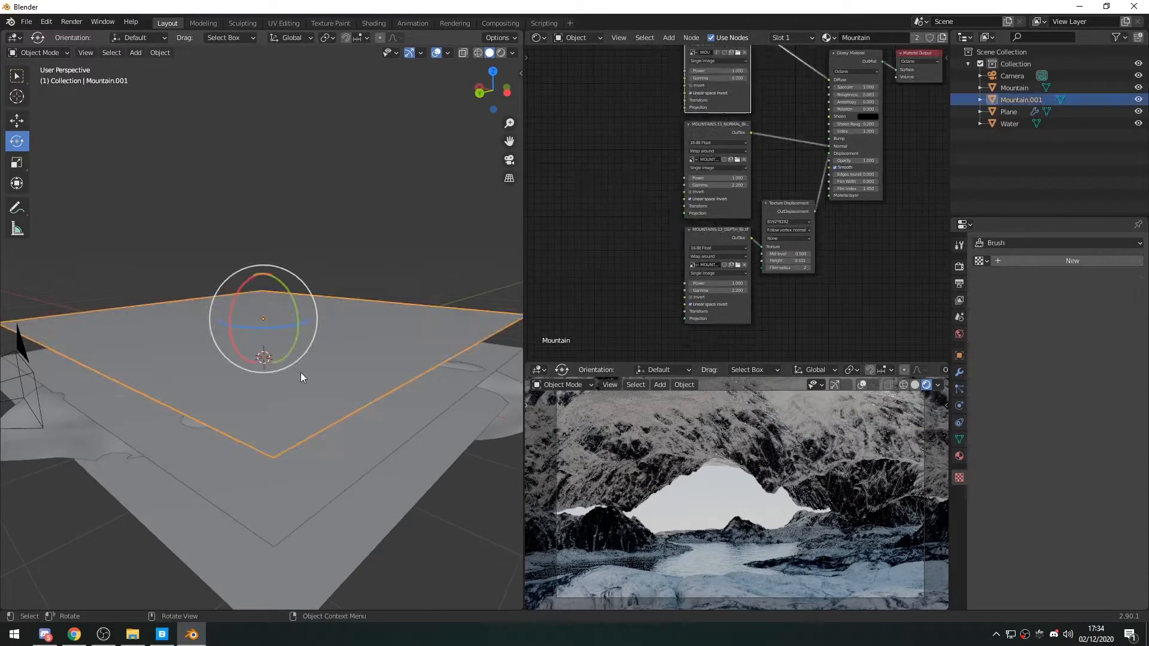
{"action": "left_click", "coordinate": [1138, 99]}
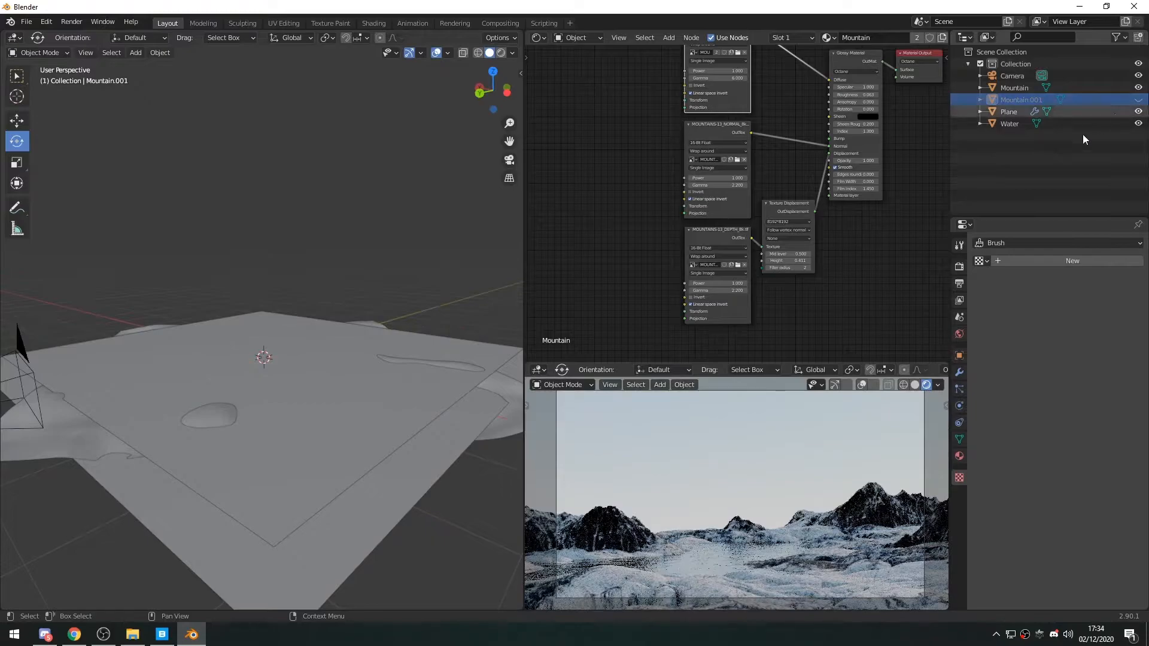
Step: Add a UV sphere at the scene's centre and scale it to 0.403
{"action": "middle_click_drag", "start_coordinate": [218, 415], "coordinate": [268, 432]}
{"action": "key", "text": "shift+a"}
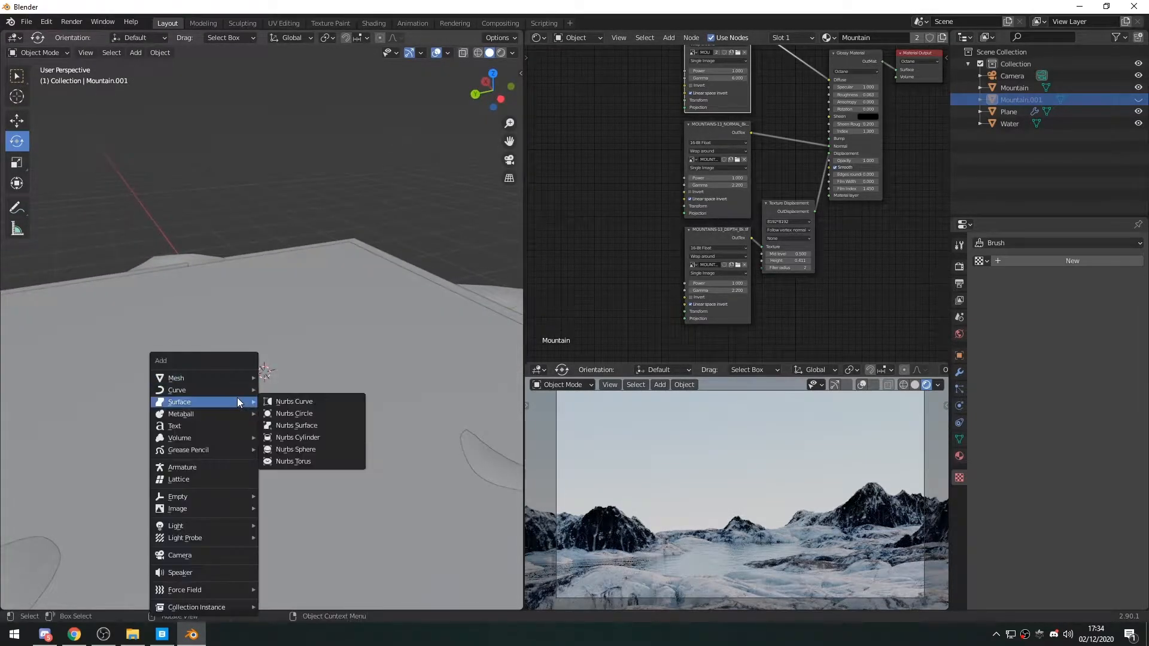
{"action": "mouse_move", "coordinate": [225, 377]}
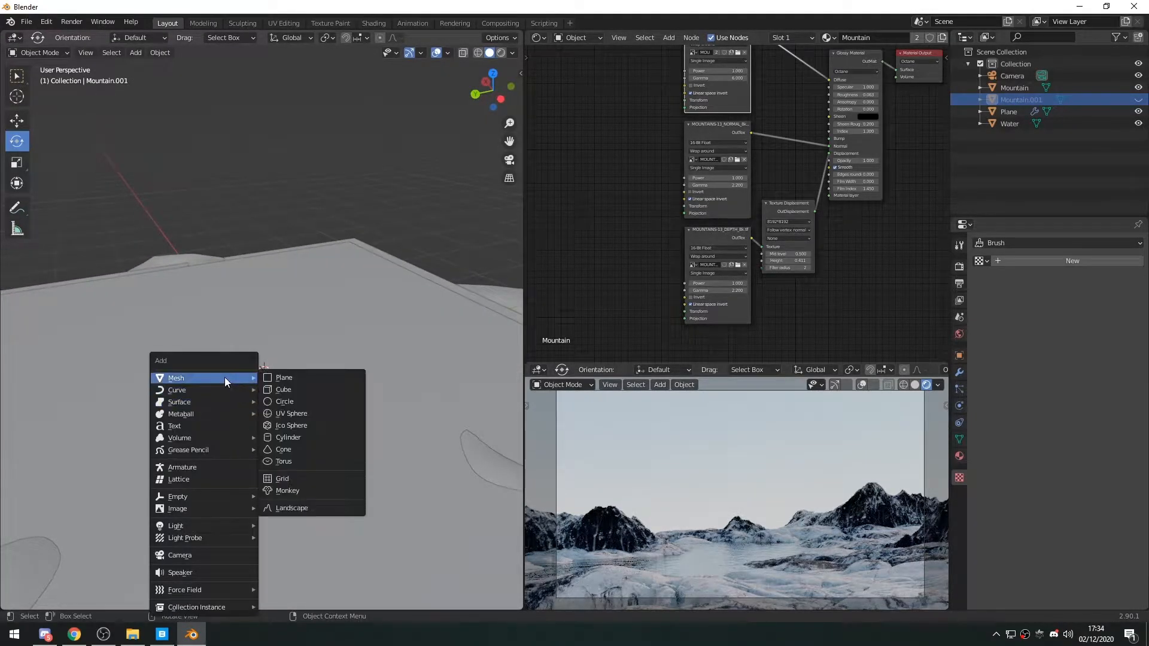
{"action": "left_click", "coordinate": [312, 414]}
{"action": "key", "text": "s"}
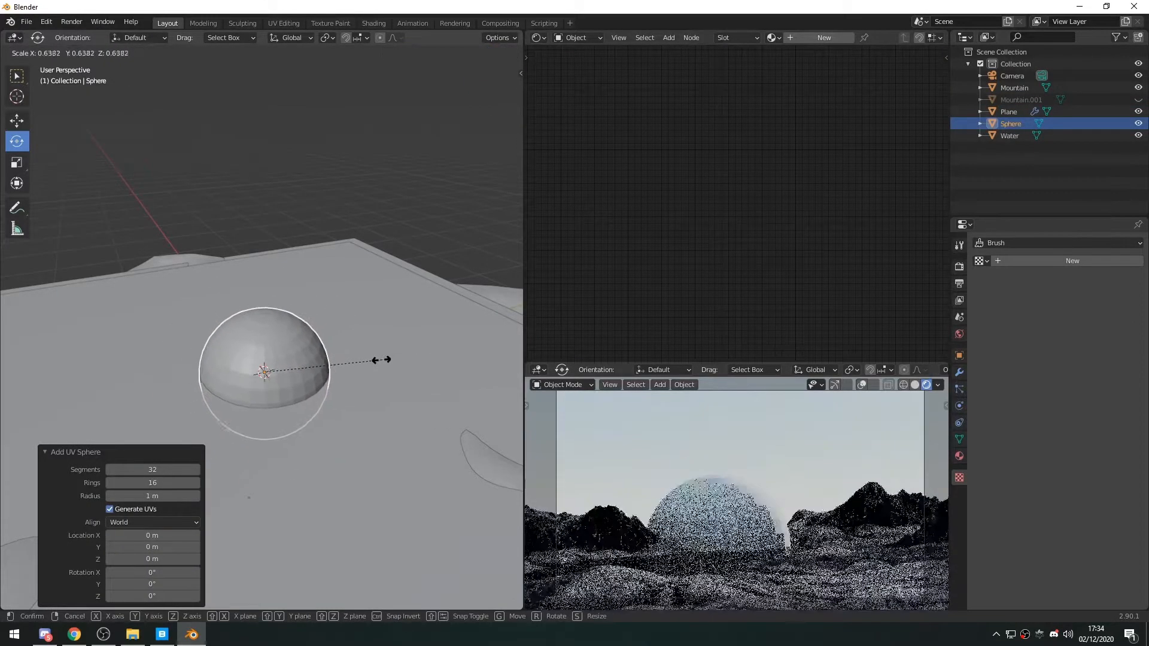
{"action": "left_click", "coordinate": [336, 367]}
Step: Switch to the Move tool and raise the UV sphere along Z until it sits above the water
{"action": "key", "text": "shift+space"}
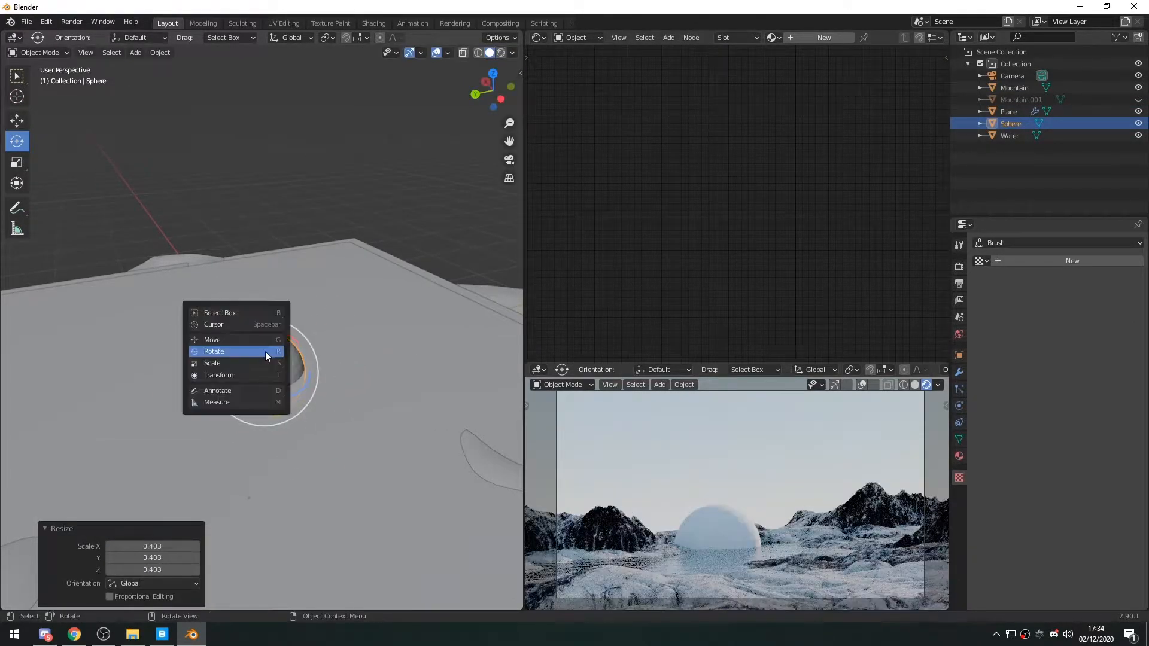
{"action": "left_click", "coordinate": [265, 340]}
{"action": "left_click_drag", "start_coordinate": [266, 327], "coordinate": [267, 287]}
{"action": "left_click", "coordinate": [288, 330]}
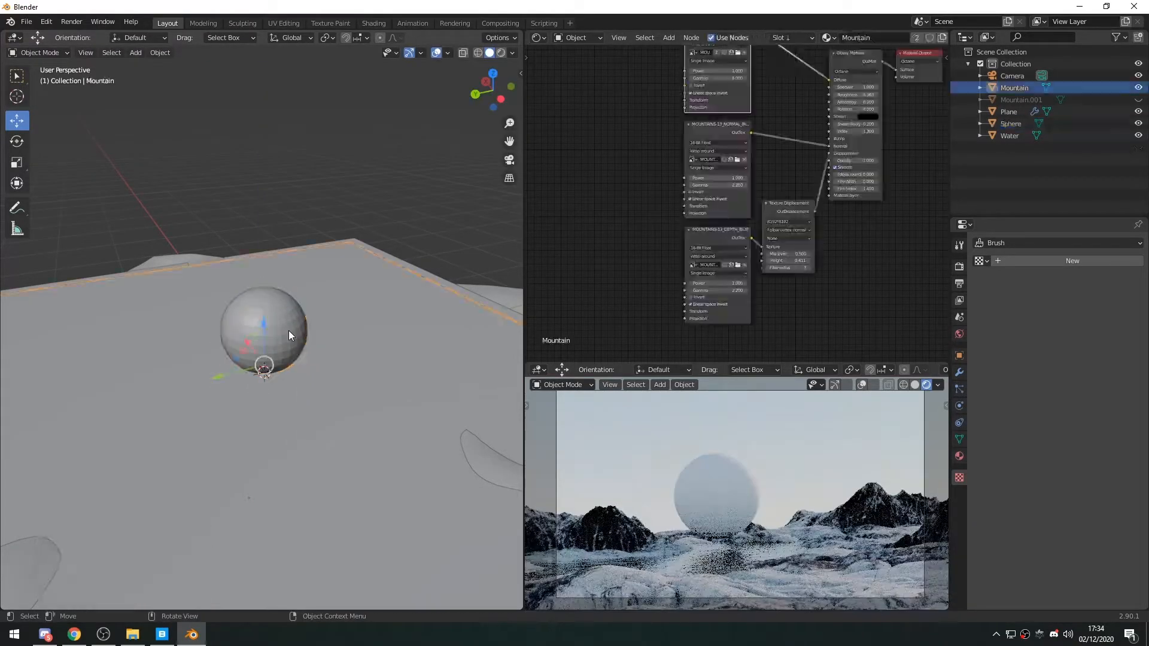
{"action": "key", "text": "Delete"}
{"action": "key", "text": "shift+a"}
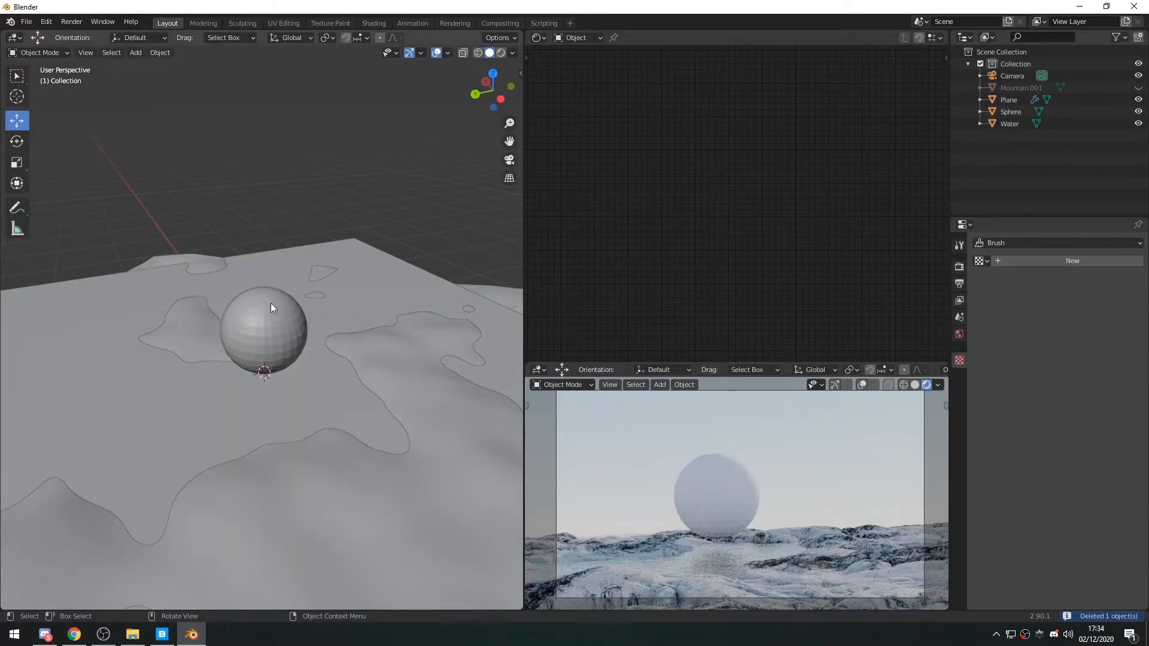
{"action": "key", "text": "ctrl+z"}
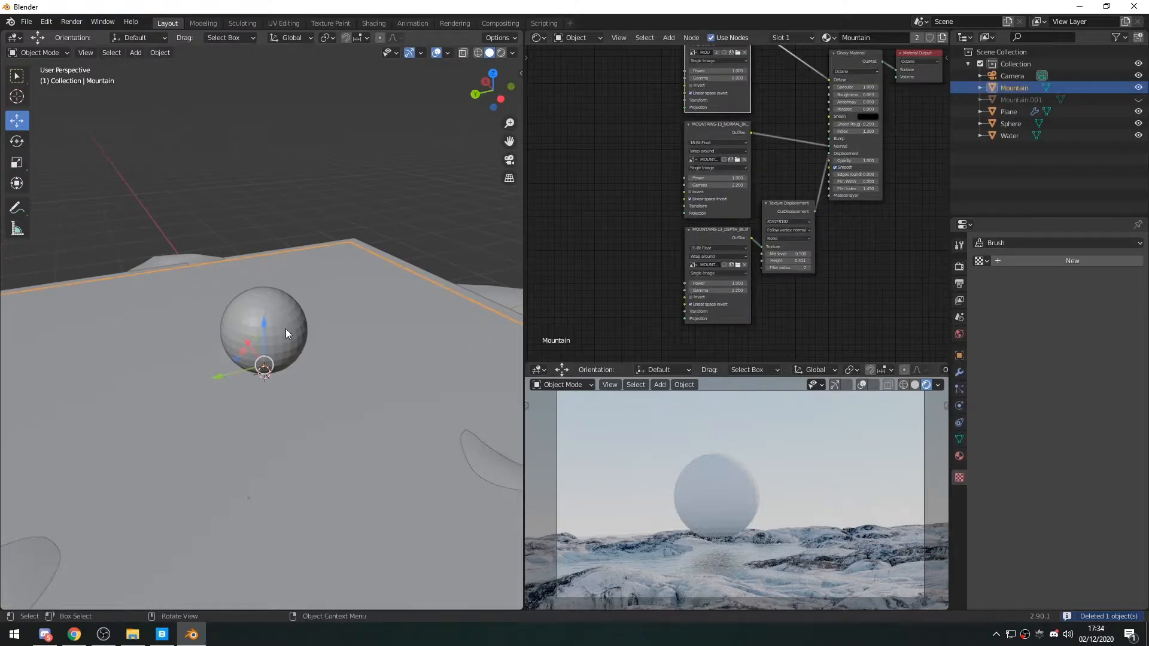
Step: Delete the UV sphere above the water
{"action": "left_click", "coordinate": [286, 326]}
{"action": "key", "text": "Delete"}
Step: Add a UV sphere at the scene's centre with 60 segments and 40 rings
{"action": "key", "text": "shift+a"}
{"action": "mouse_move", "coordinate": [286, 329]}
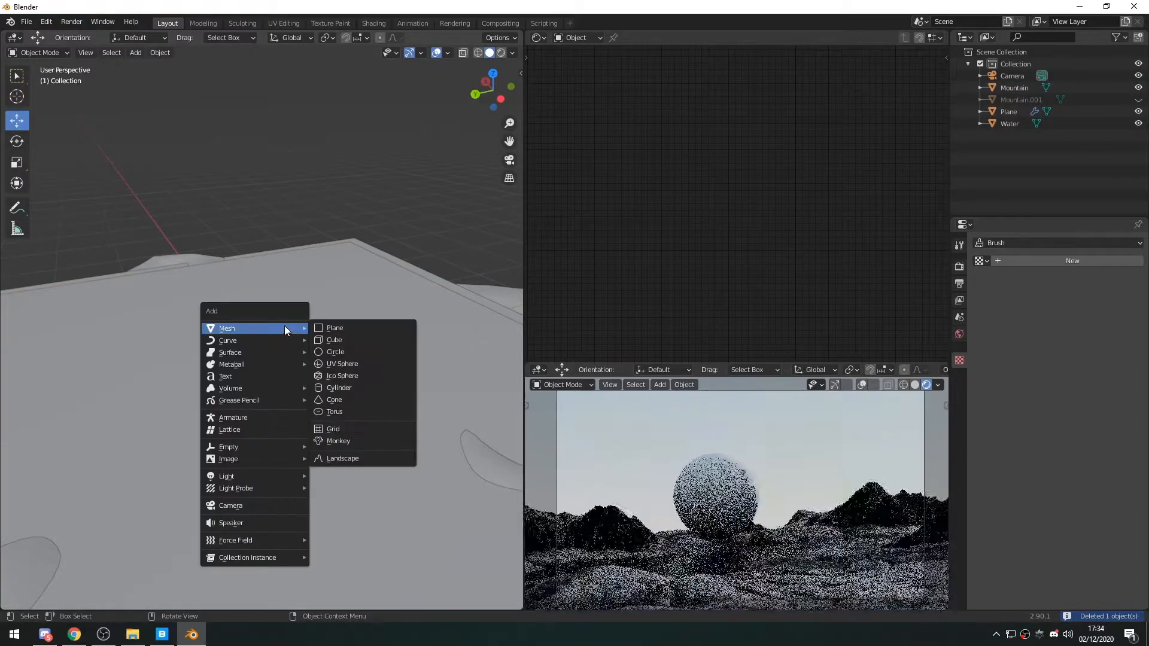
{"action": "left_click", "coordinate": [345, 362]}
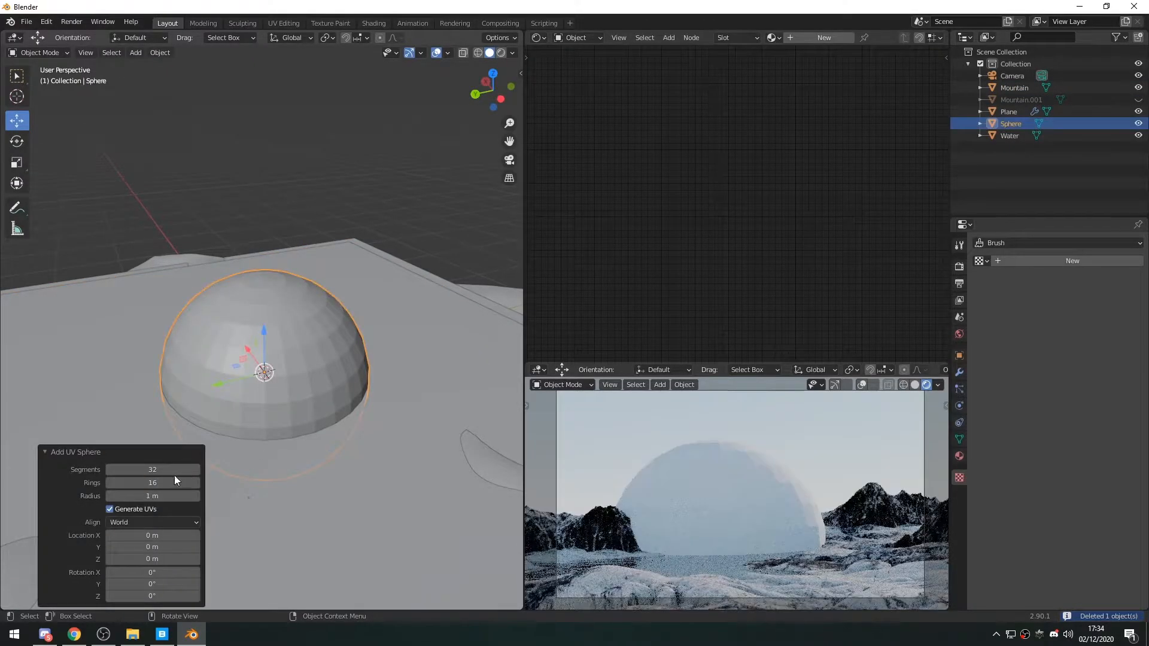
{"action": "left_click", "coordinate": [152, 471]}
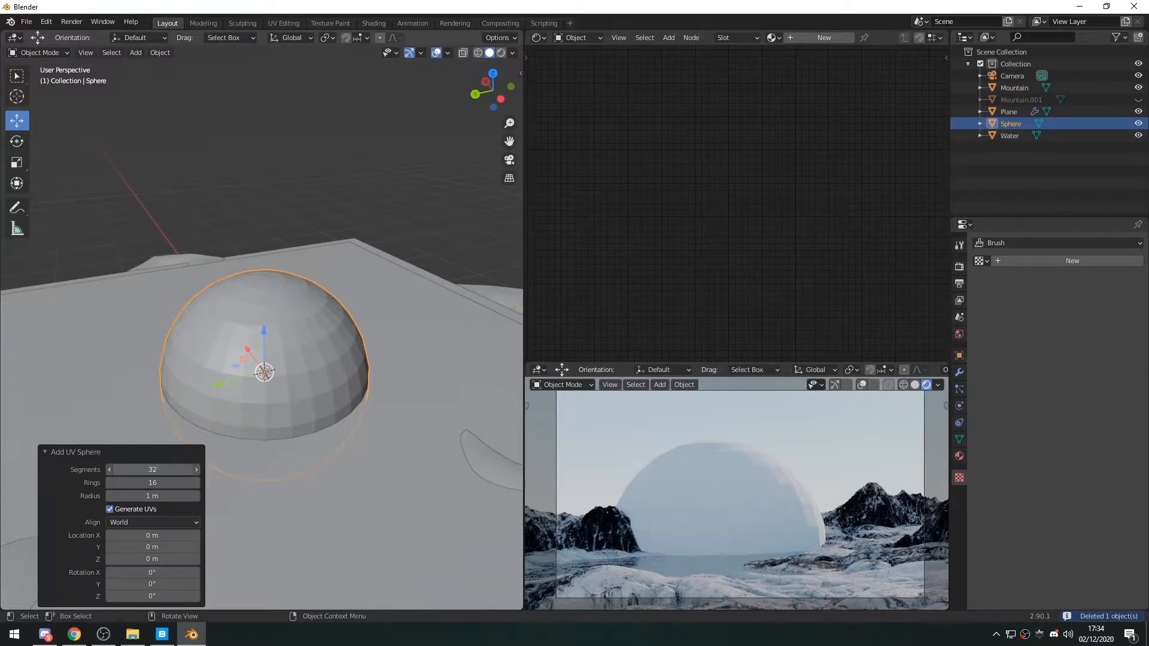
{"action": "type", "text": "60"}
{"action": "key", "text": "Return"}
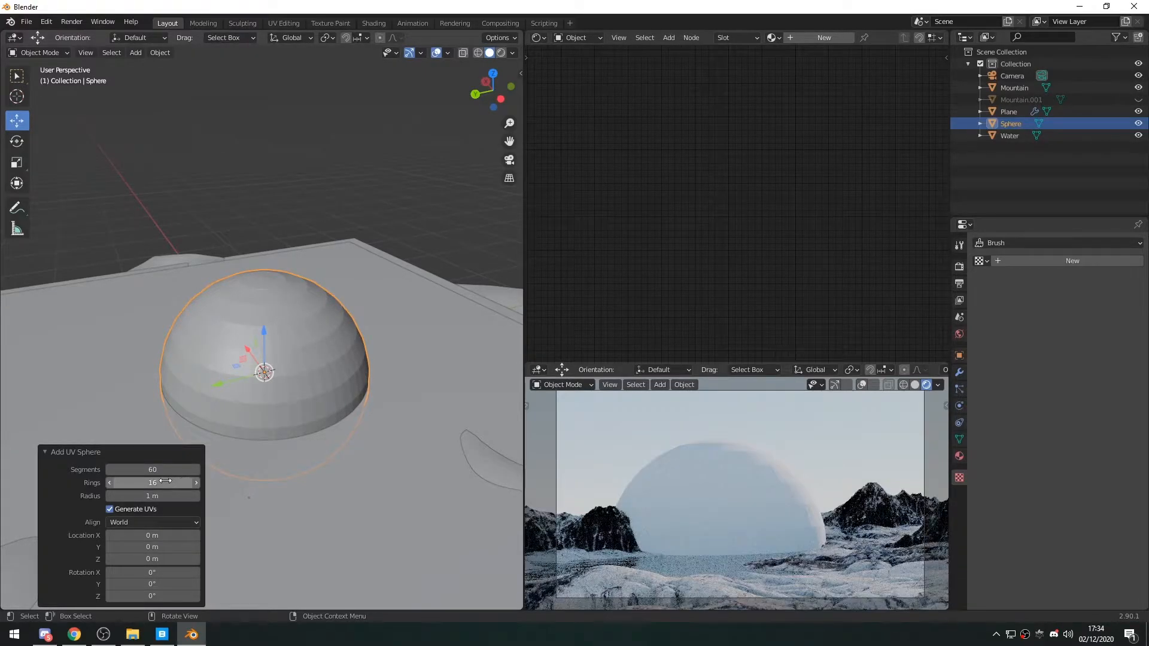
{"action": "left_click", "coordinate": [143, 483]}
{"action": "type", "text": "3"}
{"action": "key", "text": "Return"}
{"action": "left_click", "coordinate": [164, 486]}
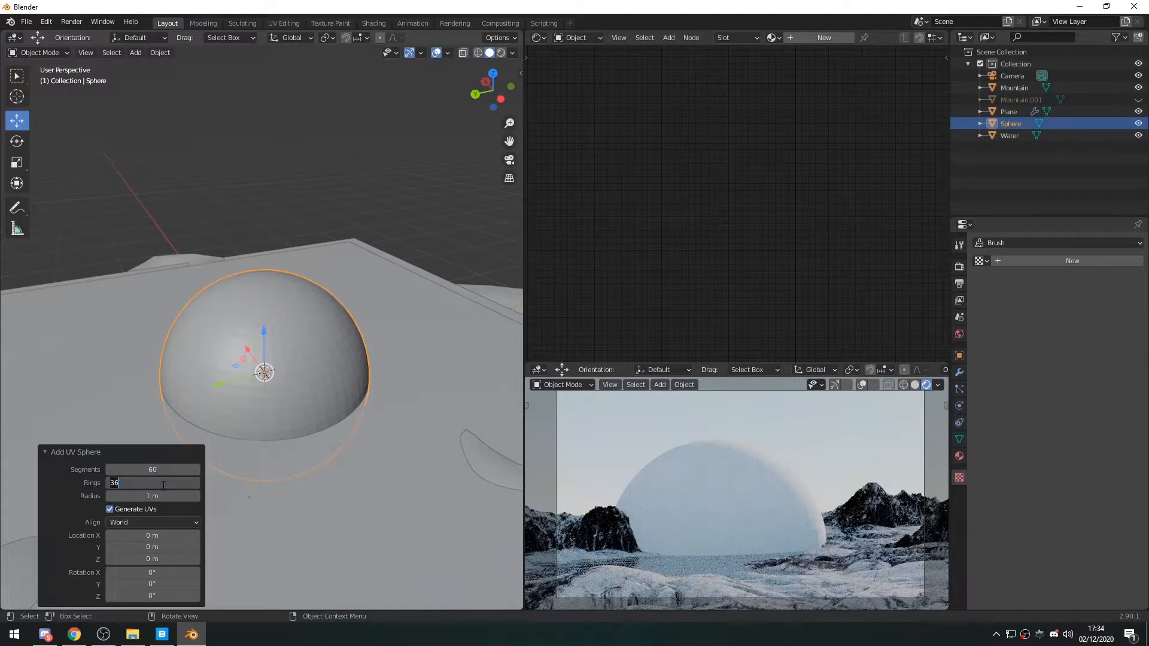
{"action": "type", "text": "40"}
{"action": "key", "text": "Return"}
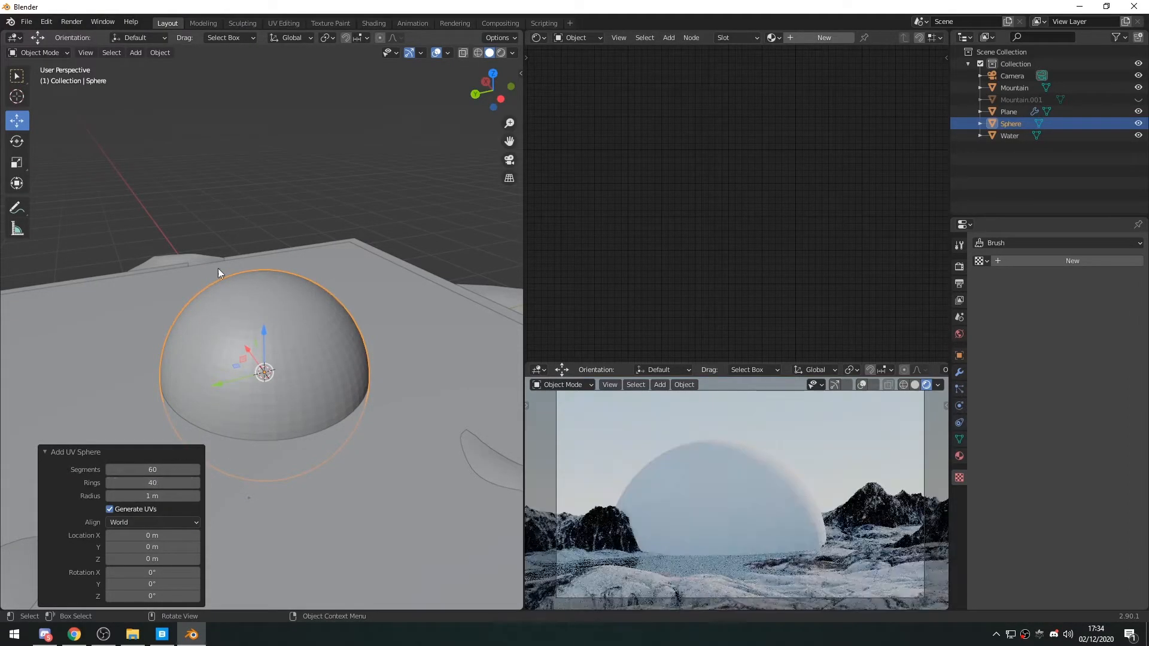
Step: Scale the UV sphere to 0.235 and raise it about 0.128 m along Z so it sits on the water
{"action": "left_click", "coordinate": [201, 157]}
{"action": "left_click", "coordinate": [307, 346]}
{"action": "key", "text": "s"}
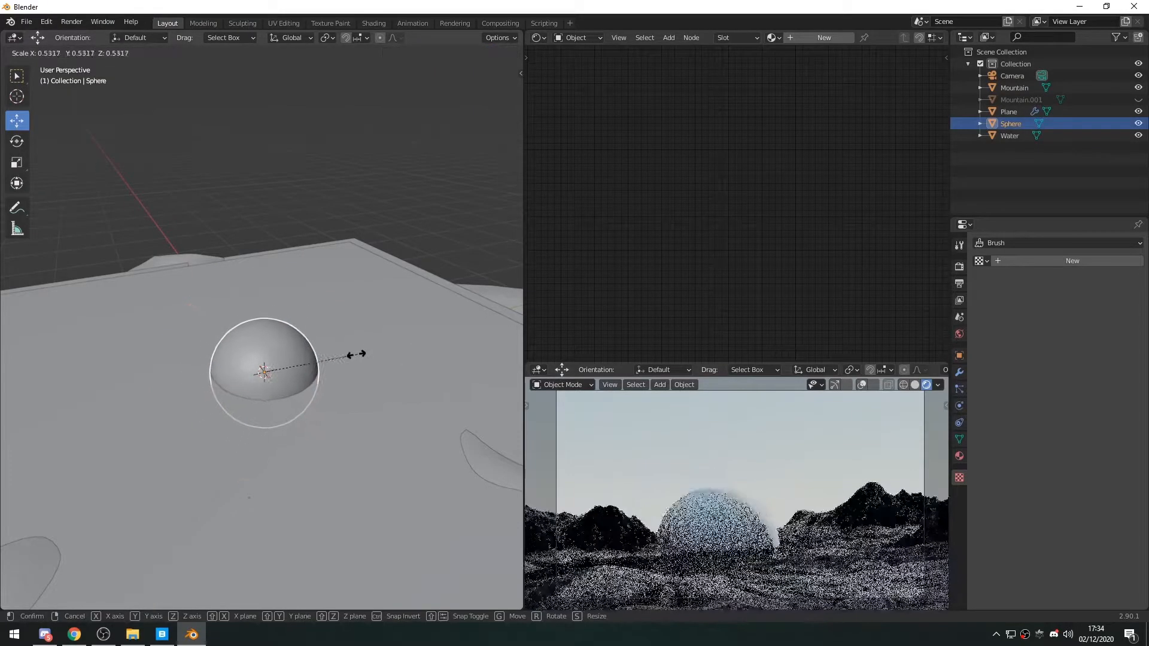
{"action": "left_click", "coordinate": [296, 358]}
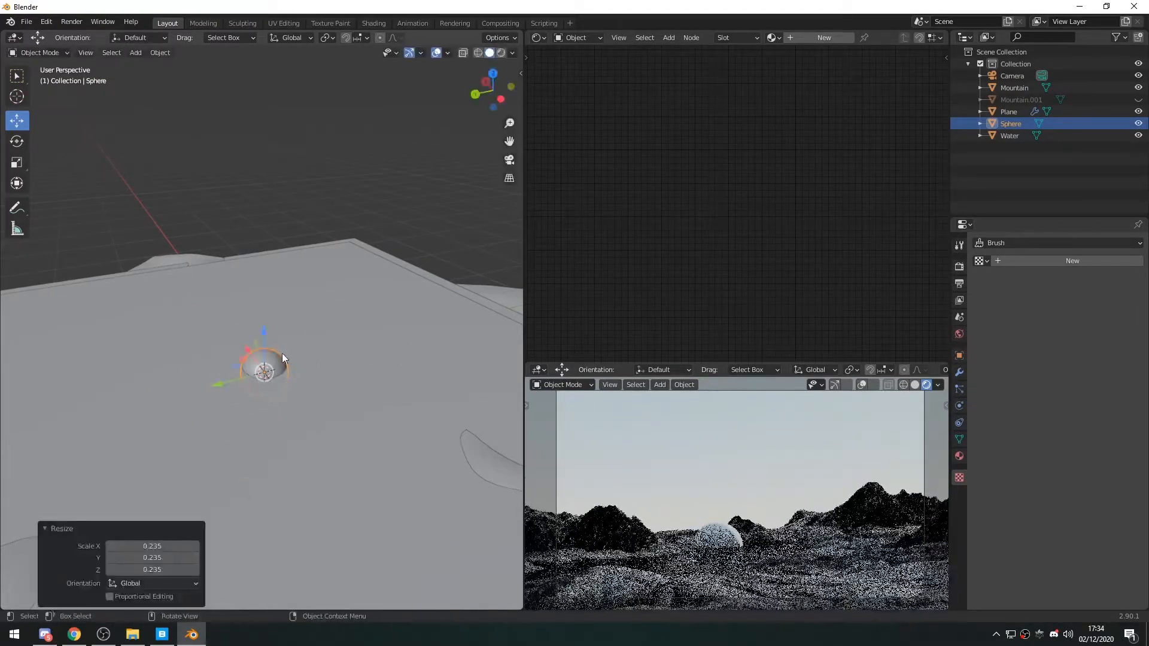
{"action": "key", "text": "g"}
{"action": "key", "text": "z"}
{"action": "left_click", "coordinate": [262, 320]}
Step: Shift the sphere about 0.226 m in negative X, raise it about 0.041 m, and nudge it back about 0.018 m along X
{"action": "middle_click_drag", "start_coordinate": [225, 406], "coordinate": [228, 362]}
{"action": "key", "text": "g"}
{"action": "key", "text": "x"}
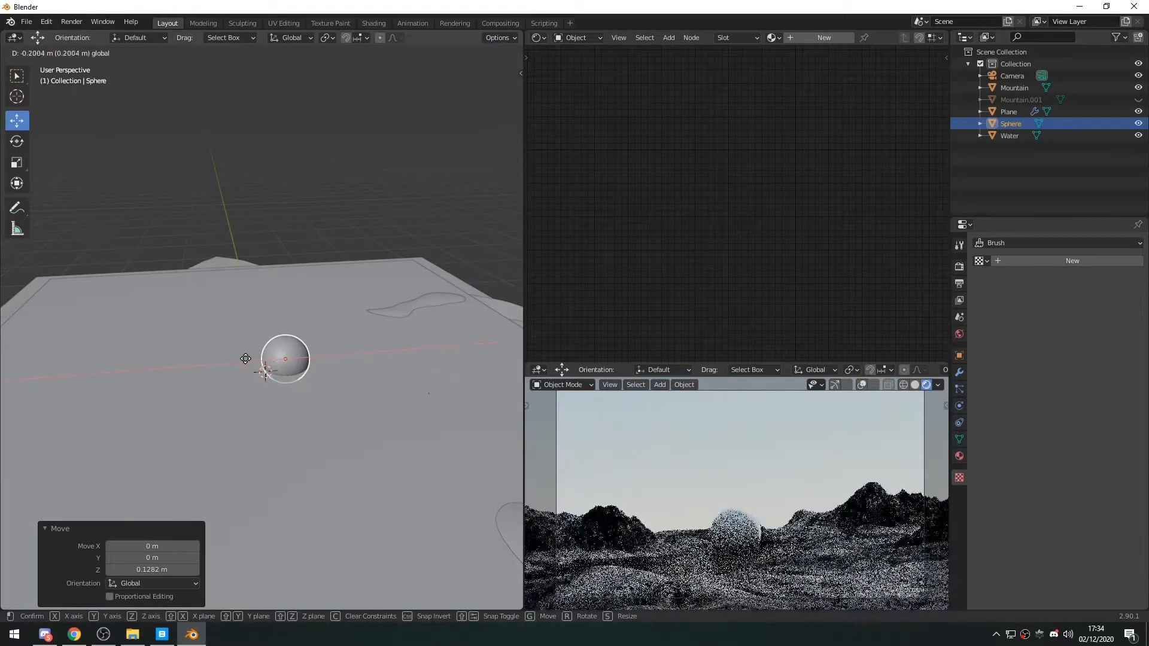
{"action": "left_click", "coordinate": [248, 357]}
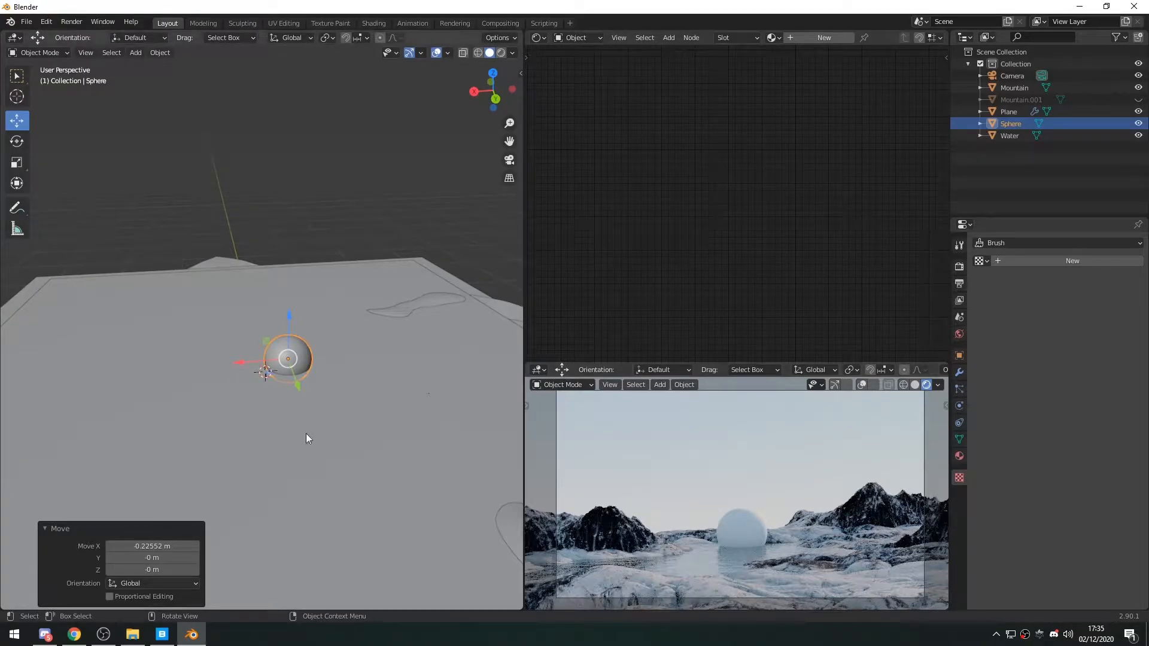
{"action": "left_click_drag", "start_coordinate": [289, 319], "coordinate": [285, 313]}
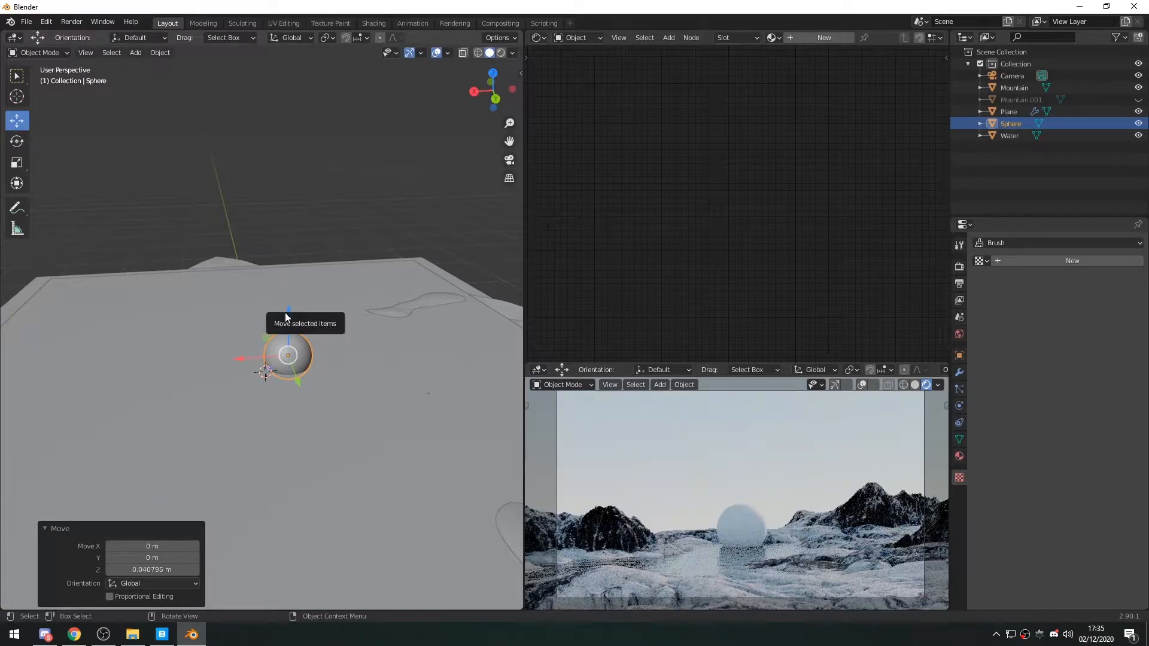
{"action": "left_click_drag", "start_coordinate": [244, 352], "coordinate": [240, 360]}
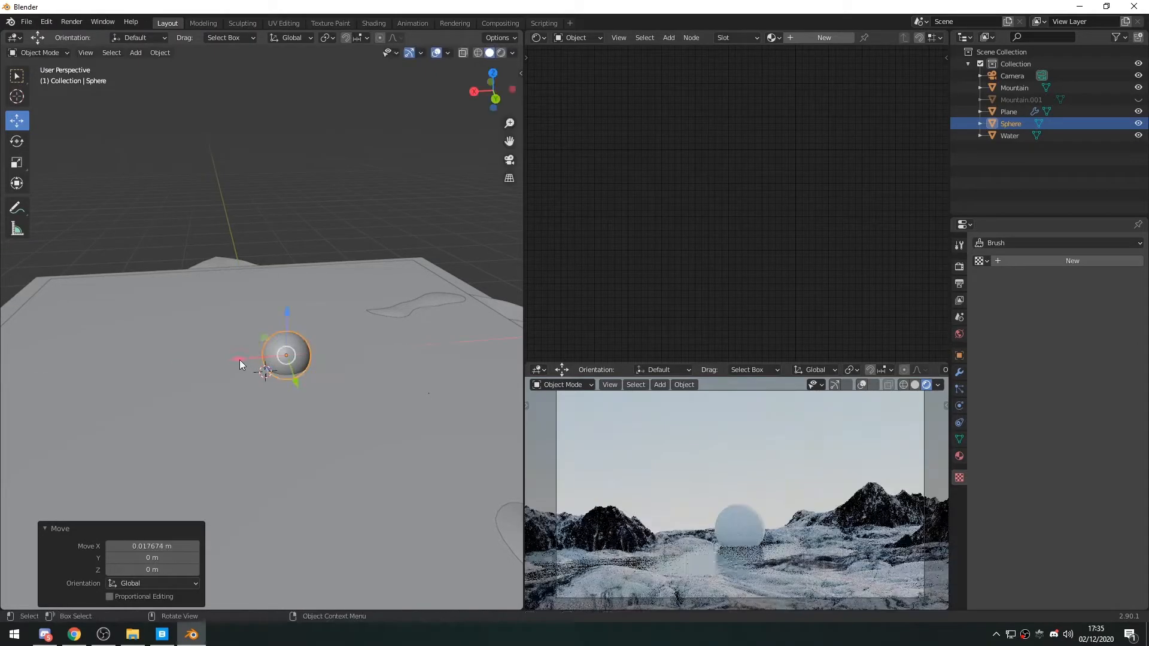
{"action": "left_click", "coordinate": [924, 454]}
{"action": "left_click", "coordinate": [1011, 76]}
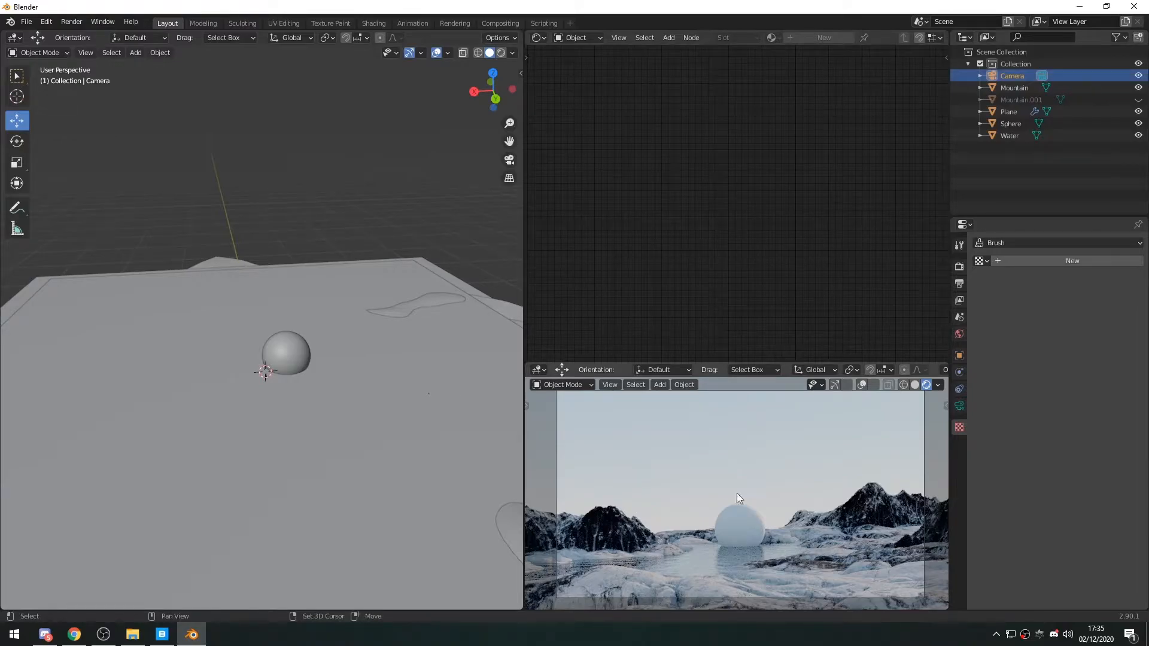
{"action": "key", "text": "shift+grave"}
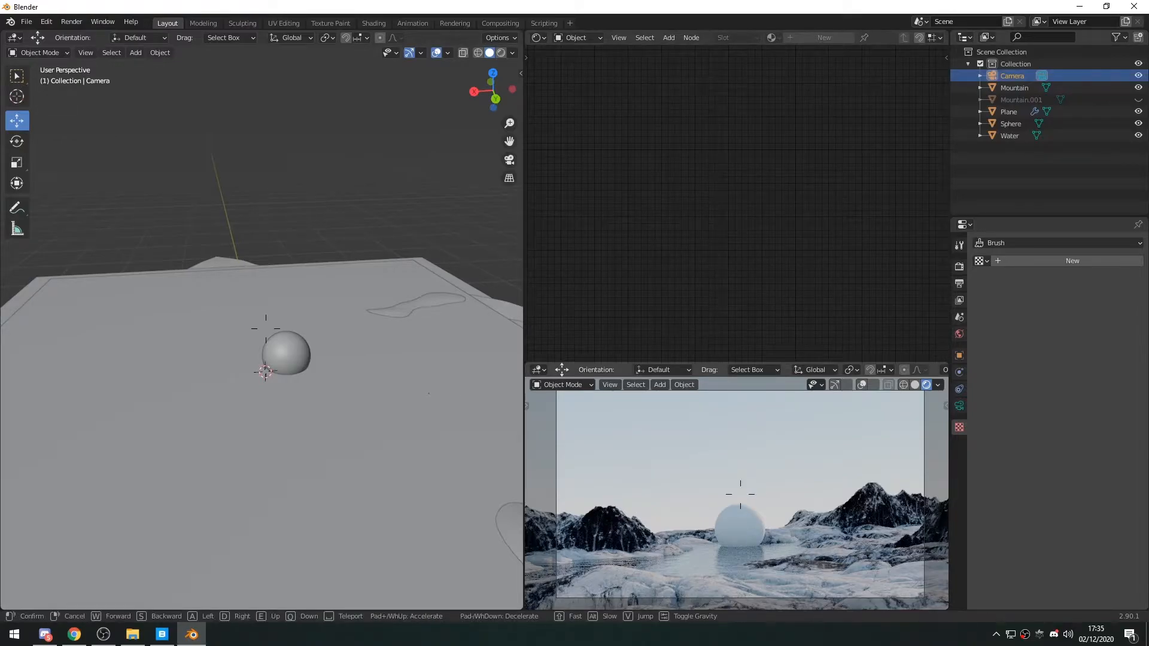
{"action": "left_click", "coordinate": [737, 495]}
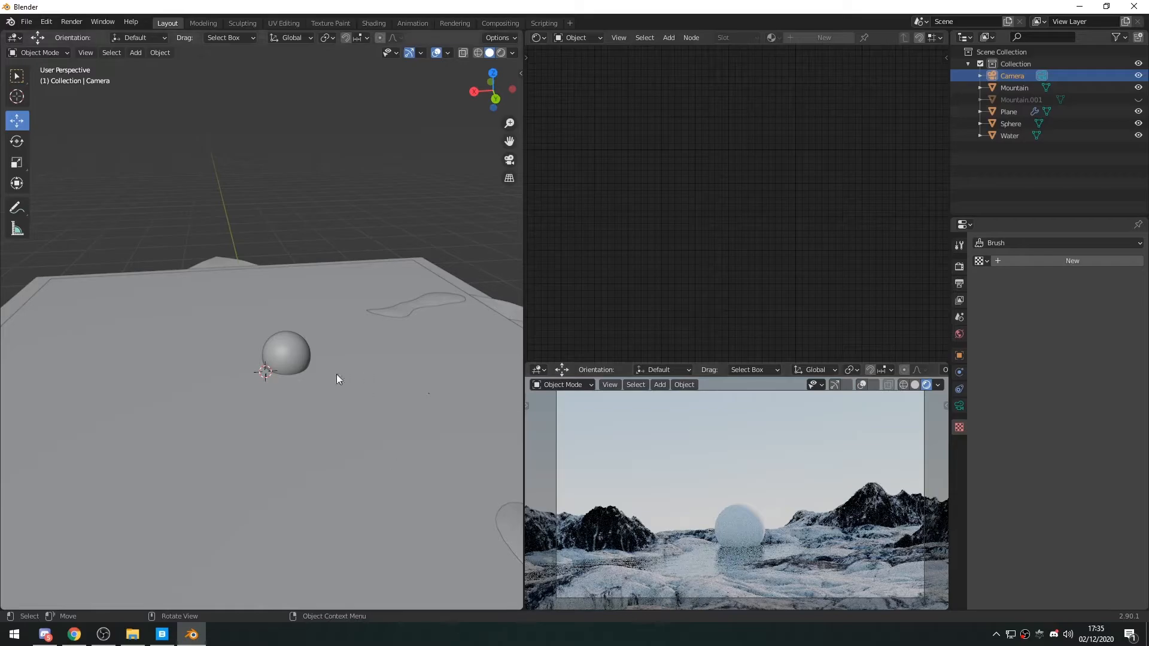
Step: Select and frame the sphere, and give it a Displace modifier with a new texture named Ball
{"action": "middle_click_drag", "start_coordinate": [242, 434], "coordinate": [272, 346]}
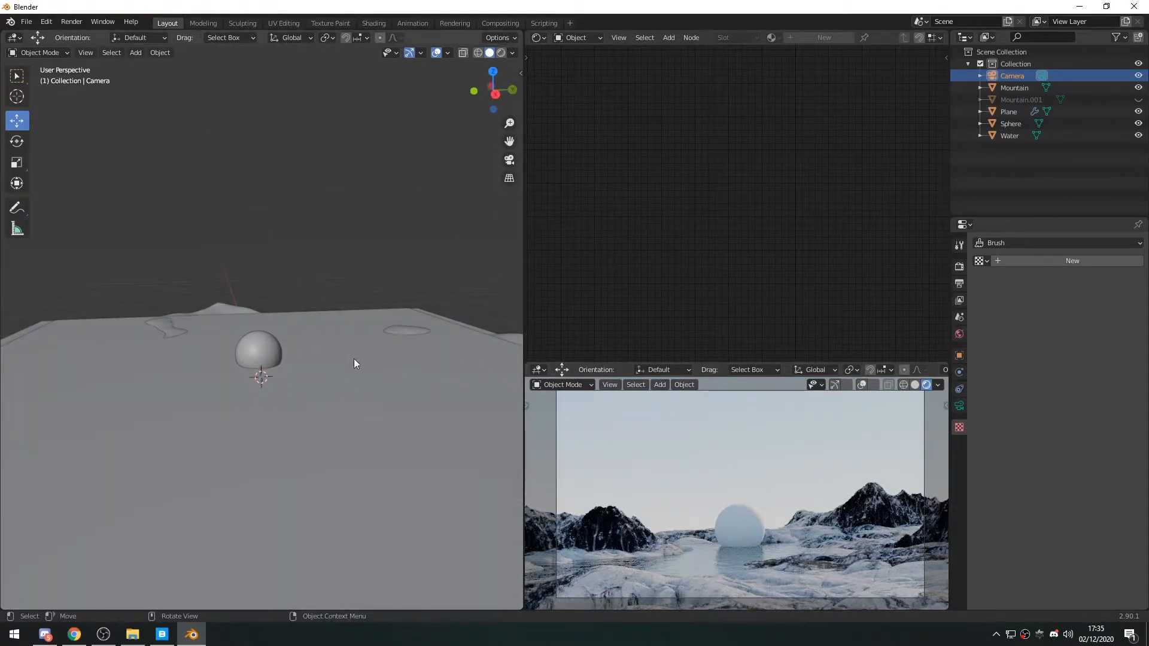
{"action": "scroll", "coordinate": [292, 378], "scroll_direction": "up", "scroll_amount": 3}
{"action": "middle_click_drag", "start_coordinate": [292, 378], "coordinate": [304, 425]}
{"action": "left_click", "coordinate": [282, 364]}
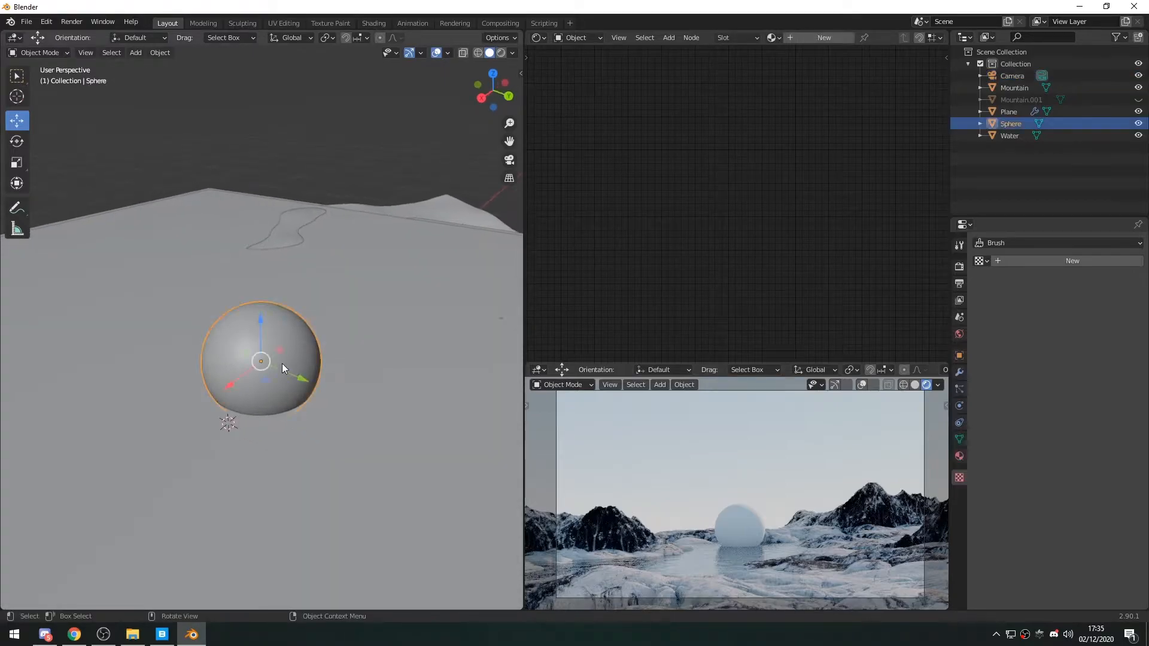
{"action": "key", "text": "KP_Decimal"}
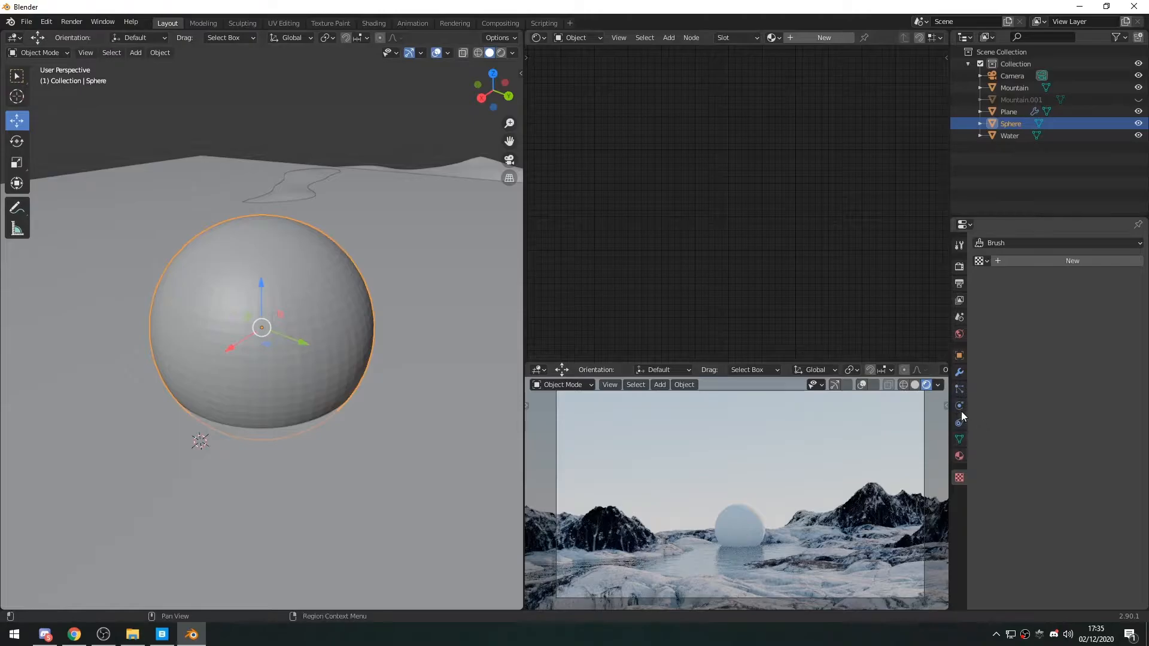
{"action": "left_click", "coordinate": [959, 373]}
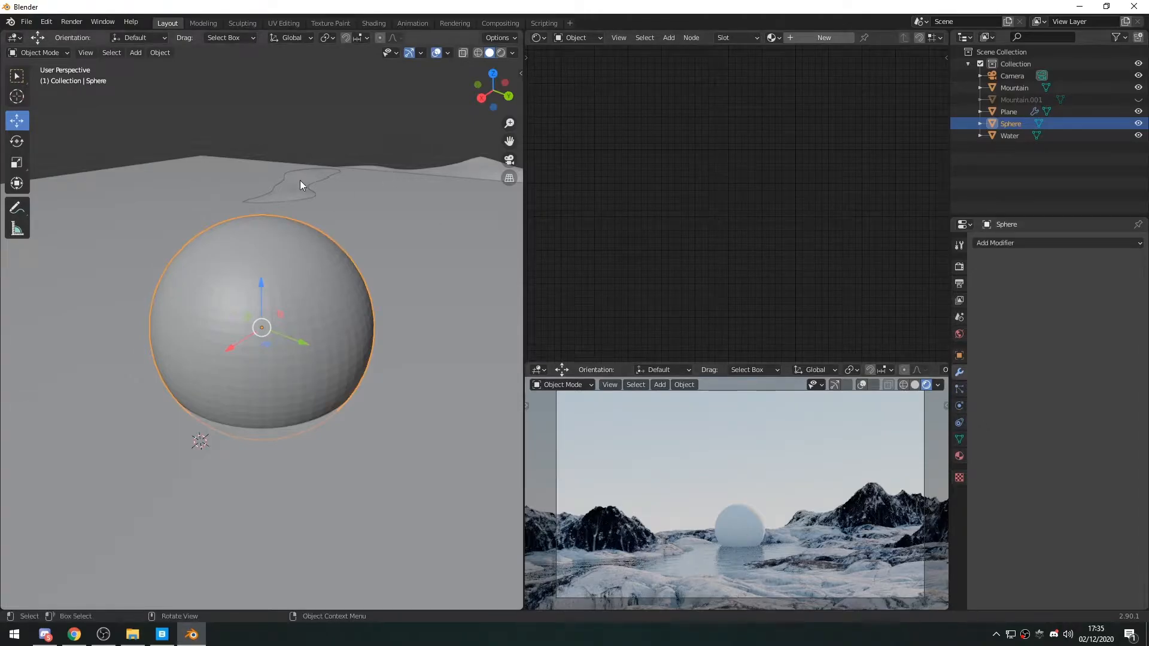
{"action": "left_click", "coordinate": [1012, 243]}
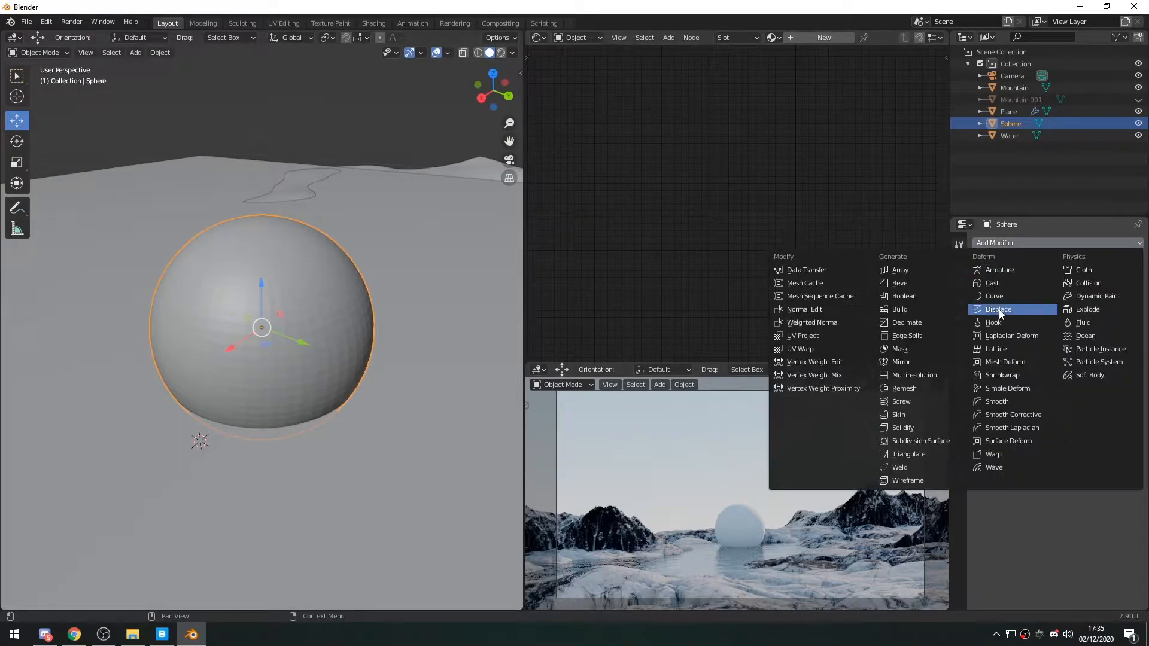
{"action": "left_click", "coordinate": [1000, 310]}
{"action": "left_click", "coordinate": [1041, 282]}
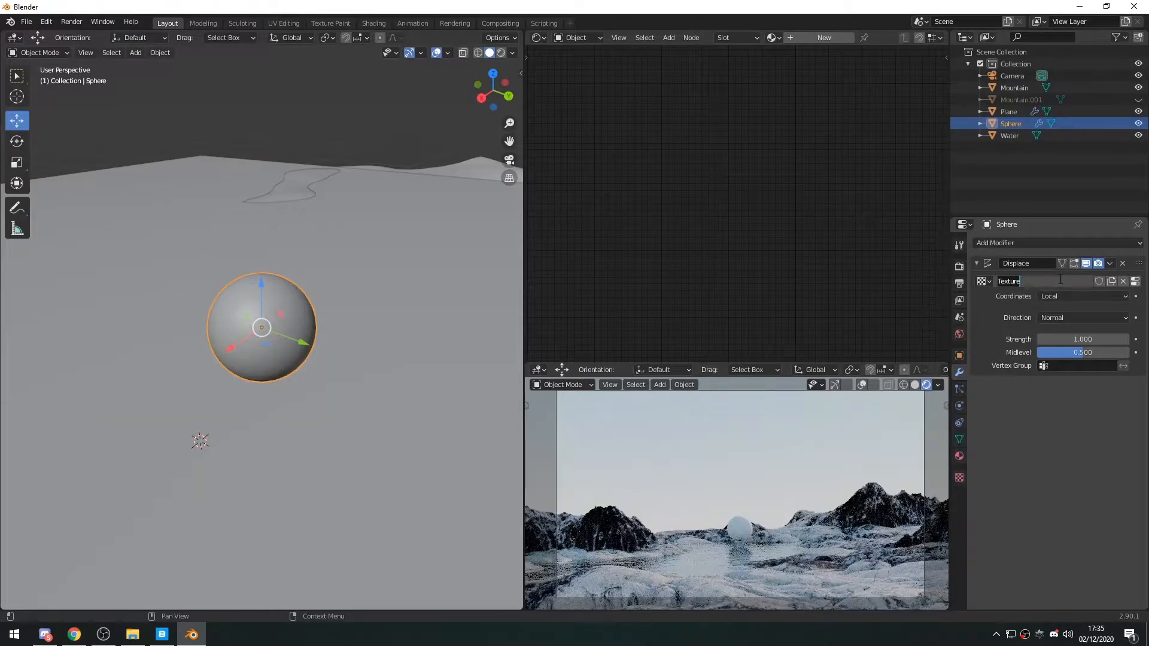
{"action": "type", "text": "Ball"}
{"action": "key", "text": "Return"}
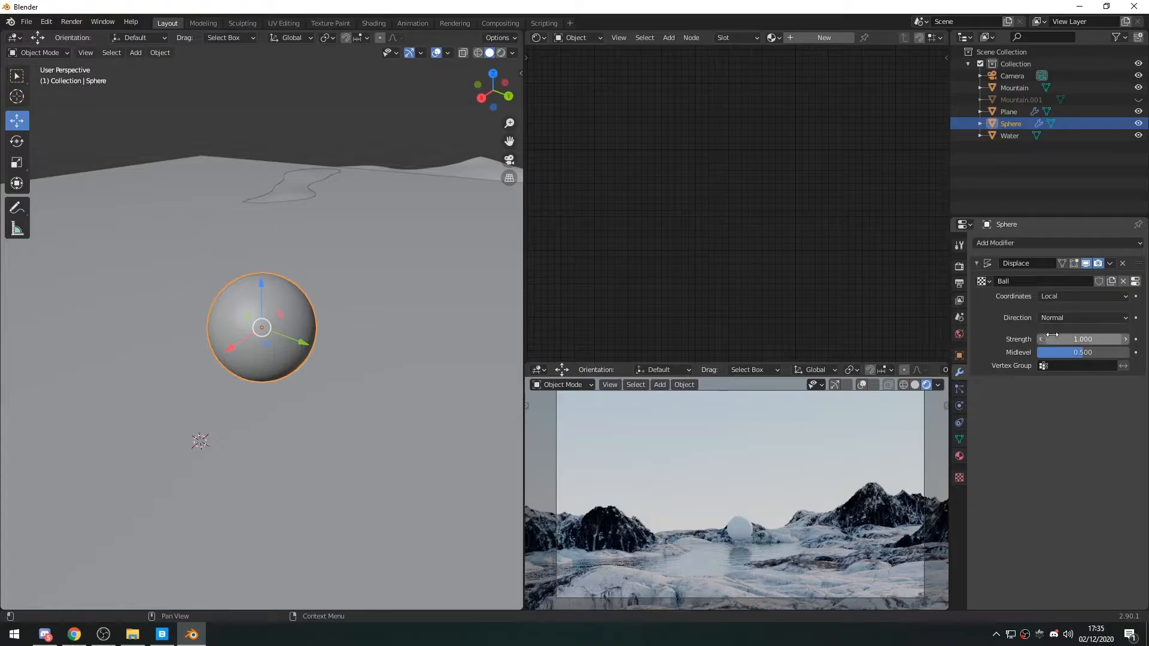
Step: Try the Voronoi type on the Ball texture, and set its type to Marble
{"action": "left_click", "coordinate": [1137, 283]}
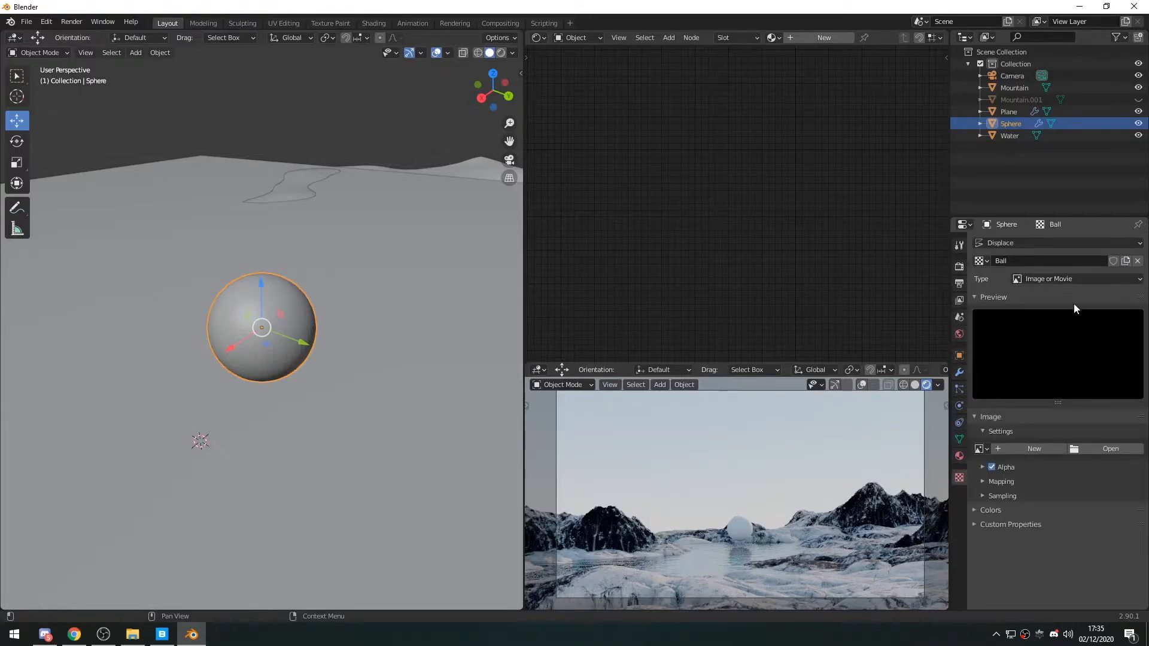
{"action": "left_click", "coordinate": [1047, 279]}
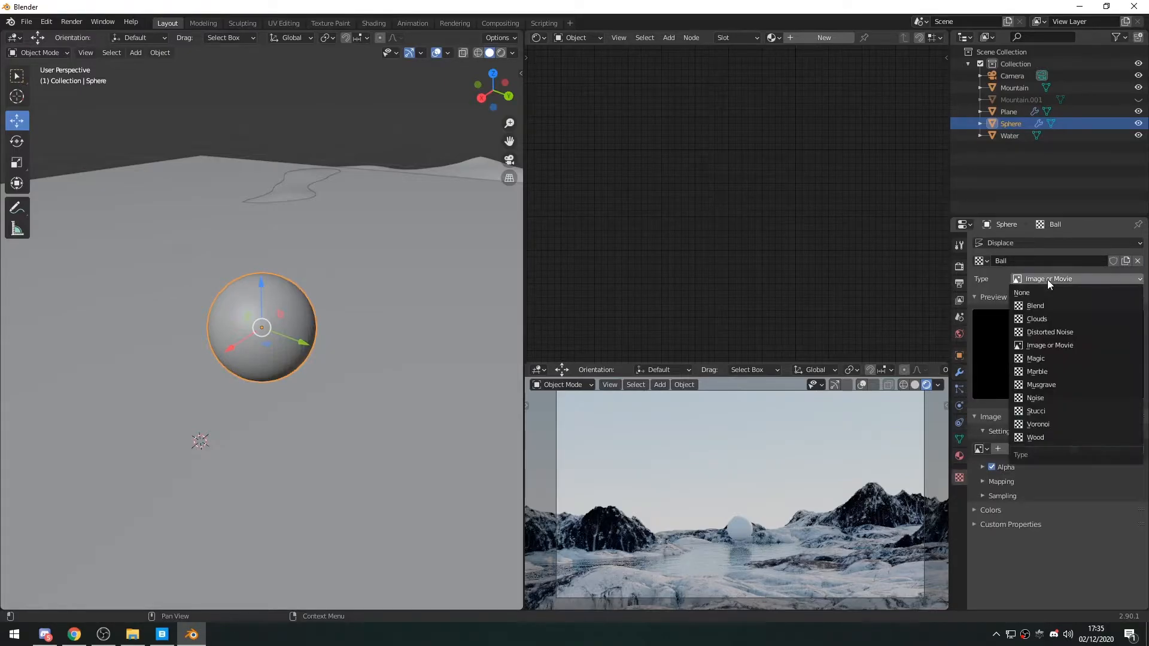
{"action": "left_click", "coordinate": [1051, 424]}
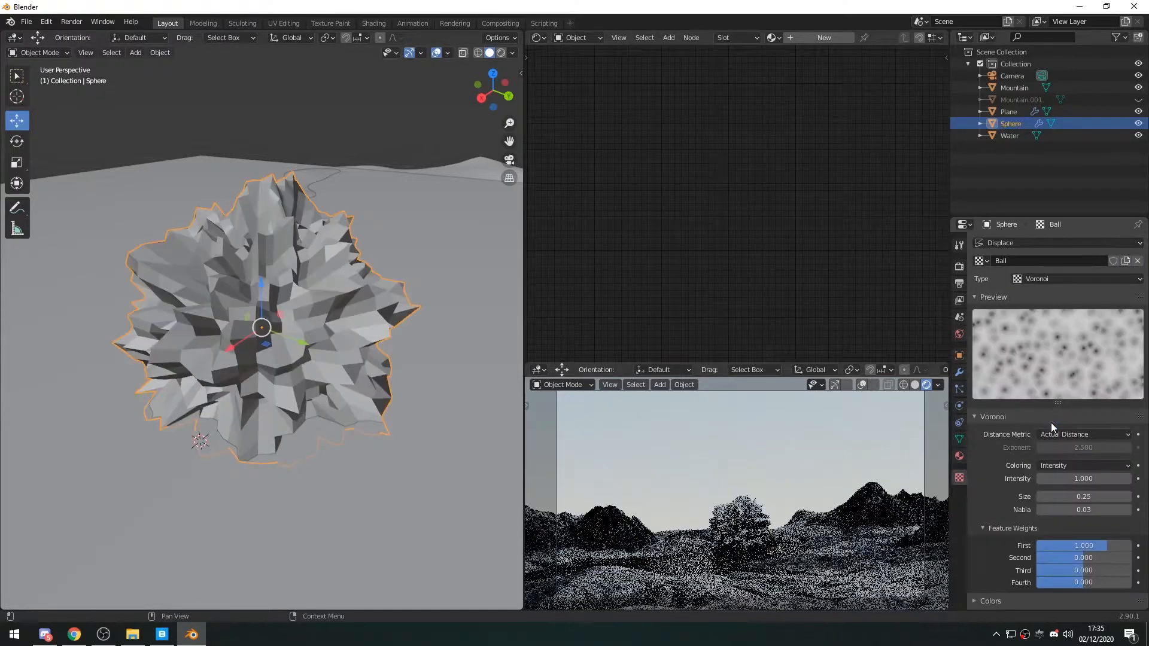
{"action": "left_click", "coordinate": [1045, 280]}
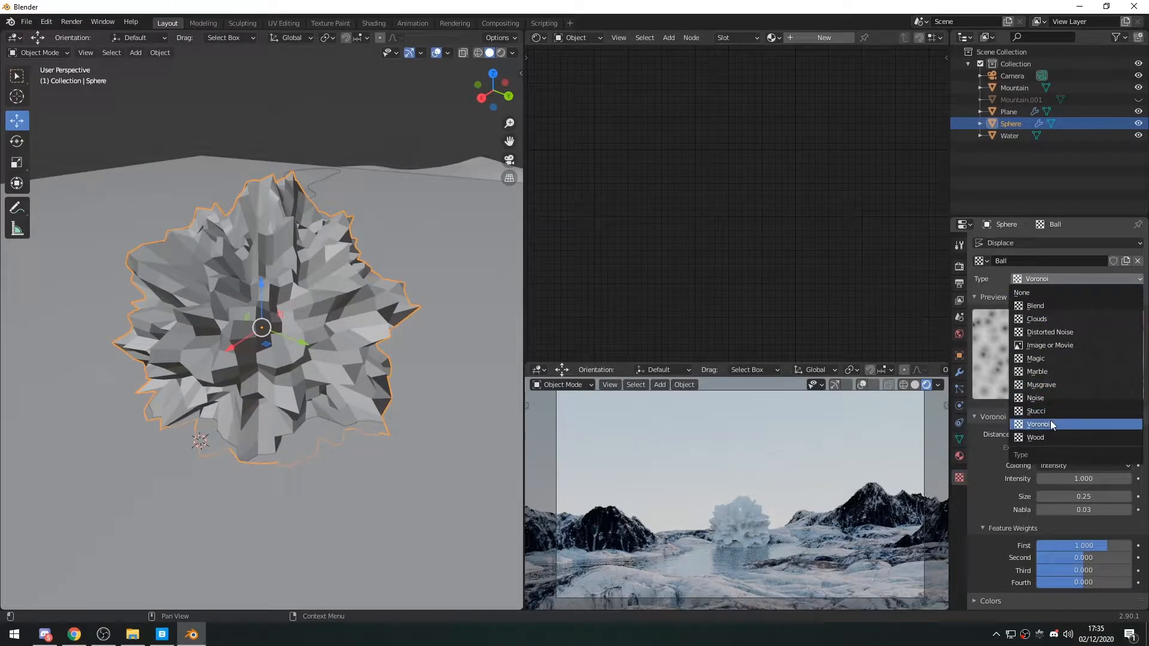
{"action": "left_click", "coordinate": [1037, 371]}
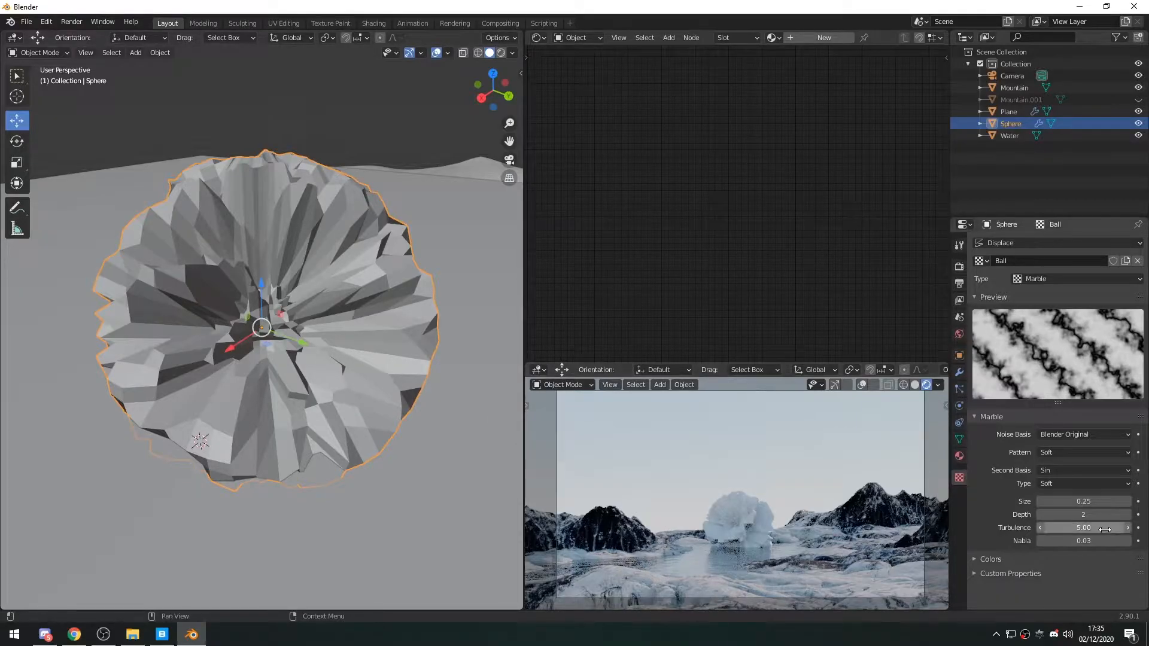
Step: Set the Marble texture's size to 0.26, depth to 0, turbulence to 11.90 and nabla to 0.00
{"action": "left_click_drag", "start_coordinate": [1095, 531], "coordinate": [1072, 541]}
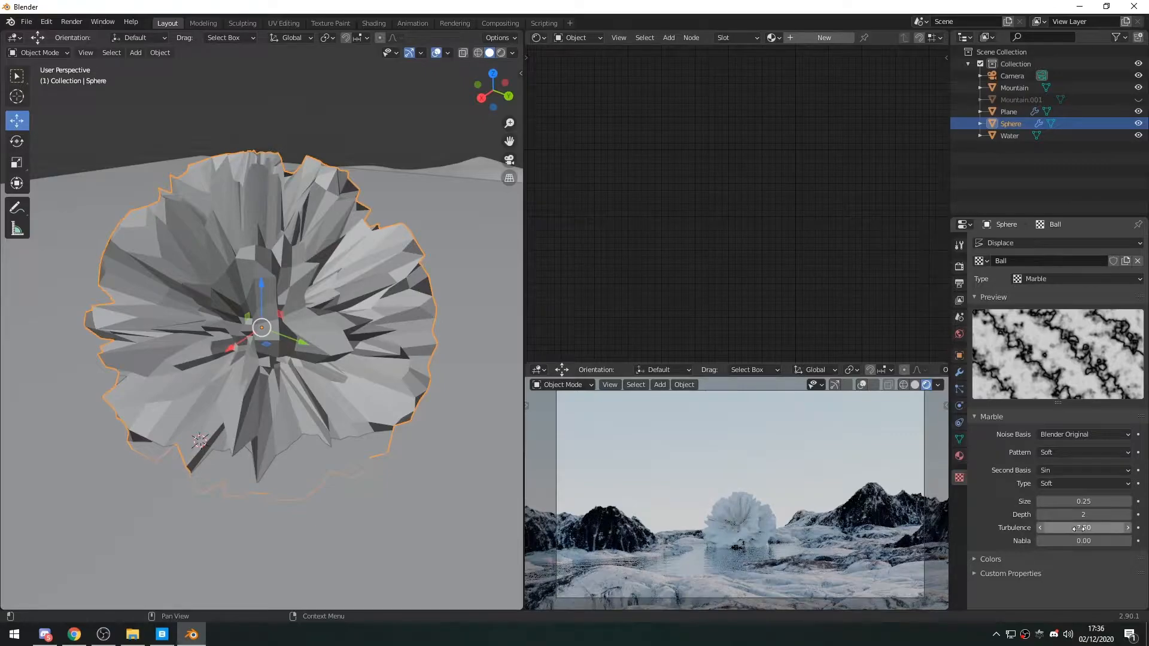
{"action": "left_click_drag", "start_coordinate": [1085, 515], "coordinate": [1068, 515]}
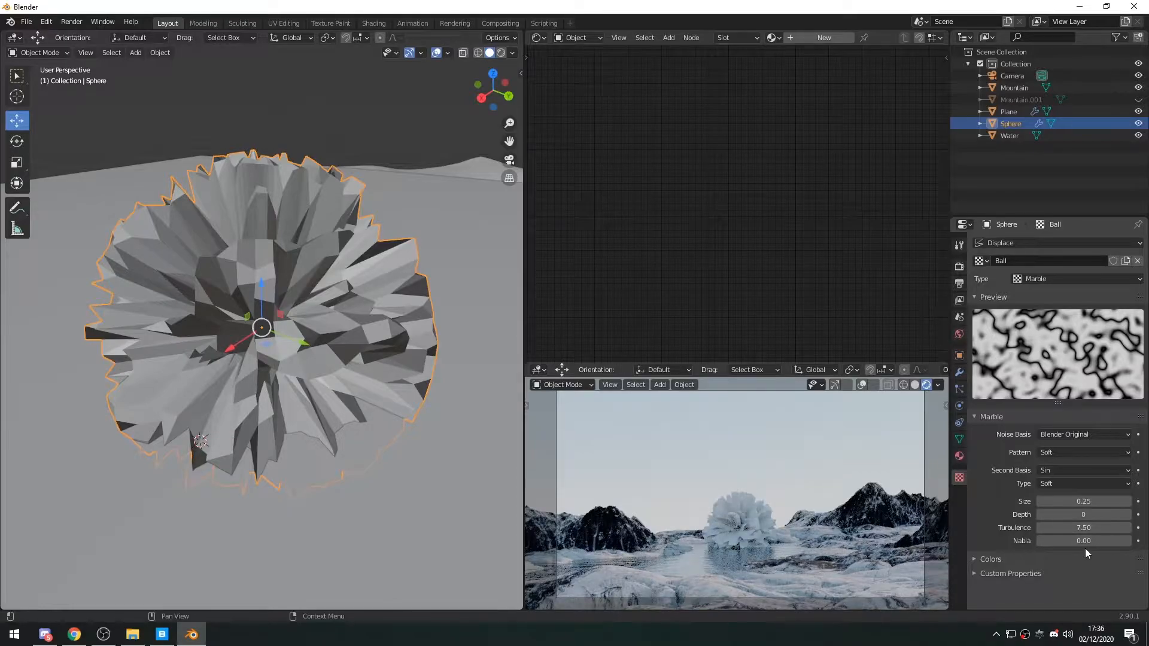
{"action": "left_click_drag", "start_coordinate": [1076, 504], "coordinate": [1097, 527]}
{"action": "middle_click_drag", "start_coordinate": [303, 419], "coordinate": [263, 400]}
{"action": "scroll", "coordinate": [262, 400], "scroll_direction": "down", "scroll_amount": 1}
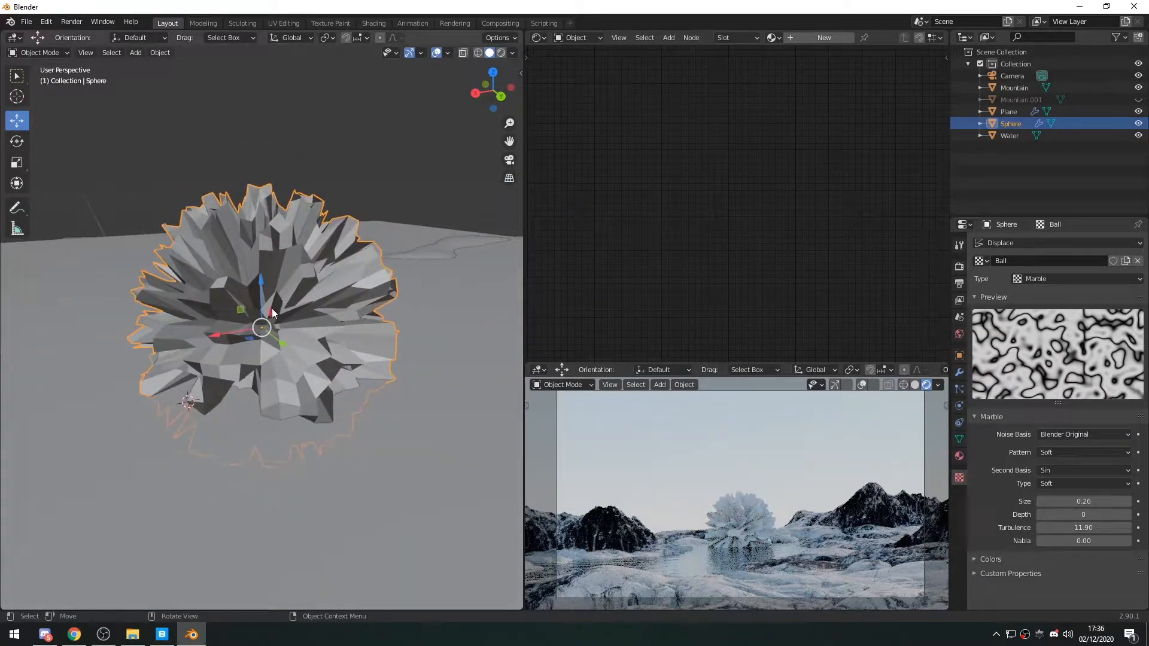
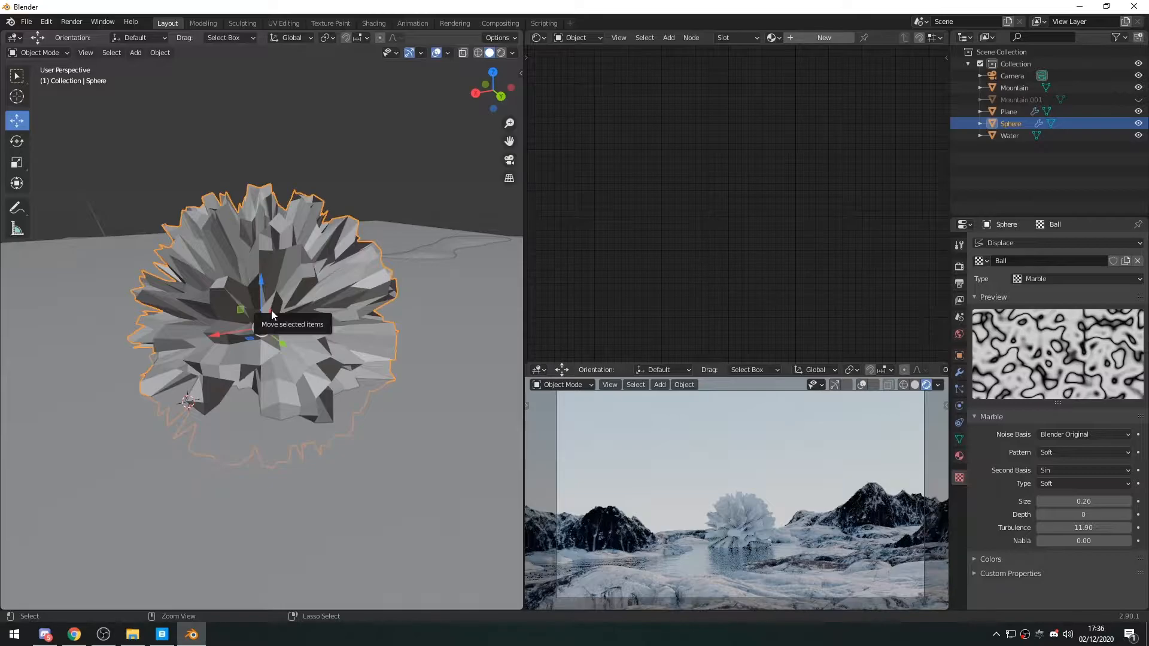
{"action": "key", "text": "ctrl+1"}
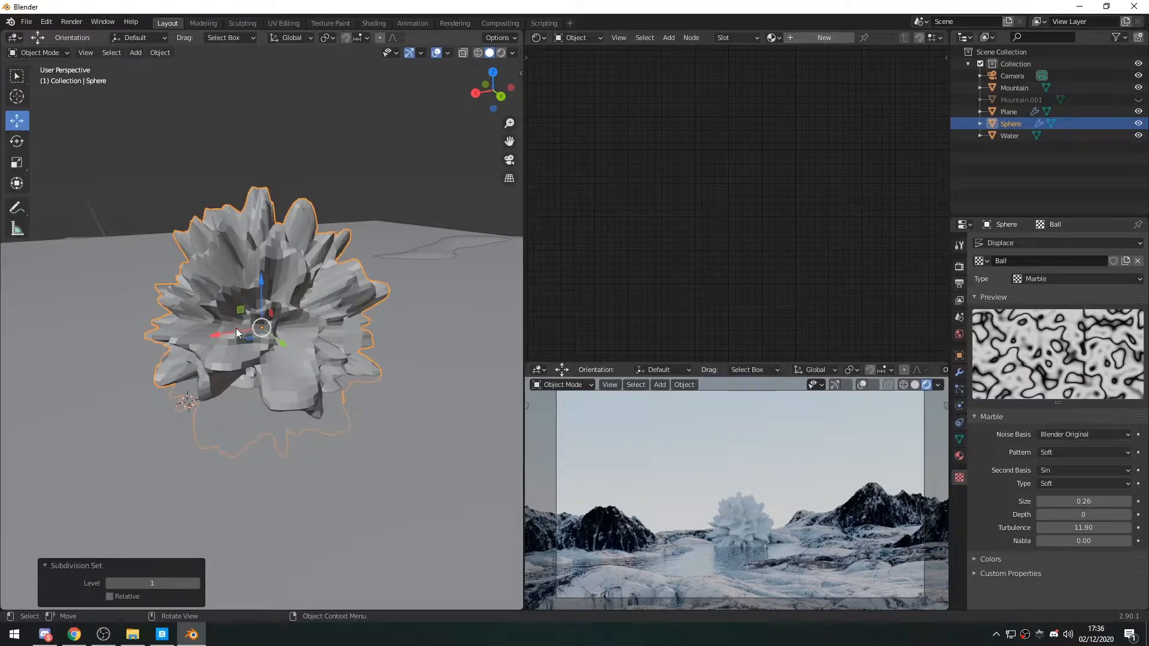
{"action": "left_click", "coordinate": [959, 372]}
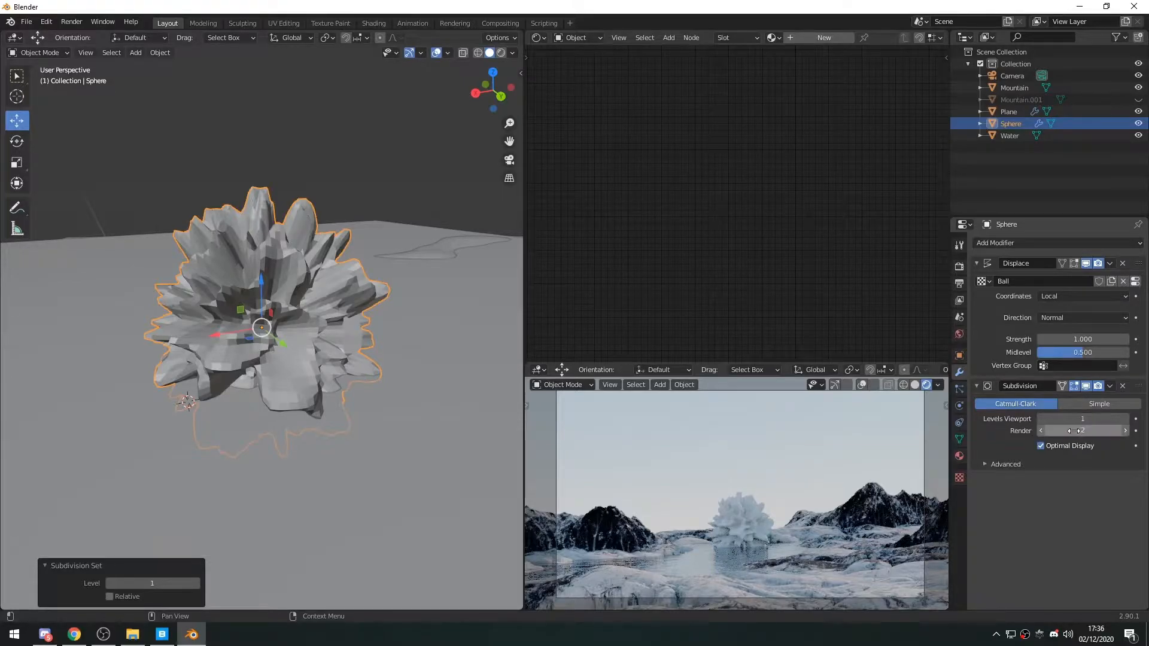
{"action": "left_click", "coordinate": [1123, 386]}
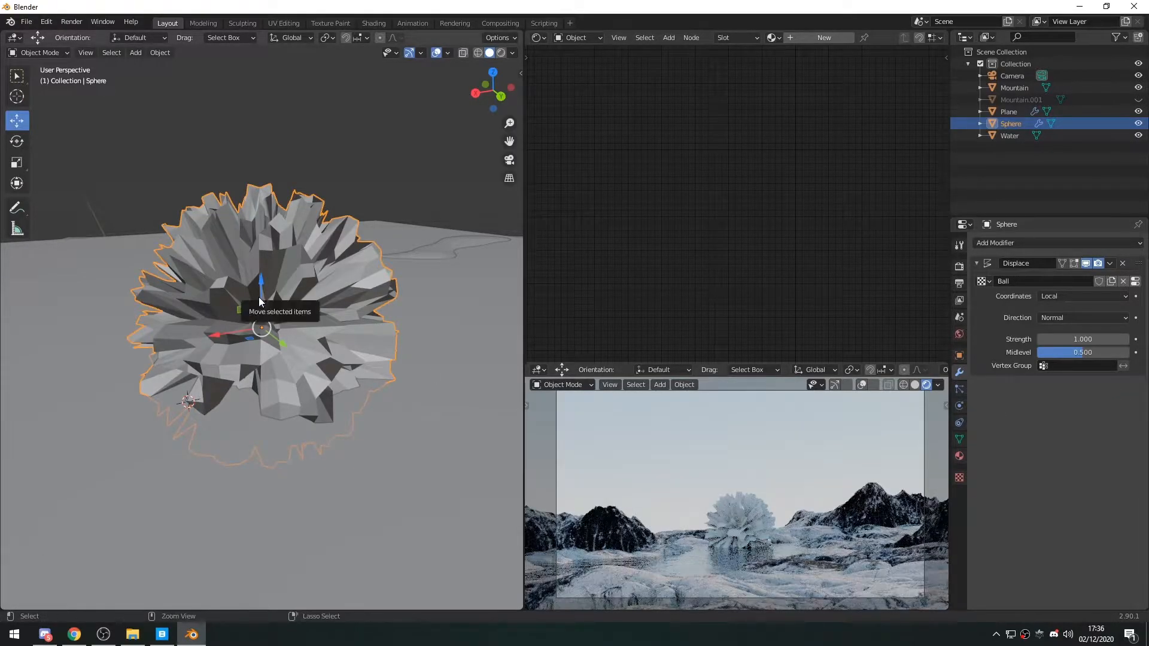
Step: Add a level 2 Subdivision Surface modifier to smooth the displaced sphere
{"action": "key", "text": "ctrl+2"}
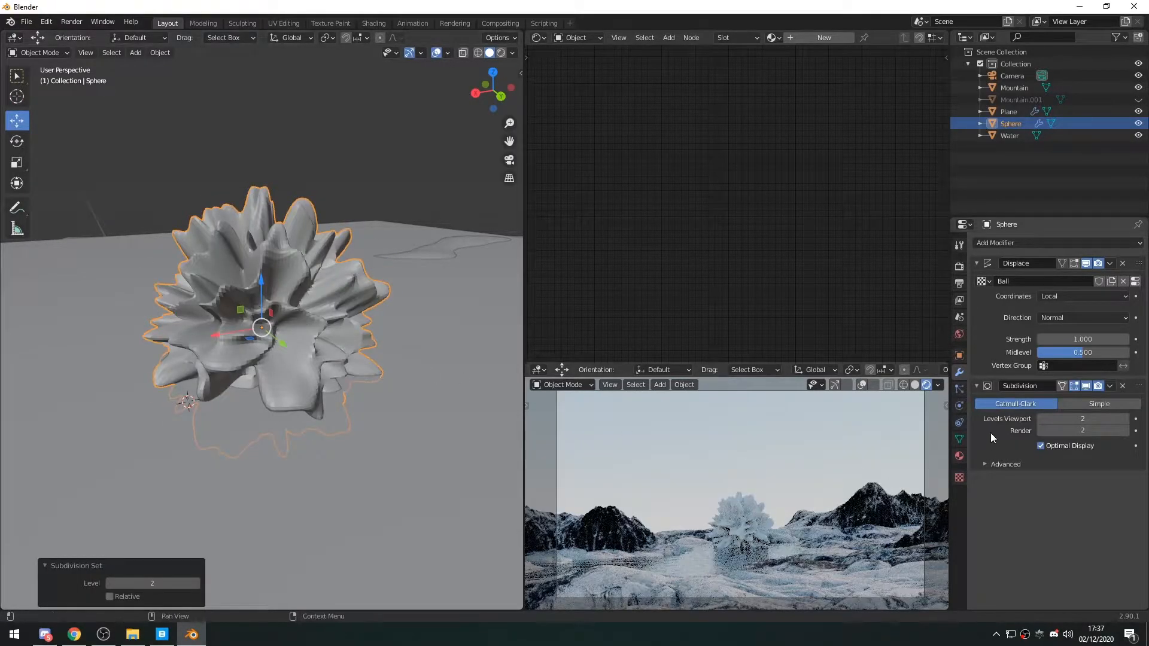
{"action": "middle_click_drag", "start_coordinate": [383, 323], "coordinate": [538, 360]}
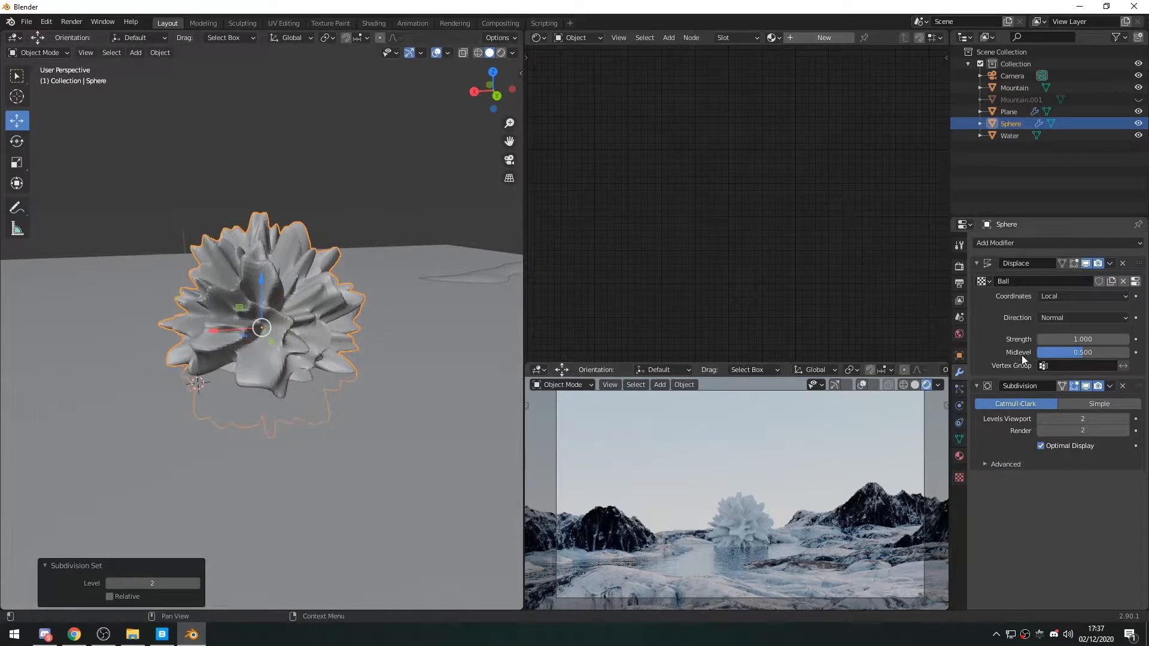
Step: Reopen the Ball texture's Marble settings and enter a depth of 0
{"action": "left_click", "coordinate": [1135, 281]}
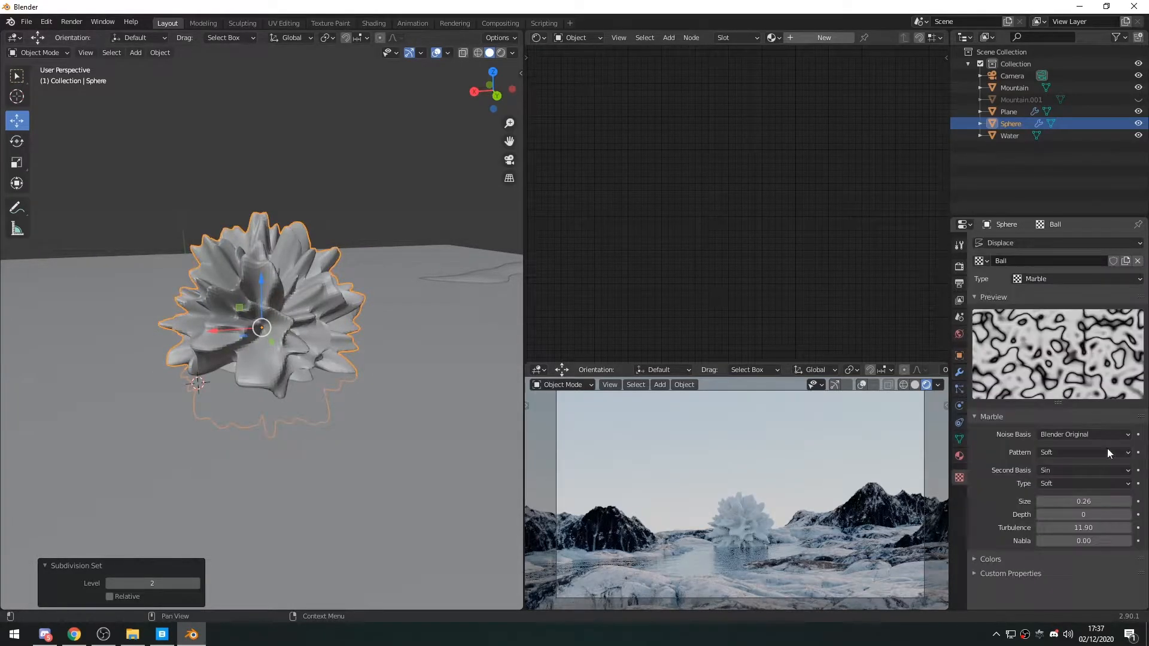
{"action": "scroll", "coordinate": [268, 366], "scroll_direction": "up", "scroll_amount": 7}
{"action": "middle_click_drag", "start_coordinate": [329, 357], "coordinate": [263, 361]}
{"action": "scroll", "coordinate": [249, 379], "scroll_direction": "down", "scroll_amount": 4}
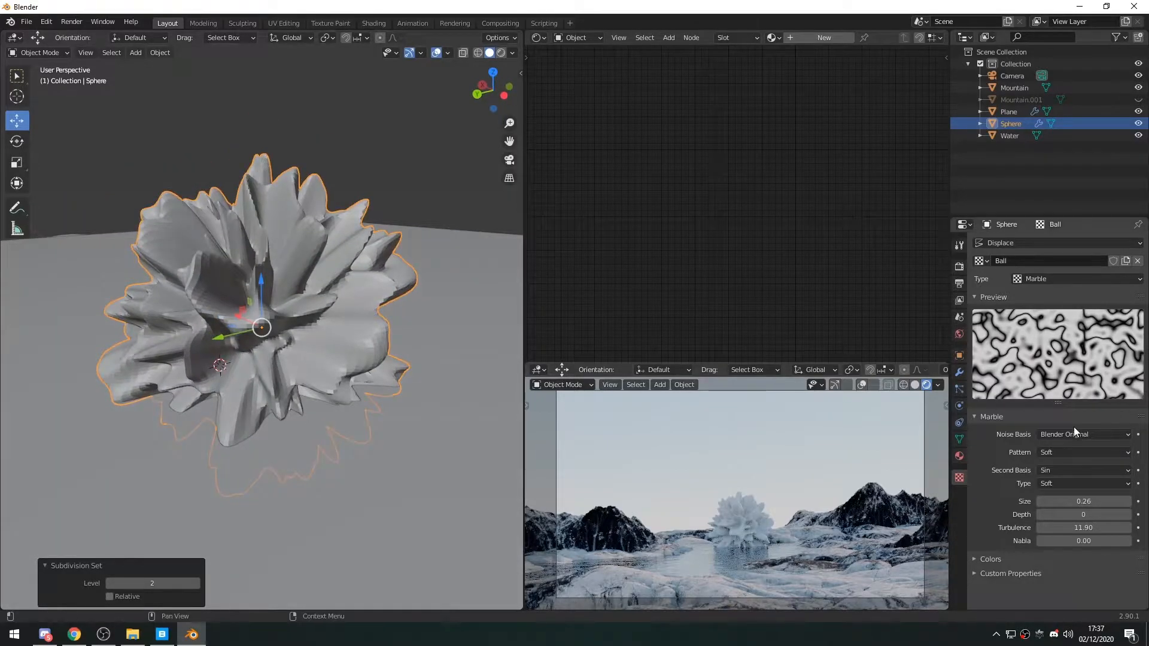
{"action": "mouse_move", "coordinate": [1084, 502]}
{"action": "left_mouse_down"}
{"action": "mouse_move", "coordinate": [1148, 501]}
{"action": "mouse_move", "coordinate": [1090, 501]}
{"action": "left_mouse_up"}
{"action": "left_click", "coordinate": [1084, 513]}
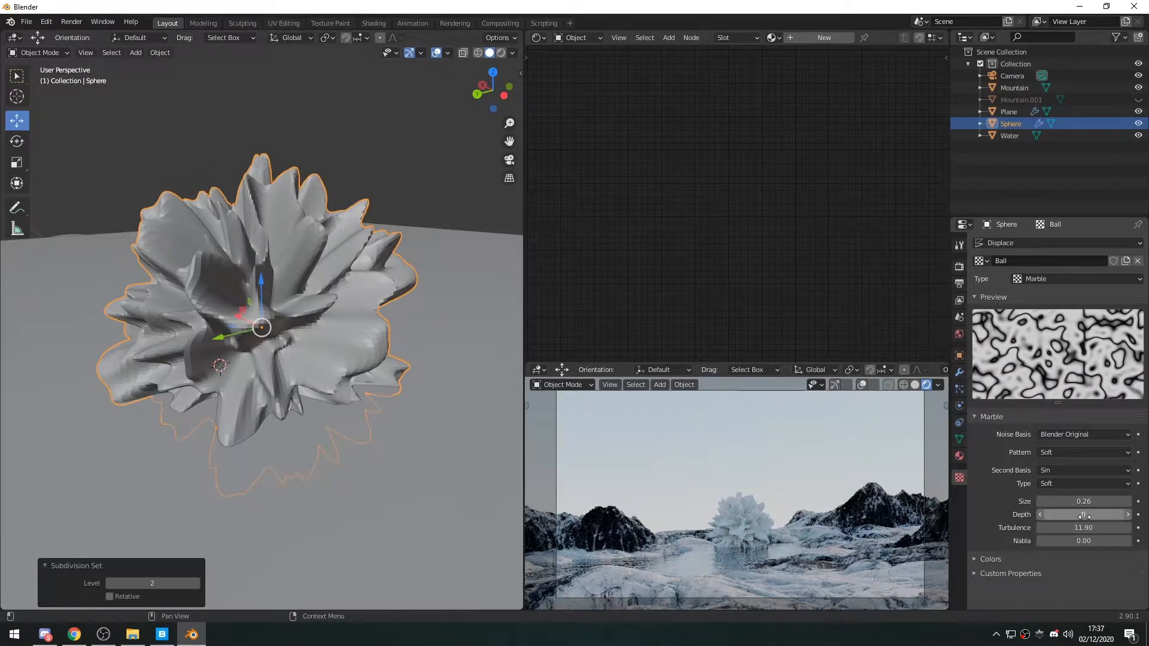
{"action": "type", "text": "0"}
{"action": "key", "text": "Return"}
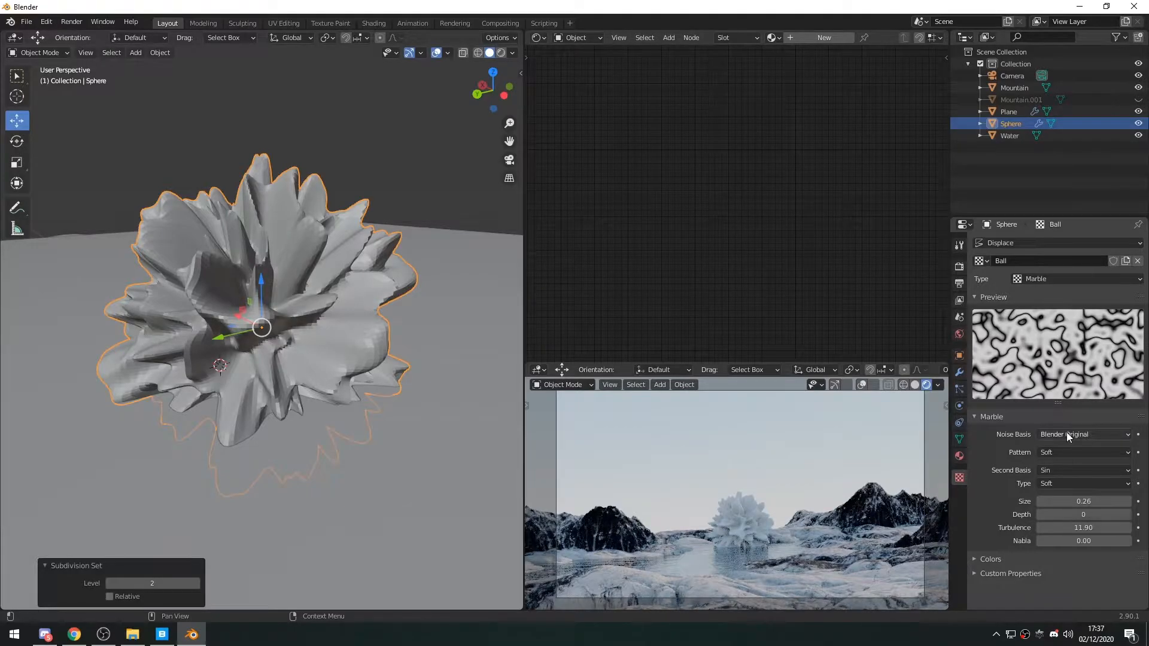
Step: Try the Original Perlin, Improved Perlin and Voronoi F1 noise bases on the sphere's Marble texture, returning to Blender Original
{"action": "left_click", "coordinate": [1067, 433]}
{"action": "left_click", "coordinate": [1068, 451]}
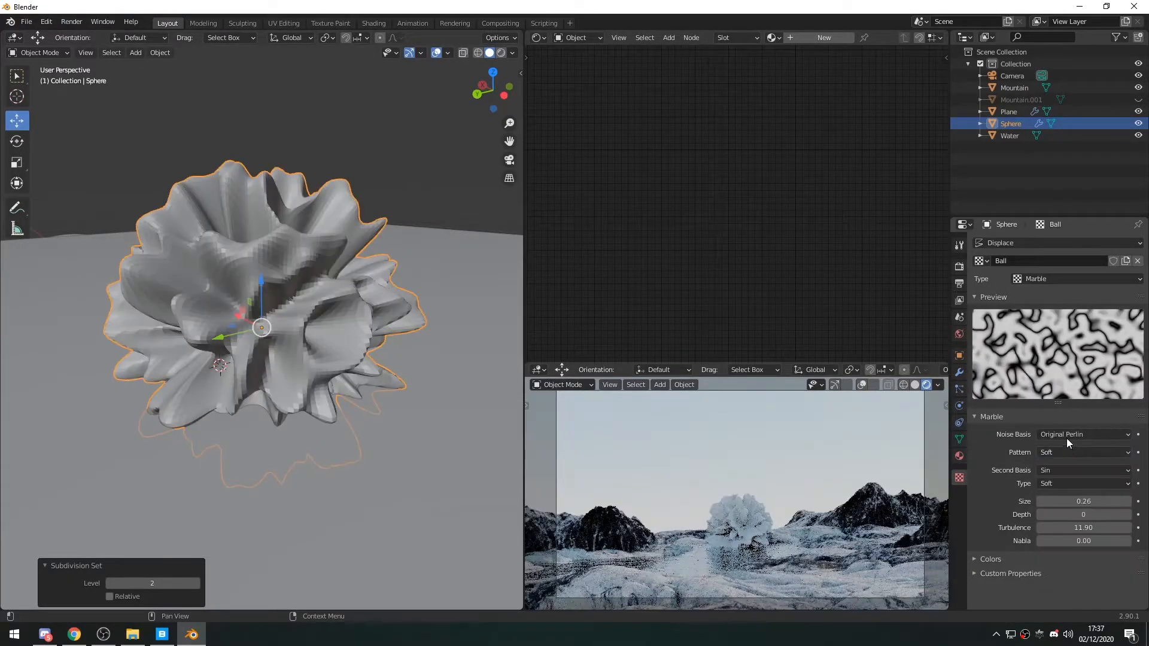
{"action": "left_click", "coordinate": [1065, 434]}
{"action": "left_click", "coordinate": [1077, 475]}
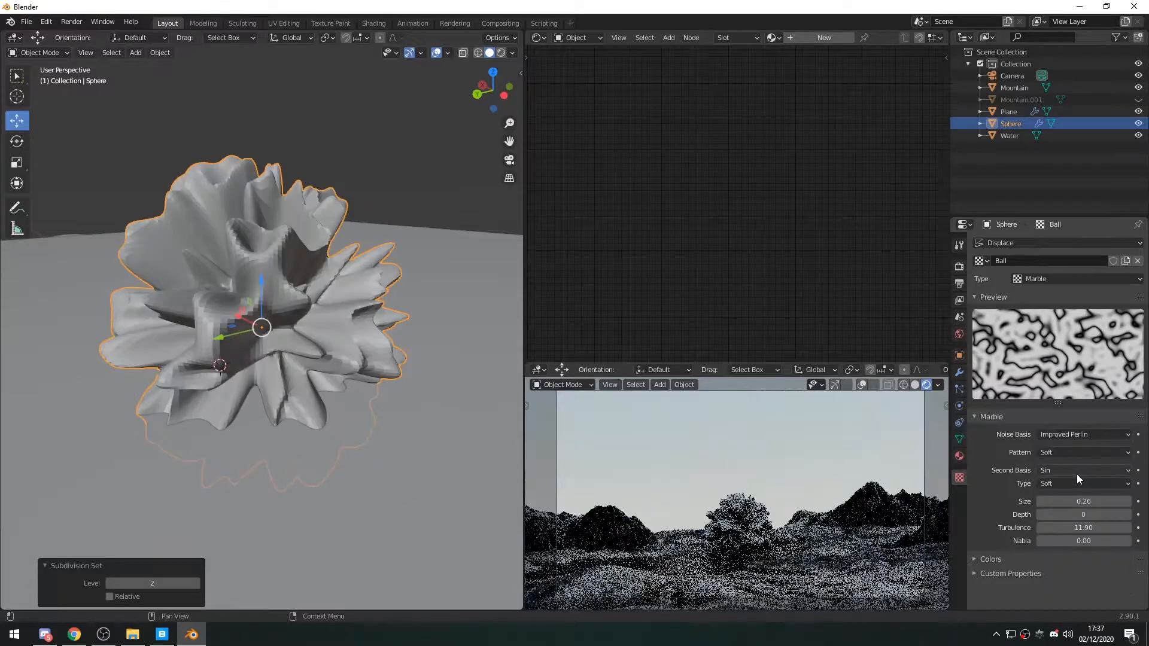
{"action": "left_click", "coordinate": [1082, 433]}
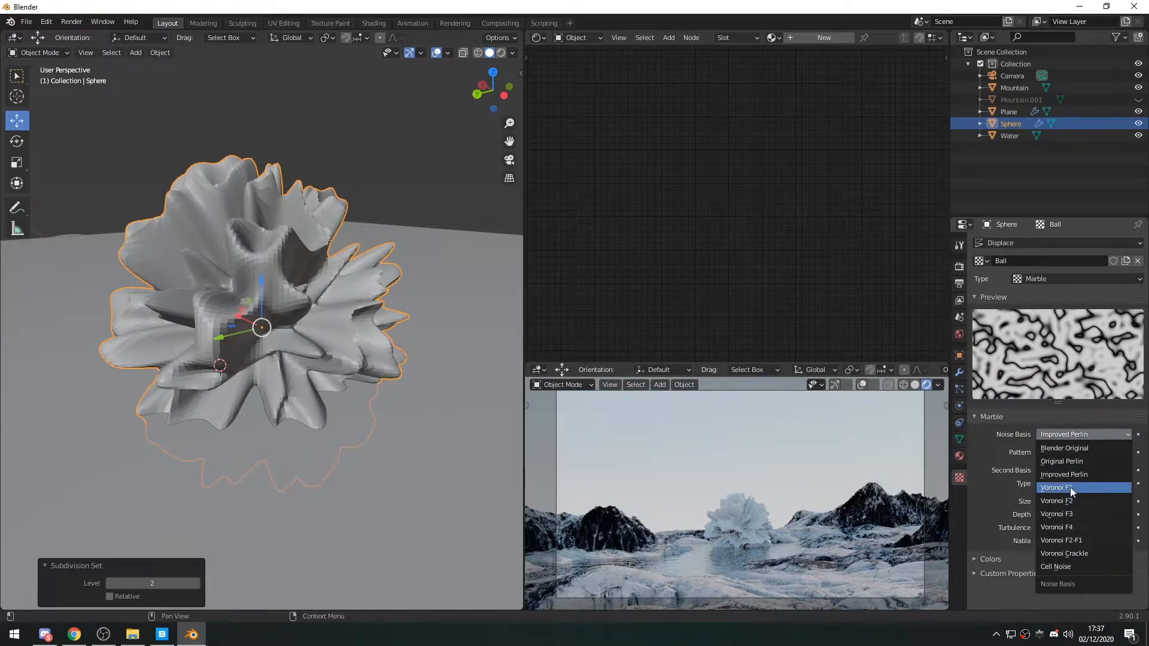
{"action": "left_click", "coordinate": [1071, 488]}
{"action": "left_click", "coordinate": [1072, 433]}
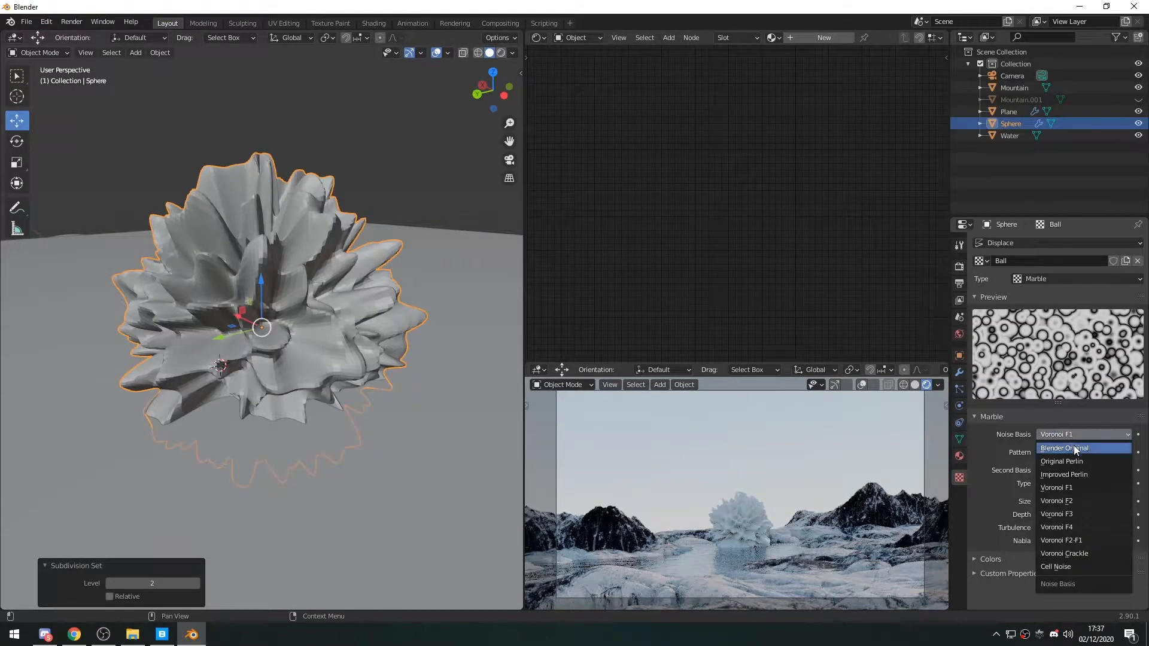
{"action": "left_click", "coordinate": [1074, 448]}
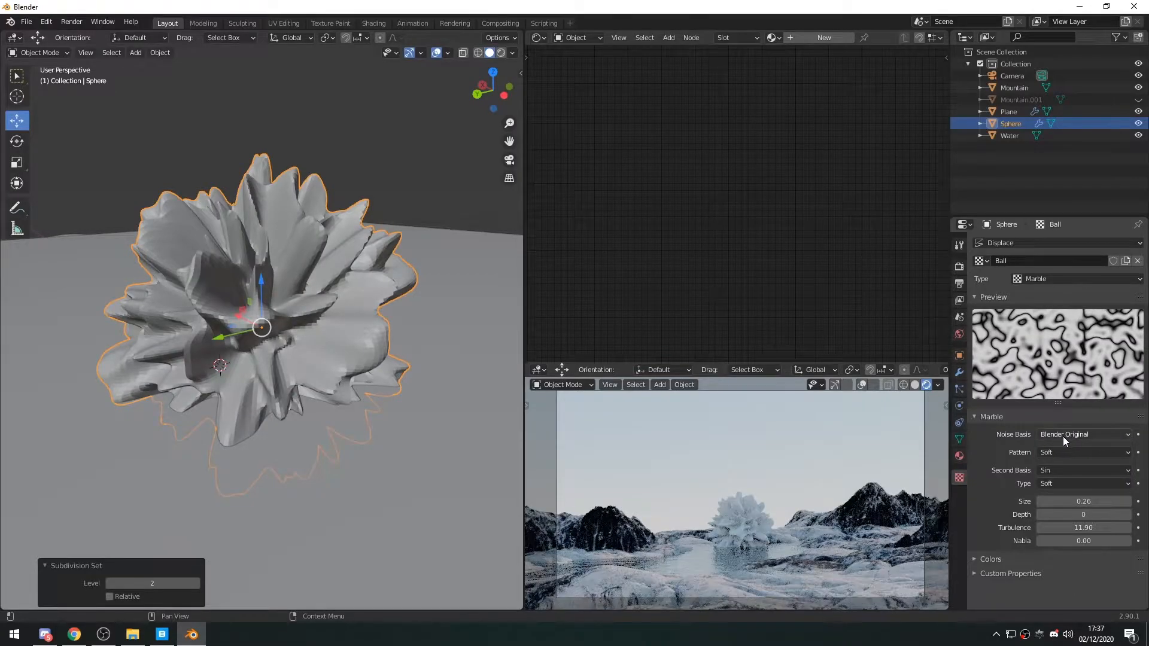
Step: Set the Marble texture's noise type to Hard, and try the Sharp pattern before returning to Soft
{"action": "left_click", "coordinate": [1068, 481]}
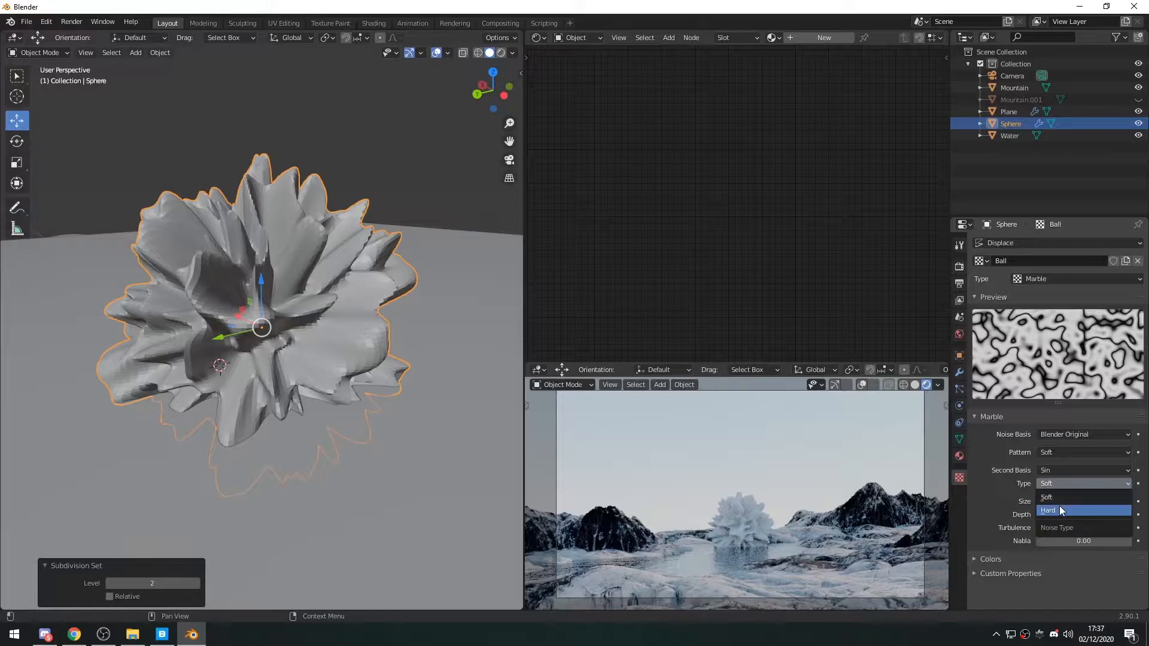
{"action": "left_click", "coordinate": [1060, 508]}
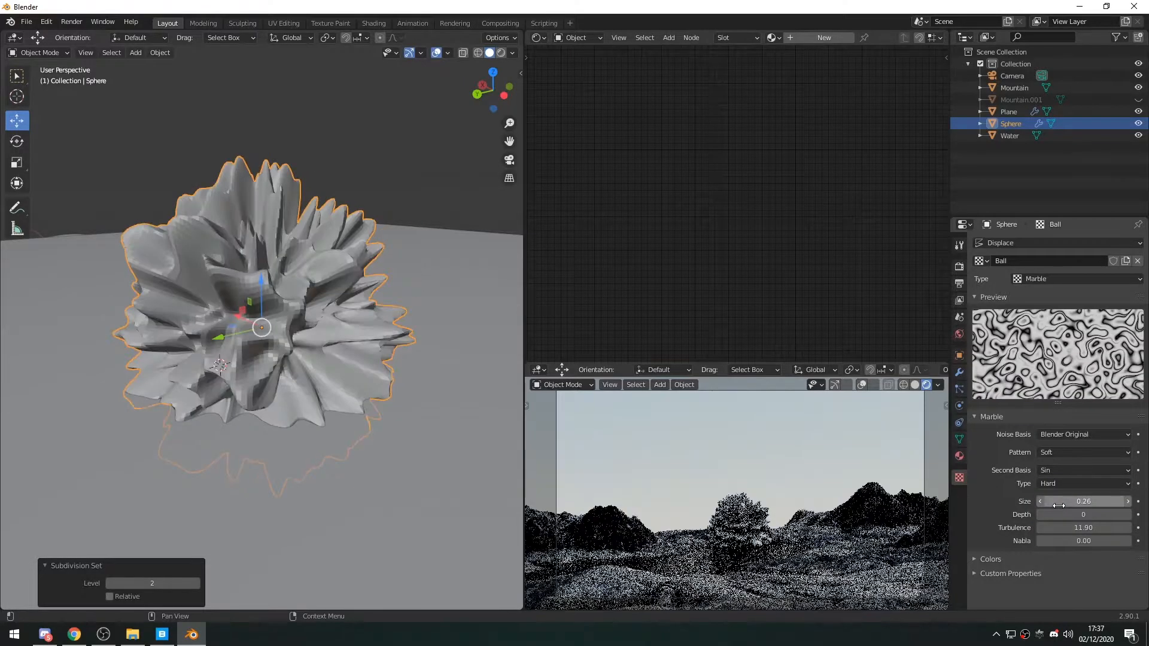
{"action": "left_click", "coordinate": [1060, 453]}
{"action": "left_click", "coordinate": [1063, 479]}
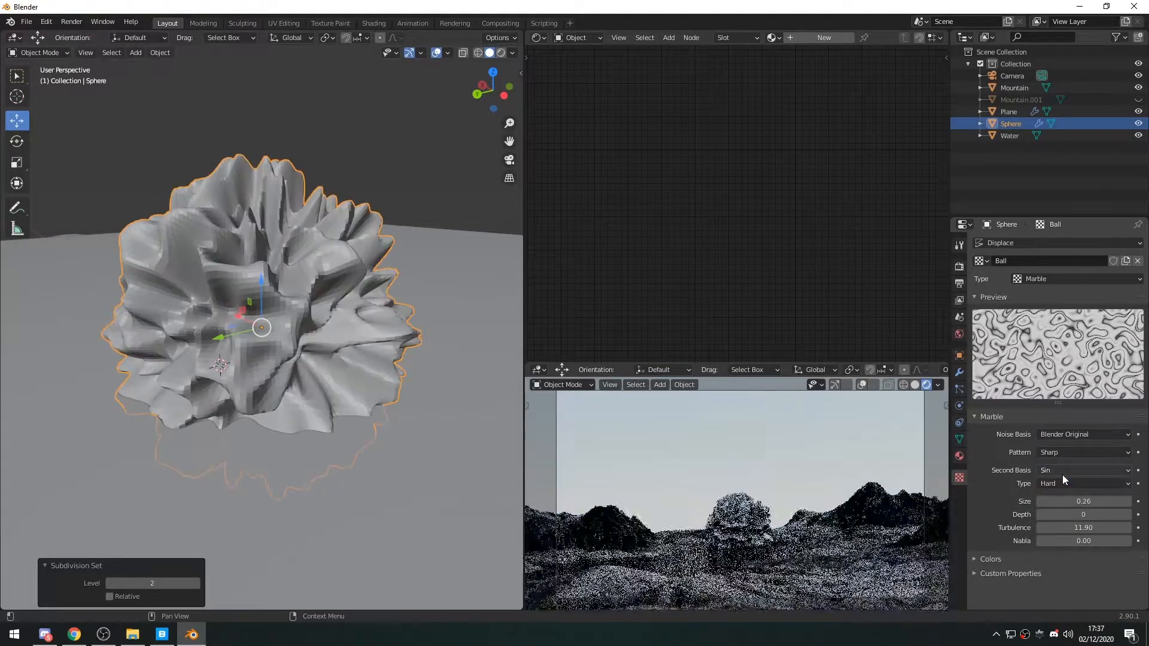
{"action": "left_click", "coordinate": [1061, 453]}
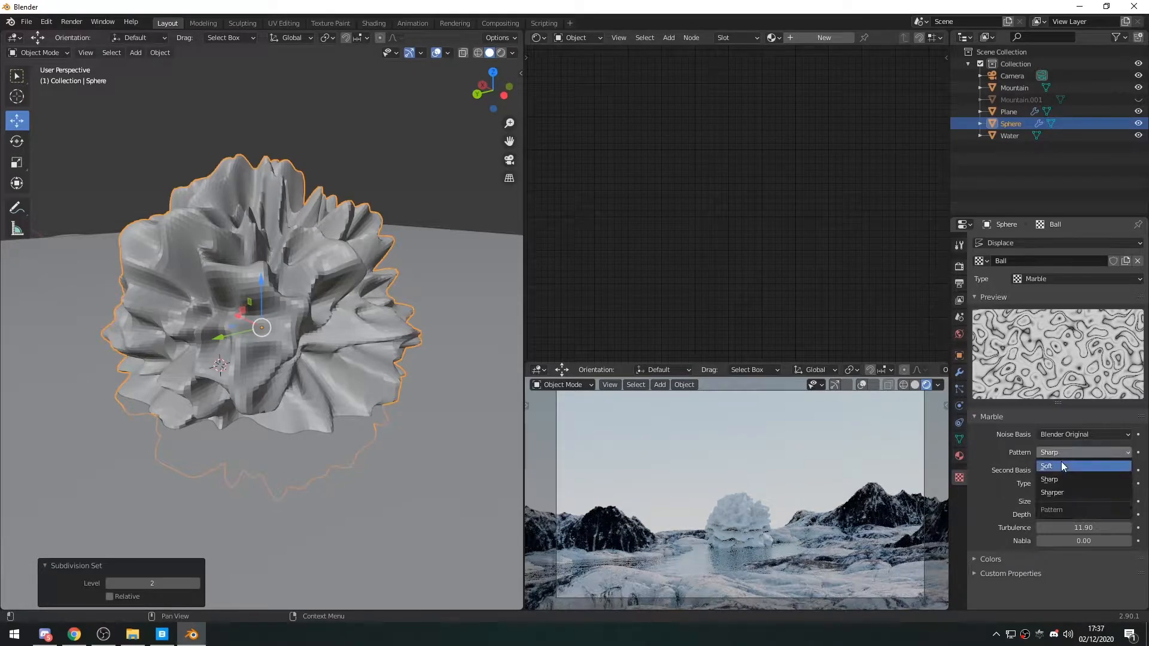
{"action": "left_click", "coordinate": [1059, 465]}
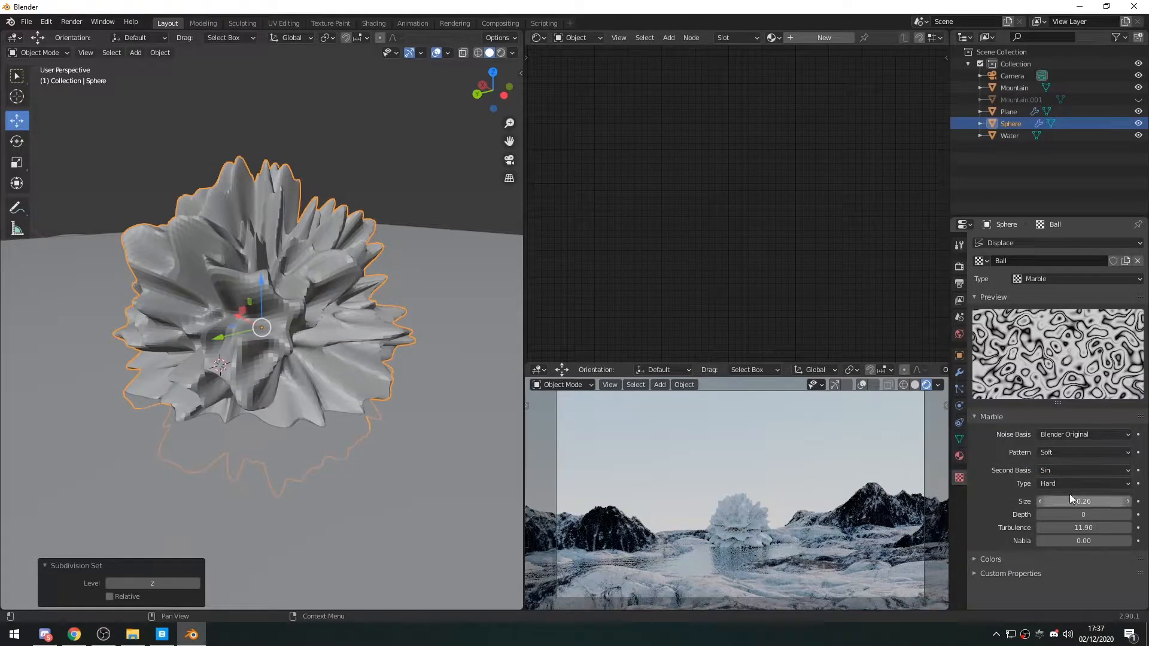
Step: Set the sphere's Marble texture to size 2.00, depth 2 and turbulence 50
{"action": "left_click_drag", "start_coordinate": [1087, 502], "coordinate": [1142, 502]}
{"action": "middle_click_drag", "start_coordinate": [277, 366], "coordinate": [430, 383]}
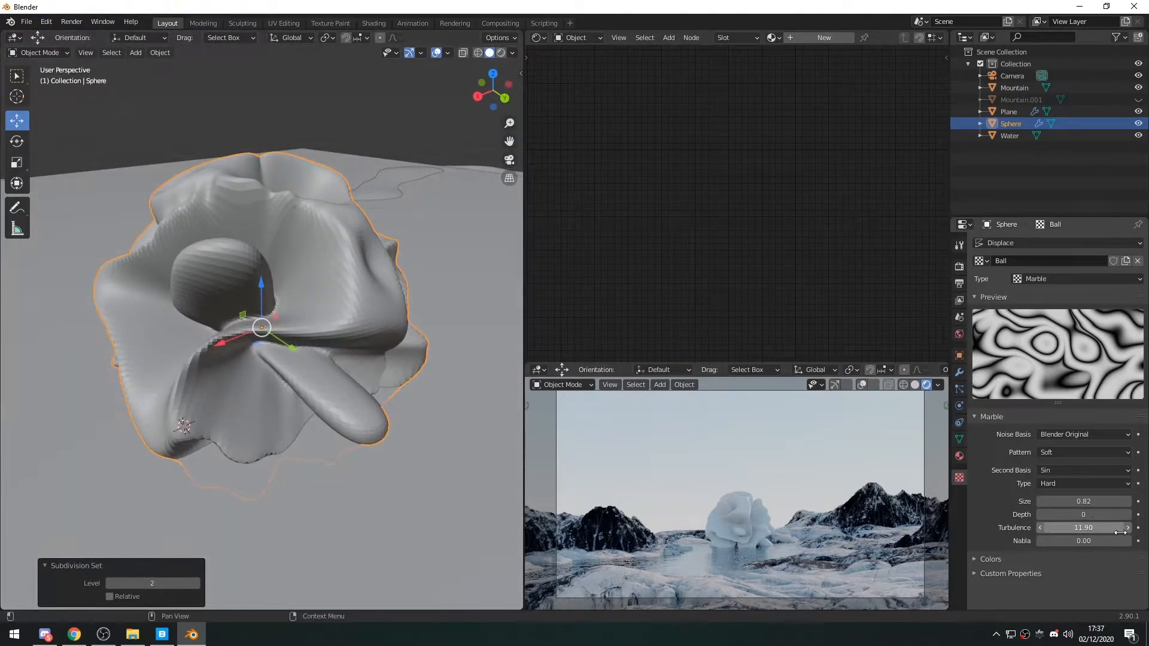
{"action": "left_click_drag", "start_coordinate": [1072, 501], "coordinate": [1087, 528]}
{"action": "middle_click_drag", "start_coordinate": [383, 383], "coordinate": [339, 364]}
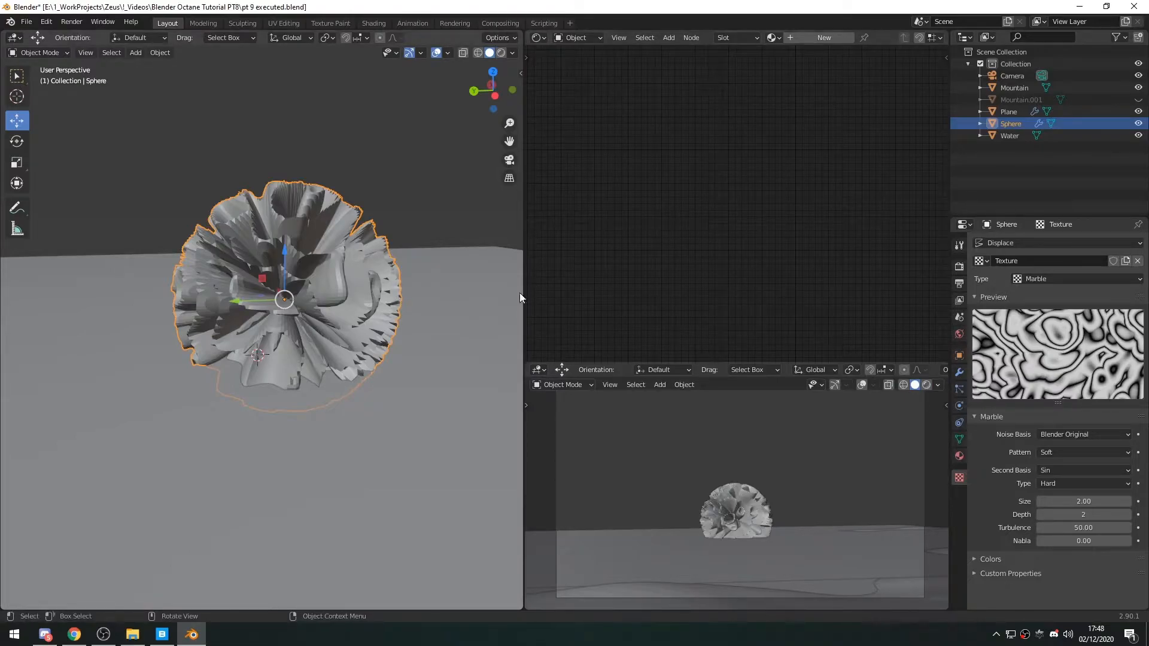
Step: Try placing the sphere's Displace modifier above Subdivision, and move it back below
{"action": "left_click", "coordinate": [959, 376]}
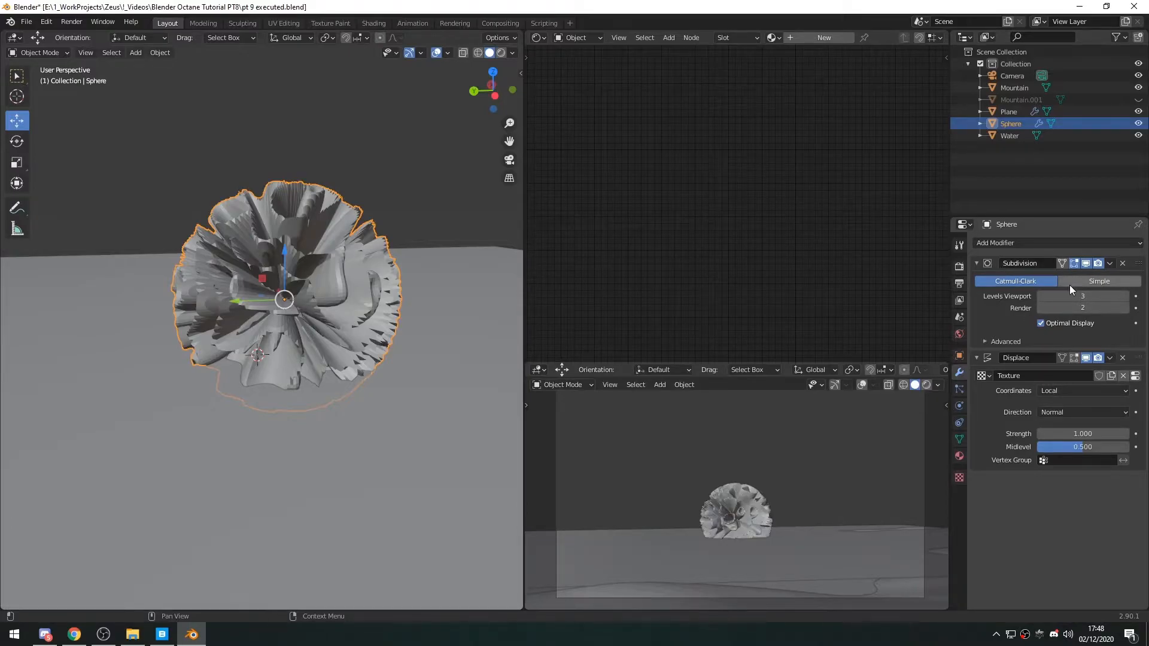
{"action": "left_click_drag", "start_coordinate": [1139, 358], "coordinate": [1141, 254]}
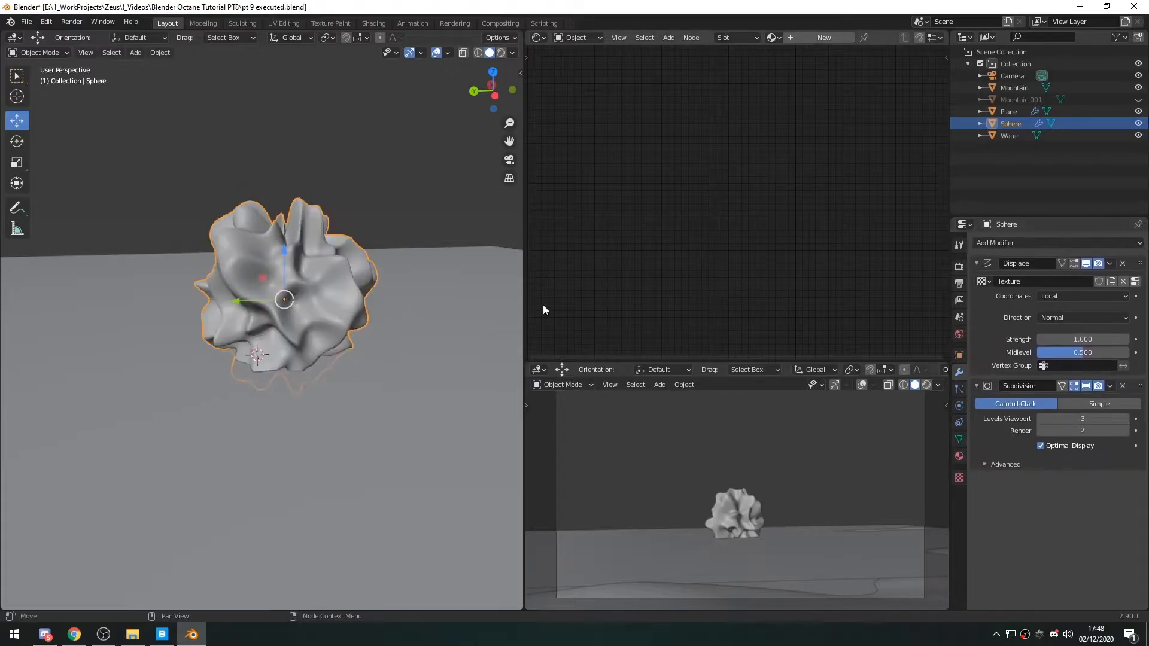
{"action": "middle_click_drag", "start_coordinate": [314, 286], "coordinate": [331, 318]}
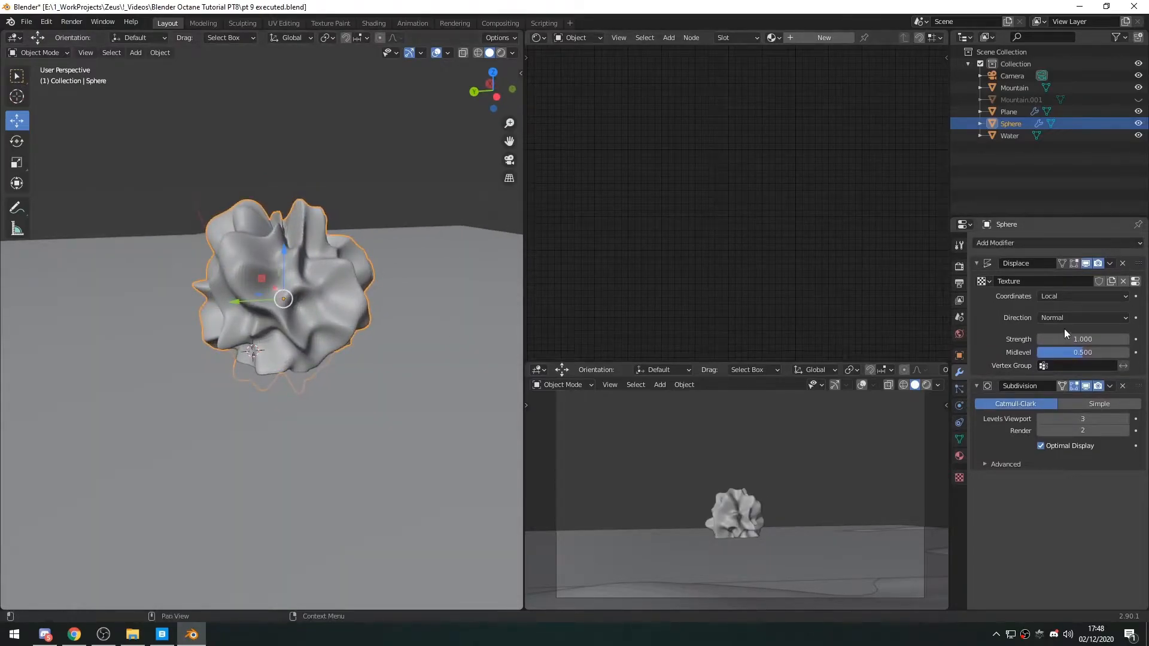
{"action": "left_click_drag", "start_coordinate": [1137, 269], "coordinate": [1115, 500]}
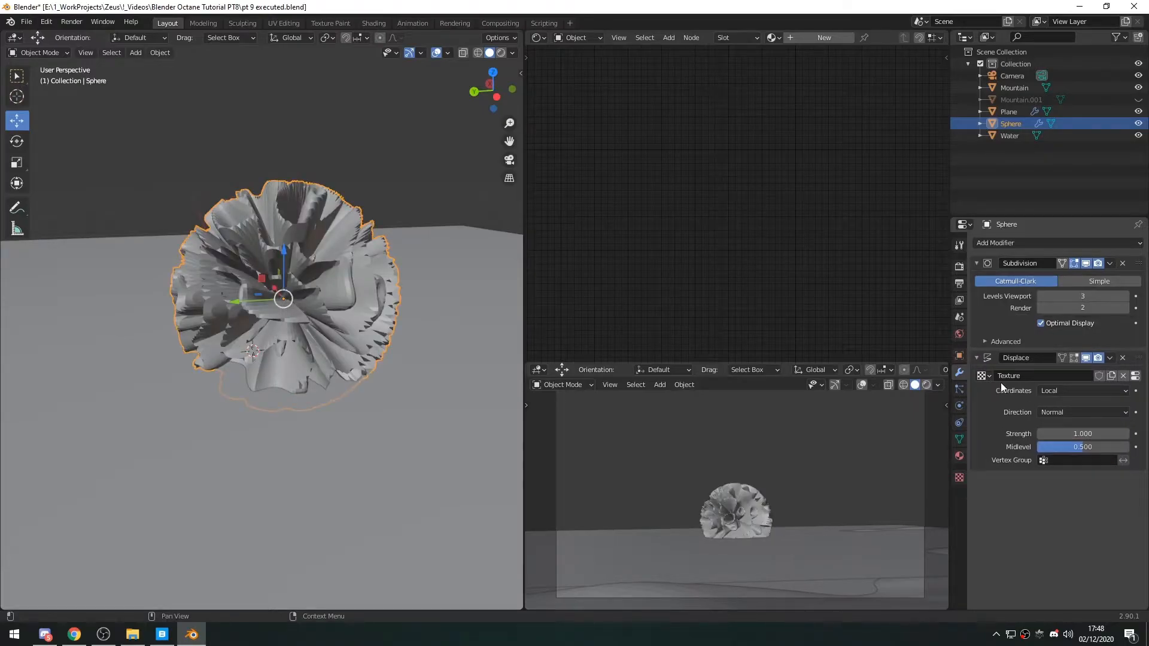
Step: Try lower Displace strengths such as 0.1 and 0.7 on the sphere, and return the strength to 1
{"action": "middle_click_drag", "start_coordinate": [311, 335], "coordinate": [287, 342]}
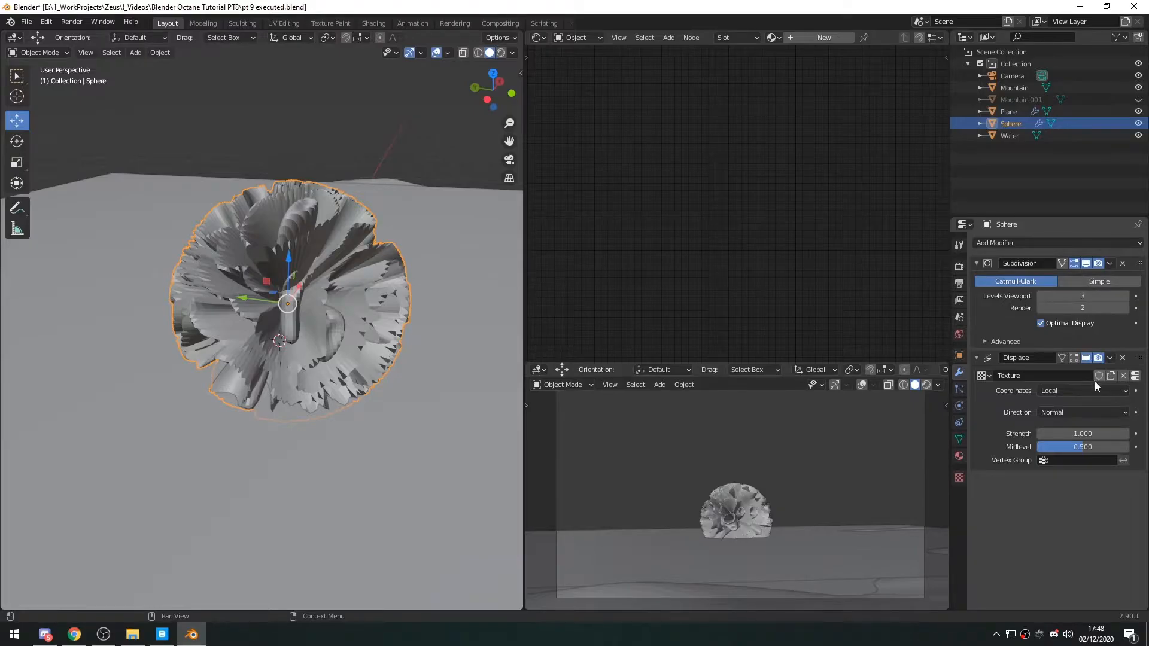
{"action": "left_click", "coordinate": [1080, 434]}
{"action": "type", "text": "0.3"}
{"action": "key", "text": "Return"}
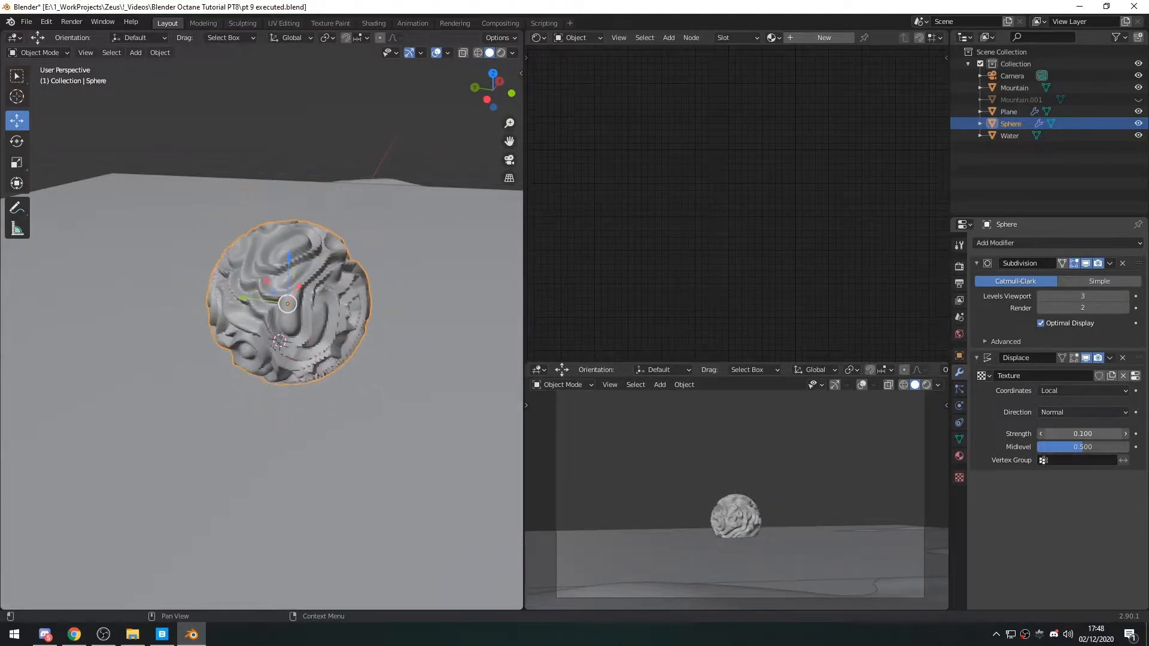
{"action": "scroll", "coordinate": [1083, 433], "scroll_direction": "up", "scroll_amount": 4, "text": "ctrl"}
{"action": "mouse_move", "coordinate": [165, 294]}
{"action": "middle_mouse_down"}
{"action": "mouse_move", "coordinate": [207, 295]}
{"action": "mouse_move", "coordinate": [180, 305]}
{"action": "middle_mouse_up"}
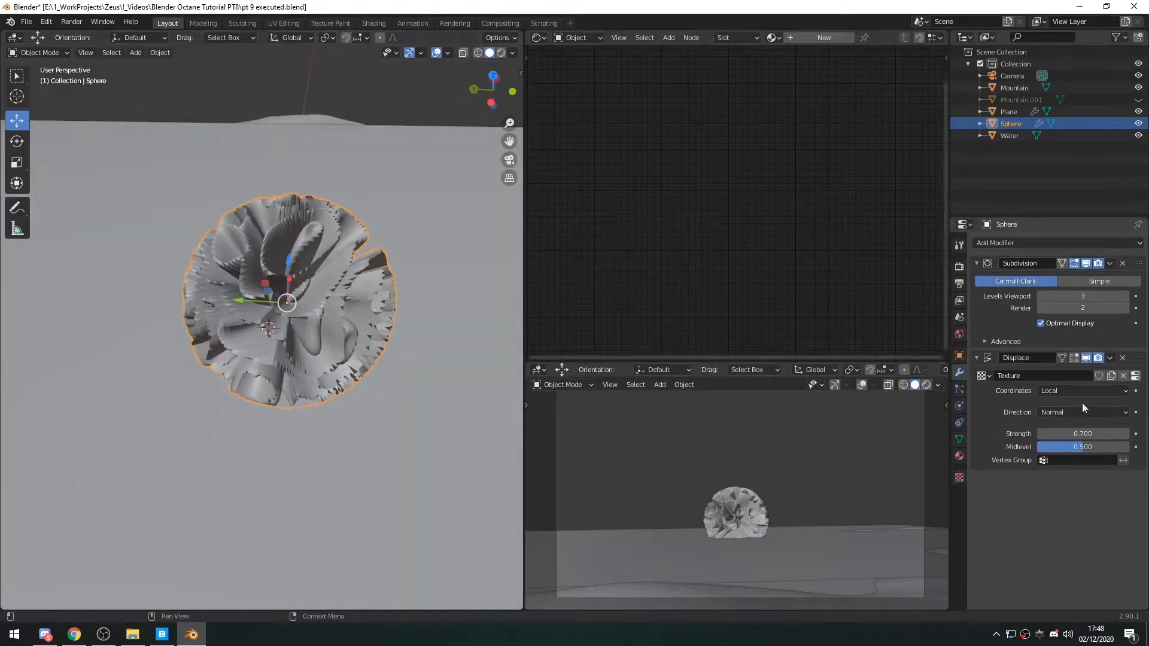
{"action": "left_click_drag", "start_coordinate": [1082, 434], "coordinate": [1055, 433]}
{"action": "left_click", "coordinate": [1083, 434]}
{"action": "type", "text": "1"}
{"action": "key", "text": "Return"}
Step: Raise the sphere's Subdivision viewport levels to 5 and inspect the folded surface from several sides
{"action": "middle_click_drag", "start_coordinate": [227, 282], "coordinate": [138, 276]}
{"action": "scroll", "coordinate": [222, 300], "scroll_direction": "up", "scroll_amount": 3}
{"action": "middle_click_drag", "start_coordinate": [223, 301], "coordinate": [323, 323]}
{"action": "scroll", "coordinate": [277, 341], "scroll_direction": "down", "scroll_amount": 2}
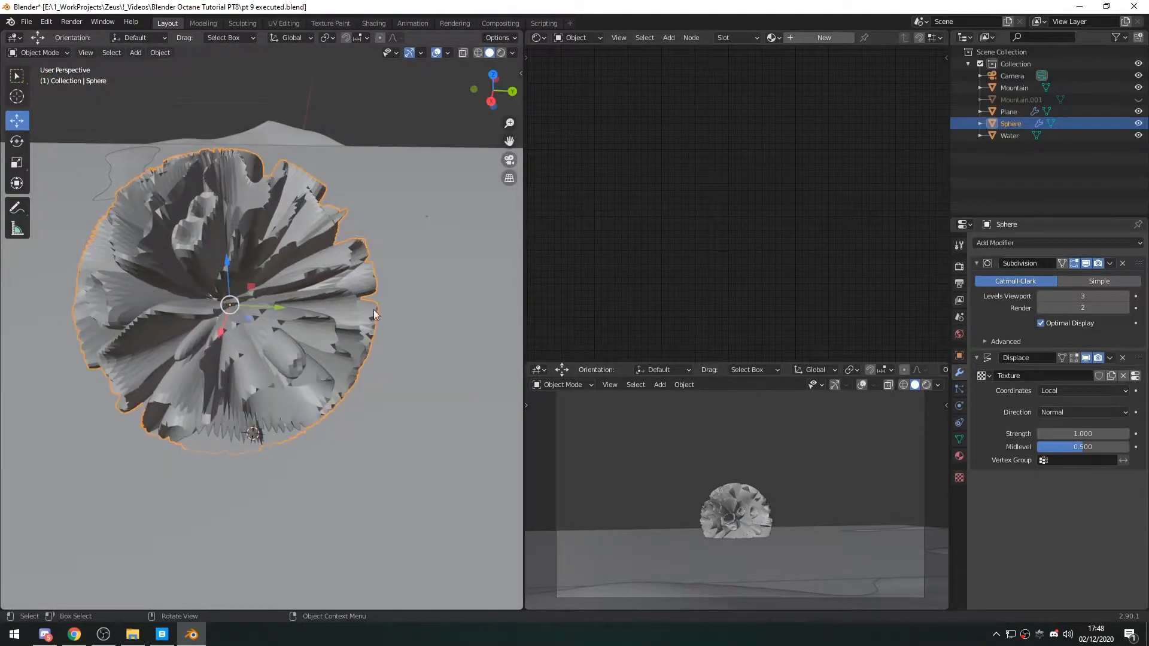
{"action": "left_click", "coordinate": [1125, 296]}
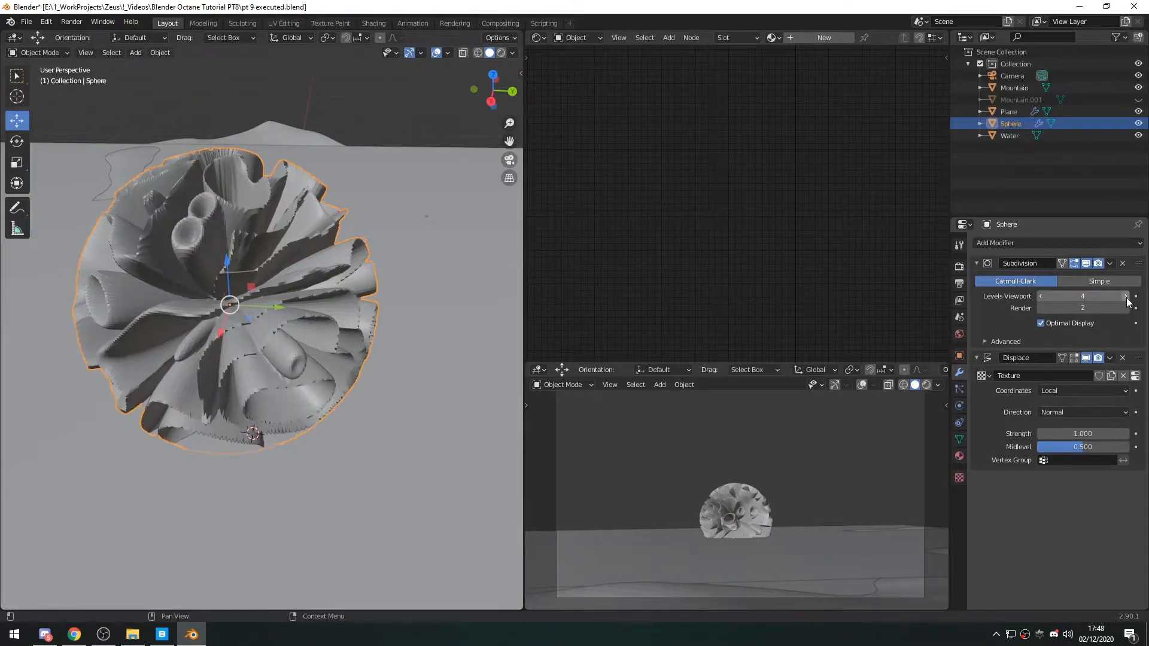
{"action": "left_click", "coordinate": [1125, 297]}
{"action": "middle_click_drag", "start_coordinate": [449, 311], "coordinate": [113, 328]}
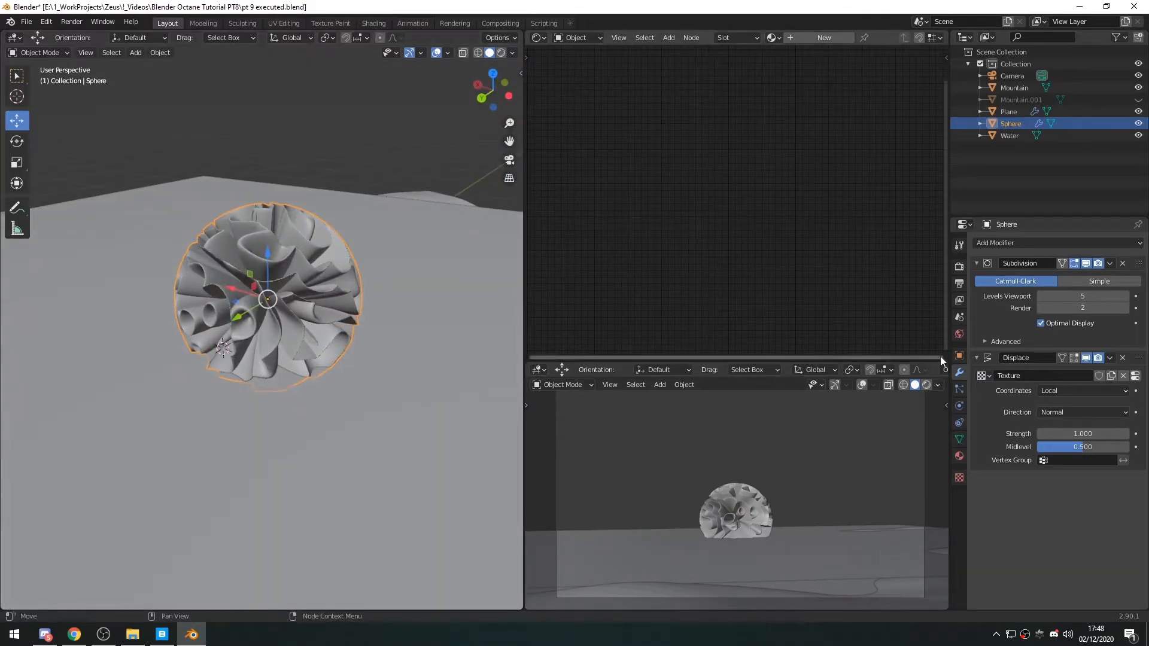
Step: Change the Marble texture's pattern to Sharp and reduce its turbulence to 30.60
{"action": "left_click", "coordinate": [959, 478]}
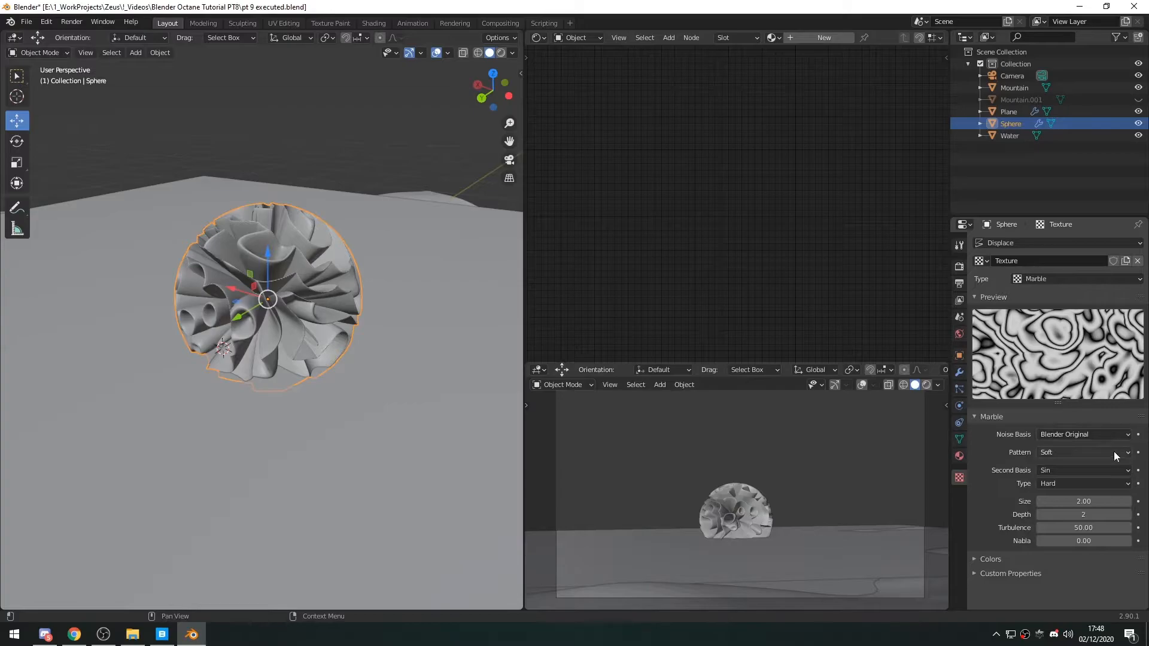
{"action": "left_click", "coordinate": [1066, 451]}
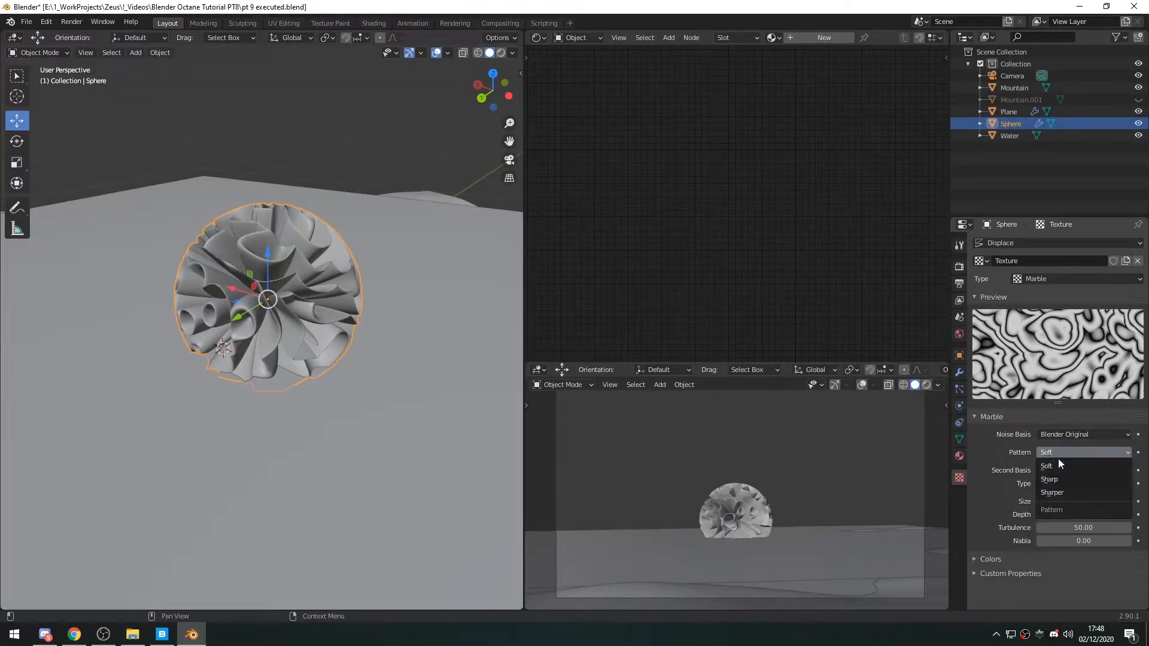
{"action": "left_click", "coordinate": [1061, 480]}
{"action": "middle_click_drag", "start_coordinate": [269, 389], "coordinate": [364, 374]}
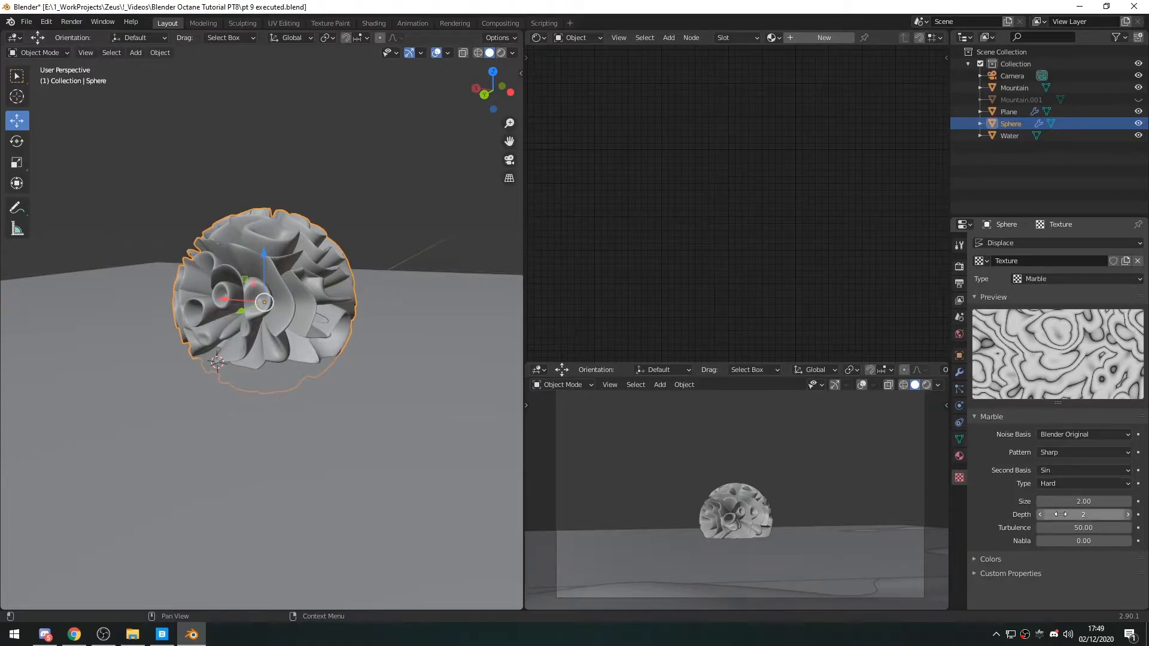
{"action": "left_click_drag", "start_coordinate": [1054, 528], "coordinate": [1076, 512]}
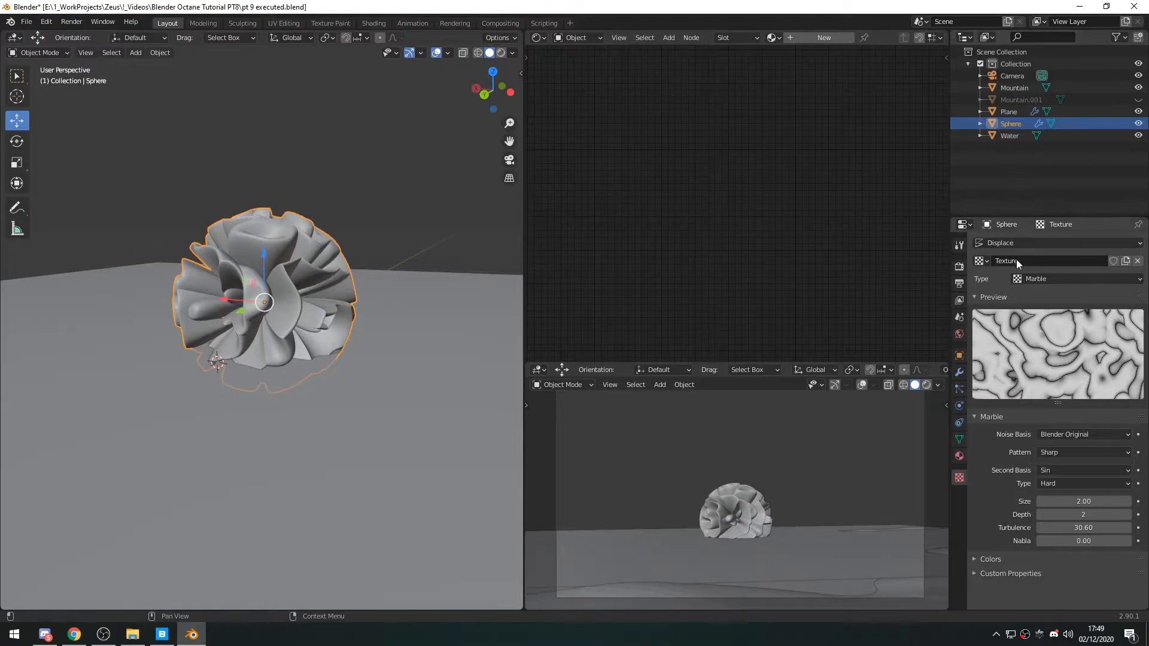
Step: Set the sphere's Subdivision levels to 2 for the viewport and 5 for rendering
{"action": "left_click", "coordinate": [959, 372]}
{"action": "left_click", "coordinate": [1040, 296]}
{"action": "left_click", "coordinate": [1041, 295]}
{"action": "left_click", "coordinate": [1040, 296]}
{"action": "middle_click_drag", "start_coordinate": [256, 289], "coordinate": [281, 297]}
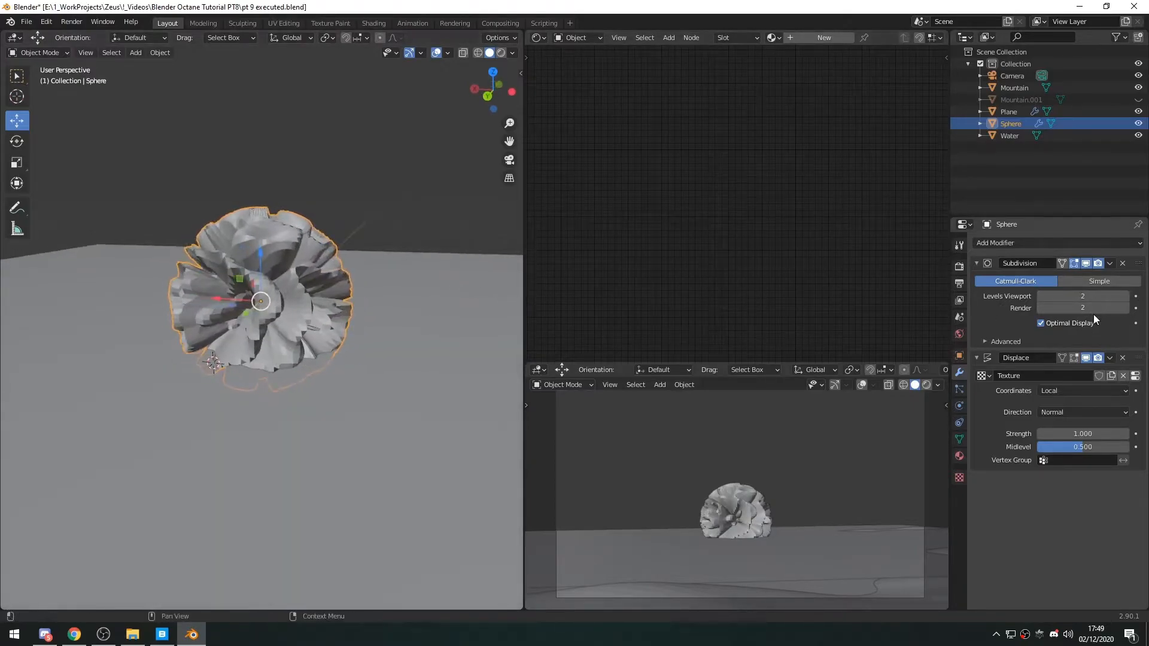
{"action": "left_click", "coordinate": [1126, 297]}
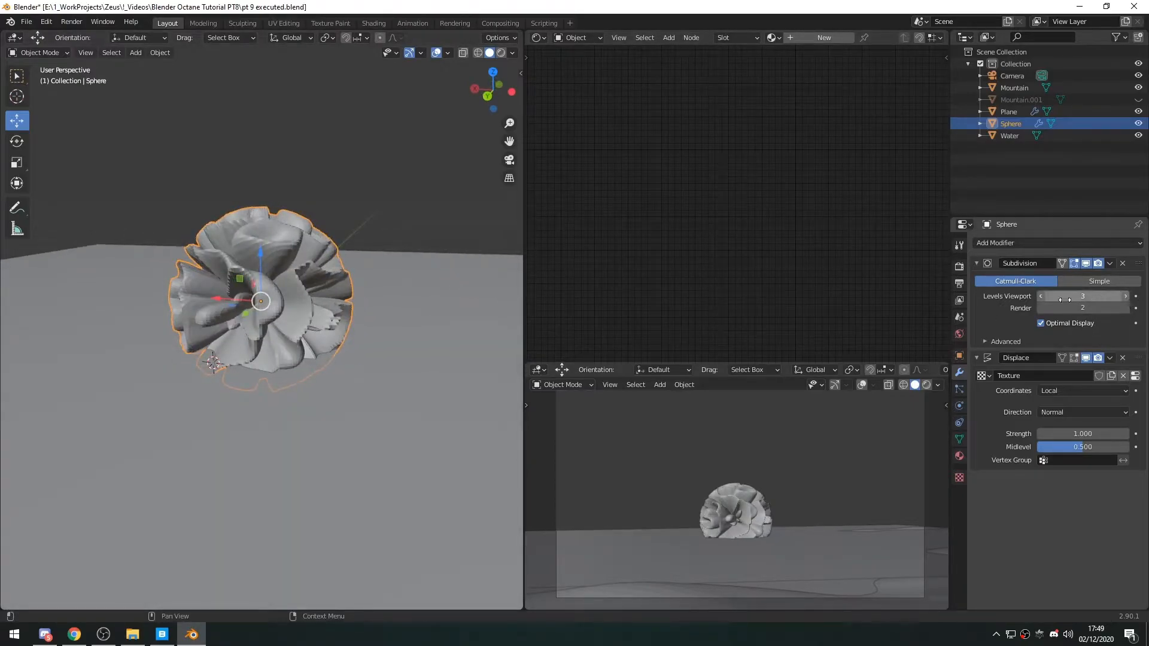
{"action": "left_click", "coordinate": [1126, 309]}
{"action": "left_click", "coordinate": [1040, 296]}
Step: Scale the sphere down to about 0.8 of its size in the camera view and deselect it
{"action": "middle_click_drag", "start_coordinate": [389, 252], "coordinate": [297, 260]}
{"action": "key", "text": "KP_0"}
{"action": "scroll", "coordinate": [302, 345], "scroll_direction": "up", "scroll_amount": 3}
{"action": "scroll", "coordinate": [297, 358], "scroll_direction": "down", "scroll_amount": 1}
{"action": "key", "text": "s"}
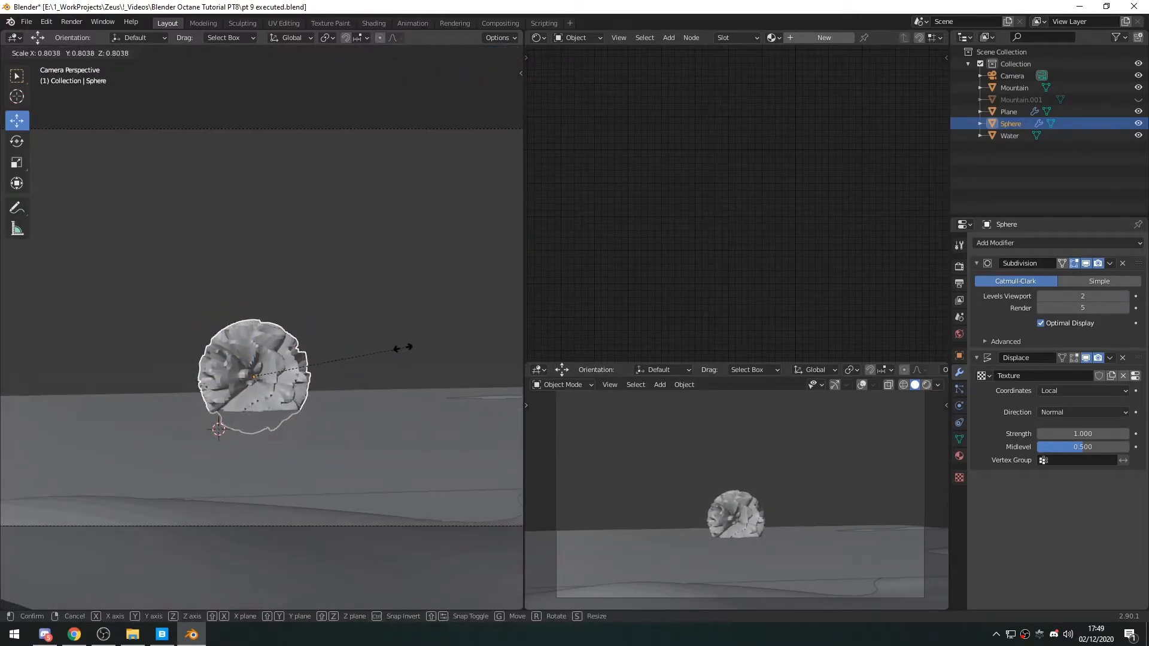
{"action": "left_click", "coordinate": [398, 354]}
{"action": "left_click", "coordinate": [395, 326]}
Step: Switch the camera preview viewport to rendered shading and unhide Mountain.001
{"action": "left_click", "coordinate": [926, 385]}
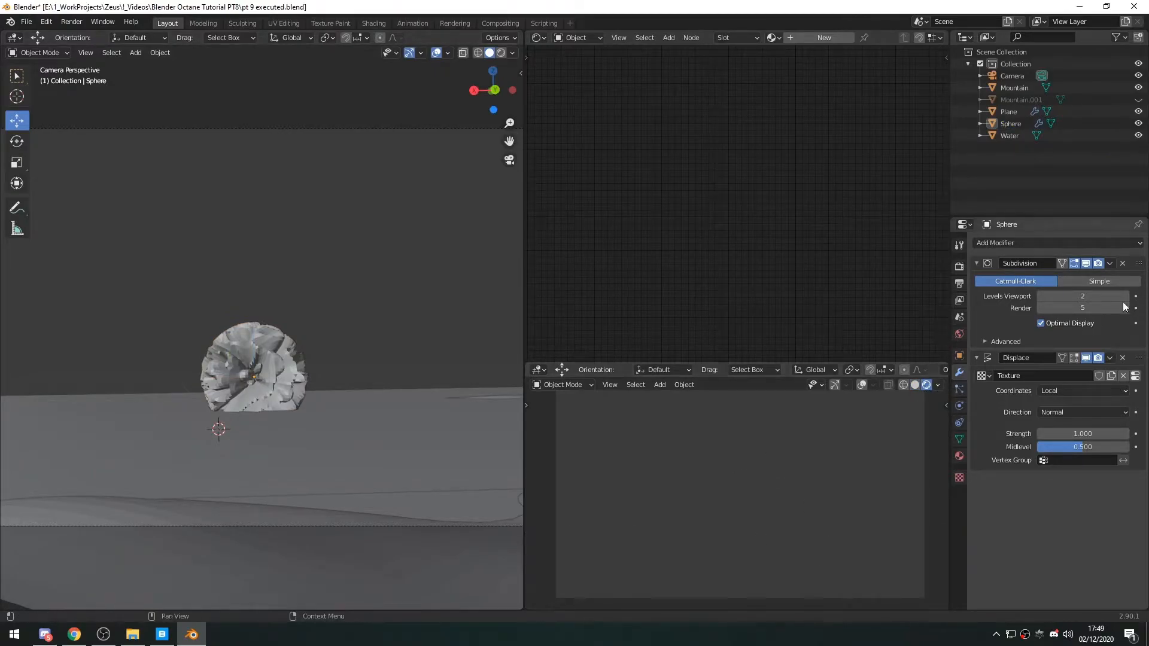
{"action": "left_click", "coordinate": [1138, 100]}
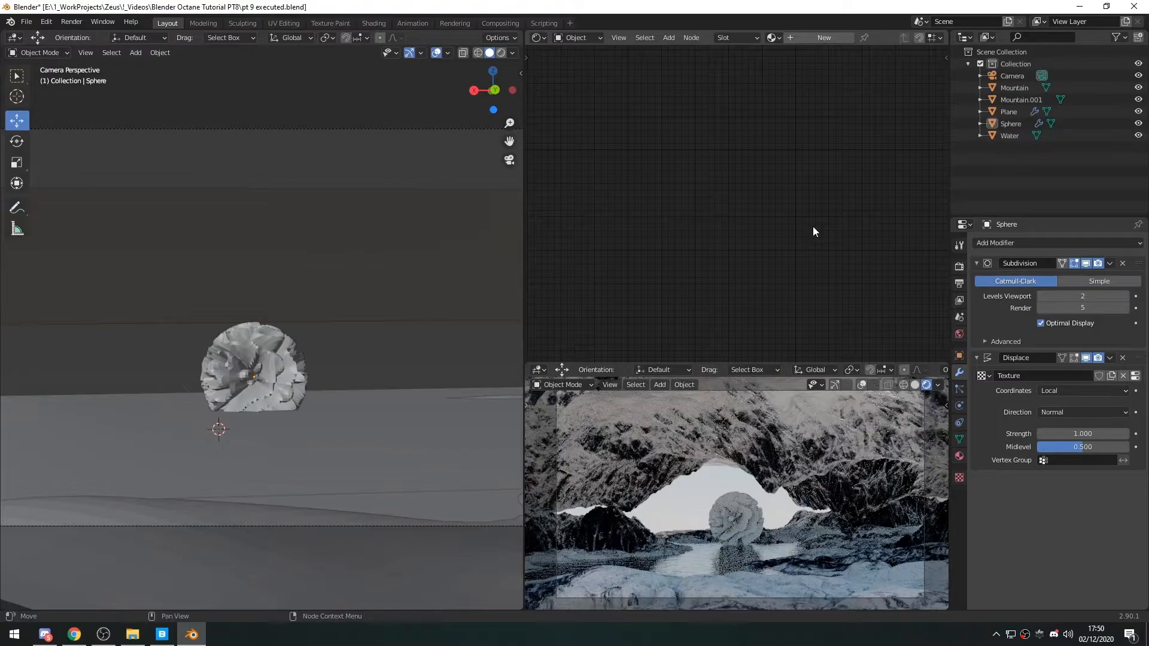
Step: Move the sphere down along the Z axis so it sits deeper in the water
{"action": "left_click", "coordinate": [275, 358]}
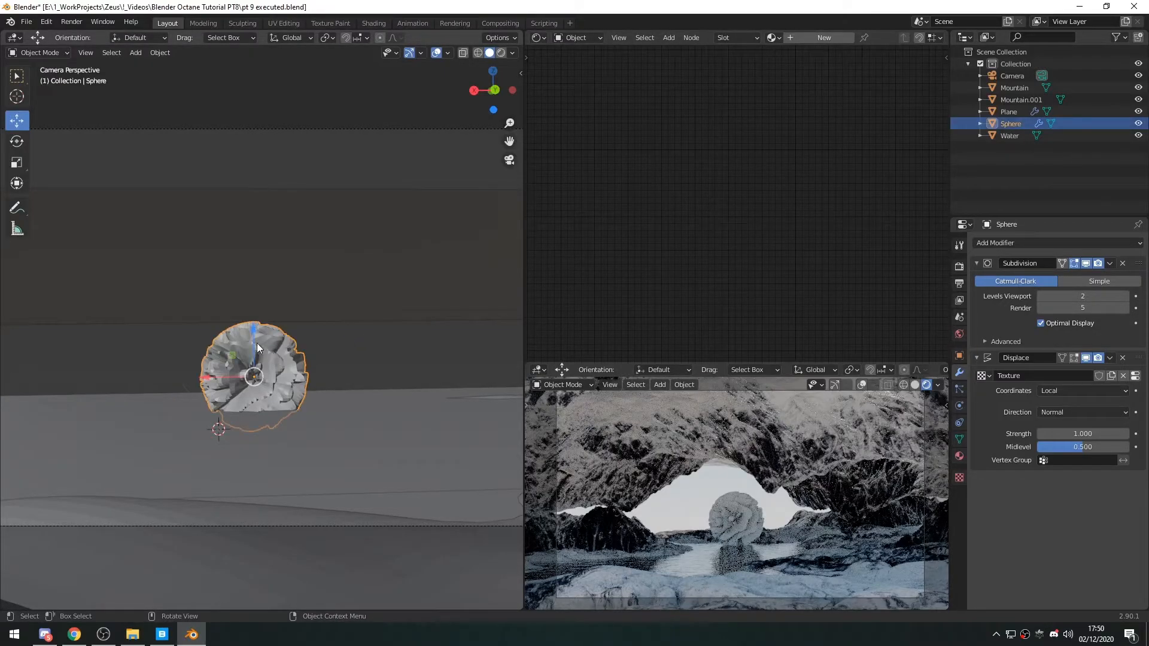
{"action": "left_click", "coordinate": [253, 336]}
{"action": "mouse_move", "coordinate": [249, 337]}
{"action": "left_mouse_down"}
{"action": "mouse_move", "coordinate": [246, 360]}
{"action": "mouse_move", "coordinate": [260, 363]}
{"action": "mouse_move", "coordinate": [253, 345]}
{"action": "left_mouse_up"}
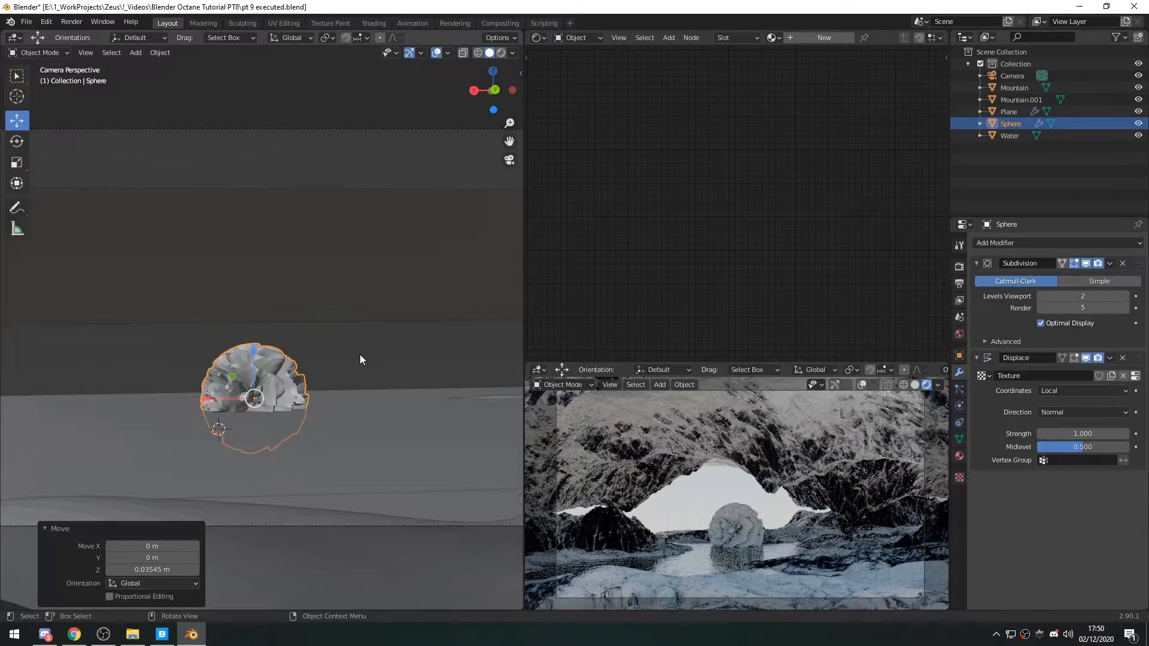
Step: Scale the sphere by 0.702 and again by 1.120, and set its Subdivision viewport level to 3
{"action": "key", "text": "s"}
{"action": "left_click", "coordinate": [260, 358]}
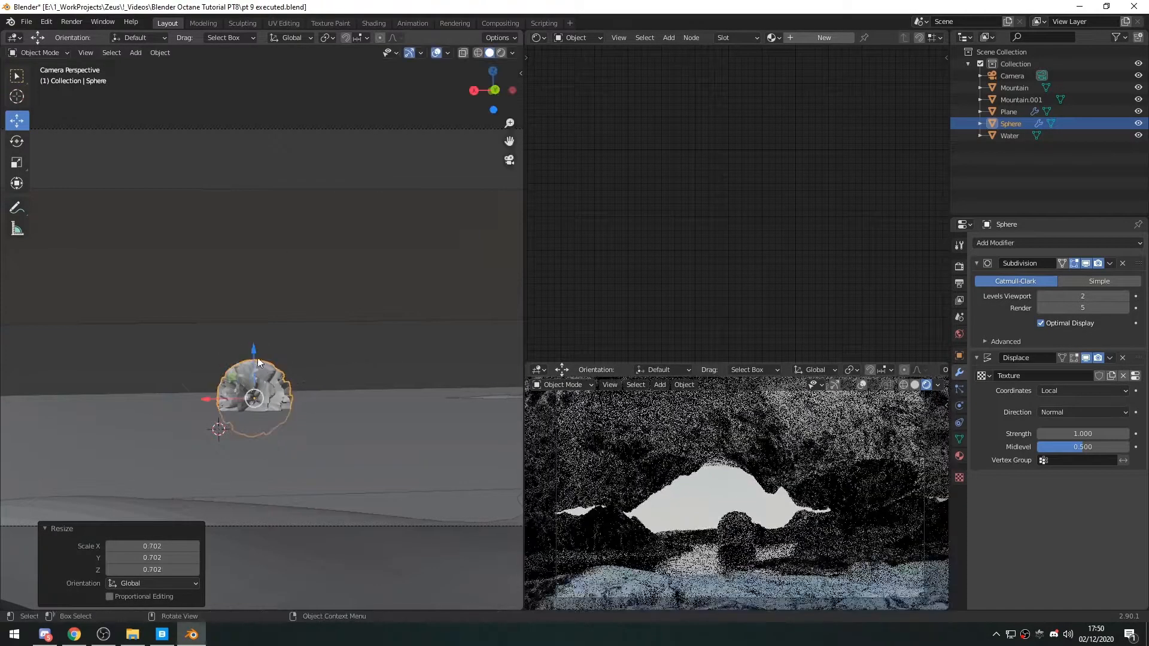
{"action": "key", "text": "s"}
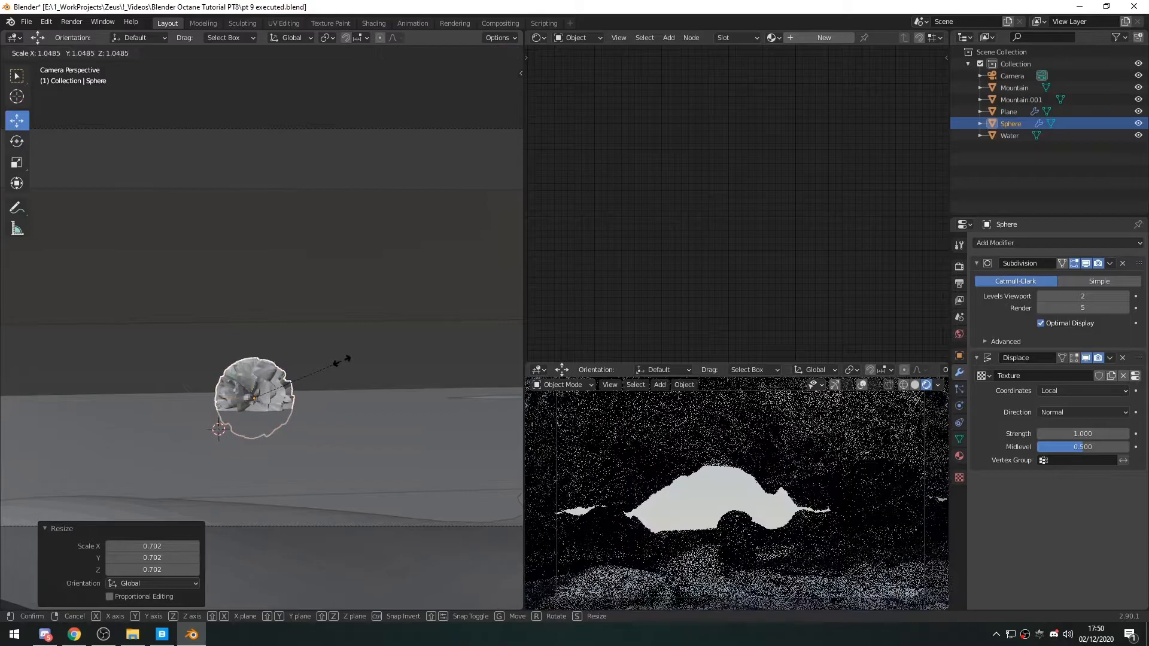
{"action": "left_click", "coordinate": [350, 361]}
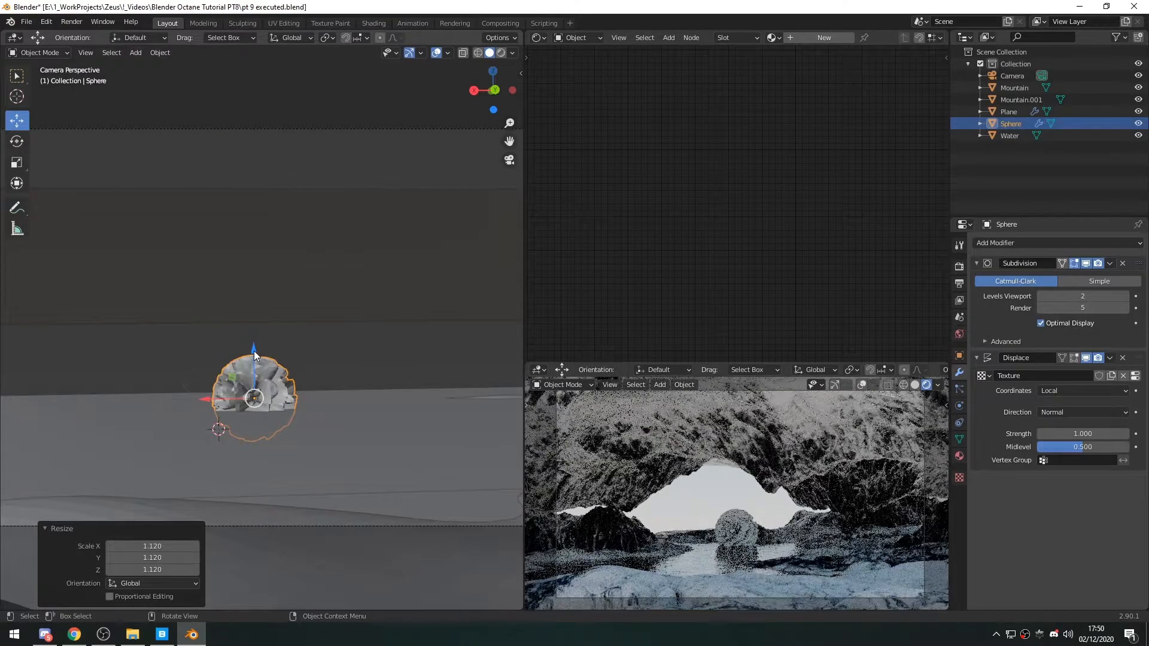
{"action": "scroll", "coordinate": [750, 545], "scroll_direction": "up", "scroll_amount": 5}
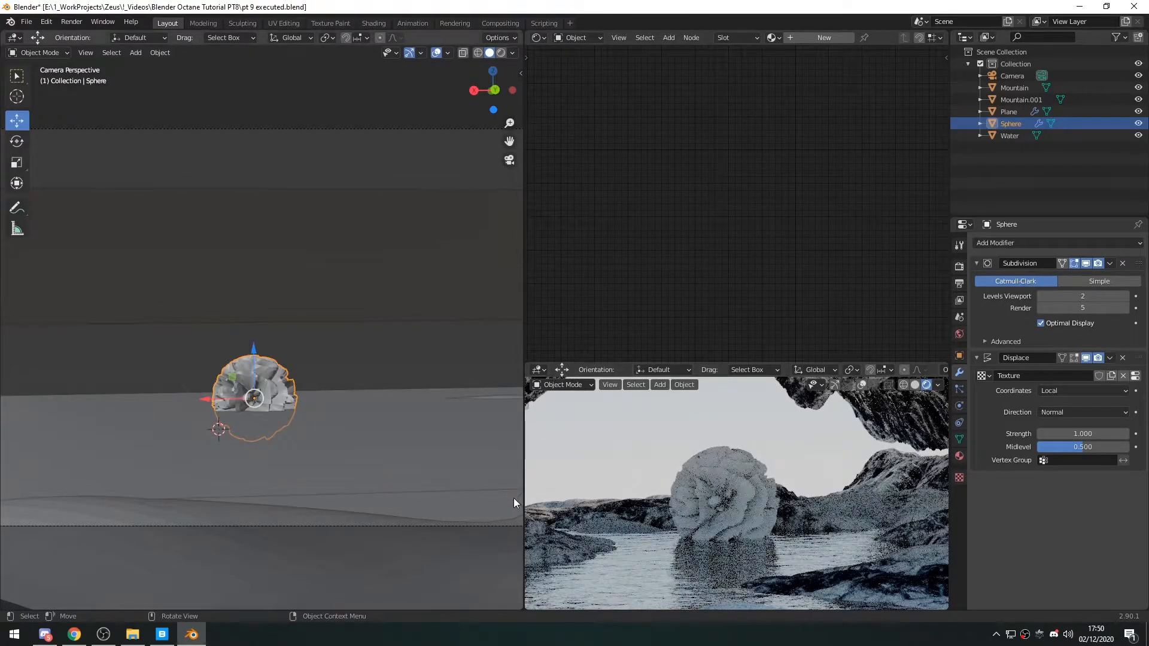
{"action": "left_click", "coordinate": [1125, 297]}
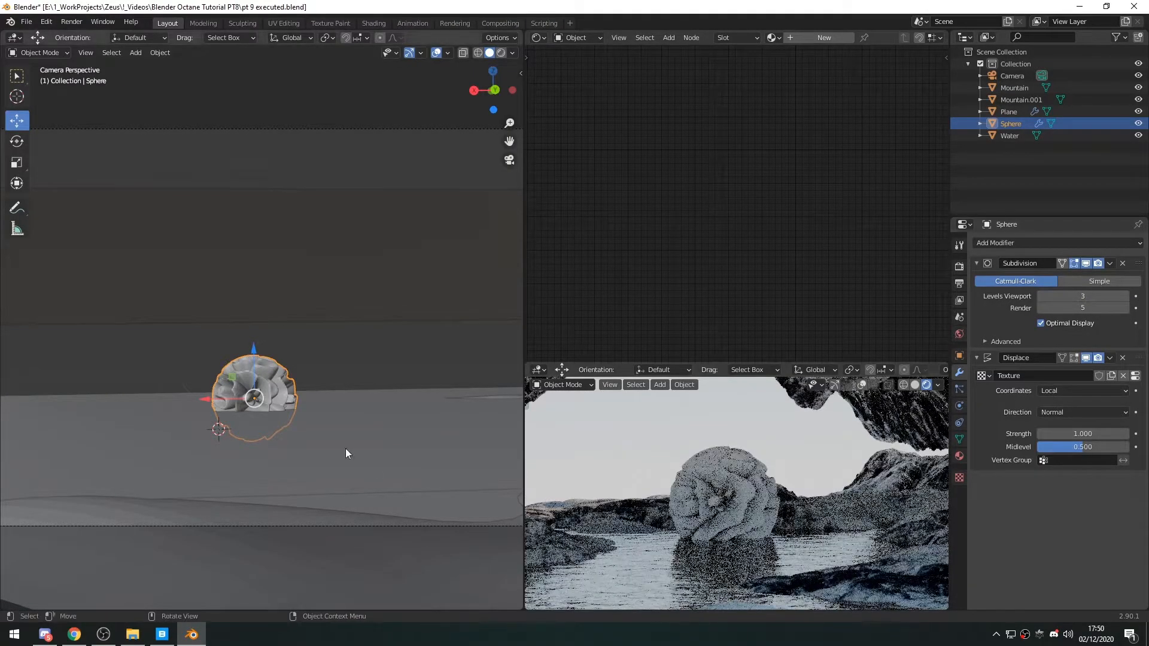
Step: Rotate the sphere 340° about the global Z axis, rotate it once more to show a different side of its folds, and deselect it
{"action": "key", "text": "shift+space"}
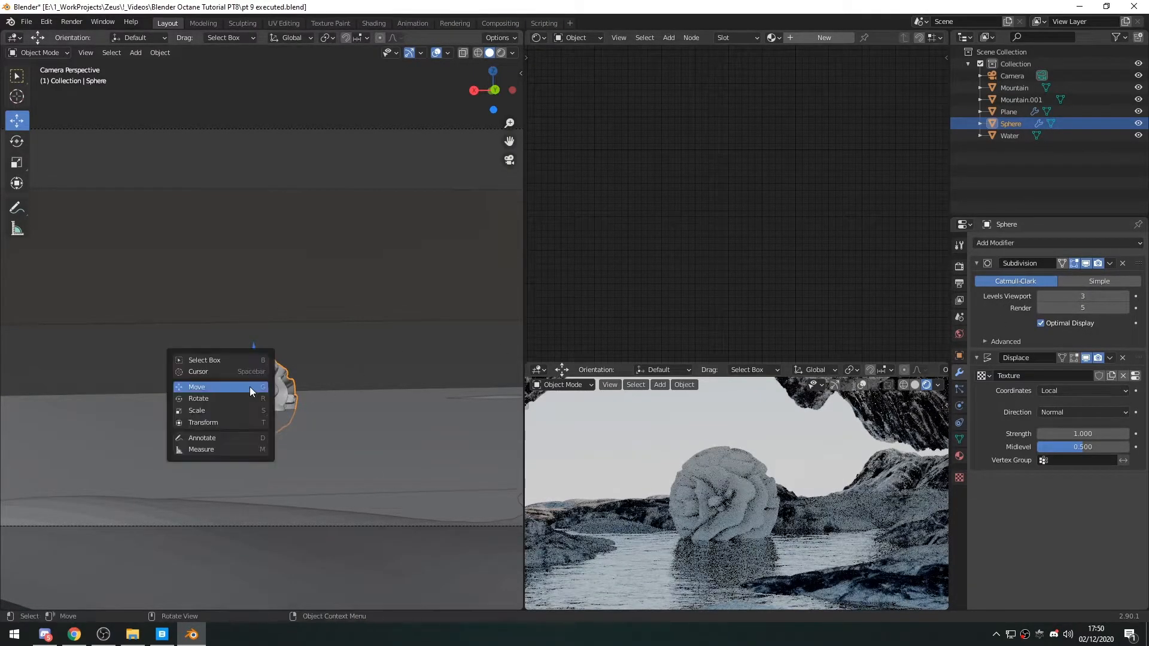
{"action": "left_click", "coordinate": [271, 399]}
{"action": "left_click_drag", "start_coordinate": [271, 398], "coordinate": [385, 361]}
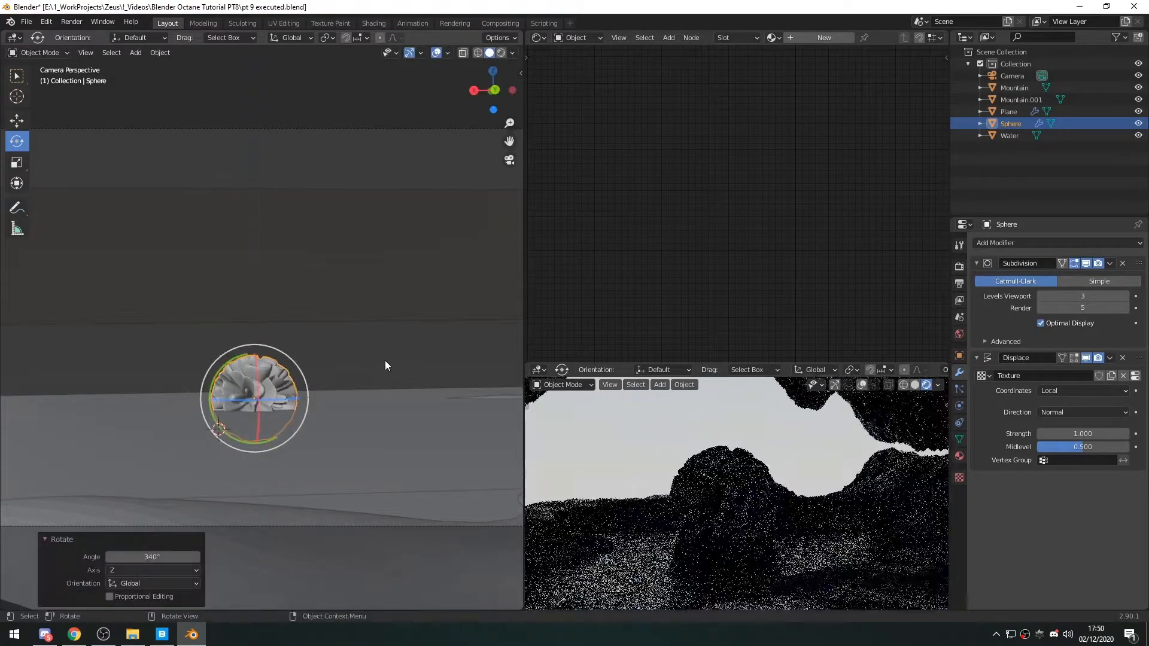
{"action": "left_click", "coordinate": [386, 360]}
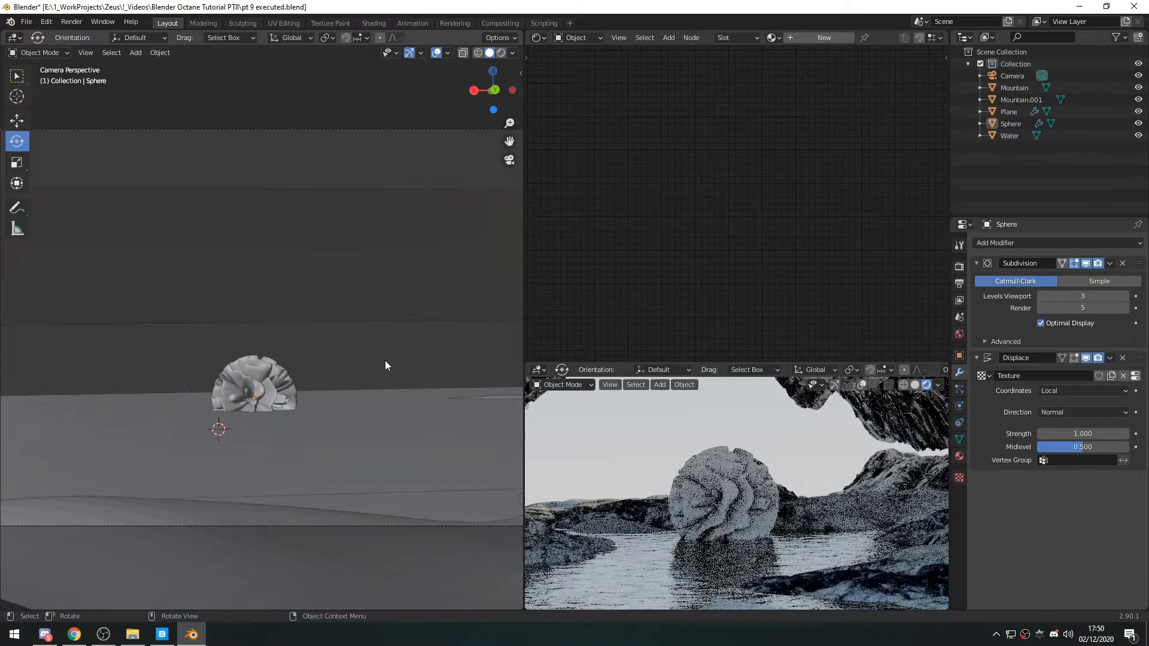
{"action": "left_click", "coordinate": [262, 384]}
{"action": "left_click_drag", "start_coordinate": [279, 396], "coordinate": [216, 427]}
{"action": "left_click", "coordinate": [405, 363]}
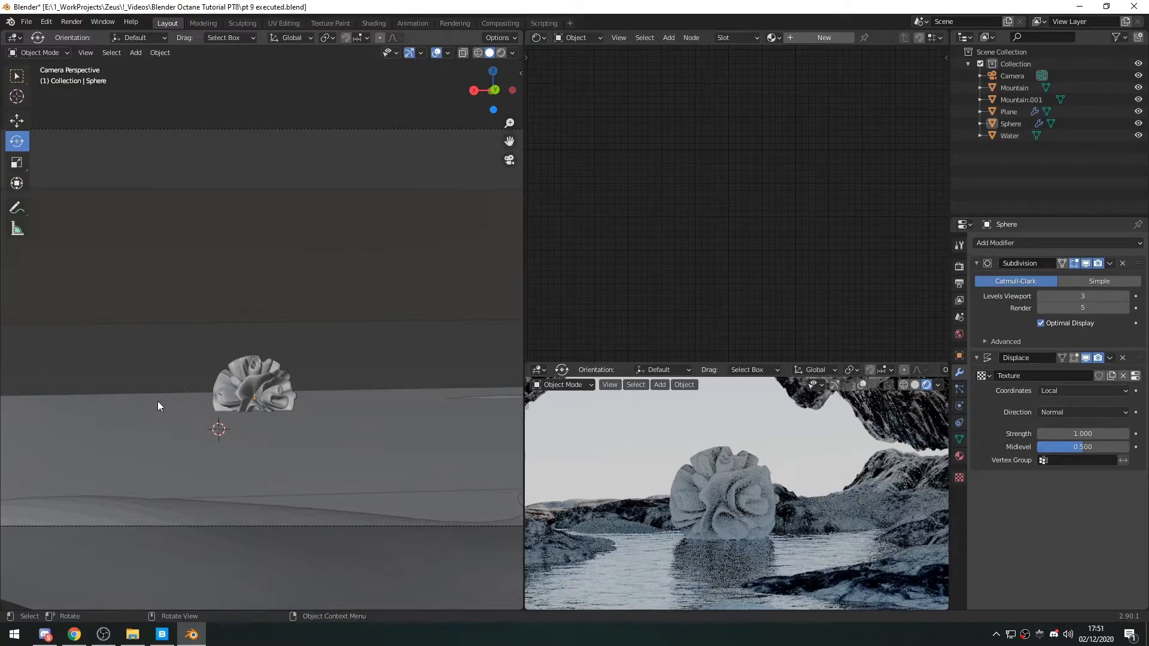
Step: Try placing a scaled-down UV sphere at the 3D cursor on the world origin, and delete it
{"action": "key", "text": "shift+a"}
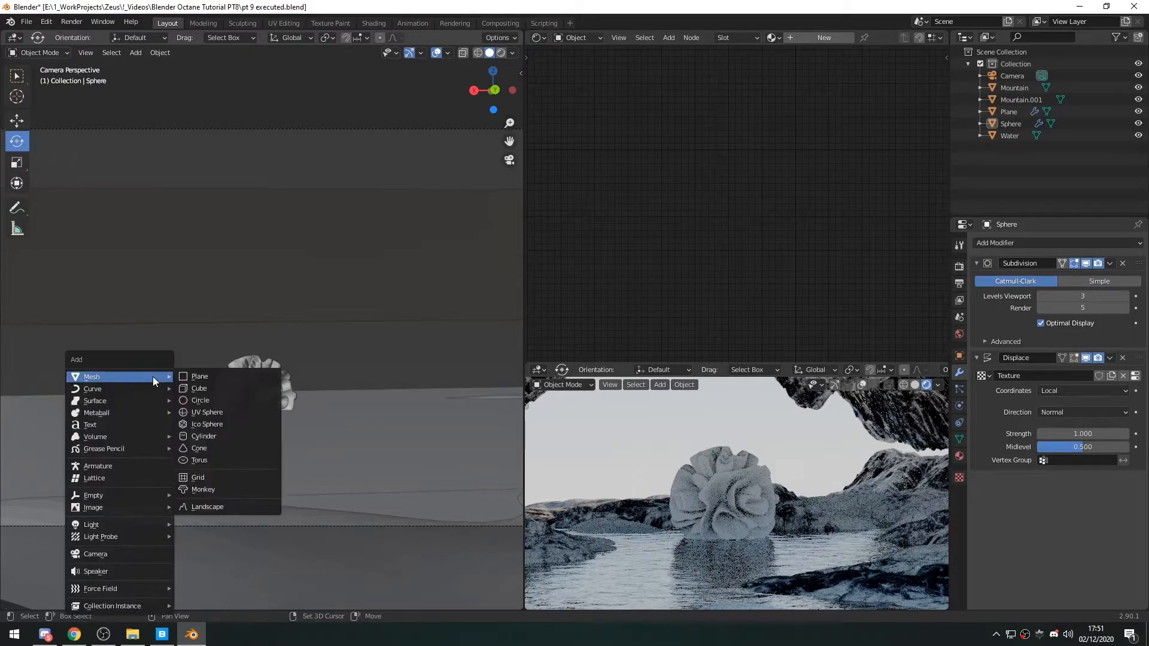
{"action": "key", "text": "shift+a"}
{"action": "mouse_move", "coordinate": [124, 372]}
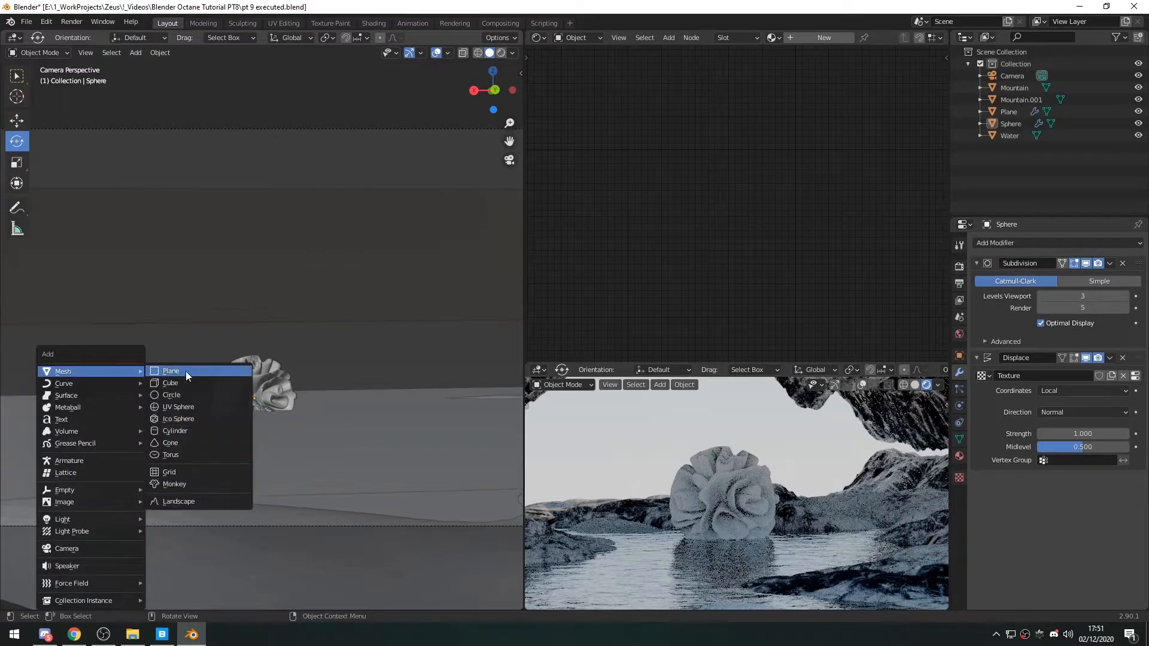
{"action": "left_click", "coordinate": [185, 405]}
{"action": "key", "text": "s"}
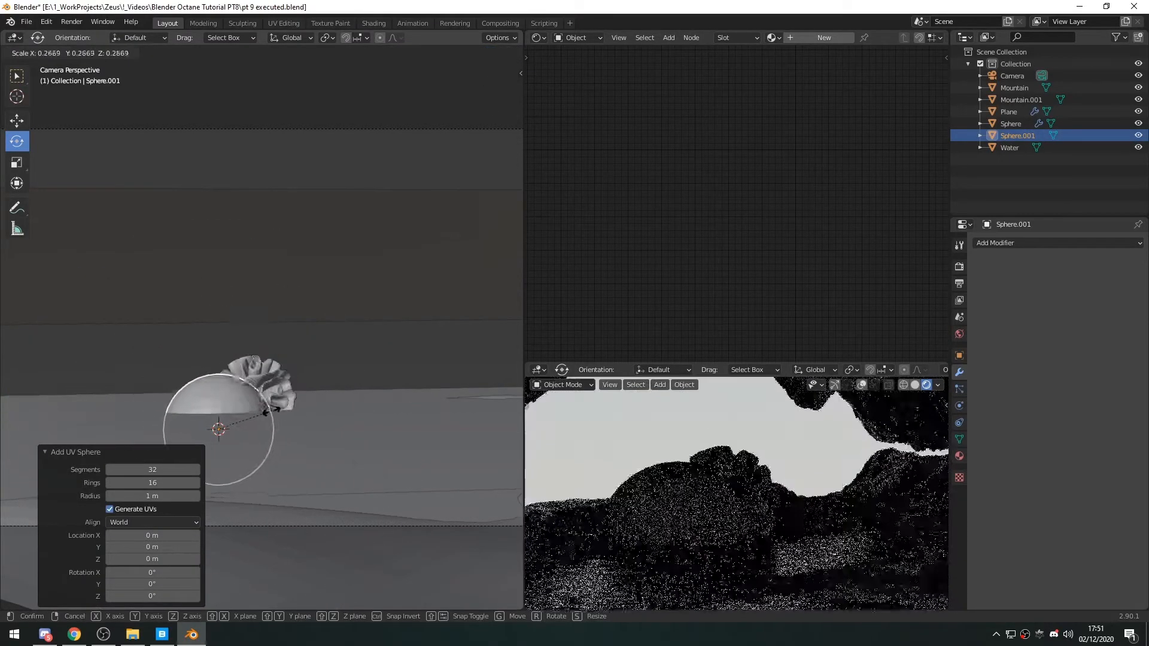
{"action": "left_click", "coordinate": [264, 420]}
{"action": "left_click", "coordinate": [217, 404]}
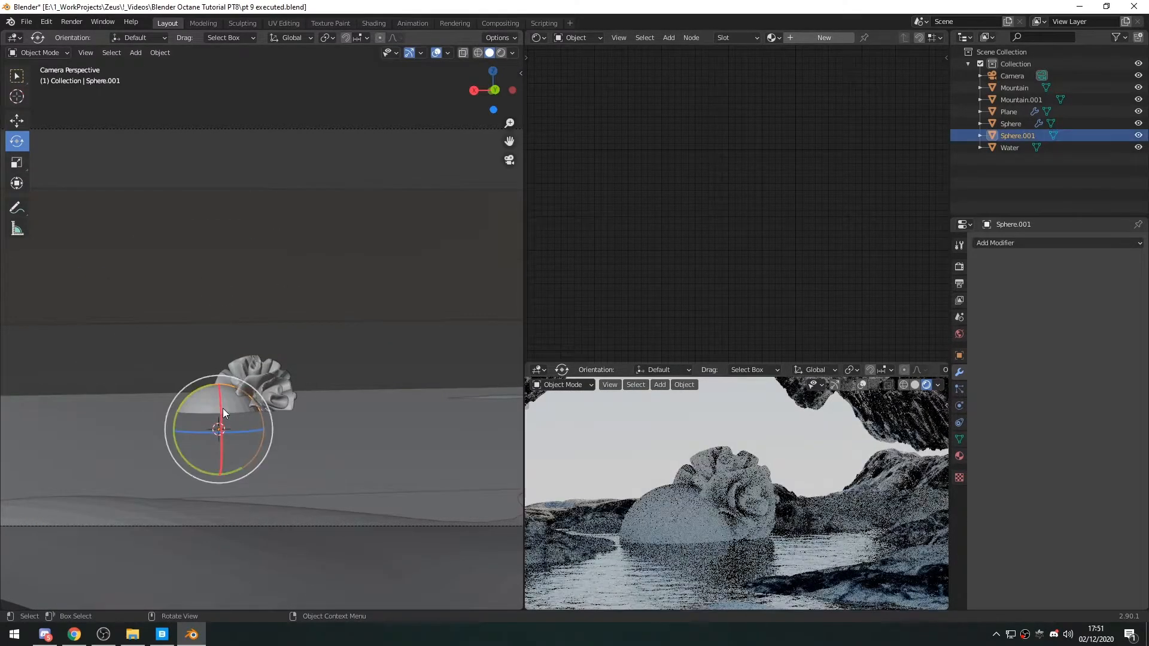
{"action": "key", "text": "shift+space"}
{"action": "key", "text": "g"}
{"action": "left_click_drag", "start_coordinate": [198, 408], "coordinate": [170, 375]}
{"action": "key", "text": "Delete"}
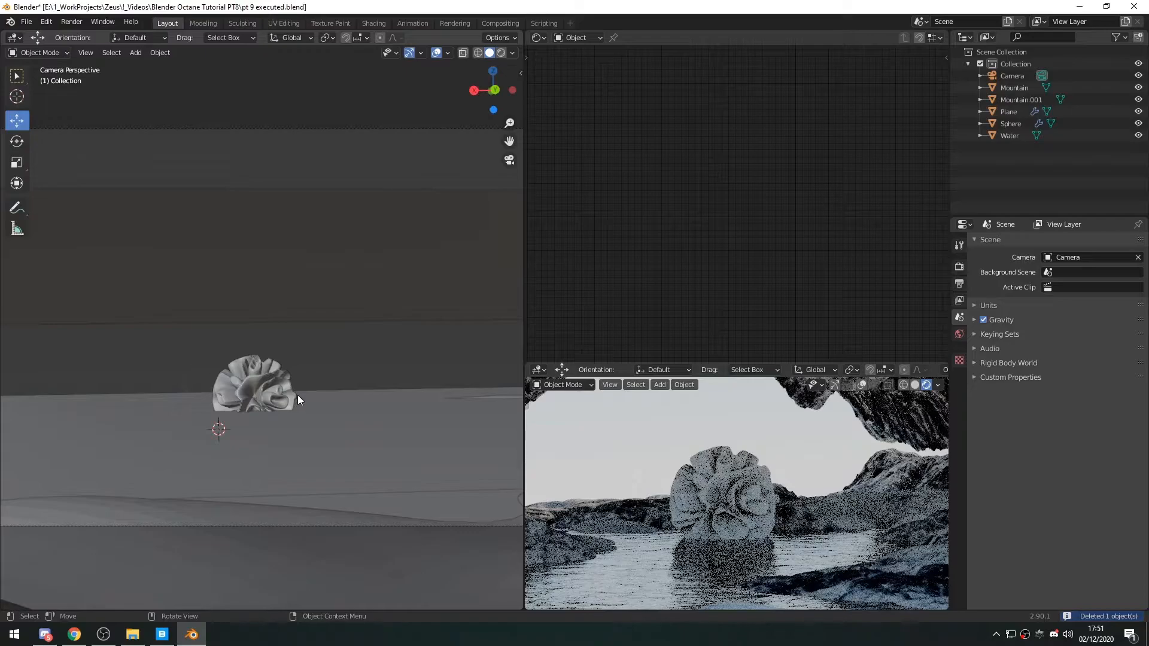
{"action": "left_click", "coordinate": [260, 388]}
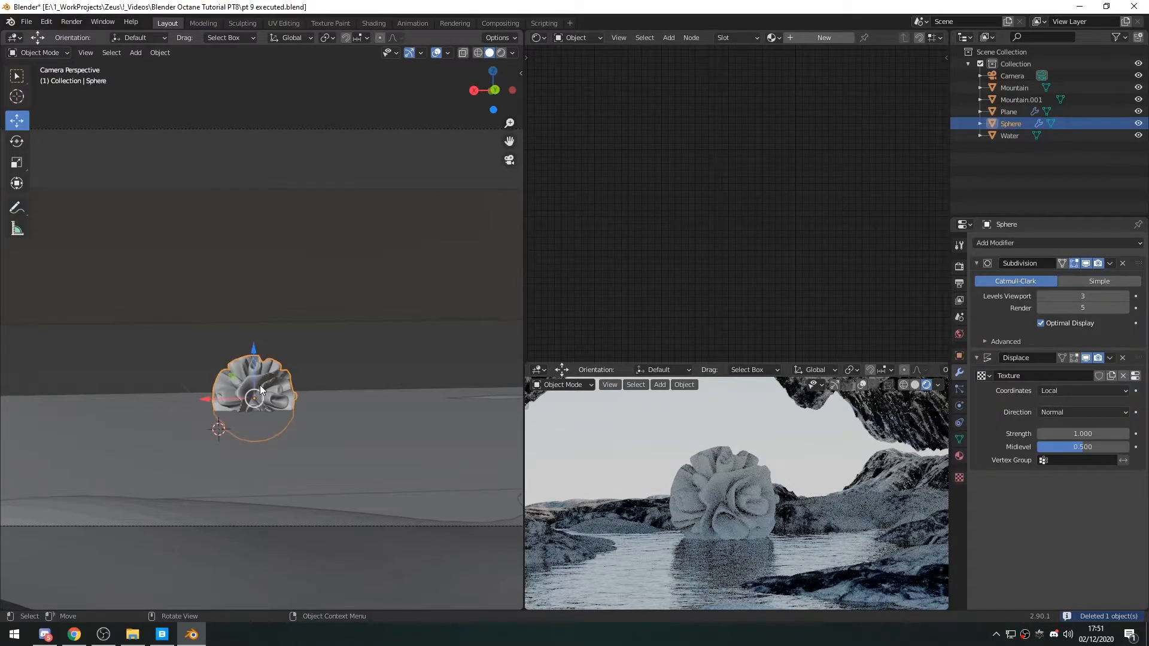
{"action": "key", "text": "shift+s"}
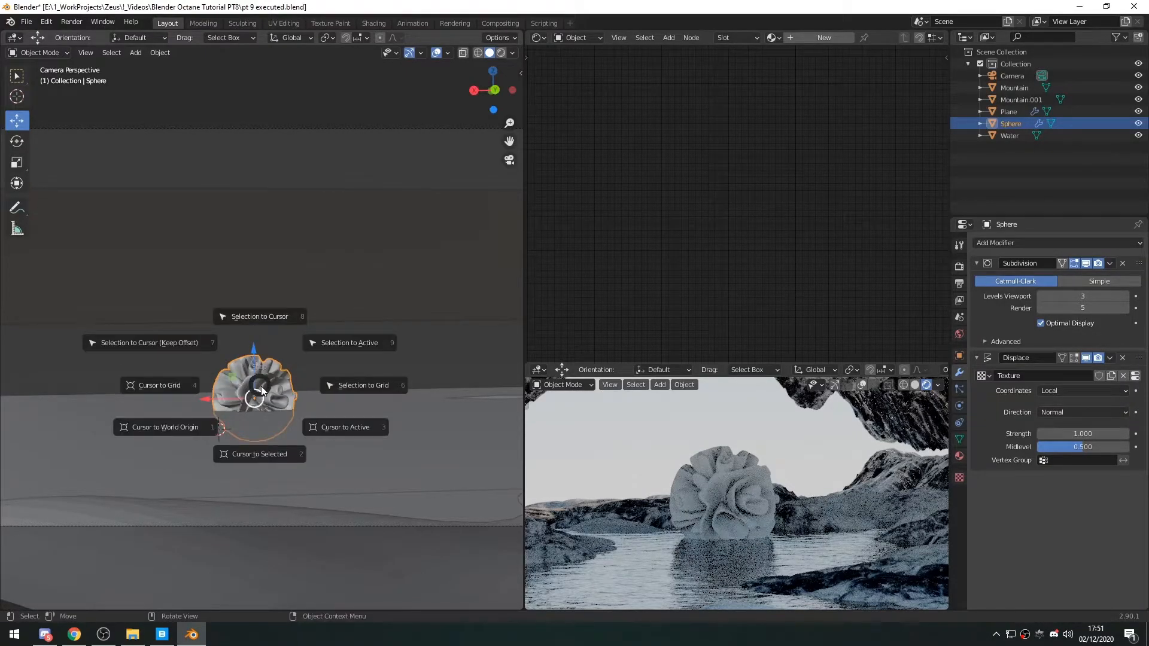
{"action": "left_click", "coordinate": [41, 372]}
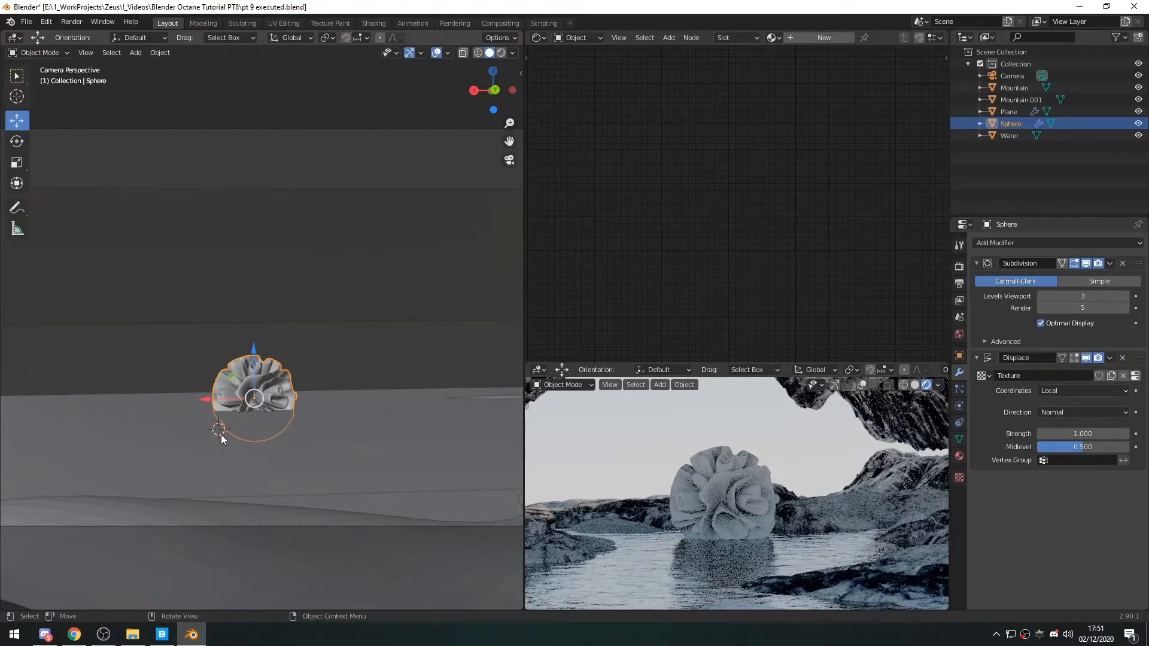
Step: Try adding a scaled-down cube at the 3D cursor on the world origin, and delete it
{"action": "key", "text": "shift+a"}
{"action": "mouse_move", "coordinate": [232, 379]}
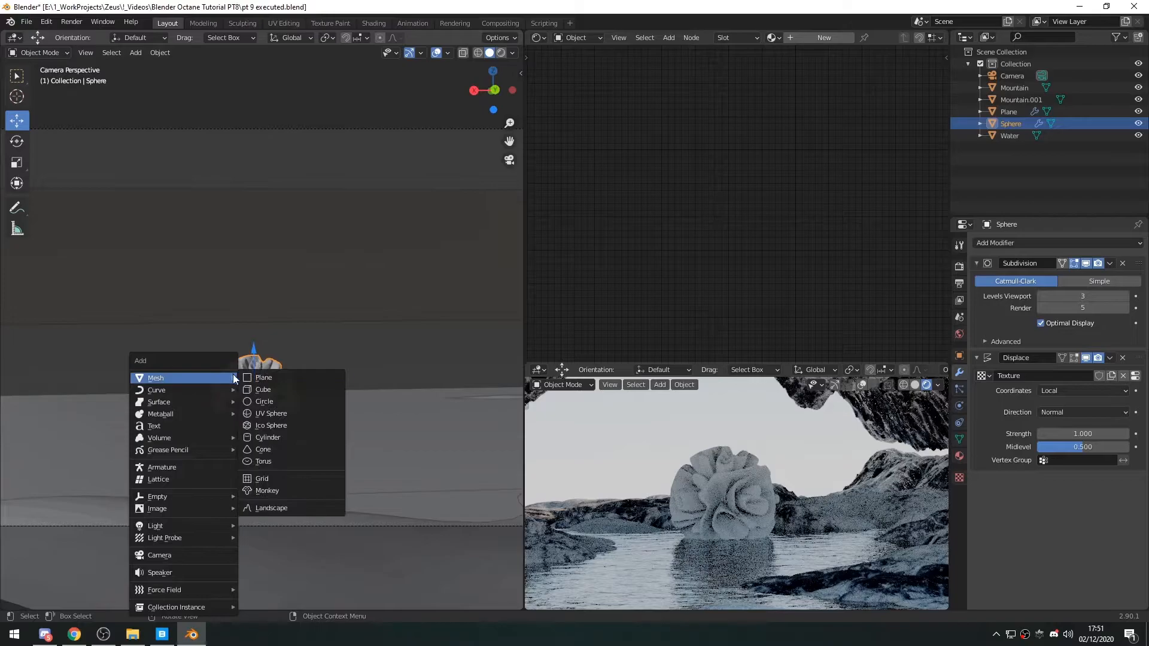
{"action": "left_click", "coordinate": [263, 389]}
{"action": "key", "text": "s"}
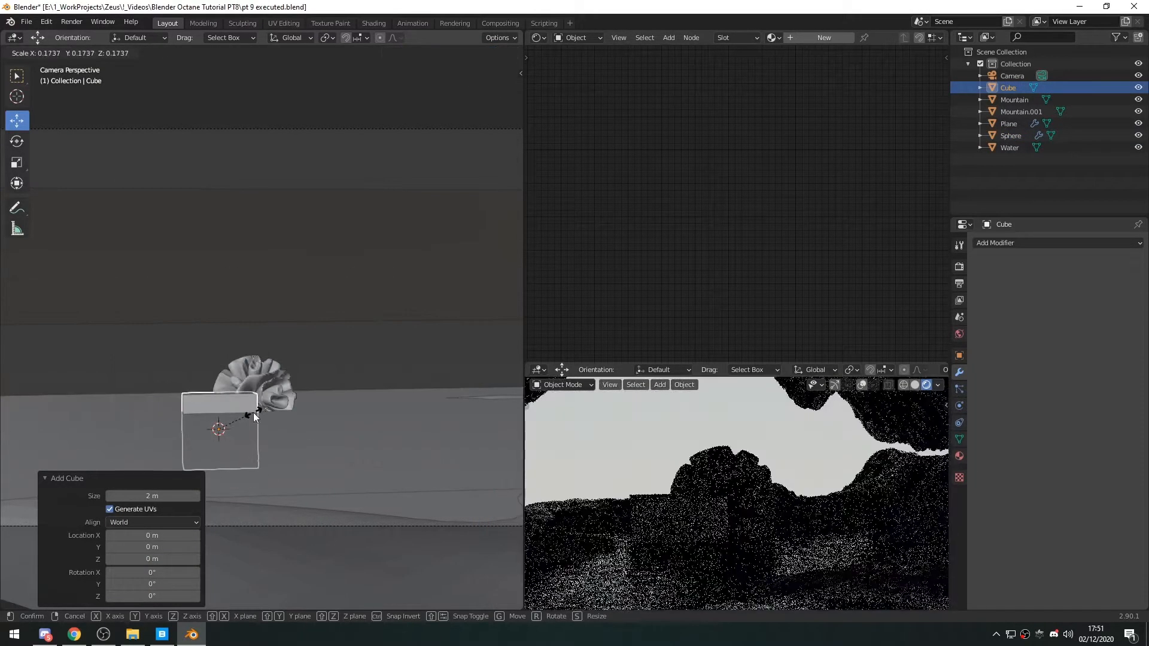
{"action": "left_click", "coordinate": [259, 410]}
{"action": "key", "text": "x"}
{"action": "left_click", "coordinate": [200, 412]}
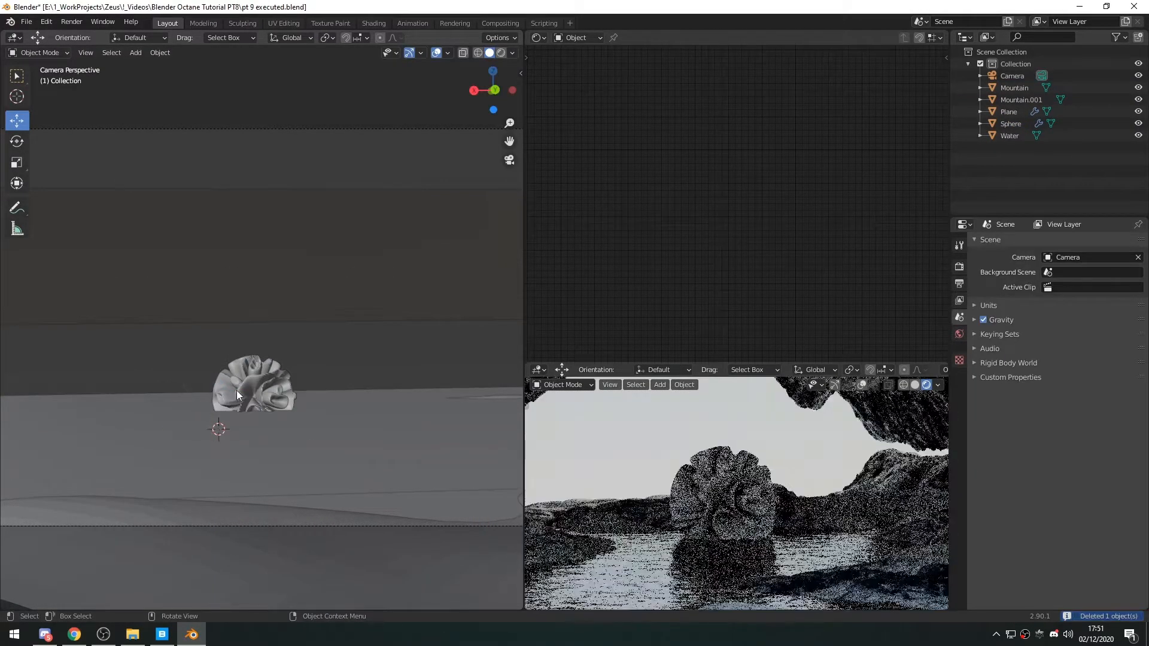
Step: Snap the 3D cursor to the displaced sphere's centre
{"action": "left_click", "coordinate": [252, 401]}
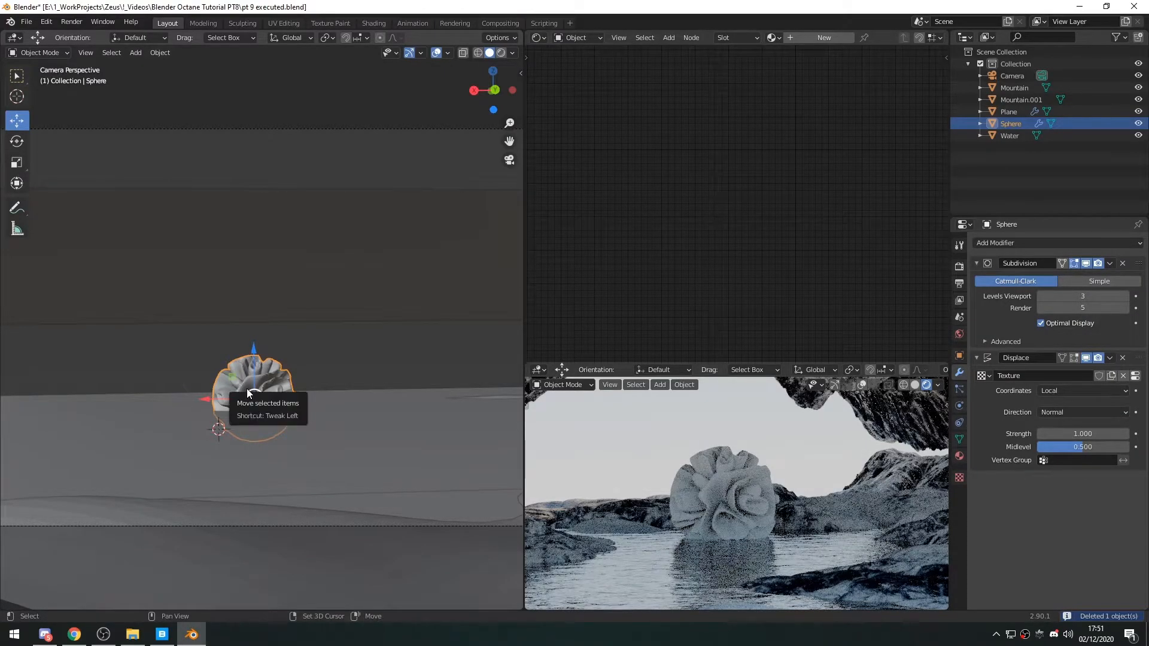
{"action": "right_click", "coordinate": [247, 389]}
{"action": "left_click", "coordinate": [126, 368]}
{"action": "left_click", "coordinate": [257, 385]}
{"action": "key", "text": "shift+s"}
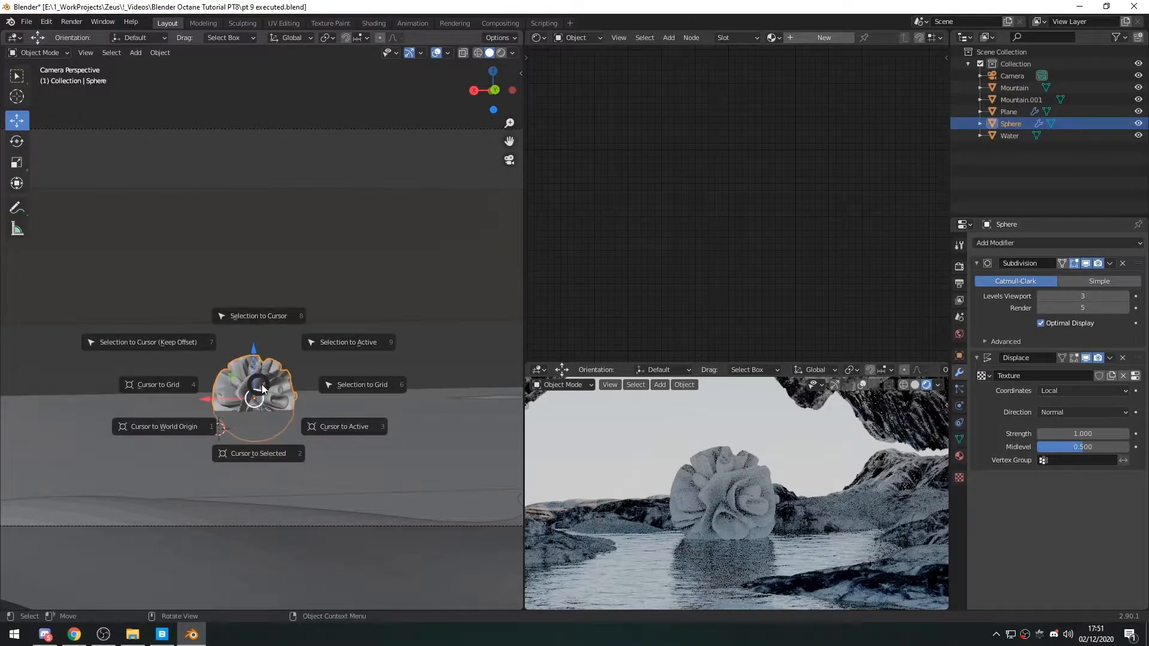
{"action": "left_click", "coordinate": [261, 452]}
Step: Add a UV sphere at the displaced sphere's centre and scale it down to about 0.176 so it fits inside
{"action": "key", "text": "shift+a"}
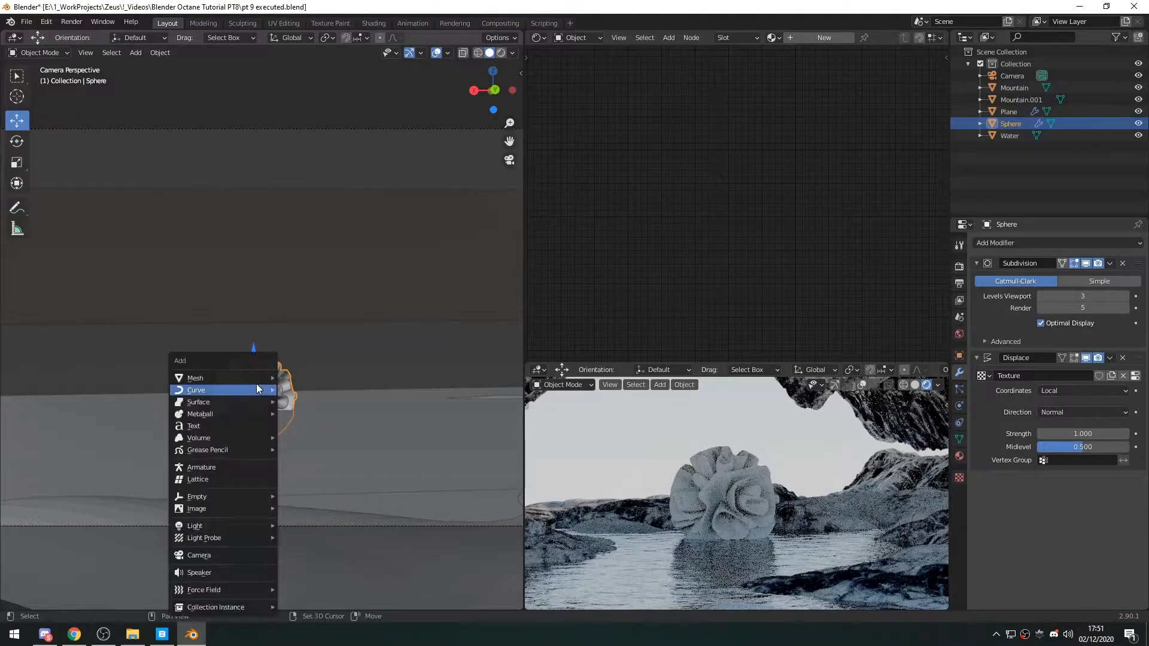
{"action": "mouse_move", "coordinate": [253, 379]}
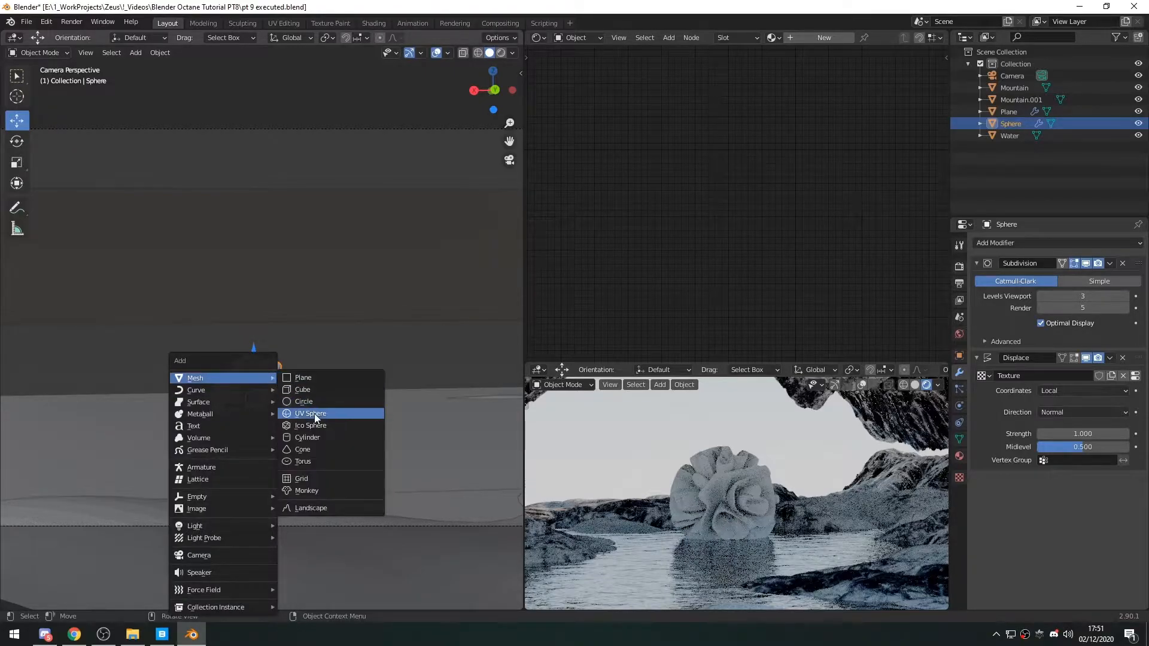
{"action": "left_click", "coordinate": [310, 414]}
{"action": "key", "text": "s"}
{"action": "left_click", "coordinate": [288, 393]}
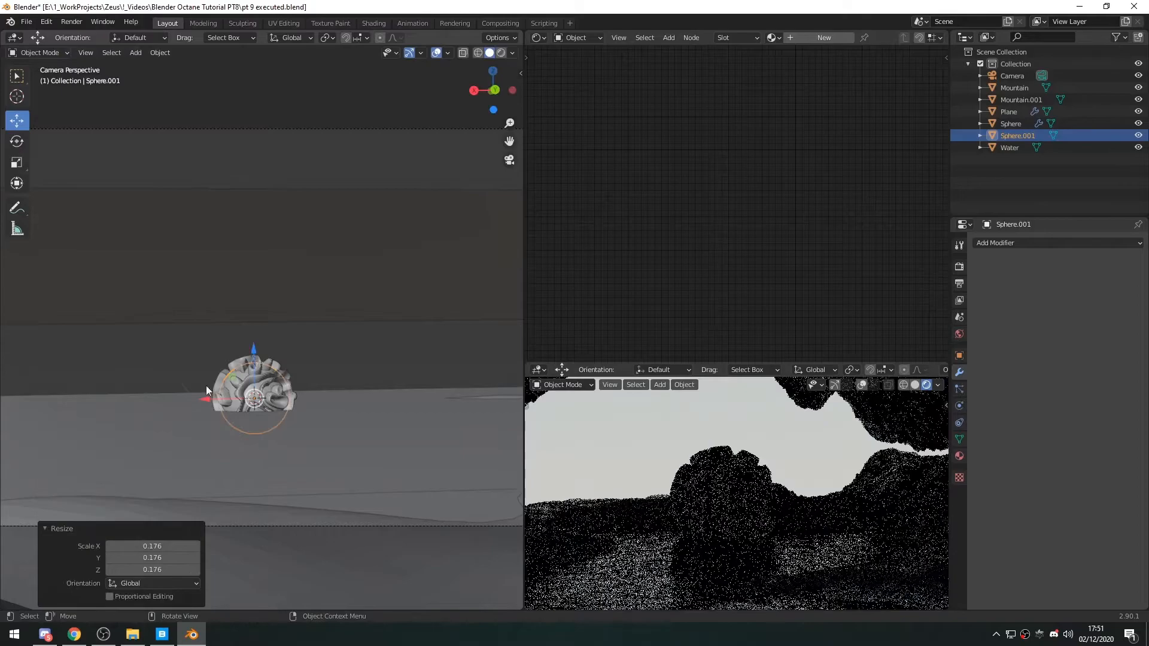
{"action": "key", "text": "s"}
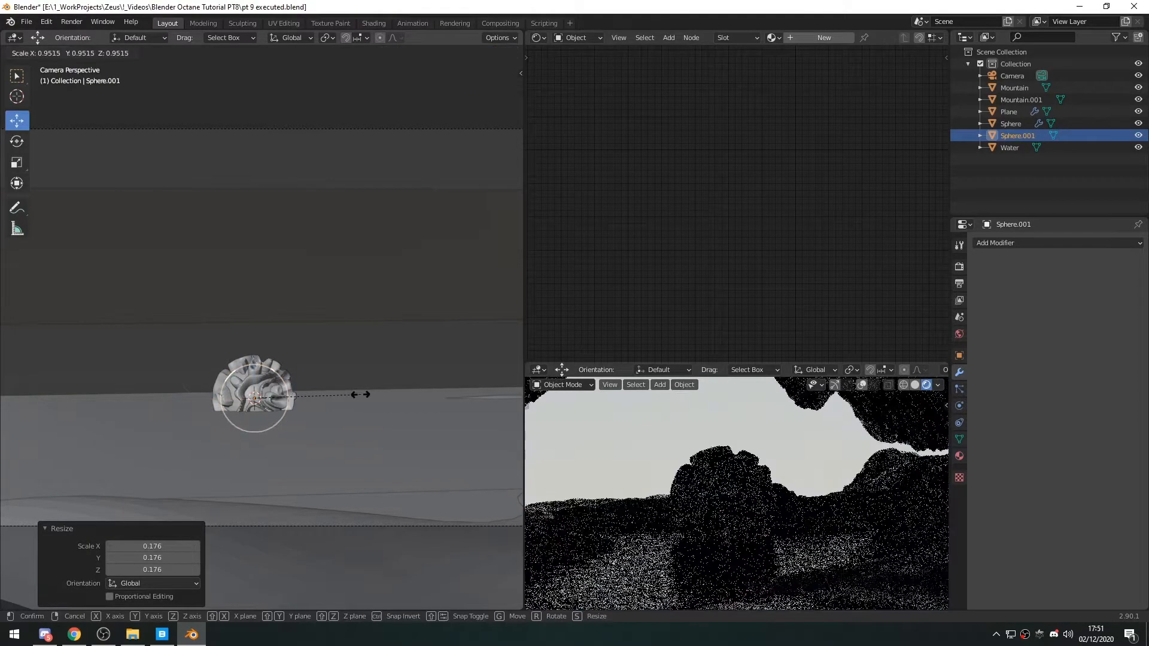
{"action": "left_click", "coordinate": [360, 367]}
{"action": "left_click", "coordinate": [361, 368]}
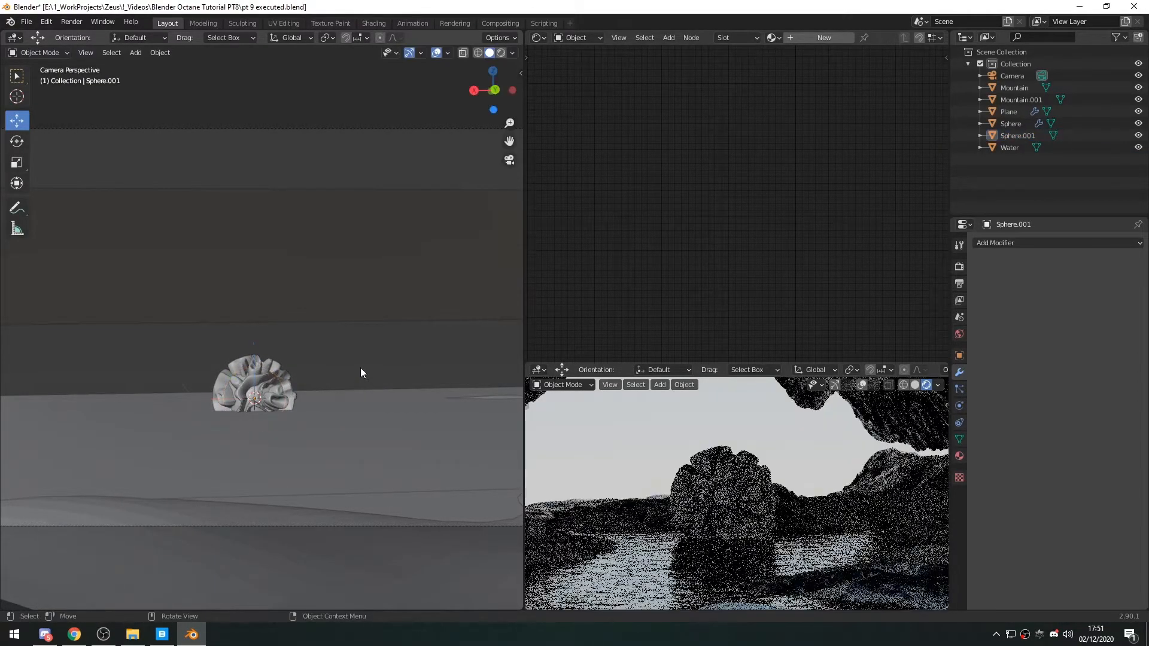
Step: Snap the 3D cursor back to the world origin
{"action": "key", "text": "shift+a"}
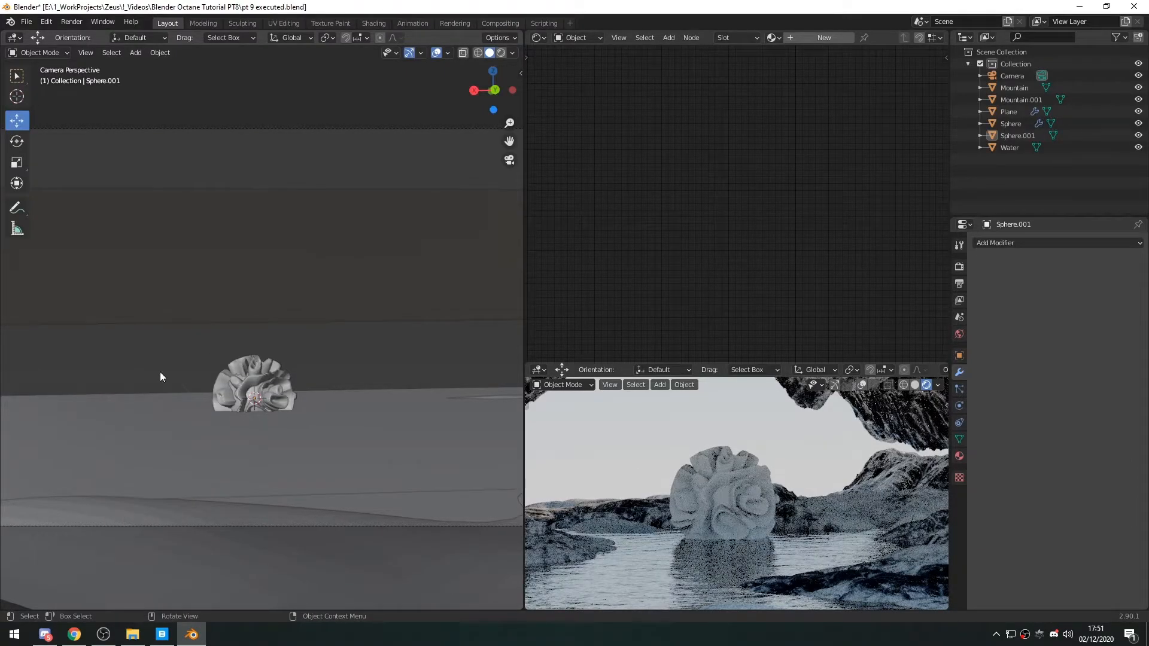
{"action": "key", "text": "shift+s"}
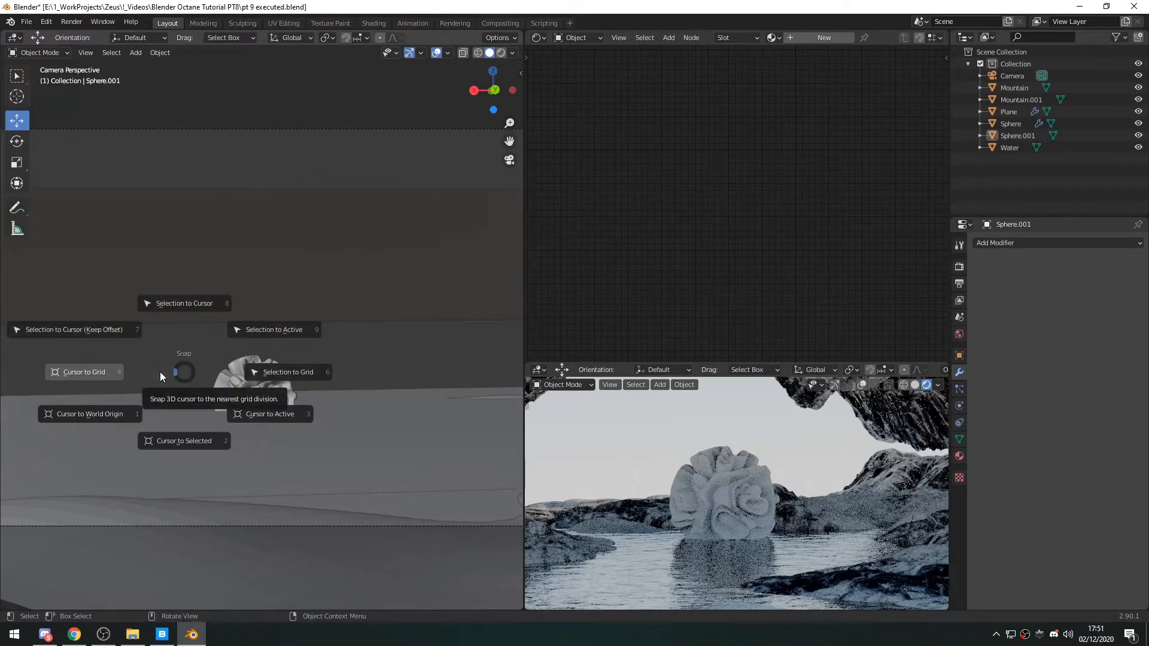
{"action": "left_click", "coordinate": [99, 414]}
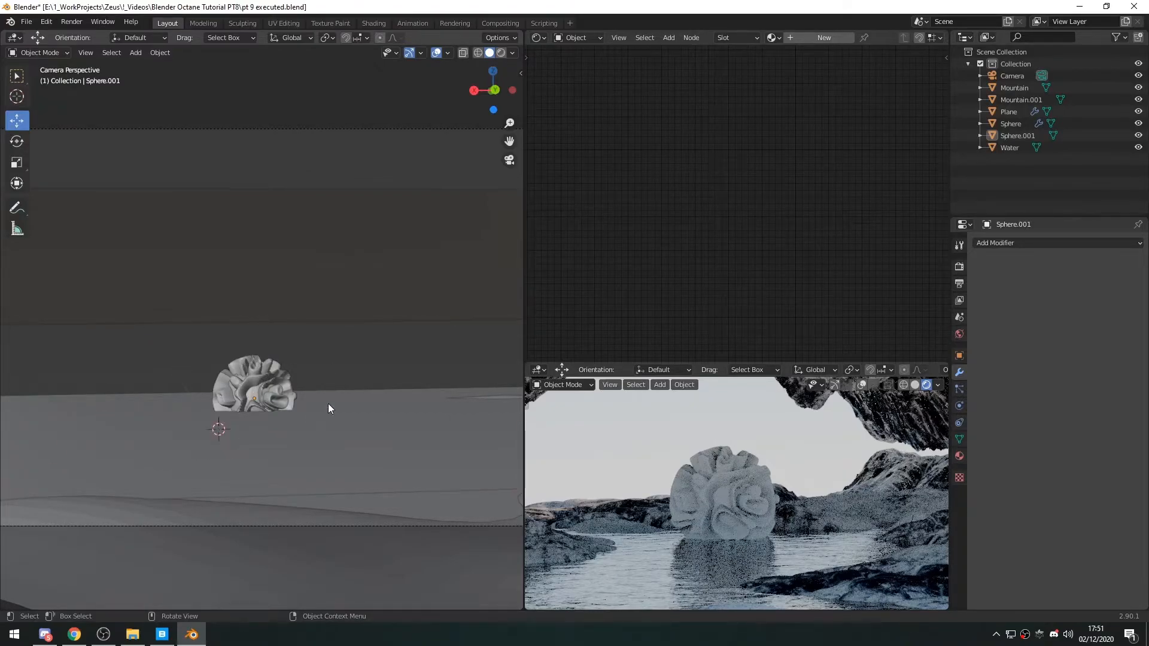
Step: Create a new material on the inner sphere and replace its Glossy Material node with a Diffuse Material node
{"action": "left_click", "coordinate": [255, 391]}
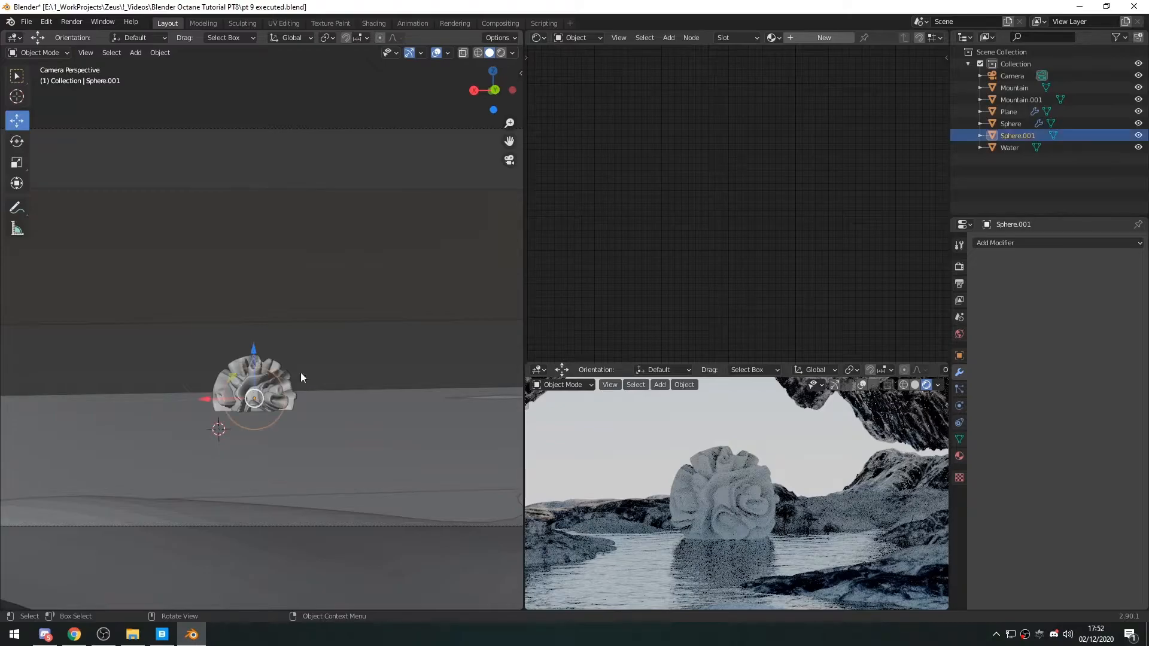
{"action": "left_click", "coordinate": [818, 37]}
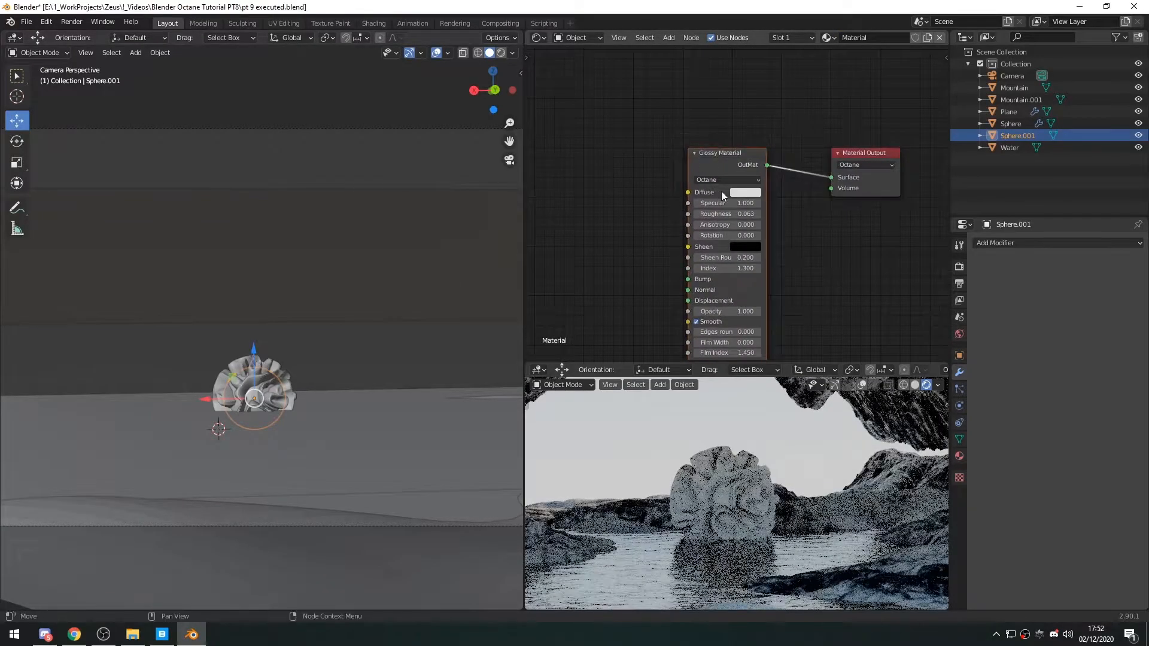
{"action": "key", "text": "x"}
{"action": "key", "text": "shift+a"}
{"action": "left_click", "coordinate": [721, 192]}
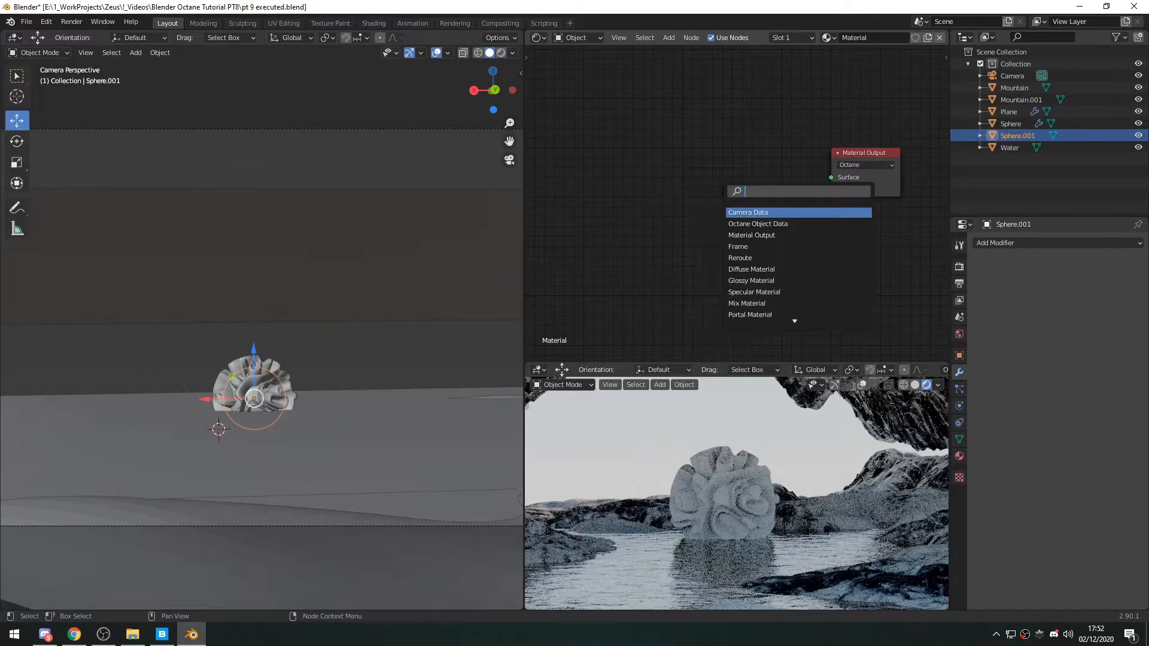
{"action": "type", "text": "dif"}
{"action": "key", "text": "Return"}
{"action": "left_click", "coordinate": [714, 161]}
Step: Add a Black Body Emission node beside the Diffuse Material node
{"action": "middle_click_drag", "start_coordinate": [652, 195], "coordinate": [710, 201]}
{"action": "key", "text": "shift+a"}
{"action": "left_click", "coordinate": [703, 197]}
{"action": "type", "text": "bla"}
{"action": "key", "text": "Return"}
{"action": "left_click", "coordinate": [651, 164]}
Step: Add an RGB Spectrum texture node and connect it to the Black Body Emission's Texture input
{"action": "middle_click_drag", "start_coordinate": [503, 206], "coordinate": [595, 200]}
{"action": "key", "text": "shift+a"}
{"action": "left_click", "coordinate": [595, 200]}
{"action": "type", "text": "rgb"}
{"action": "key", "text": "Return"}
{"action": "left_click", "coordinate": [685, 189]}
{"action": "left_click_drag", "start_coordinate": [671, 179], "coordinate": [747, 193]}
Step: Connect the Black Body Emission to the Diffuse Material's Emission input and the Diffuse Material to the output's Surface
{"action": "middle_click_drag", "start_coordinate": [847, 183], "coordinate": [773, 182]}
{"action": "left_click_drag", "start_coordinate": [759, 176], "coordinate": [788, 267]}
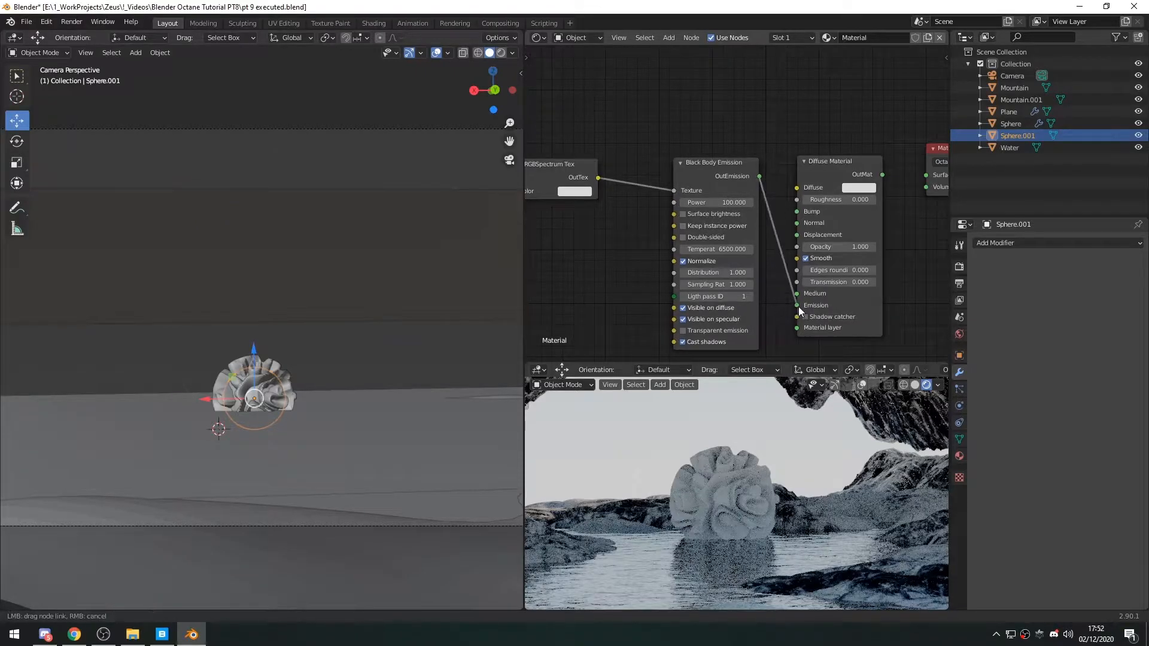
{"action": "left_click_drag", "start_coordinate": [799, 307], "coordinate": [797, 305]}
{"action": "middle_click_drag", "start_coordinate": [882, 201], "coordinate": [800, 201]}
{"action": "left_click_drag", "start_coordinate": [800, 174], "coordinate": [853, 183]}
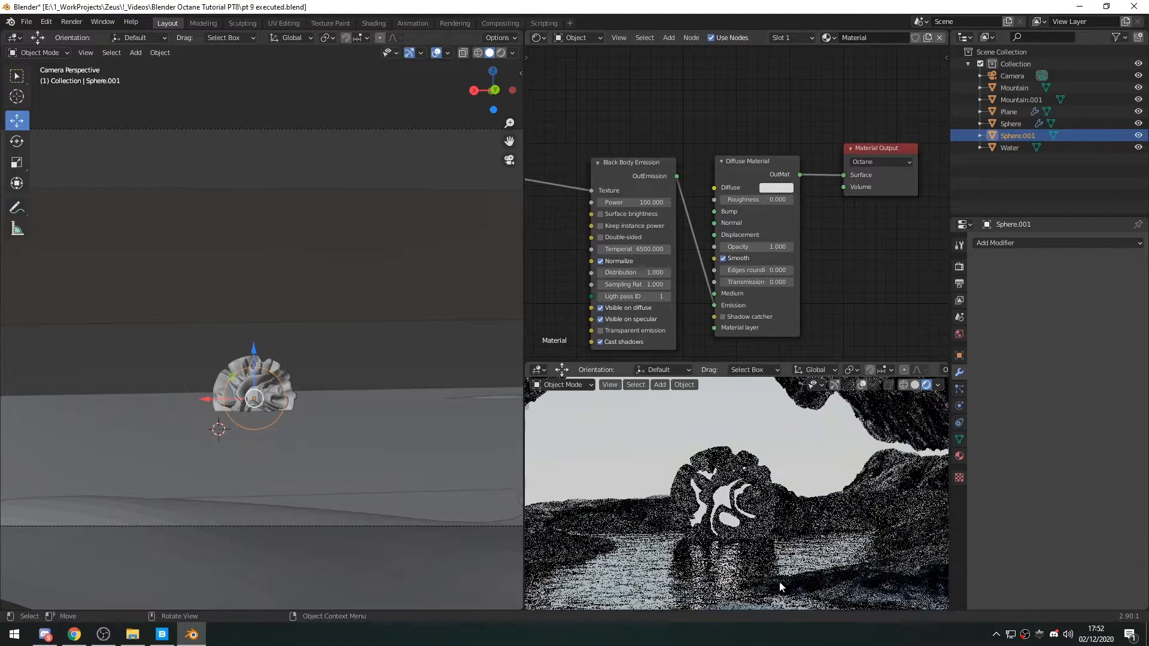
Step: Arrange the Diffuse Material, Black Body Emission and RGB Spectrum nodes into a tidy row
{"action": "middle_click_drag", "start_coordinate": [756, 193], "coordinate": [790, 175]}
{"action": "mouse_move", "coordinate": [787, 147]}
{"action": "left_mouse_down"}
{"action": "mouse_move", "coordinate": [816, 140]}
{"action": "mouse_move", "coordinate": [803, 132]}
{"action": "left_mouse_up"}
{"action": "left_click_drag", "start_coordinate": [691, 149], "coordinate": [730, 131]}
{"action": "middle_click_drag", "start_coordinate": [590, 200], "coordinate": [647, 184]}
{"action": "left_click_drag", "start_coordinate": [555, 133], "coordinate": [636, 120]}
Step: Set the RGB Spectrum texture's color to a light cyan for the inner sphere's emission
{"action": "left_click", "coordinate": [665, 145]}
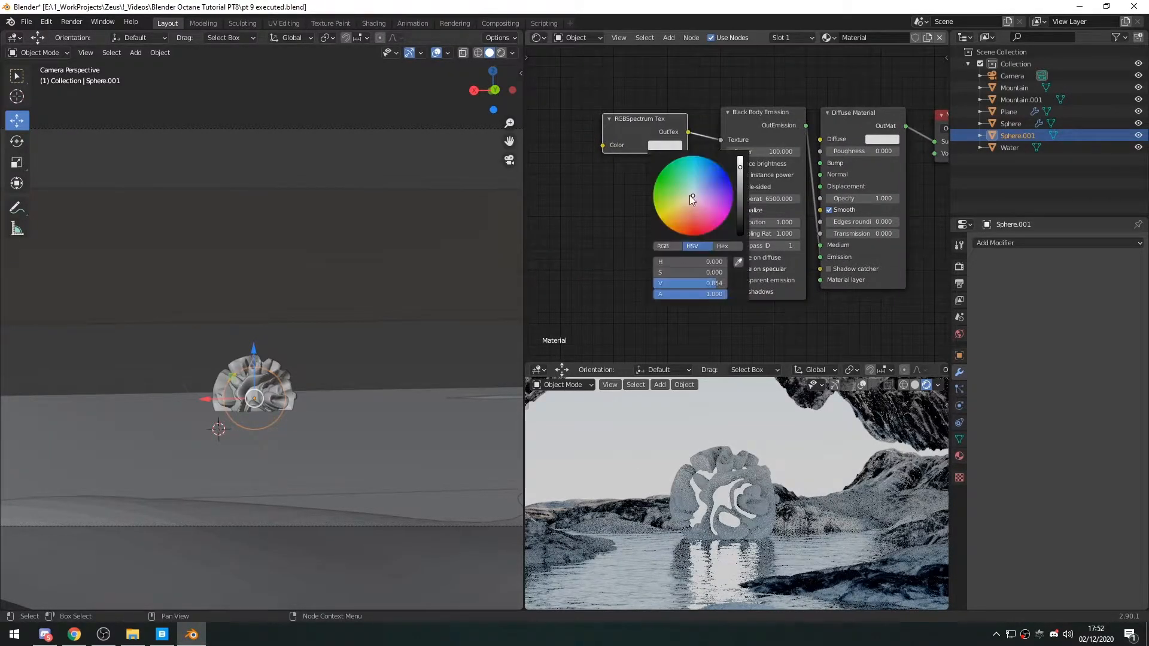
{"action": "left_click", "coordinate": [699, 181]}
{"action": "left_click_drag", "start_coordinate": [699, 184], "coordinate": [691, 186]}
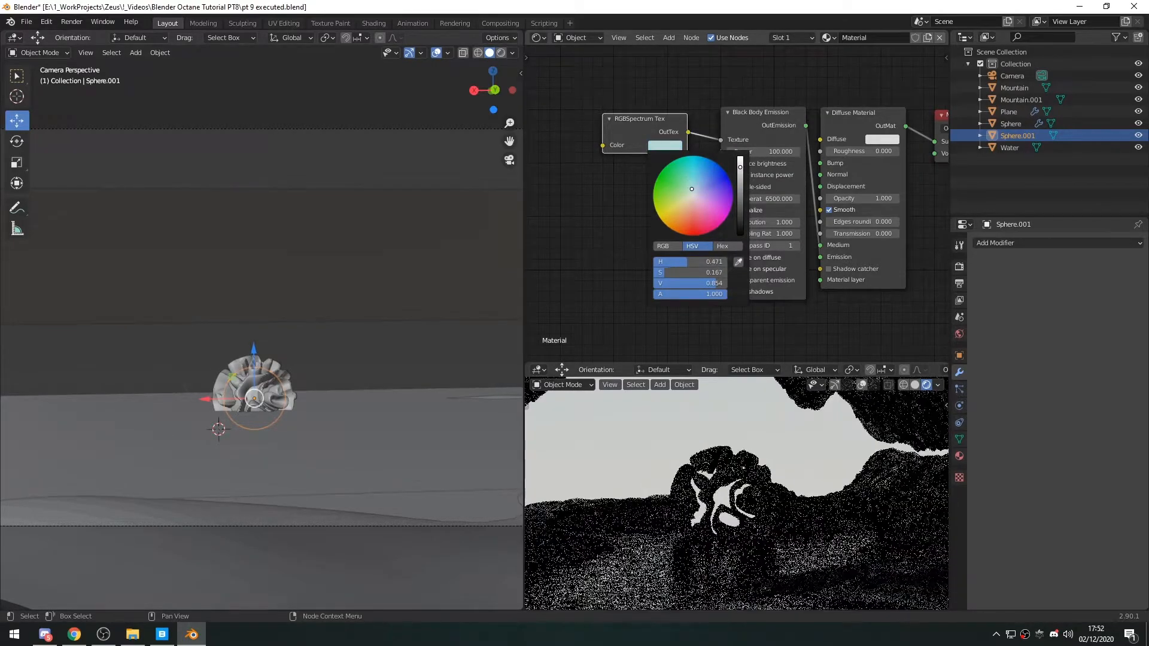
{"action": "left_click", "coordinate": [664, 146]}
{"action": "left_click", "coordinate": [693, 175]}
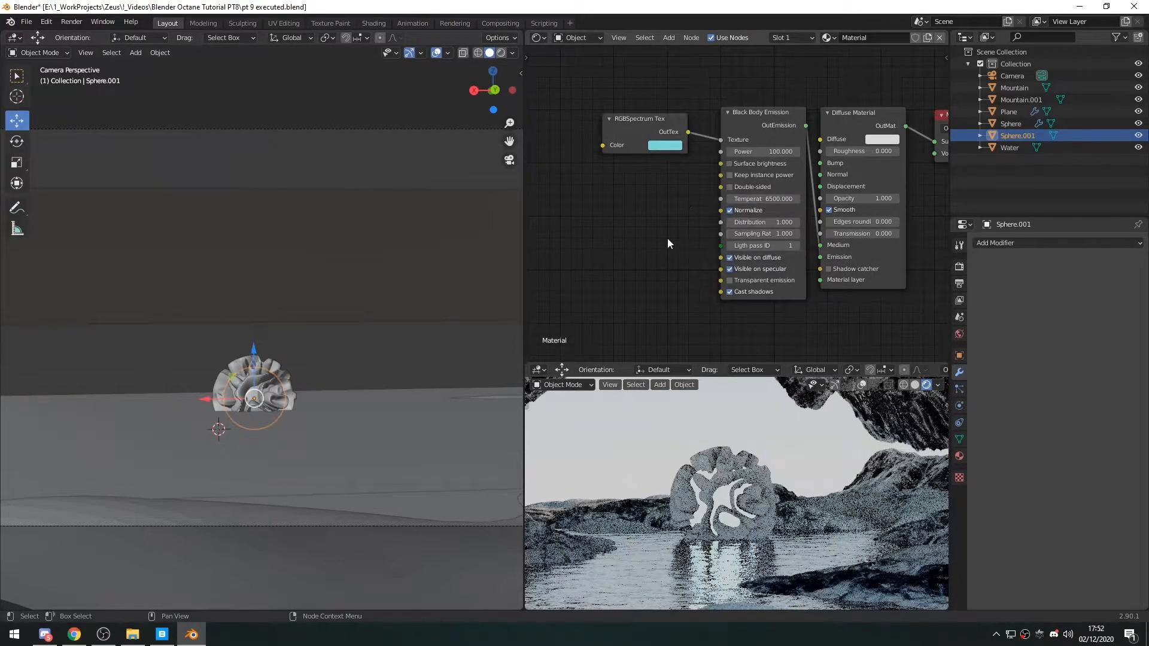
Step: Scale the emissive inner sphere down by a factor of about 0.905
{"action": "left_click", "coordinate": [721, 496]}
{"action": "key", "text": "s"}
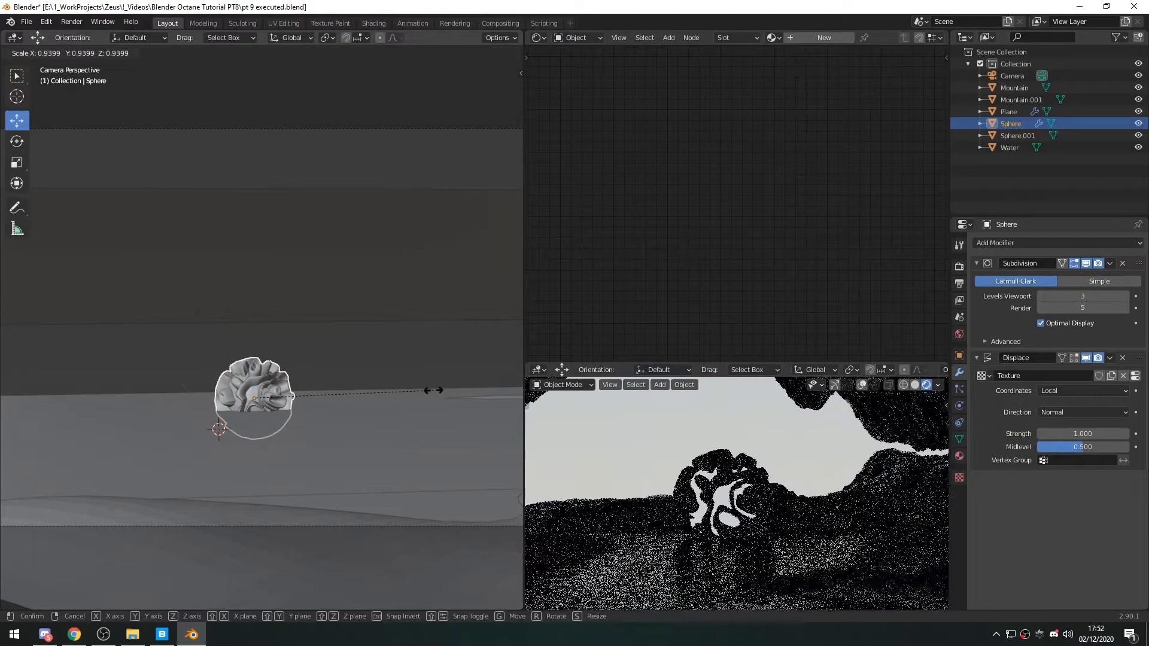
{"action": "left_click", "coordinate": [276, 397]}
{"action": "left_click", "coordinate": [253, 390]}
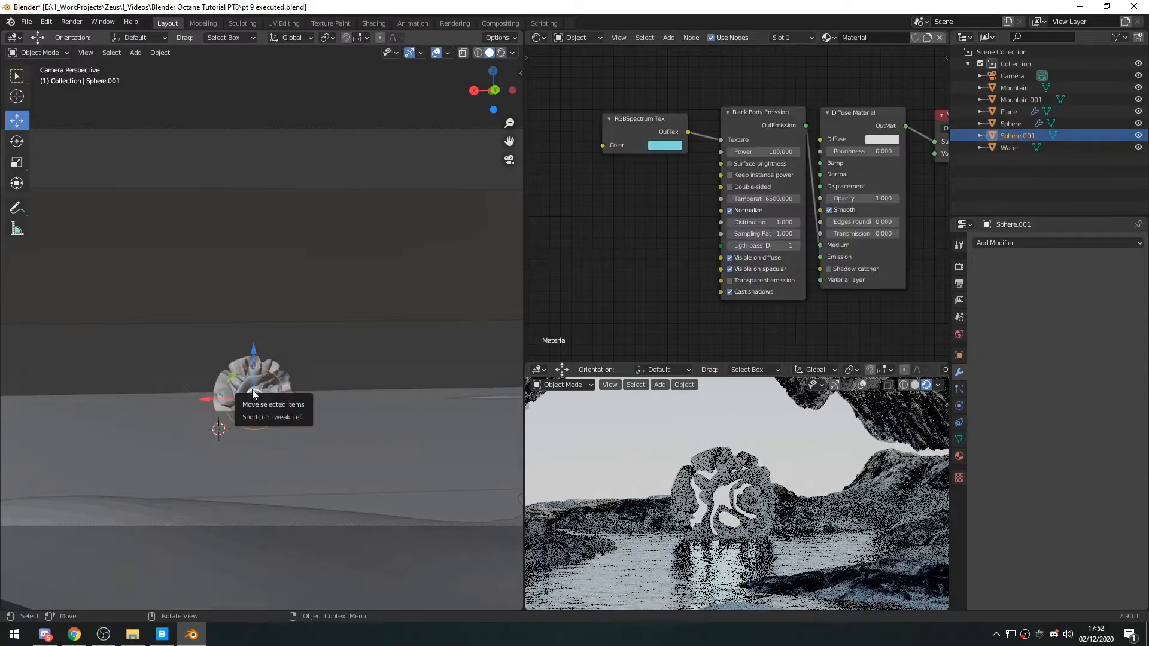
{"action": "key", "text": "s"}
{"action": "left_click", "coordinate": [414, 382]}
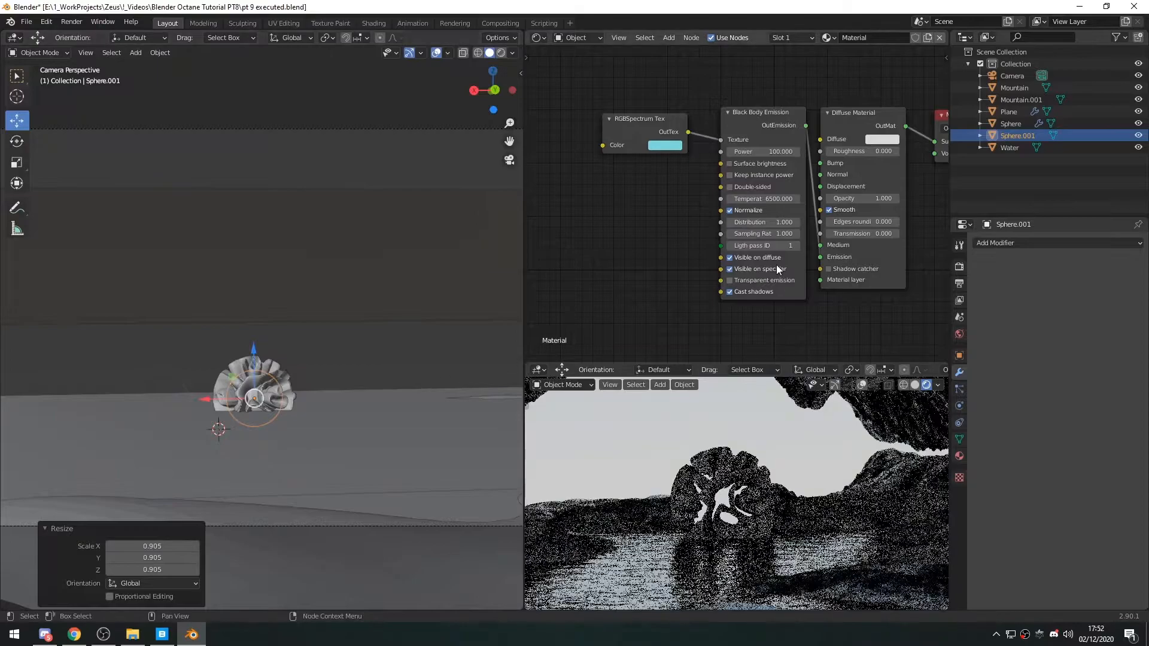
Step: Enable Surface brightness on the Black Body Emission node and set its Power to 3.1
{"action": "middle_click_drag", "start_coordinate": [757, 164], "coordinate": [737, 171]}
{"action": "left_click", "coordinate": [710, 171]}
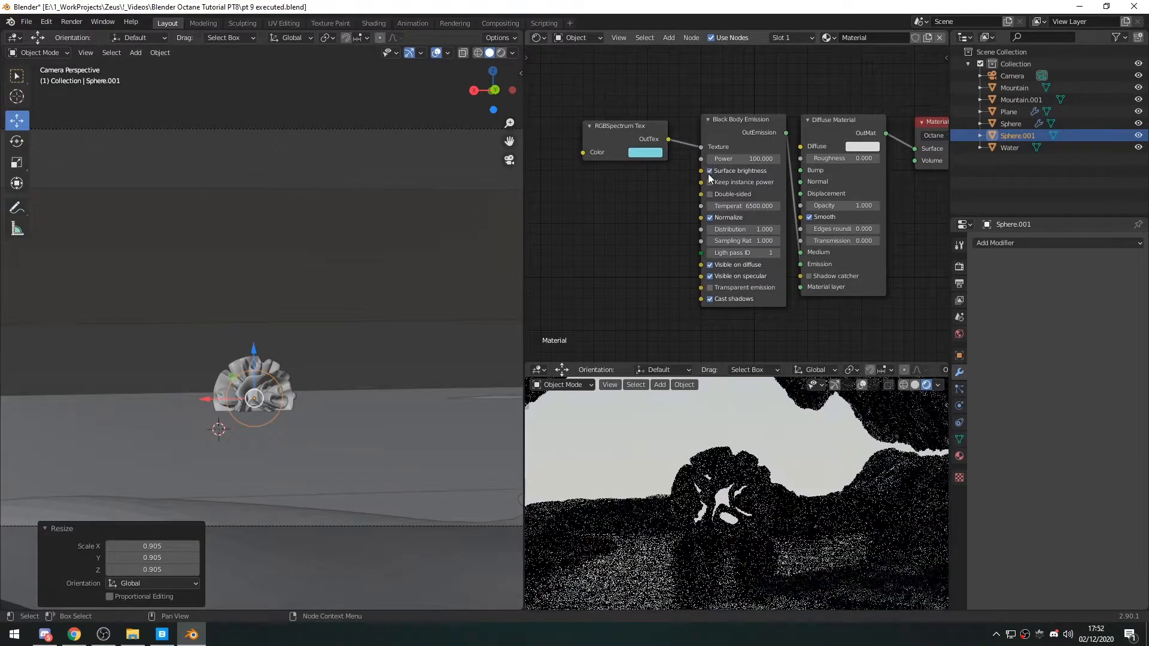
{"action": "left_click", "coordinate": [745, 158]}
{"action": "type", "text": "5"}
{"action": "key", "text": "Return"}
{"action": "left_click_drag", "start_coordinate": [755, 158], "coordinate": [727, 158]}
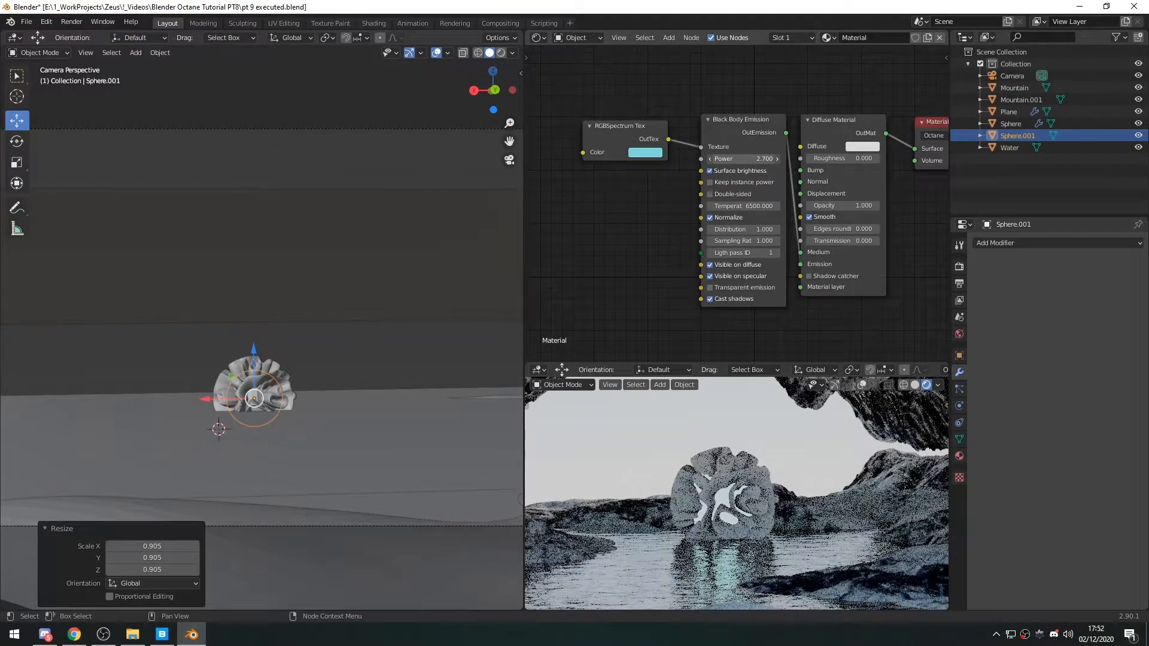
{"action": "left_click_drag", "start_coordinate": [752, 159], "coordinate": [757, 158]}
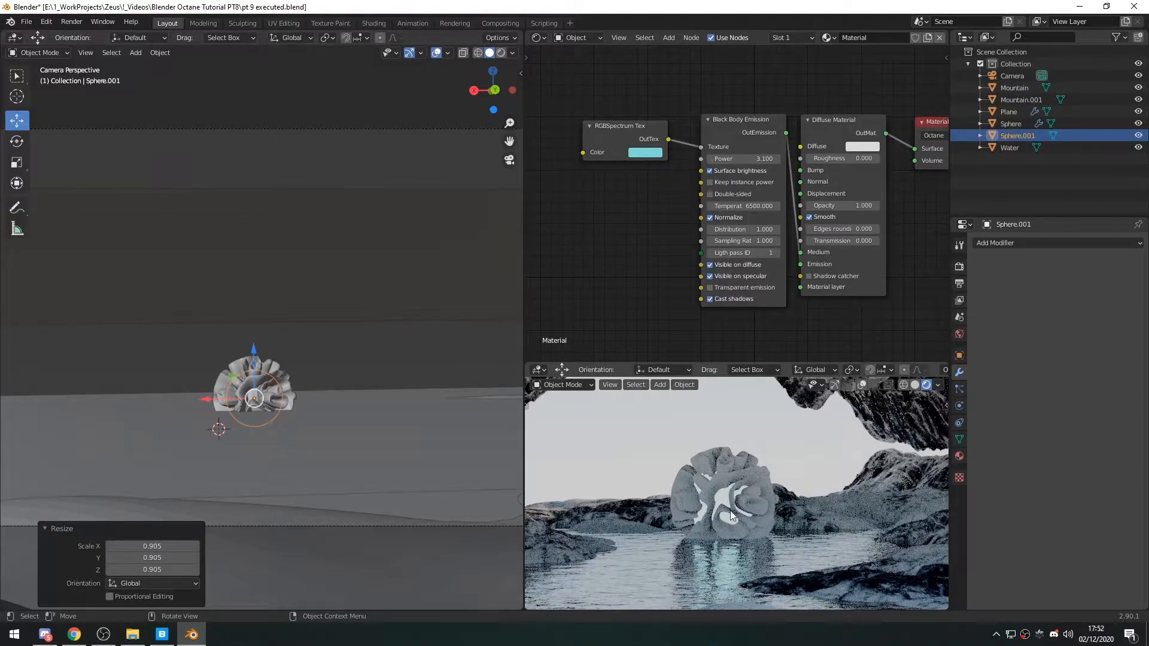
Step: Create a new material on the rippled outer sphere and name it Main
{"action": "left_click", "coordinate": [291, 392]}
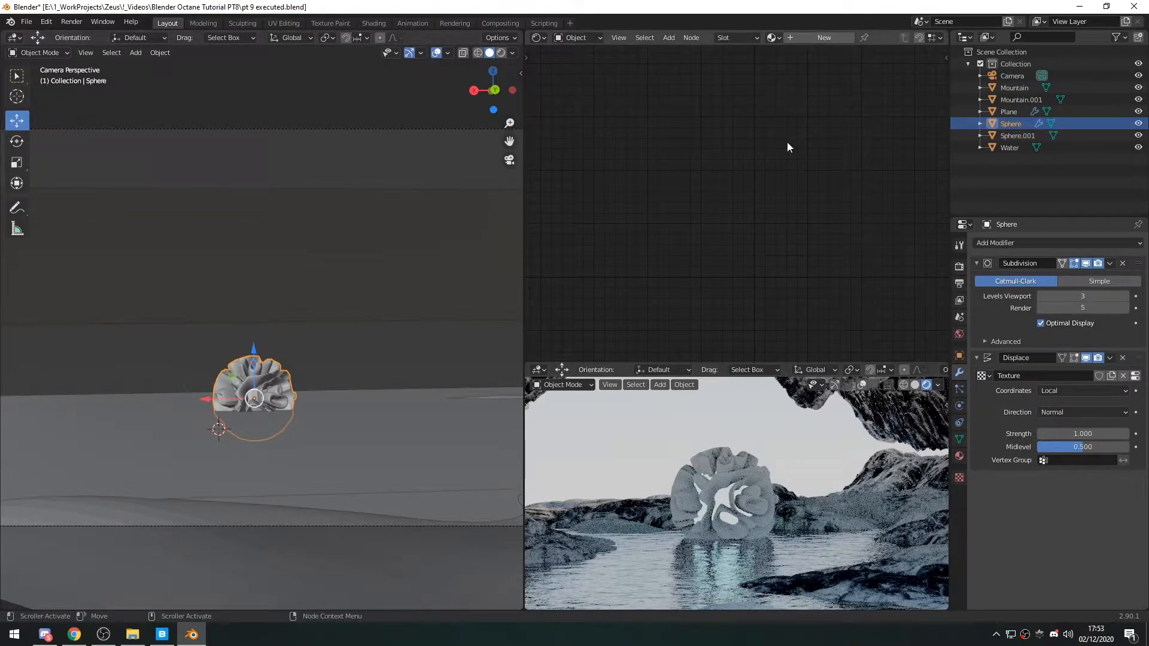
{"action": "left_click", "coordinate": [810, 37]}
{"action": "double_click", "coordinate": [856, 37]}
{"action": "type", "text": "Main"}
{"action": "key", "text": "Return"}
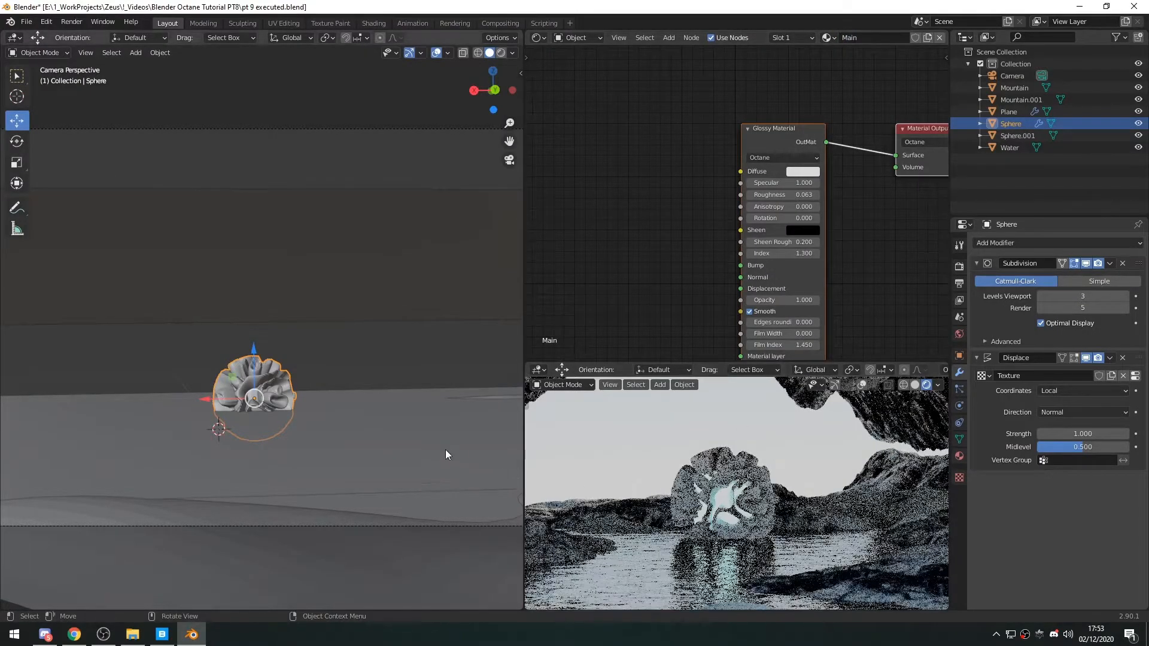
Step: Rename the inner sphere's material as Main emission
{"action": "left_click", "coordinate": [252, 392]}
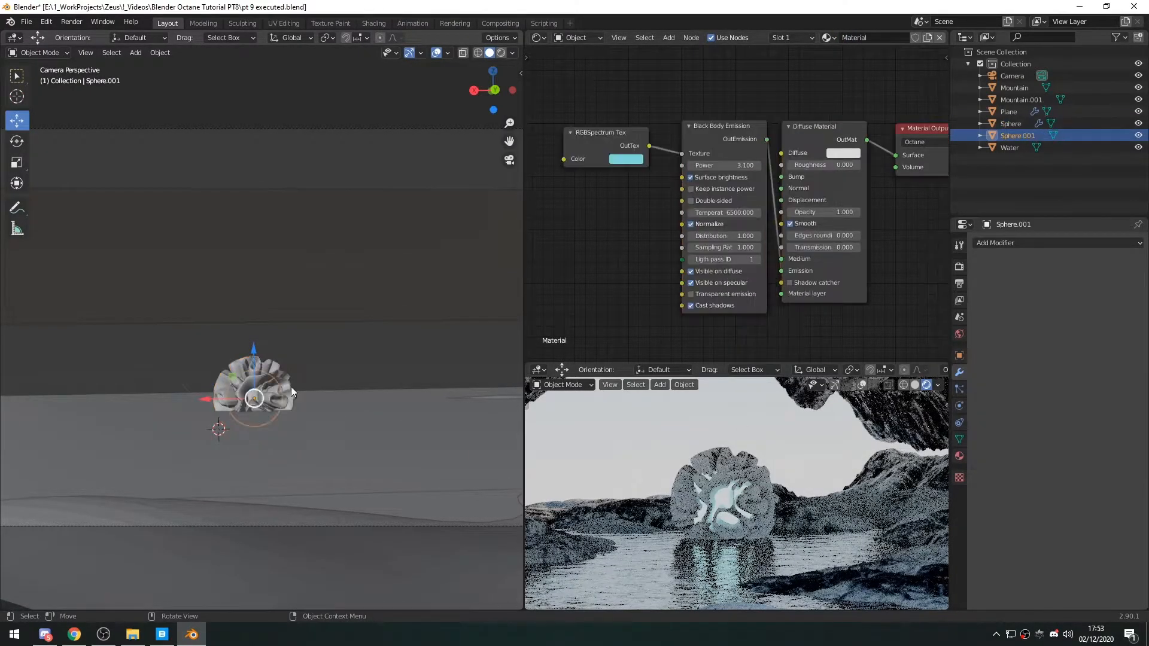
{"action": "left_click", "coordinate": [878, 40]}
{"action": "type", "text": "Main emissi"}
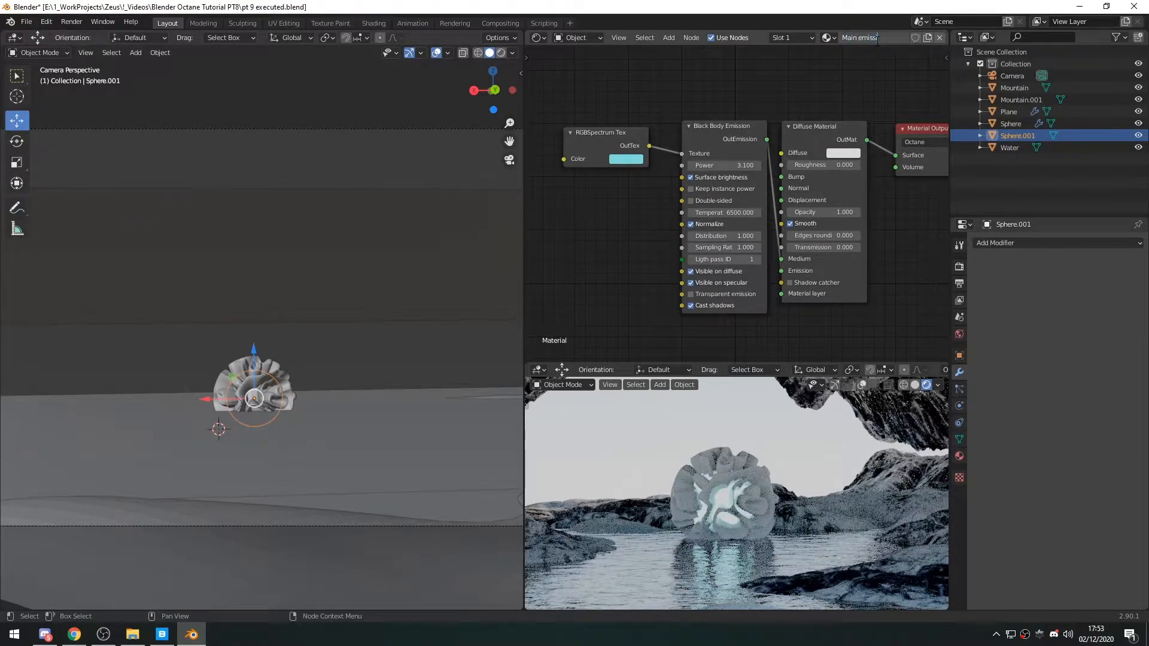
{"action": "type", "text": "on"}
{"action": "key", "text": "Return"}
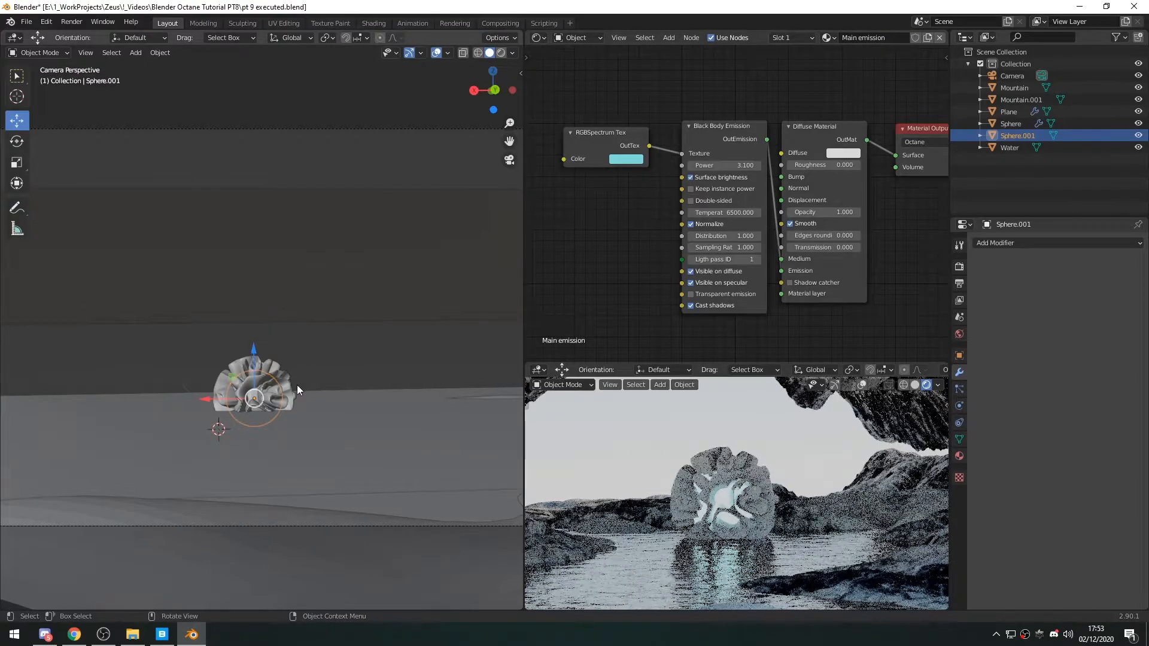
Step: Replace the outer sphere's Glossy Material node with a Metal Material node connected to the output's Surface
{"action": "left_click", "coordinate": [289, 386]}
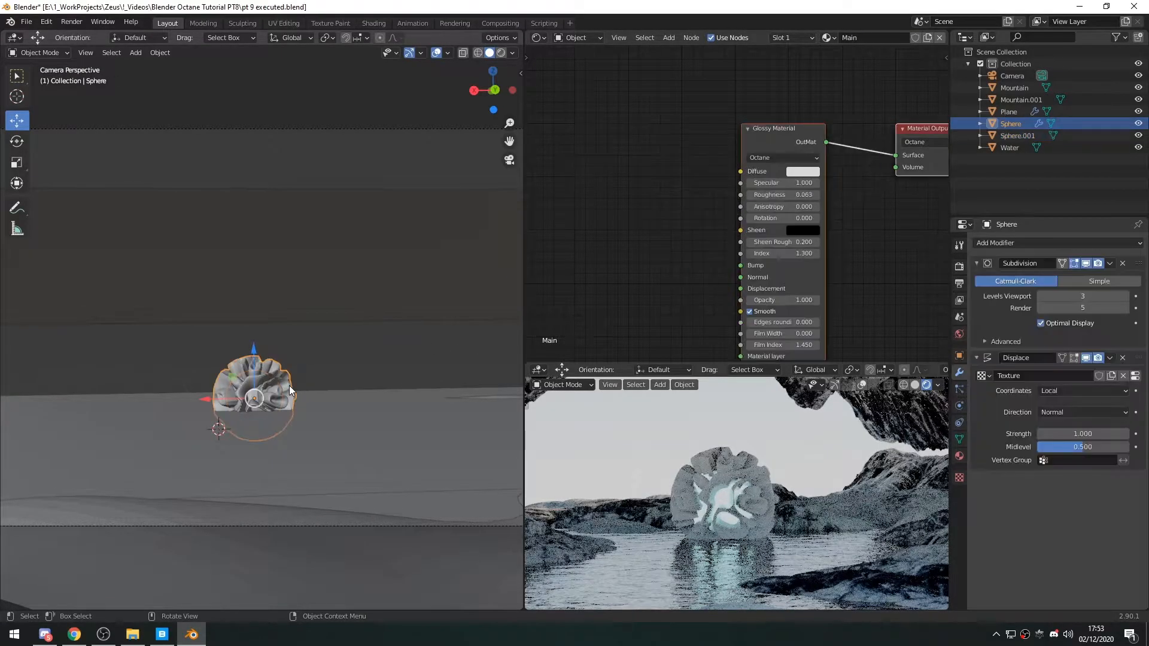
{"action": "middle_click_drag", "start_coordinate": [701, 233], "coordinate": [664, 225]}
{"action": "left_click_drag", "start_coordinate": [687, 108], "coordinate": [756, 148]}
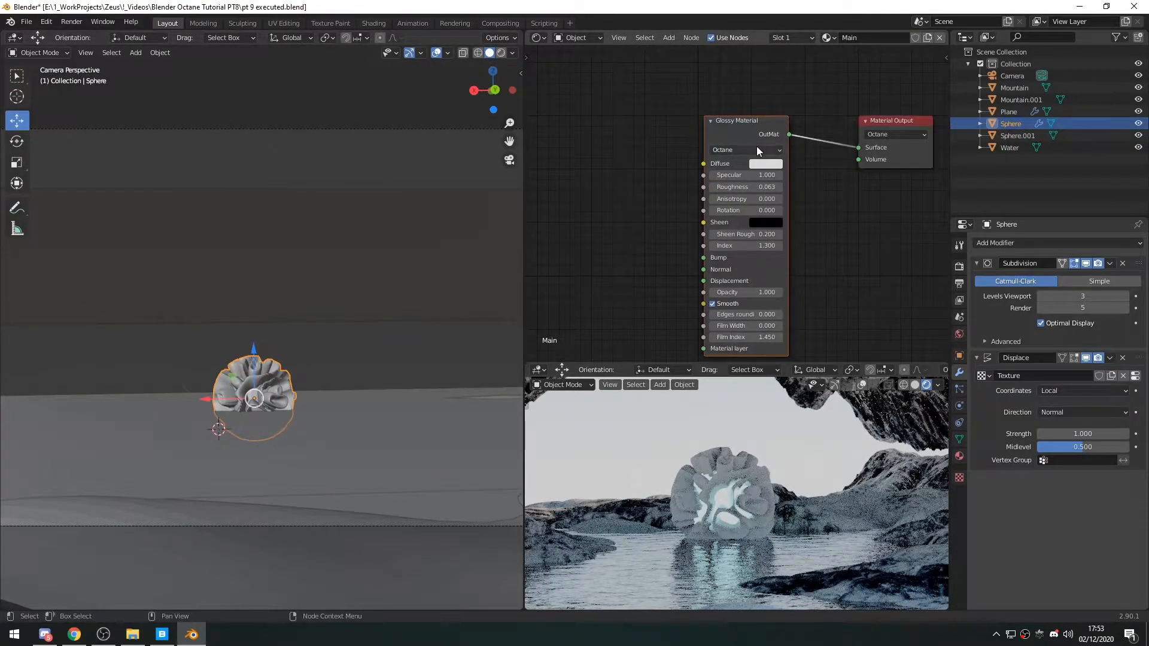
{"action": "key", "text": "x"}
{"action": "key", "text": "shift+a"}
{"action": "type", "text": "s"}
{"action": "type", "text": "metal"}
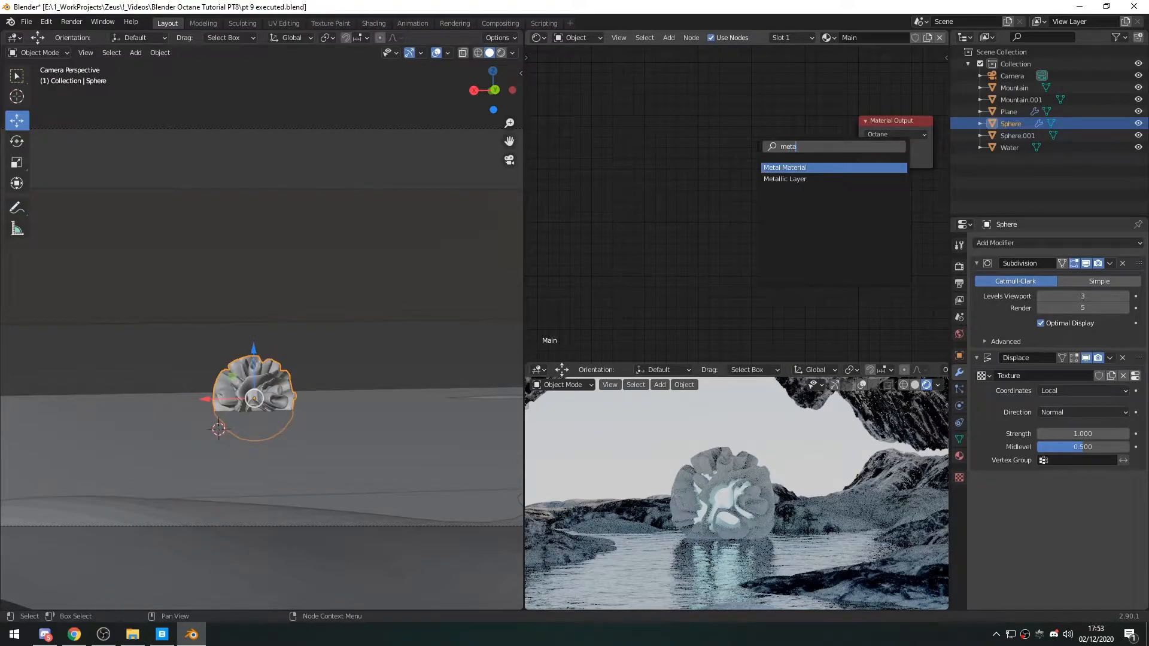
{"action": "key", "text": "Return"}
{"action": "left_click", "coordinate": [812, 163]}
{"action": "left_click_drag", "start_coordinate": [783, 141], "coordinate": [858, 147]}
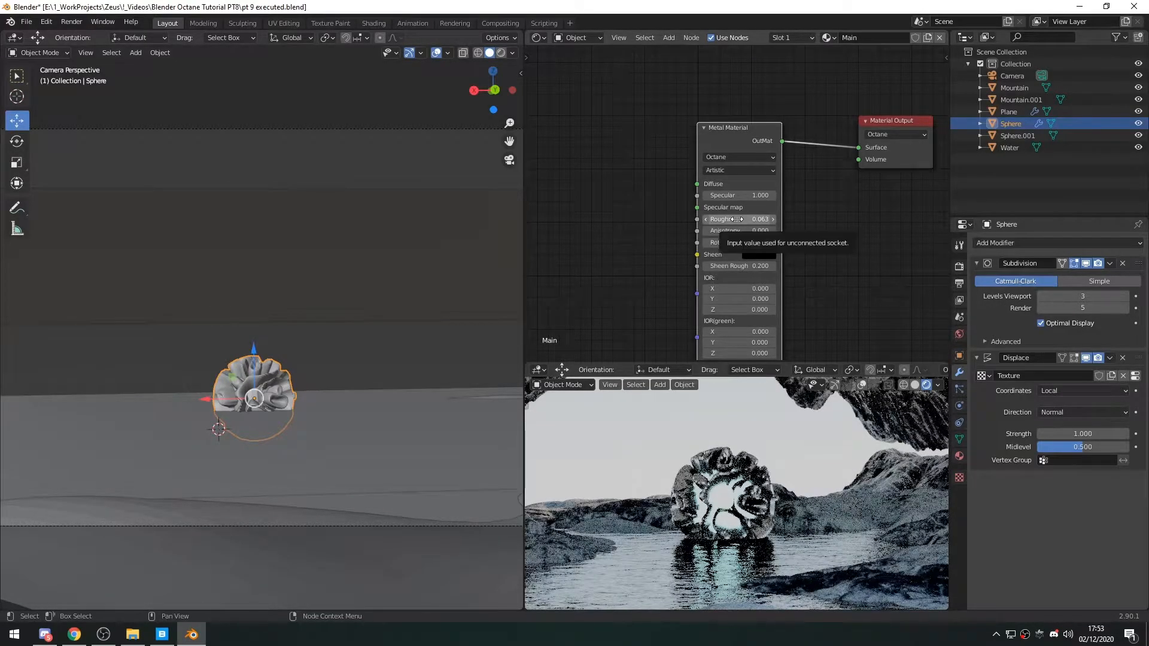
Step: Set the Metal Material's Roughness to 0.96 and keep the node connected to the output's Surface
{"action": "left_click_drag", "start_coordinate": [738, 219], "coordinate": [781, 218]}
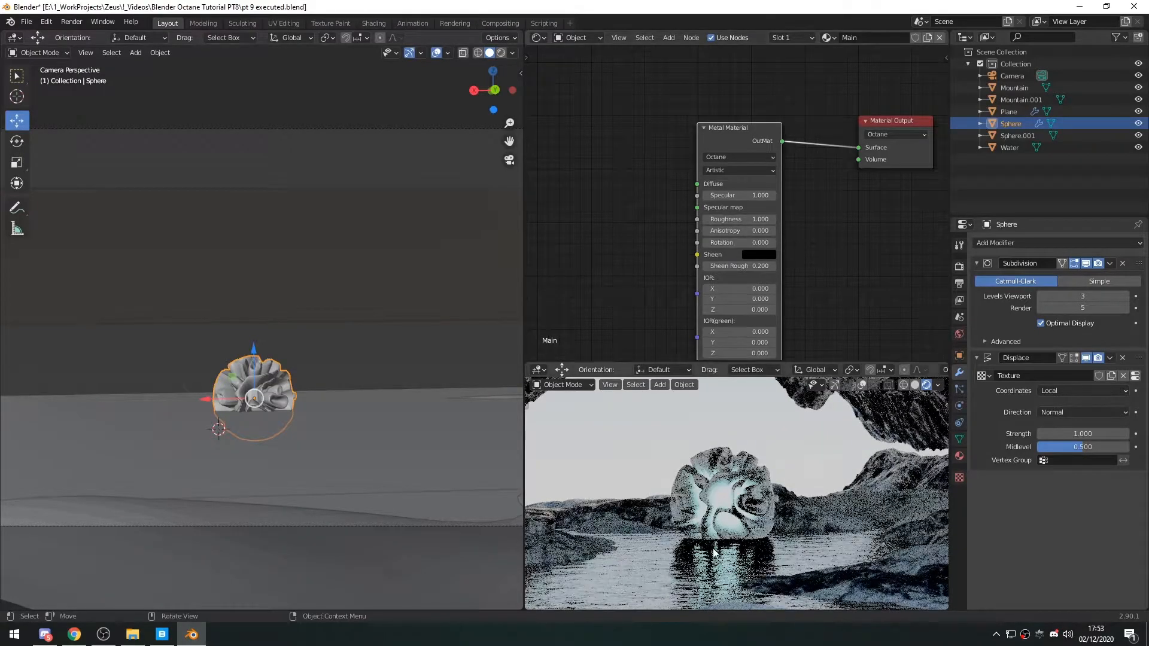
{"action": "scroll", "coordinate": [684, 532], "scroll_direction": "up", "scroll_amount": 5}
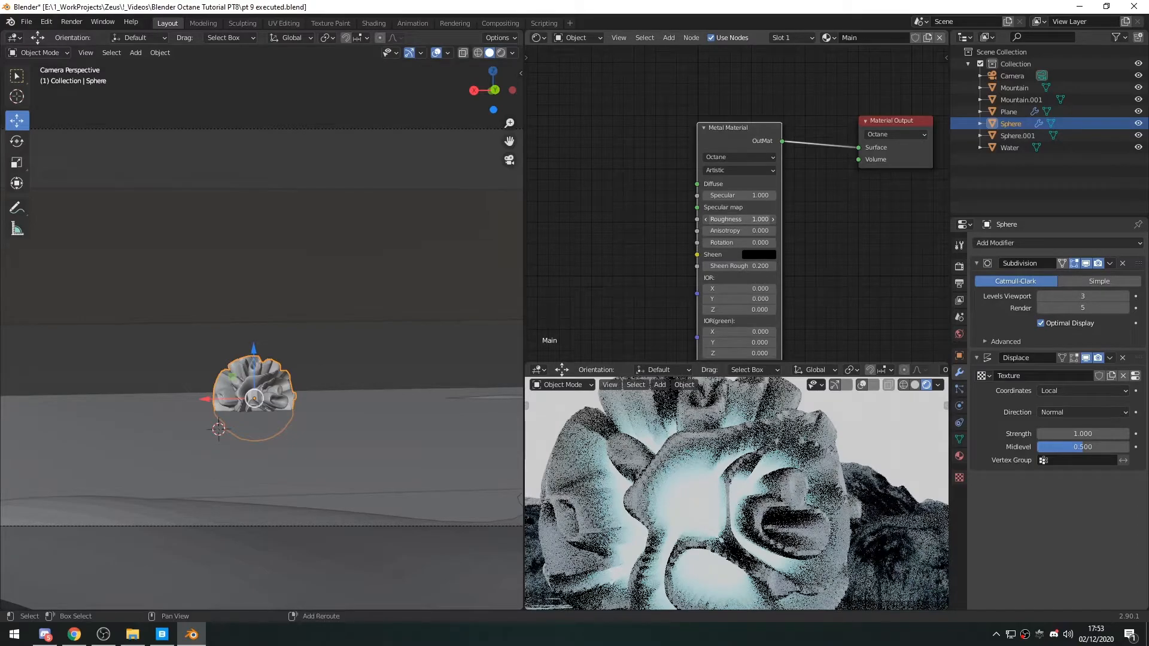
{"action": "left_click_drag", "start_coordinate": [740, 219], "coordinate": [735, 219]}
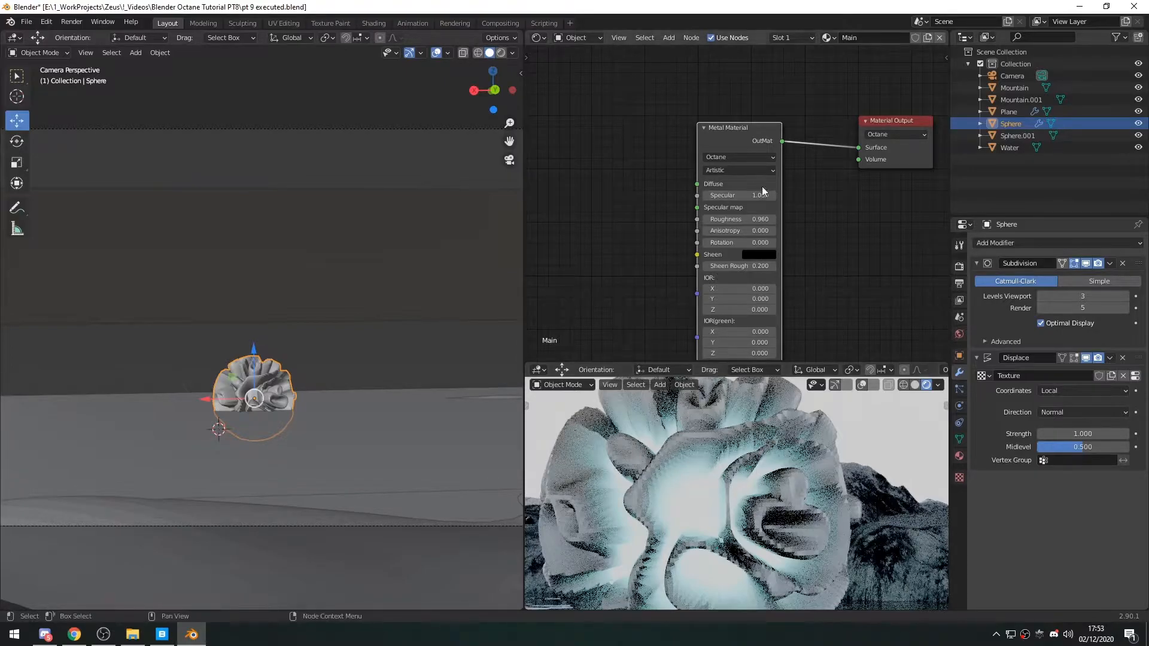
{"action": "left_click_drag", "start_coordinate": [859, 147], "coordinate": [838, 197]}
{"action": "left_click_drag", "start_coordinate": [783, 141], "coordinate": [858, 147]}
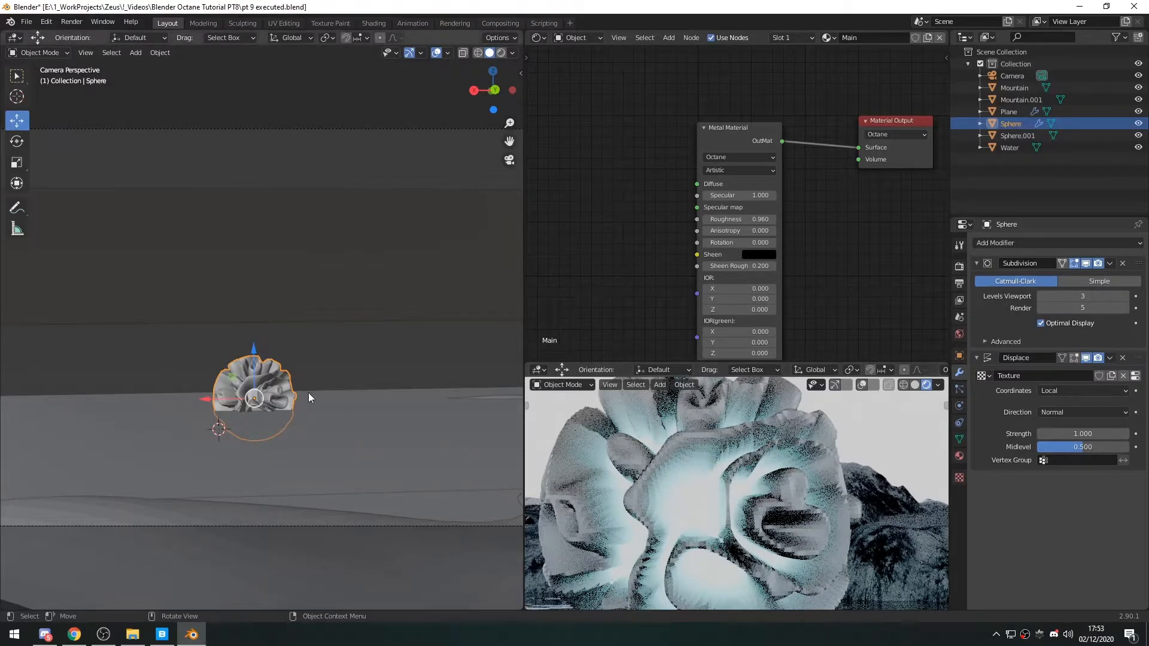
Step: Add an area light to the scene and move it about 3.5 m in the negative Y direction
{"action": "left_click", "coordinate": [348, 370]}
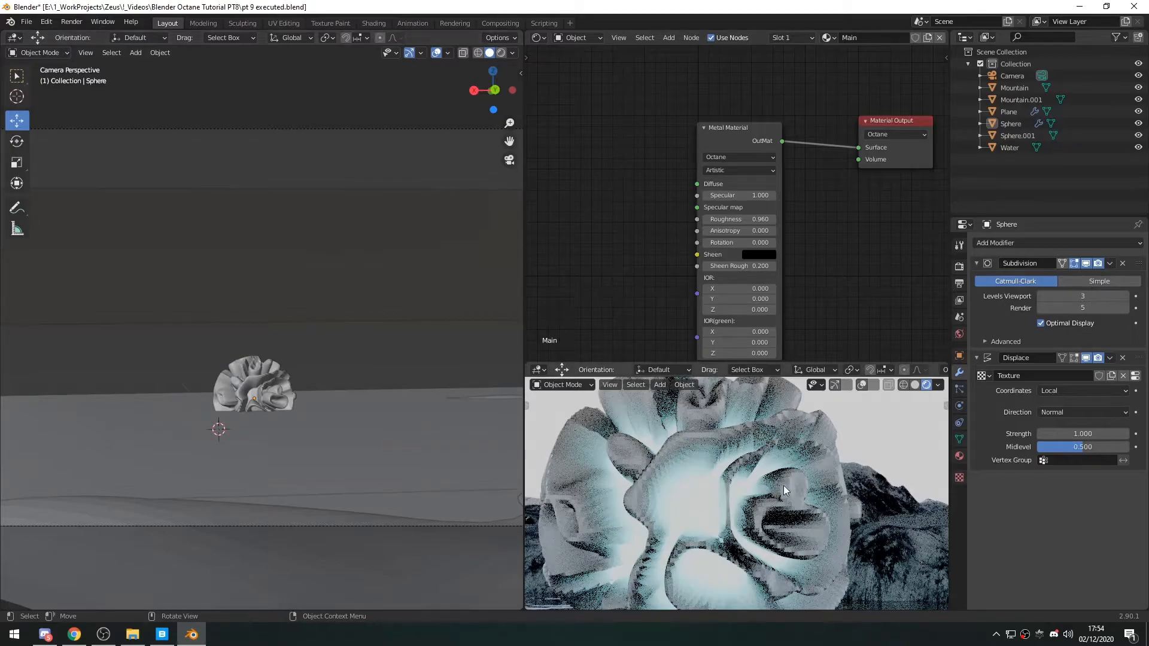
{"action": "scroll", "coordinate": [782, 491], "scroll_direction": "down", "scroll_amount": 5}
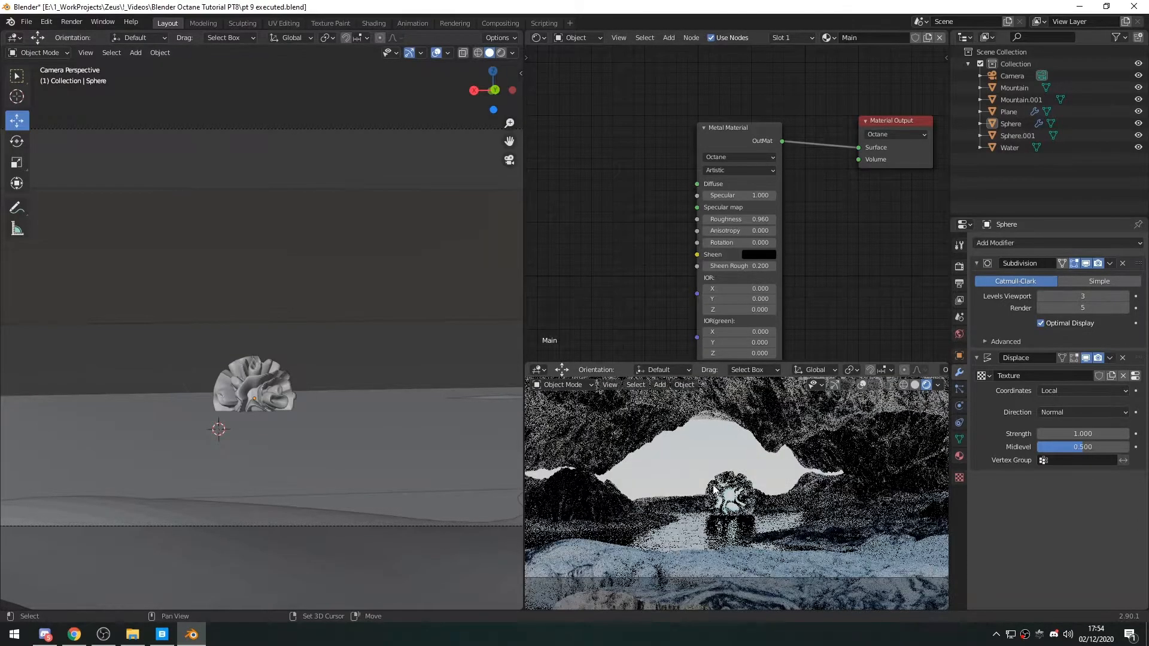
{"action": "key", "text": "shift+a"}
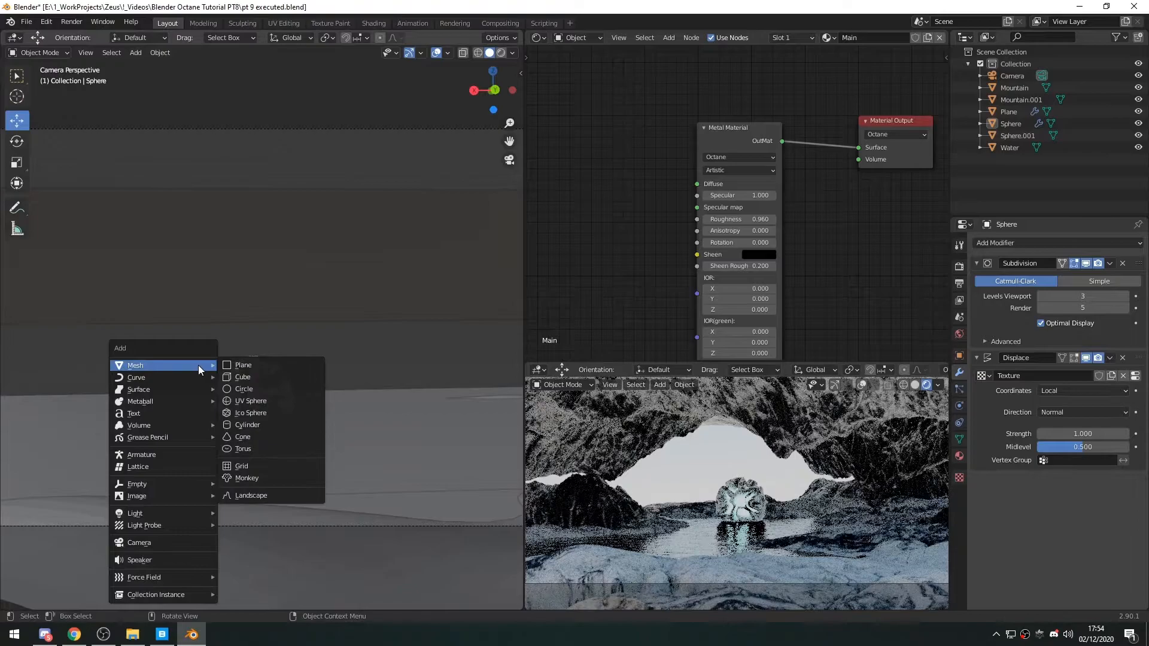
{"action": "mouse_move", "coordinate": [148, 512]}
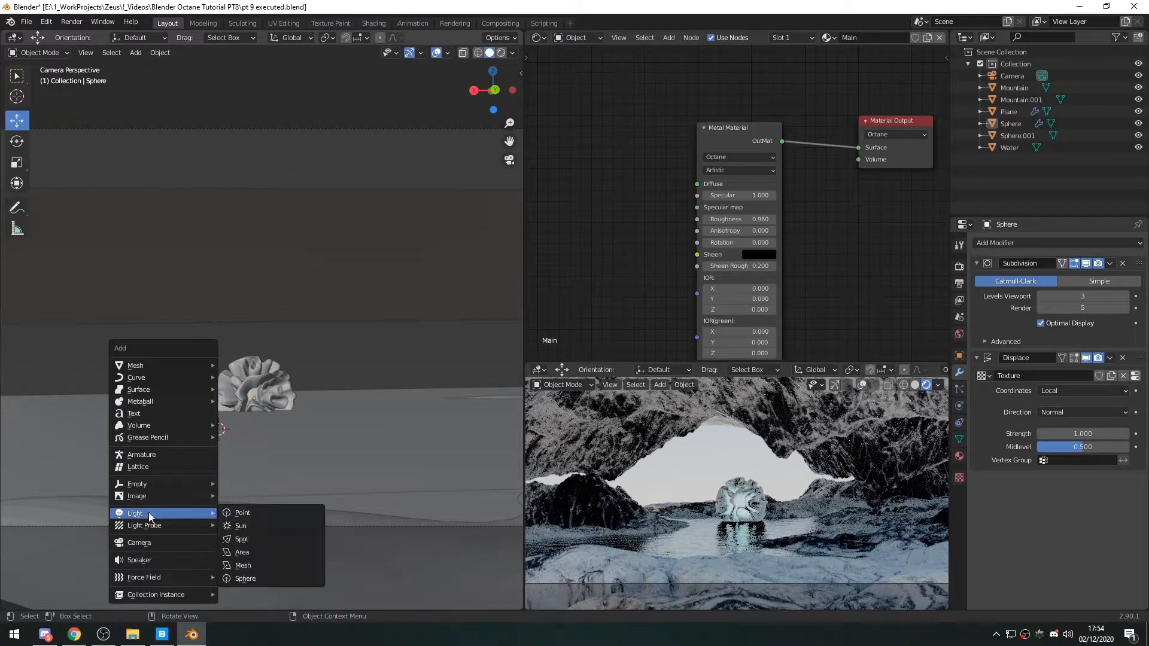
{"action": "left_click", "coordinate": [264, 551]}
{"action": "middle_click_drag", "start_coordinate": [393, 454], "coordinate": [283, 429]}
{"action": "left_click_drag", "start_coordinate": [246, 332], "coordinate": [364, 409]}
{"action": "middle_click_drag", "start_coordinate": [363, 410], "coordinate": [418, 431]}
{"action": "scroll", "coordinate": [379, 472], "scroll_direction": "up", "scroll_amount": 4}
{"action": "scroll", "coordinate": [379, 472], "scroll_direction": "down", "scroll_amount": 5}
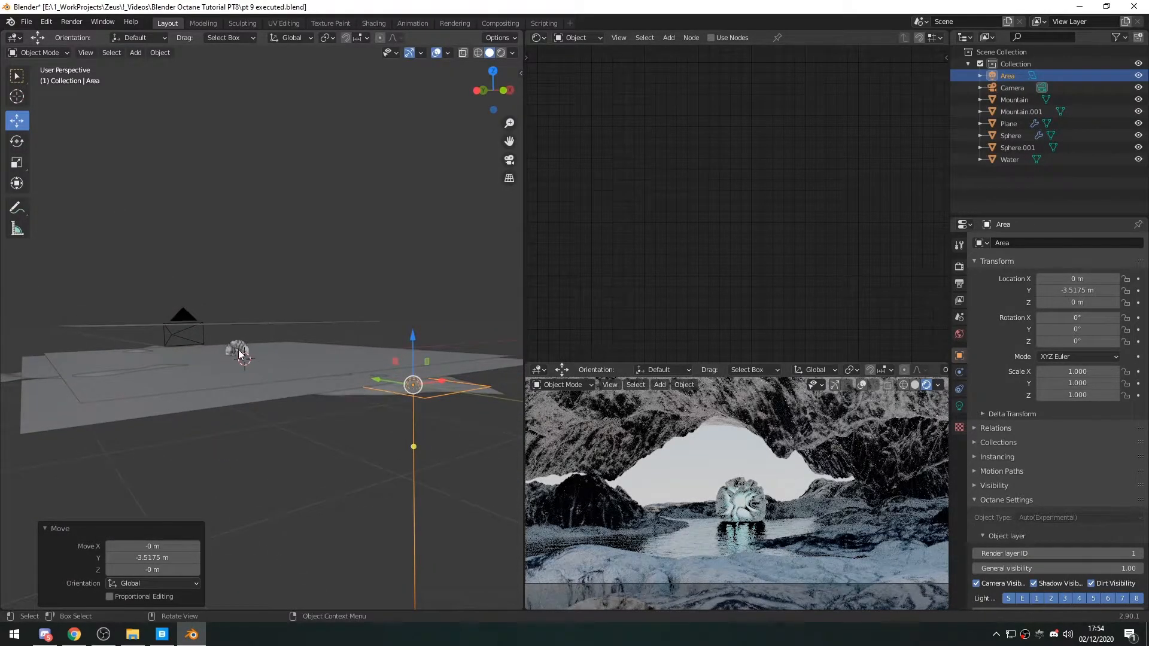
{"action": "mouse_move", "coordinate": [234, 363]}
{"action": "middle_mouse_down"}
{"action": "mouse_move", "coordinate": [236, 391]}
{"action": "mouse_move", "coordinate": [289, 419]}
{"action": "mouse_move", "coordinate": [268, 397]}
{"action": "mouse_move", "coordinate": [279, 443]}
{"action": "mouse_move", "coordinate": [263, 453]}
{"action": "mouse_move", "coordinate": [243, 359]}
{"action": "middle_mouse_up"}
{"action": "left_click", "coordinate": [267, 389]}
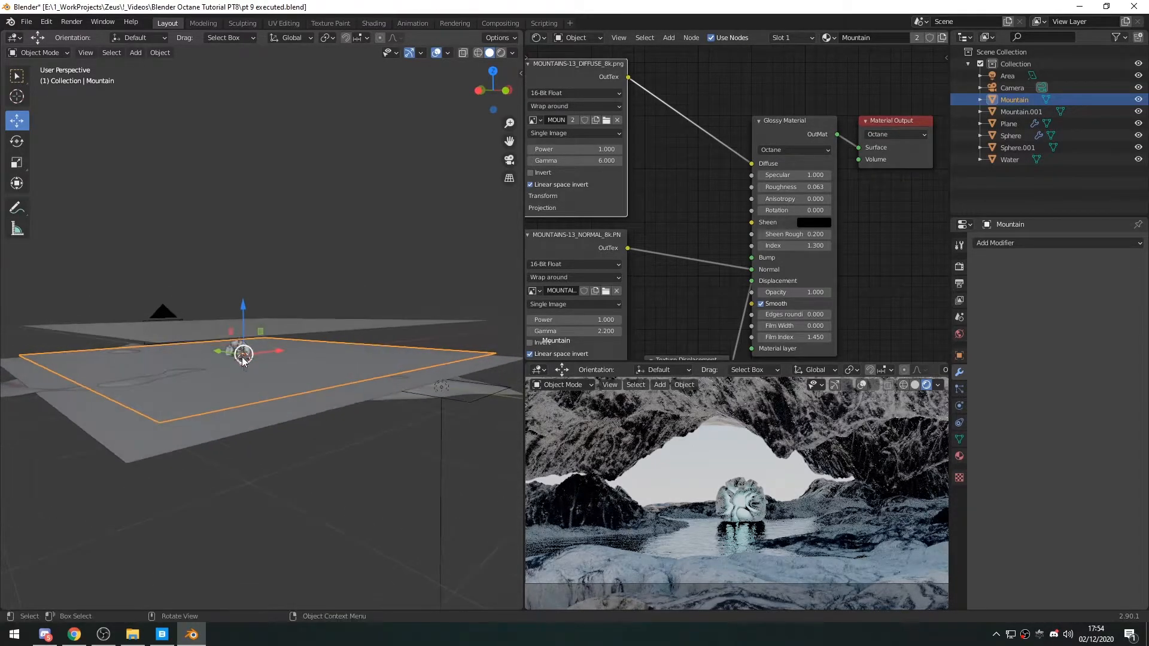
{"action": "middle_click_drag", "start_coordinate": [289, 391], "coordinate": [206, 395]}
{"action": "left_click_drag", "start_coordinate": [306, 358], "coordinate": [296, 358]}
{"action": "left_click", "coordinate": [296, 358]}
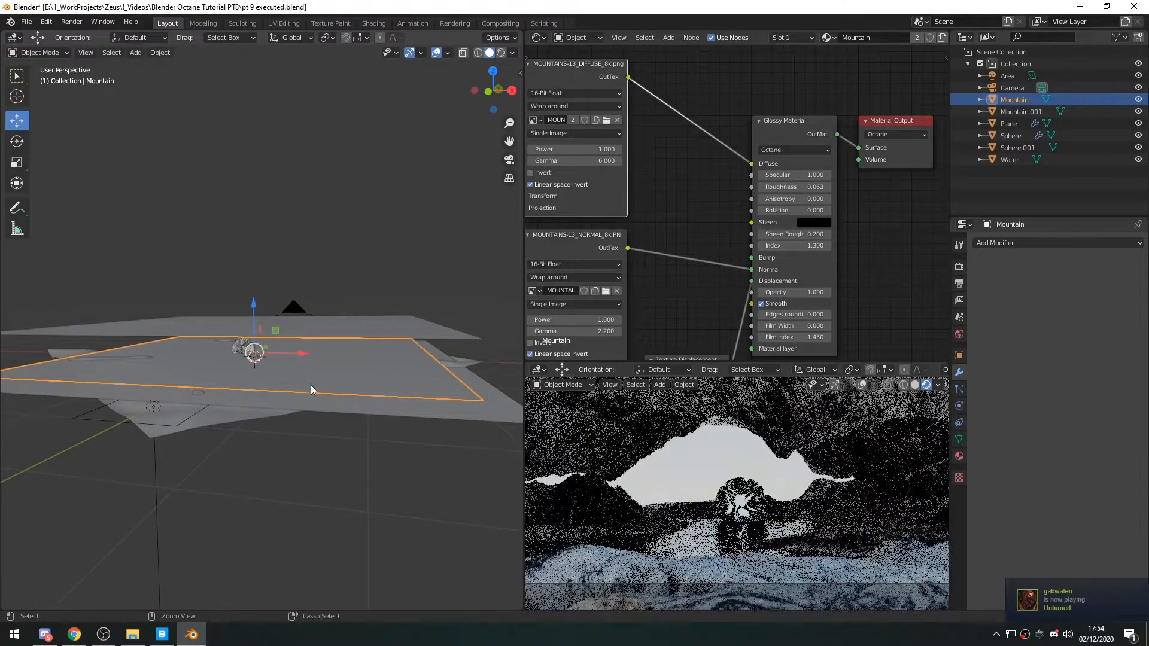
{"action": "middle_click_drag", "start_coordinate": [273, 371], "coordinate": [96, 434]}
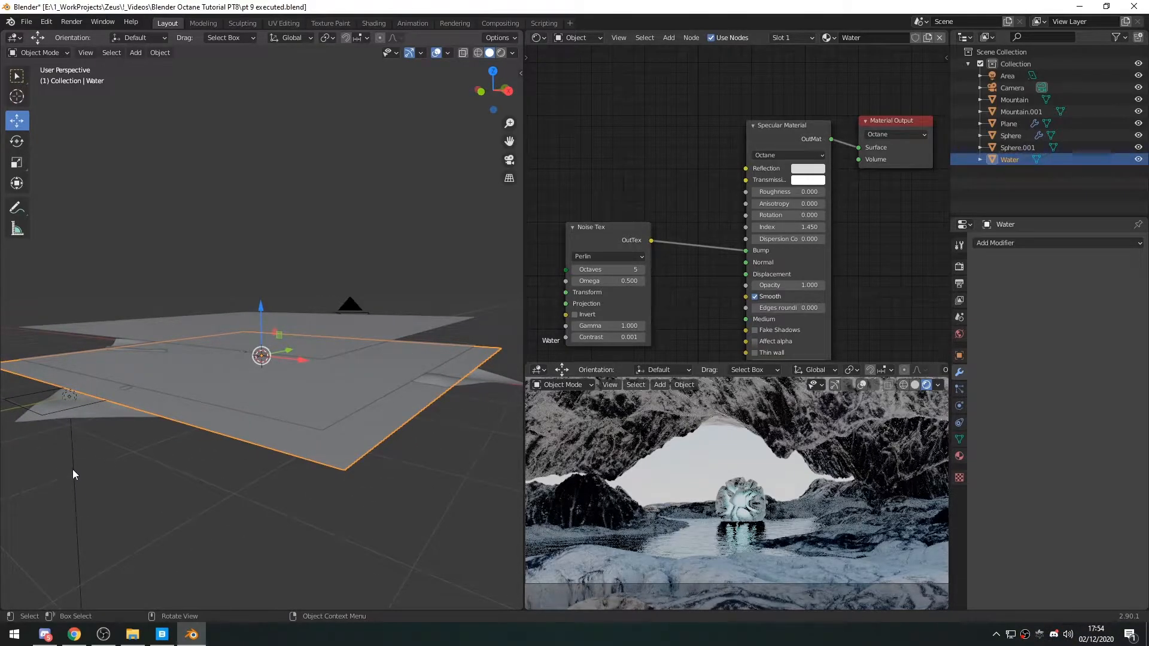
{"action": "mouse_move", "coordinate": [244, 423]}
{"action": "middle_mouse_down"}
{"action": "mouse_move", "coordinate": [266, 416]}
{"action": "mouse_move", "coordinate": [252, 413]}
{"action": "middle_mouse_up"}
Step: Add a Damped Track constraint to the area light with the Water object as its target
{"action": "left_click", "coordinate": [116, 397]}
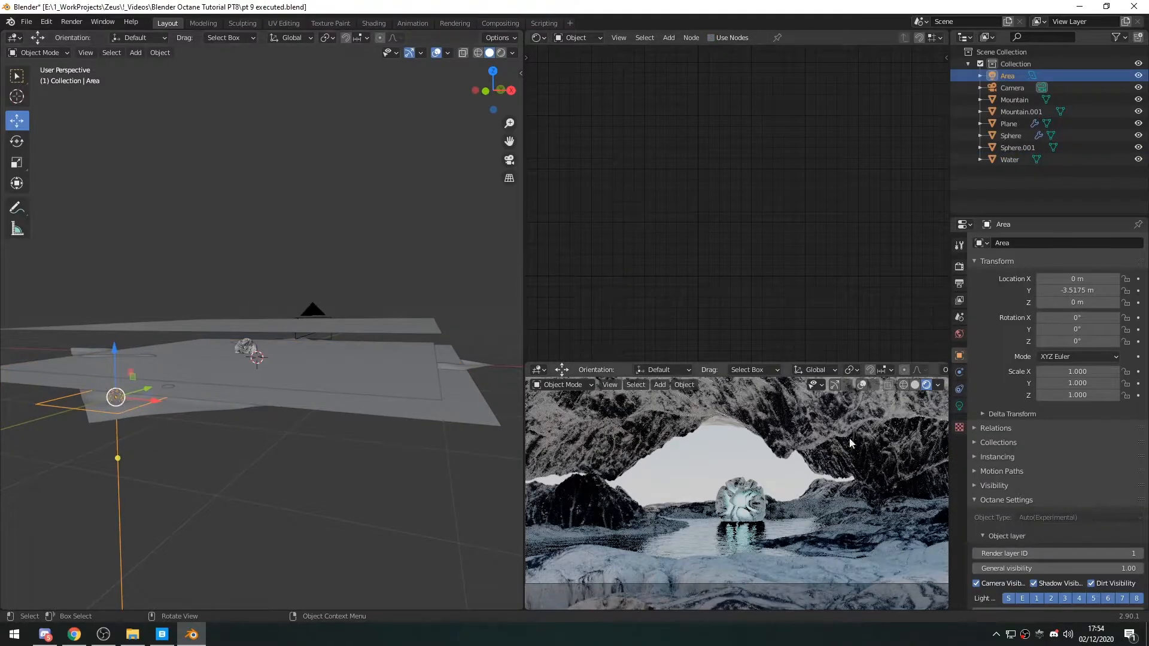
{"action": "left_click", "coordinate": [958, 391]}
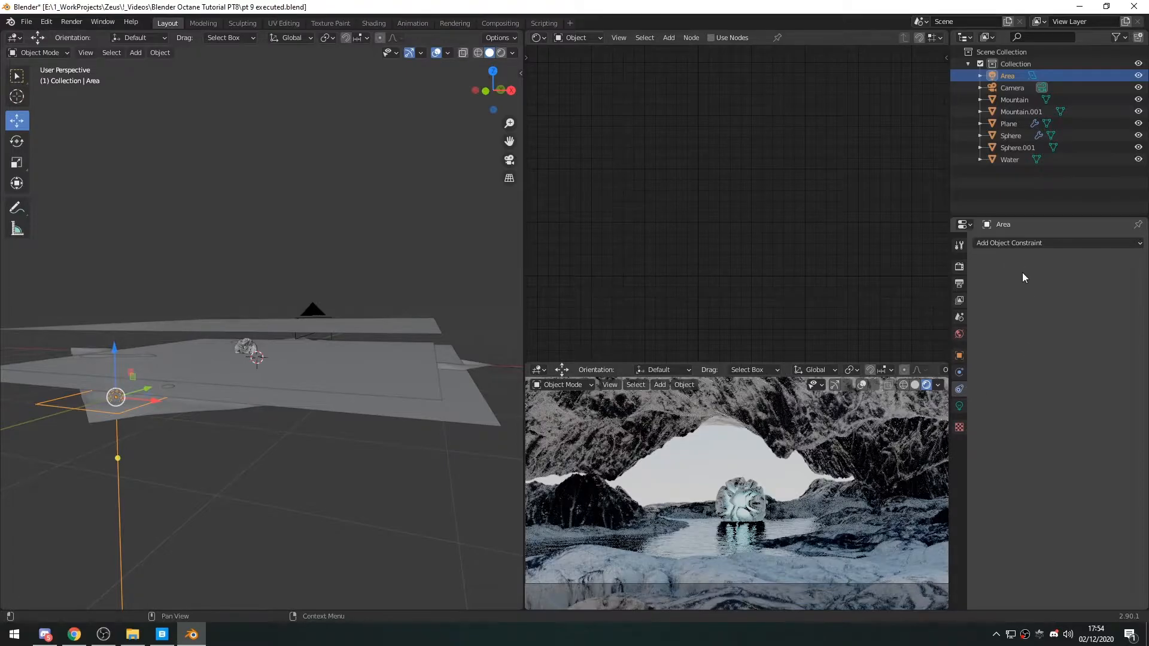
{"action": "left_click", "coordinate": [1002, 243]}
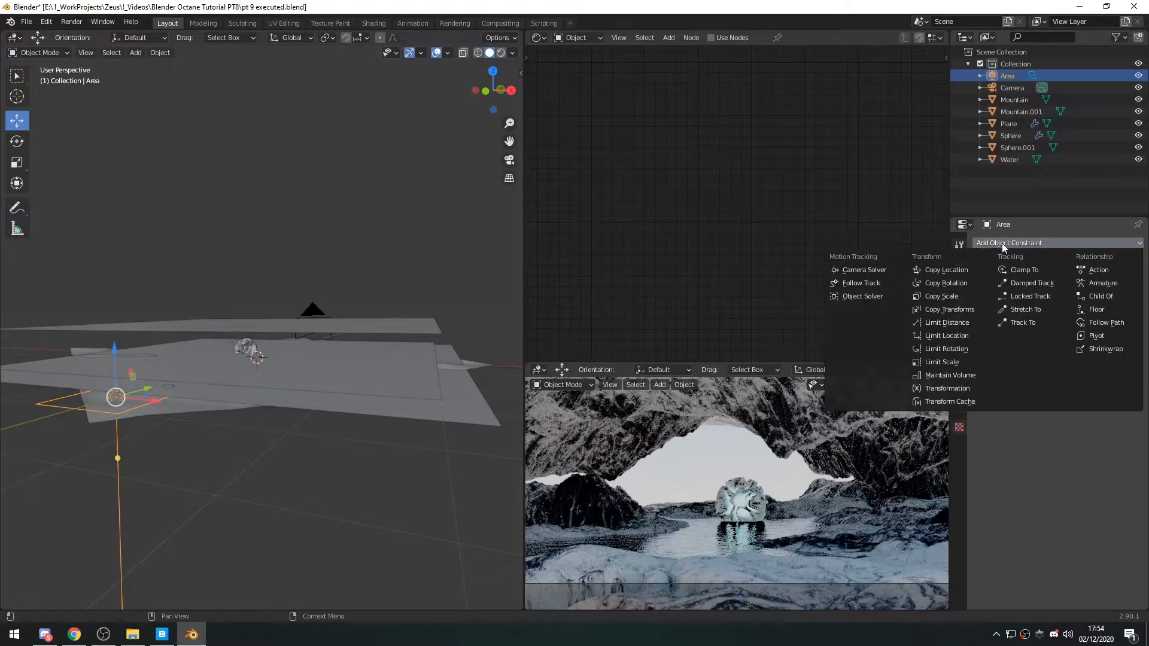
{"action": "left_click", "coordinate": [1020, 285]}
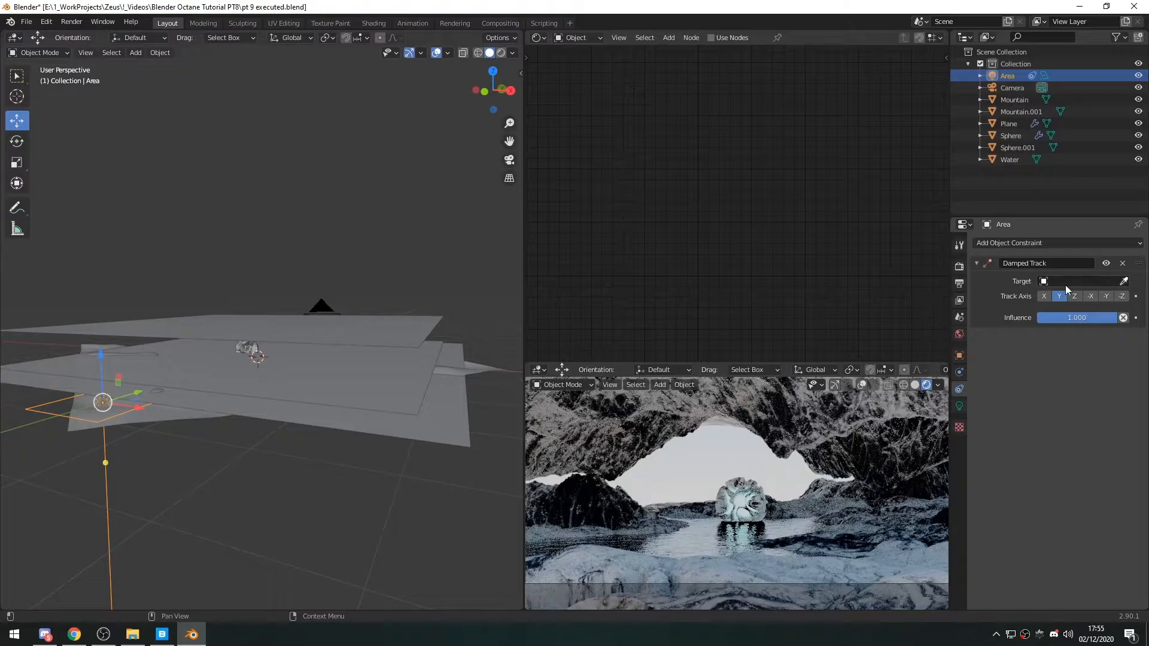
{"action": "left_click", "coordinate": [1125, 282]}
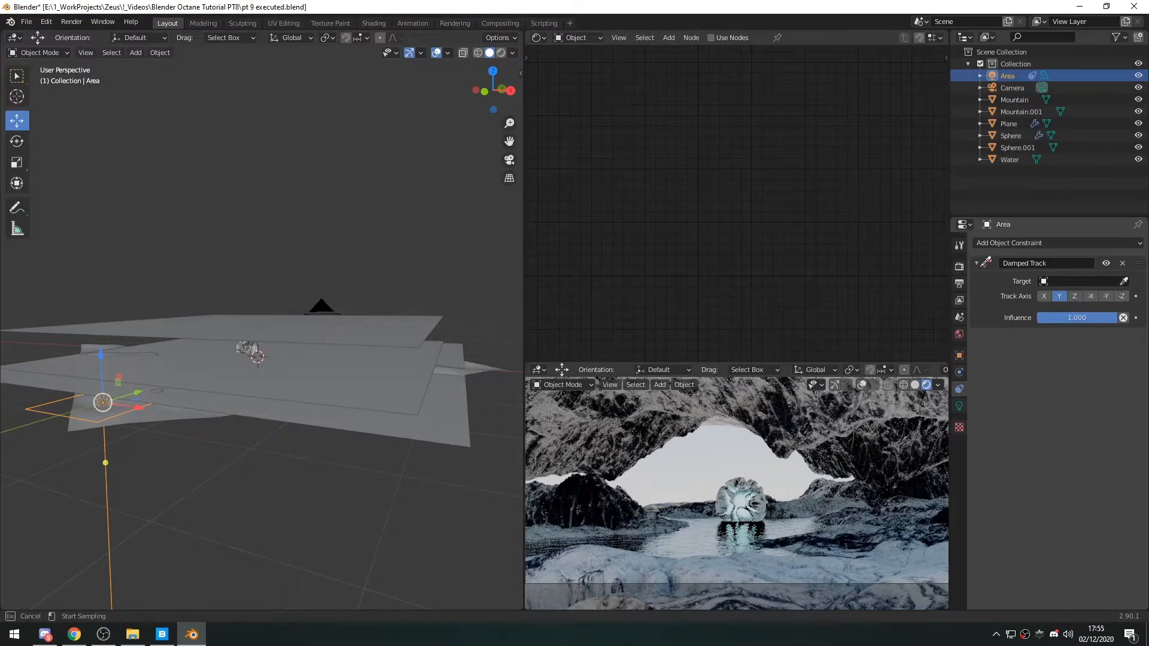
{"action": "left_click", "coordinate": [1061, 284]}
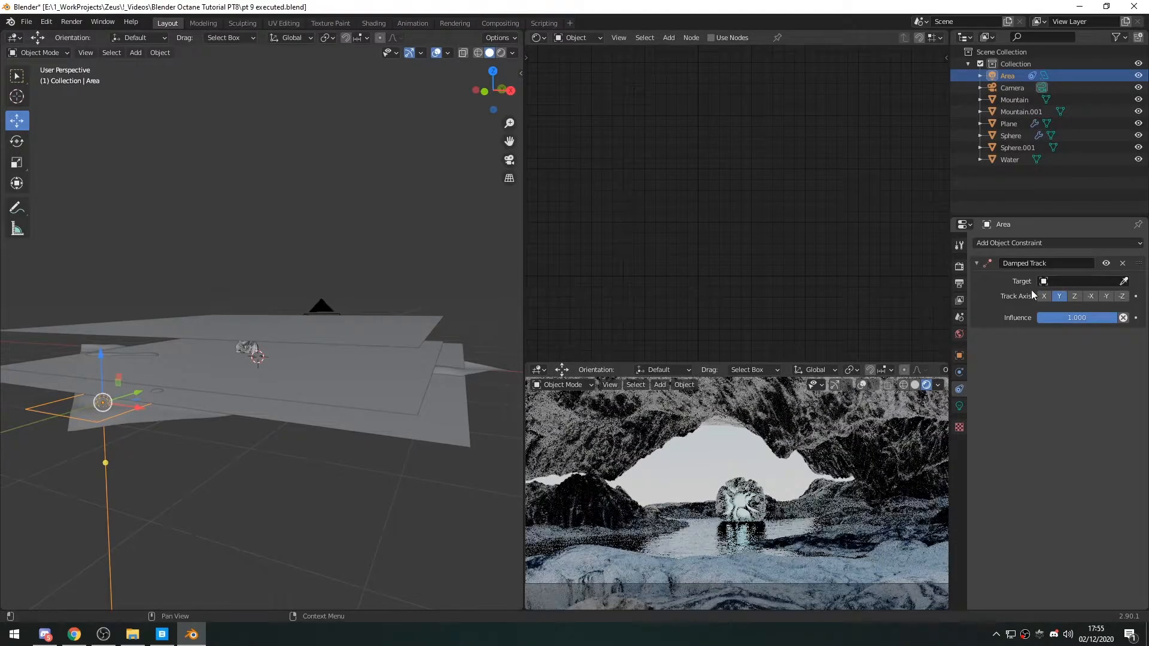
{"action": "left_click", "coordinate": [1069, 281]}
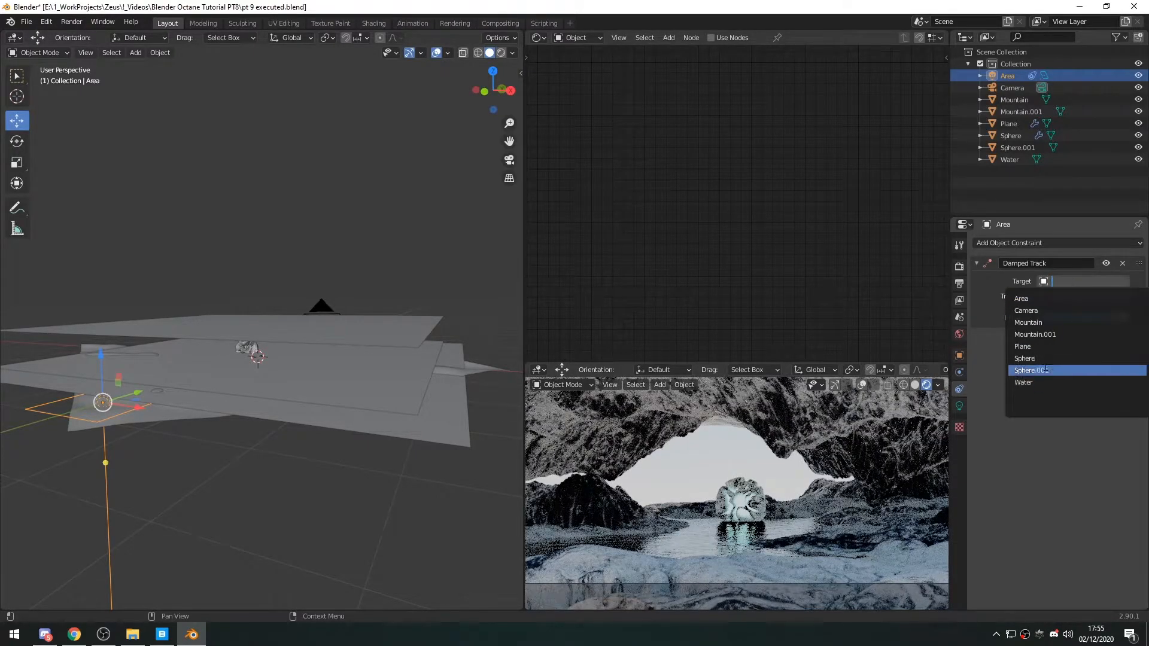
{"action": "left_click", "coordinate": [1026, 382]}
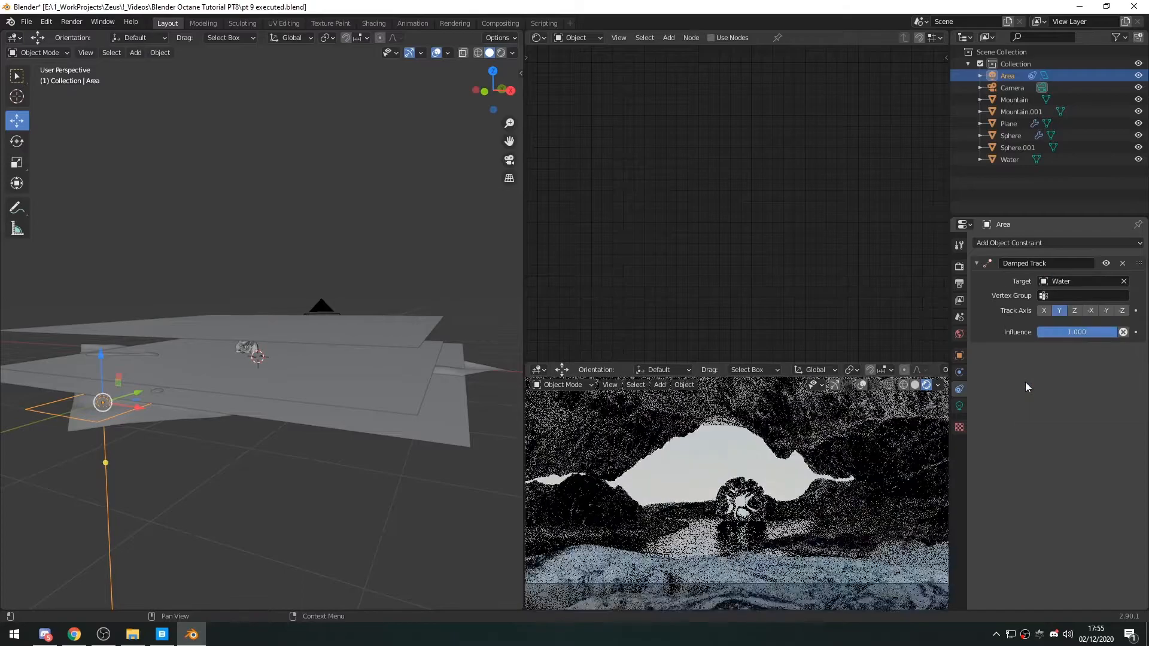
Step: Raise the area light slightly along Z and set its Damped Track axis to -Z
{"action": "middle_click_drag", "start_coordinate": [275, 517], "coordinate": [169, 473]}
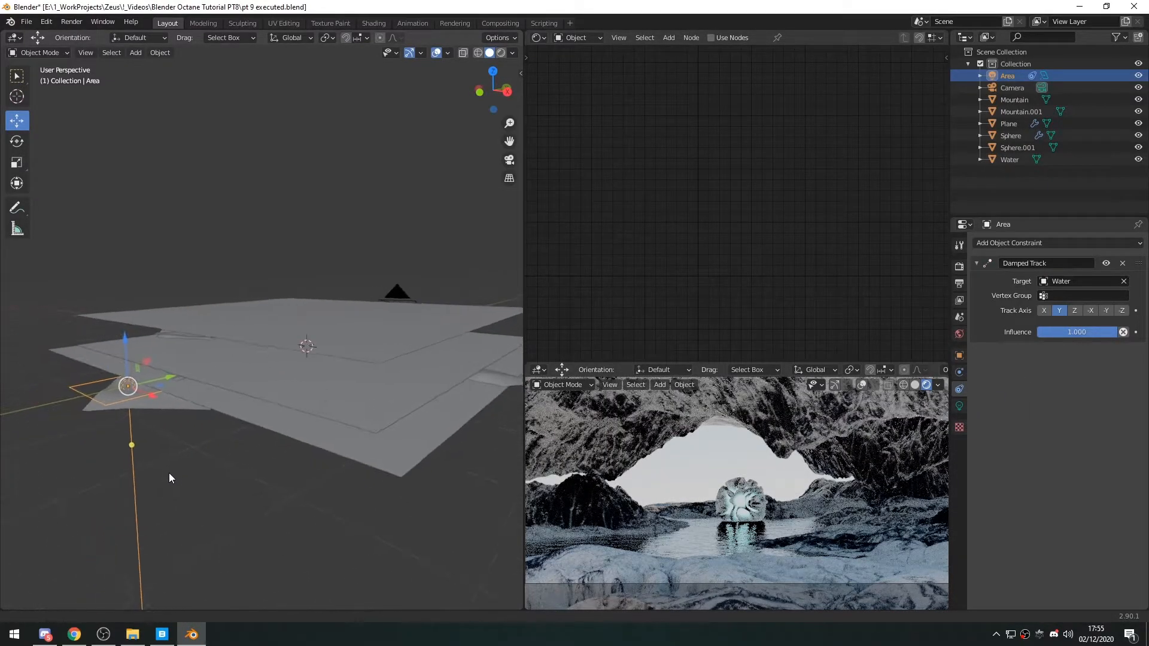
{"action": "left_click_drag", "start_coordinate": [123, 334], "coordinate": [123, 308]}
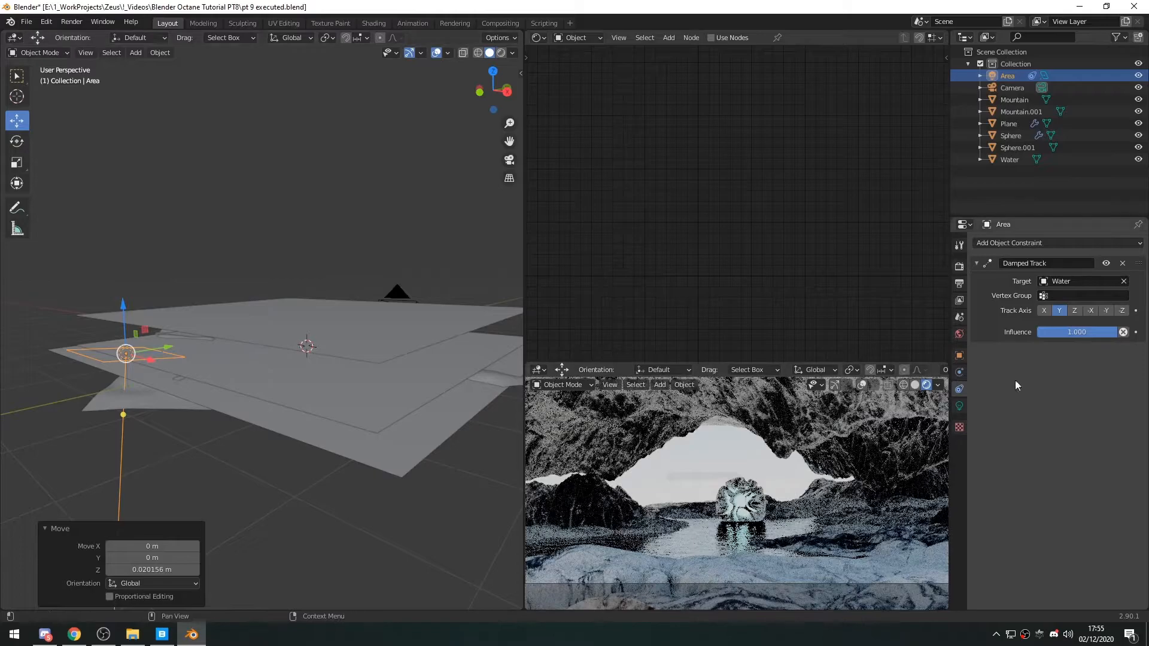
{"action": "left_click", "coordinate": [1123, 311]}
Step: Enlarge the area light to several times its size so it rises above the camera frame behind the sphere
{"action": "middle_click_drag", "start_coordinate": [350, 375], "coordinate": [276, 453]}
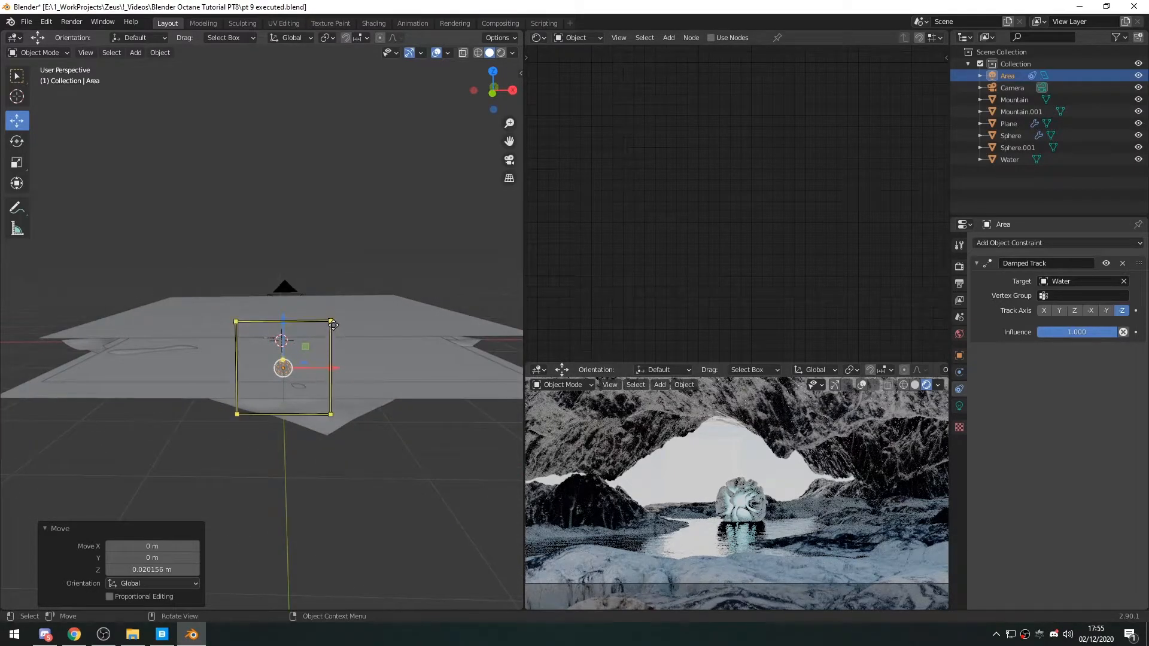
{"action": "left_click_drag", "start_coordinate": [331, 321], "coordinate": [691, 180]}
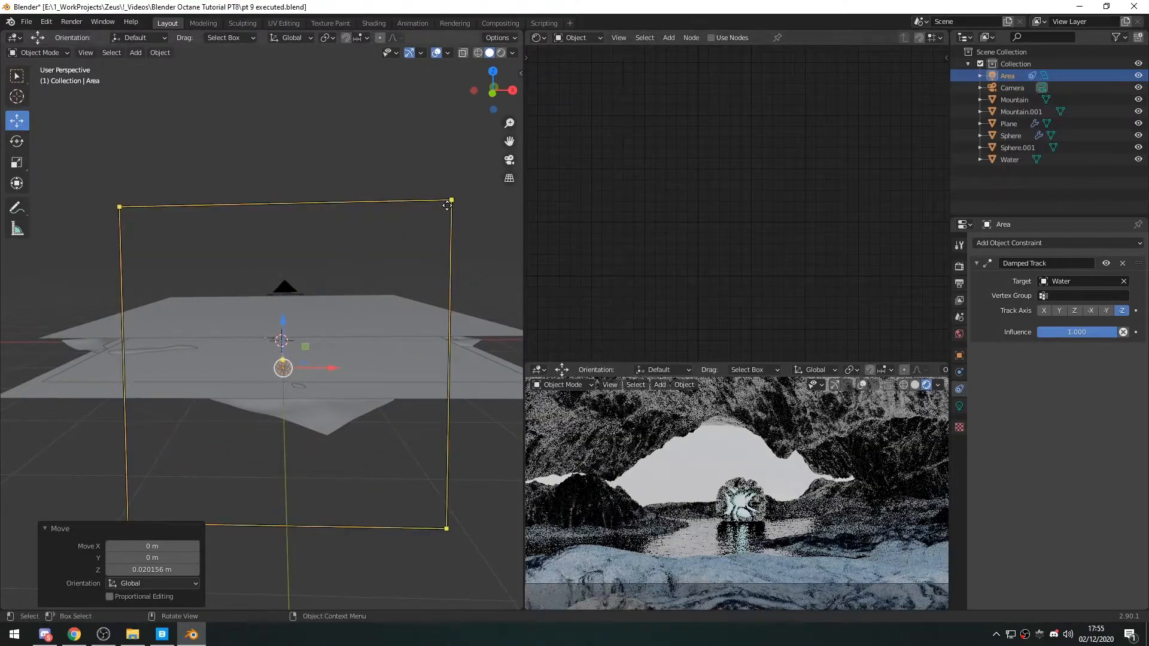
{"action": "left_click_drag", "start_coordinate": [451, 200], "coordinate": [473, 187]}
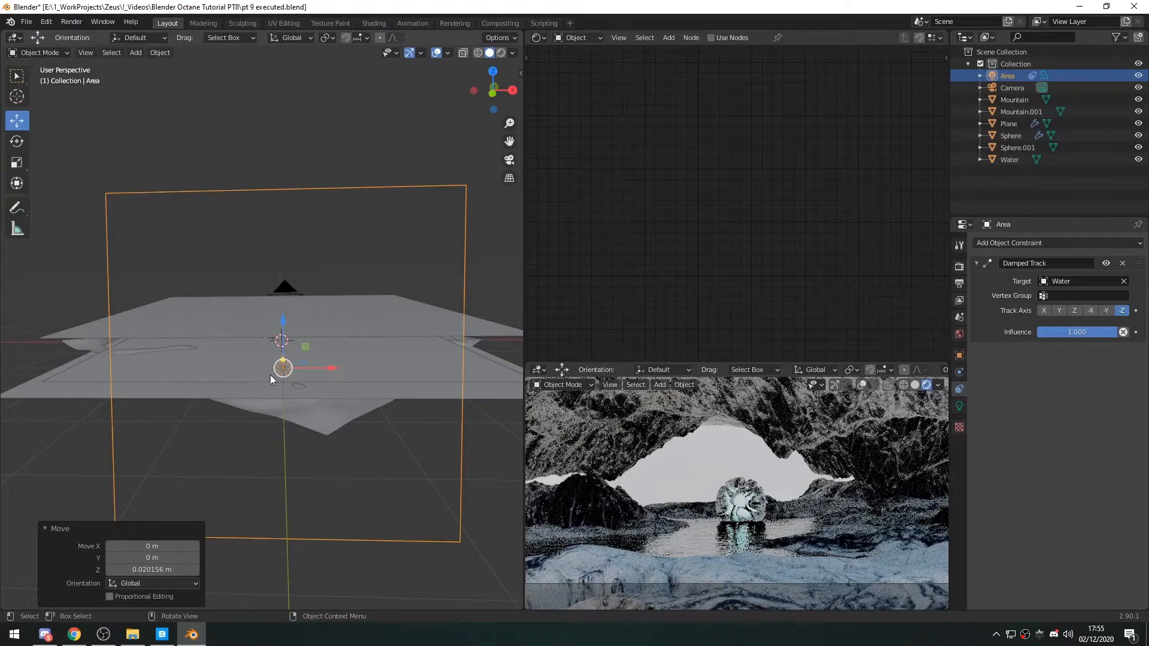
{"action": "middle_click_drag", "start_coordinate": [367, 430], "coordinate": [422, 425]}
{"action": "key", "text": "KP_0"}
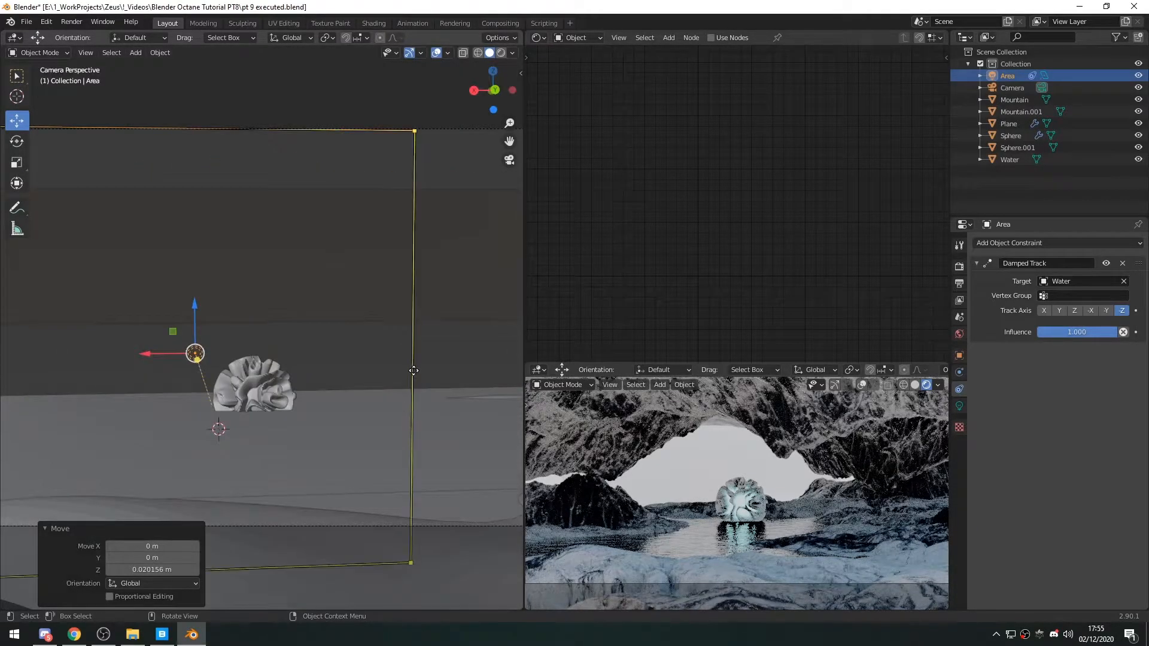
{"action": "scroll", "coordinate": [258, 397], "scroll_direction": "down", "scroll_amount": 3}
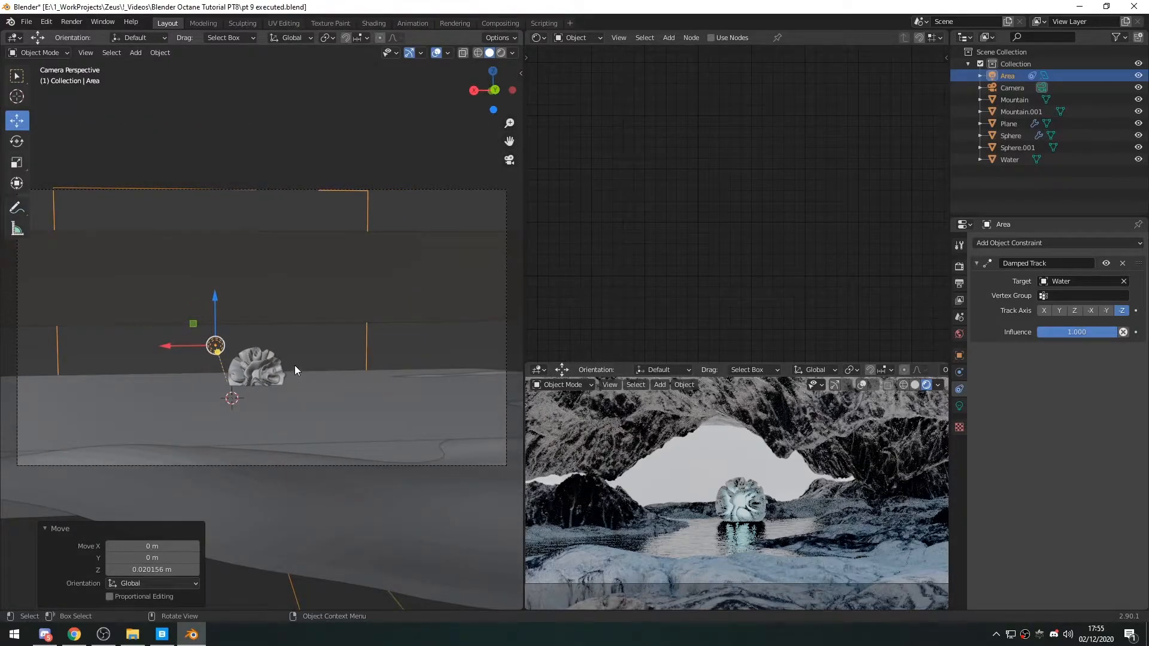
{"action": "left_click_drag", "start_coordinate": [368, 194], "coordinate": [379, 179]}
{"action": "left_click", "coordinate": [420, 332]}
Step: Remove the Daylight Environment from the World's Octane Environment
{"action": "middle_click_drag", "start_coordinate": [420, 332], "coordinate": [517, 404]}
{"action": "scroll", "coordinate": [321, 389], "scroll_direction": "down", "scroll_amount": 4}
{"action": "left_click", "coordinate": [960, 334]}
{"action": "left_click", "coordinate": [1071, 279]}
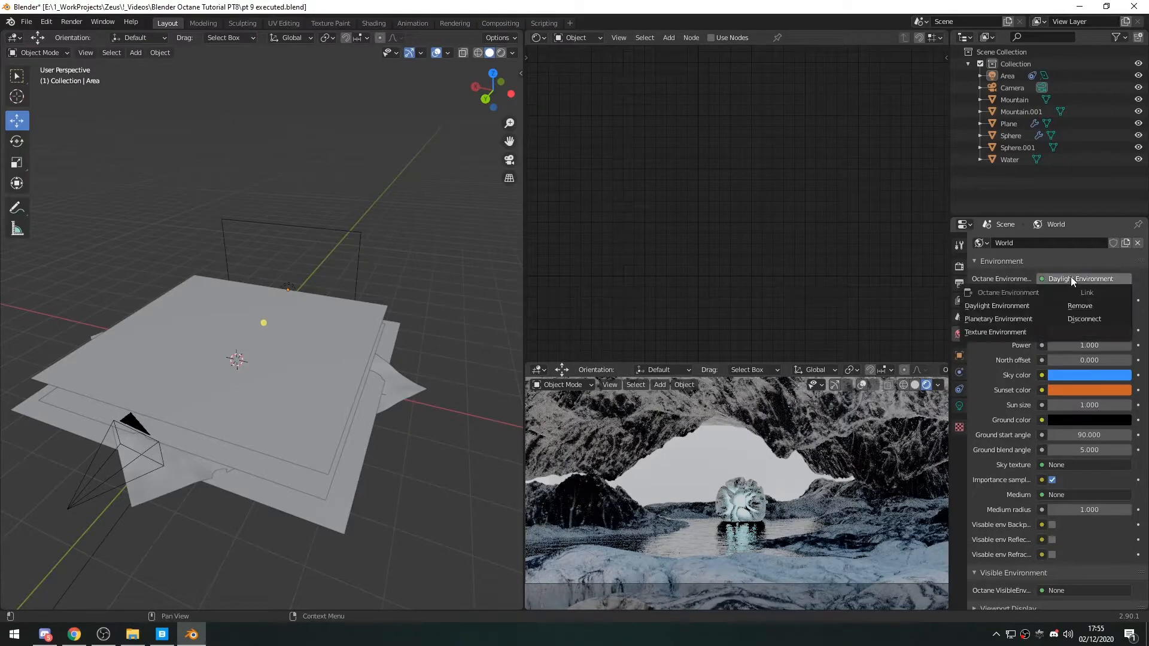
{"action": "left_click", "coordinate": [1073, 300]}
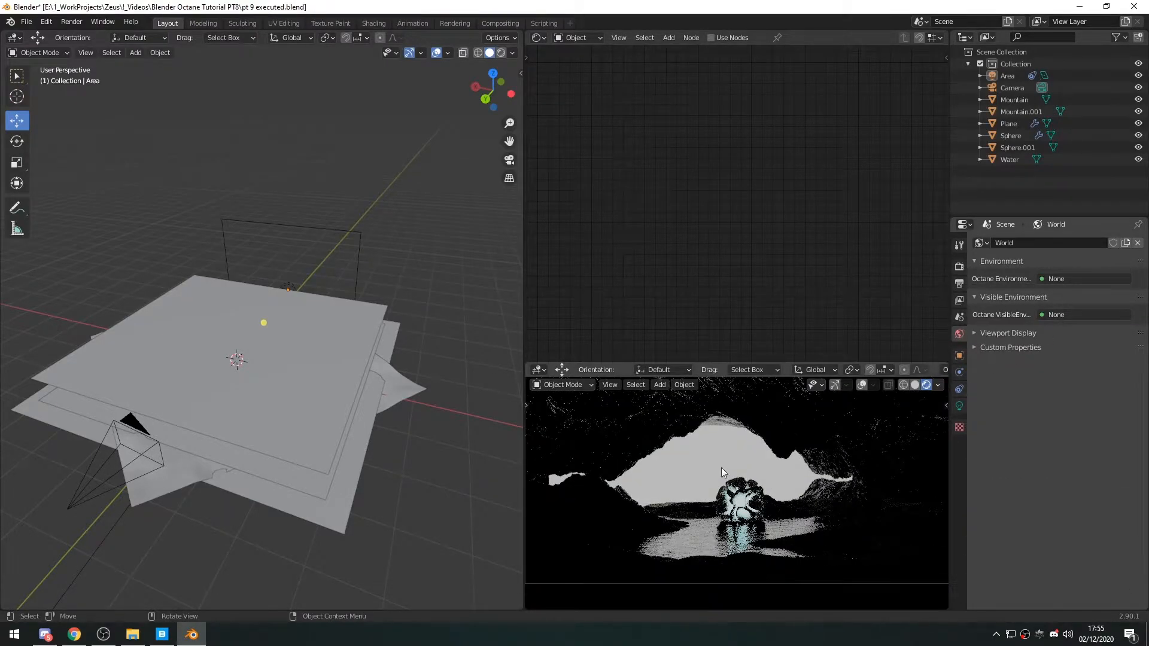
Step: Shift the area light slightly in the negative X direction and lower it about 0.13 m
{"action": "middle_click_drag", "start_coordinate": [313, 408], "coordinate": [363, 383]}
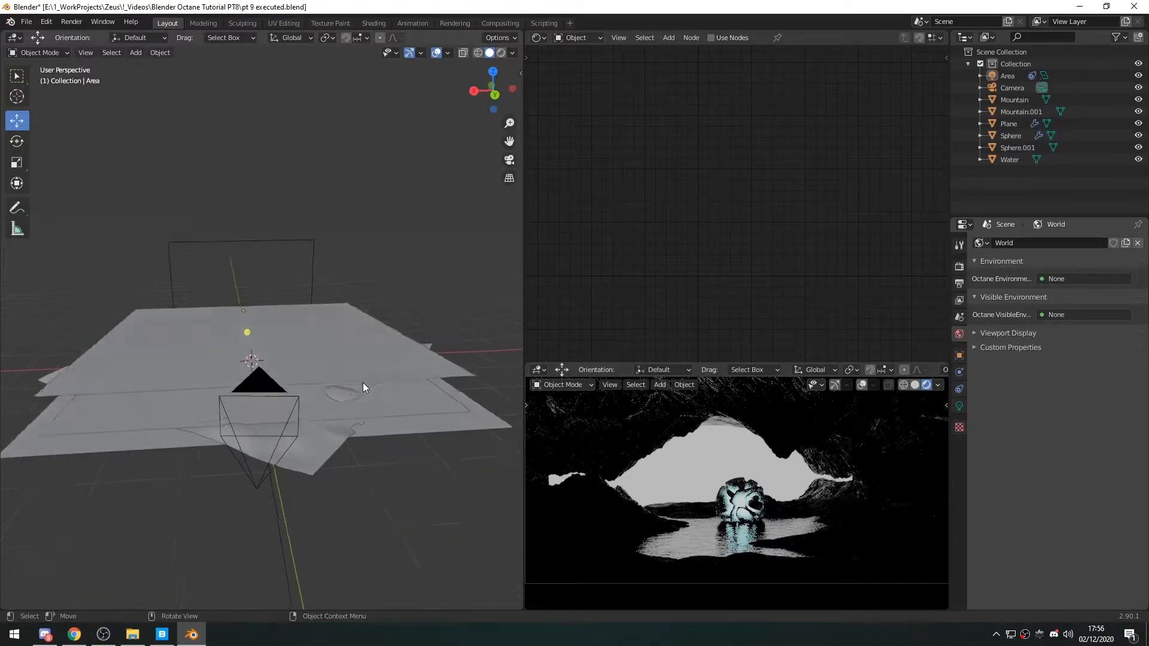
{"action": "key", "text": "KP_0"}
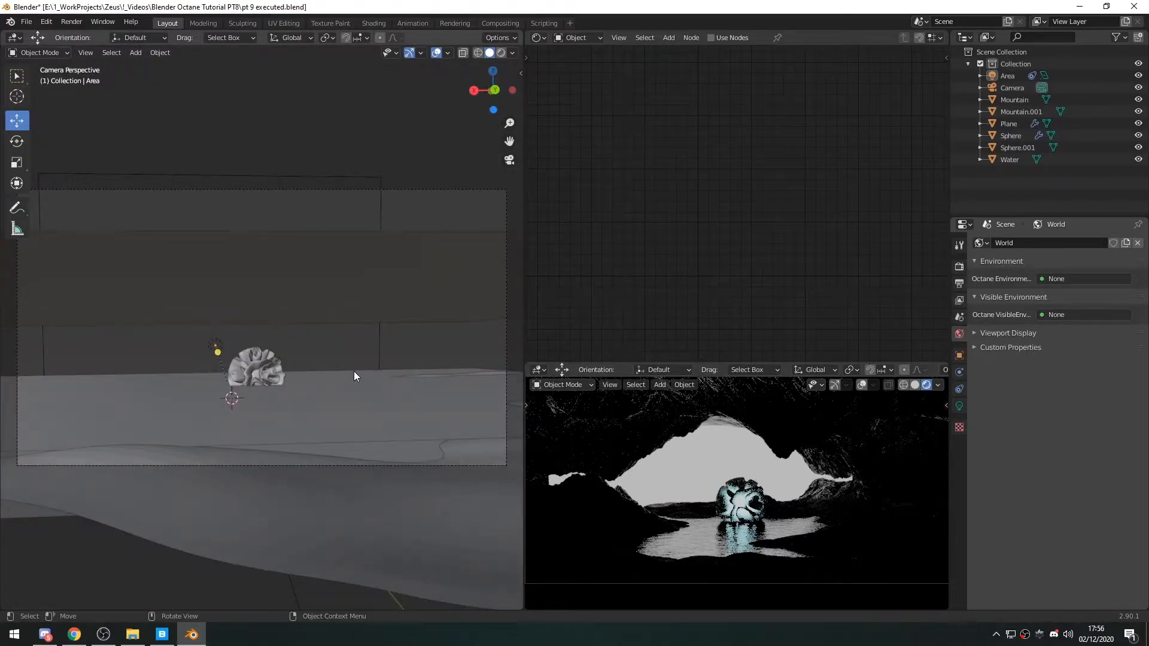
{"action": "middle_click_drag", "start_coordinate": [353, 371], "coordinate": [341, 391]}
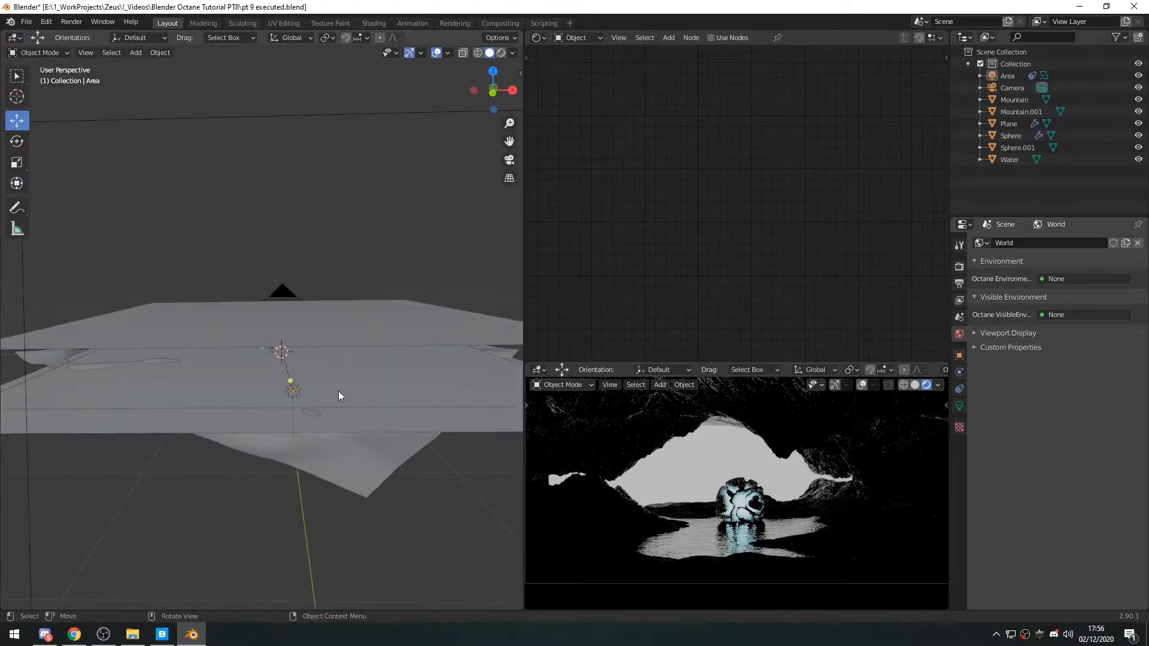
{"action": "left_click", "coordinate": [294, 392]}
{"action": "left_click_drag", "start_coordinate": [338, 391], "coordinate": [319, 391]}
{"action": "left_click_drag", "start_coordinate": [274, 347], "coordinate": [272, 368]}
{"action": "middle_click_drag", "start_coordinate": [306, 379], "coordinate": [390, 383]}
Step: Change the target of the area light's Damped Track constraint to the outer Sphere
{"action": "left_click", "coordinate": [960, 389]}
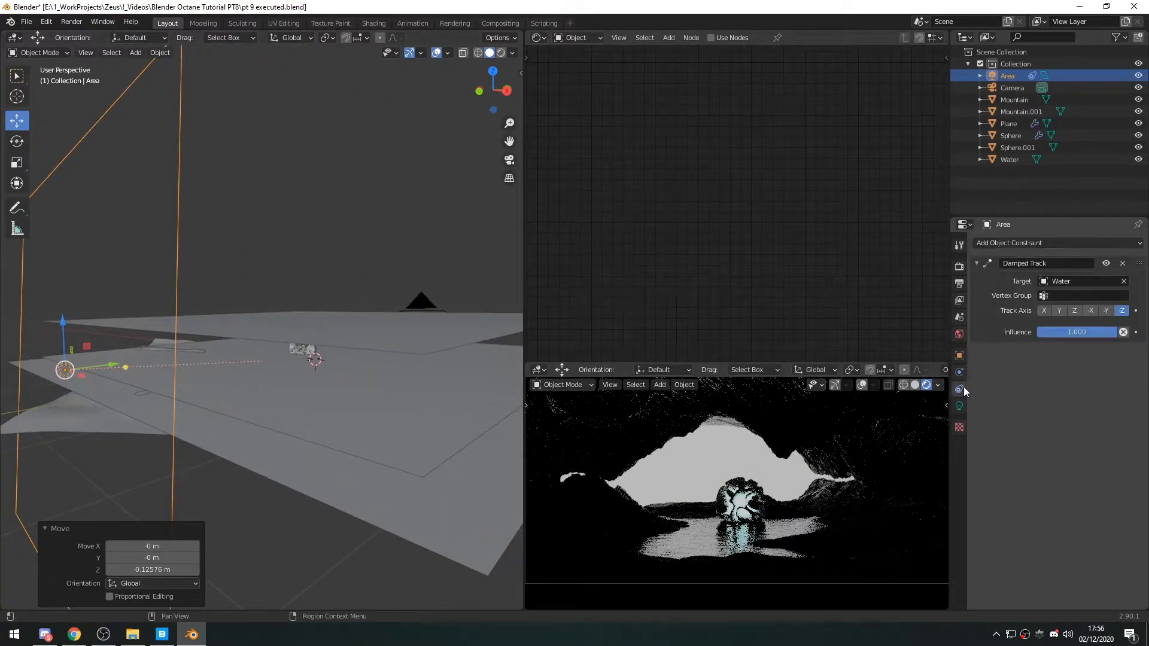
{"action": "left_click", "coordinate": [1125, 281]}
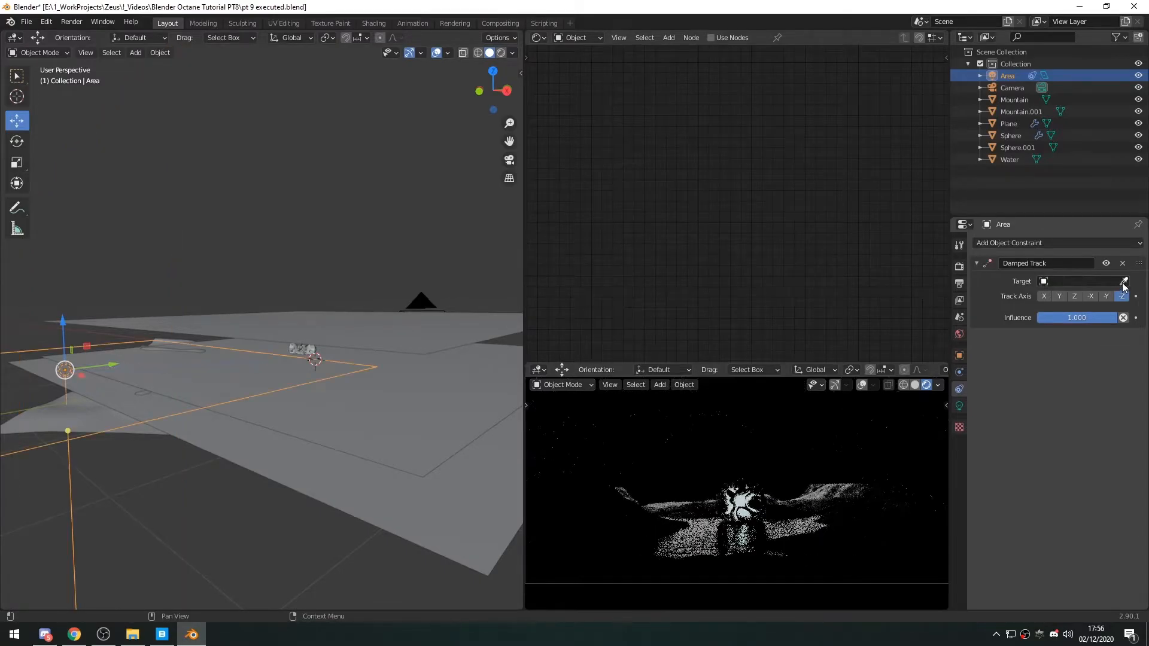
{"action": "left_click", "coordinate": [308, 348]}
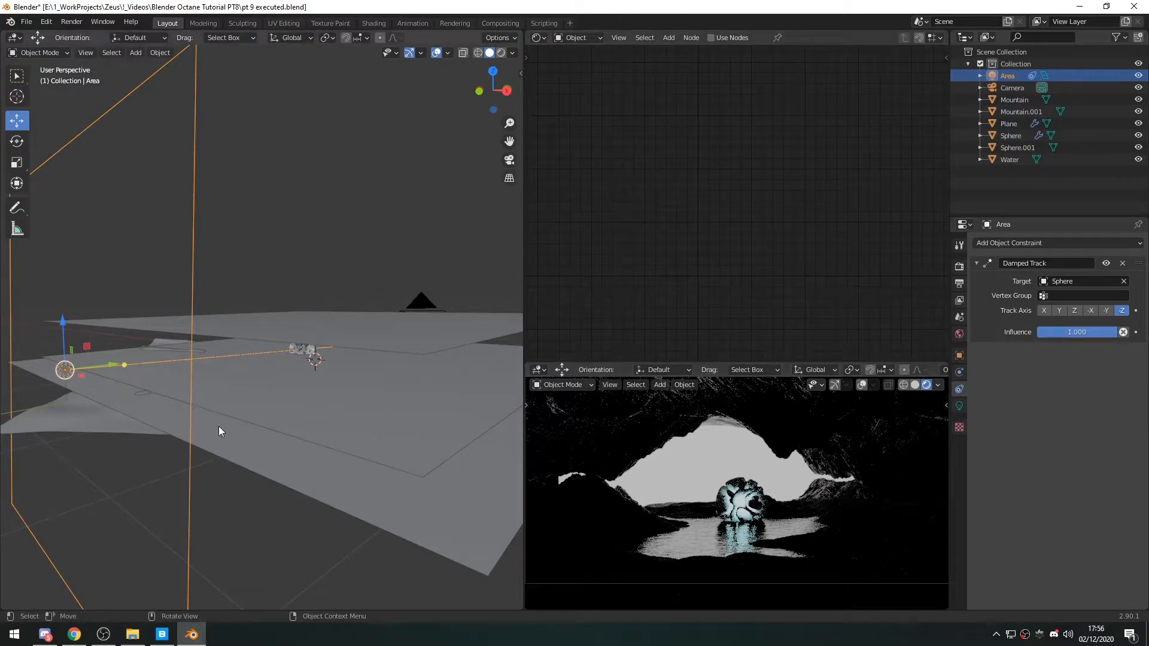
Step: Enlarge the area light further so it extends beyond the sides of the mountain planes
{"action": "middle_click_drag", "start_coordinate": [312, 350], "coordinate": [386, 362]}
{"action": "scroll", "coordinate": [389, 318], "scroll_direction": "down", "scroll_amount": 3}
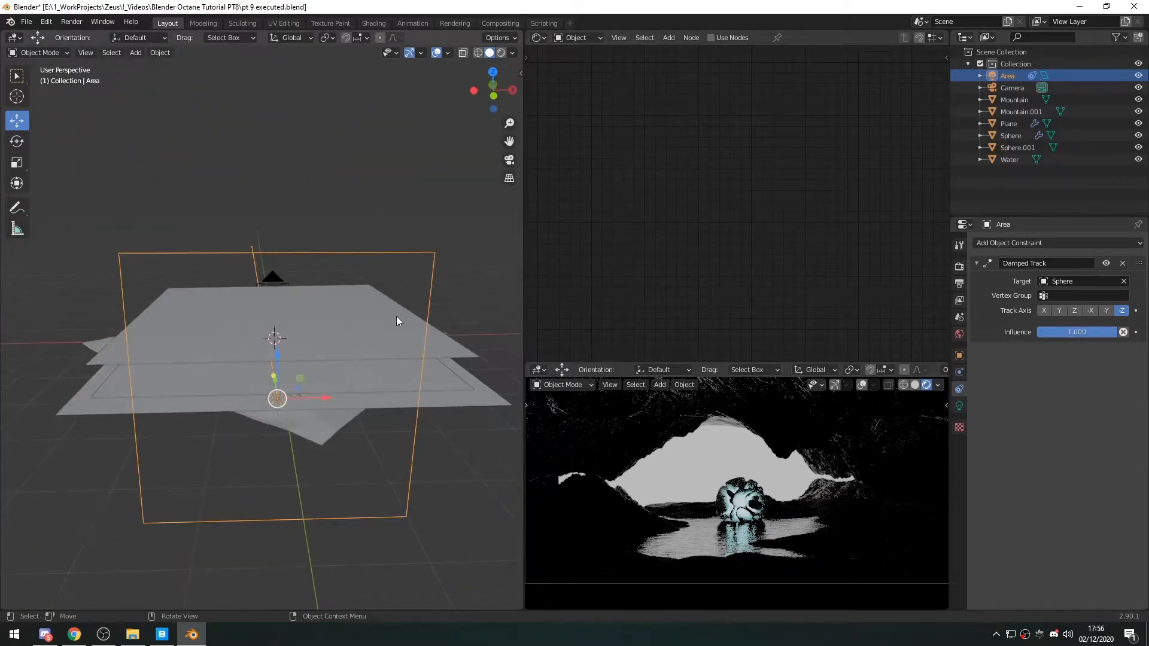
{"action": "left_click_drag", "start_coordinate": [436, 254], "coordinate": [558, 250]}
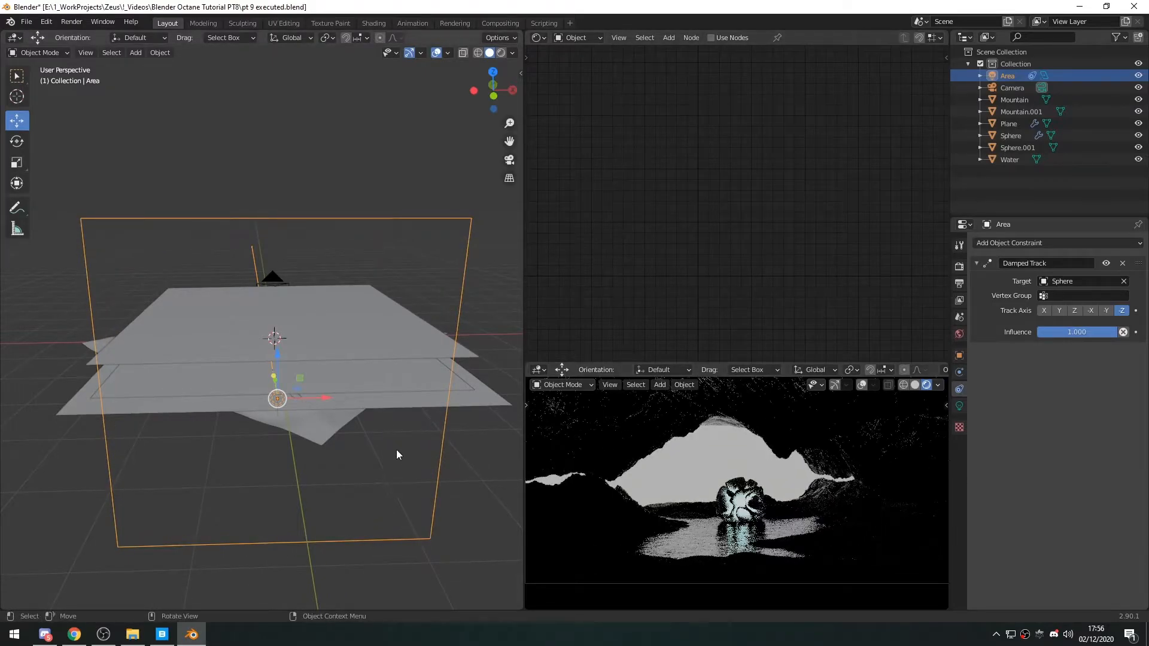
Step: Add a 2 m cube at the scene origin and scale it by 3
{"action": "middle_click_drag", "start_coordinate": [375, 461], "coordinate": [161, 370]}
{"action": "key", "text": "shift+a"}
{"action": "mouse_move", "coordinate": [161, 372]}
{"action": "mouse_move", "coordinate": [124, 223]}
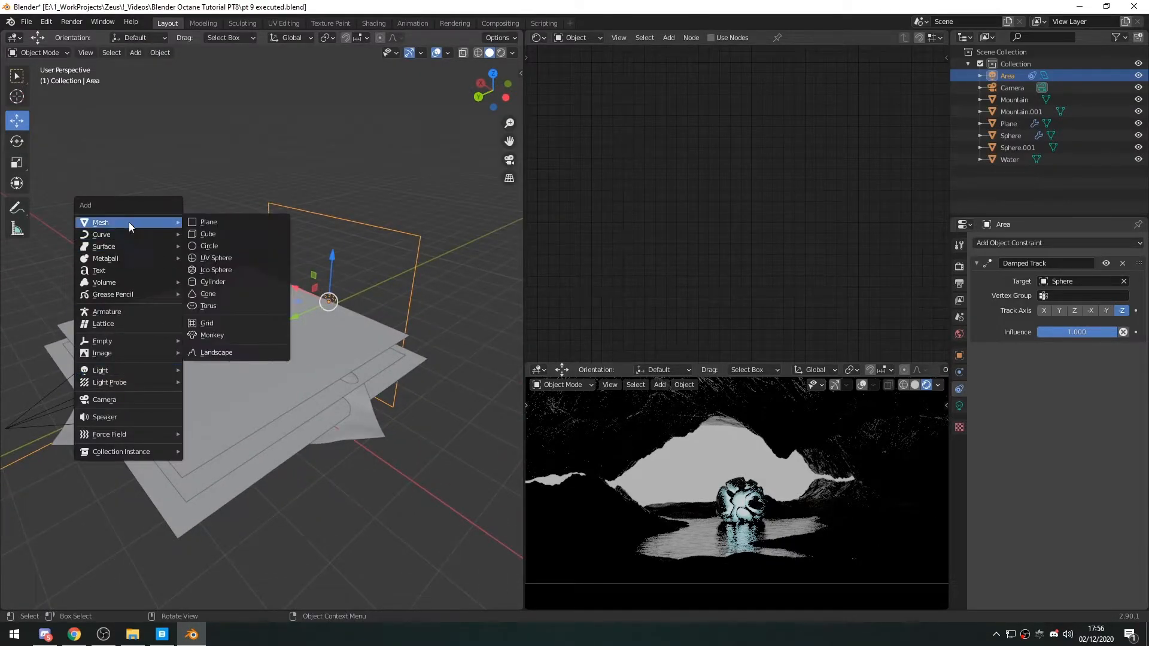
{"action": "left_click", "coordinate": [206, 231]}
{"action": "middle_click_drag", "start_coordinate": [127, 408], "coordinate": [181, 389]}
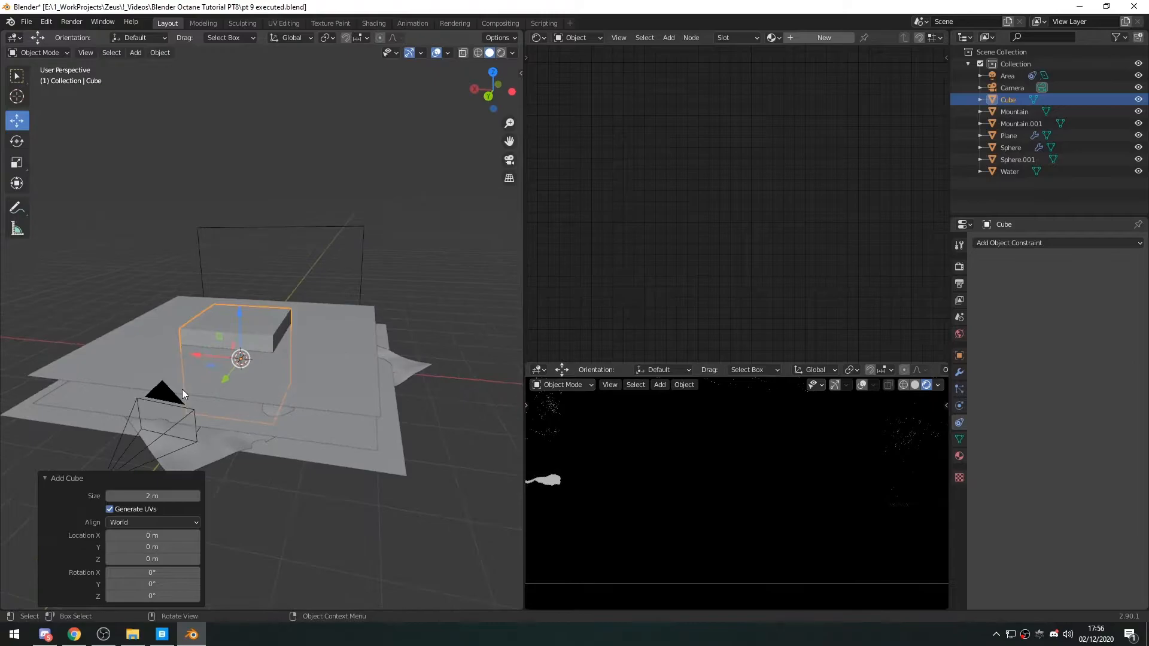
{"action": "type", "text": "s3"}
{"action": "key", "text": "Return"}
Step: Scale the cube up by a further factor of about 1.29 so it encloses the scene
{"action": "middle_click_drag", "start_coordinate": [174, 376], "coordinate": [365, 419]}
{"action": "key", "text": "s"}
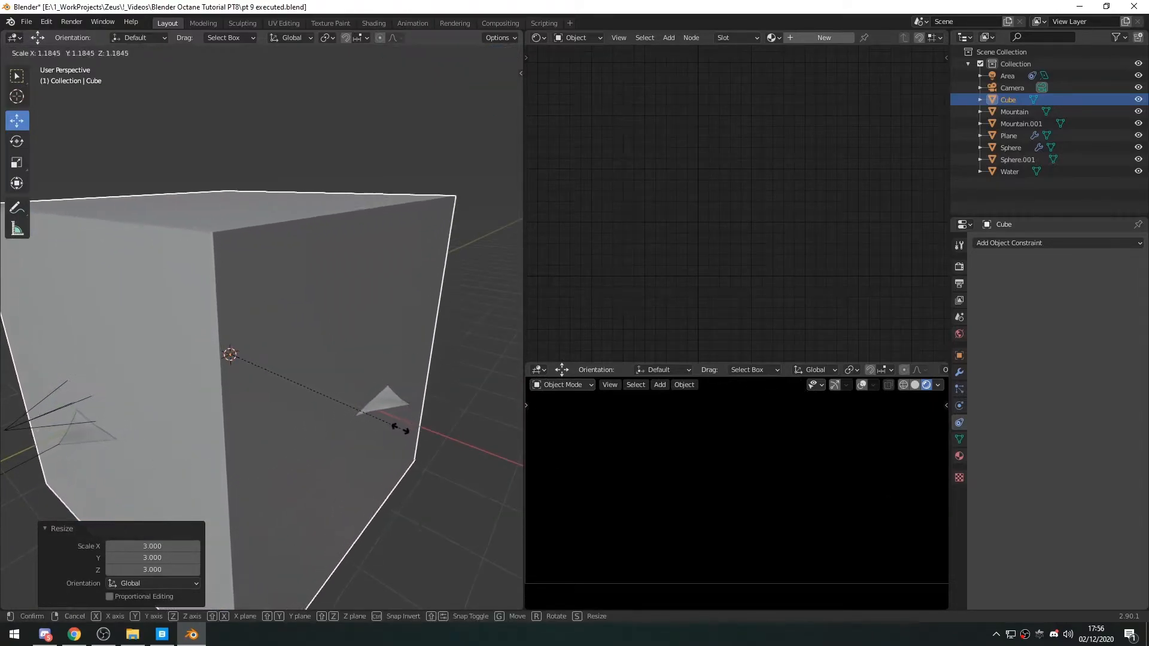
{"action": "left_click", "coordinate": [418, 436]}
{"action": "scroll", "coordinate": [153, 432], "scroll_direction": "down", "scroll_amount": 1}
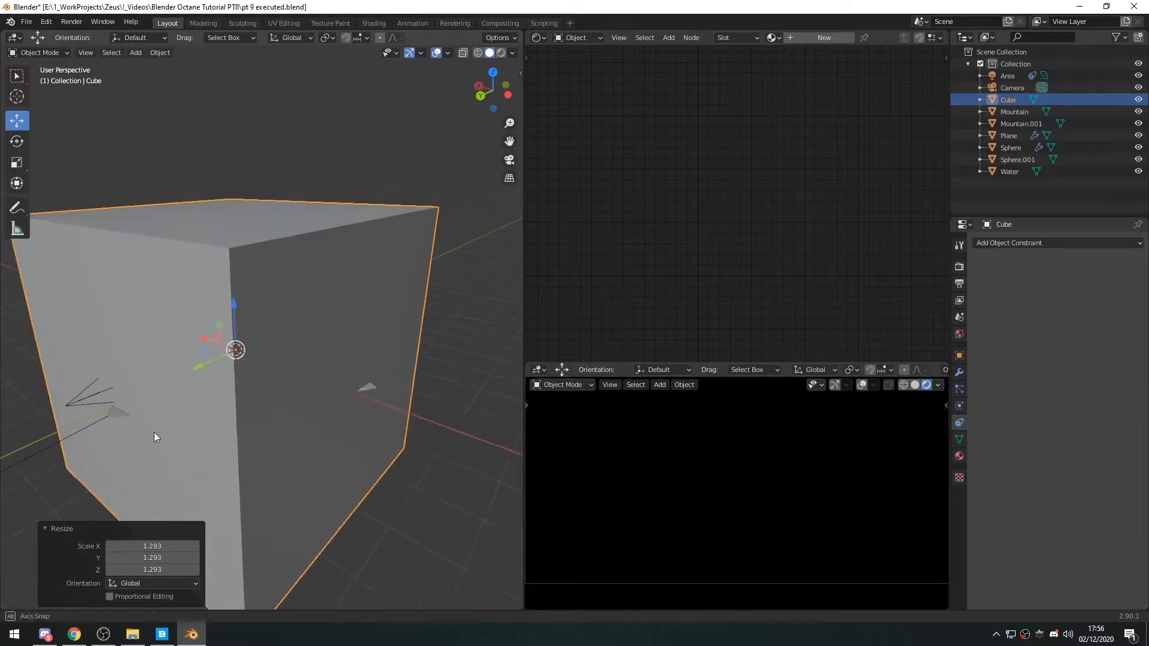
{"action": "middle_click_drag", "start_coordinate": [153, 432], "coordinate": [146, 443]}
{"action": "key", "text": "alt+a"}
{"action": "middle_click_drag", "start_coordinate": [318, 451], "coordinate": [329, 460]}
Step: Create a new material on the enclosing cube and name it Fog
{"action": "left_click", "coordinate": [362, 285]}
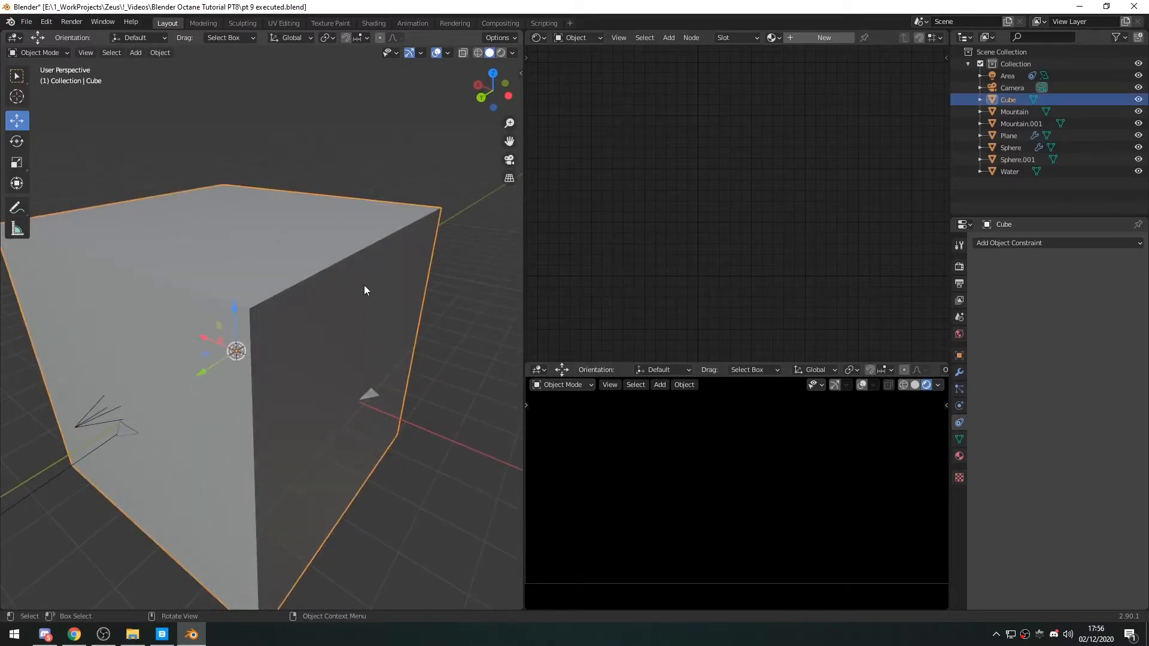
{"action": "left_click", "coordinate": [850, 37]}
{"action": "type", "text": "Fog"}
{"action": "key", "text": "Return"}
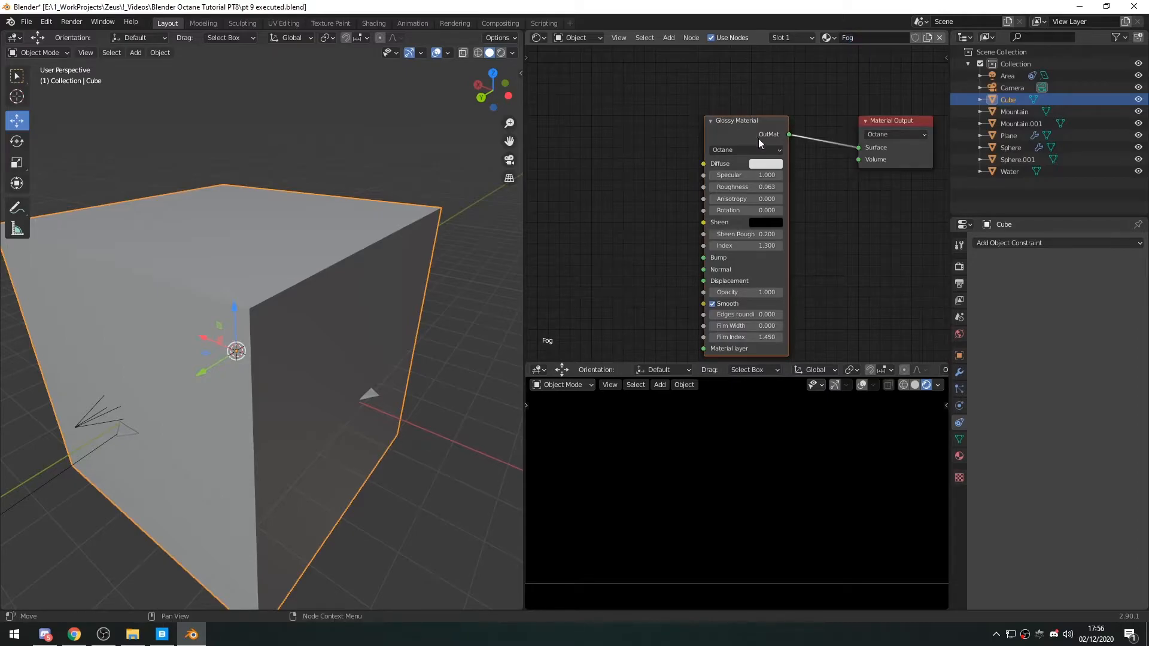
Step: Replace the Fog material's Glossy Material node with a Specular Material node connected to the output's Surface
{"action": "key", "text": "x"}
{"action": "key", "text": "shift+a"}
{"action": "type", "text": "s"}
{"action": "type", "text": "spe"}
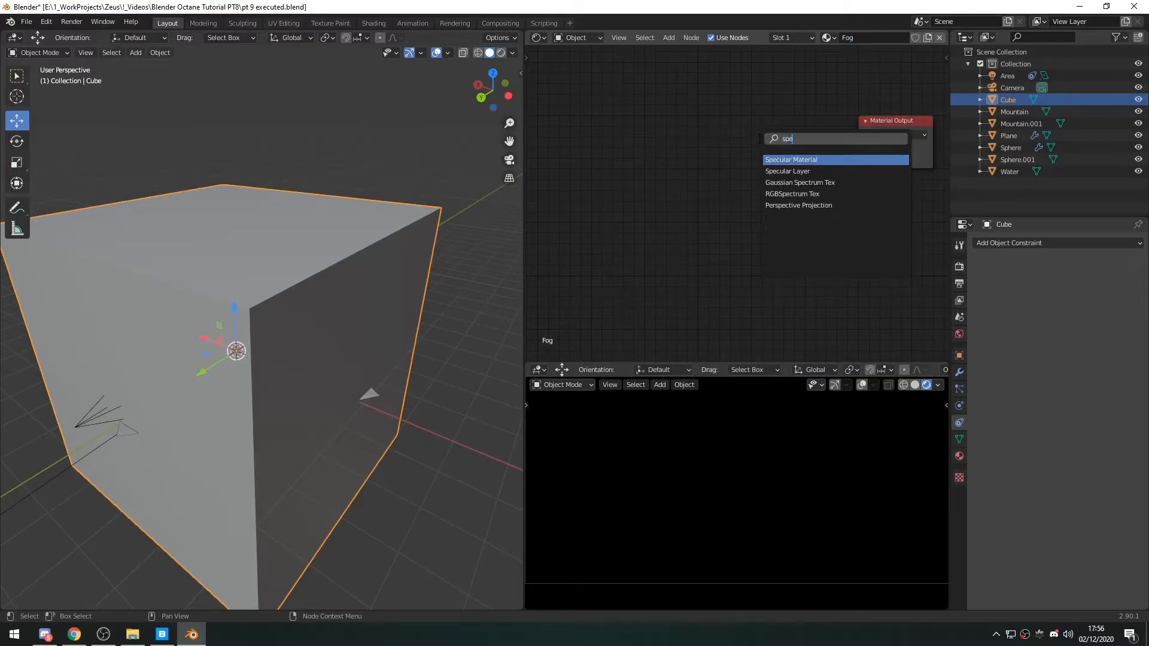
{"action": "left_click", "coordinate": [788, 159]}
{"action": "left_click", "coordinate": [749, 136]}
{"action": "left_click_drag", "start_coordinate": [806, 136], "coordinate": [859, 147]}
Step: Add a Scattering Medium node to the Fog material and place it beside the Specular Material node
{"action": "key", "text": "shift+a"}
{"action": "left_click", "coordinate": [655, 217]}
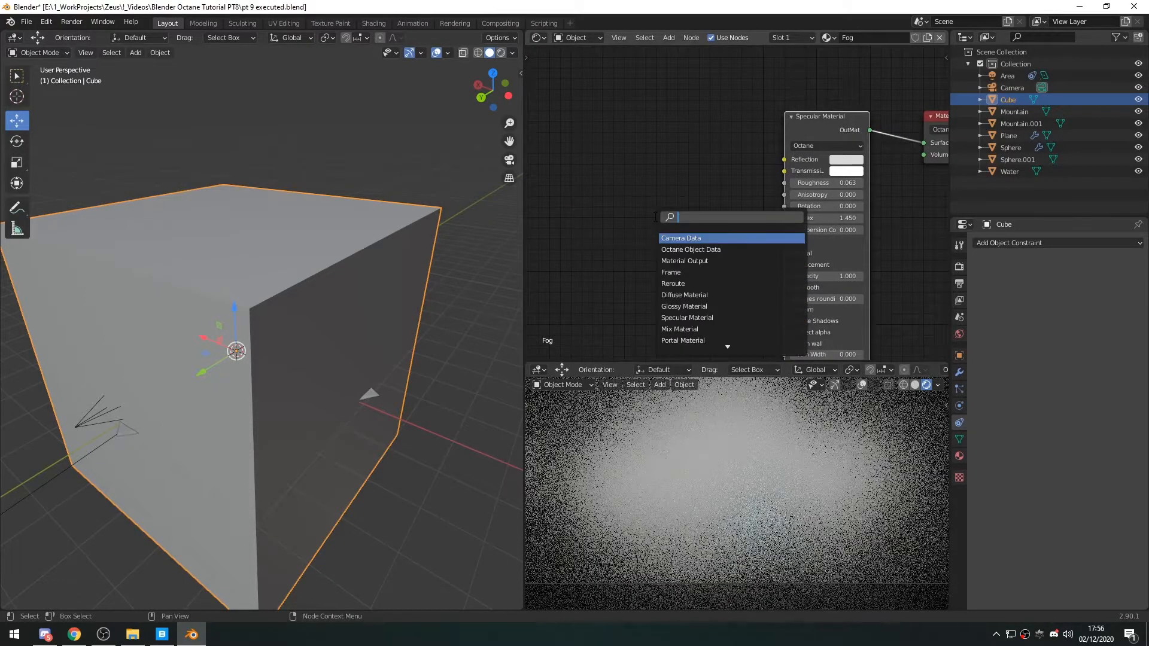
{"action": "type", "text": "scatte"}
{"action": "key", "text": "Return"}
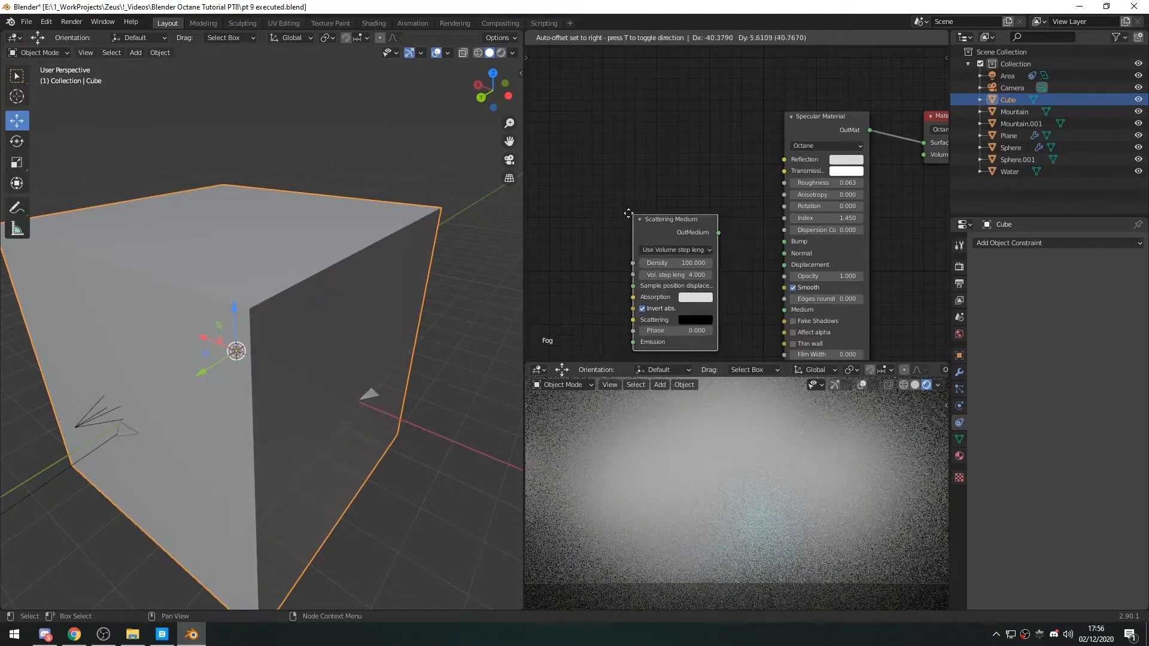
{"action": "left_click", "coordinate": [614, 212]}
{"action": "middle_click_drag", "start_coordinate": [736, 279], "coordinate": [672, 221]}
{"action": "left_click_drag", "start_coordinate": [613, 156], "coordinate": [600, 207]}
{"action": "middle_click_drag", "start_coordinate": [670, 251], "coordinate": [623, 283]}
{"action": "middle_click_drag", "start_coordinate": [637, 199], "coordinate": [634, 212]}
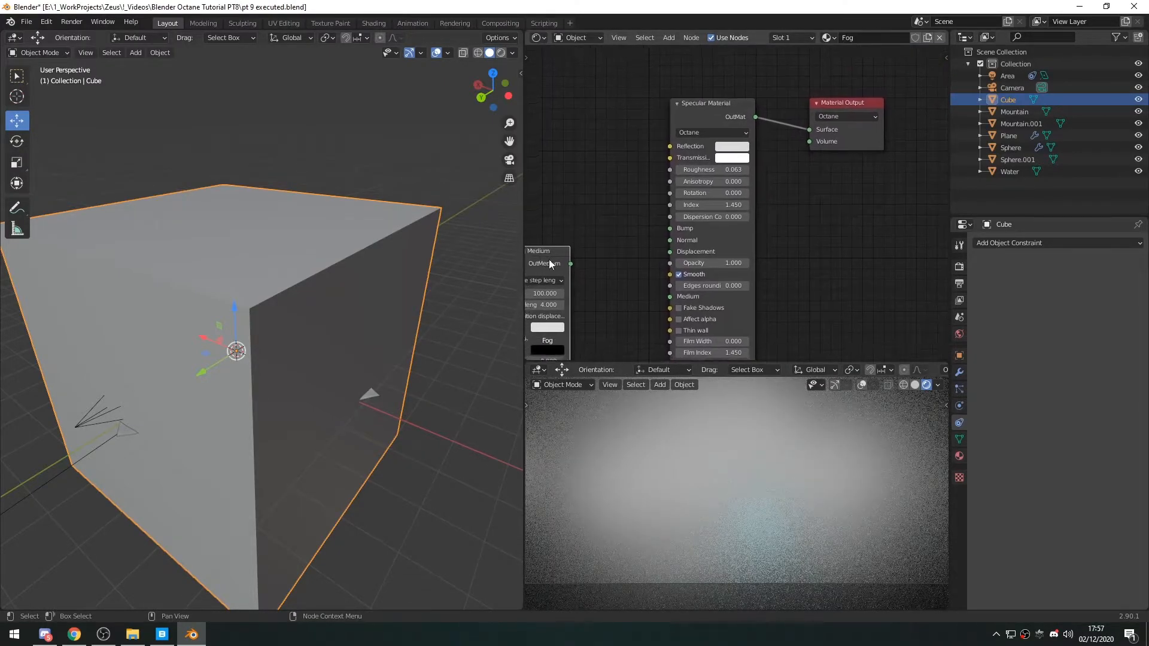
Step: Set the Specular Material node's roughness to 0 and its index to 1.000
{"action": "left_click_drag", "start_coordinate": [716, 172], "coordinate": [676, 172]}
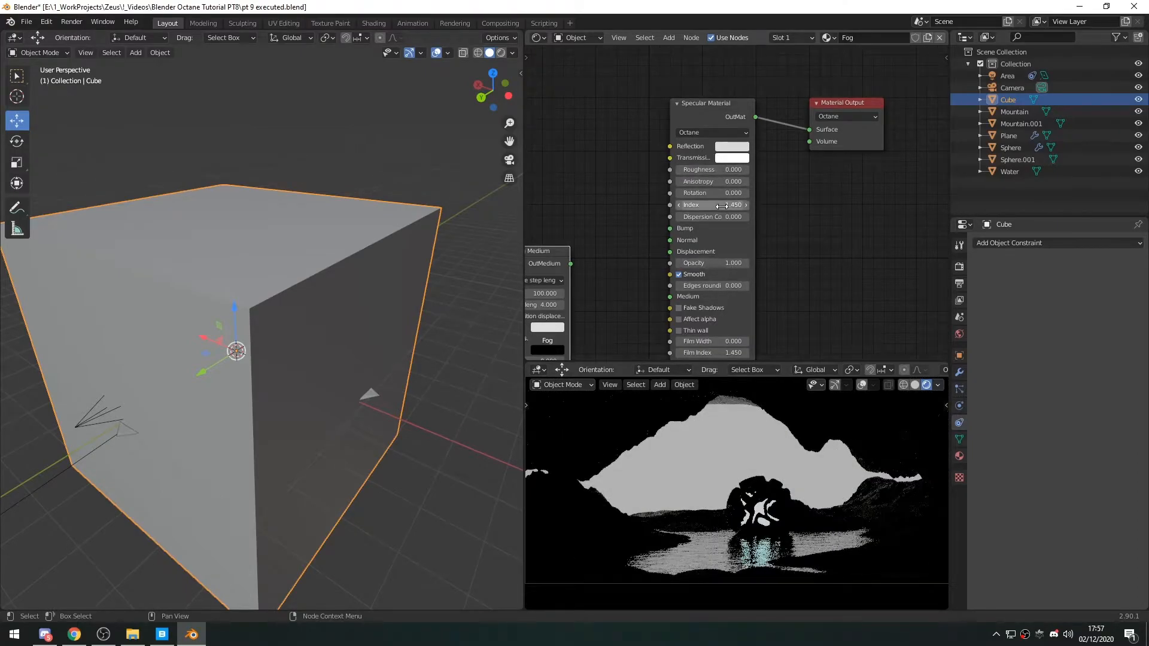
{"action": "key", "text": "Return"}
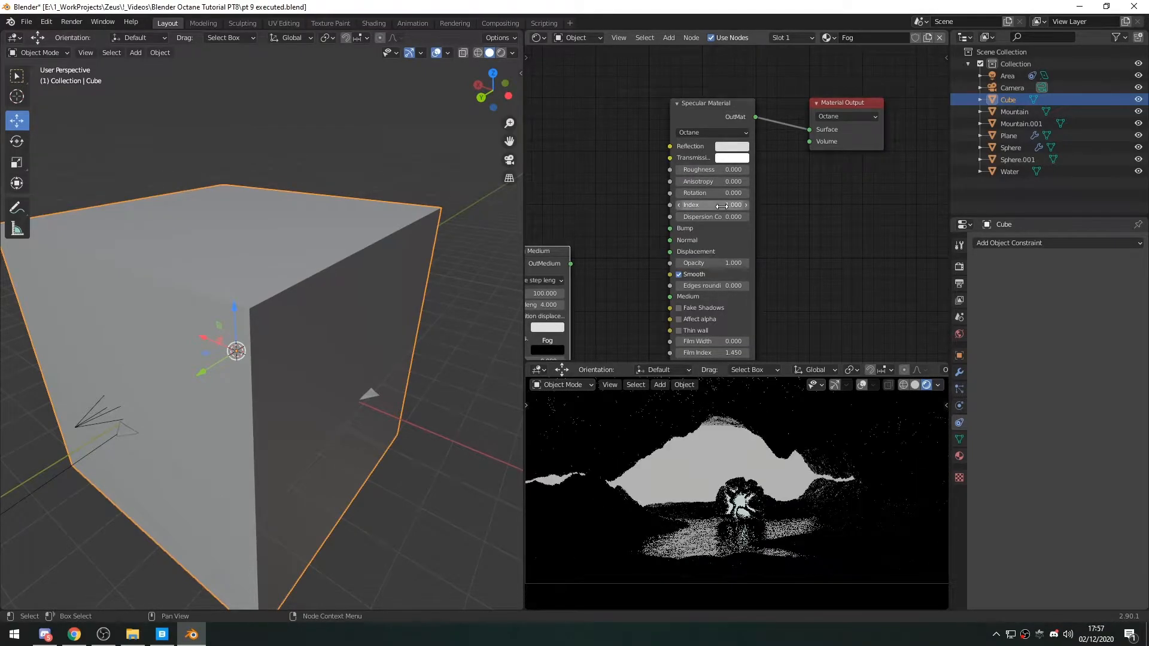
Step: Connect the Scattering Medium node's output to the Specular Material's Medium input
{"action": "middle_click_drag", "start_coordinate": [605, 266], "coordinate": [606, 266]}
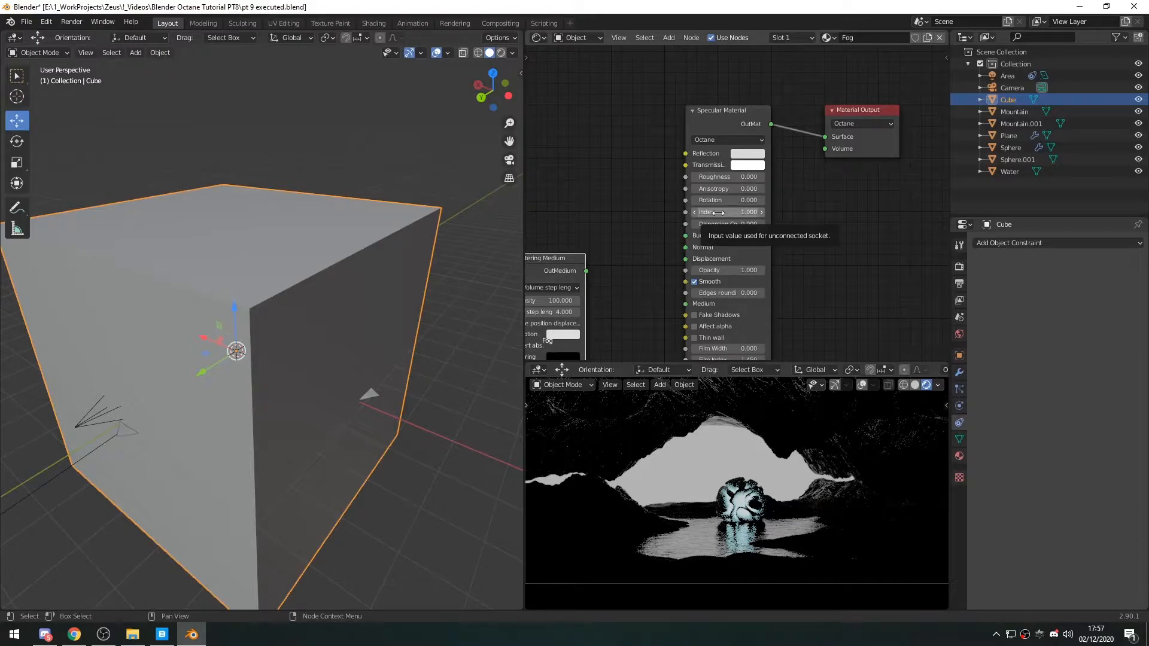
{"action": "middle_click_drag", "start_coordinate": [703, 246], "coordinate": [818, 203]}
{"action": "left_click_drag", "start_coordinate": [643, 187], "coordinate": [668, 199]}
{"action": "middle_click_drag", "start_coordinate": [750, 246], "coordinate": [719, 216]}
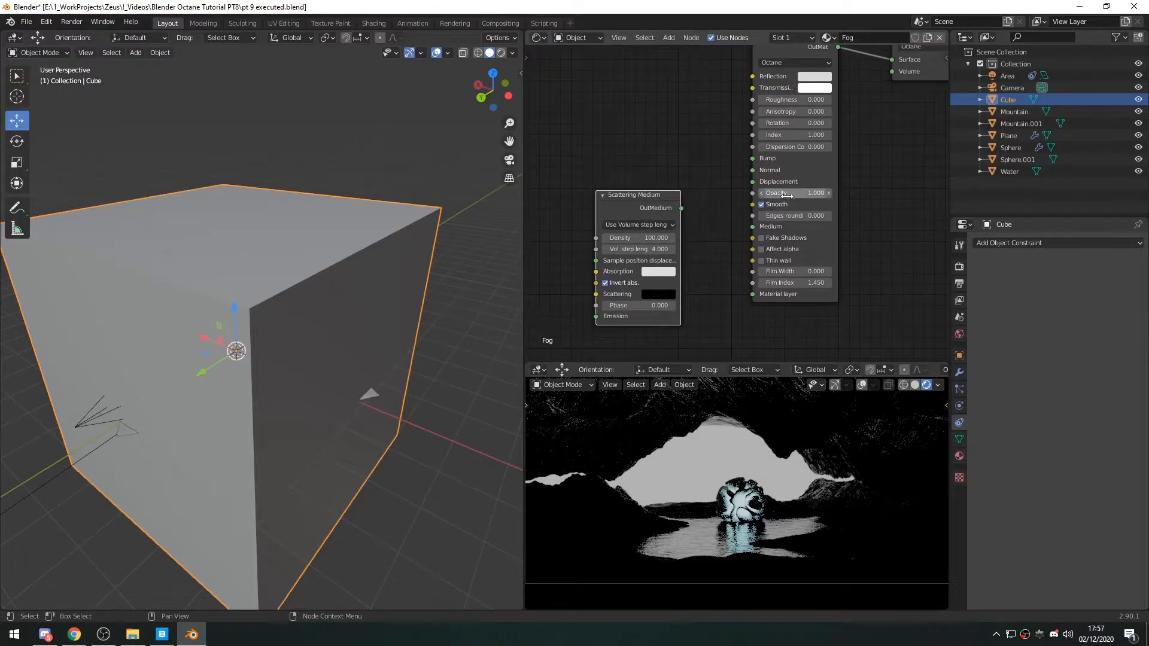
{"action": "left_click_drag", "start_coordinate": [657, 203], "coordinate": [752, 226]}
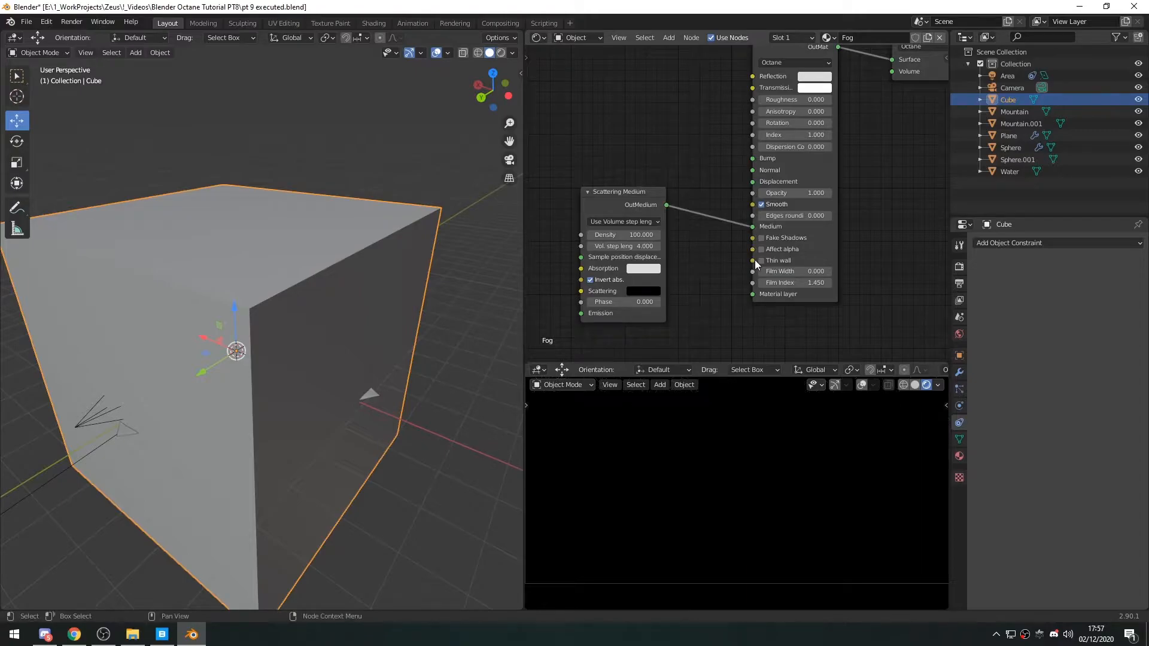
{"action": "middle_click_drag", "start_coordinate": [698, 243], "coordinate": [714, 239]}
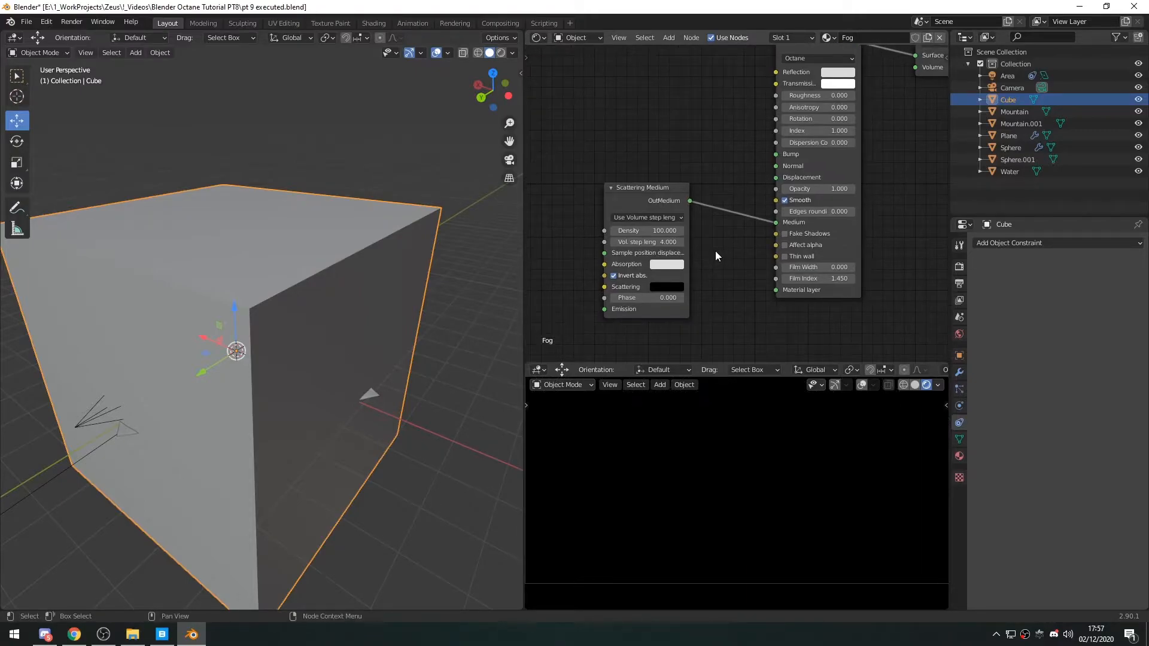
Step: Set the Scattering Medium's scattering colour to white and its density to 0.151
{"action": "scroll", "coordinate": [703, 257], "scroll_direction": "up", "scroll_amount": 1}
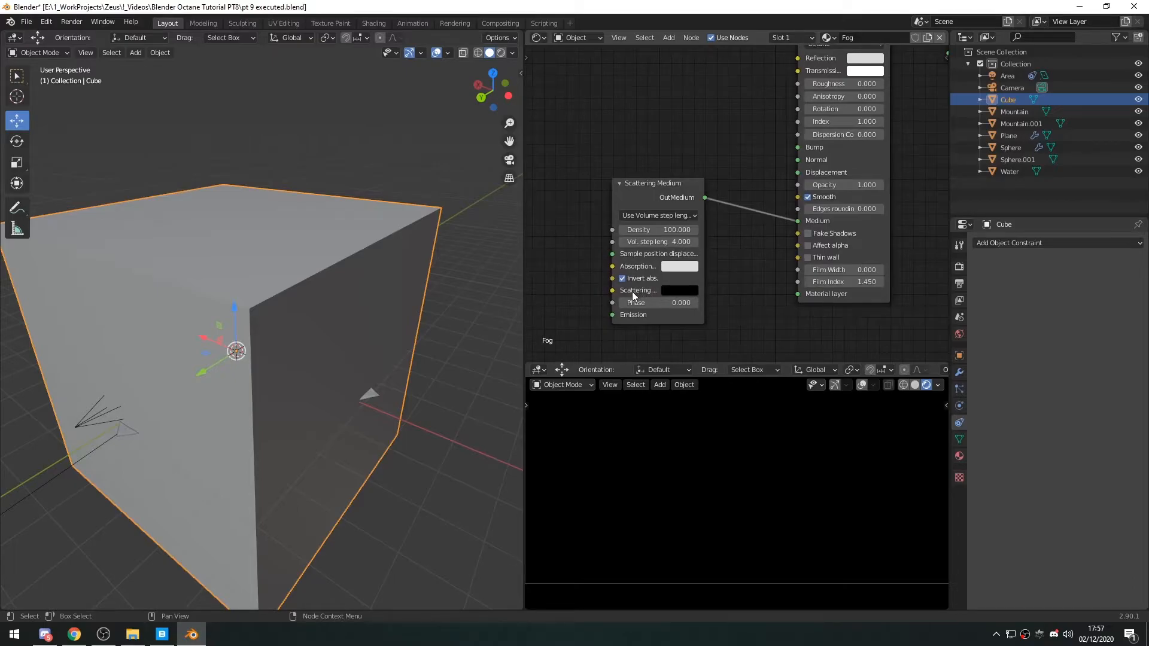
{"action": "left_click", "coordinate": [680, 291]}
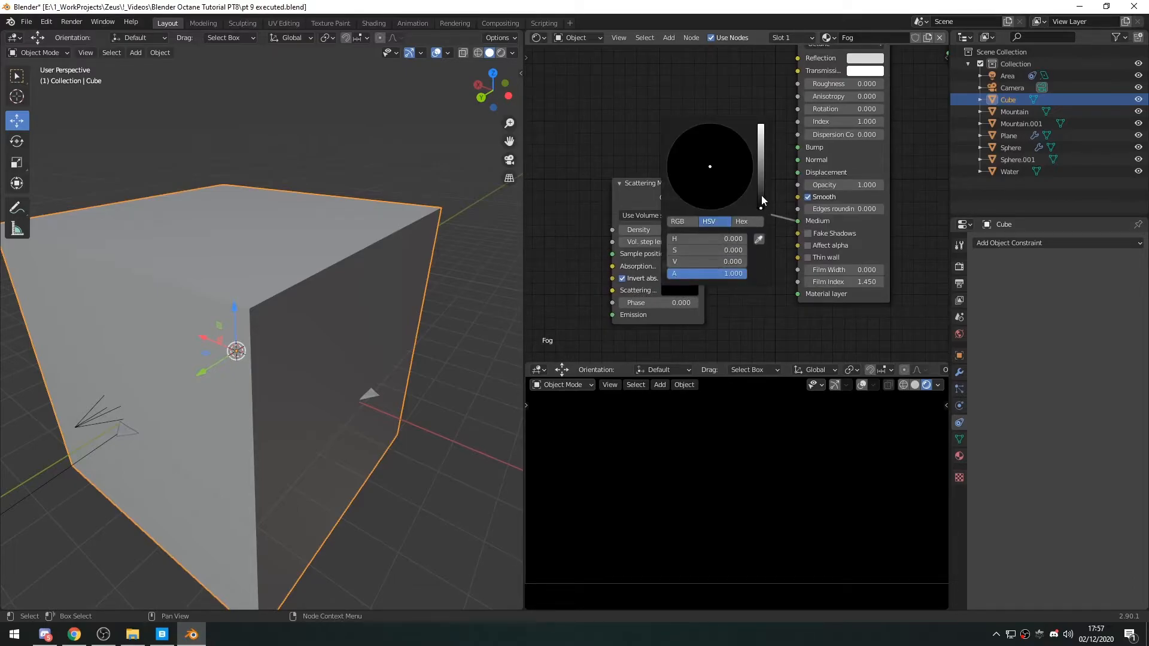
{"action": "left_click_drag", "start_coordinate": [761, 195], "coordinate": [762, 126]}
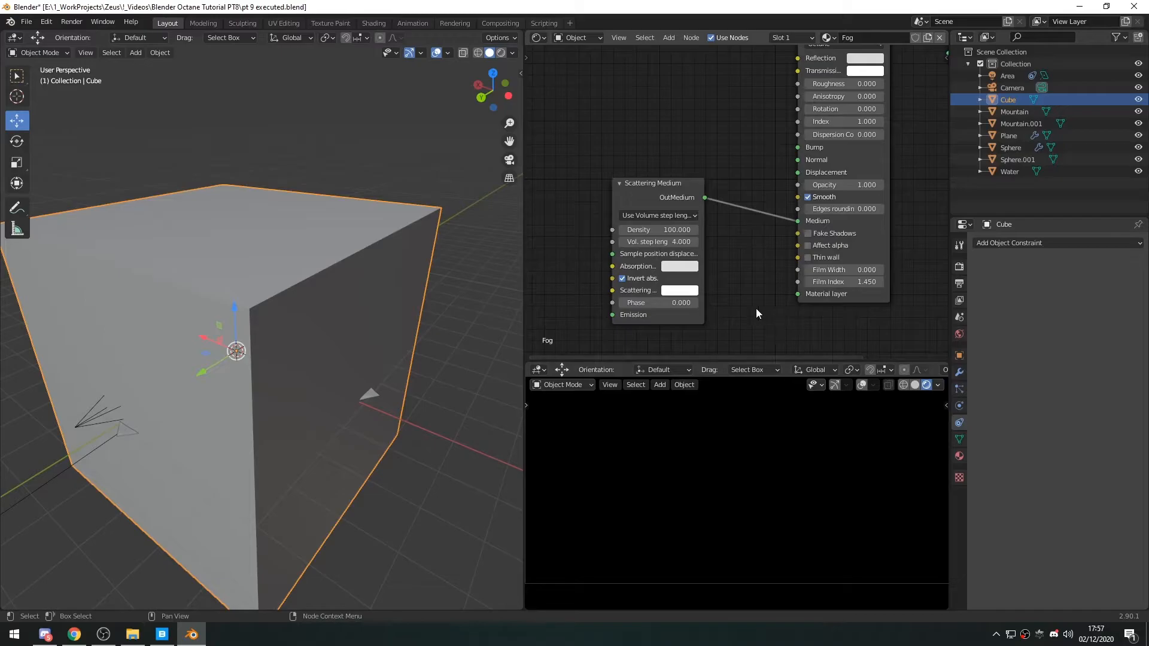
{"action": "mouse_move", "coordinate": [677, 231]}
{"action": "left_mouse_down"}
{"action": "mouse_move", "coordinate": [641, 231]}
{"action": "mouse_move", "coordinate": [664, 228]}
{"action": "left_mouse_up"}
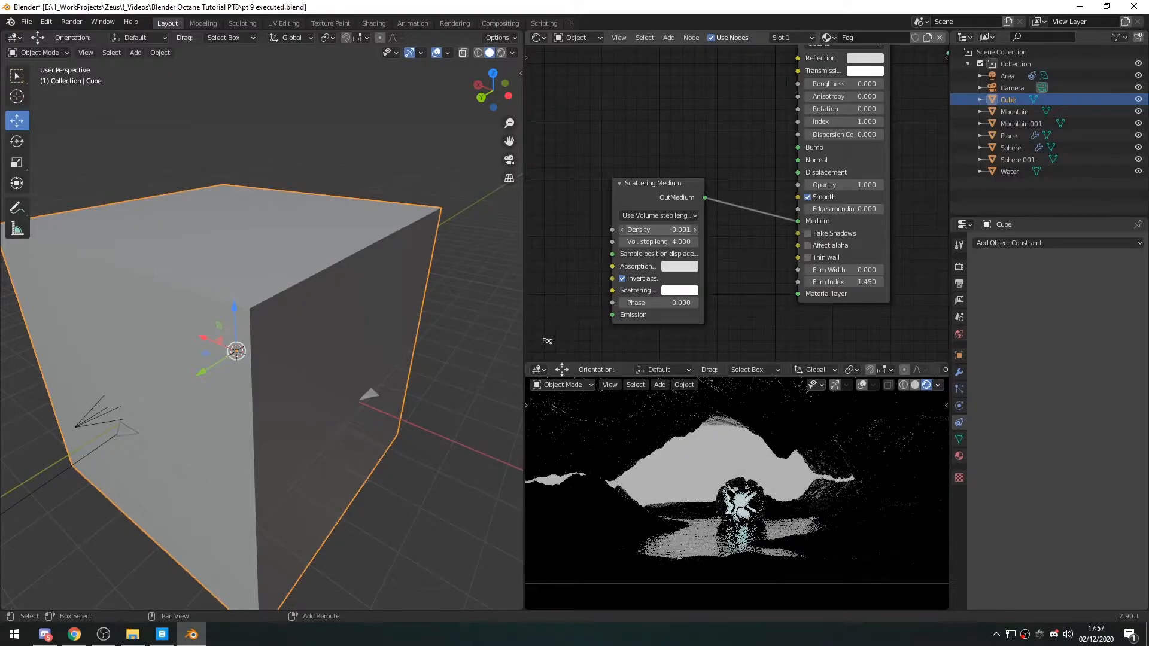
{"action": "left_click_drag", "start_coordinate": [659, 230], "coordinate": [671, 230]}
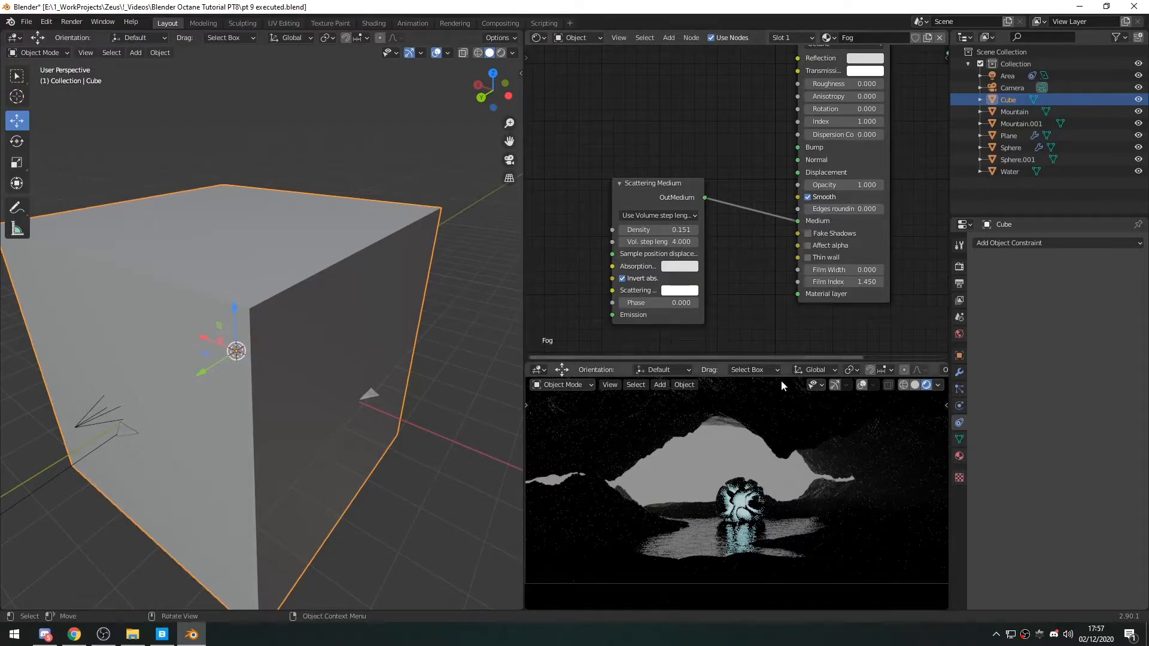
Step: Set the fog cube's viewport display to Wire so the scene inside can be seen
{"action": "middle_click_drag", "start_coordinate": [353, 302], "coordinate": [308, 343]}
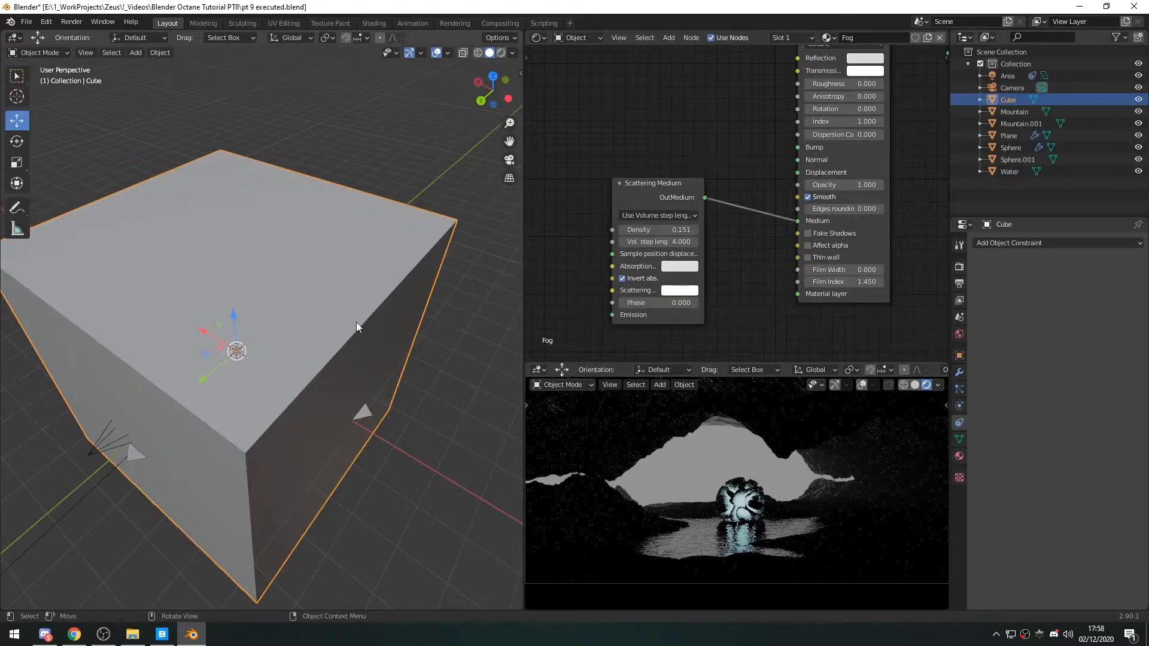
{"action": "middle_click_drag", "start_coordinate": [356, 322], "coordinate": [359, 359]}
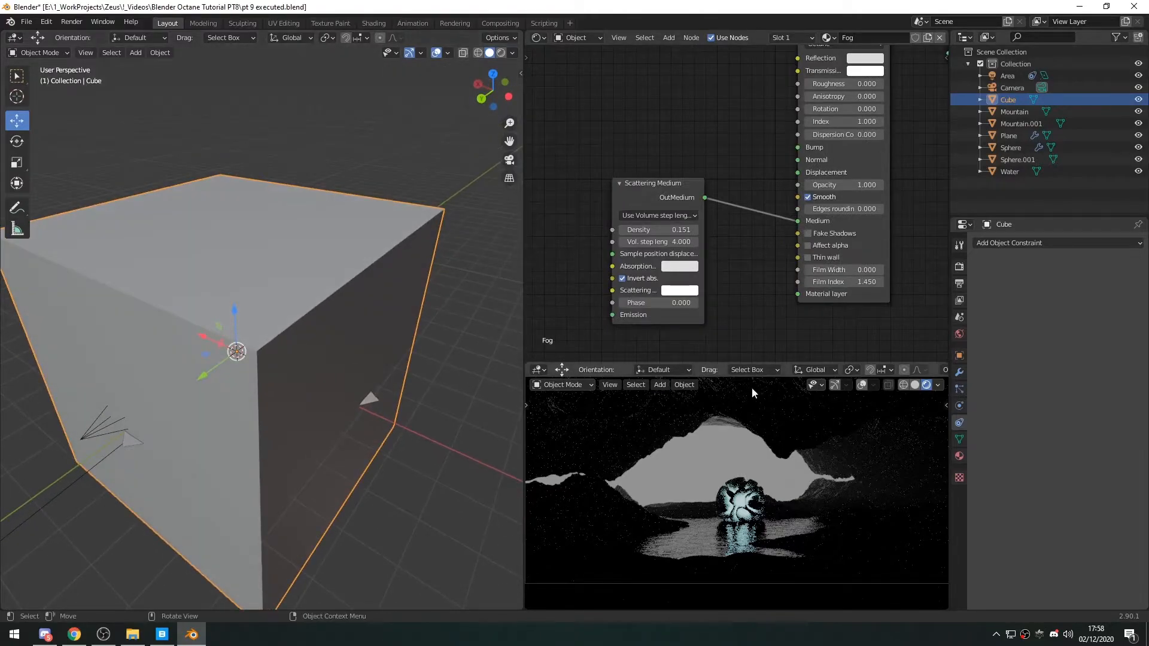
{"action": "left_click", "coordinate": [960, 357]}
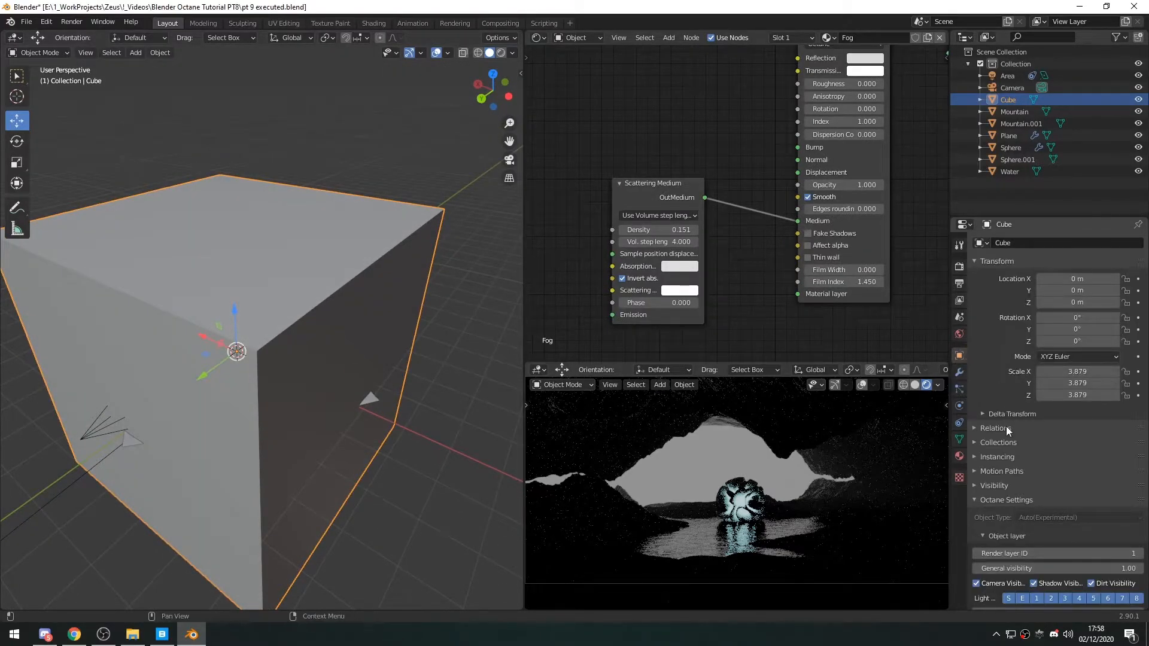
{"action": "scroll", "coordinate": [1050, 465], "scroll_direction": "down", "scroll_amount": 5}
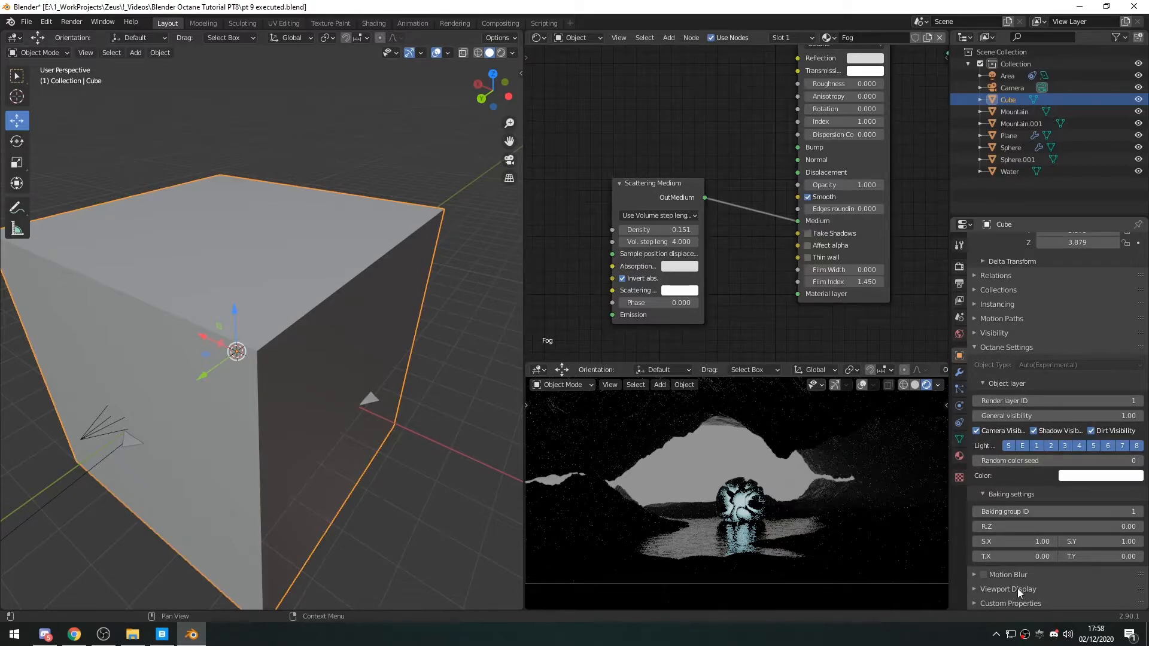
{"action": "left_click", "coordinate": [977, 589]}
{"action": "scroll", "coordinate": [1008, 569], "scroll_direction": "down", "scroll_amount": 5}
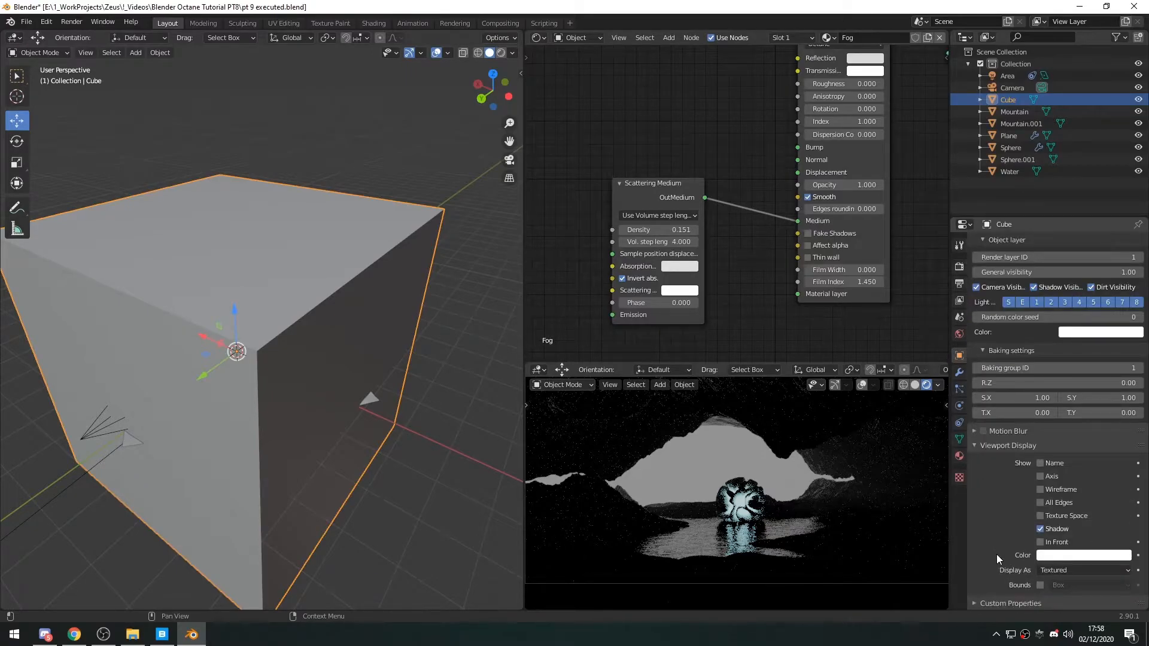
{"action": "left_click", "coordinate": [1077, 570]}
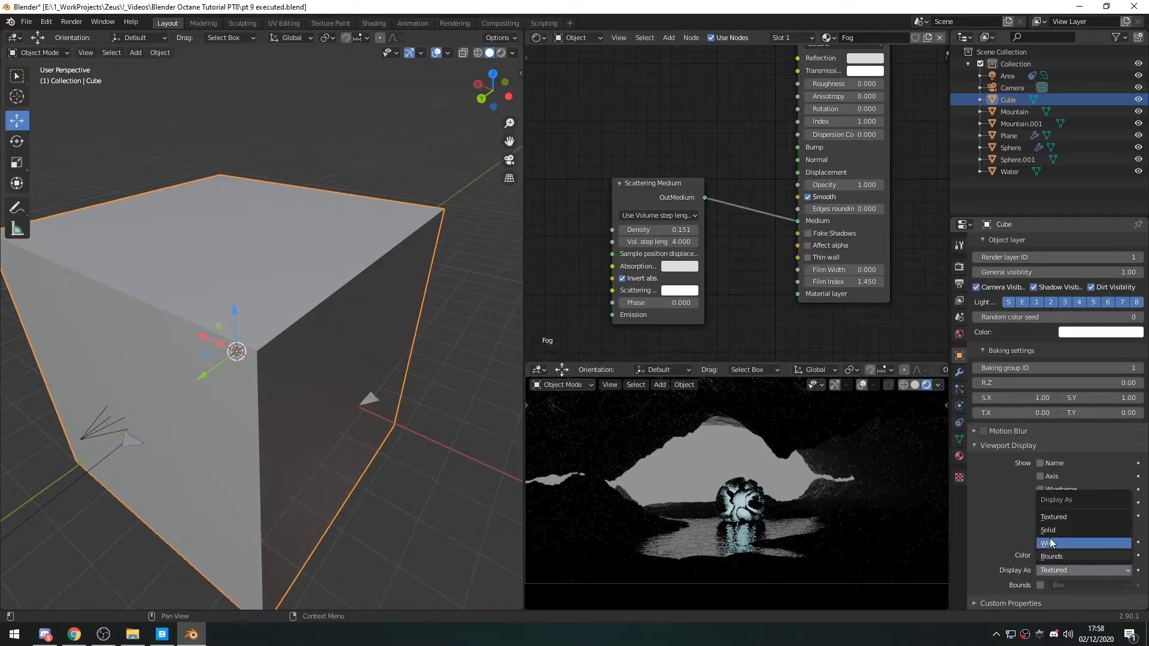
{"action": "left_click", "coordinate": [1108, 543]}
{"action": "middle_click_drag", "start_coordinate": [349, 421], "coordinate": [383, 253]}
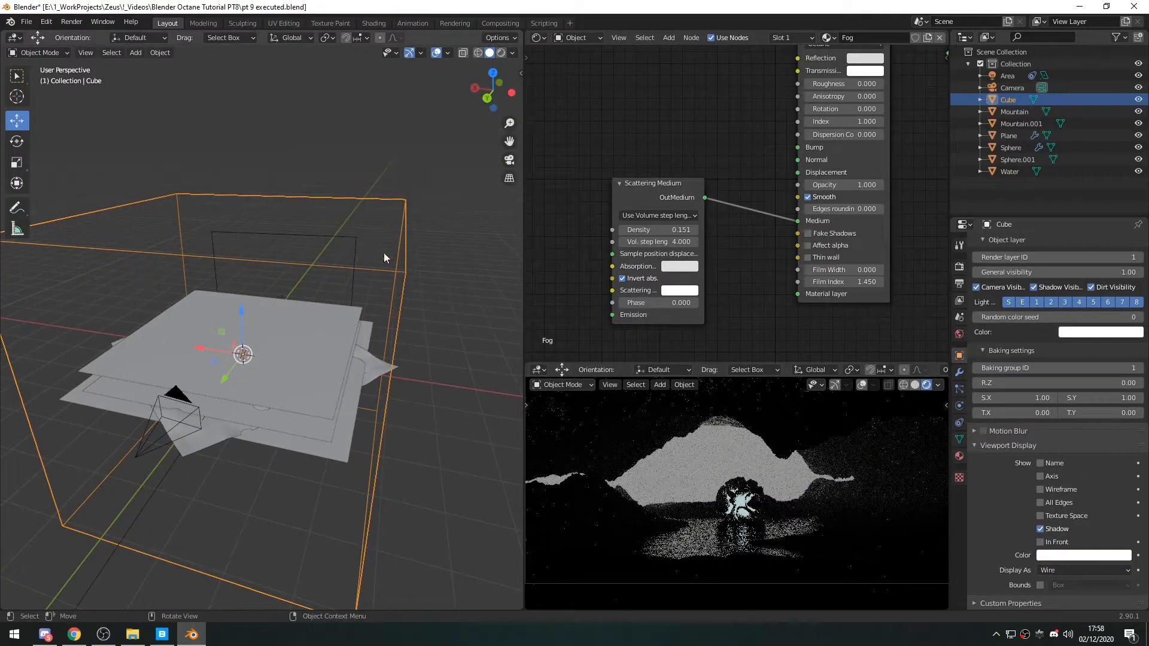
Step: Select the area light inside the cube and enable nodes in its light settings
{"action": "left_click", "coordinate": [479, 379]}
{"action": "left_click", "coordinate": [432, 209]}
{"action": "scroll", "coordinate": [367, 369], "scroll_direction": "up", "scroll_amount": 6}
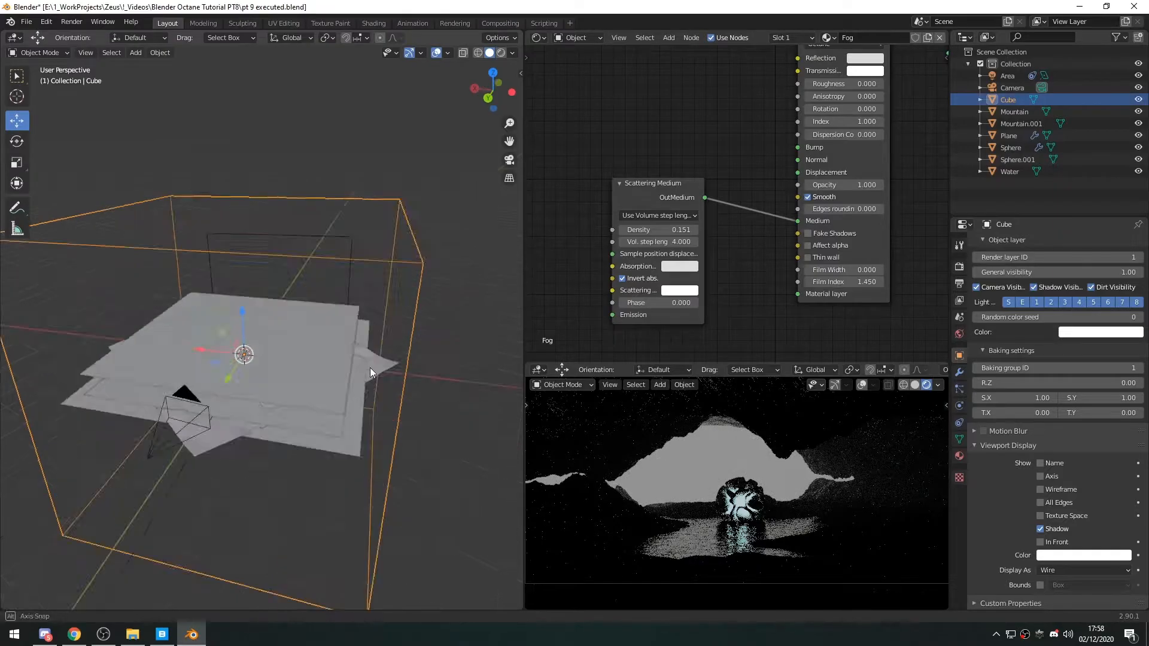
{"action": "middle_click_drag", "start_coordinate": [297, 446], "coordinate": [296, 240], "text": "shift"}
{"action": "left_click", "coordinate": [285, 199]}
{"action": "middle_click_drag", "start_coordinate": [180, 424], "coordinate": [326, 388]}
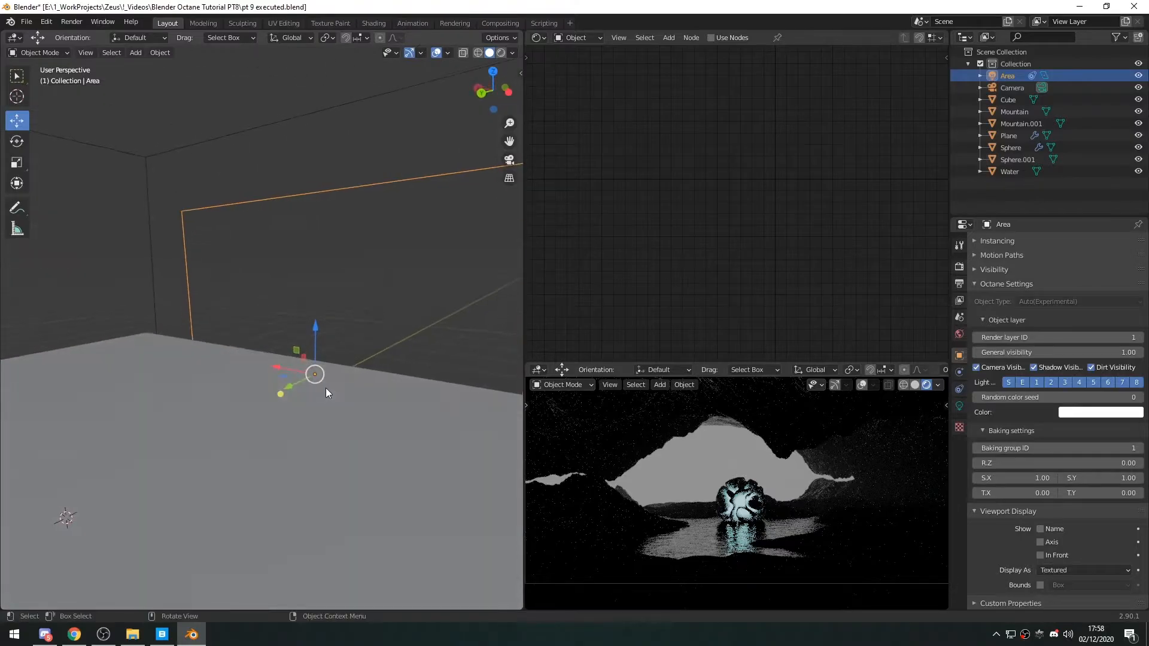
{"action": "left_click", "coordinate": [960, 407]}
{"action": "left_click", "coordinate": [1031, 379]}
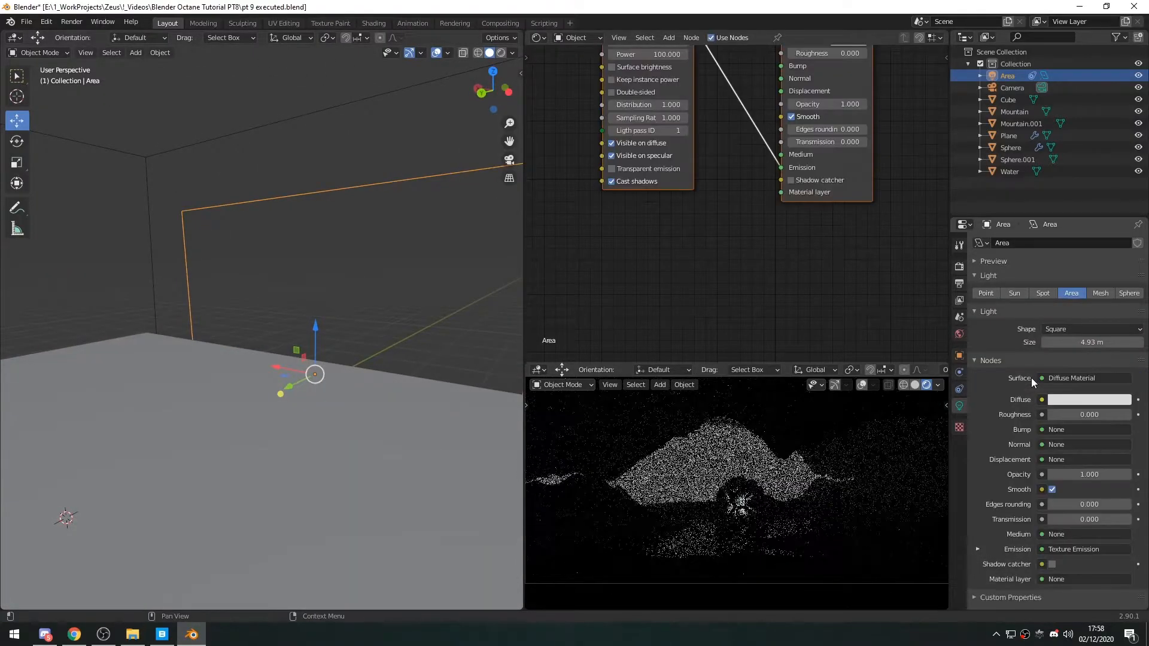
Step: Add an RGBSpectrum Tex node to the area light and connect it to the Texture Emission node's Texture input
{"action": "middle_click_drag", "start_coordinate": [678, 160], "coordinate": [659, 223]}
{"action": "left_click_drag", "start_coordinate": [653, 142], "coordinate": [714, 141]}
{"action": "middle_click_drag", "start_coordinate": [608, 193], "coordinate": [640, 196]}
{"action": "key", "text": "shift+a"}
{"action": "left_click", "coordinate": [640, 195]}
{"action": "type", "text": "rgb"}
{"action": "key", "text": "Return"}
{"action": "left_click", "coordinate": [569, 148]}
{"action": "left_click_drag", "start_coordinate": [667, 172], "coordinate": [699, 178]}
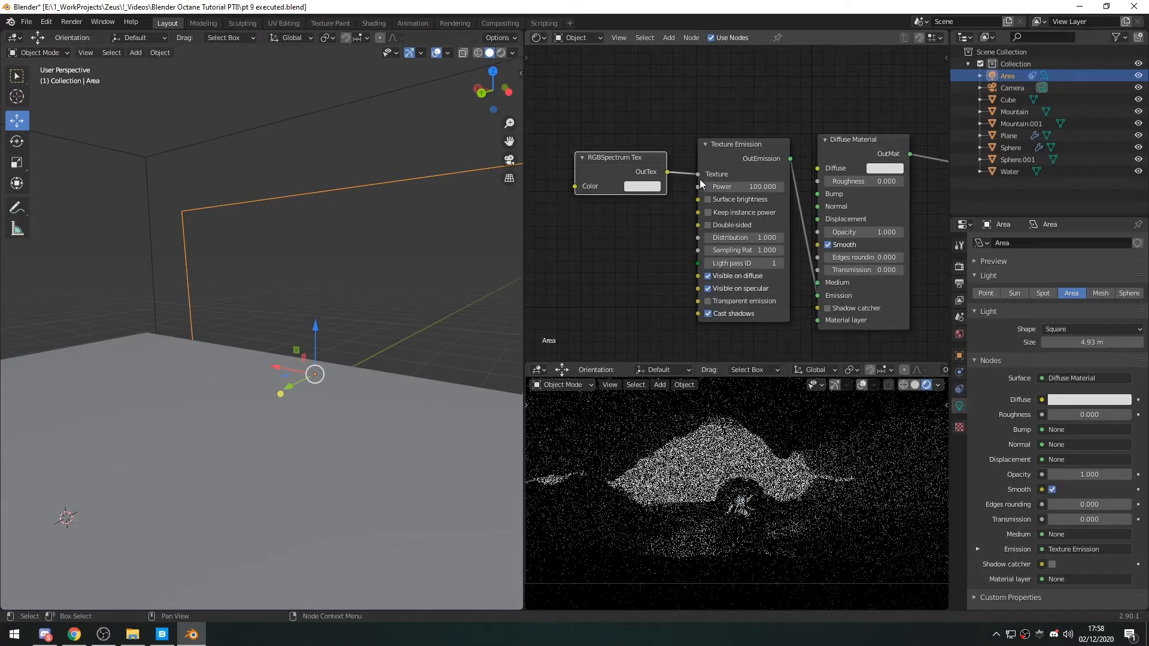
Step: Tint the area light's RGBSpectrum colour light cyan-blue and enable Surface brightness with a power of 2.001
{"action": "left_click", "coordinate": [644, 188]}
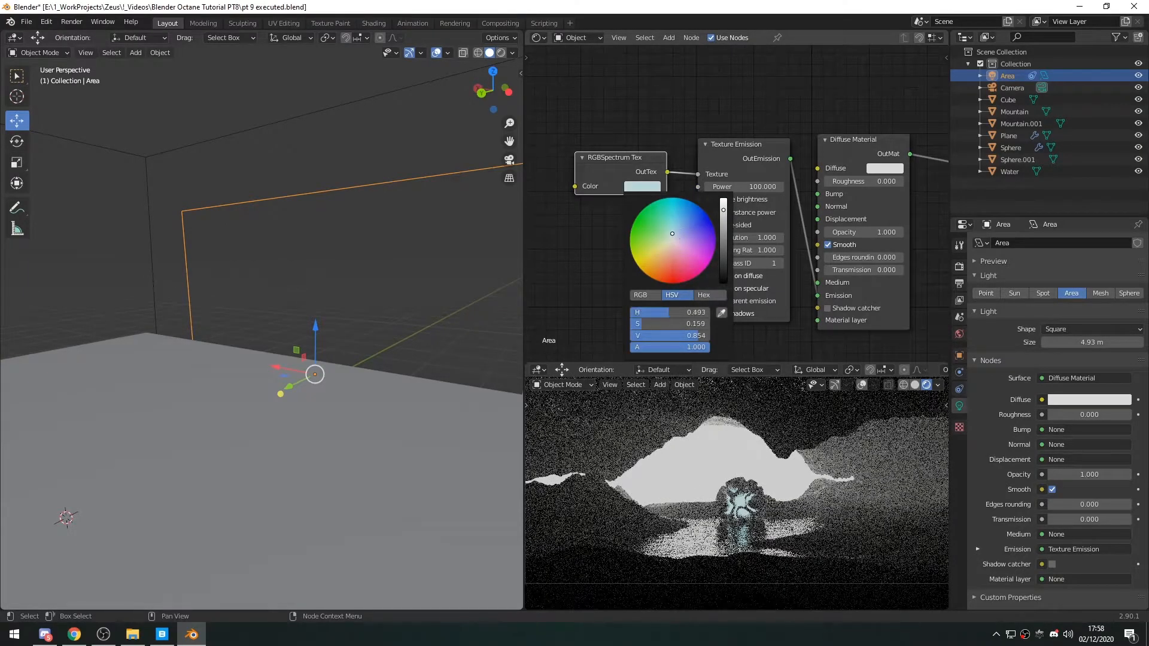
{"action": "left_click", "coordinate": [672, 235]}
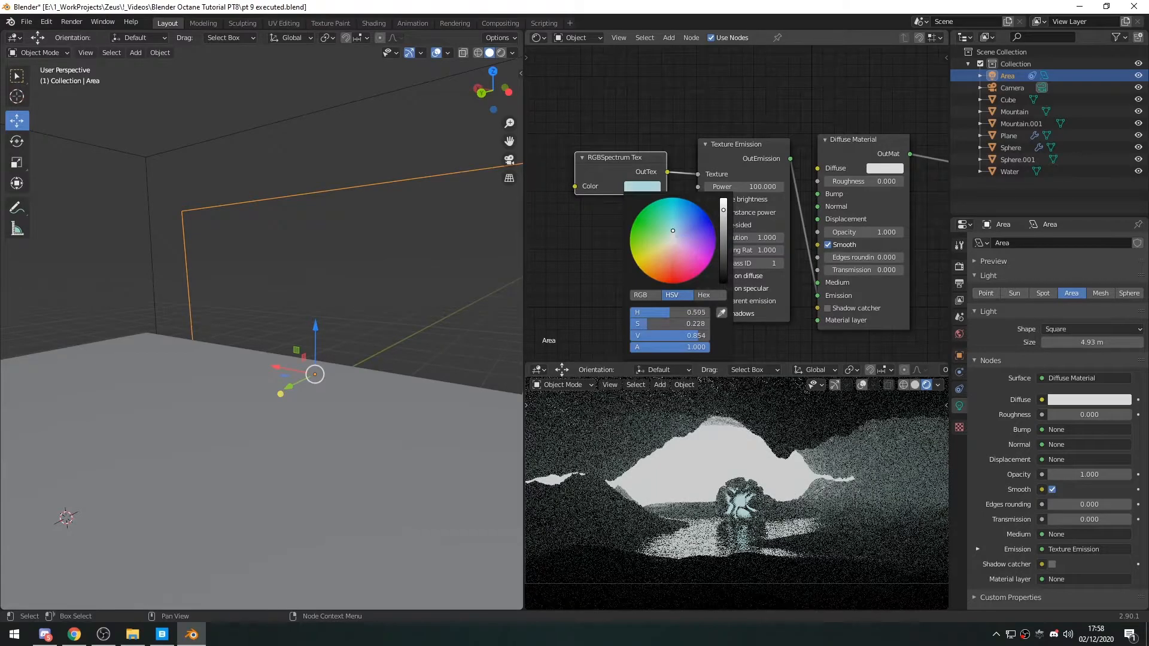
{"action": "left_click", "coordinate": [673, 231]}
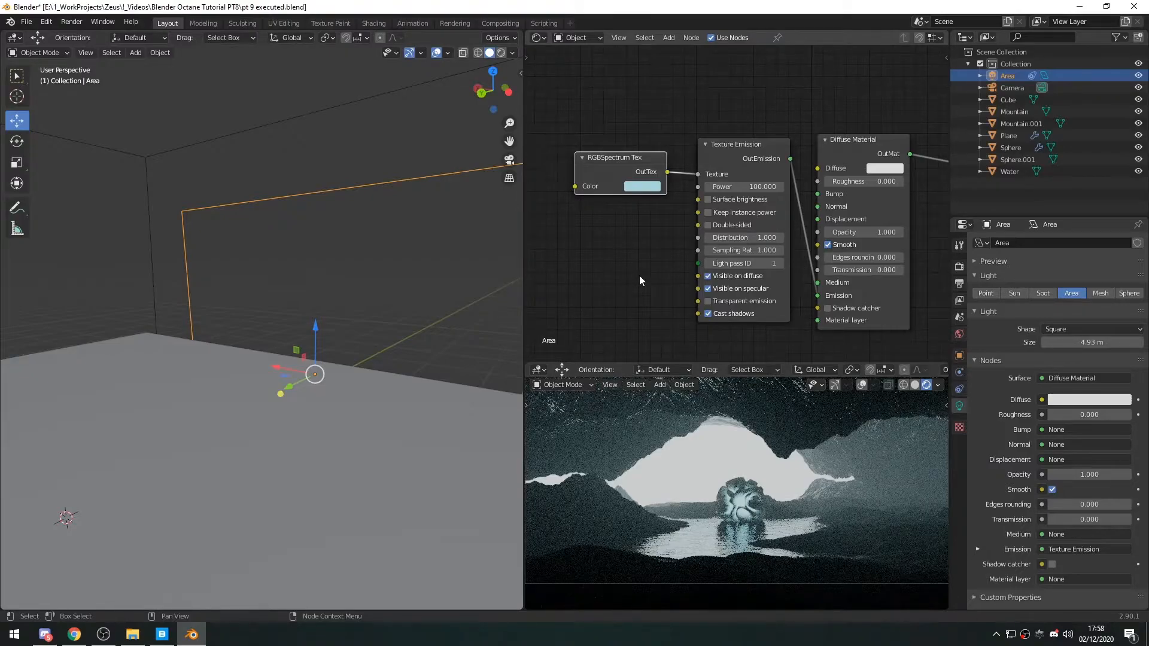
{"action": "left_click", "coordinate": [708, 199]}
{"action": "mouse_move", "coordinate": [758, 187]}
{"action": "left_mouse_down"}
{"action": "mouse_move", "coordinate": [721, 188]}
{"action": "mouse_move", "coordinate": [751, 187]}
{"action": "left_mouse_up"}
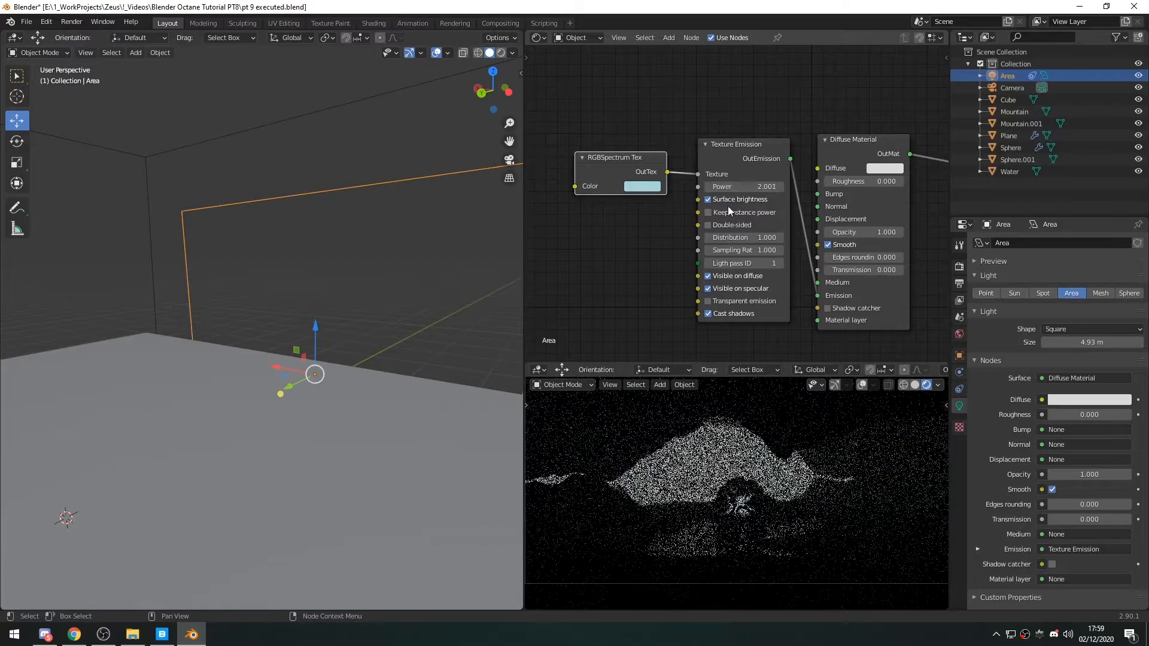
{"action": "left_click", "coordinate": [644, 188]}
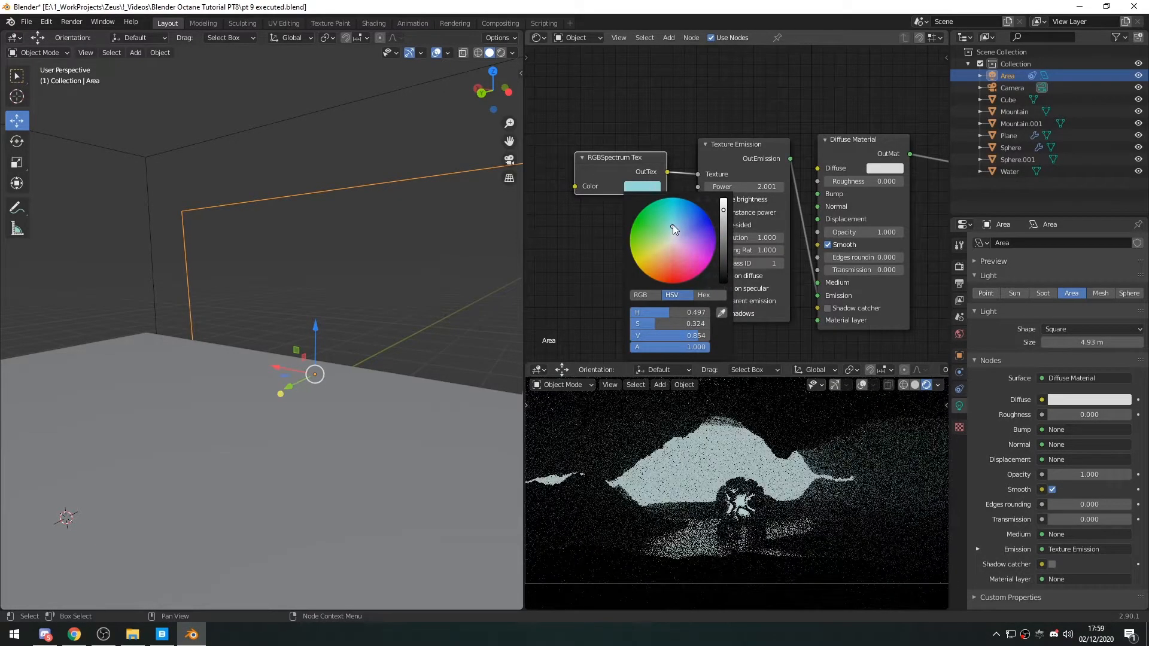
{"action": "left_click", "coordinate": [673, 224]}
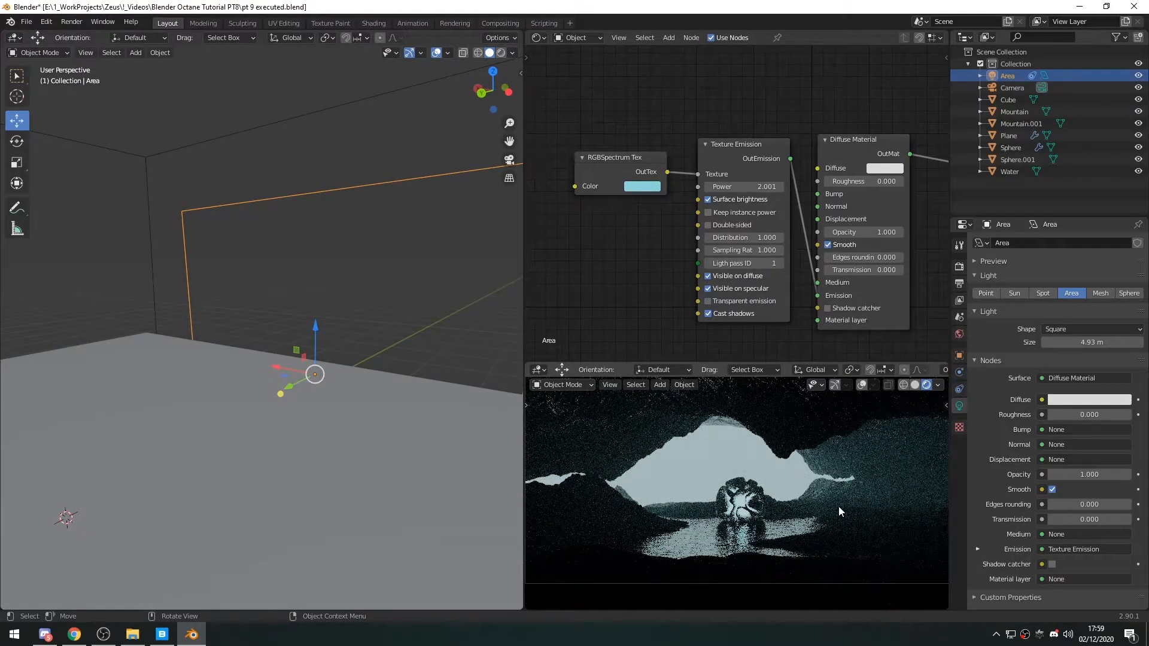
Step: Duplicate the area light and move the copy about 8.8 m along Y to the camera's end of the cube
{"action": "middle_click_drag", "start_coordinate": [172, 436], "coordinate": [288, 480]}
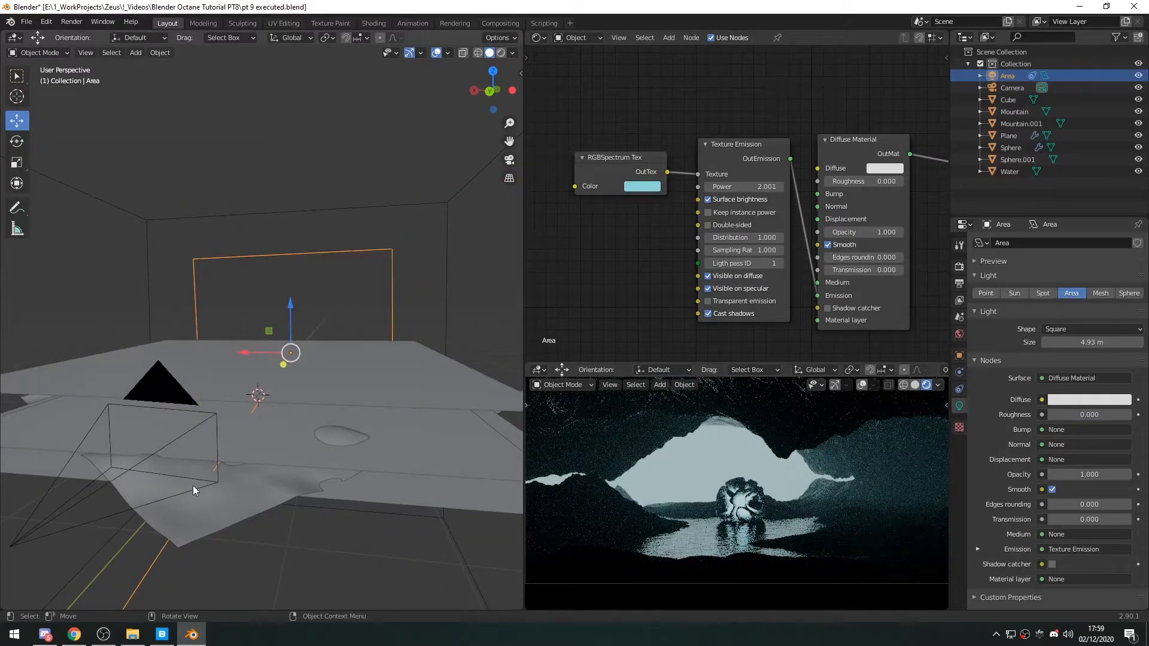
{"action": "middle_click_drag", "start_coordinate": [193, 486], "coordinate": [163, 489]}
{"action": "scroll", "coordinate": [364, 480], "scroll_direction": "down", "scroll_amount": 3}
{"action": "middle_click_drag", "start_coordinate": [364, 480], "coordinate": [287, 483]}
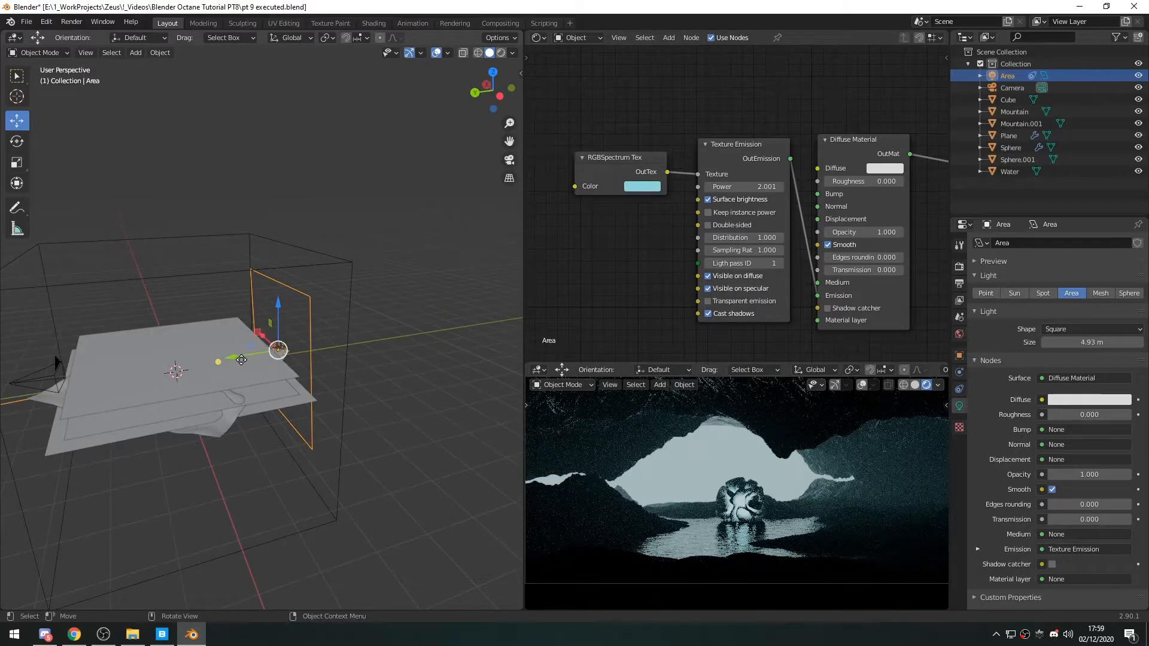
{"action": "key", "text": "shift+d"}
{"action": "key", "text": "Escape"}
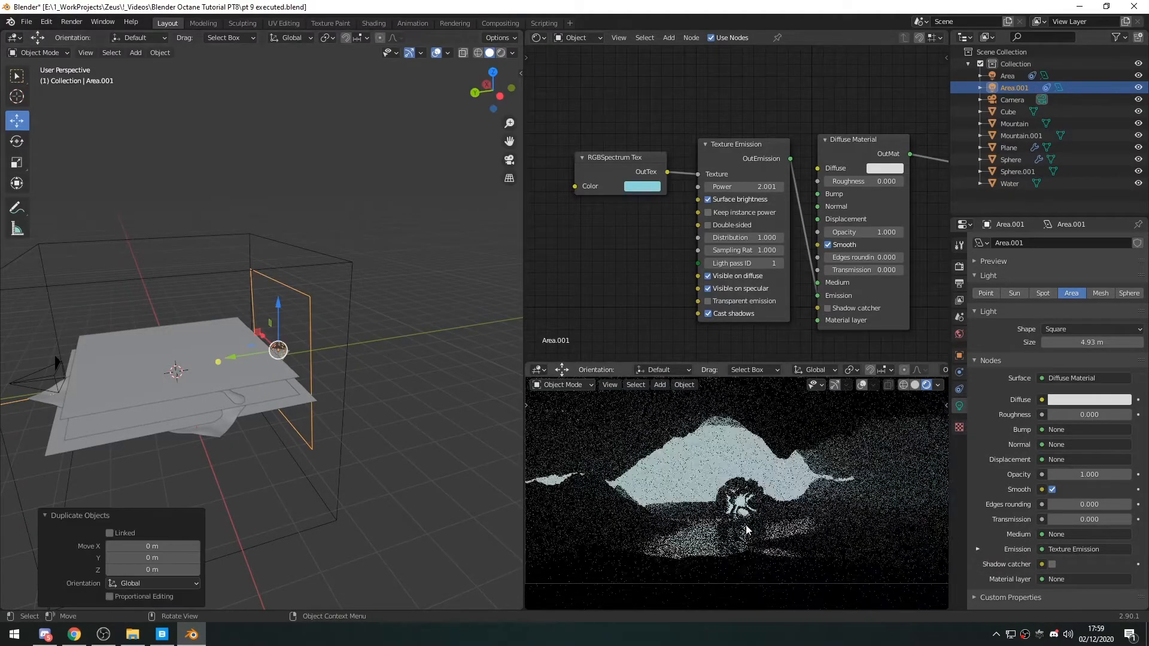
{"action": "middle_click_drag", "start_coordinate": [256, 459], "coordinate": [295, 456]}
{"action": "left_click_drag", "start_coordinate": [246, 363], "coordinate": [0, 458]}
{"action": "scroll", "coordinate": [465, 455], "scroll_direction": "down", "scroll_amount": 2}
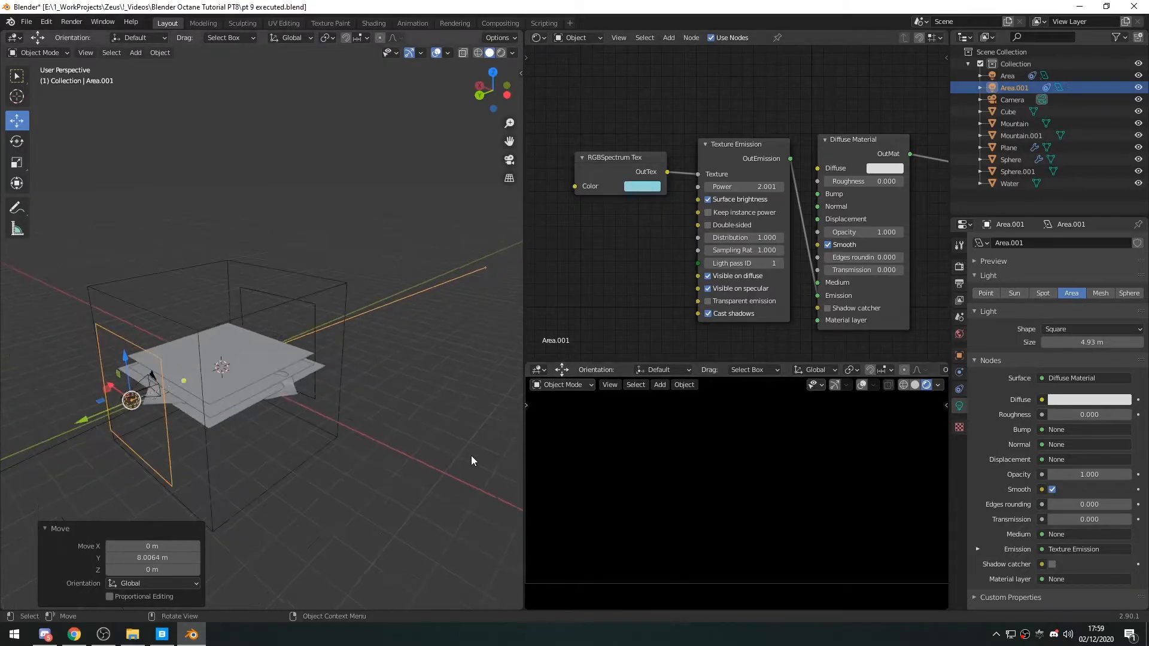
{"action": "left_click_drag", "start_coordinate": [84, 422], "coordinate": [59, 426]}
Step: Shrink the duplicated area light to 1.51 m and move it about -1.4 m along Y beside the camera
{"action": "middle_click_drag", "start_coordinate": [184, 450], "coordinate": [214, 350]}
{"action": "left_click_drag", "start_coordinate": [438, 297], "coordinate": [414, 381]}
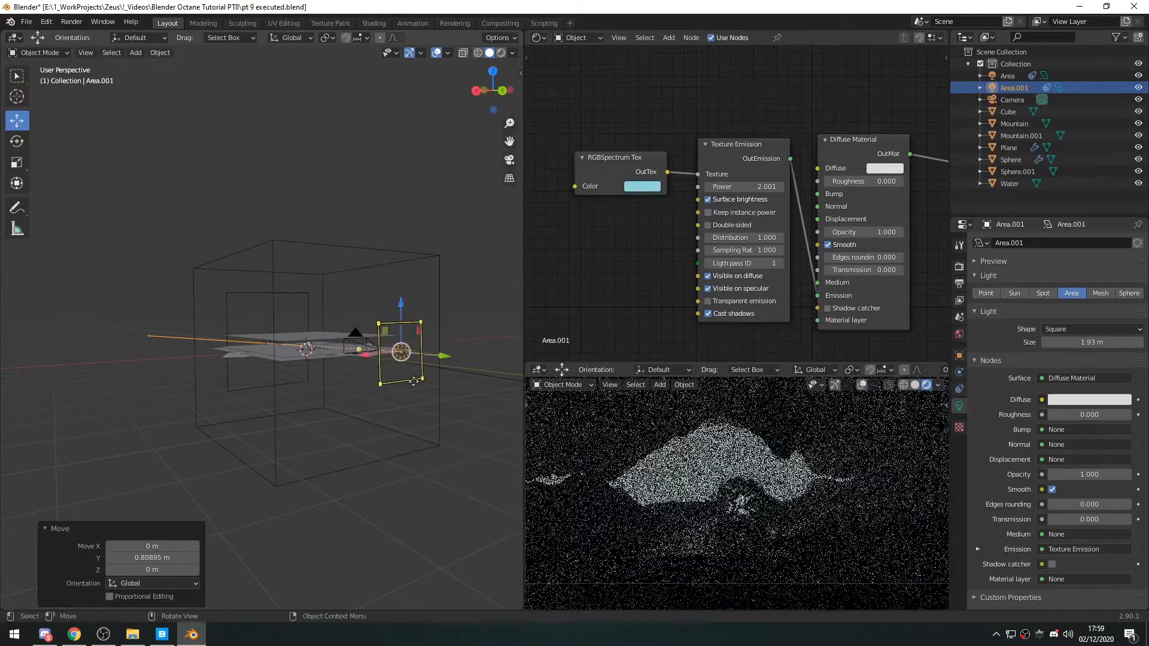
{"action": "middle_click_drag", "start_coordinate": [444, 405], "coordinate": [395, 428]}
{"action": "left_click_drag", "start_coordinate": [232, 435], "coordinate": [289, 434]}
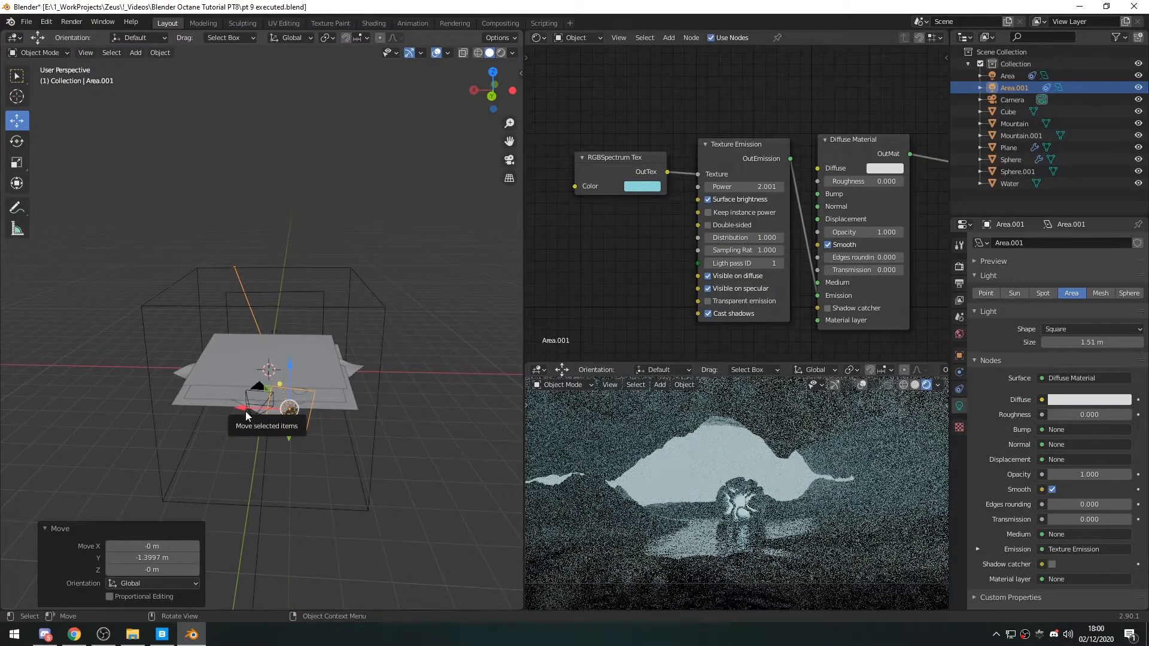
{"action": "middle_click_drag", "start_coordinate": [358, 446], "coordinate": [242, 325]}
{"action": "scroll", "coordinate": [389, 447], "scroll_direction": "up", "scroll_amount": 7}
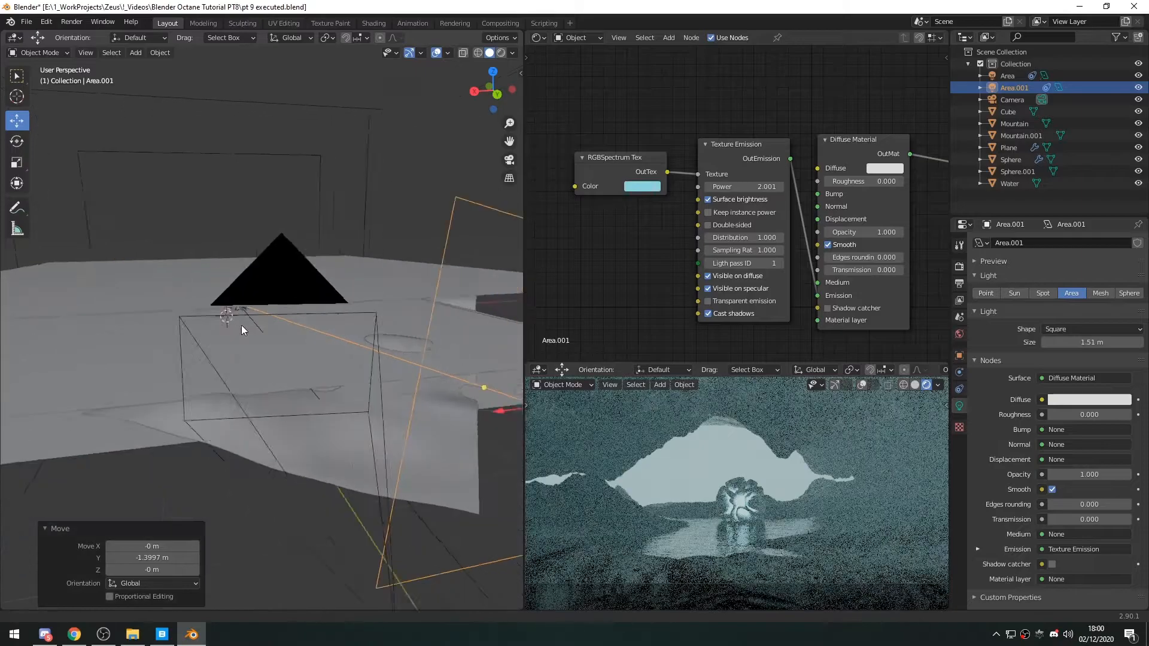
Step: Try emission powers of 0.3 and 0.4 on the duplicated area light's Texture Emission node and settle on 0.5
{"action": "scroll", "coordinate": [241, 325], "scroll_direction": "down", "scroll_amount": 3}
{"action": "left_click_drag", "start_coordinate": [752, 186], "coordinate": [720, 187]}
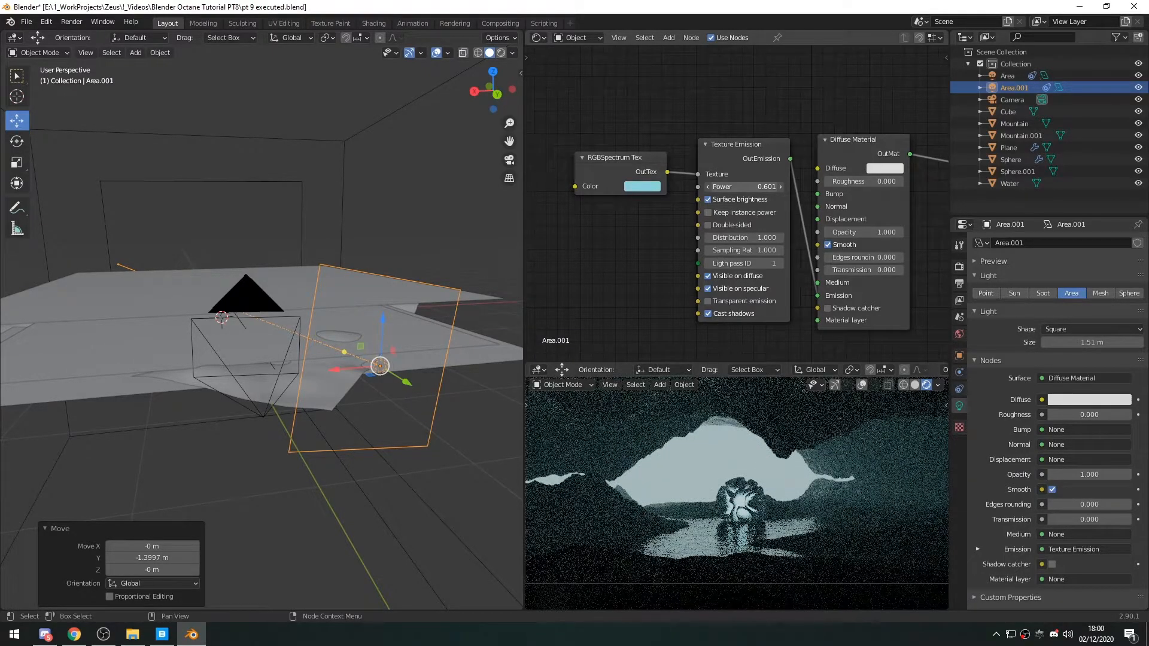
{"action": "left_click_drag", "start_coordinate": [744, 187], "coordinate": [736, 186]}
{"action": "left_click", "coordinate": [744, 187]}
{"action": "type", "text": "0.3"}
{"action": "key", "text": "Return"}
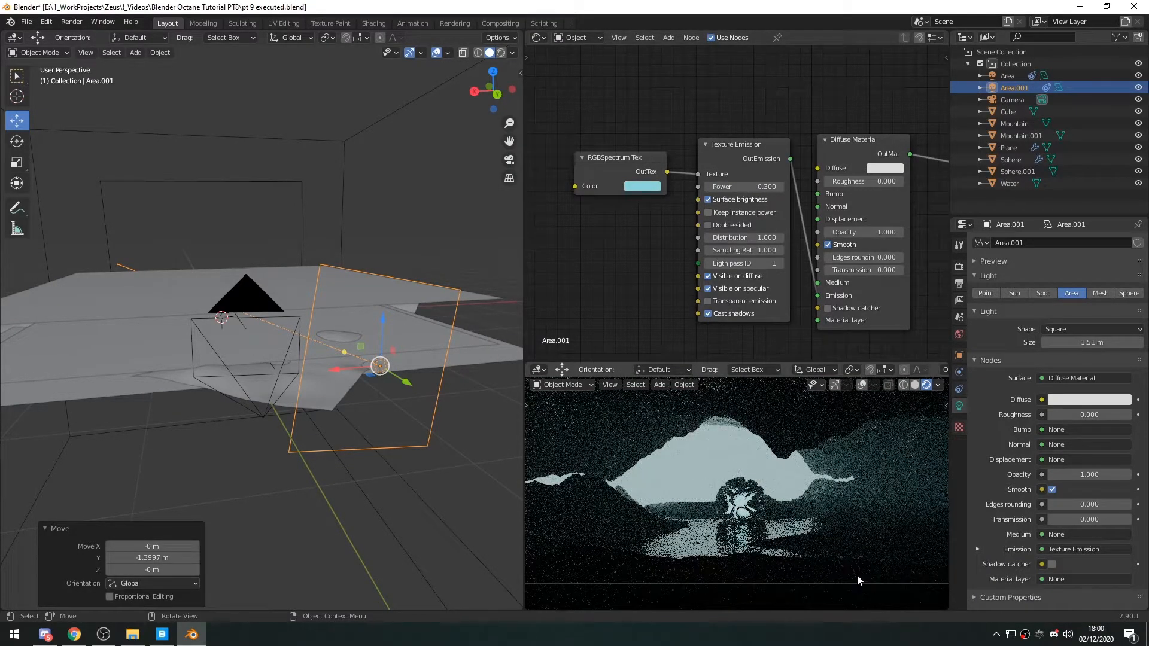
{"action": "left_click", "coordinate": [748, 185]}
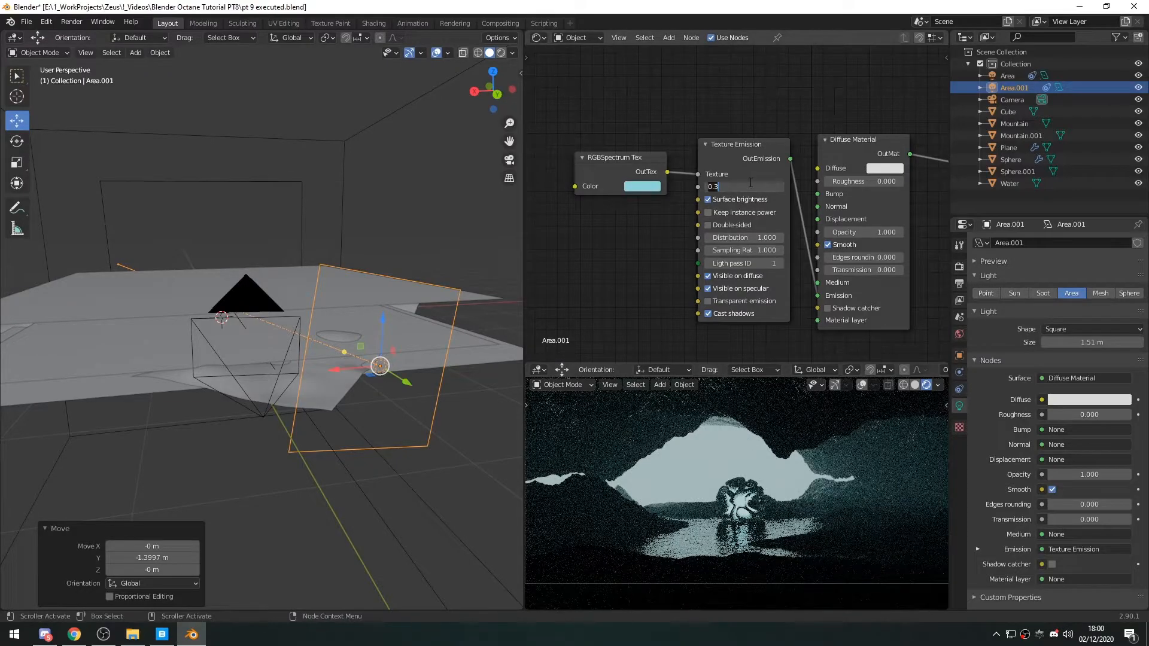
{"action": "type", "text": ".4"}
{"action": "key", "text": "Return"}
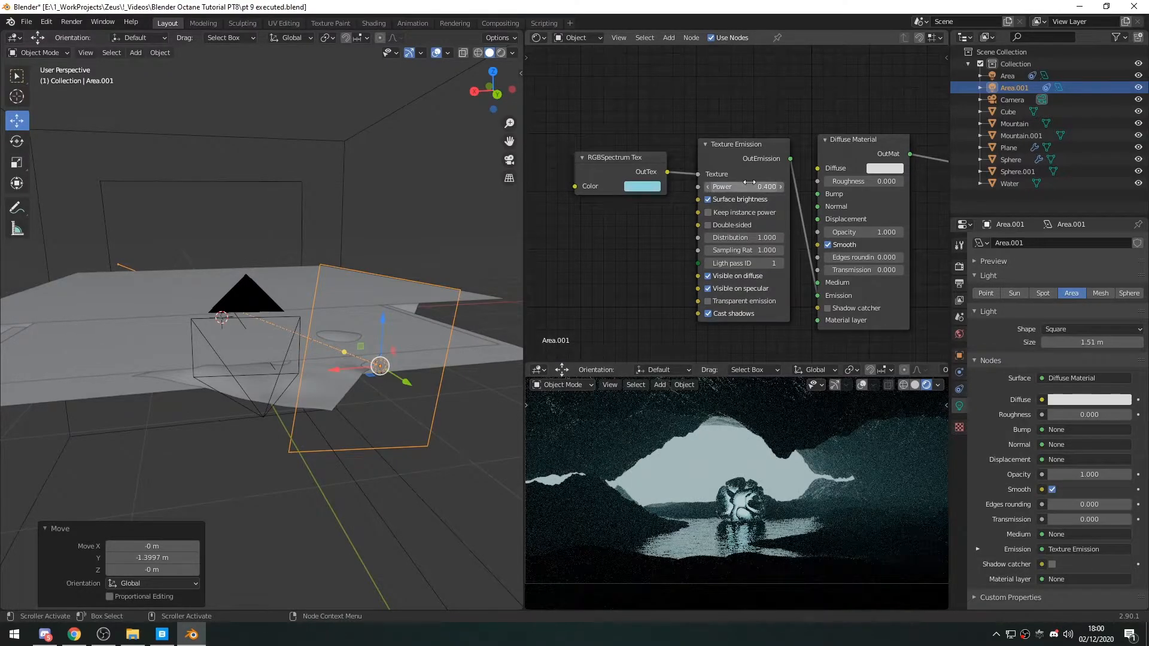
{"action": "left_click", "coordinate": [745, 187]}
{"action": "type", "text": ".5"}
{"action": "key", "text": "Return"}
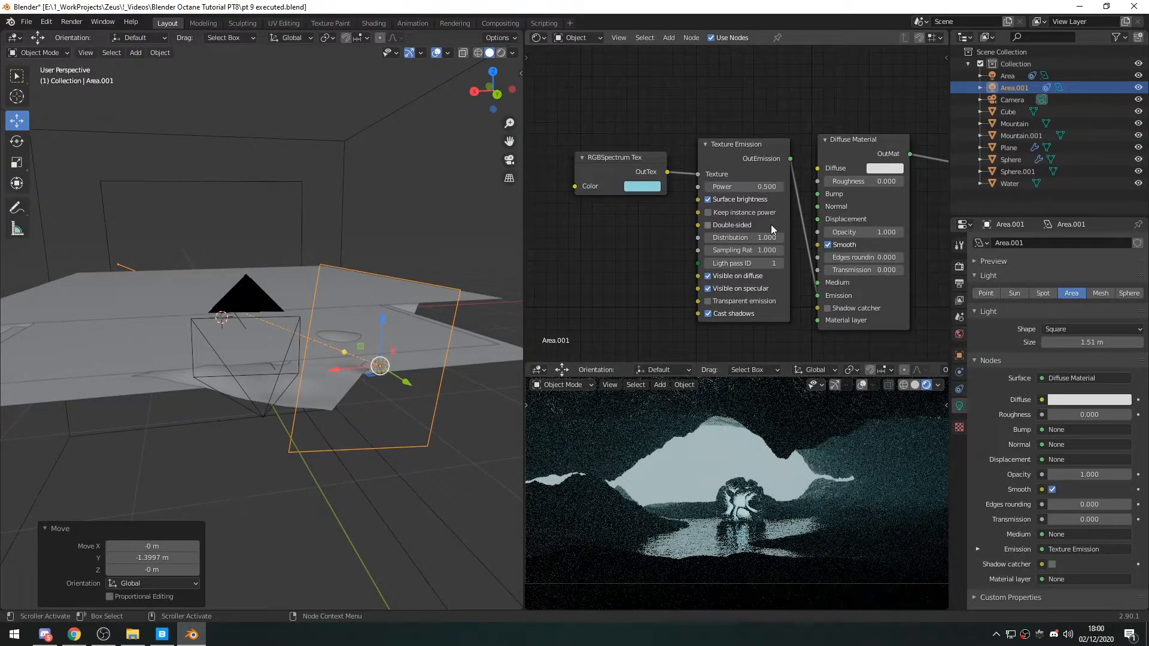
{"action": "left_click", "coordinate": [641, 260]}
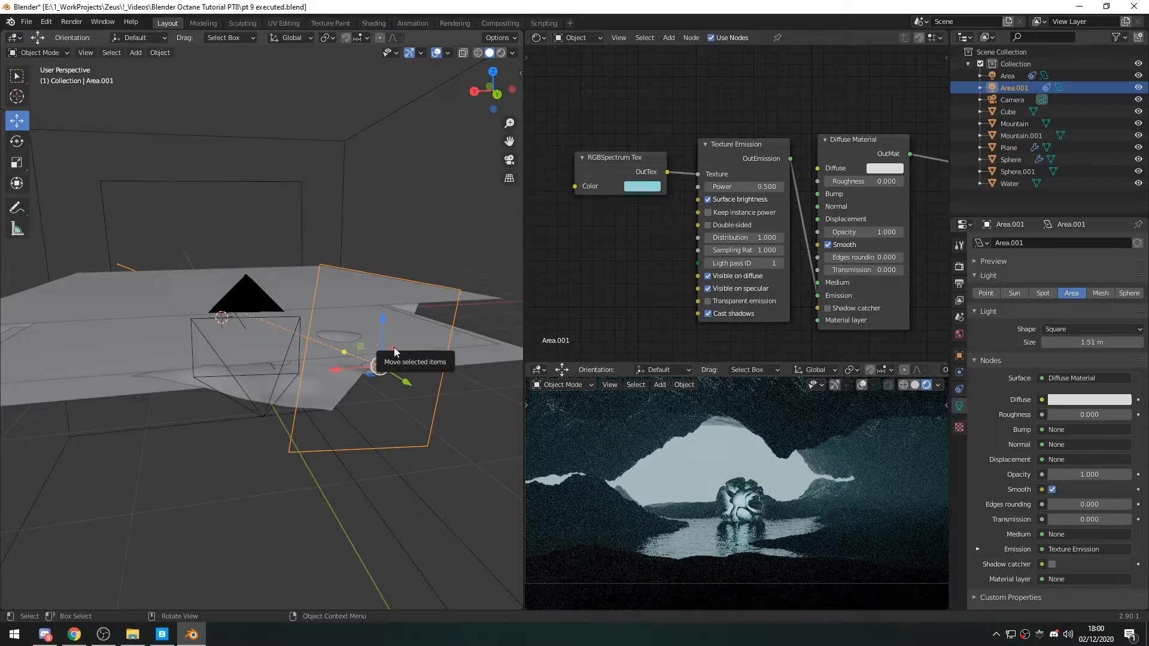
Step: Look through the camera's Octane depth of field settings
{"action": "left_click", "coordinate": [438, 479]}
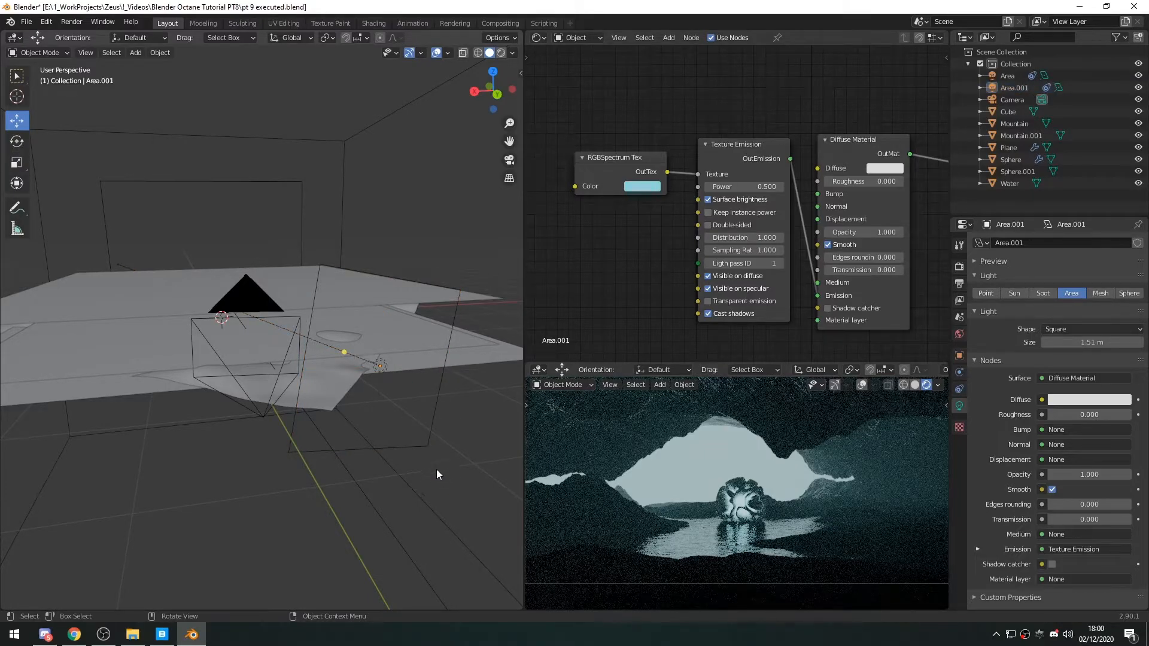
{"action": "middle_click_drag", "start_coordinate": [261, 487], "coordinate": [203, 498]}
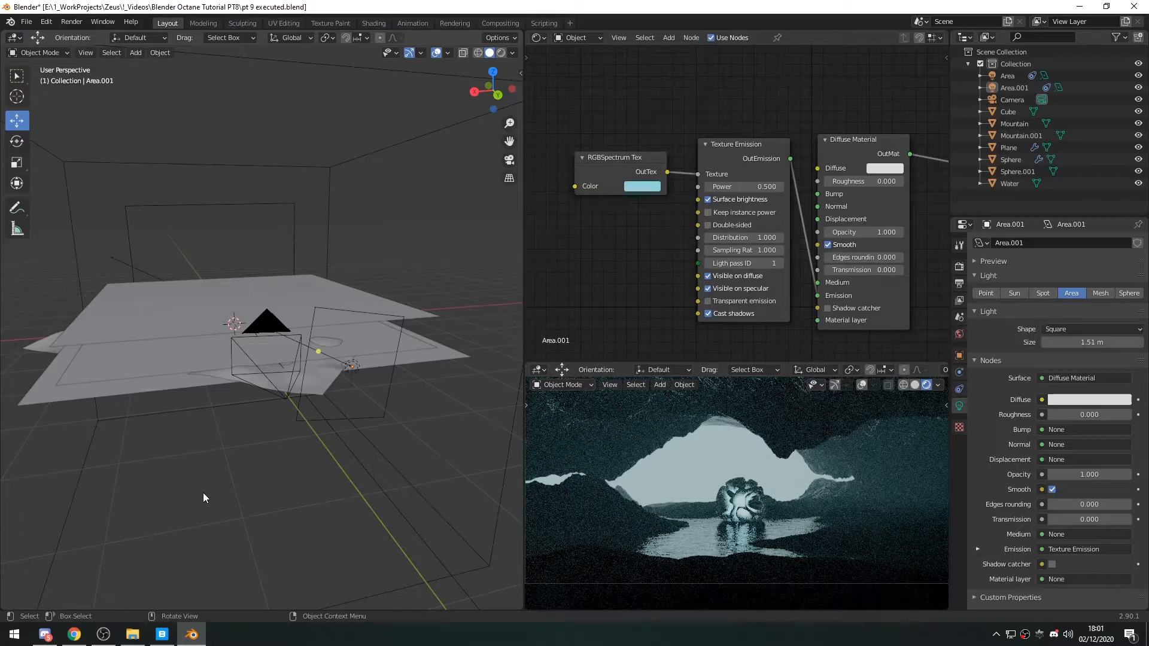
{"action": "middle_click_drag", "start_coordinate": [448, 423], "coordinate": [432, 441]}
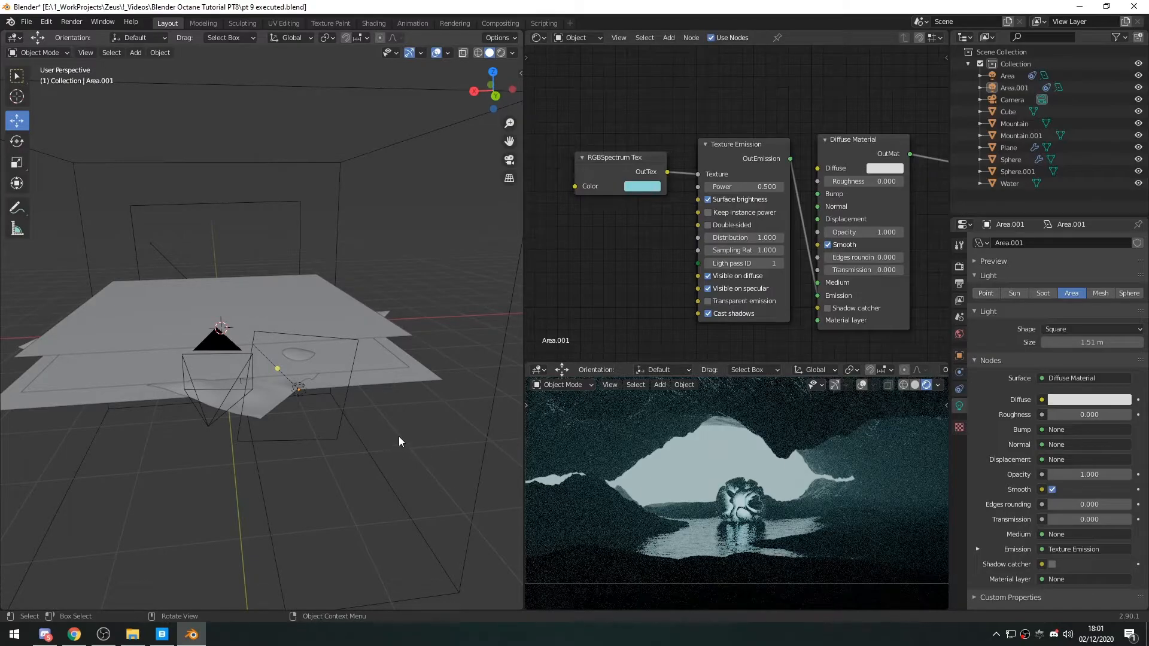
{"action": "middle_click_drag", "start_coordinate": [380, 439], "coordinate": [323, 516]}
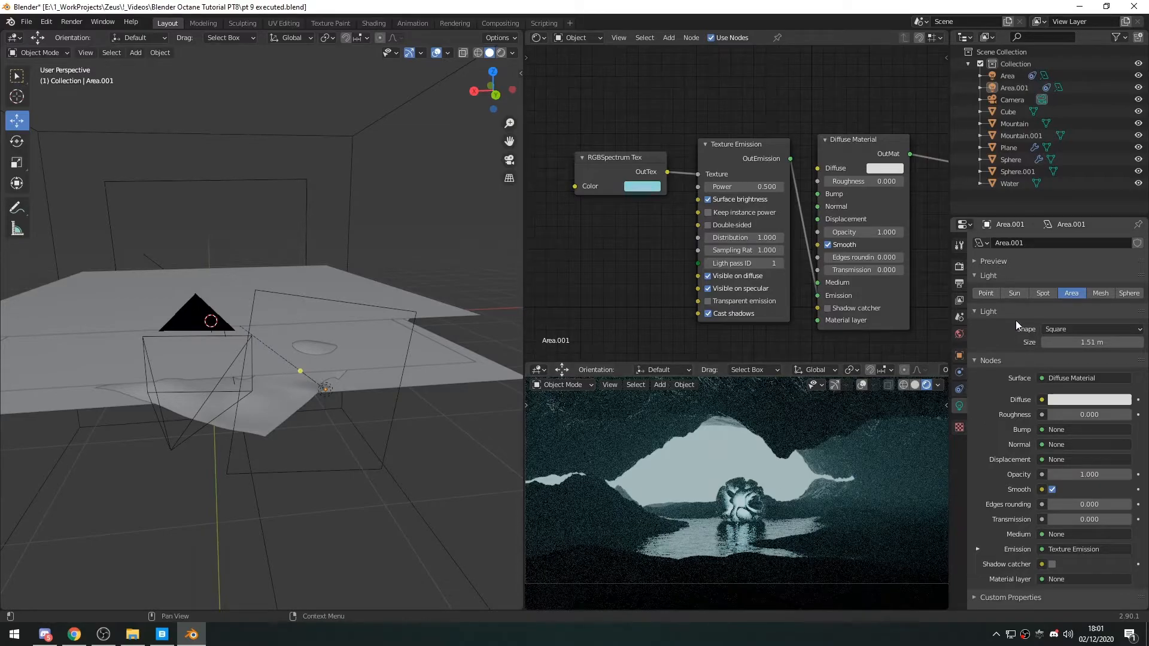
{"action": "left_click", "coordinate": [1013, 100]}
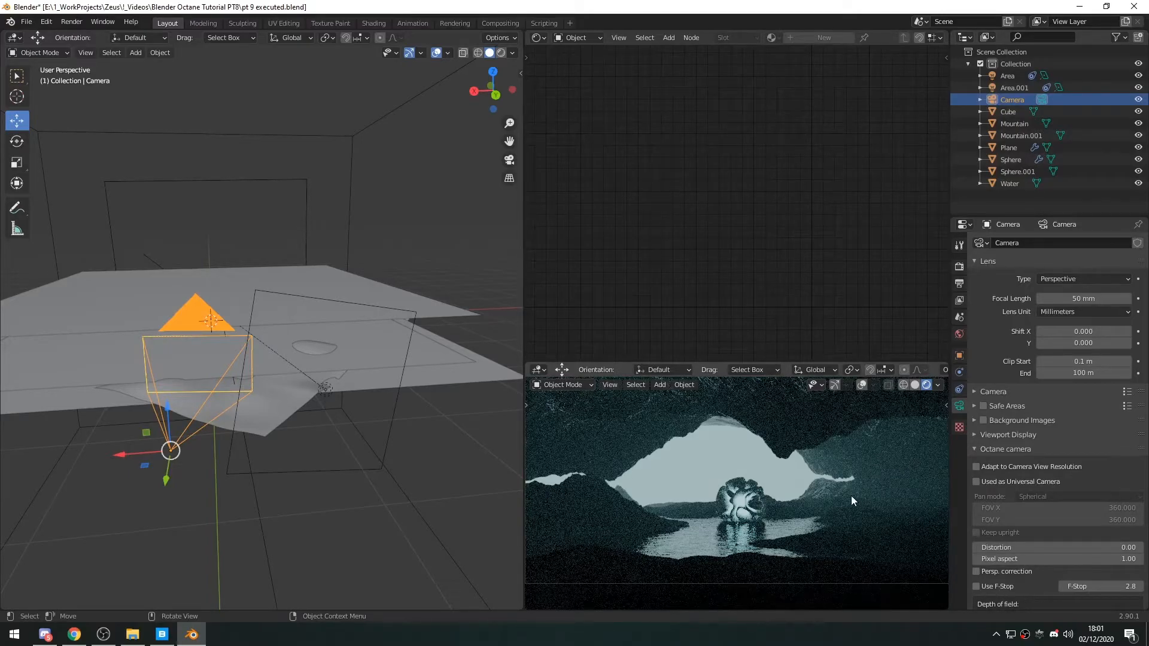
{"action": "scroll", "coordinate": [1008, 501], "scroll_direction": "down", "scroll_amount": 8}
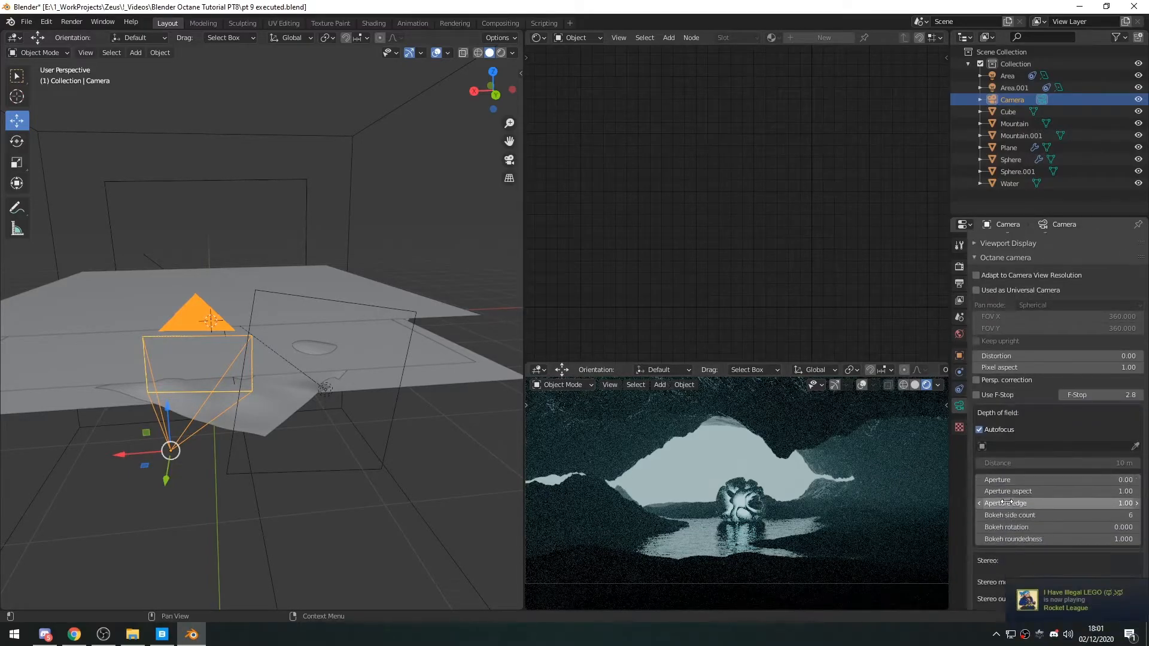
Step: Select the rippled metal sphere and snap the 3D cursor to its centre
{"action": "mouse_move", "coordinate": [410, 387]}
{"action": "middle_mouse_down"}
{"action": "mouse_move", "coordinate": [272, 396]}
{"action": "mouse_move", "coordinate": [364, 386]}
{"action": "middle_mouse_up"}
{"action": "scroll", "coordinate": [357, 393], "scroll_direction": "up", "scroll_amount": 4}
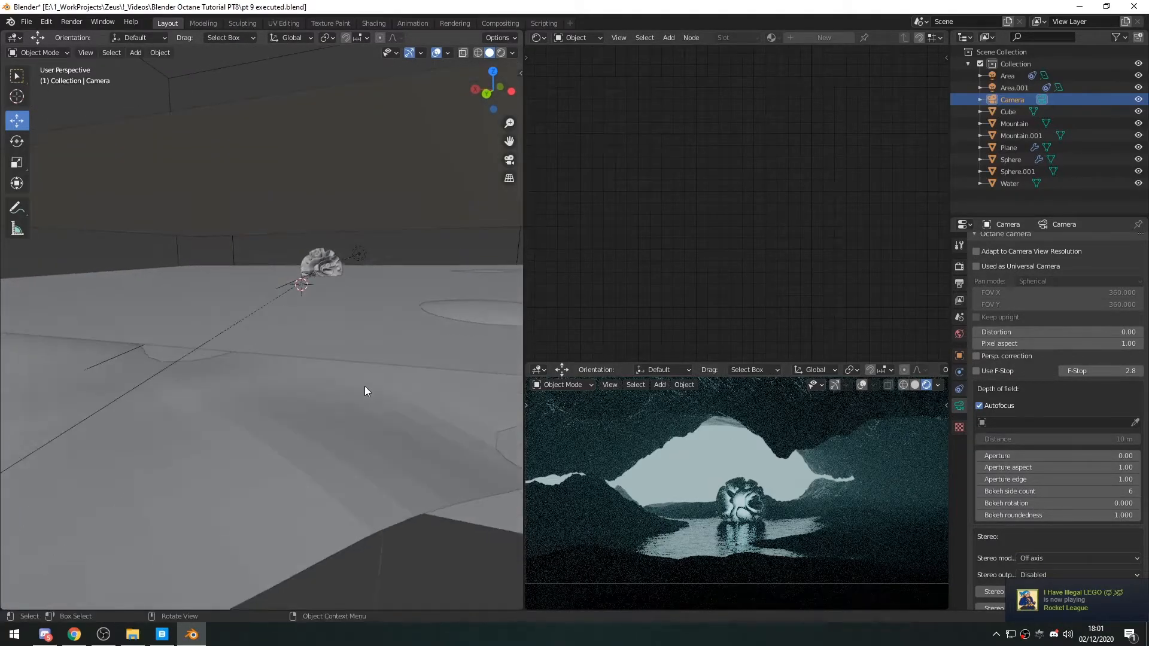
{"action": "left_click", "coordinate": [322, 264]}
{"action": "key", "text": "KP_Decimal"}
{"action": "scroll", "coordinate": [335, 315], "scroll_direction": "down", "scroll_amount": 5}
{"action": "middle_click_drag", "start_coordinate": [335, 315], "coordinate": [279, 293]}
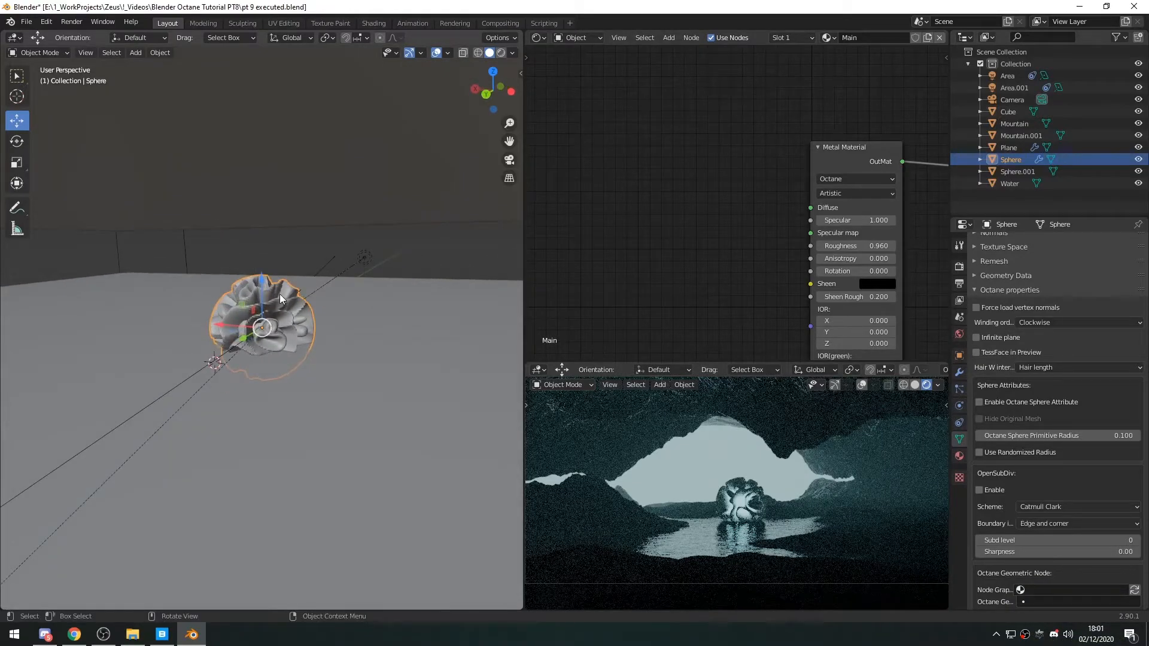
{"action": "key", "text": "shift+s"}
{"action": "left_click", "coordinate": [287, 362]}
{"action": "middle_click_drag", "start_coordinate": [287, 362], "coordinate": [257, 324]}
{"action": "key", "text": "shift+s"}
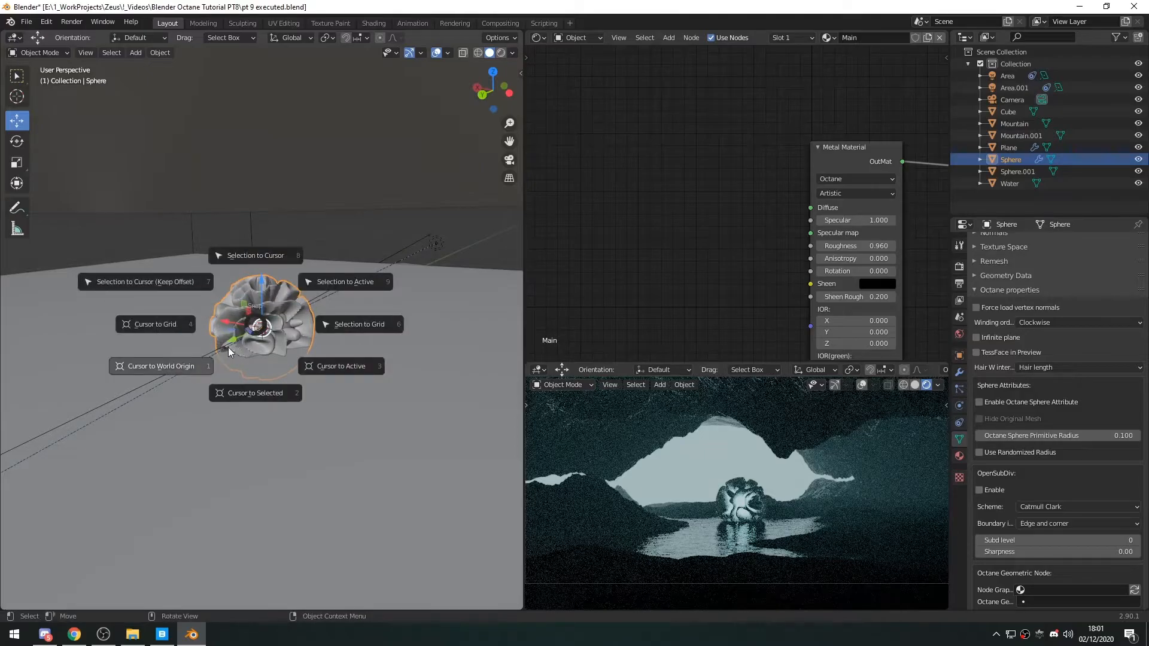
{"action": "left_click", "coordinate": [359, 324]}
{"action": "key", "text": "shift+a"}
{"action": "key", "text": "alt+a"}
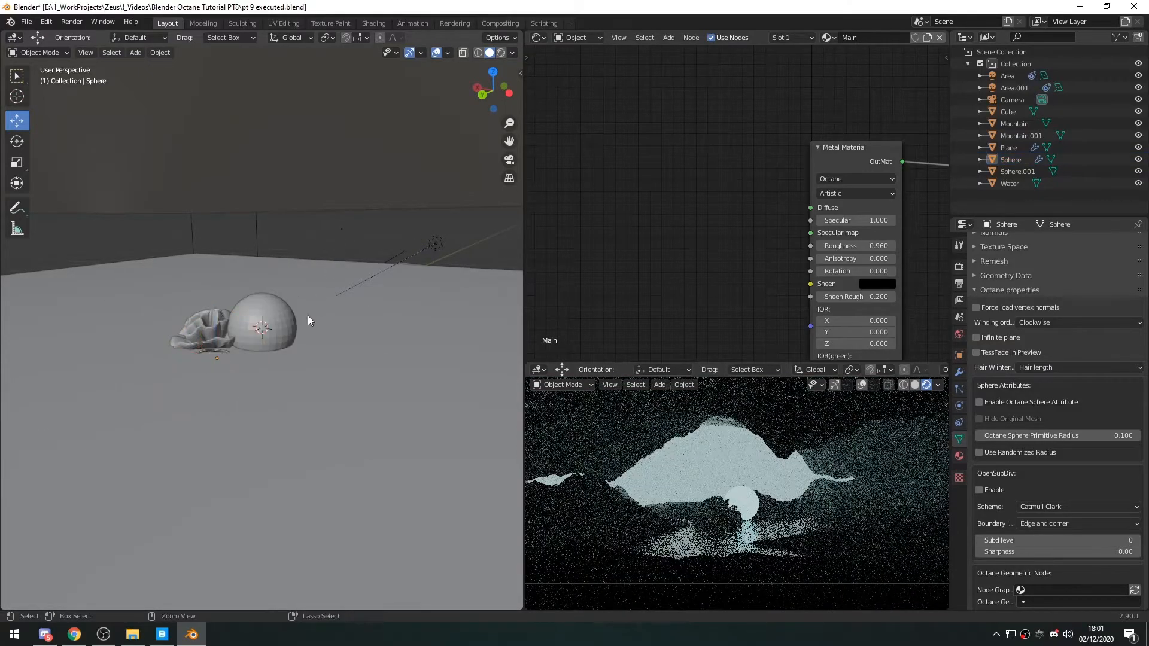
{"action": "key", "text": "ctrl+z"}
{"action": "key", "text": "ctrl+z"}
Step: Add a Plain Axes empty at the sphere's centre and scale it down to about 0.224
{"action": "key", "text": "shift+a"}
{"action": "mouse_move", "coordinate": [285, 306]}
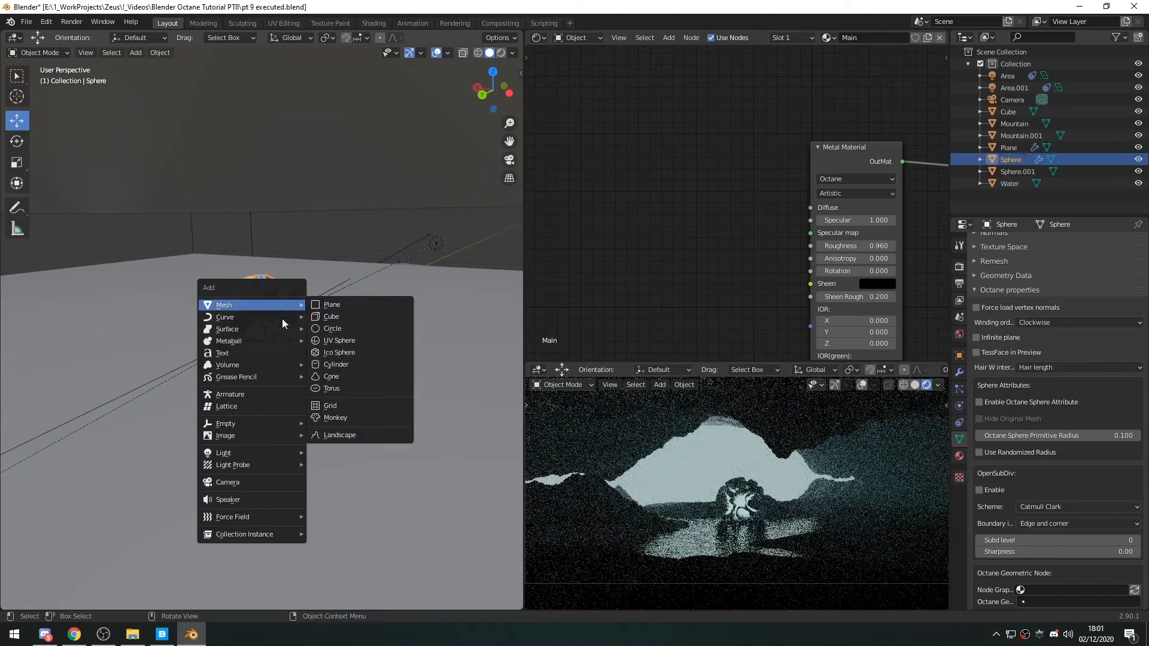
{"action": "mouse_move", "coordinate": [242, 424]}
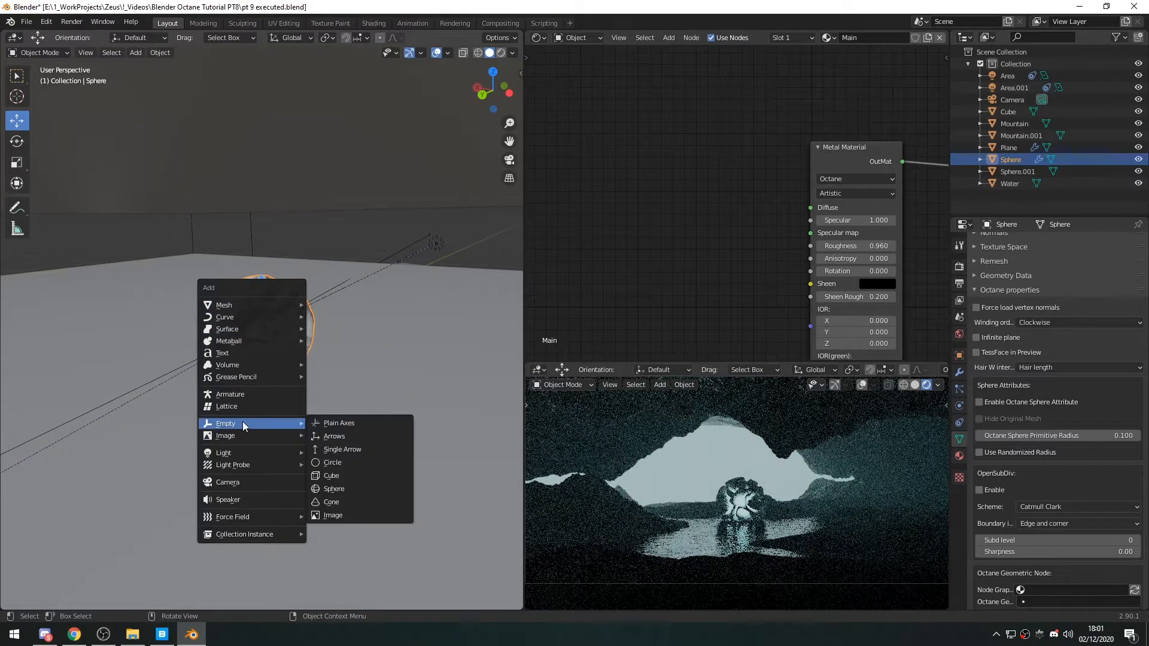
{"action": "left_click", "coordinate": [312, 423]}
{"action": "key", "text": "s"}
{"action": "left_click", "coordinate": [300, 331]}
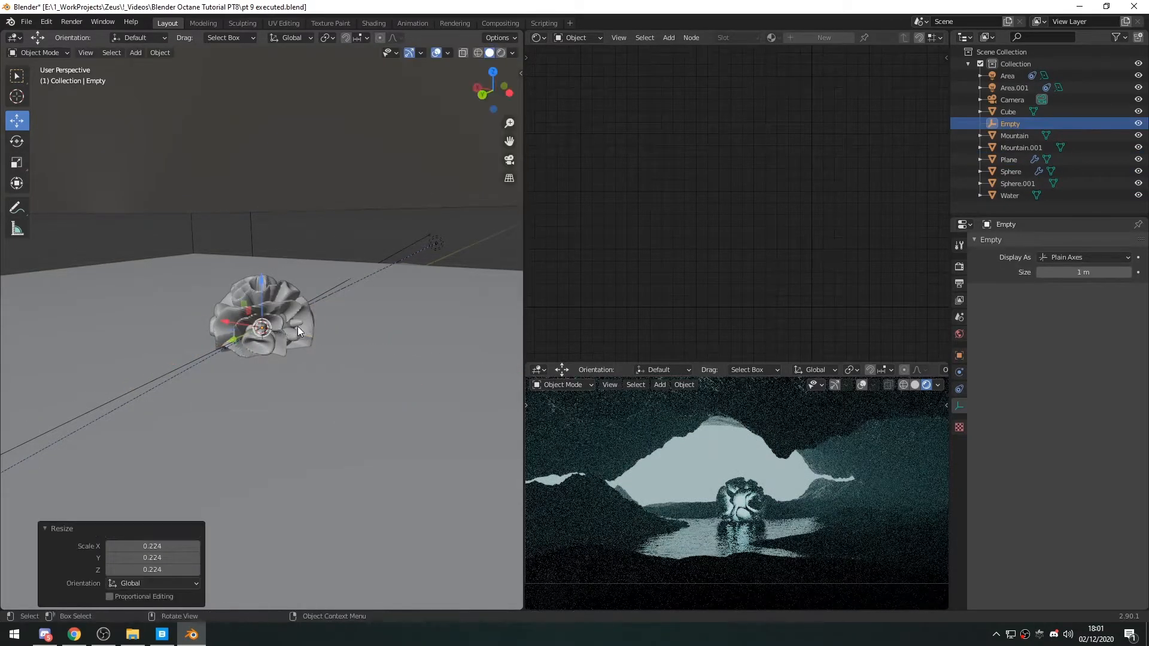
{"action": "key", "text": "alt+a"}
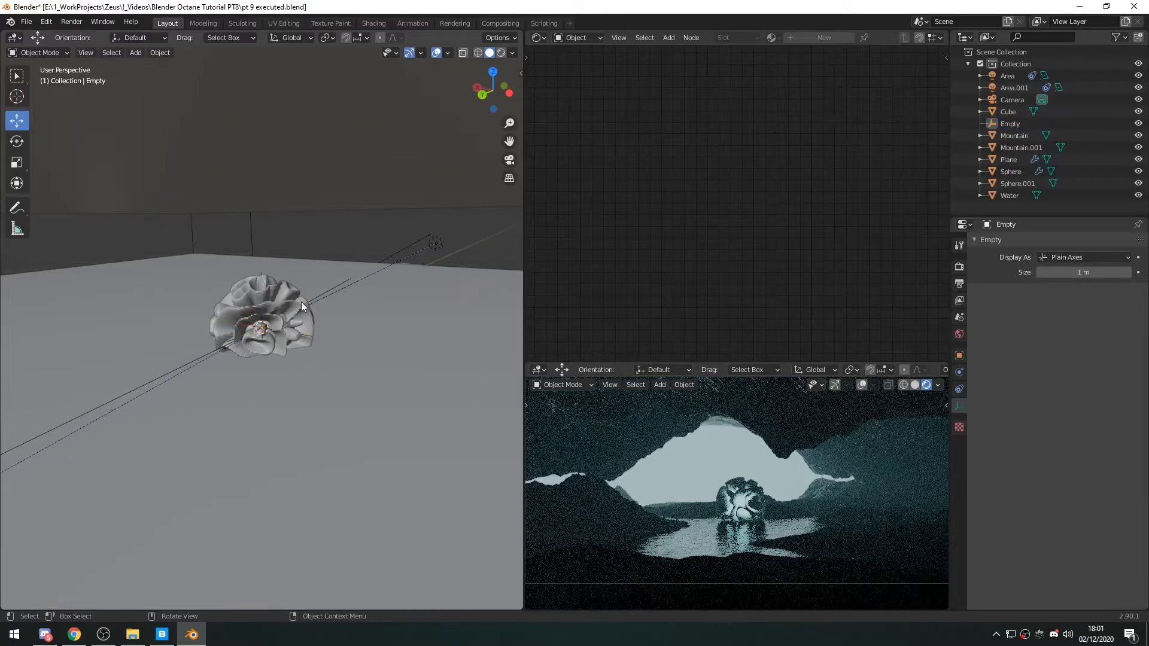
Step: Move the empty about 0.32 m along Y to the sphere's camera-facing side and raise it about 0.02 m along Z
{"action": "left_click", "coordinate": [260, 290]}
{"action": "left_click_drag", "start_coordinate": [234, 341], "coordinate": [229, 341]}
{"action": "key", "text": "z"}
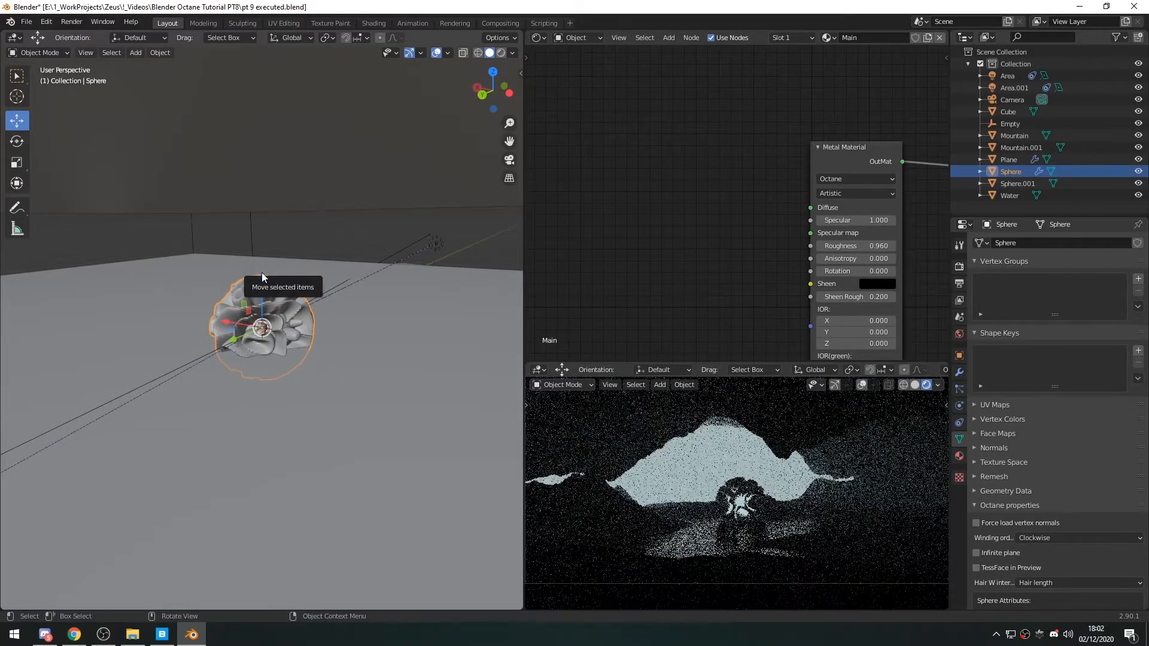
{"action": "left_click", "coordinate": [261, 272]}
{"action": "left_click_drag", "start_coordinate": [234, 338], "coordinate": [183, 357]}
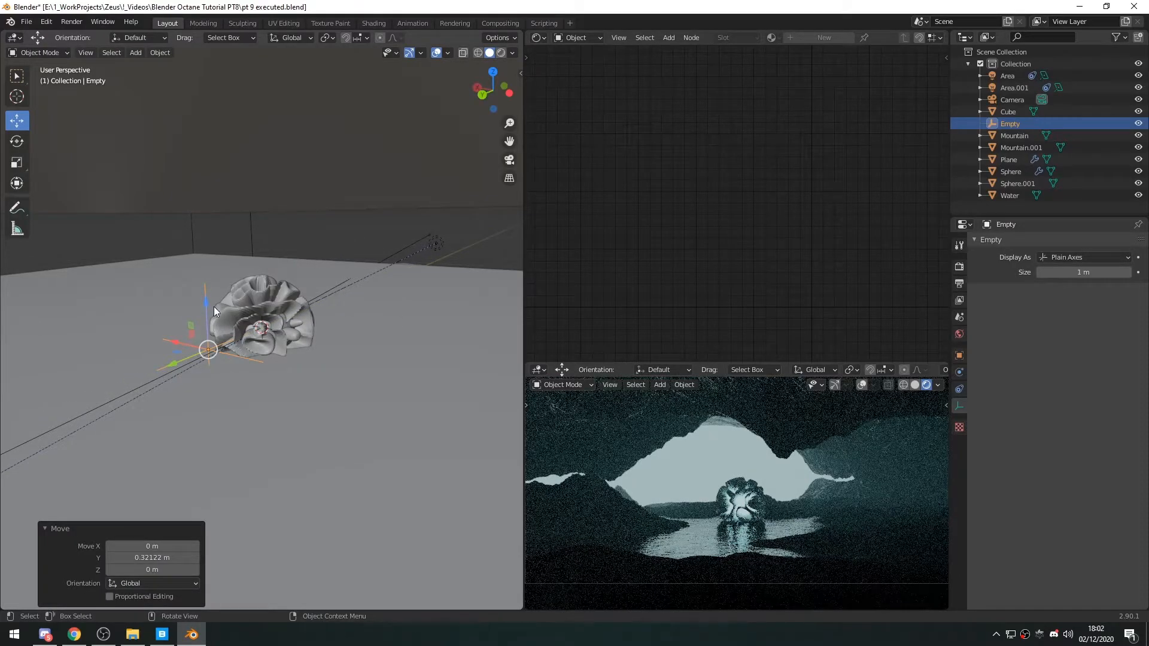
{"action": "left_click_drag", "start_coordinate": [206, 299], "coordinate": [207, 295]}
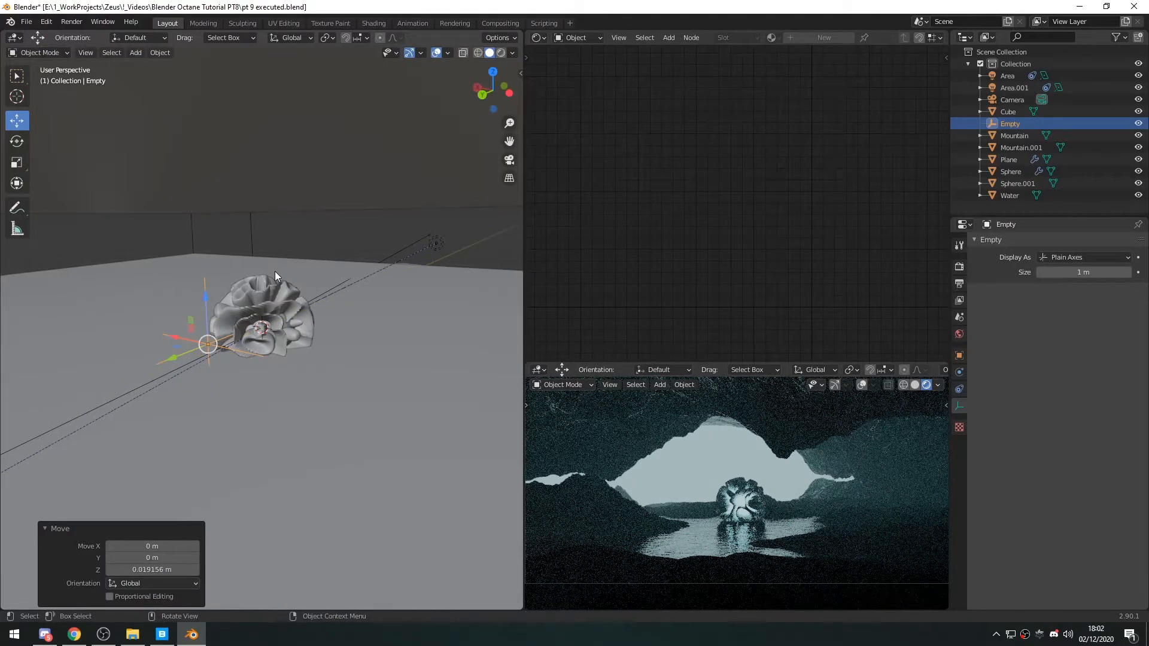
{"action": "middle_click_drag", "start_coordinate": [262, 268], "coordinate": [290, 267]}
{"action": "left_click", "coordinate": [369, 267]}
Step: Turn off Autofocus on the camera and choose Empty as its depth of field focus object
{"action": "middle_click_drag", "start_coordinate": [290, 330], "coordinate": [309, 326]}
{"action": "key", "text": "KP_0"}
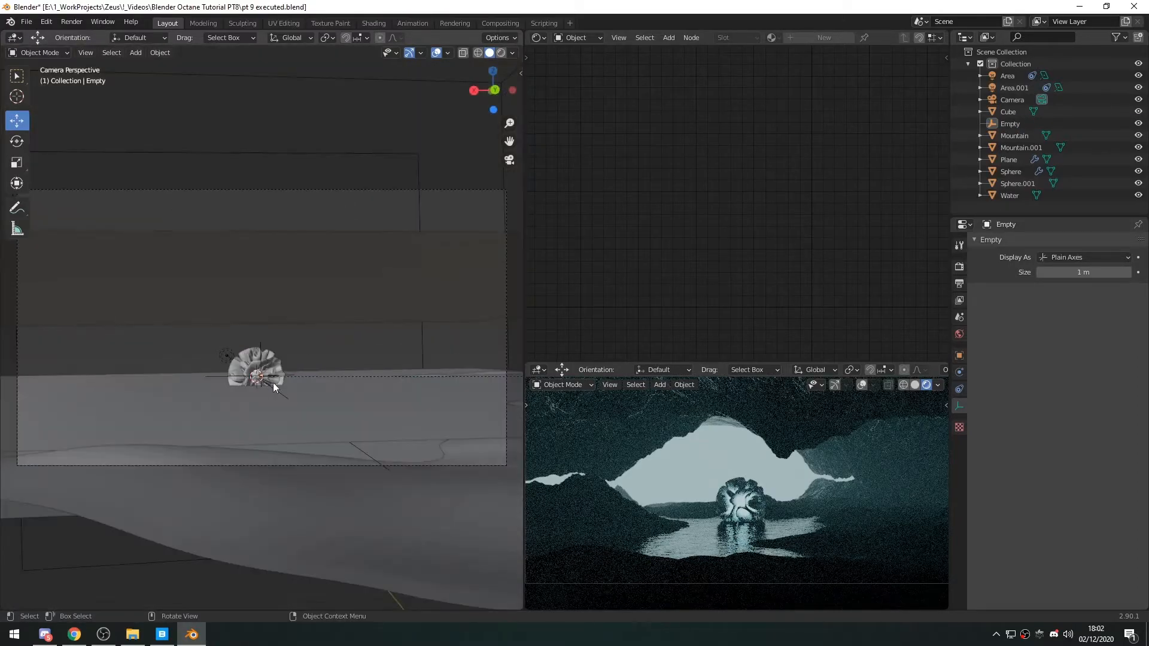
{"action": "left_click", "coordinate": [1015, 99]}
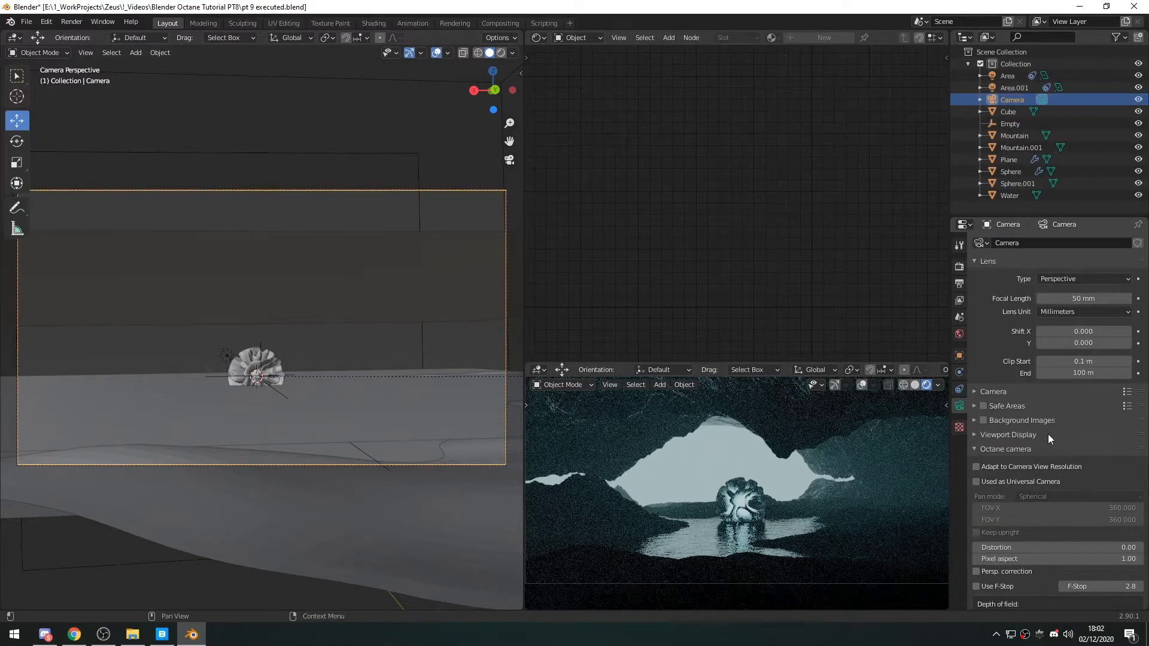
{"action": "scroll", "coordinate": [1003, 473], "scroll_direction": "down", "scroll_amount": 5}
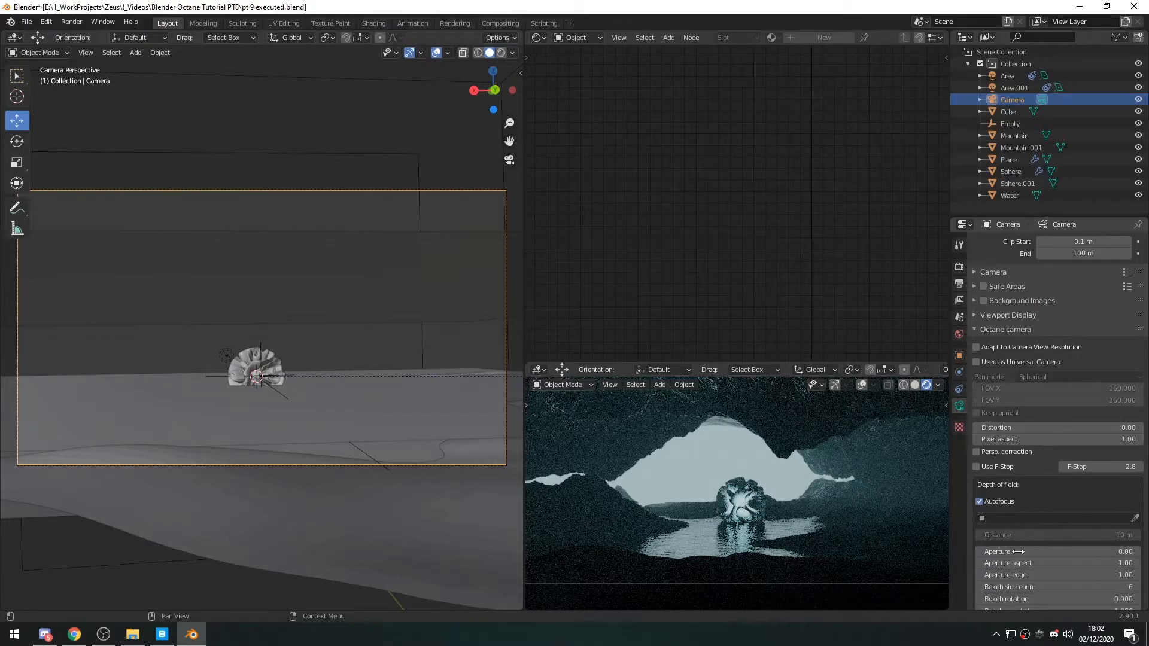
{"action": "left_click", "coordinate": [998, 517]}
{"action": "key", "text": "Escape"}
{"action": "left_click", "coordinate": [983, 500]}
{"action": "left_click", "coordinate": [1005, 518]}
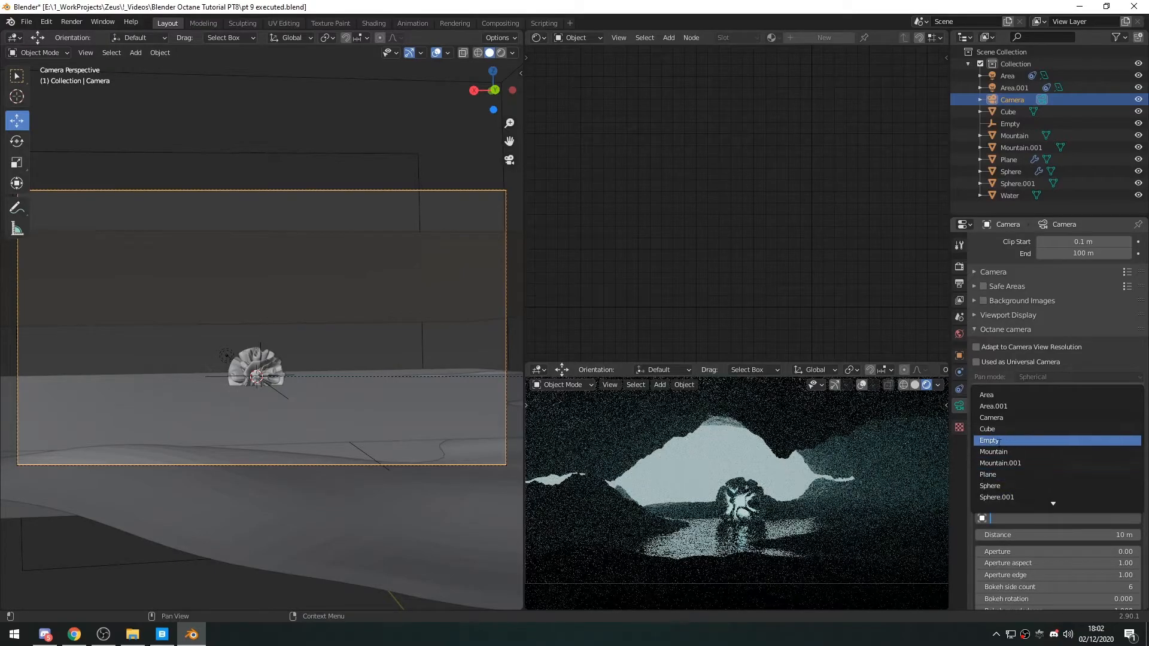
{"action": "left_click", "coordinate": [991, 440]}
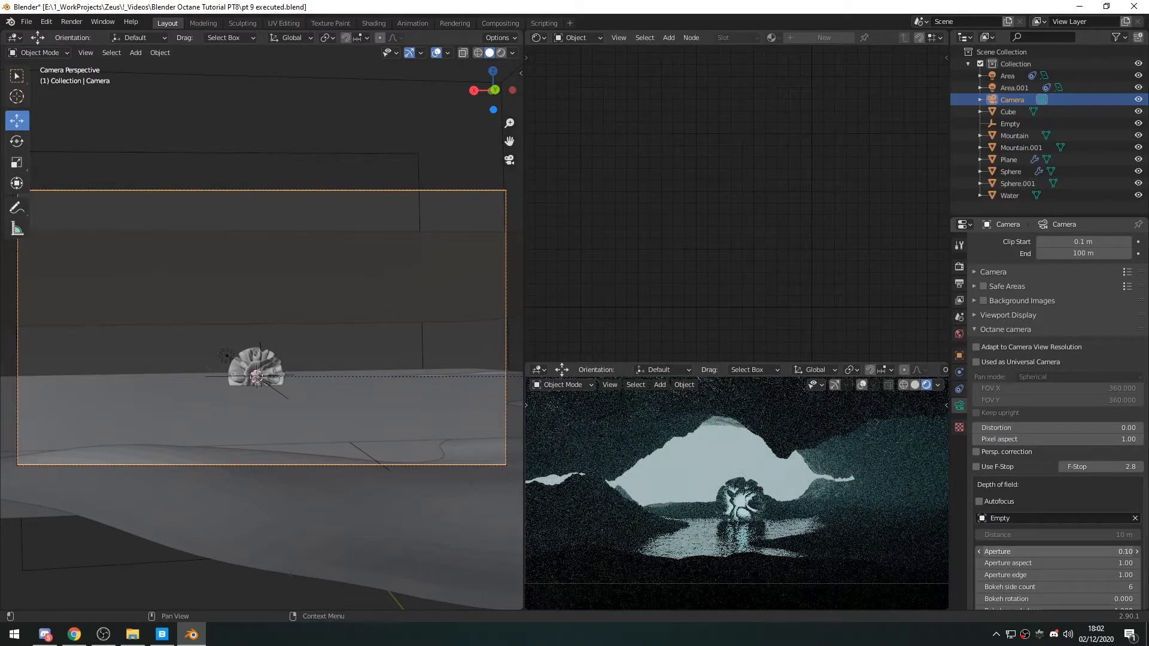
Step: Raise the camera's depth of field Aperture to 0.70
{"action": "left_click_drag", "start_coordinate": [1026, 551], "coordinate": [1041, 551]}
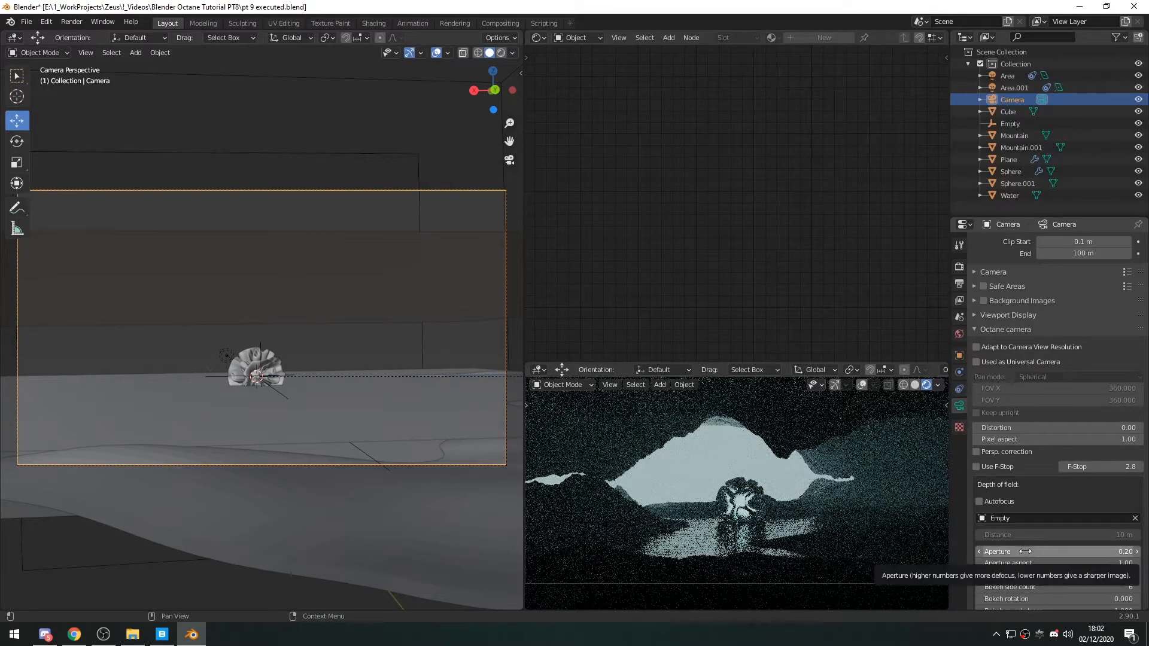
{"action": "left_click", "coordinate": [1137, 552]}
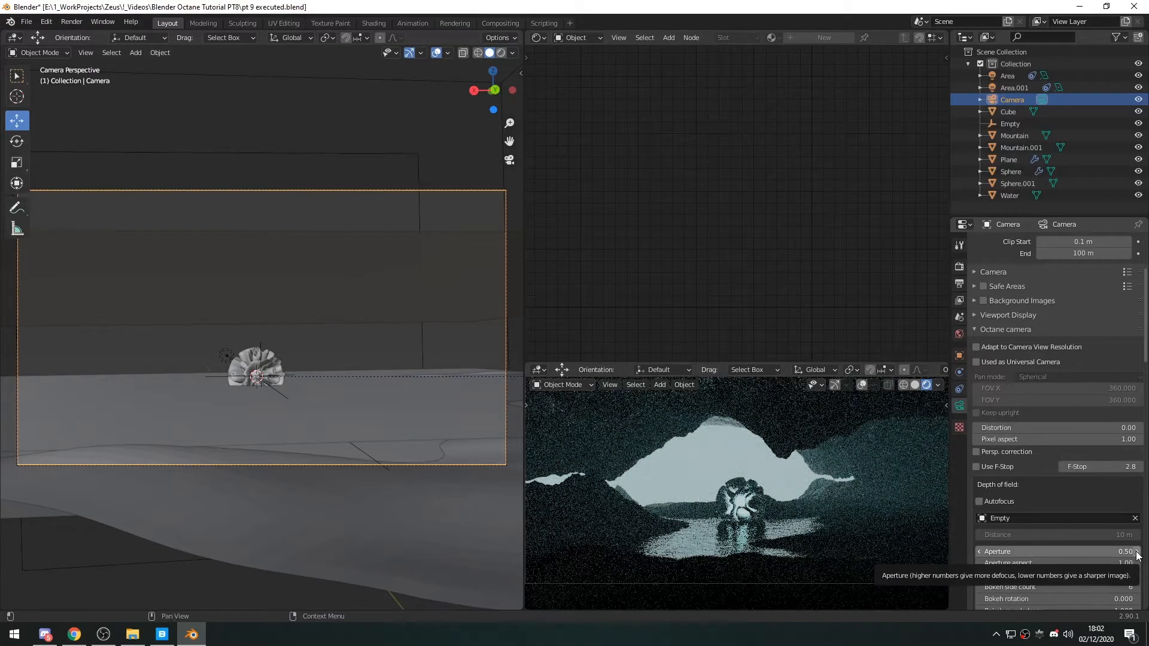
{"action": "left_click", "coordinate": [1137, 552]}
{"action": "left_click", "coordinate": [1136, 552]}
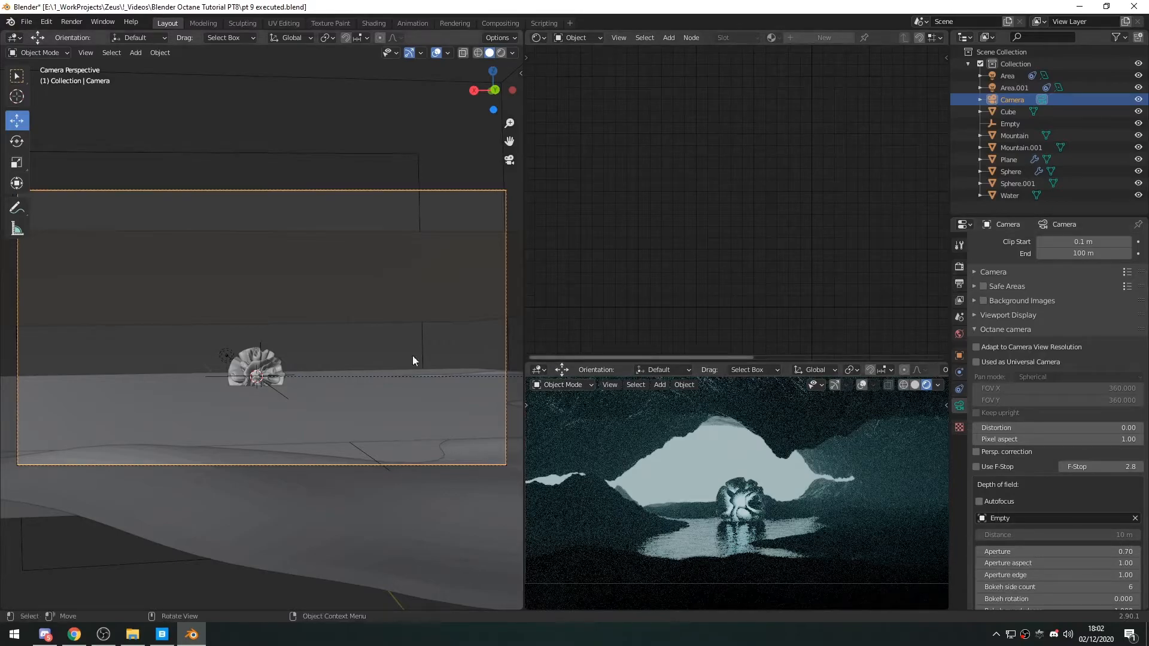
Step: Move the small area light near the camera about 2.2 m along X to the camera's other side
{"action": "middle_click_drag", "start_coordinate": [184, 371], "coordinate": [277, 407]}
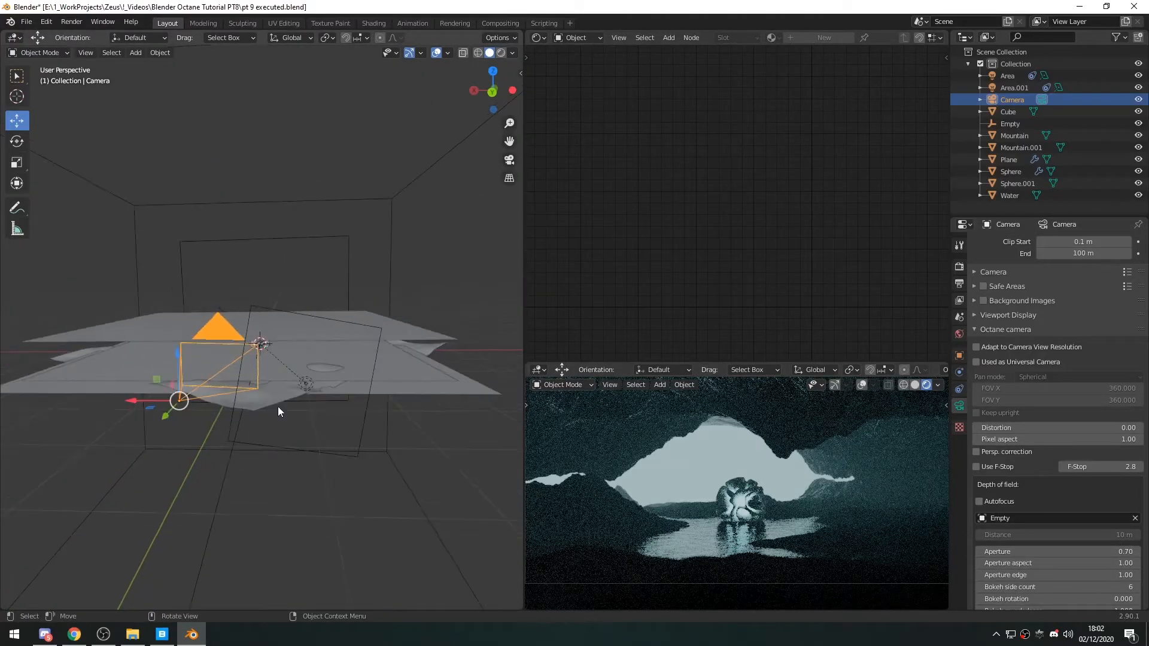
{"action": "left_click", "coordinate": [310, 386]}
{"action": "key", "text": "g"}
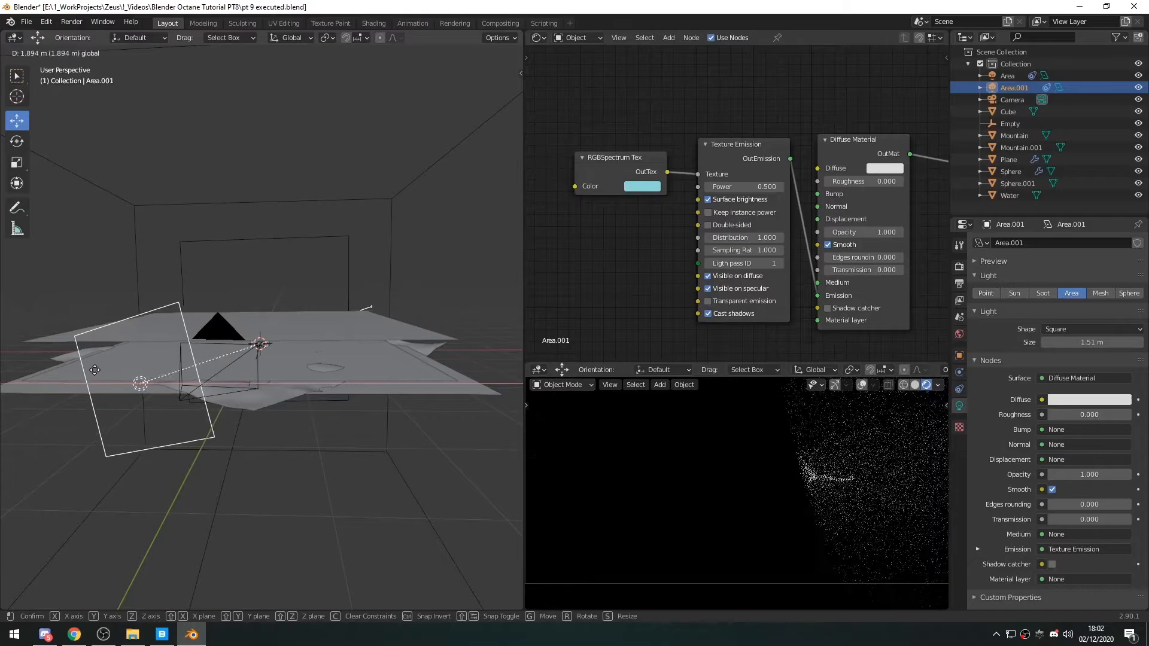
{"action": "left_click", "coordinate": [76, 368]}
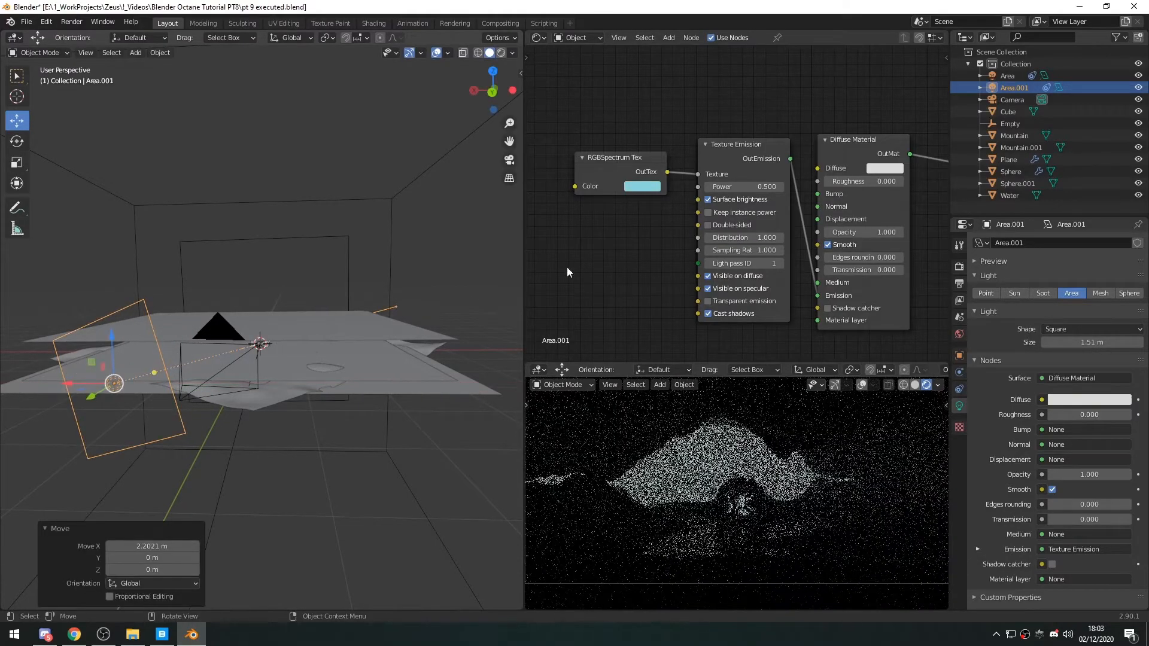
Step: Raise the moved area light's Texture Emission power to 0.9
{"action": "left_click", "coordinate": [781, 187]}
{"action": "left_click", "coordinate": [781, 187]}
{"action": "left_click", "coordinate": [781, 187]}
{"action": "left_click", "coordinate": [781, 187]}
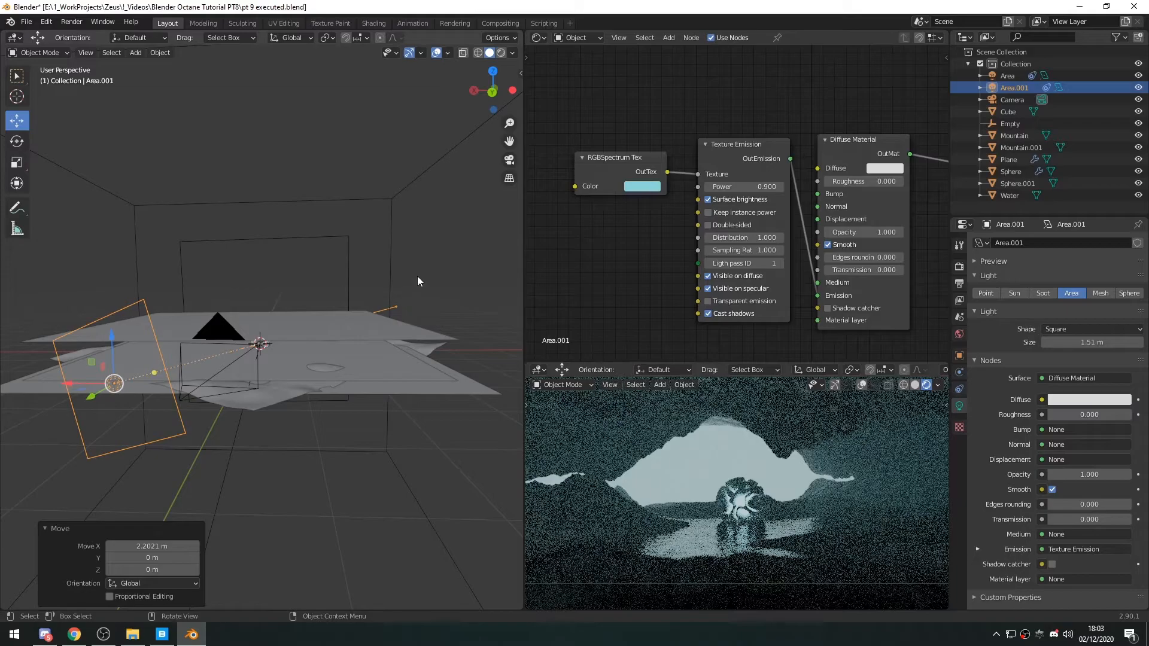
Step: Lower the fog cube's Scattering Medium density to 0.051
{"action": "left_click", "coordinate": [392, 250]}
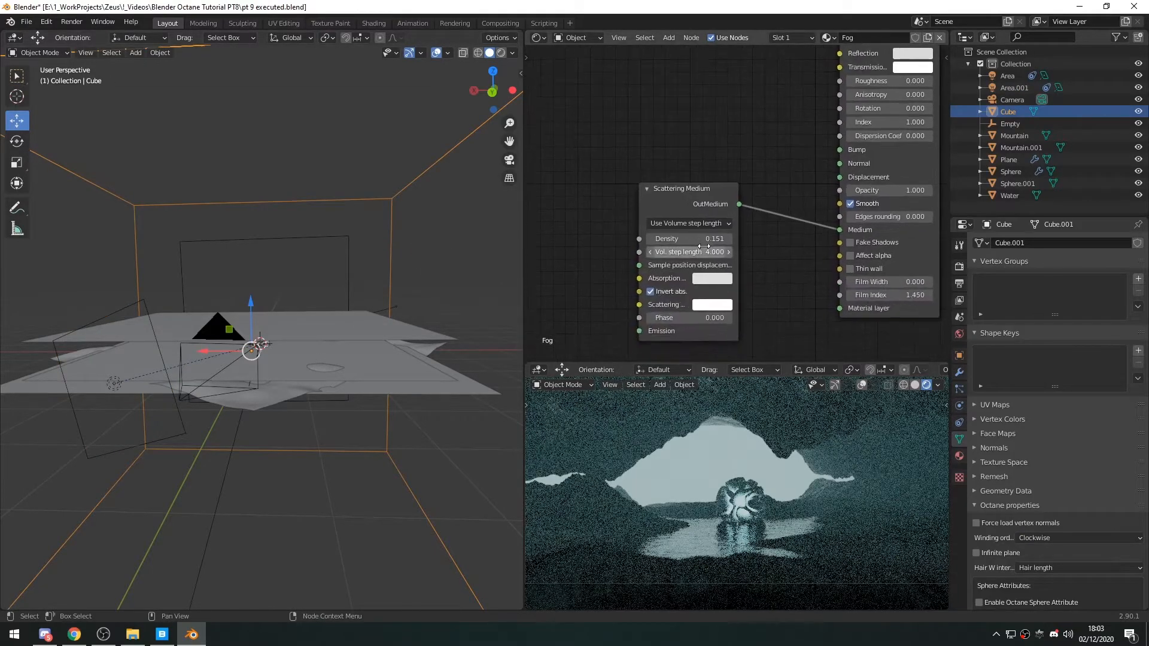
{"action": "left_click_drag", "start_coordinate": [689, 238], "coordinate": [649, 238], "text": "shift"}
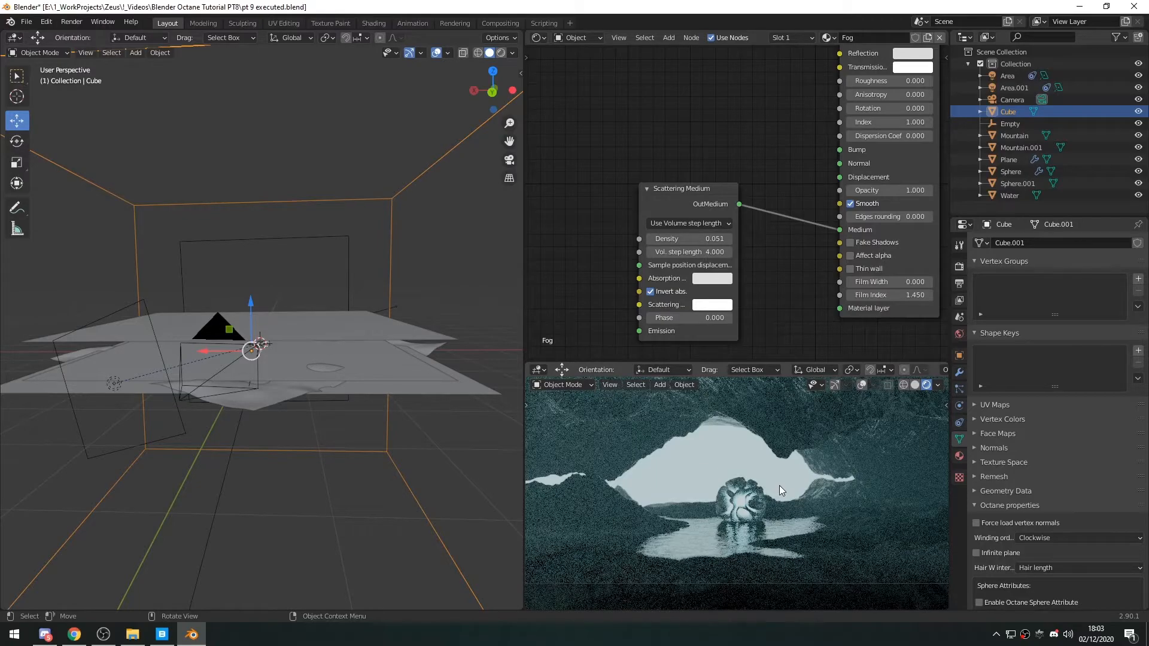
Step: Lower the Texture Emission power of the small area light near the camera to 0.74
{"action": "left_click", "coordinate": [110, 389]}
{"action": "middle_click_drag", "start_coordinate": [649, 110], "coordinate": [636, 244]}
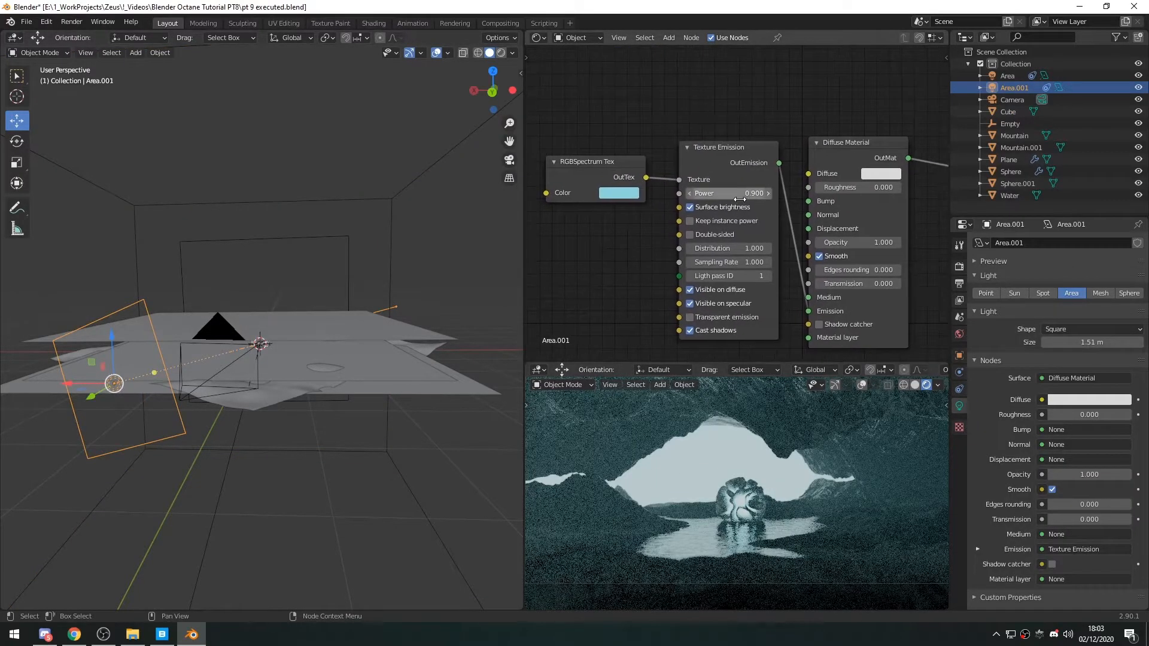
{"action": "left_click_drag", "start_coordinate": [728, 193], "coordinate": [720, 193]}
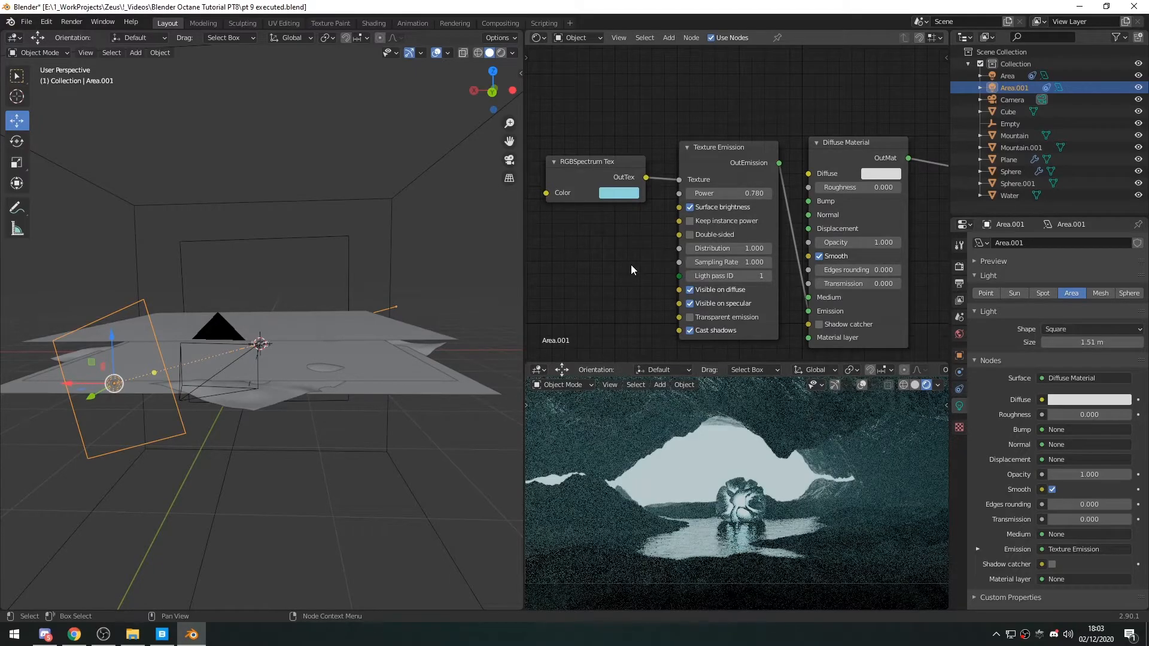
{"action": "left_click_drag", "start_coordinate": [739, 194], "coordinate": [742, 194], "text": "shift"}
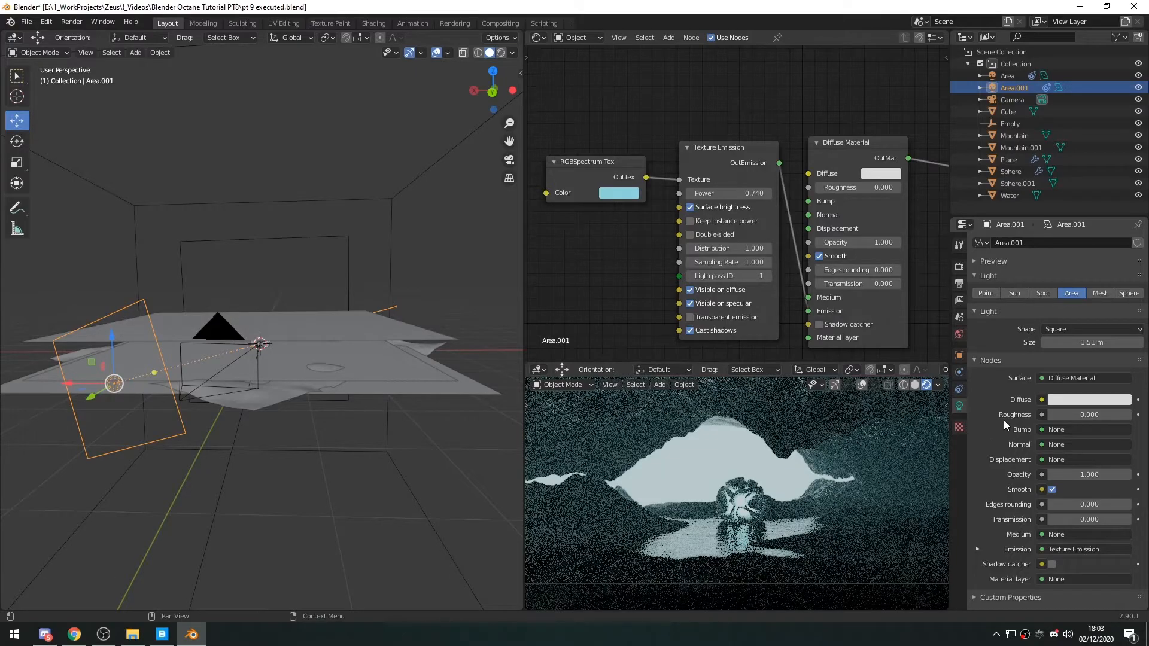
Step: Enable the Octane Camera Imager for render mode on the camera, comparing the render with and without it
{"action": "left_click", "coordinate": [1012, 100]}
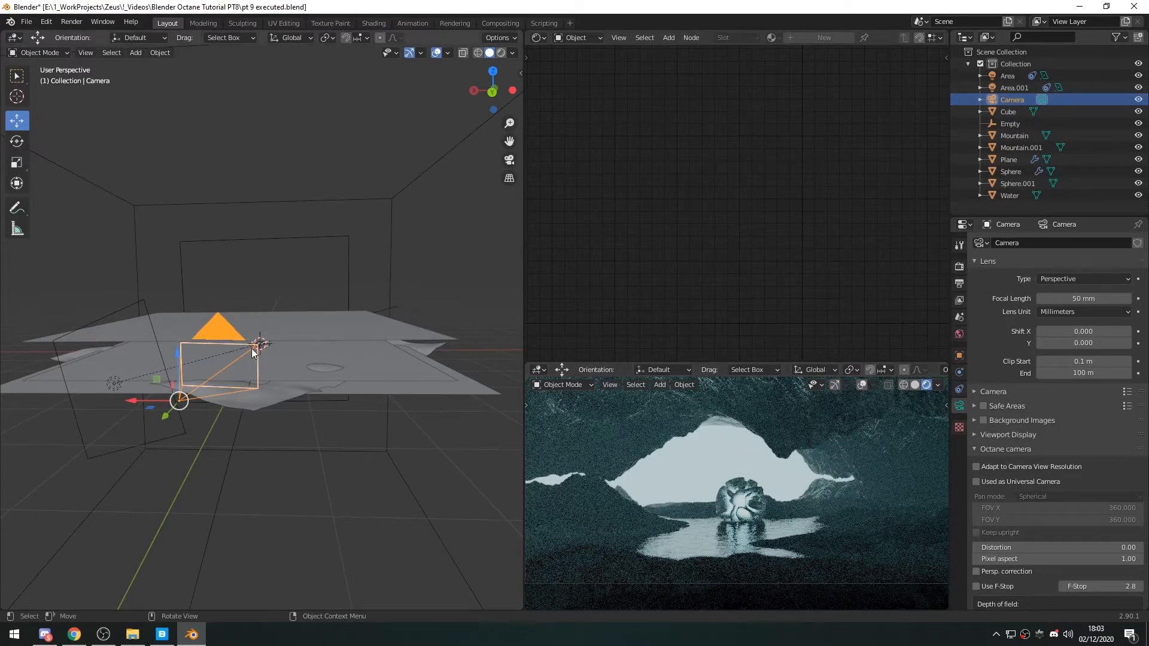
{"action": "middle_click_drag", "start_coordinate": [314, 383], "coordinate": [299, 387]}
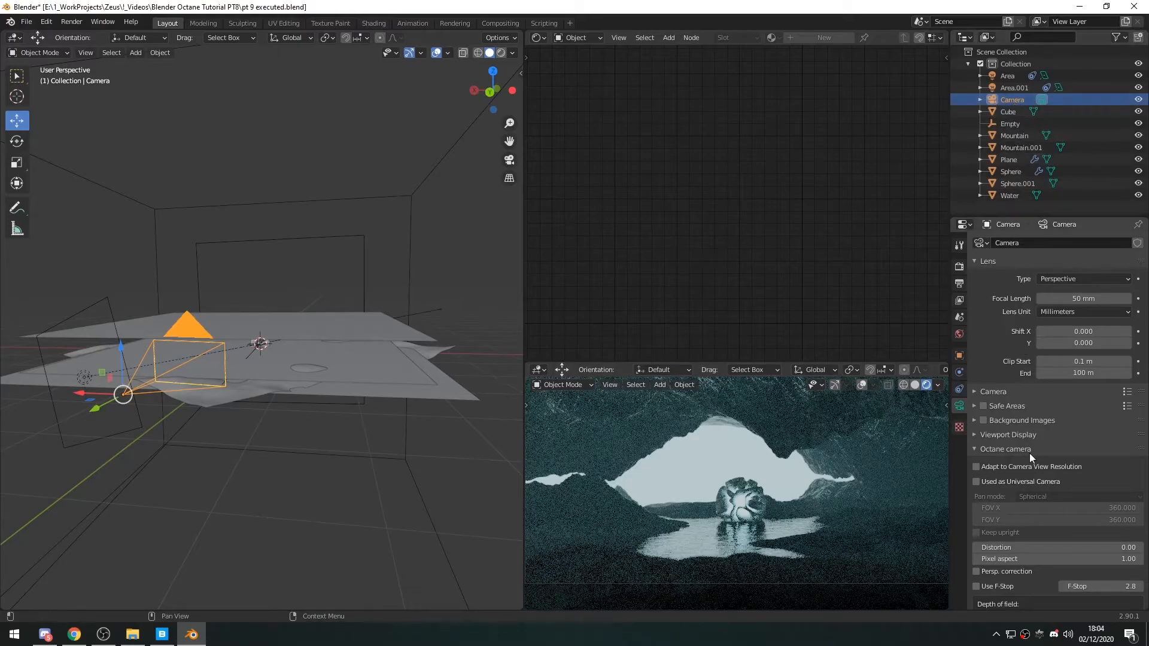
{"action": "scroll", "coordinate": [1029, 451], "scroll_direction": "down", "scroll_amount": 5}
{"action": "scroll", "coordinate": [1026, 436], "scroll_direction": "down", "scroll_amount": 12}
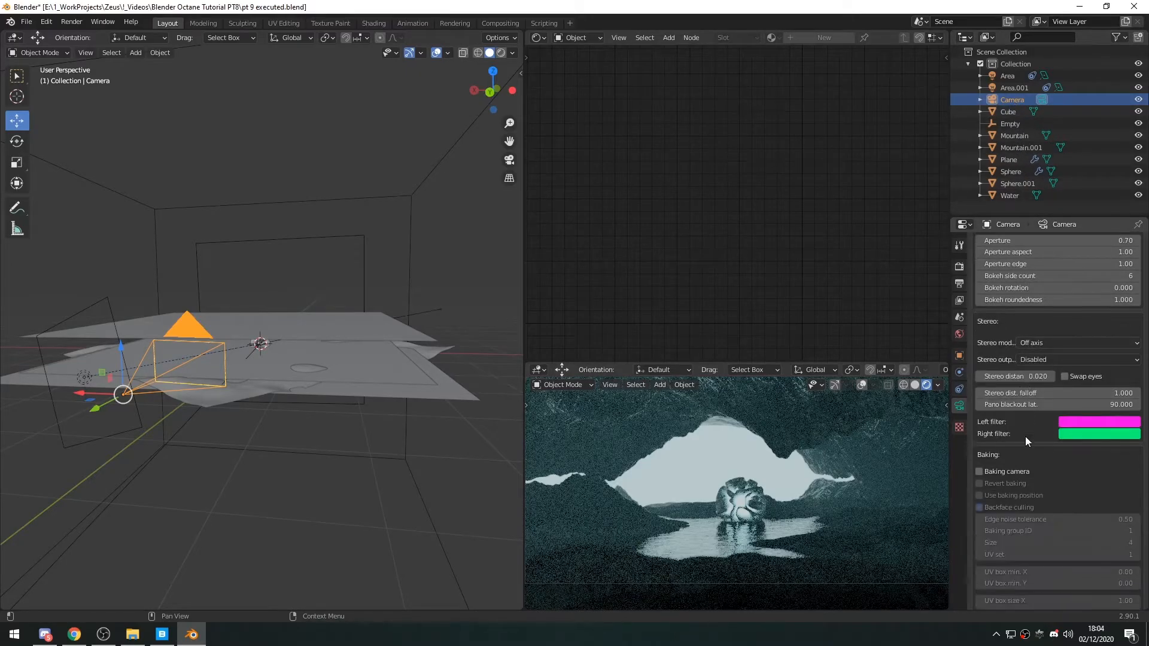
{"action": "scroll", "coordinate": [1025, 435], "scroll_direction": "down", "scroll_amount": 5}
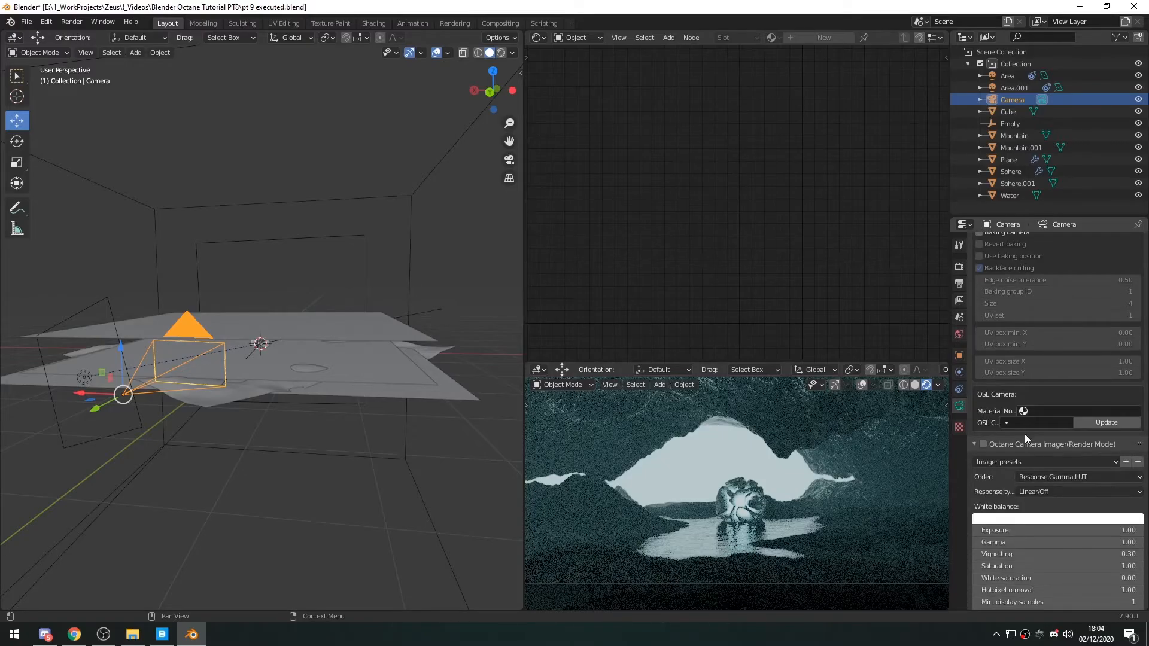
{"action": "scroll", "coordinate": [1024, 434], "scroll_direction": "down", "scroll_amount": 1}
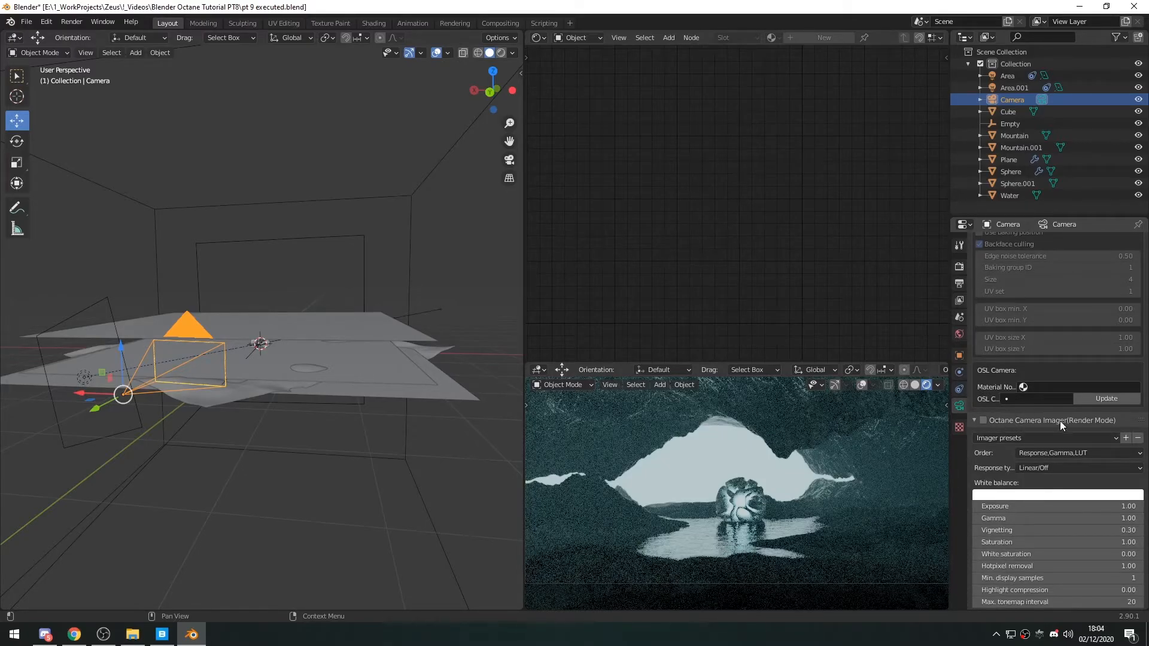
{"action": "left_click", "coordinate": [985, 420]}
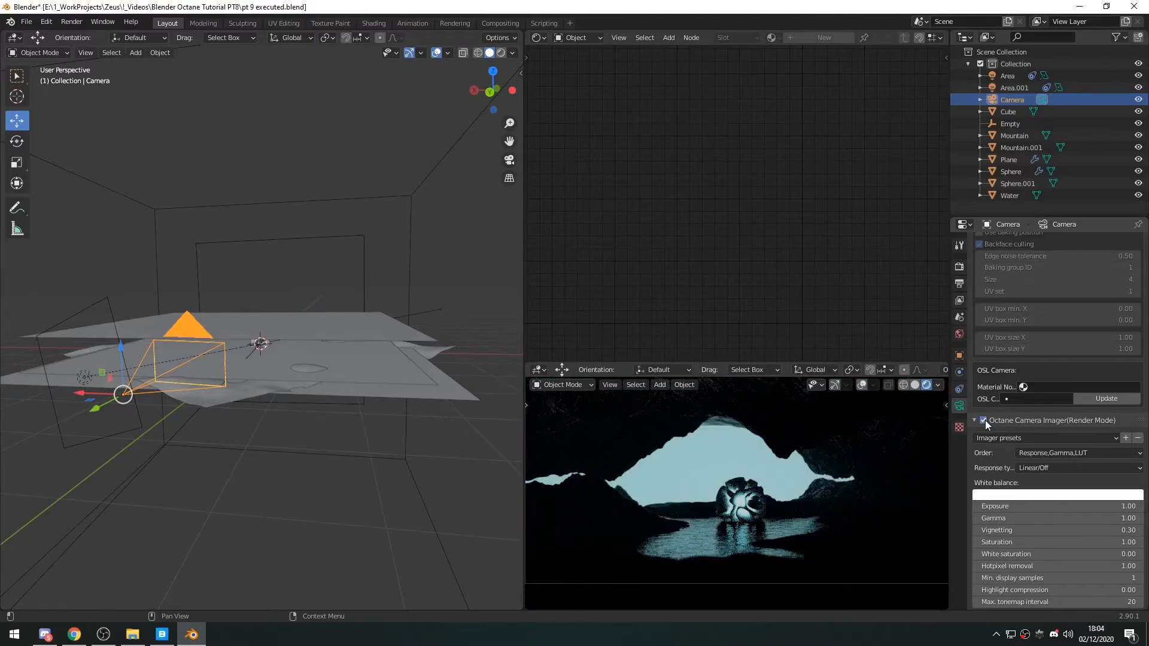
{"action": "left_click", "coordinate": [984, 421]}
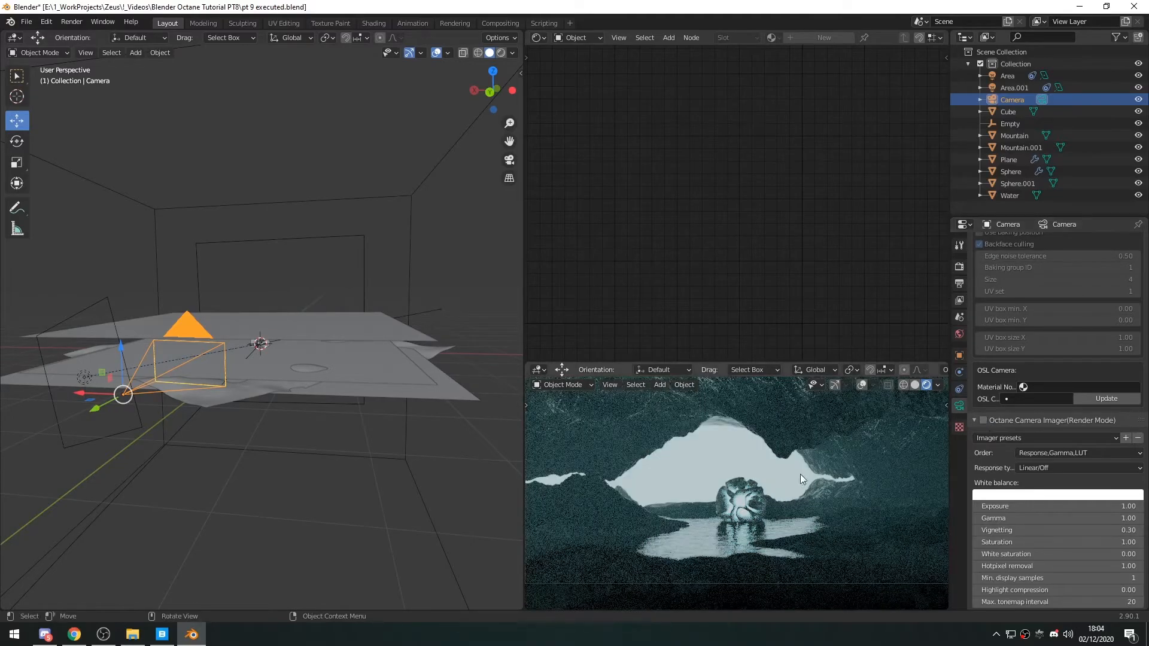
{"action": "left_click", "coordinate": [984, 420]}
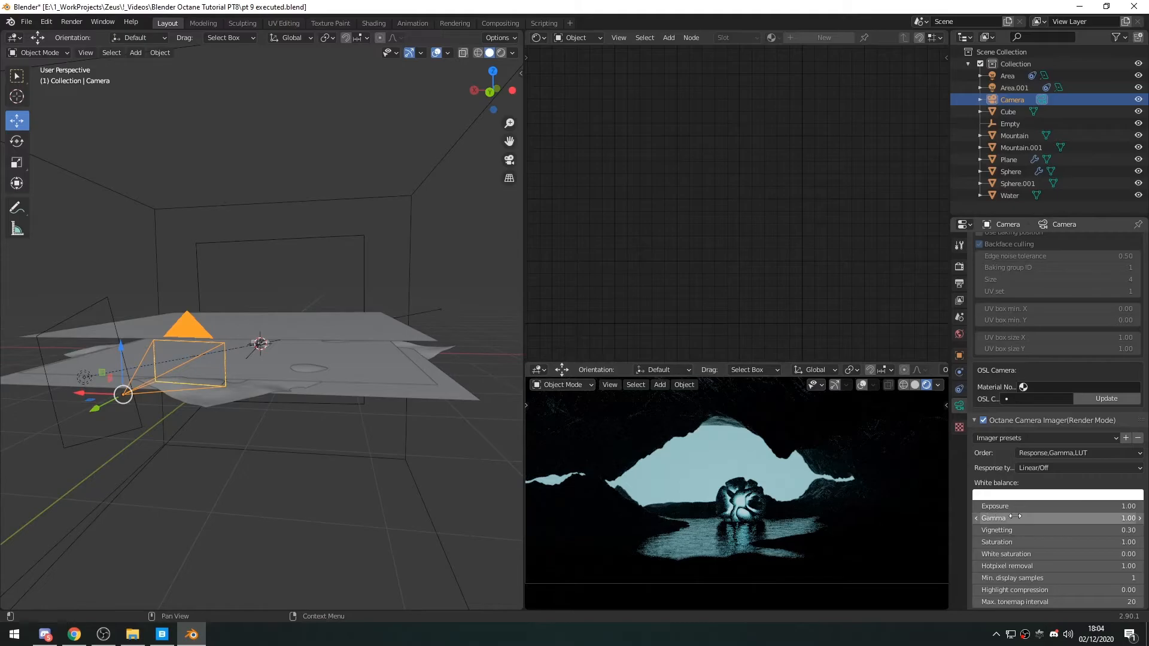
Step: Test a higher imager Exposure, restore it to 1.00, and set the camera imager's Gamma to 1.35
{"action": "left_click_drag", "start_coordinate": [1025, 507], "coordinate": [1137, 507]}
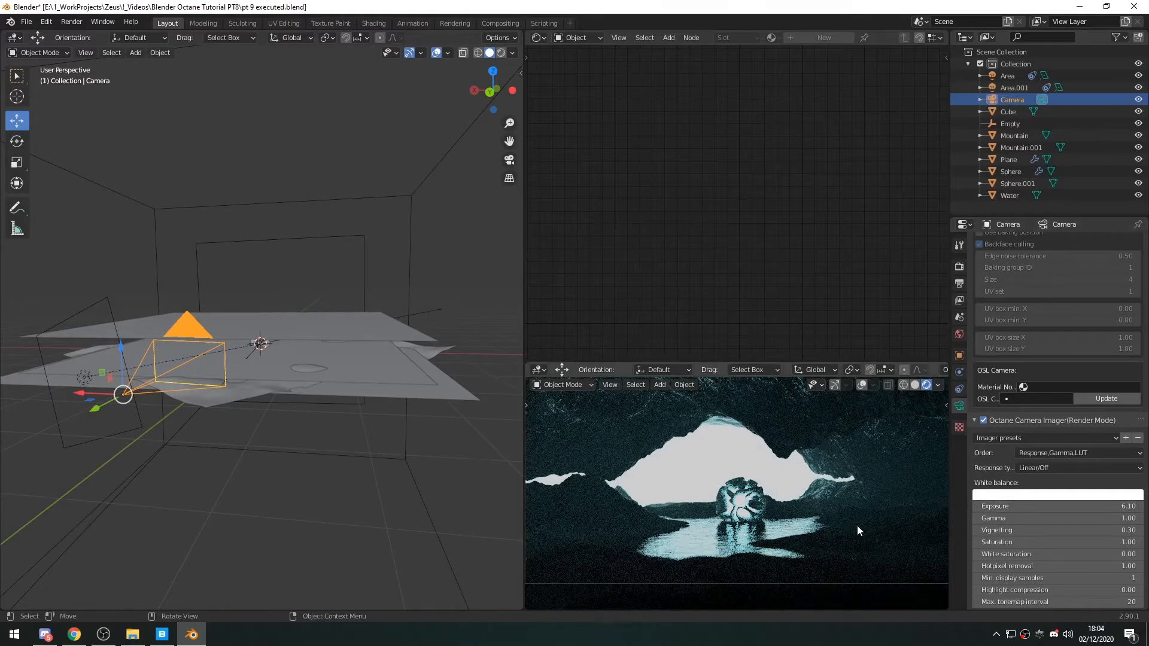
{"action": "mouse_move", "coordinate": [1024, 508]}
{"action": "left_mouse_down"}
{"action": "mouse_move", "coordinate": [982, 507]}
{"action": "mouse_move", "coordinate": [1032, 516]}
{"action": "left_mouse_up"}
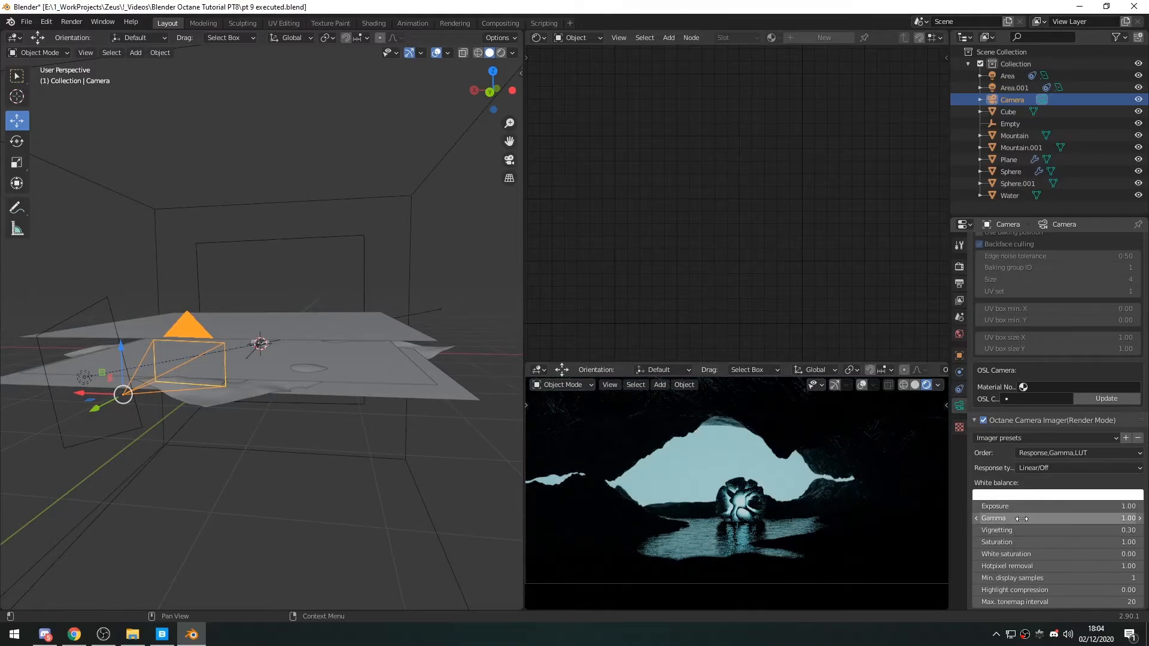
{"action": "left_click_drag", "start_coordinate": [1032, 519], "coordinate": [1071, 519]}
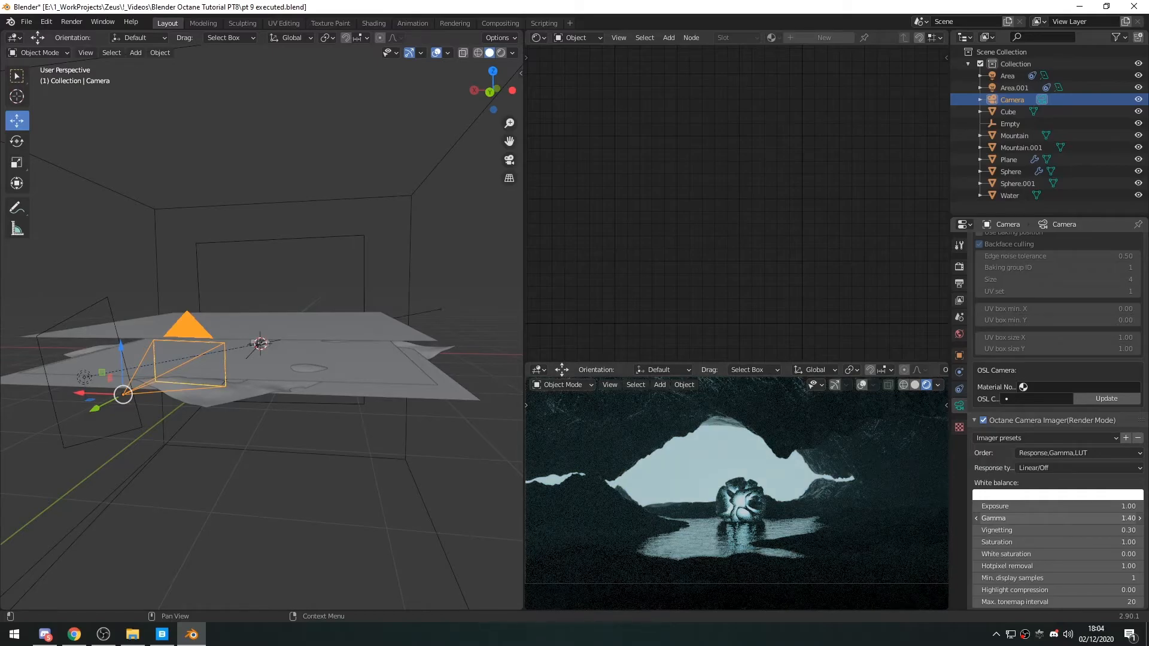
{"action": "left_click_drag", "start_coordinate": [1059, 518], "coordinate": [1071, 518]}
{"action": "left_click", "coordinate": [1023, 518]}
{"action": "type", "text": "1.35"}
{"action": "key", "text": "Return"}
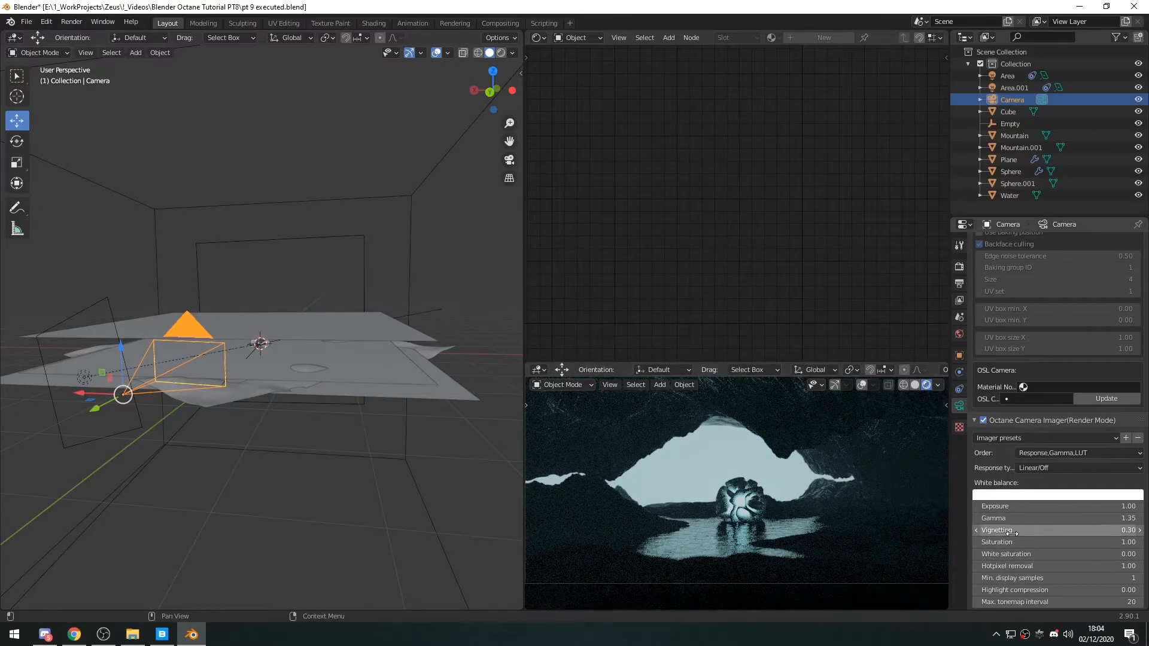
Step: Raise the camera imager's Vignetting to 0.80
{"action": "left_click_drag", "start_coordinate": [1013, 531], "coordinate": [1065, 532]}
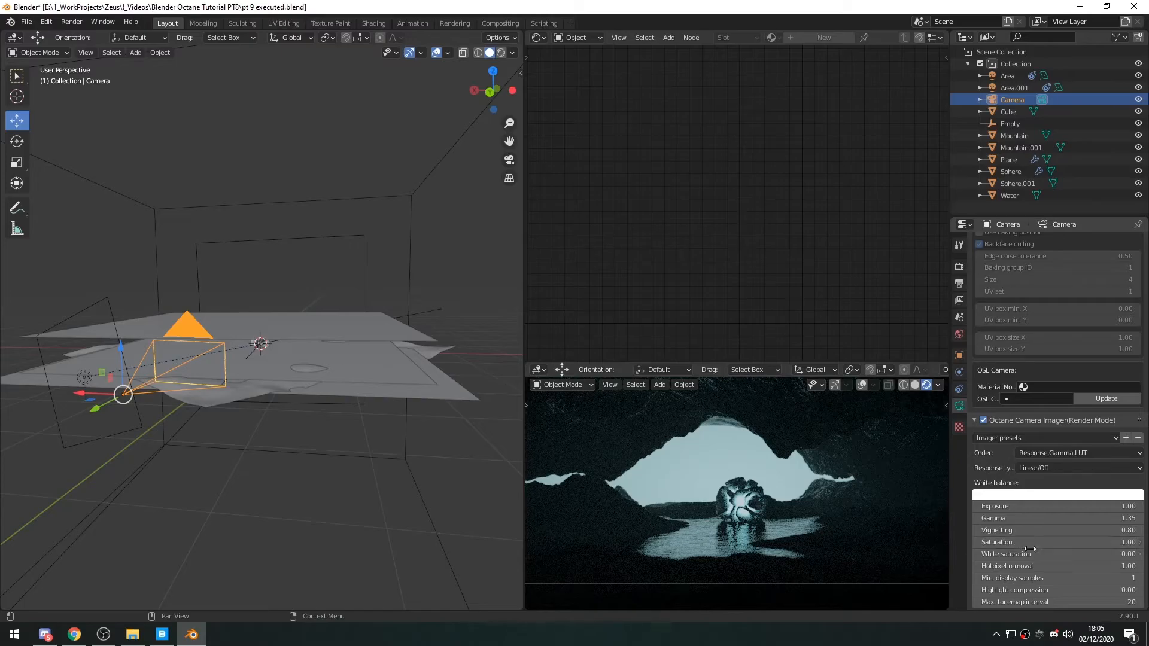
{"action": "scroll", "coordinate": [1036, 545], "scroll_direction": "down", "scroll_amount": 2}
{"action": "scroll", "coordinate": [1037, 544], "scroll_direction": "down", "scroll_amount": 2}
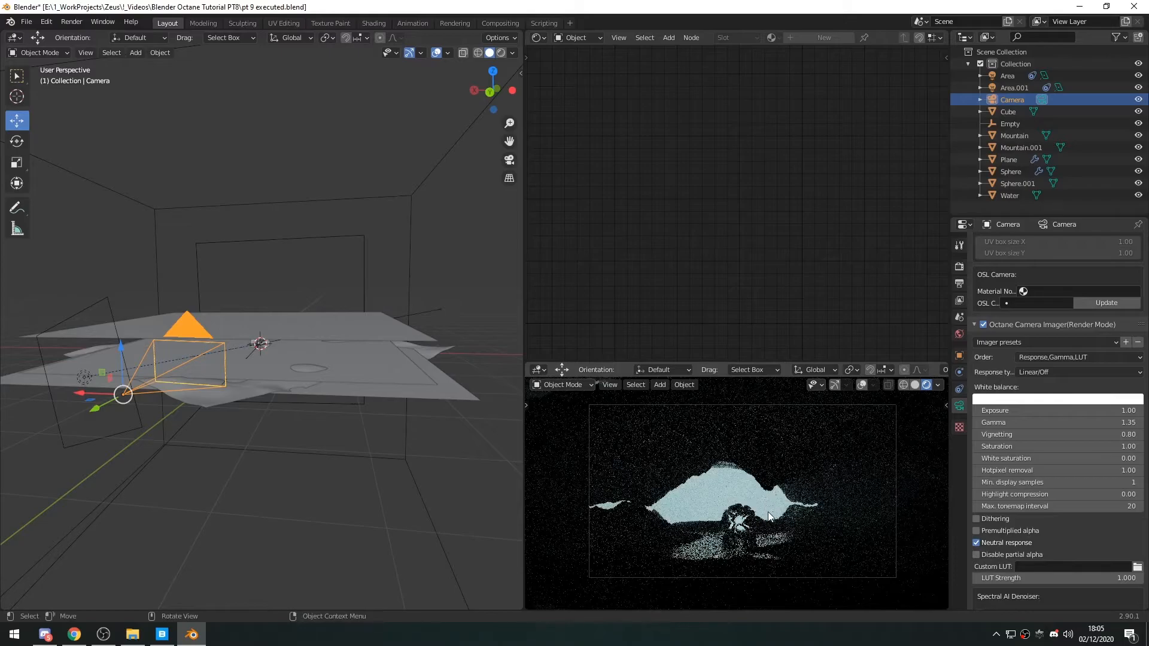
Step: Level the camera by setting its Y rotation to 0° and its X rotation to 89.2°
{"action": "left_click", "coordinate": [961, 356]}
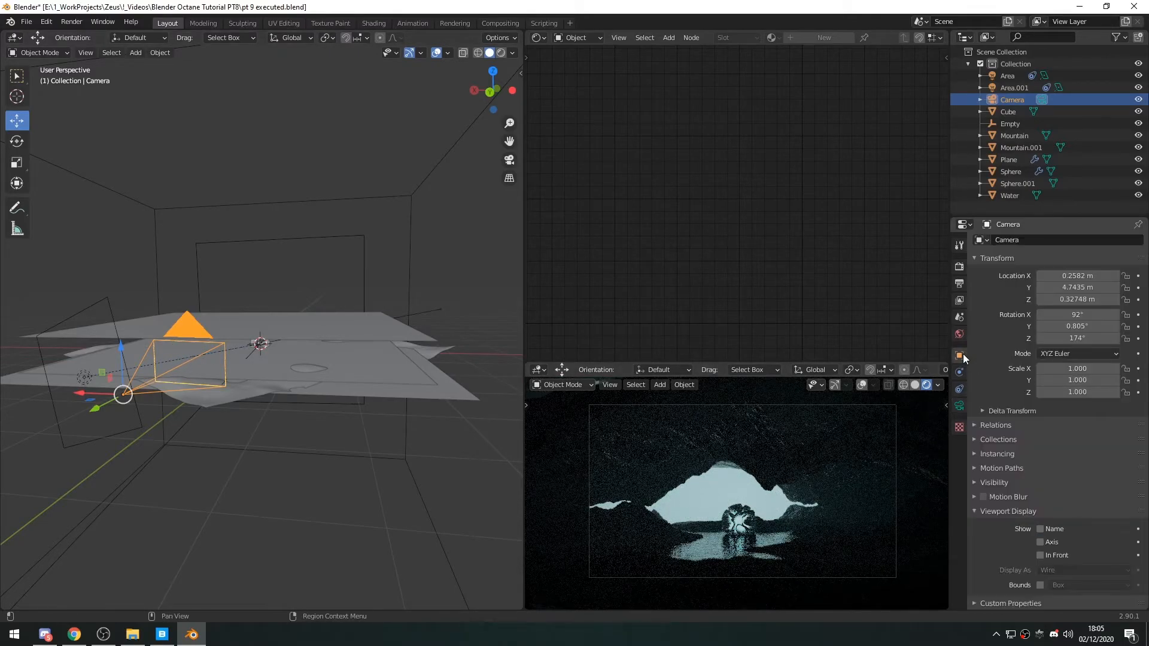
{"action": "left_click", "coordinate": [1080, 329]}
{"action": "type", "text": "0"}
{"action": "key", "text": "Return"}
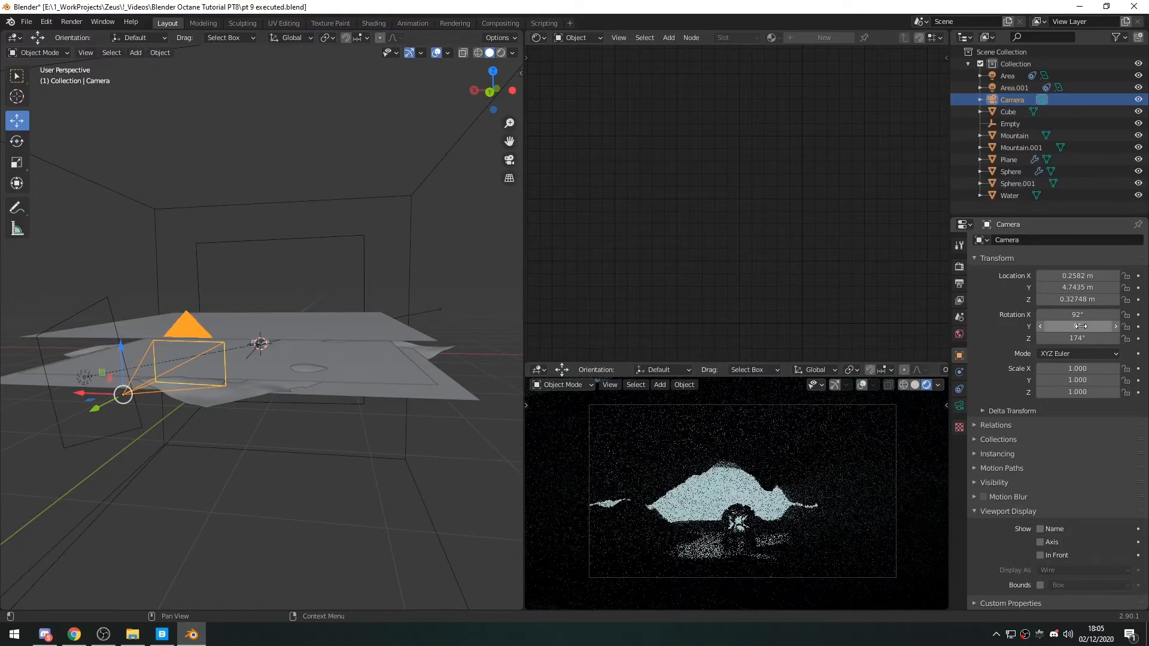
{"action": "mouse_move", "coordinate": [1079, 315]}
{"action": "left_mouse_down"}
{"action": "mouse_move", "coordinate": [1061, 315]}
{"action": "mouse_move", "coordinate": [1076, 315]}
{"action": "left_mouse_up"}
Step: Try enlarging the Mountain plane uniformly by about 1.23 and further, and undo the scaling
{"action": "scroll", "coordinate": [772, 527], "scroll_direction": "up", "scroll_amount": 2}
{"action": "middle_click_drag", "start_coordinate": [503, 494], "coordinate": [231, 407]}
{"action": "scroll", "coordinate": [760, 539], "scroll_direction": "down", "scroll_amount": 1}
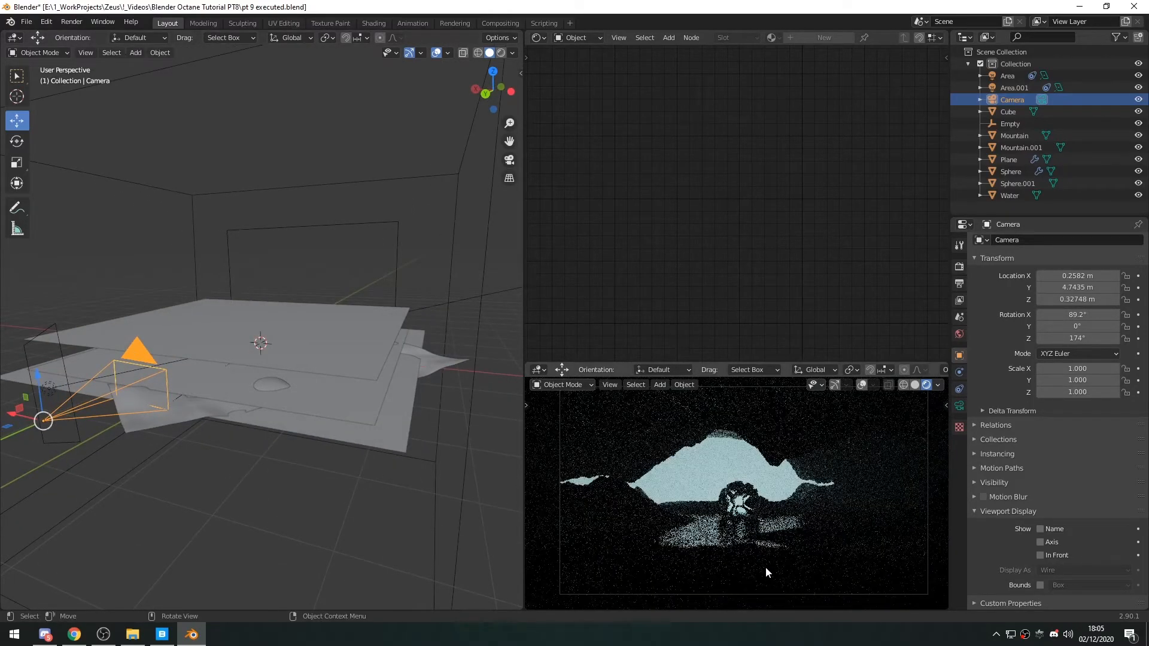
{"action": "left_click", "coordinate": [253, 393]}
{"action": "key", "text": "s"}
{"action": "left_click", "coordinate": [480, 409]}
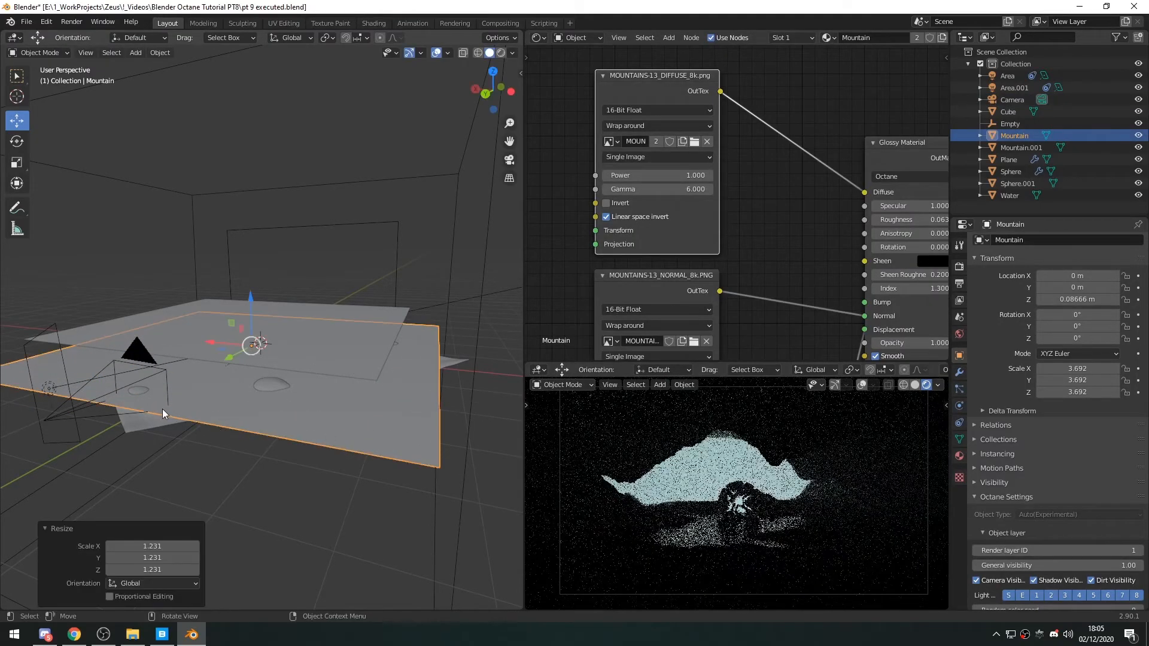
{"action": "key", "text": "s"}
{"action": "left_click", "coordinate": [315, 488]}
{"action": "key", "text": "s"}
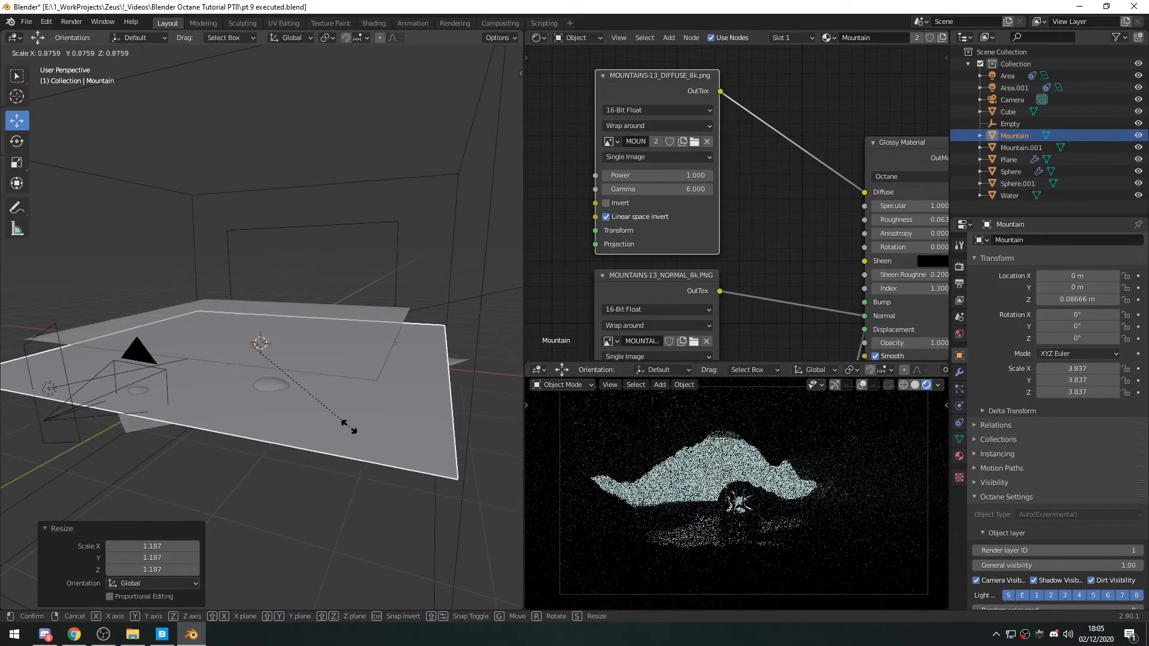
{"action": "right_click", "coordinate": [377, 476]}
{"action": "key", "text": "ctrl+z"}
{"action": "mouse_move", "coordinate": [286, 477]}
{"action": "middle_mouse_down"}
{"action": "mouse_move", "coordinate": [250, 457]}
{"action": "mouse_move", "coordinate": [249, 439]}
{"action": "mouse_move", "coordinate": [271, 491]}
{"action": "middle_mouse_up"}
{"action": "key", "text": "ctrl+z"}
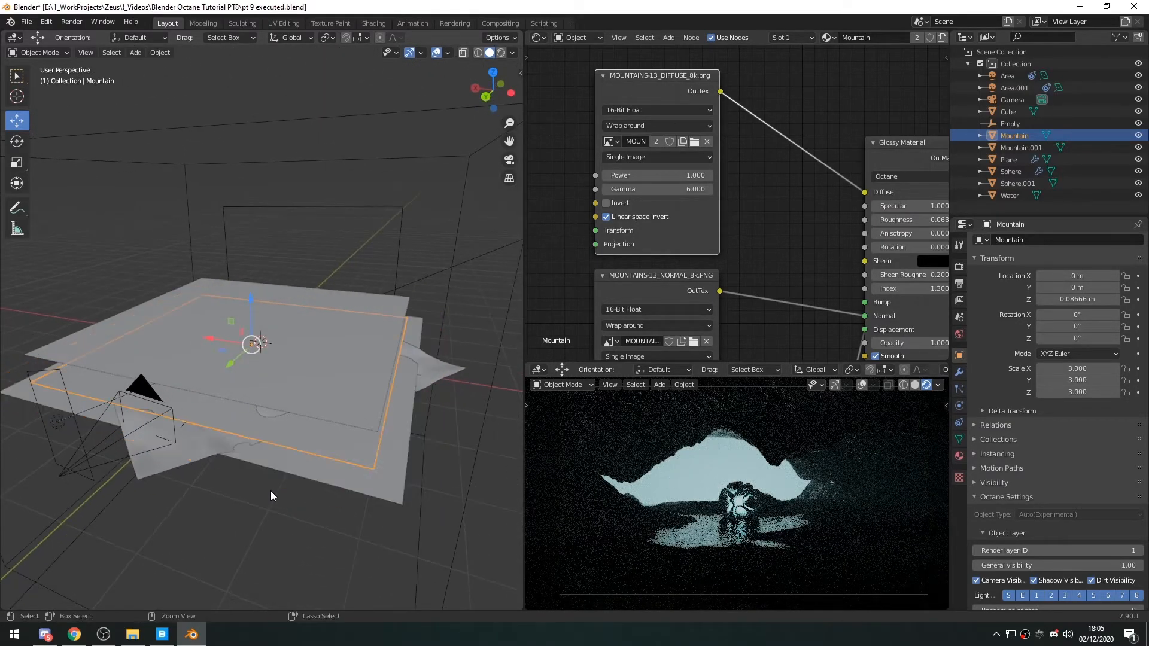
Step: Enlarge the Water plane uniformly to a scale of about 3.67
{"action": "left_click", "coordinate": [386, 486]}
{"action": "key", "text": "s"}
{"action": "left_click", "coordinate": [327, 526]}
{"action": "left_click", "coordinate": [294, 533]}
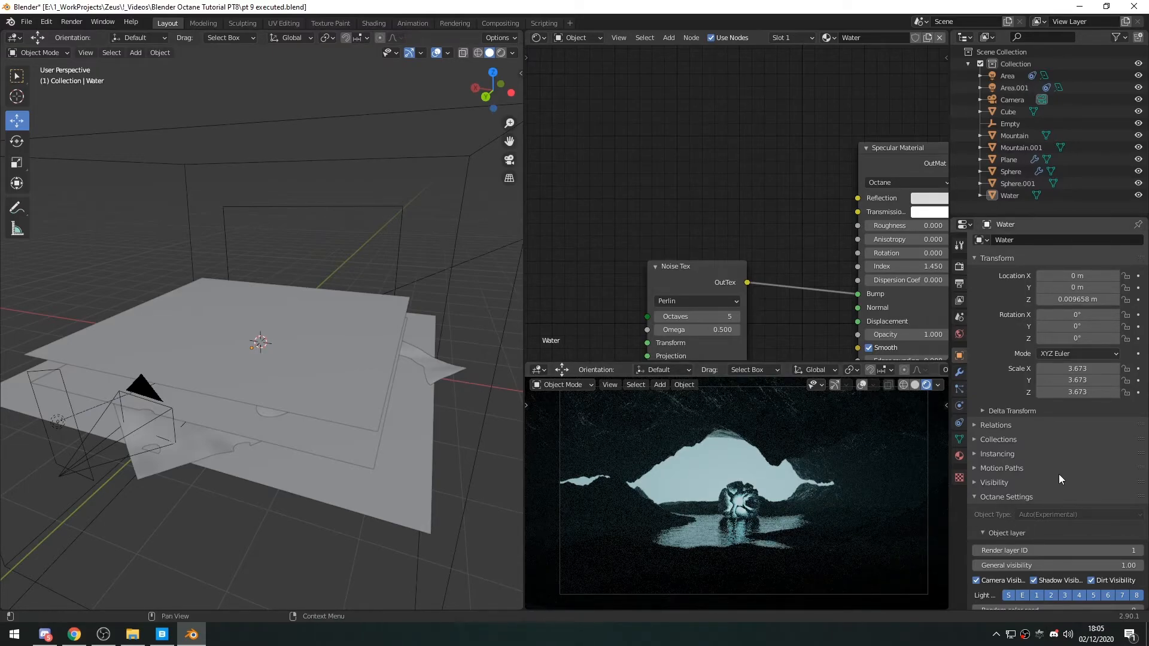
Step: Enable Octane Post Processing on the camera with a Bloom power of about 34.07 and a Cutoff of 0.334
{"action": "scroll", "coordinate": [1059, 474], "scroll_direction": "down", "scroll_amount": 4}
{"action": "left_click", "coordinate": [1013, 100]}
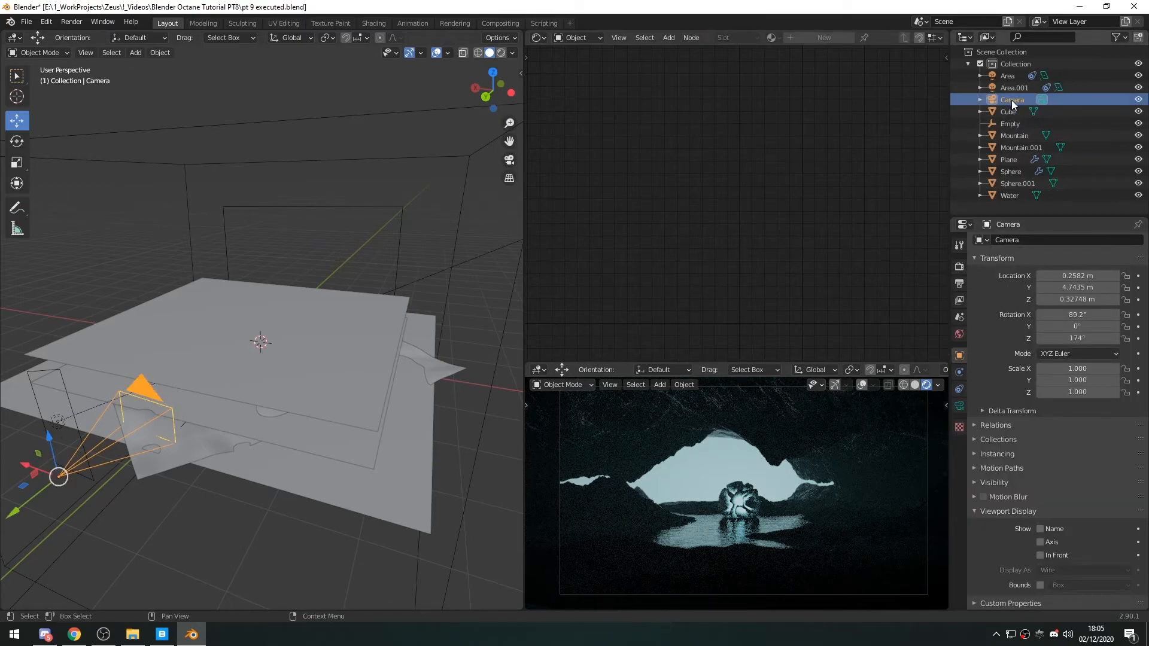
{"action": "left_click", "coordinate": [959, 406]}
{"action": "scroll", "coordinate": [1015, 499], "scroll_direction": "down", "scroll_amount": 9}
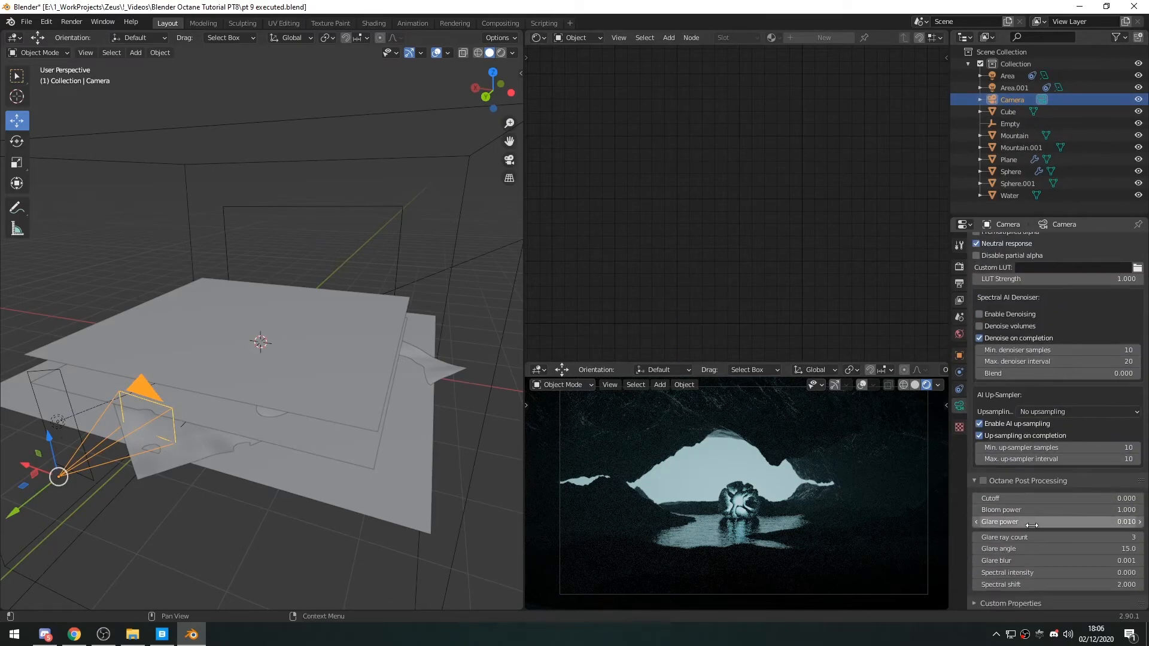
{"action": "left_click", "coordinate": [985, 482]}
{"action": "left_click_drag", "start_coordinate": [1006, 500], "coordinate": [1040, 499]}
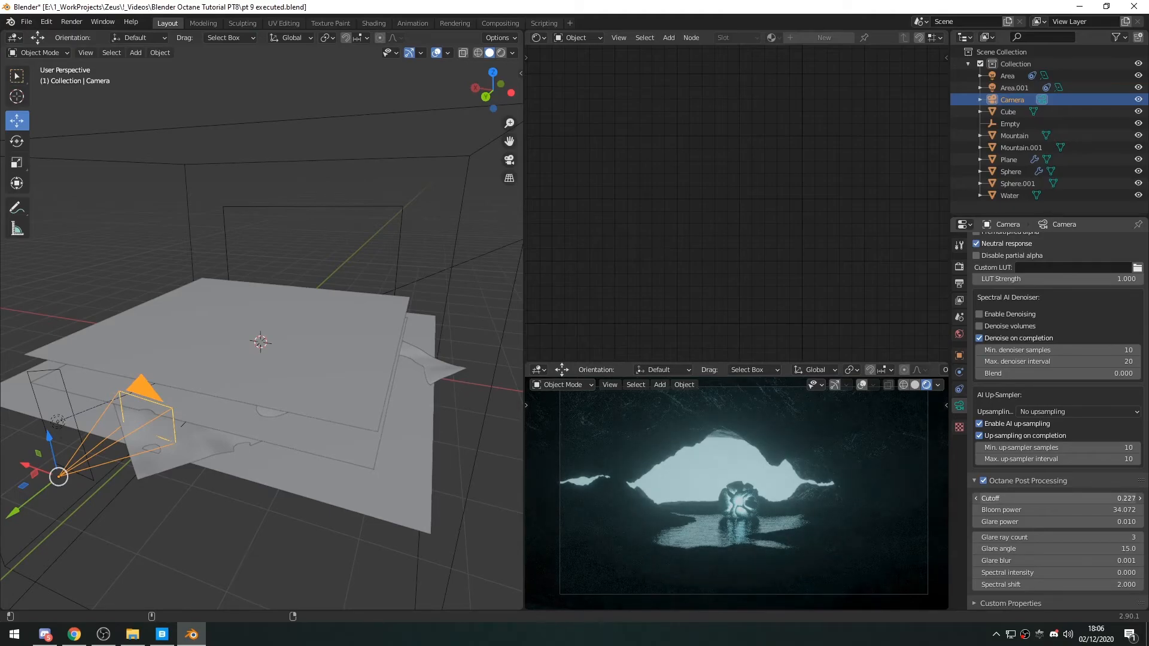
{"action": "left_click_drag", "start_coordinate": [1035, 499], "coordinate": [1042, 499]}
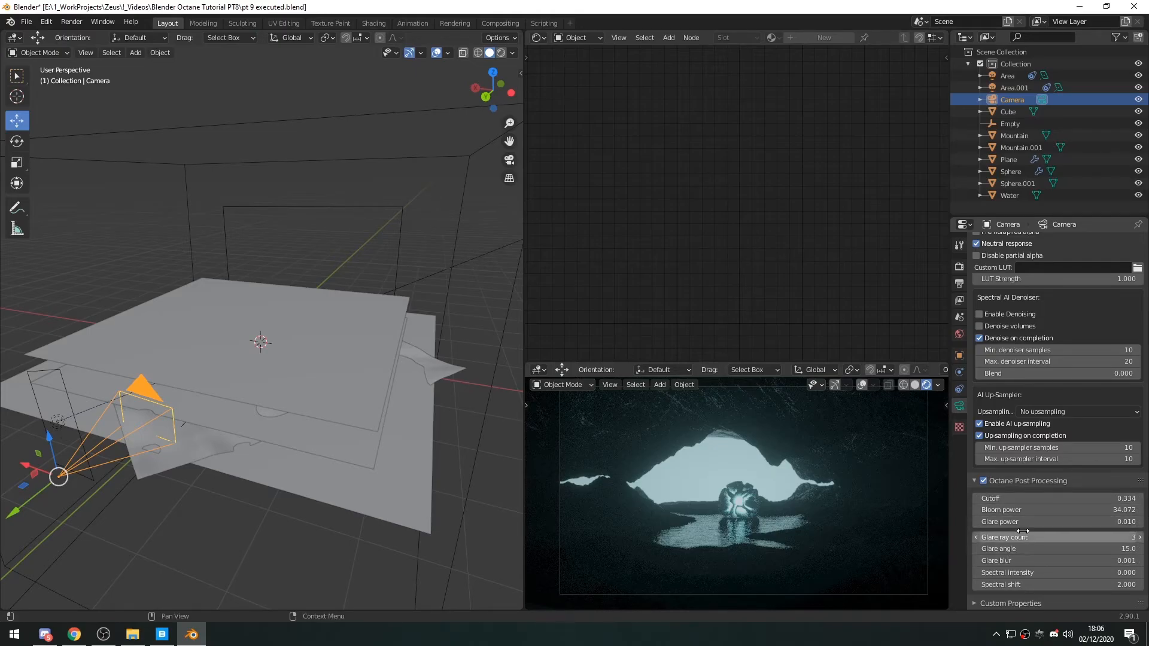
Step: Configure the camera's glare with power 30.86, ray count 1, angle 90 and blur 0.088
{"action": "mouse_move", "coordinate": [1027, 522]}
{"action": "left_mouse_down"}
{"action": "mouse_move", "coordinate": [1066, 522]}
{"action": "mouse_move", "coordinate": [1018, 538]}
{"action": "left_mouse_up"}
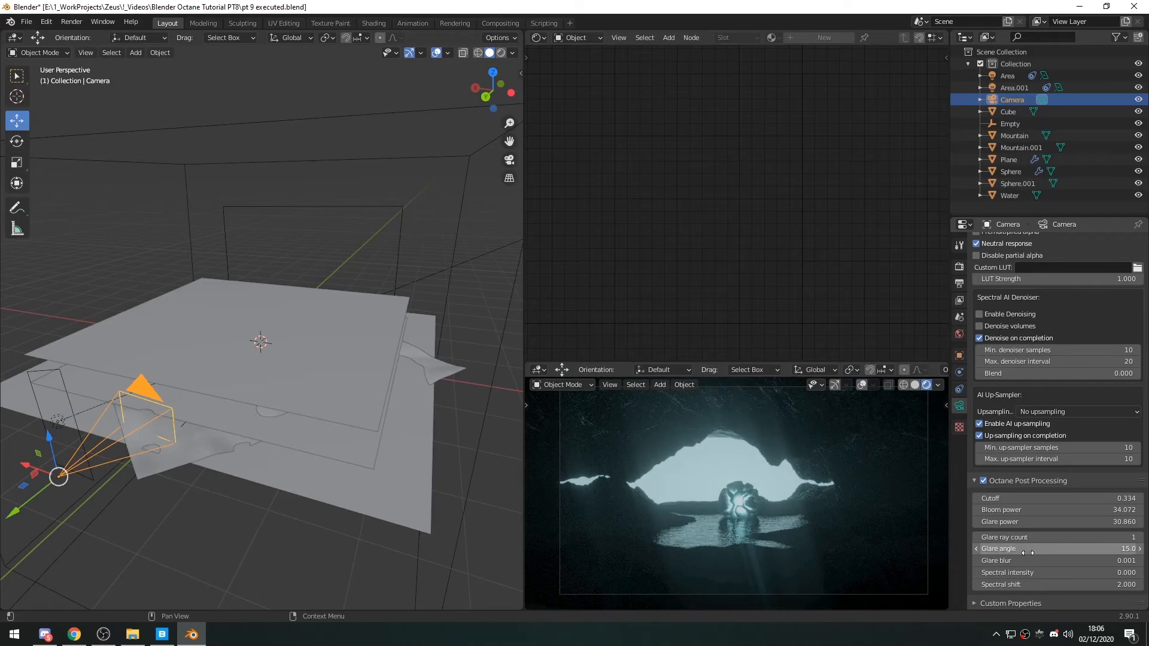
{"action": "left_click_drag", "start_coordinate": [1058, 549], "coordinate": [1102, 549]}
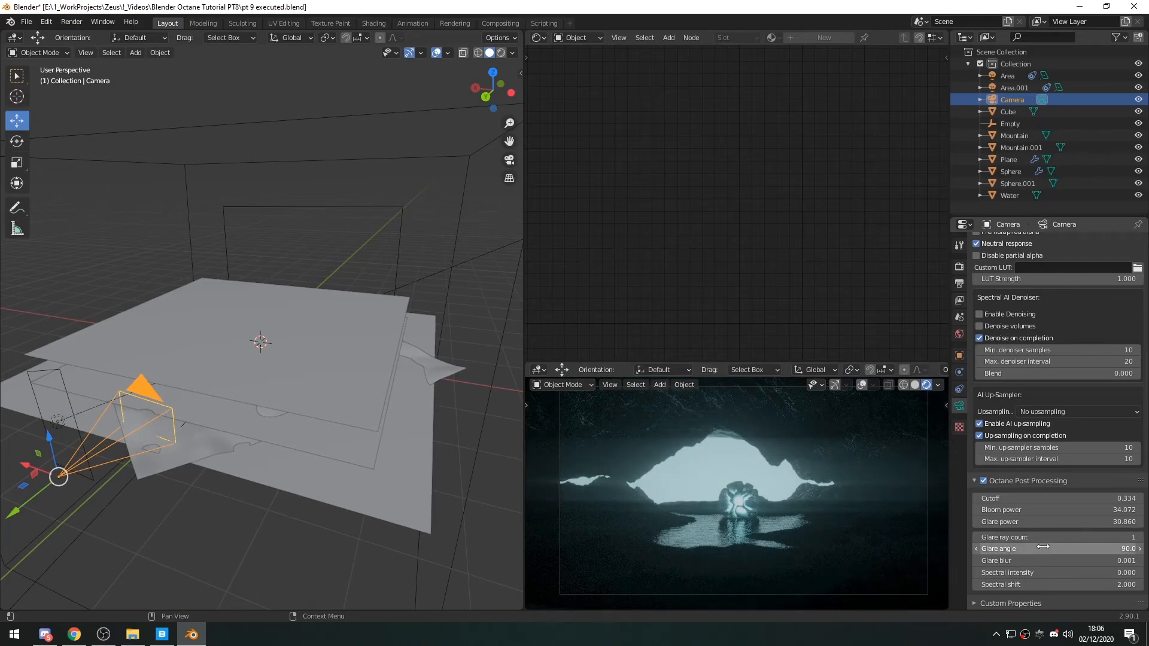
{"action": "left_click_drag", "start_coordinate": [1010, 561], "coordinate": [1020, 561]}
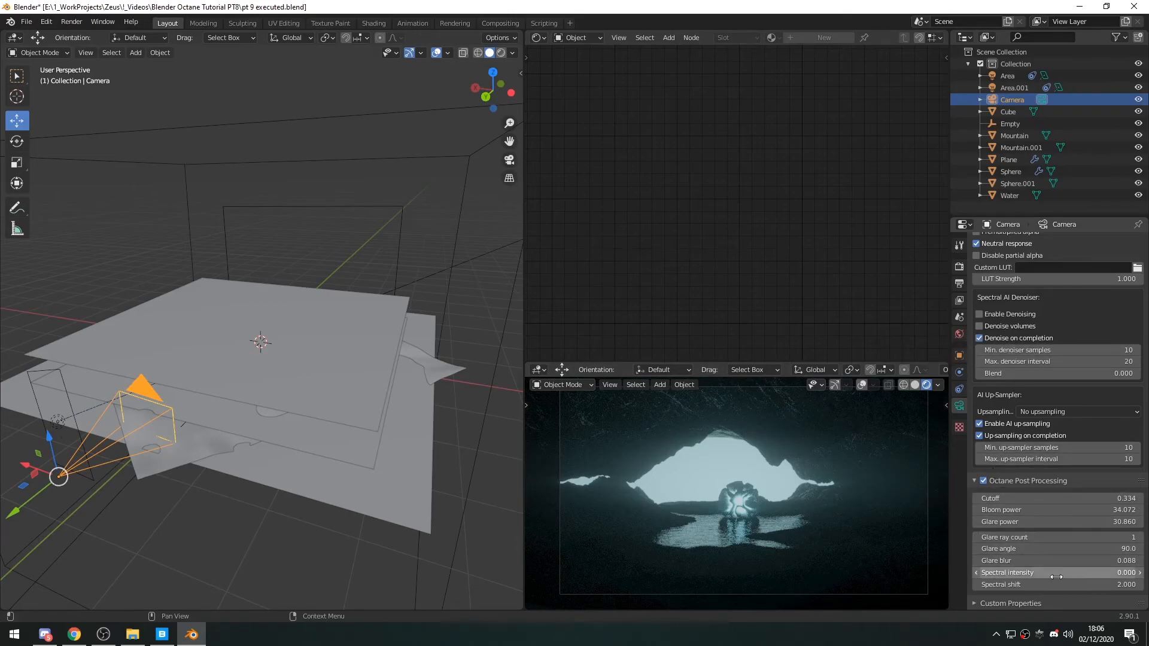
{"action": "middle_click_drag", "start_coordinate": [231, 451], "coordinate": [281, 413]}
{"action": "scroll", "coordinate": [263, 429], "scroll_direction": "up", "scroll_amount": 5}
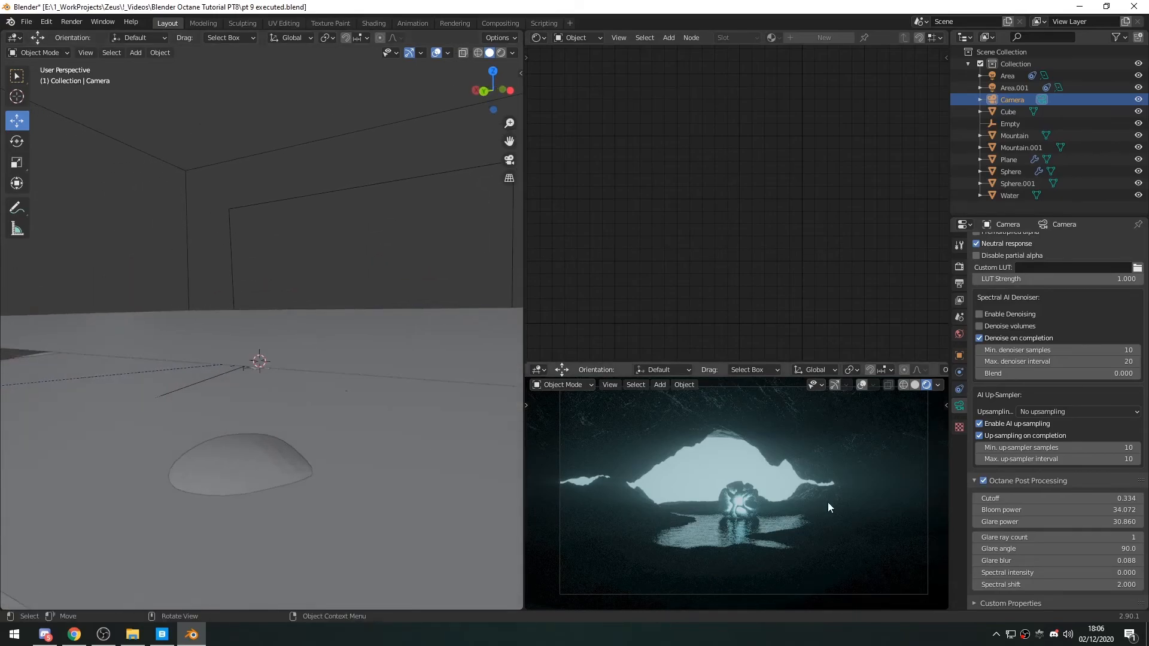
{"action": "left_click", "coordinate": [959, 334]}
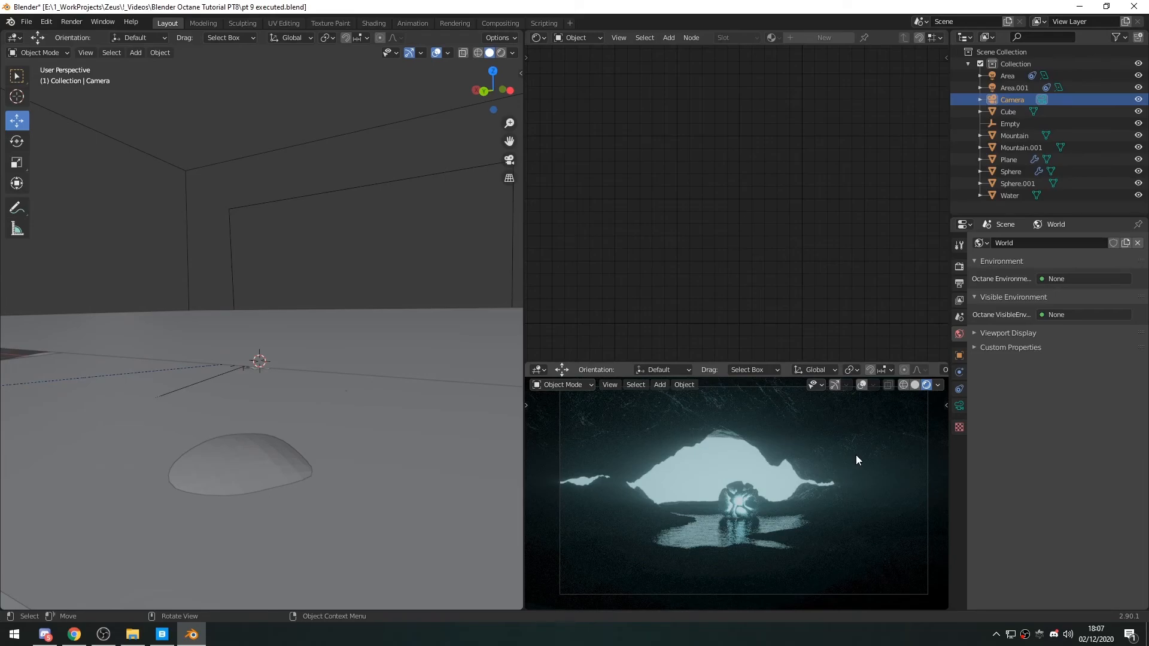
Step: Set the Octane kernel's maximum render samples to 2500
{"action": "left_click", "coordinate": [960, 267]}
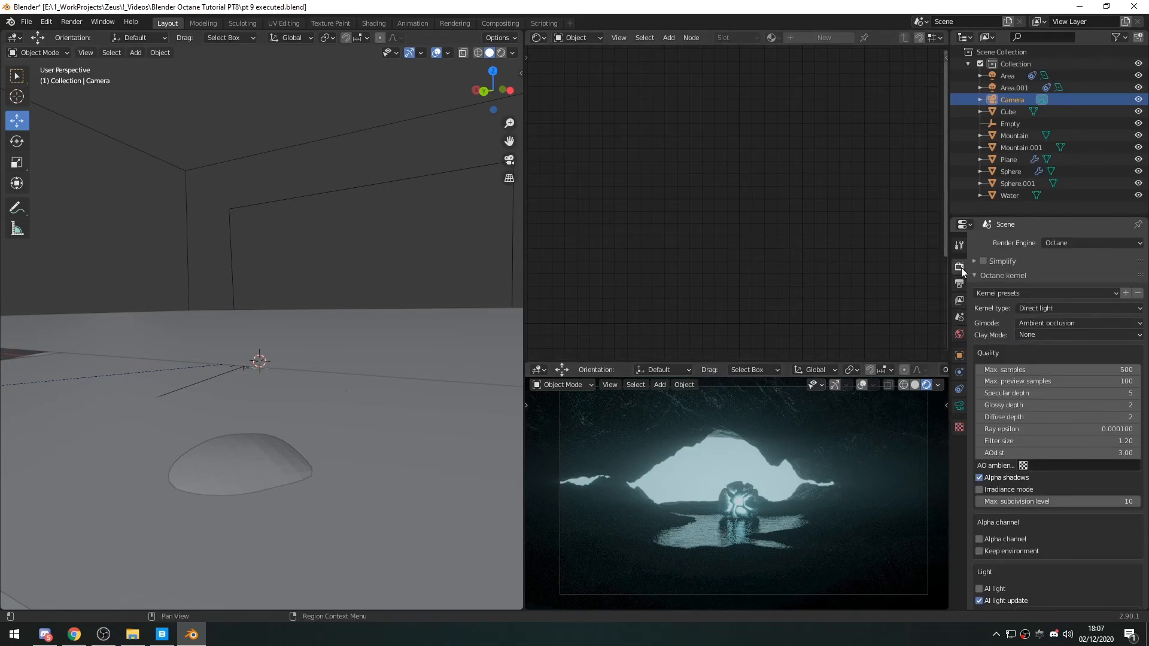
{"action": "left_click", "coordinate": [1044, 372]}
{"action": "type", "text": "2500"}
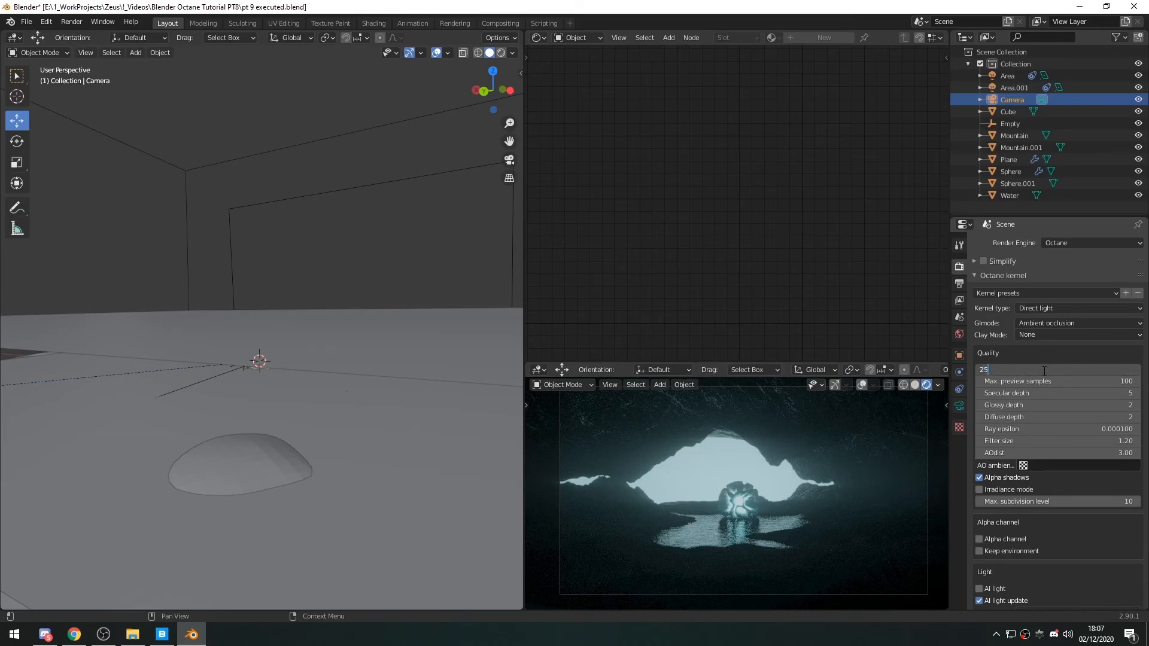
{"action": "key", "text": "Return"}
Step: Try square output resolutions of 1920 × 1920 px and 1500 × 1500 px for the render
{"action": "left_click", "coordinate": [960, 284]}
{"action": "type", "text": "1920"}
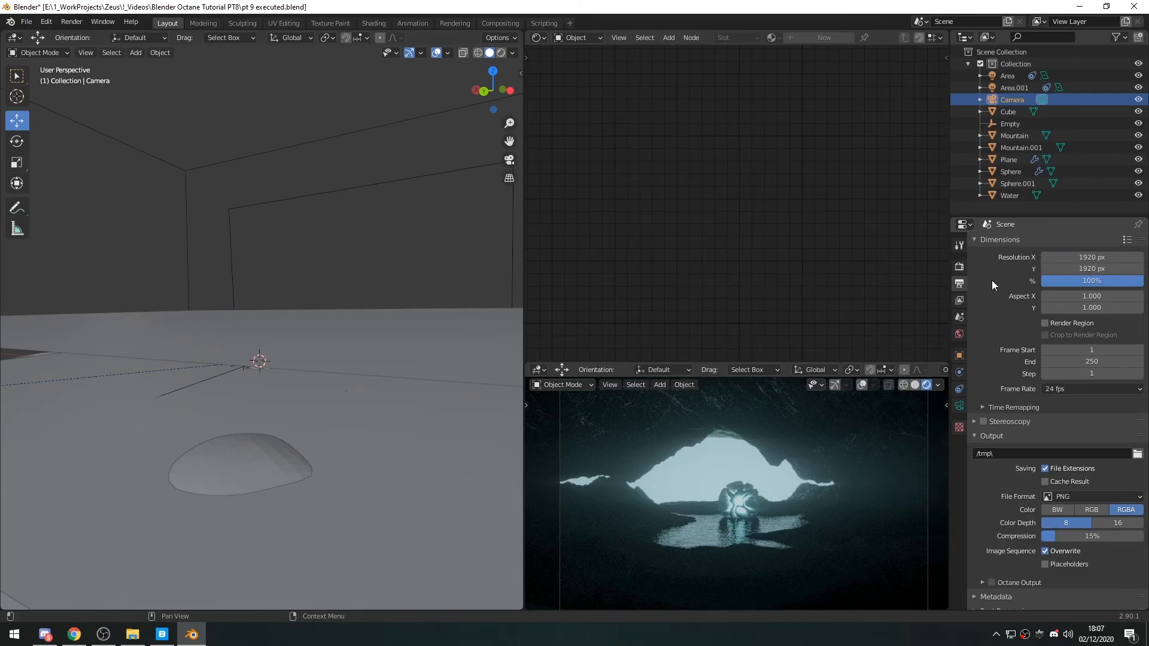
{"action": "double_click", "coordinate": [1092, 269]}
{"action": "key", "text": "Return"}
{"action": "double_click", "coordinate": [1080, 257]}
{"action": "type", "text": "1500"}
{"action": "key", "text": "Return"}
{"action": "double_click", "coordinate": [1072, 257]}
{"action": "key", "text": "Return"}
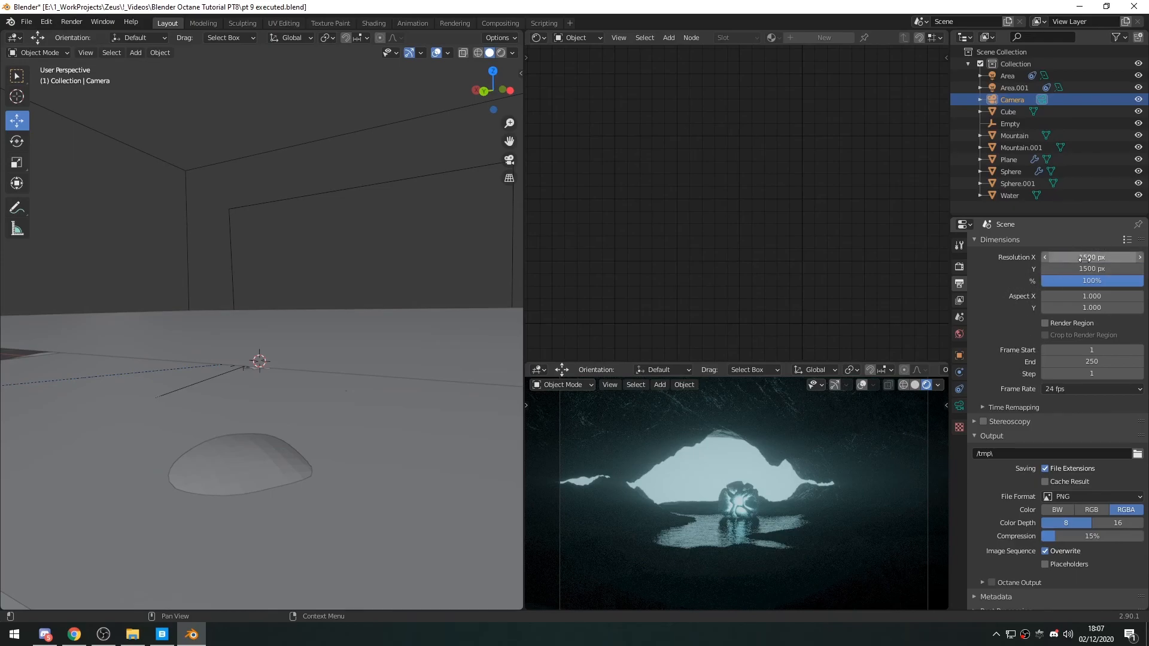
Step: Set the render output resolution to 1920 px in X and 1080 px in Y
{"action": "double_click", "coordinate": [1055, 258]}
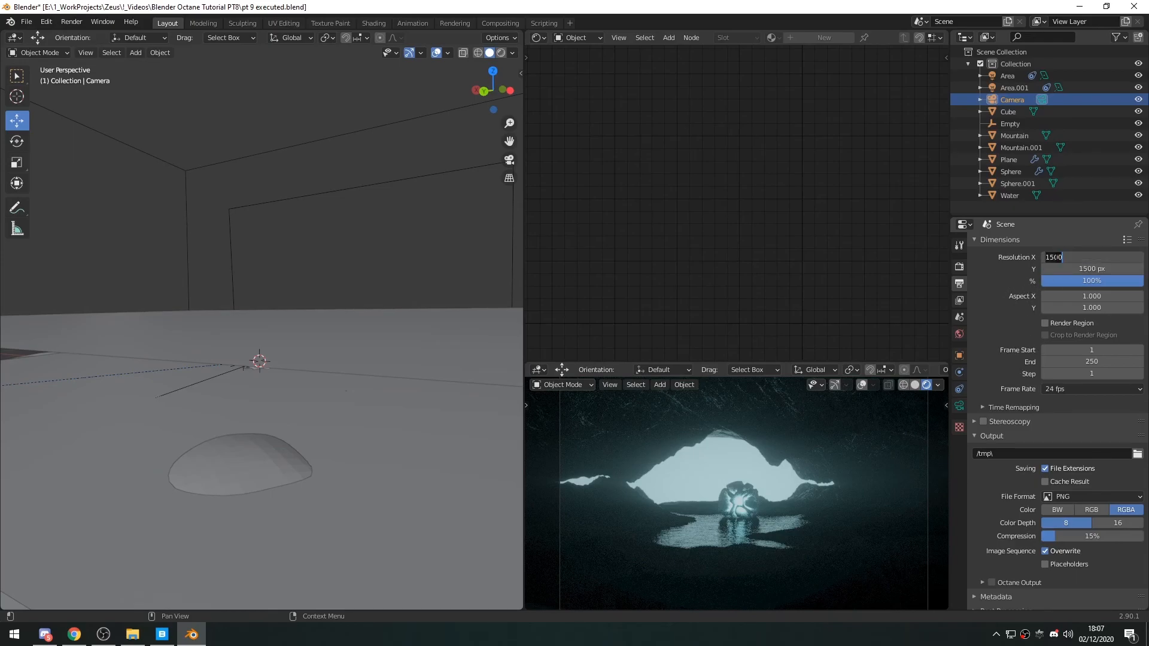
{"action": "type", "text": "1920"}
{"action": "key", "text": "Tab"}
{"action": "type", "text": "1080"}
{"action": "key", "text": "Return"}
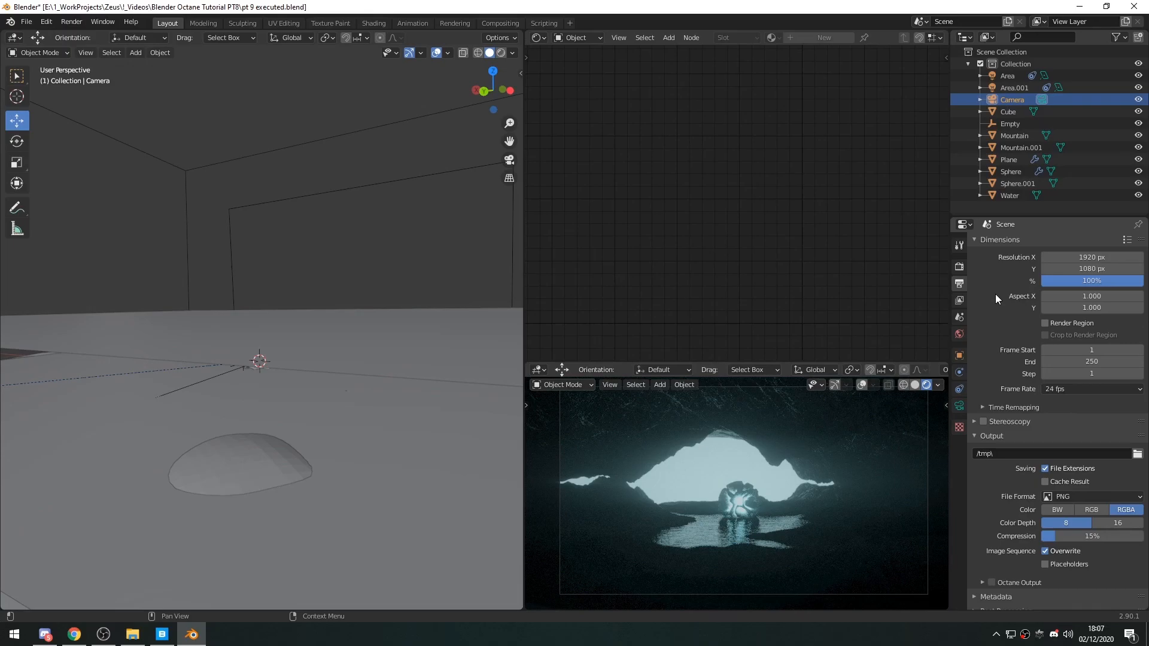